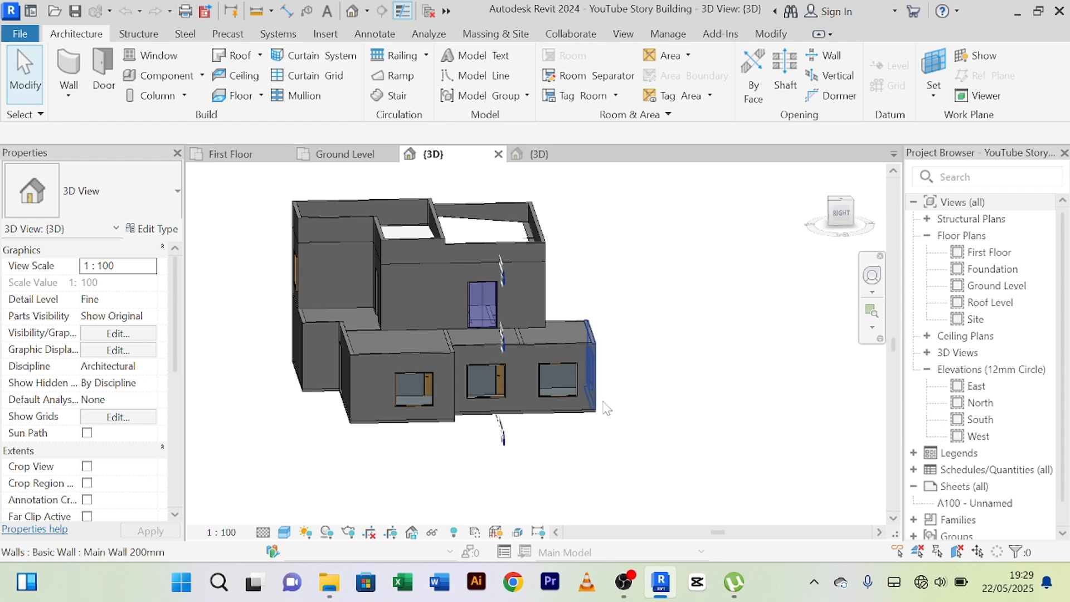
# Examine the plain story building model in 3D, checking its side, rear and front walls, doors and windows.
pyautogui.scroll(3, 441, 299)
pyautogui.scroll(-3, 436, 290)
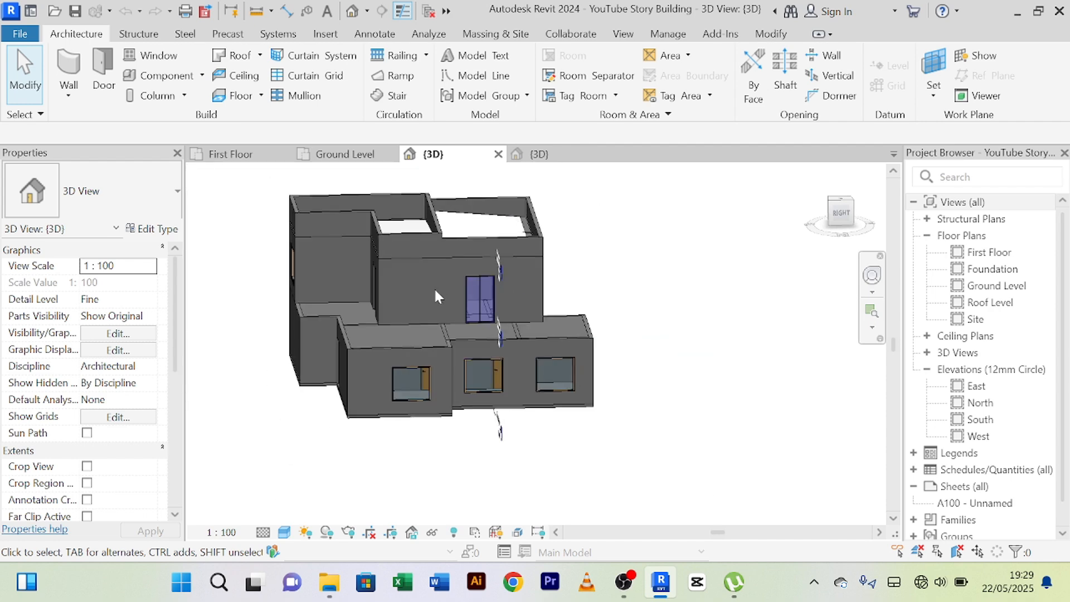
pyautogui.scroll(2, 435, 289)
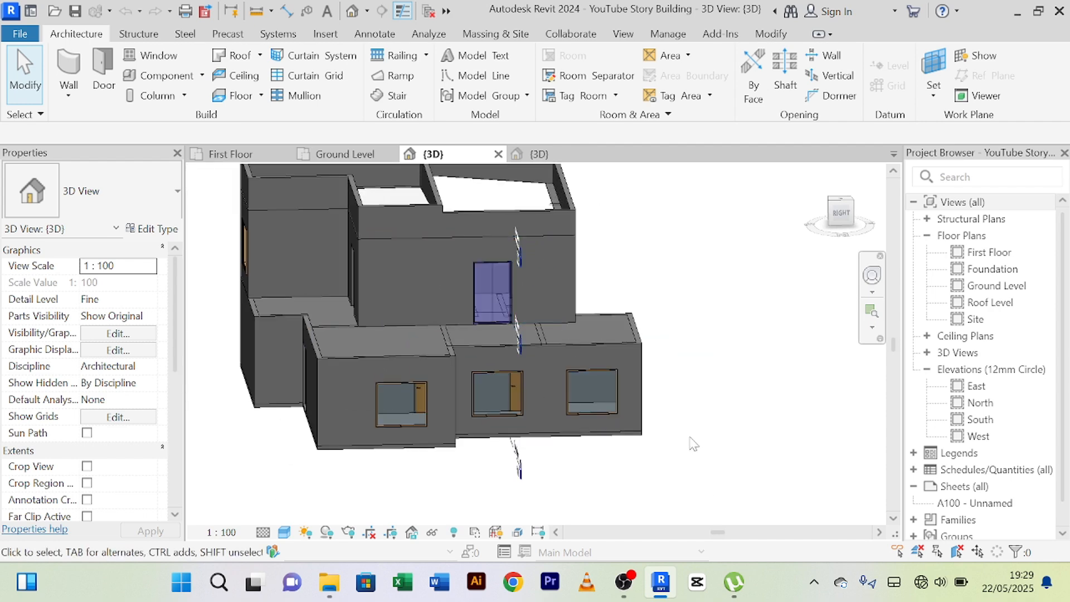
pyautogui.keyDown('shift'); pyautogui.moveTo(685, 446); pyautogui.dragTo(497, 428, button='middle'); pyautogui.keyUp('shift')
pyautogui.scroll(2, 477, 355)
pyautogui.scroll(-3, 477, 354)
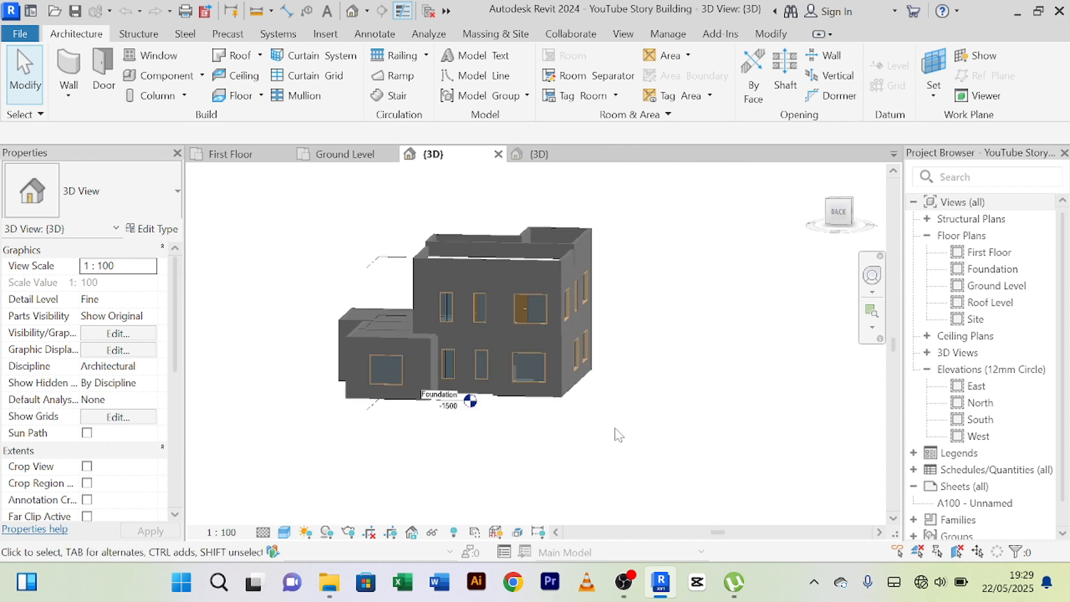
pyautogui.keyDown('shift'); pyautogui.moveTo(618, 435); pyautogui.dragTo(468, 443, button='middle'); pyautogui.keyUp('shift')
pyautogui.keyDown('shift'); pyautogui.moveTo(612, 404); pyautogui.dragTo(494, 444, button='middle'); pyautogui.keyUp('shift')
pyautogui.scroll(3, 400, 376)
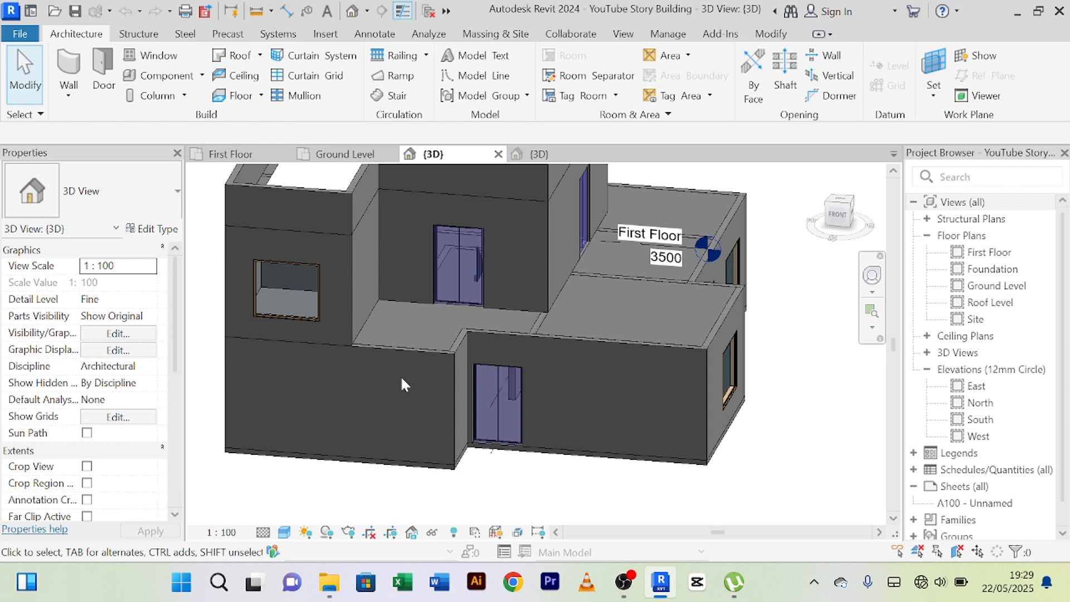
pyautogui.scroll(3, 400, 377)
pyautogui.scroll(-3, 399, 377)
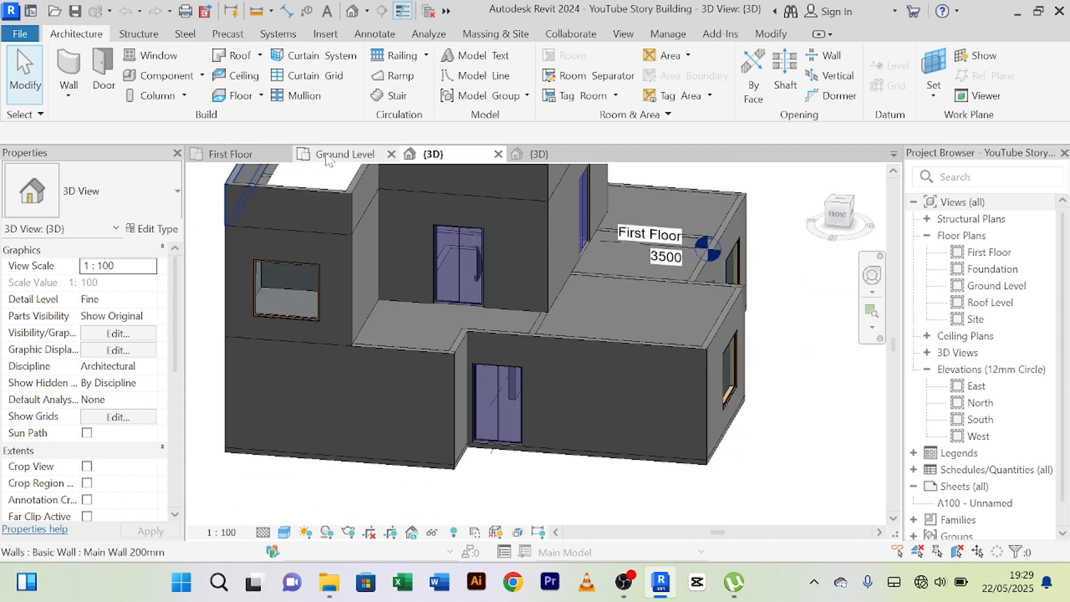
pyautogui.scroll(-3, 403, 437)
pyautogui.scroll(2, 397, 337)
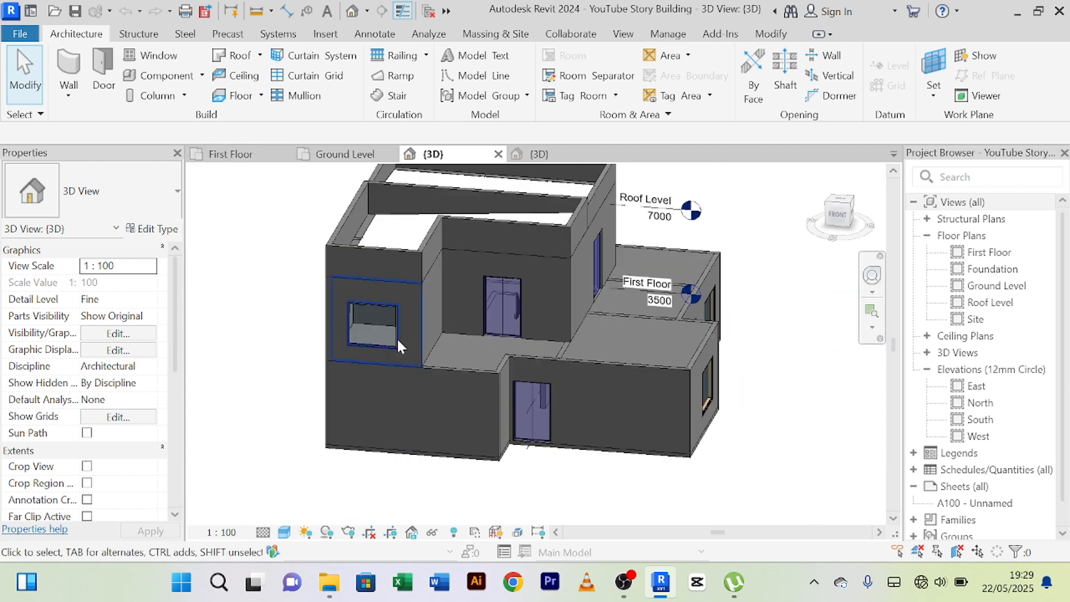
pyautogui.moveTo(311, 303); pyautogui.dragTo(313, 351, button='middle')
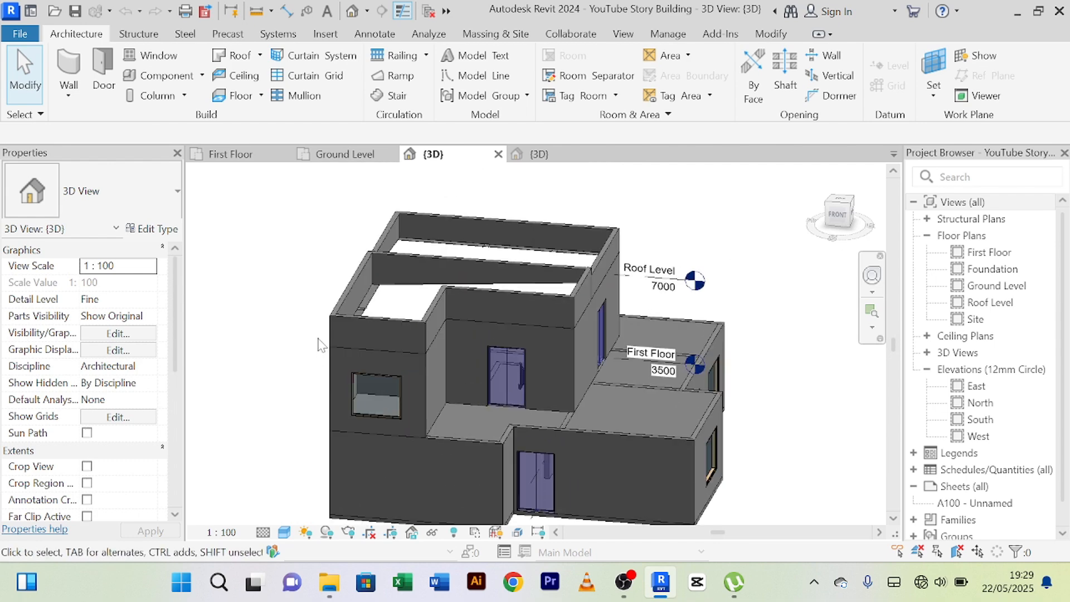
# Open the 3D view of the 1 Story Building Project and examine its finished side and front facades, terrace and railings.
pyautogui.click(546, 158)
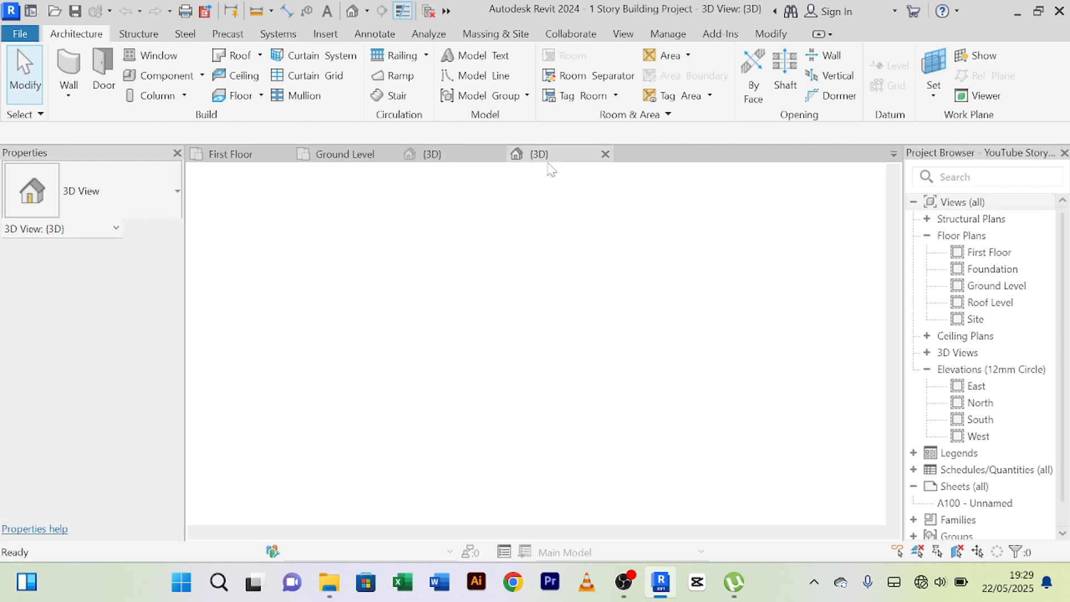
pyautogui.scroll(-3, 539, 411)
pyautogui.moveTo(540, 415); pyautogui.dragTo(524, 358, button='middle')
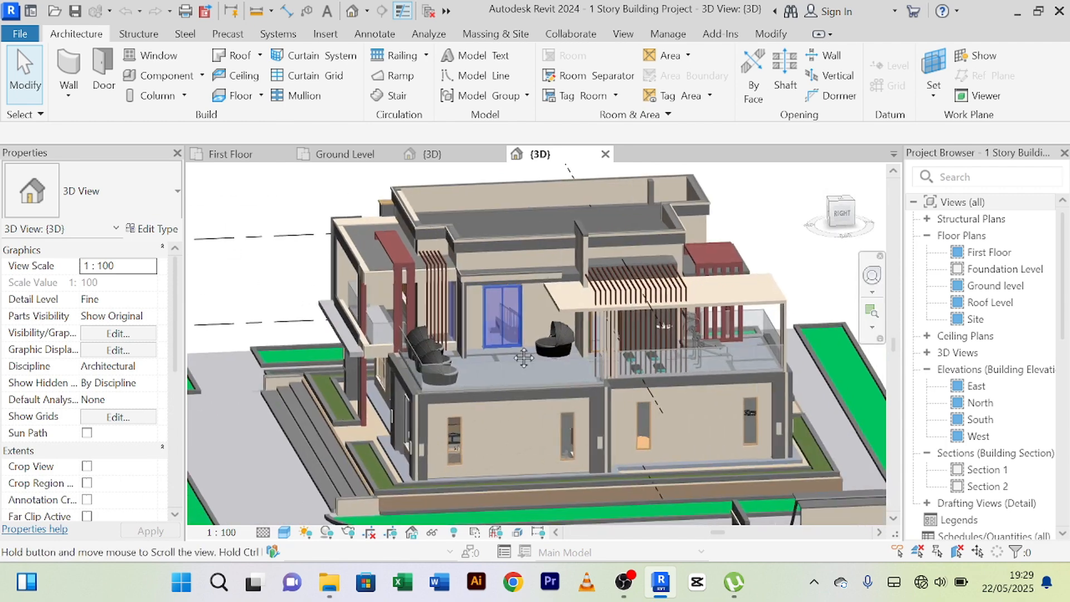
pyautogui.scroll(3, 489, 446)
pyautogui.scroll(-2, 487, 406)
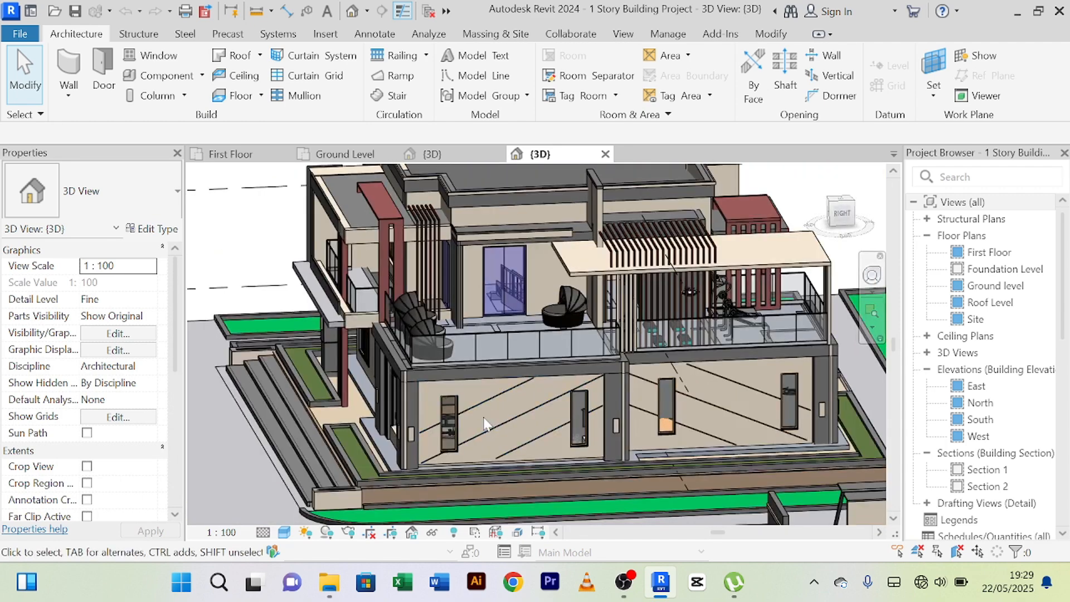
pyautogui.scroll(2, 509, 376)
pyautogui.scroll(-3, 510, 376)
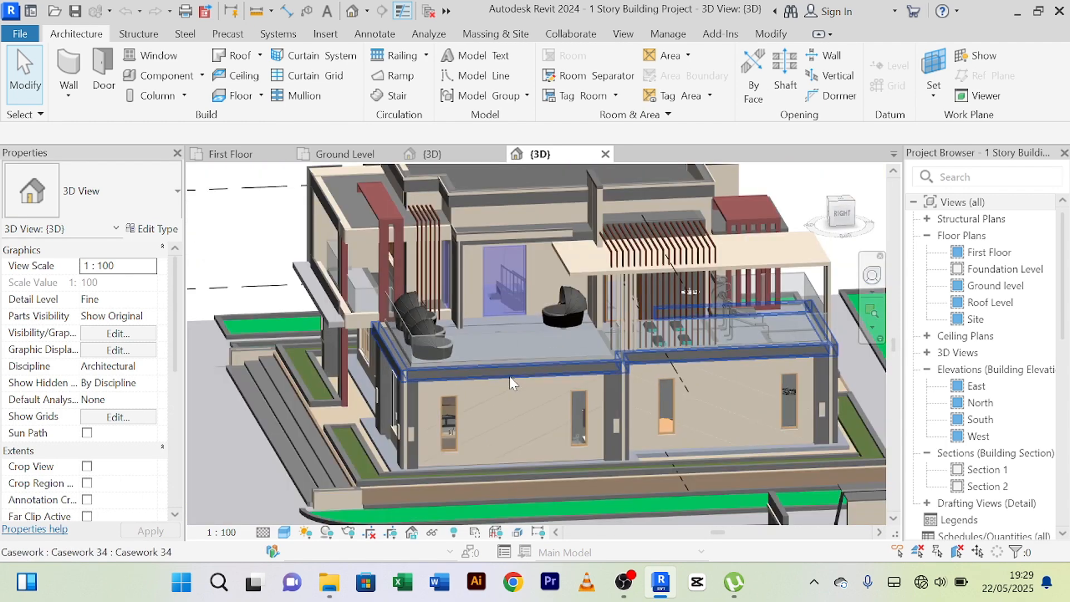
pyautogui.scroll(1, 510, 377)
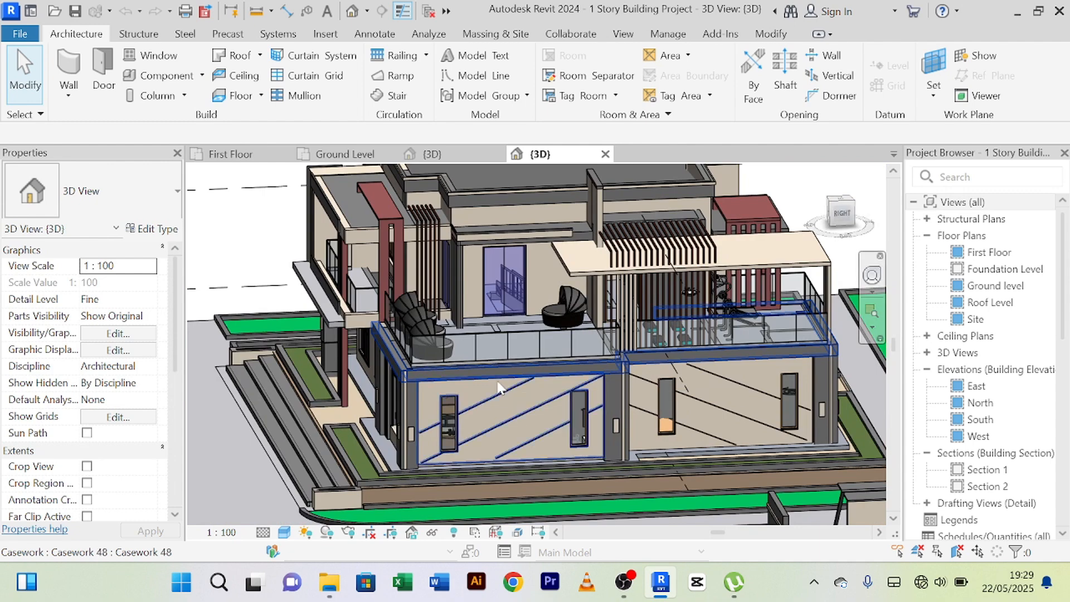
pyautogui.keyDown('shift'); pyautogui.moveTo(377, 186); pyautogui.dragTo(639, 392, button='middle'); pyautogui.keyUp('shift')
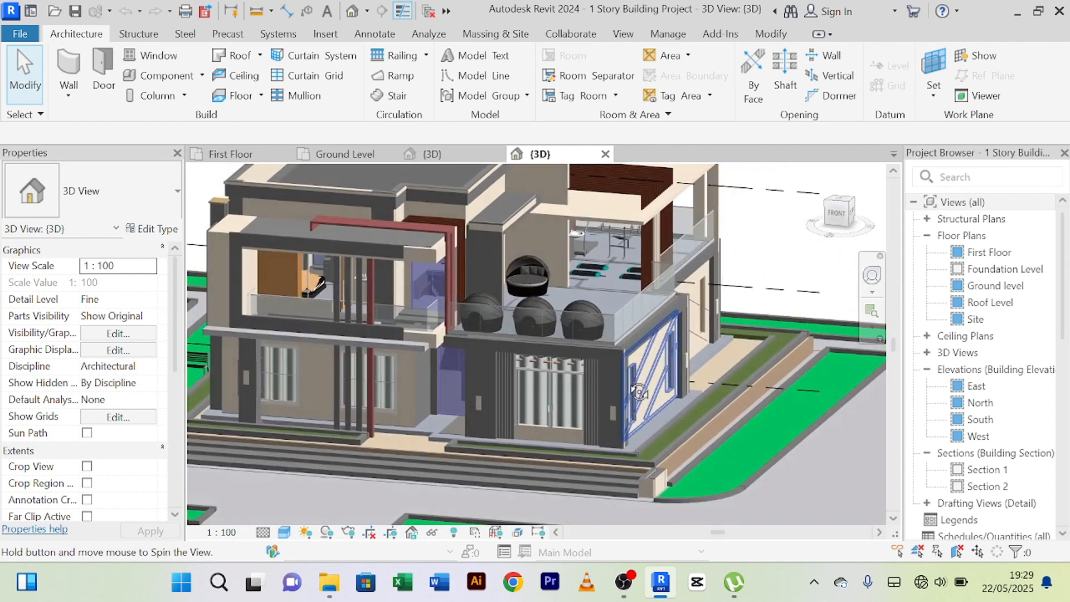
pyautogui.scroll(2, 475, 335)
pyautogui.scroll(-1, 476, 337)
pyautogui.scroll(-2, 476, 335)
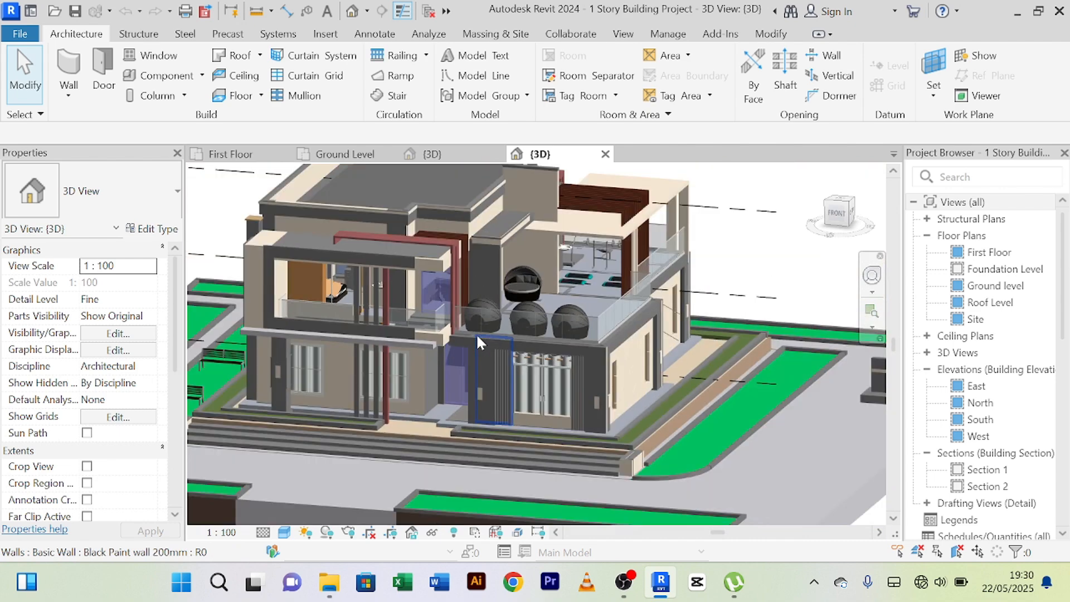
pyautogui.moveTo(476, 333); pyautogui.dragTo(512, 377, button='middle')
pyautogui.scroll(3, 480, 367)
pyautogui.scroll(-4, 434, 266)
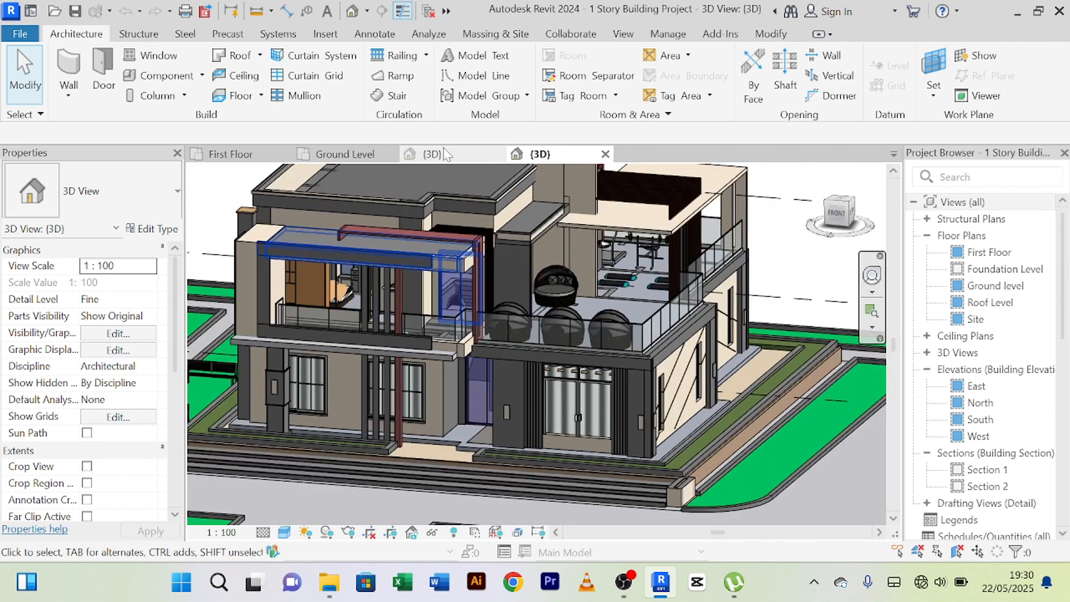
# Return to the unfinished story building's 3D view and examine its first-floor terrace and roof parapet walls.
pyautogui.click(430, 154)
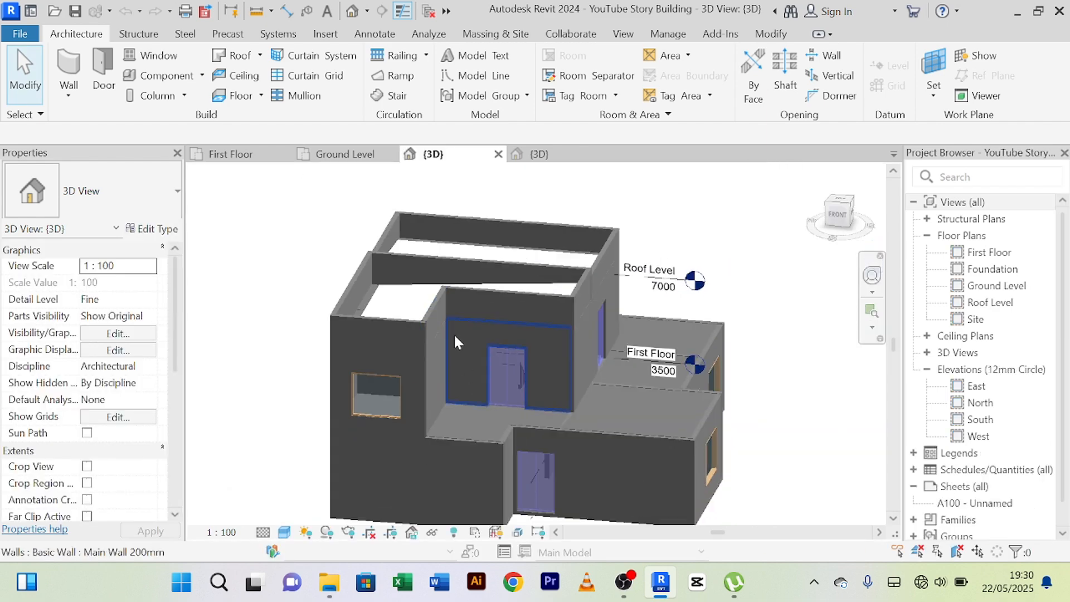
pyautogui.scroll(3, 422, 256)
pyautogui.scroll(-4, 557, 390)
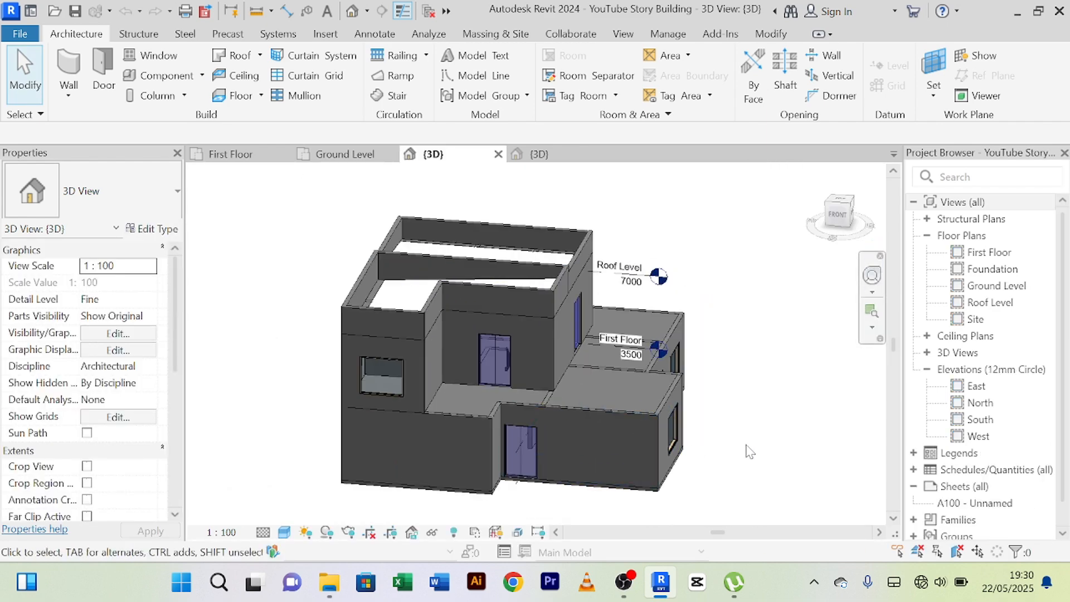
pyautogui.keyDown('shift'); pyautogui.moveTo(749, 445); pyautogui.dragTo(596, 423, button='middle'); pyautogui.keyUp('shift')
pyautogui.scroll(3, 681, 377)
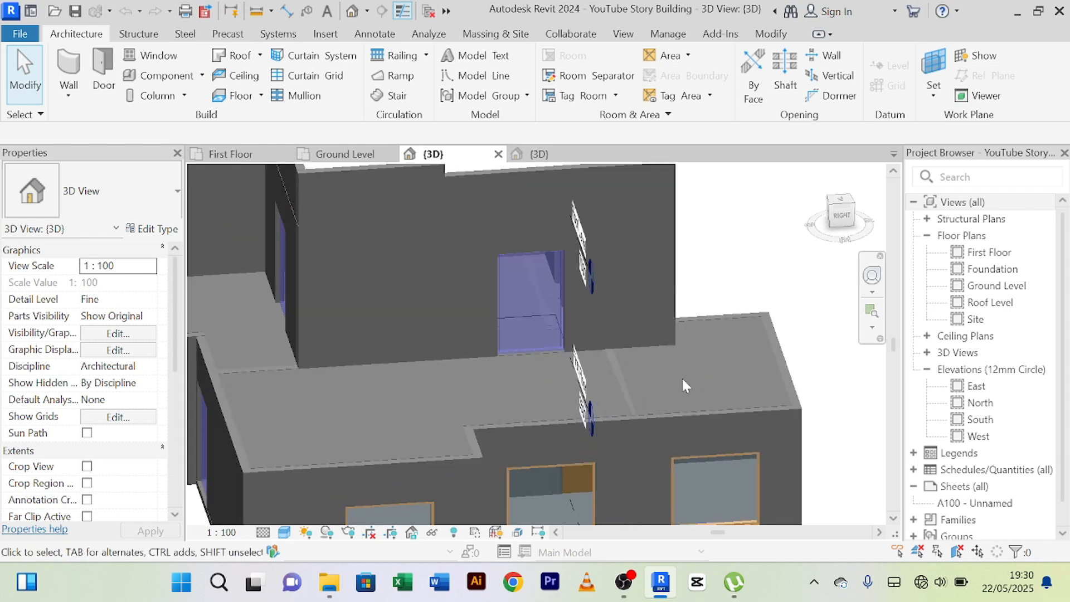
pyautogui.scroll(-2, 684, 376)
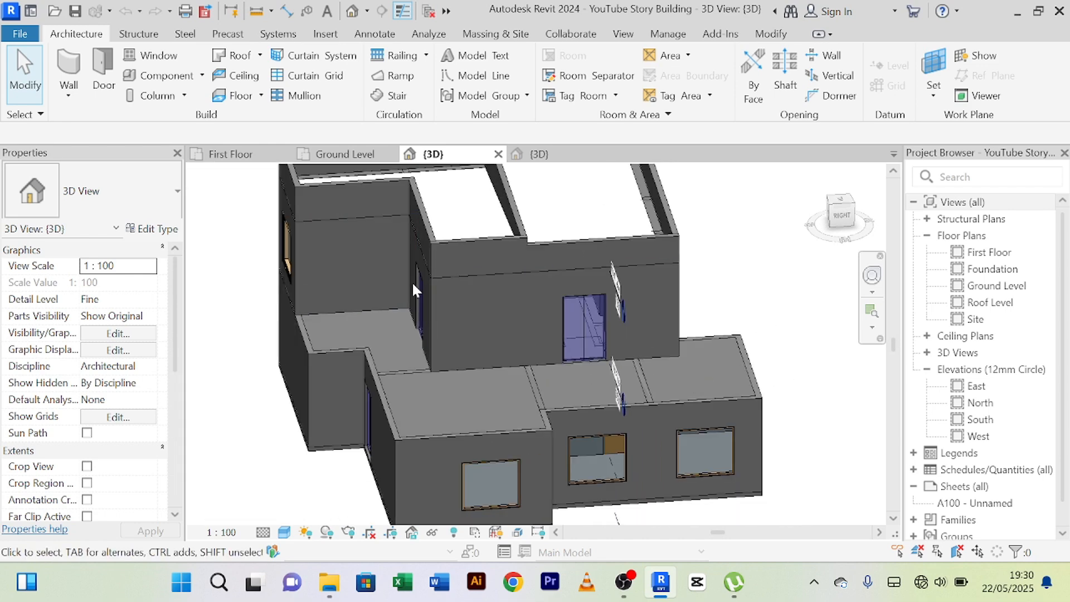
pyautogui.scroll(3, 551, 252)
pyautogui.scroll(-1, 552, 255)
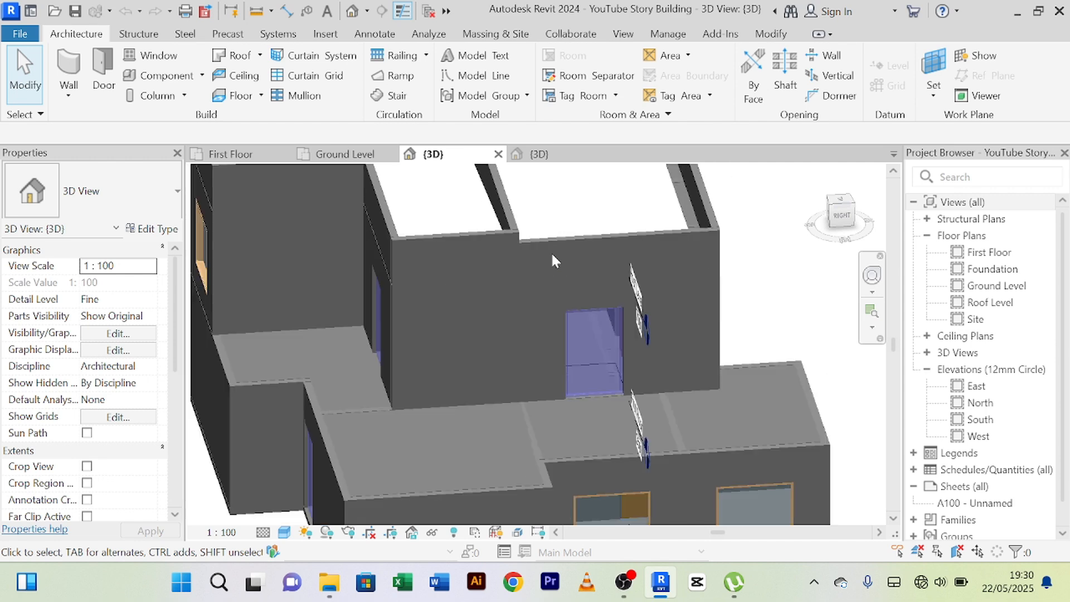
pyautogui.moveTo(553, 257)
pyautogui.keyDown('shift'); pyautogui.mouseDown(button='middle')
pyautogui.moveTo(557, 306)
pyautogui.moveTo(572, 306)
pyautogui.moveTo(516, 408)
pyautogui.mouseUp(button='middle'); pyautogui.keyUp('shift')
pyautogui.scroll(-2, 571, 283)
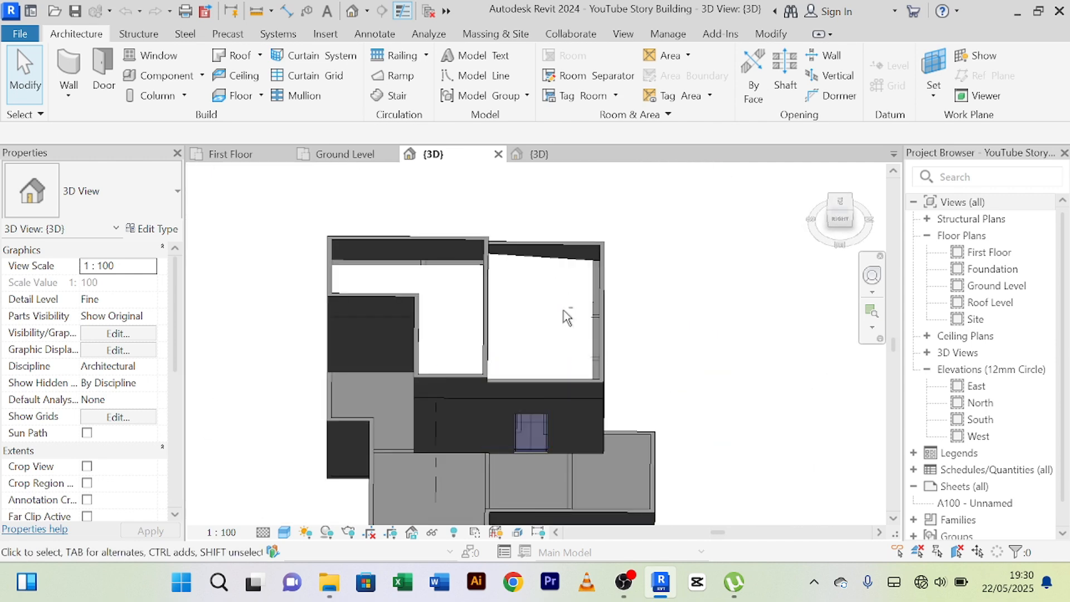
pyautogui.keyDown('shift'); pyautogui.moveTo(567, 316); pyautogui.dragTo(600, 284, button='middle'); pyautogui.keyUp('shift')
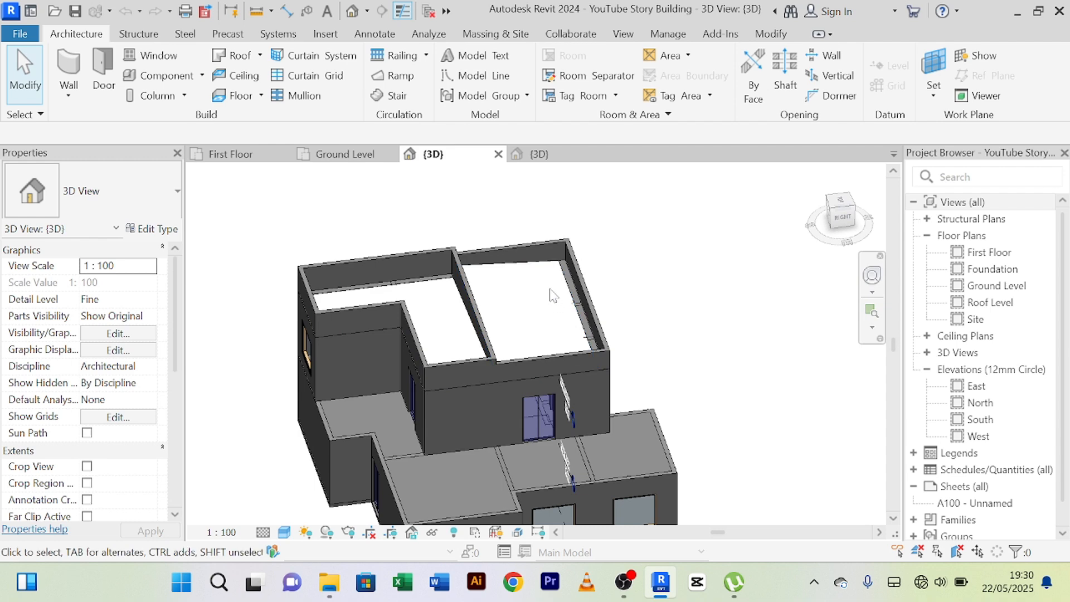
pyautogui.scroll(2, 554, 304)
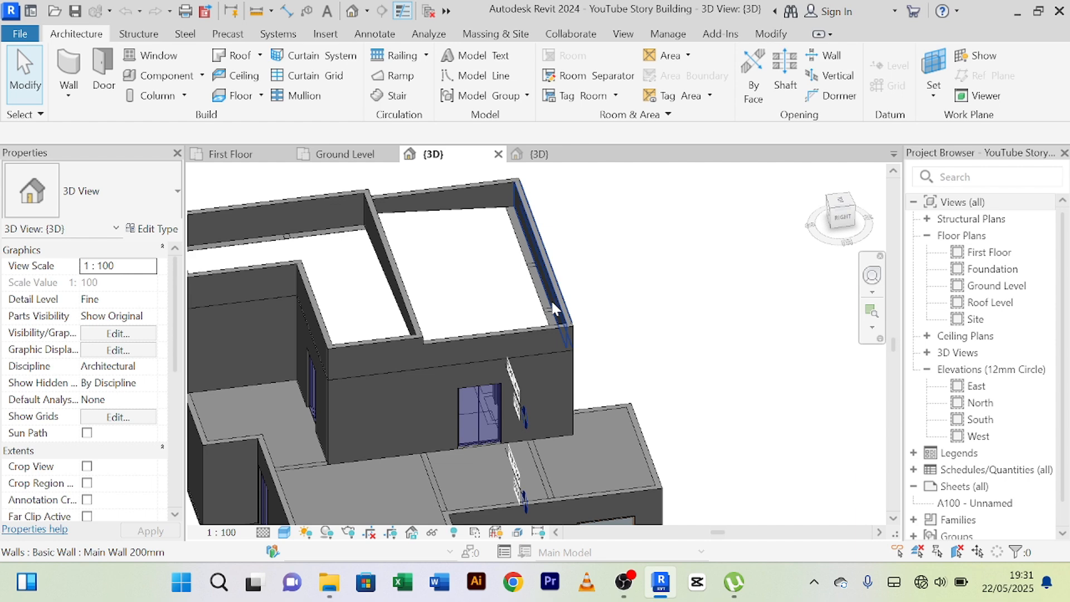
pyautogui.scroll(2, 585, 255)
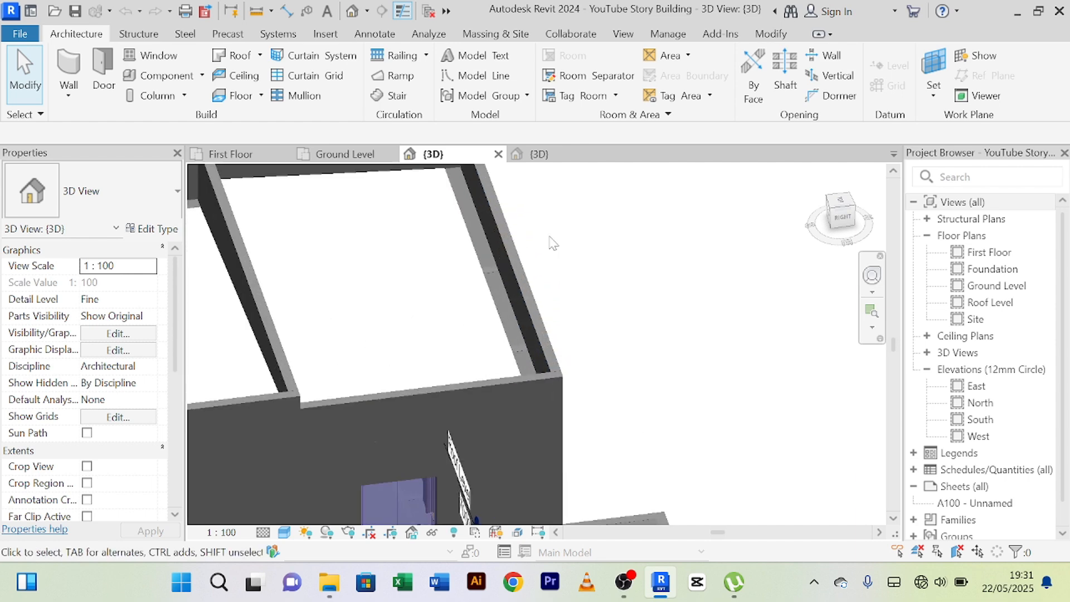
pyautogui.scroll(-3, 552, 240)
pyautogui.scroll(5, 558, 250)
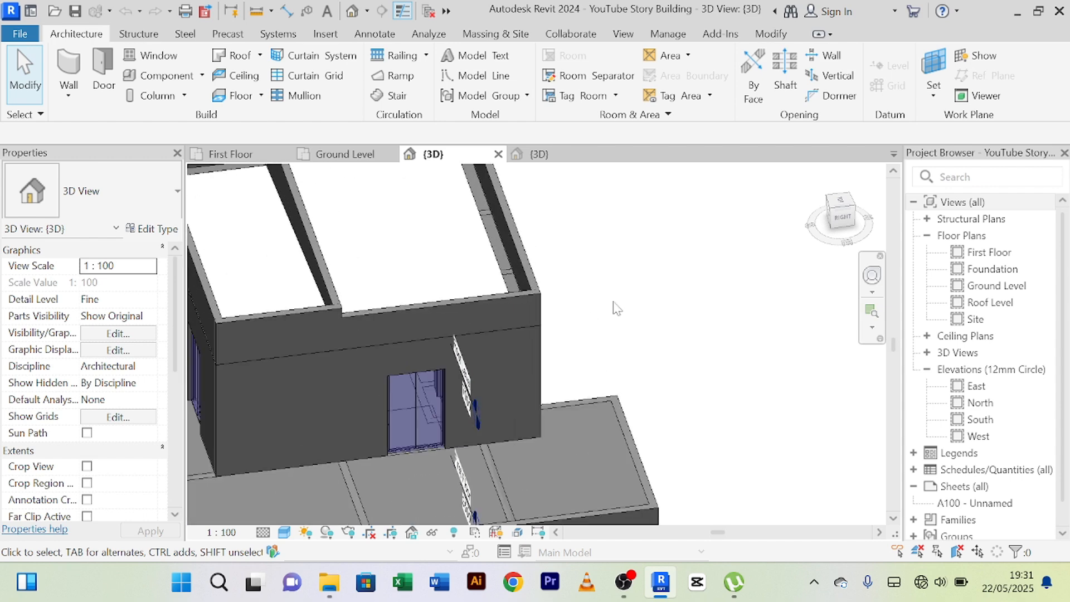
pyautogui.scroll(-2, 615, 307)
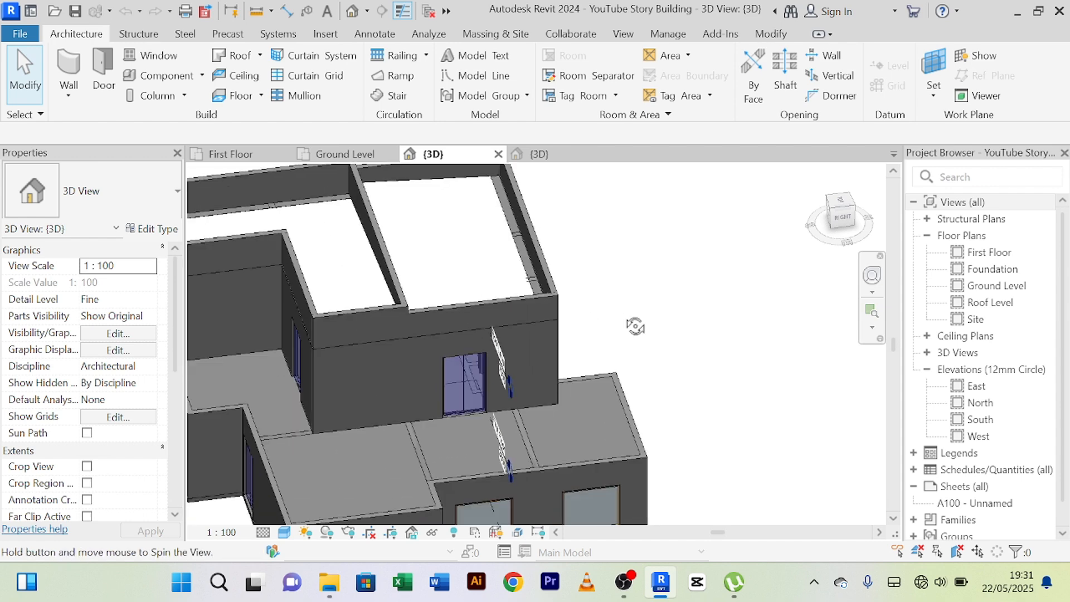
# Inspect the rear facade, its windows and the roof slab enclosed by the parapets from the back and above.
pyautogui.keyDown('shift'); pyautogui.moveTo(636, 322); pyautogui.dragTo(511, 346, button='middle'); pyautogui.keyUp('shift')
pyautogui.scroll(4, 574, 285)
pyautogui.scroll(-4, 574, 280)
pyautogui.scroll(4, 507, 390)
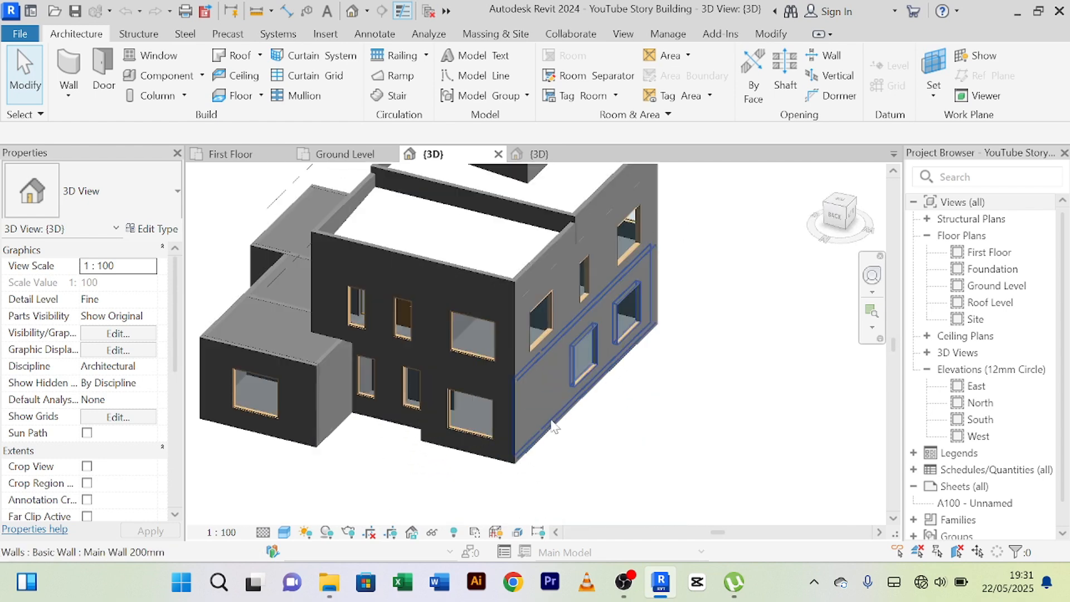
pyautogui.scroll(-3, 505, 411)
pyautogui.keyDown('shift'); pyautogui.moveTo(499, 289); pyautogui.dragTo(434, 402, button='middle'); pyautogui.keyUp('shift')
pyautogui.scroll(3, 434, 396)
pyautogui.scroll(-3, 473, 364)
pyautogui.keyDown('shift'); pyautogui.moveTo(476, 369); pyautogui.dragTo(415, 359, button='middle'); pyautogui.keyUp('shift')
pyautogui.scroll(3, 451, 373)
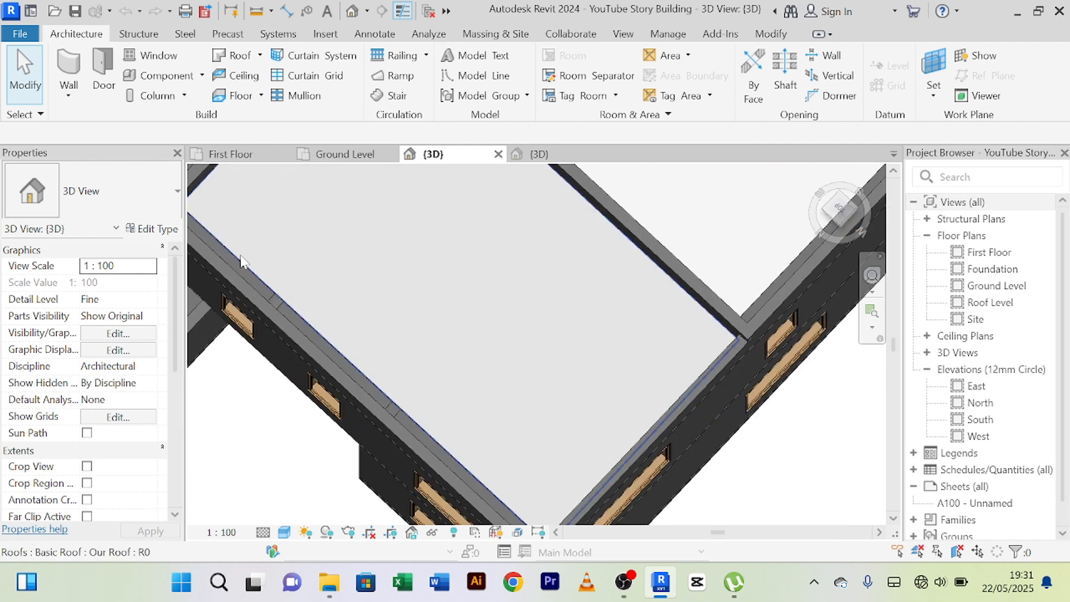
pyautogui.scroll(-2, 455, 420)
pyautogui.moveTo(490, 420); pyautogui.dragTo(534, 332, button='middle')
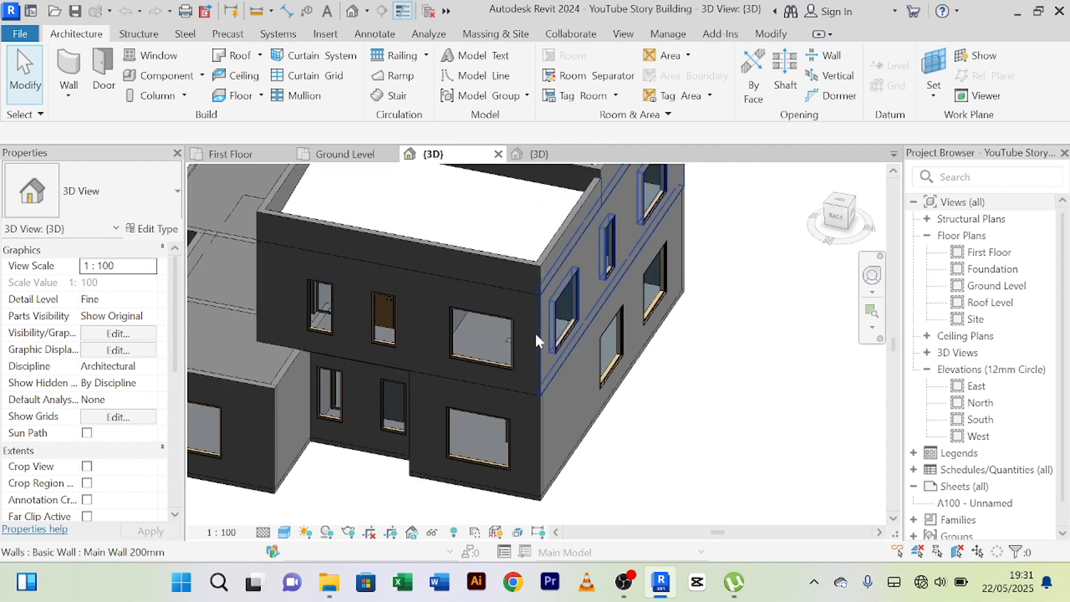
pyautogui.scroll(4, 535, 490)
pyautogui.scroll(-5, 532, 491)
pyautogui.keyDown('shift'); pyautogui.moveTo(619, 488); pyautogui.dragTo(626, 335, button='middle'); pyautogui.keyUp('shift')
pyautogui.scroll(-2, 480, 435)
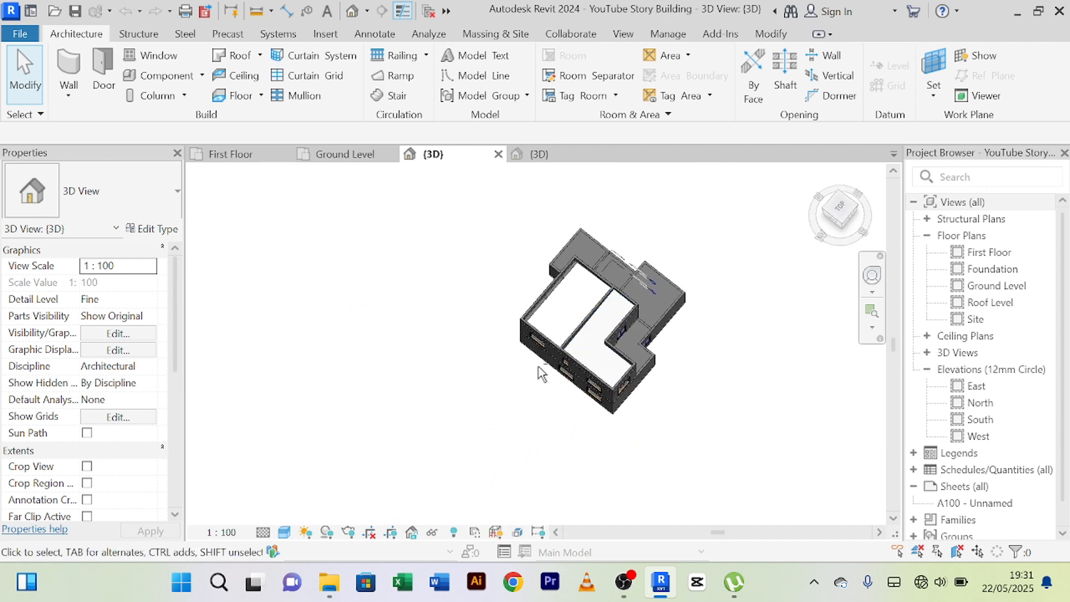
# Examine the building's outer corners, from the roof edge down to the windows on the left and rear walls.
pyautogui.keyDown('shift'); pyautogui.moveTo(539, 368); pyautogui.dragTo(497, 436, button='middle'); pyautogui.keyUp('shift')
pyautogui.scroll(3, 563, 393)
pyautogui.scroll(5, 563, 393)
pyautogui.scroll(-2, 555, 395)
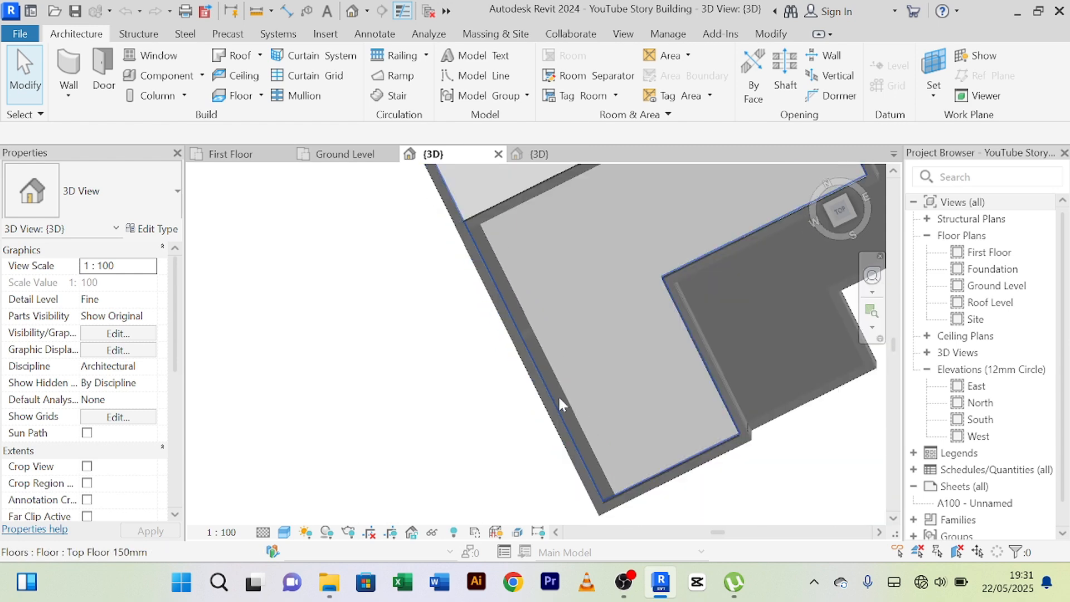
pyautogui.moveTo(556, 396); pyautogui.dragTo(472, 396, button='middle')
pyautogui.keyDown('shift'); pyautogui.moveTo(448, 504); pyautogui.dragTo(509, 301, button='middle'); pyautogui.keyUp('shift')
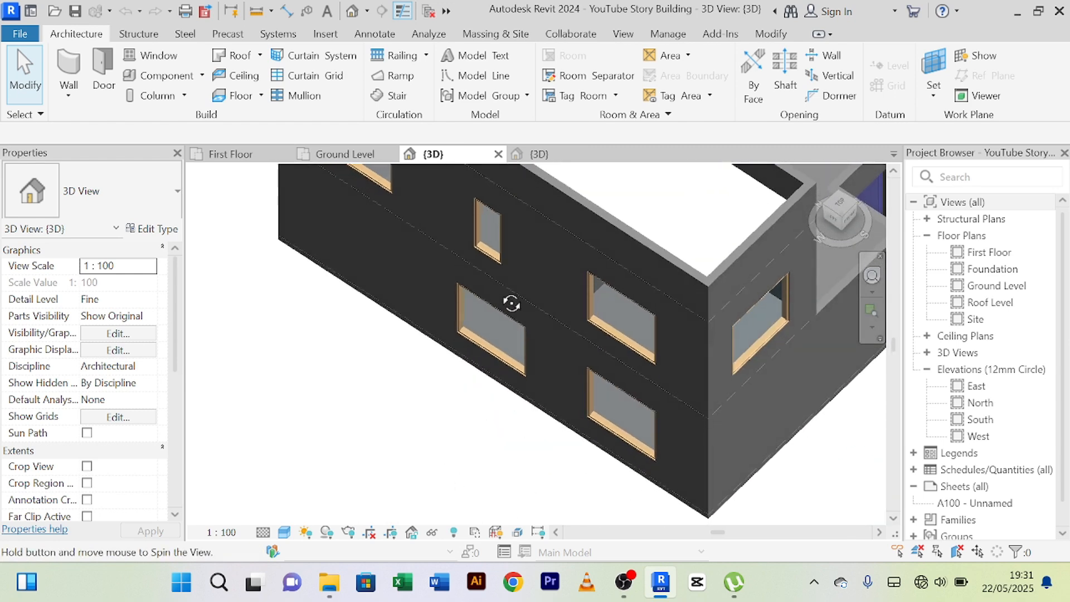
pyautogui.scroll(3, 702, 390)
pyautogui.moveTo(674, 390); pyautogui.dragTo(639, 454, button='middle')
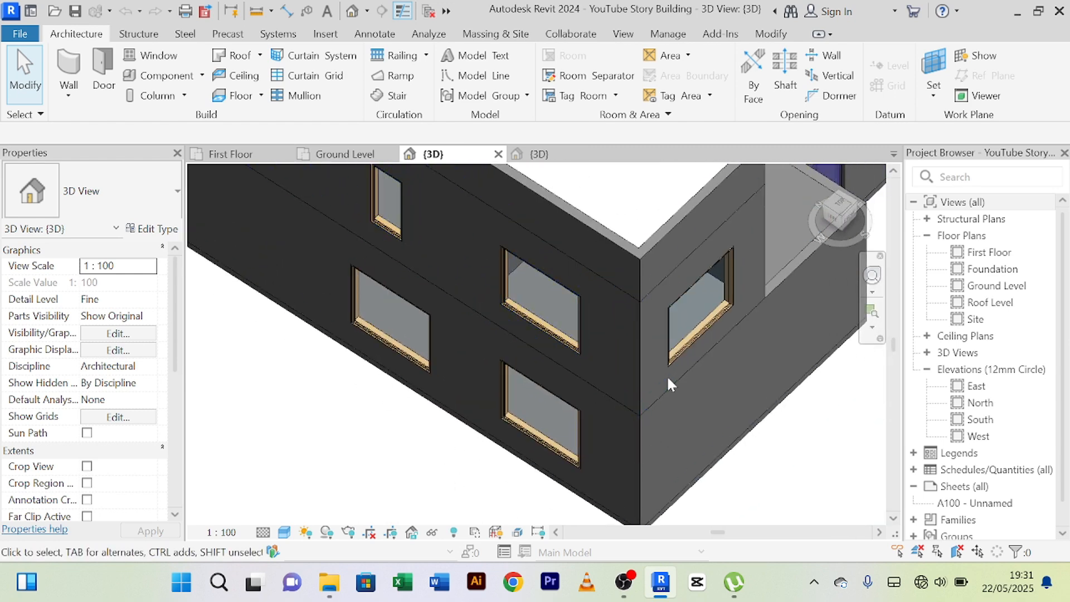
pyautogui.scroll(-4, 667, 468)
pyautogui.keyDown('shift'); pyautogui.moveTo(554, 487); pyautogui.dragTo(678, 452, button='middle'); pyautogui.keyUp('shift')
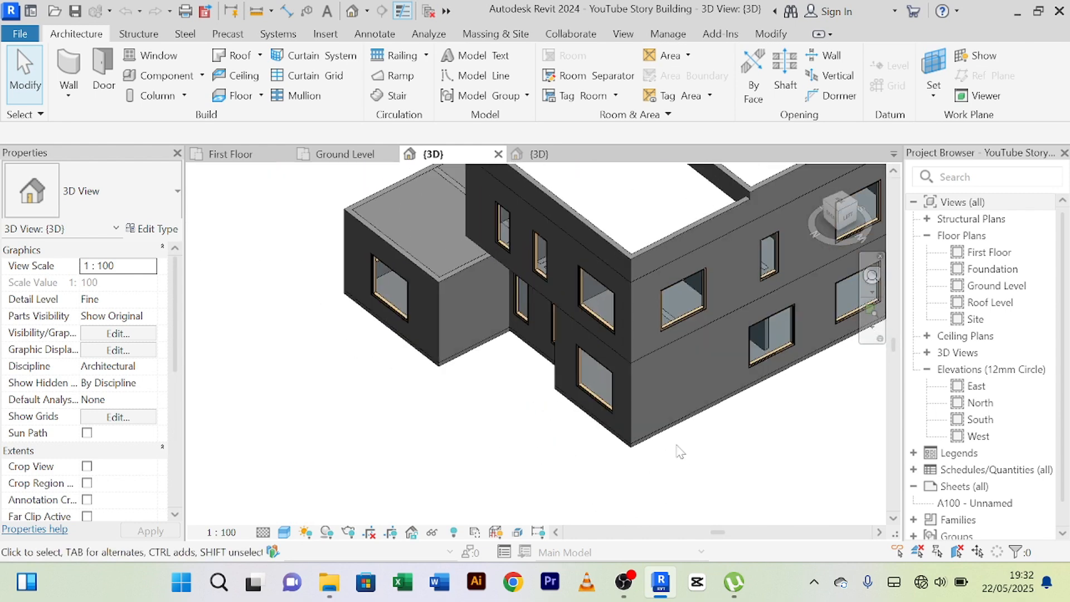
pyautogui.scroll(4, 652, 449)
pyautogui.scroll(-3, 649, 444)
pyautogui.scroll(-2, 580, 451)
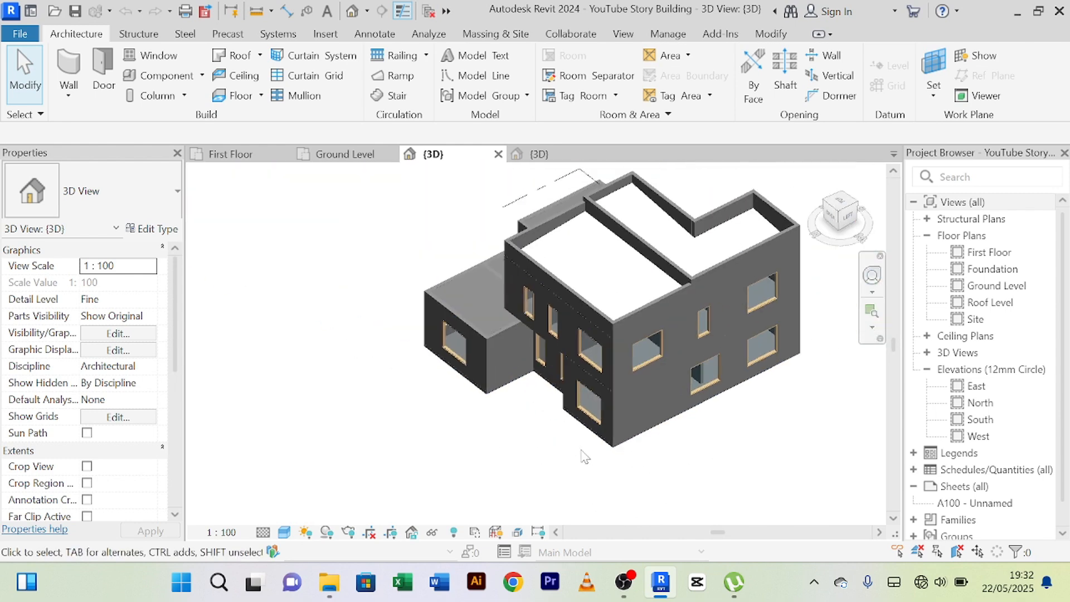
# Examine the unfinished building's terrace side, including its first-floor double door, flat terrace slabs and ground-floor windows.
pyautogui.moveTo(580, 451); pyautogui.dragTo(523, 484, button='middle')
pyautogui.keyDown('shift'); pyautogui.moveTo(578, 429); pyautogui.dragTo(769, 383, button='middle'); pyautogui.keyUp('shift')
pyautogui.scroll(-2, 752, 353)
pyautogui.scroll(-2, 742, 379)
pyautogui.scroll(5, 741, 385)
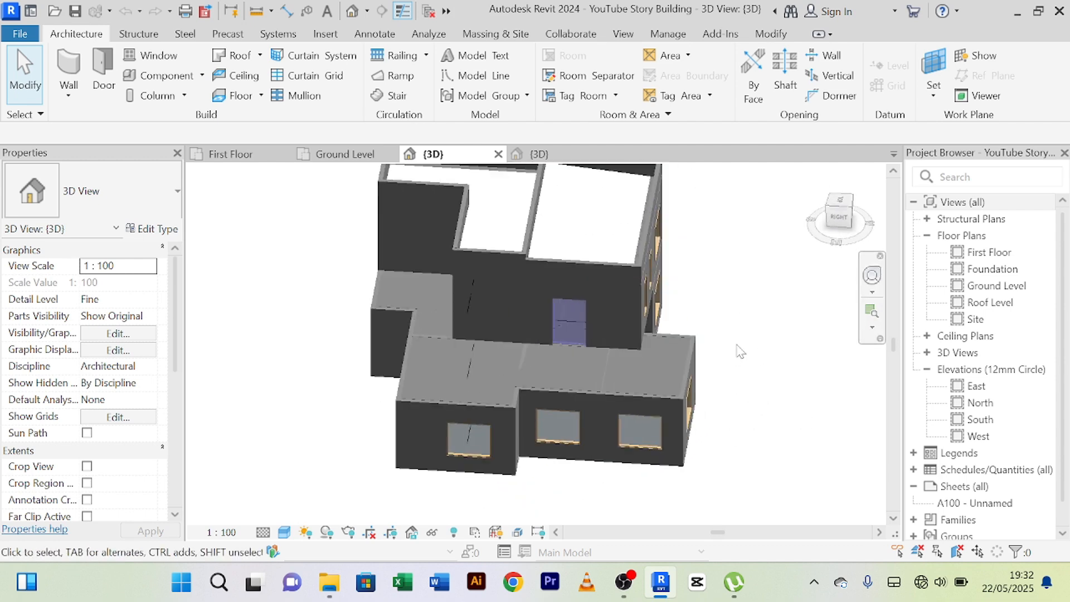
pyautogui.moveTo(655, 400); pyautogui.dragTo(683, 376, button='middle')
pyautogui.scroll(-2, 671, 381)
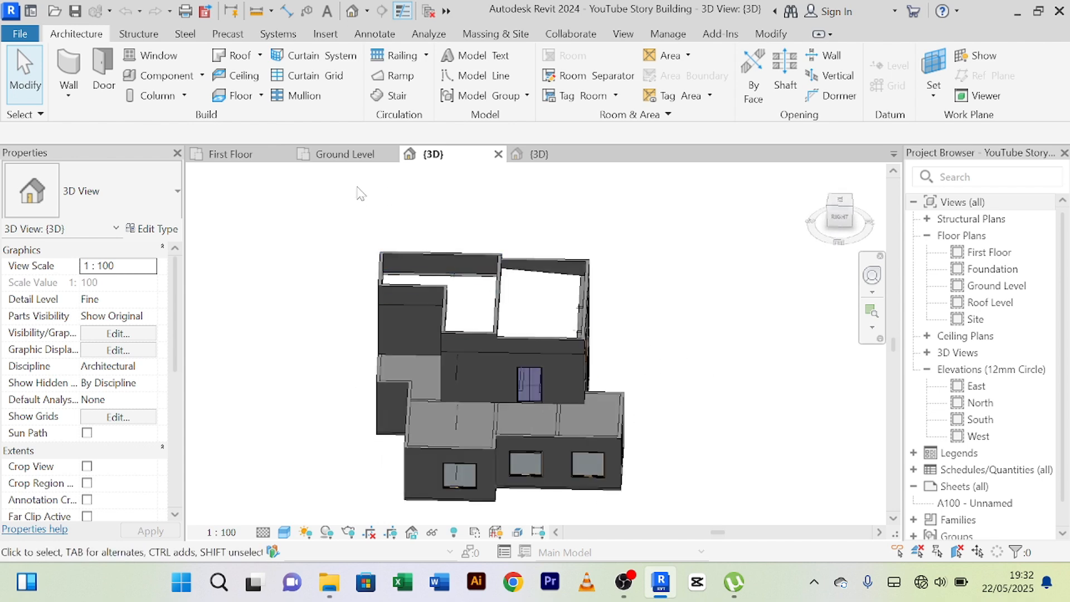
# Open the Ground Level floor plan and examine the entrance double door and the exterior walls of the adjoining 5000 mm room.
pyautogui.click(340, 156)
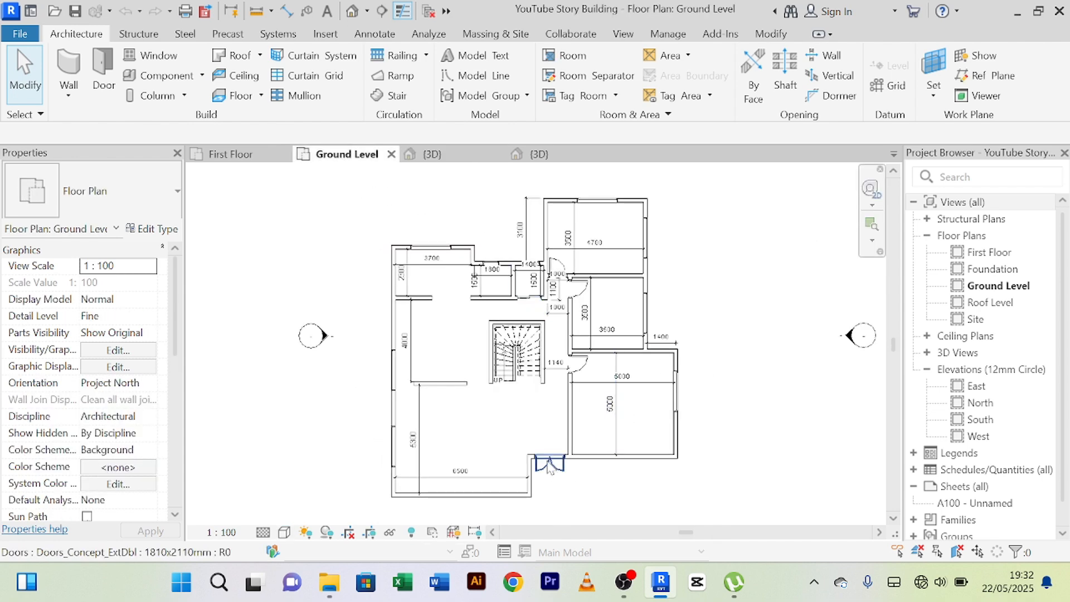
pyautogui.scroll(3, 502, 446)
pyautogui.scroll(-3, 480, 446)
pyautogui.moveTo(536, 445); pyautogui.dragTo(547, 422, button='middle')
pyautogui.scroll(5, 680, 430)
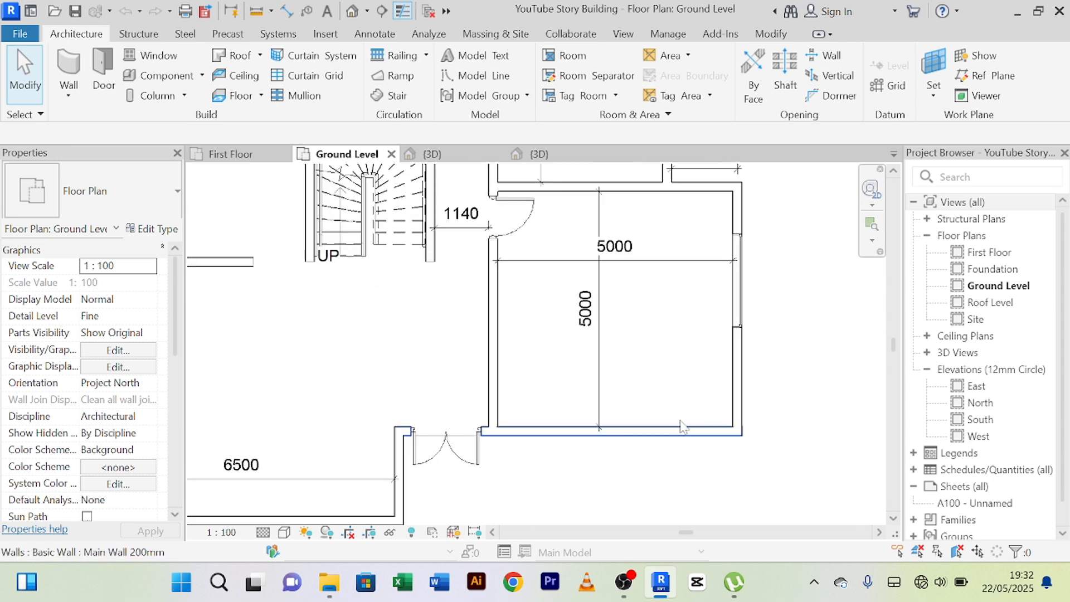
pyautogui.scroll(-4, 681, 428)
pyautogui.moveTo(687, 407); pyautogui.dragTo(666, 423, button='middle')
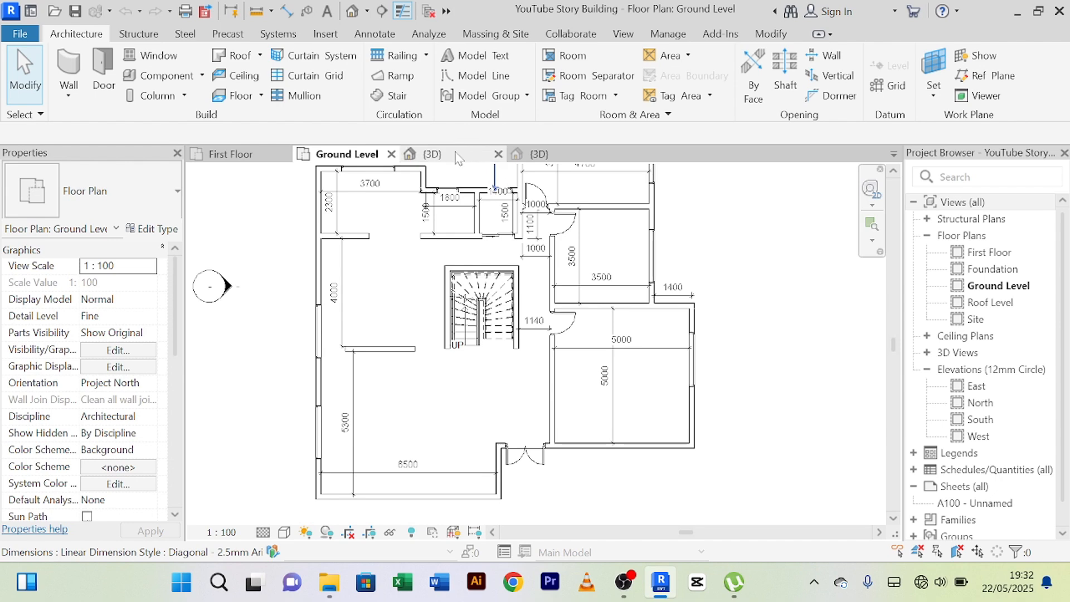
# Compare the unfinished building's 3D view with its Ground Level floor plan, ending on the plan.
pyautogui.click(424, 154)
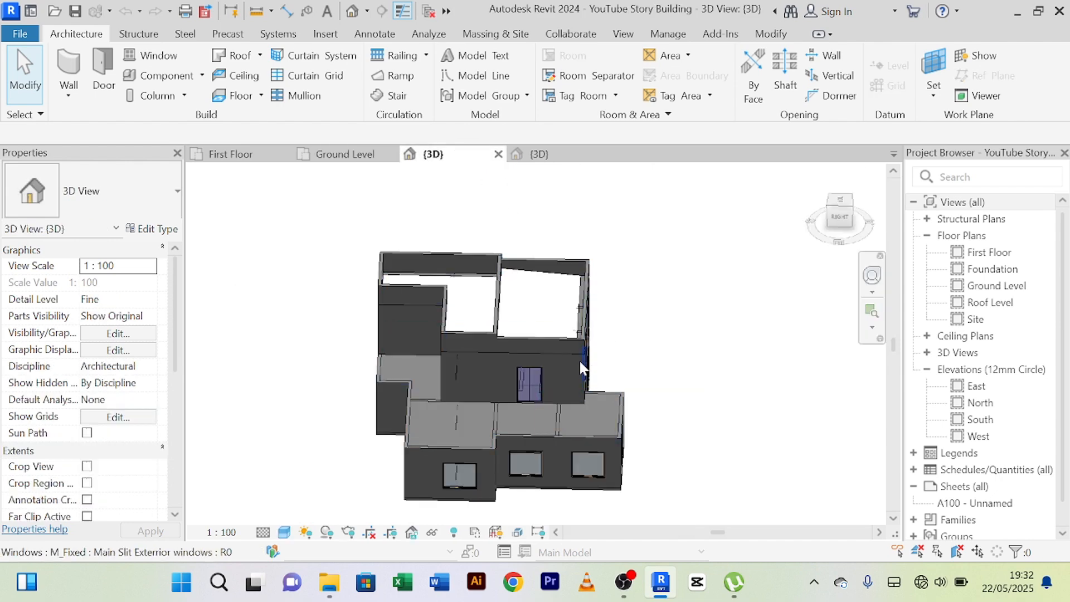
pyautogui.click(344, 162)
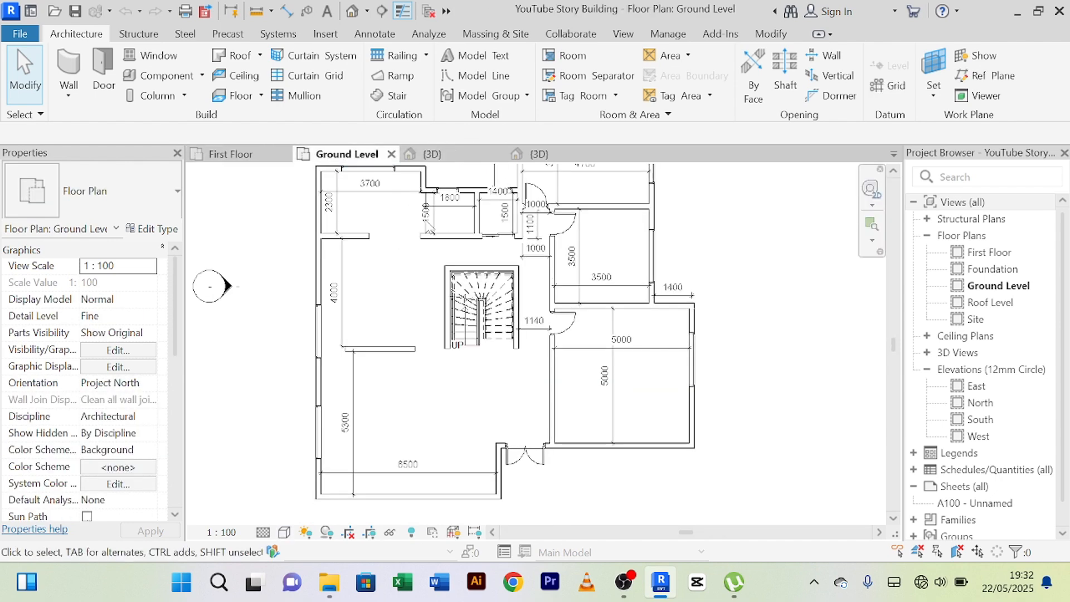
pyautogui.click(456, 159)
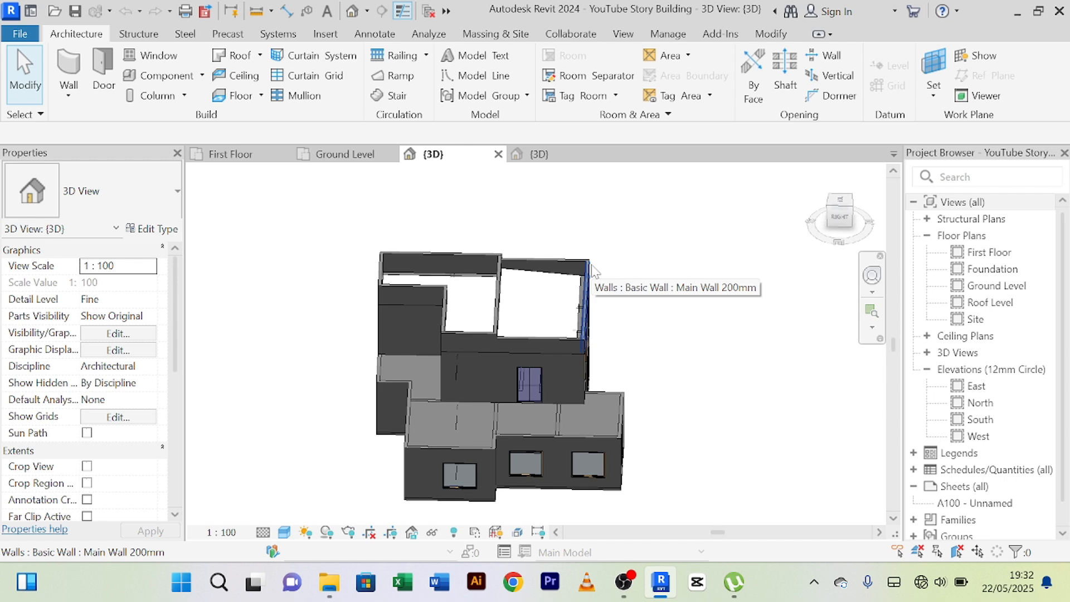
pyautogui.click(352, 159)
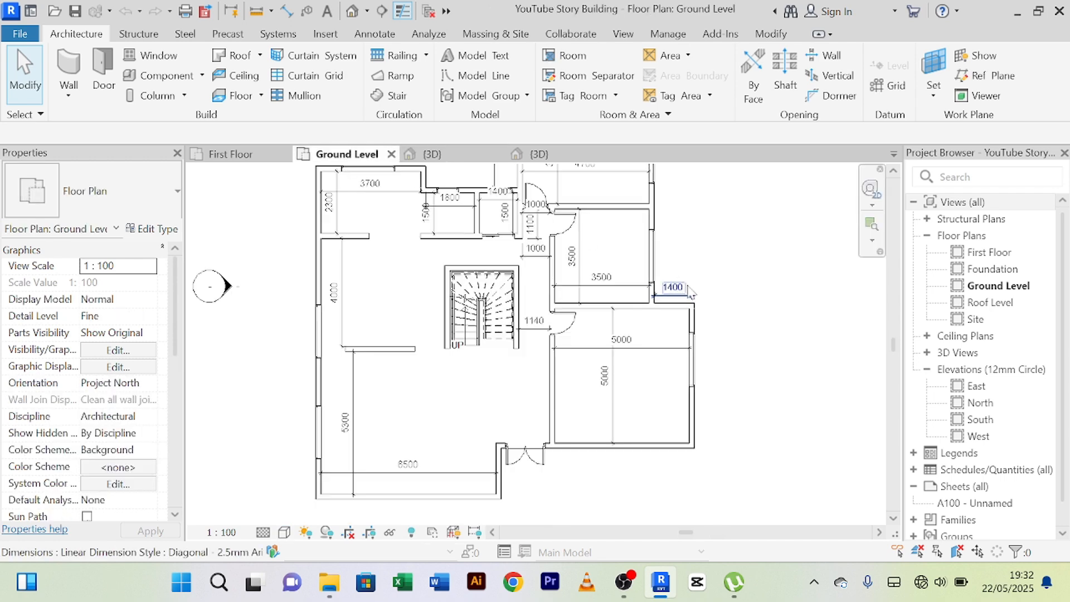
# Place an aligned dimension along the east exterior wall, from the building's north-east corner to the edge of the nearest window.
pyautogui.scroll(1, 630, 256)
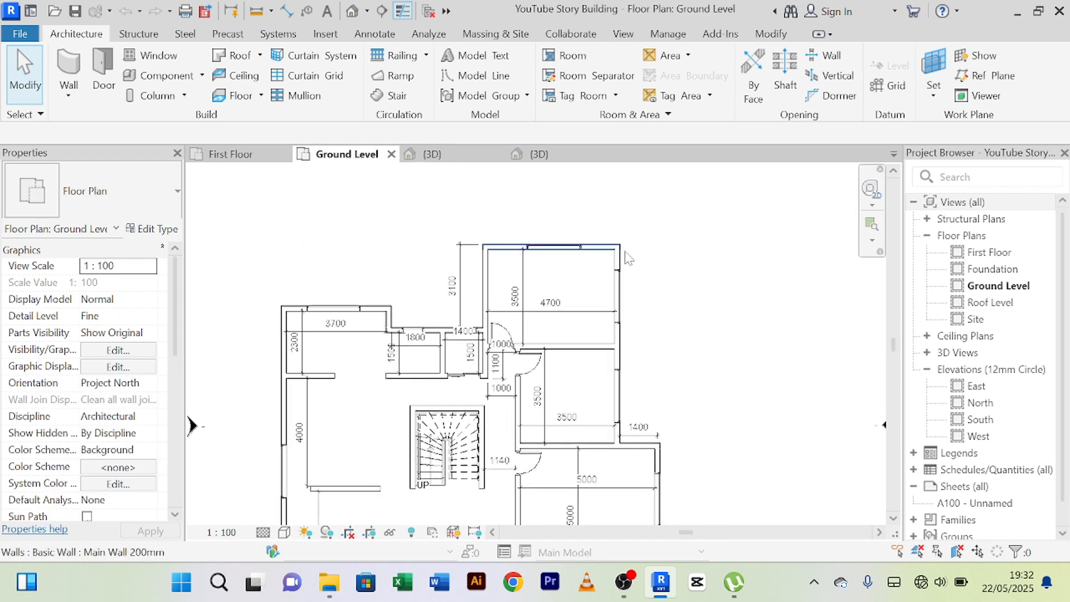
pyautogui.scroll(3, 634, 260)
pyautogui.scroll(3, 631, 258)
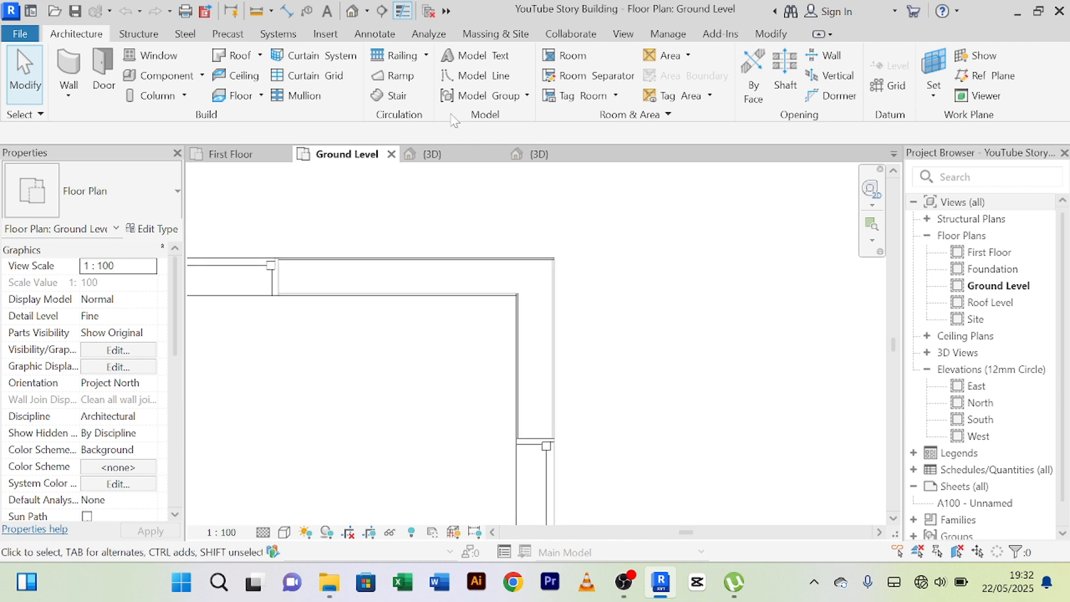
pyautogui.click(286, 10)
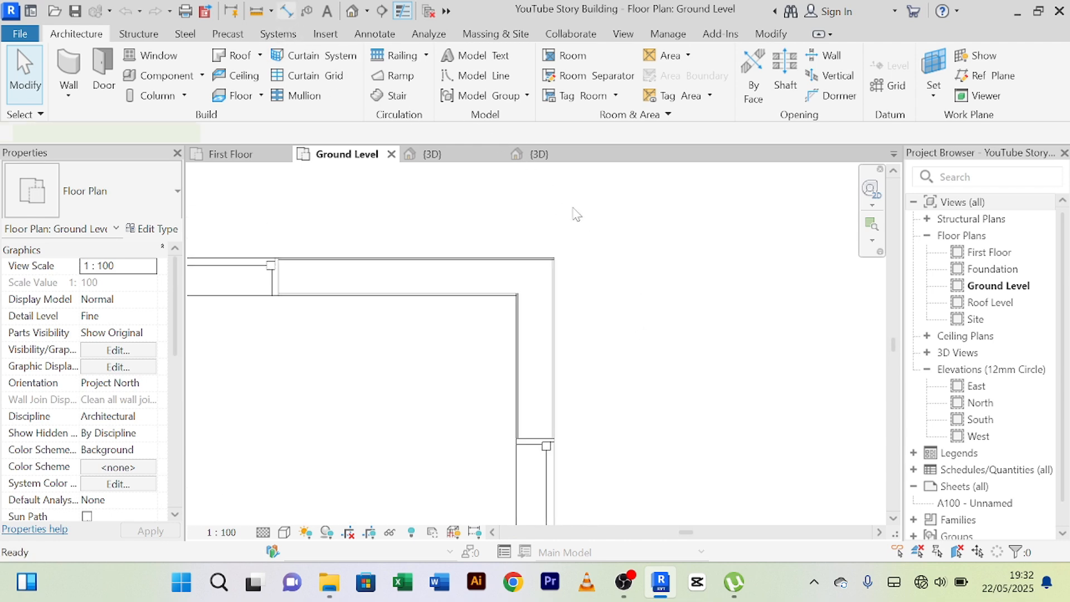
pyautogui.click(554, 261)
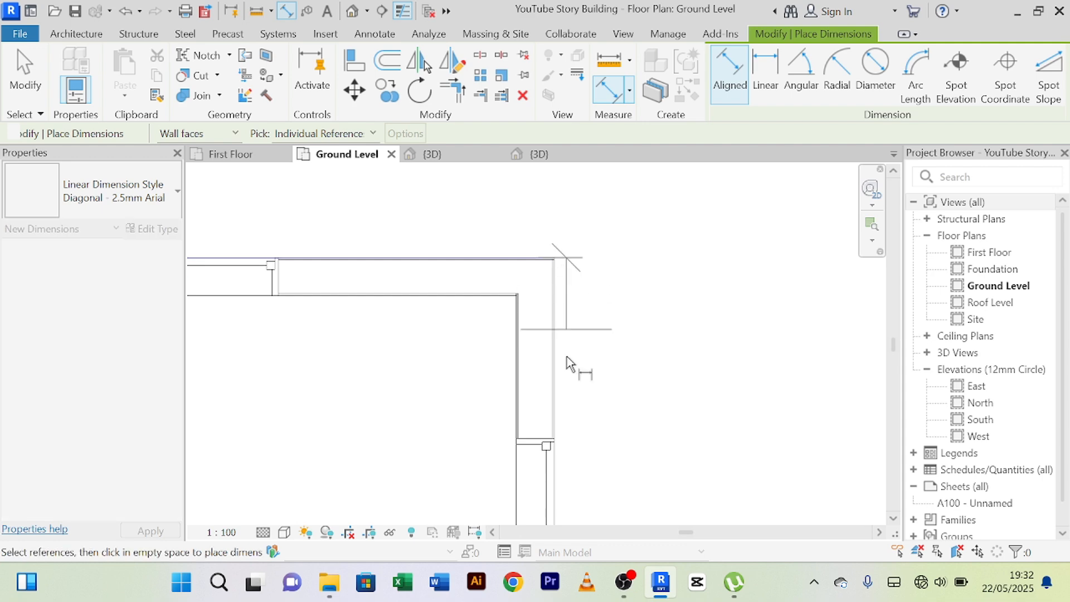
pyautogui.click(555, 441)
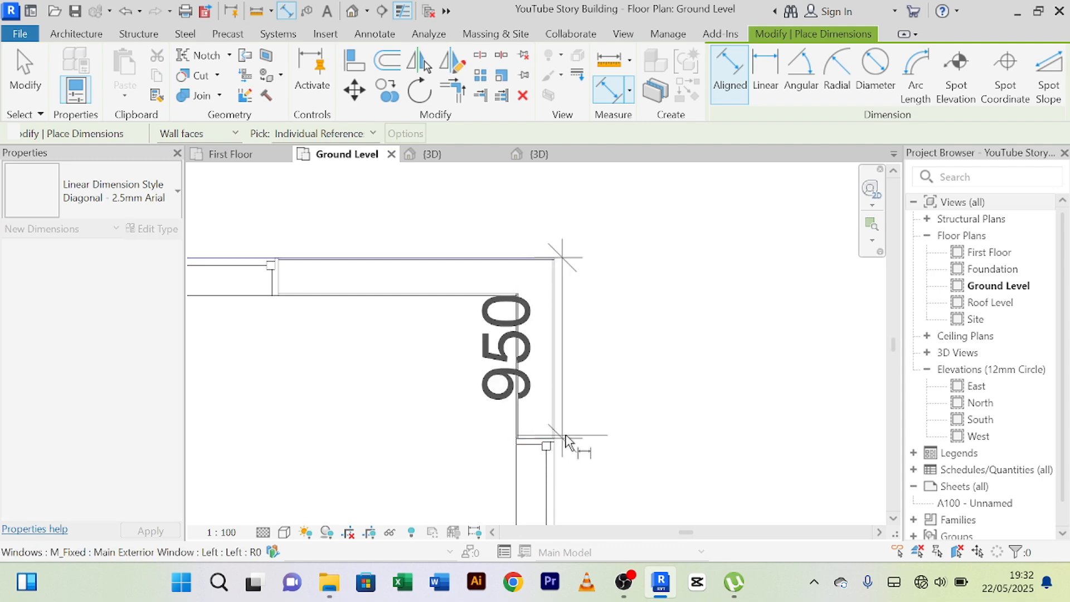
pyautogui.click(641, 432)
pyautogui.rightClick(741, 273)
pyautogui.click(776, 287)
pyautogui.rightClick(755, 252)
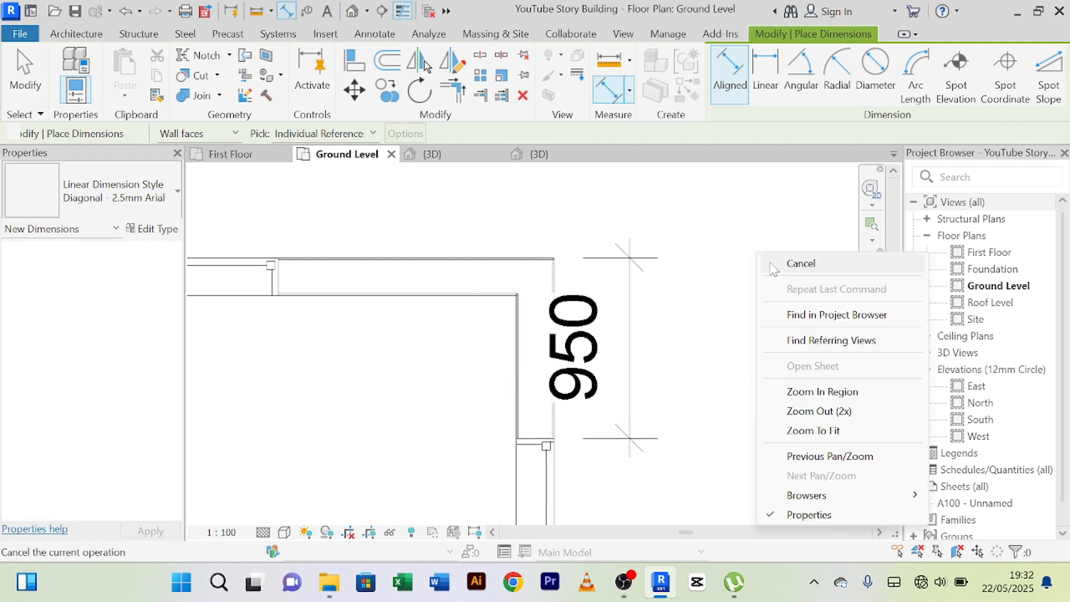
pyautogui.click(771, 264)
pyautogui.rightClick(753, 240)
pyautogui.click(770, 253)
pyautogui.rightClick(752, 219)
pyautogui.click(749, 229)
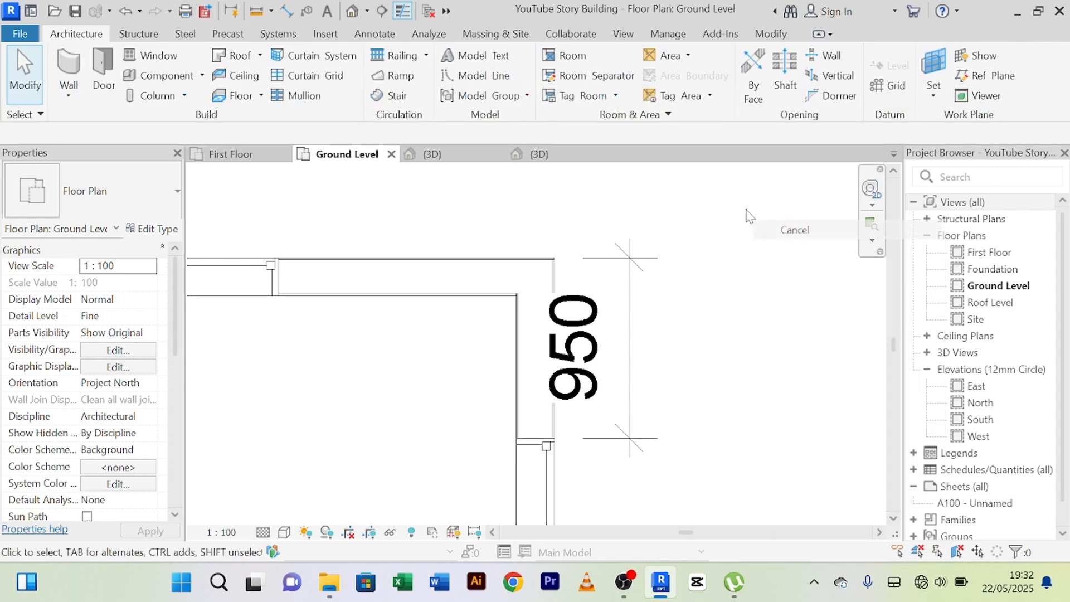
pyautogui.rightClick(745, 208)
pyautogui.click(749, 220)
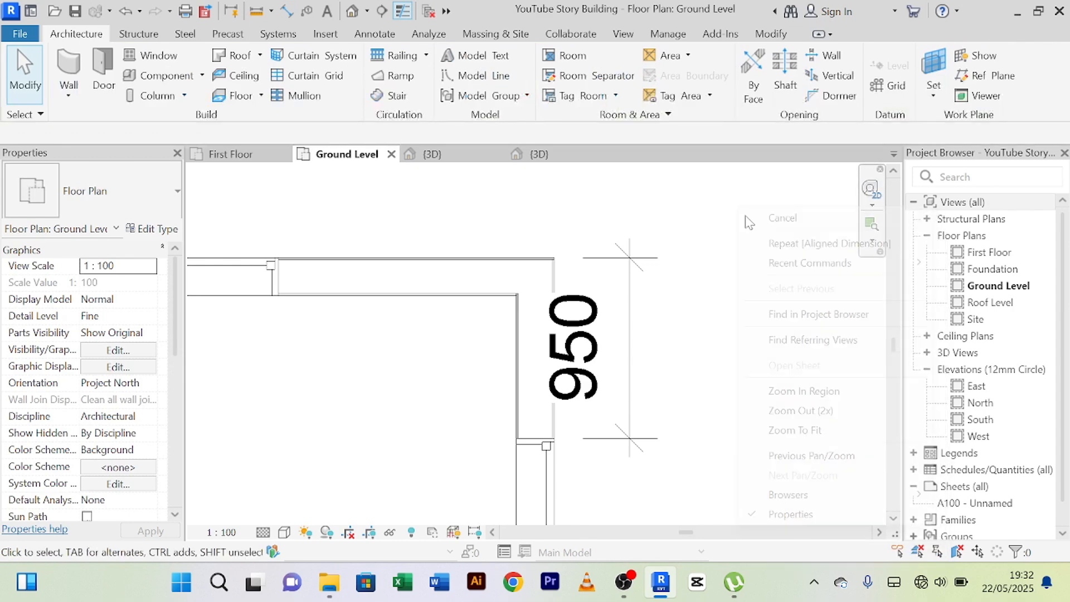
# Examine the dimensioned north-east corner and the windows along the east wall of the ground floor.
pyautogui.click(634, 382)
pyautogui.scroll(-2, 677, 411)
pyautogui.moveTo(694, 425); pyautogui.dragTo(663, 269, button='middle')
pyautogui.scroll(1, 671, 291)
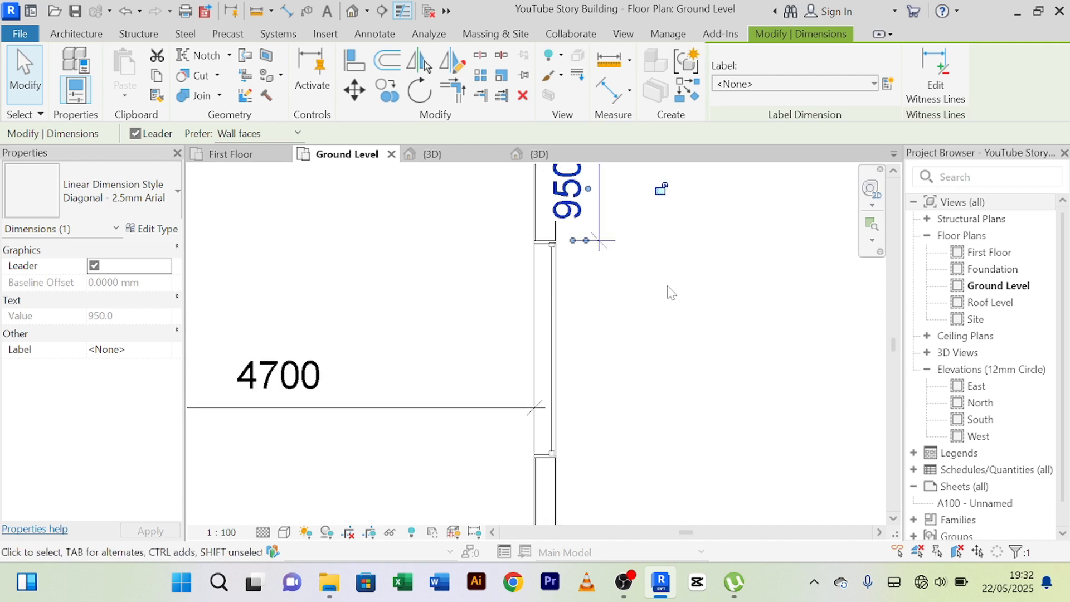
pyautogui.scroll(-4, 672, 293)
pyautogui.moveTo(707, 379); pyautogui.dragTo(642, 500, button='middle')
pyautogui.scroll(3, 642, 324)
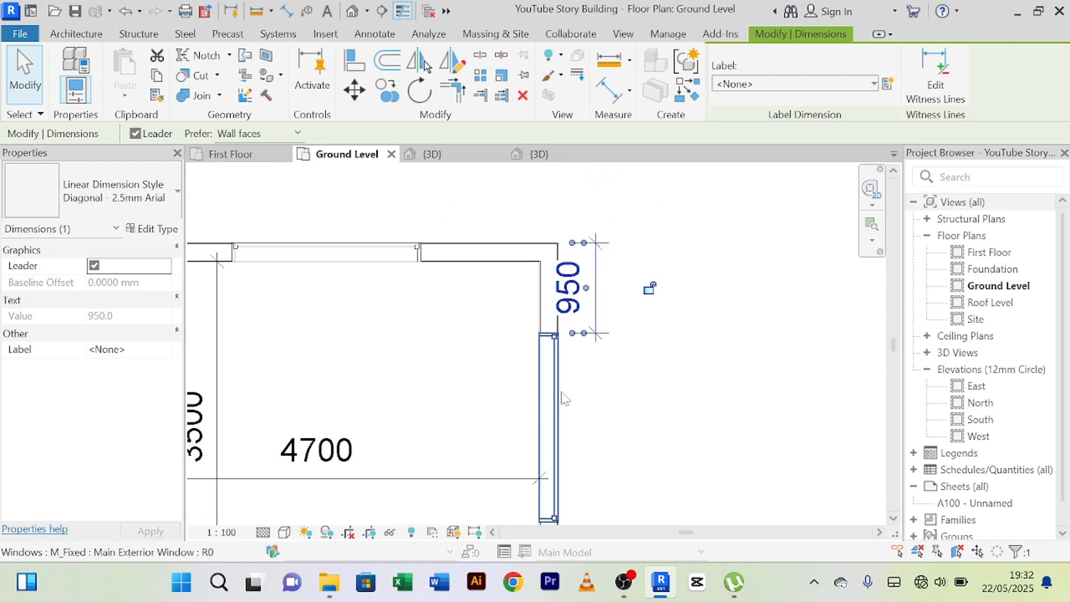
pyautogui.scroll(-2, 658, 402)
pyautogui.moveTo(665, 403); pyautogui.dragTo(661, 292, button='middle')
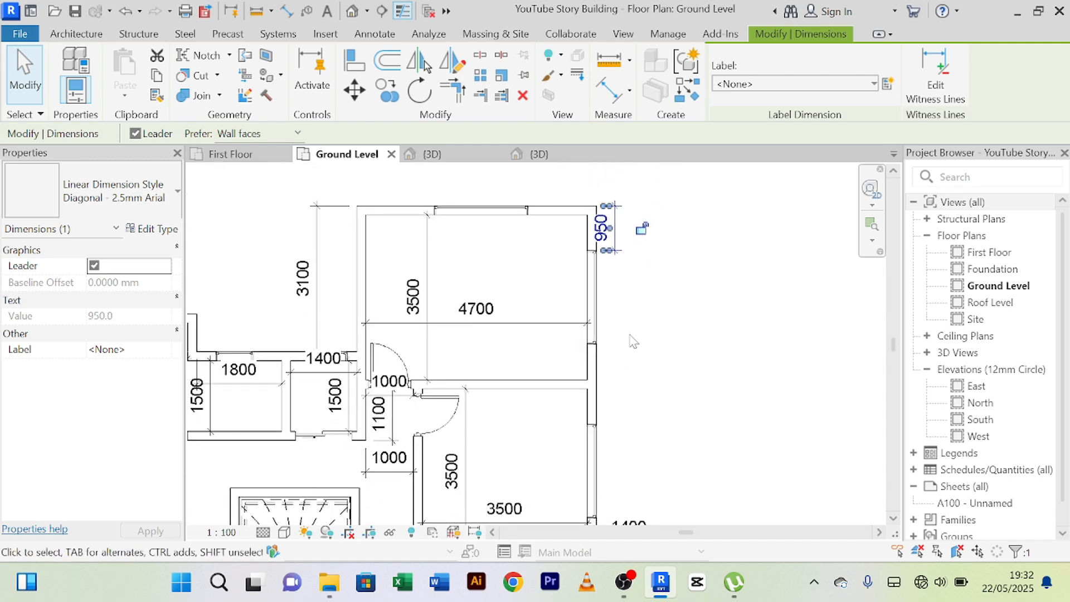
pyautogui.scroll(1, 630, 336)
pyautogui.moveTo(639, 341); pyautogui.dragTo(632, 487, button='middle')
pyautogui.scroll(2, 622, 400)
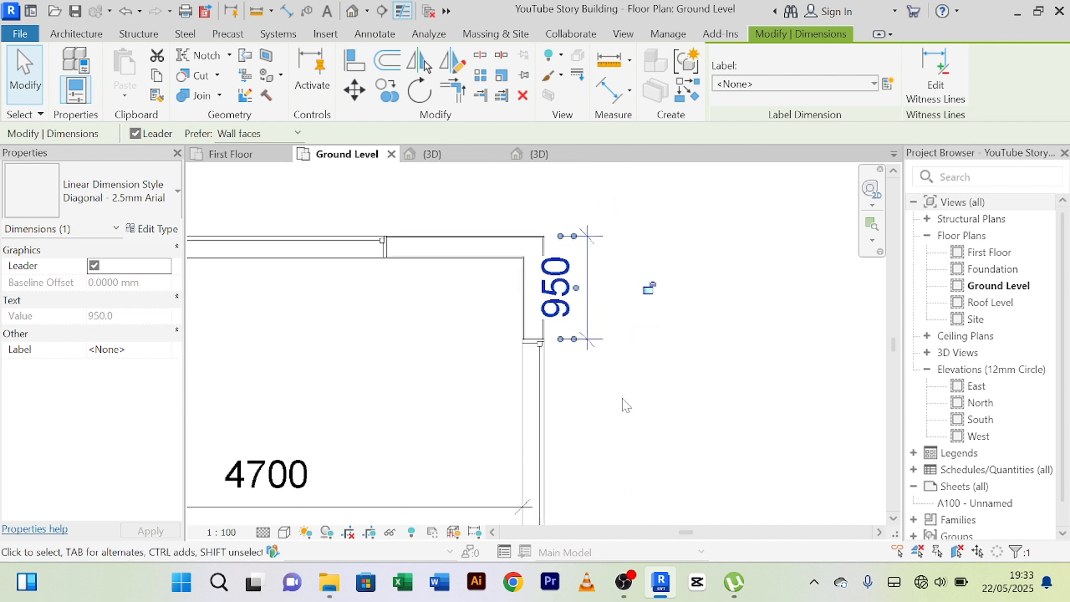
# Delete the dimension between the north-east corner and the east wall's first window.
pyautogui.scroll(-2, 622, 400)
pyautogui.scroll(1, 613, 405)
pyautogui.moveTo(604, 406)
pyautogui.mouseDown(button='middle')
pyautogui.moveTo(624, 361)
pyautogui.moveTo(610, 365)
pyautogui.moveTo(607, 406)
pyautogui.mouseUp(button='middle')
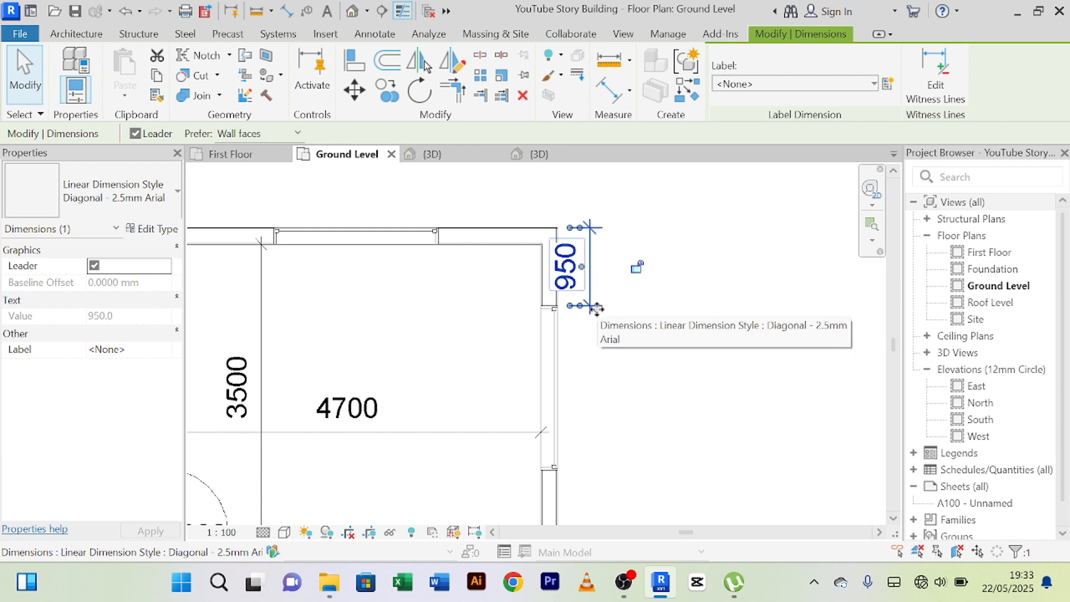
pyautogui.click(601, 316)
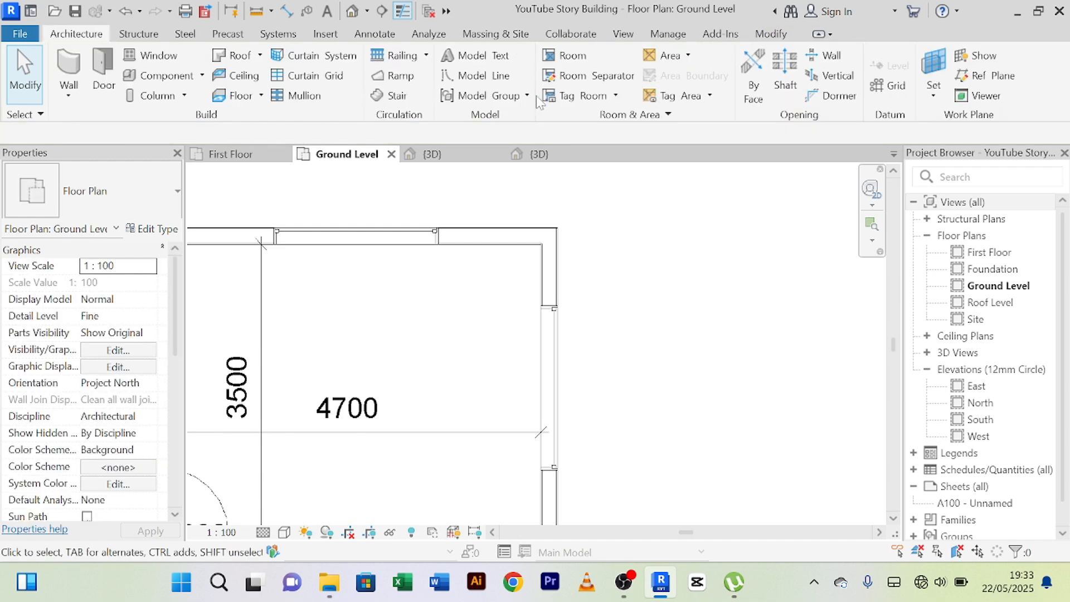
# Draw a 1000 mm long architectural wall of type Main Wall 200mm southwards from the north-east corner along the east wall's outer face.
pyautogui.scroll(-4, 642, 367)
pyautogui.moveTo(614, 313); pyautogui.dragTo(603, 294, button='middle')
pyautogui.scroll(-3, 601, 241)
pyautogui.scroll(4, 604, 292)
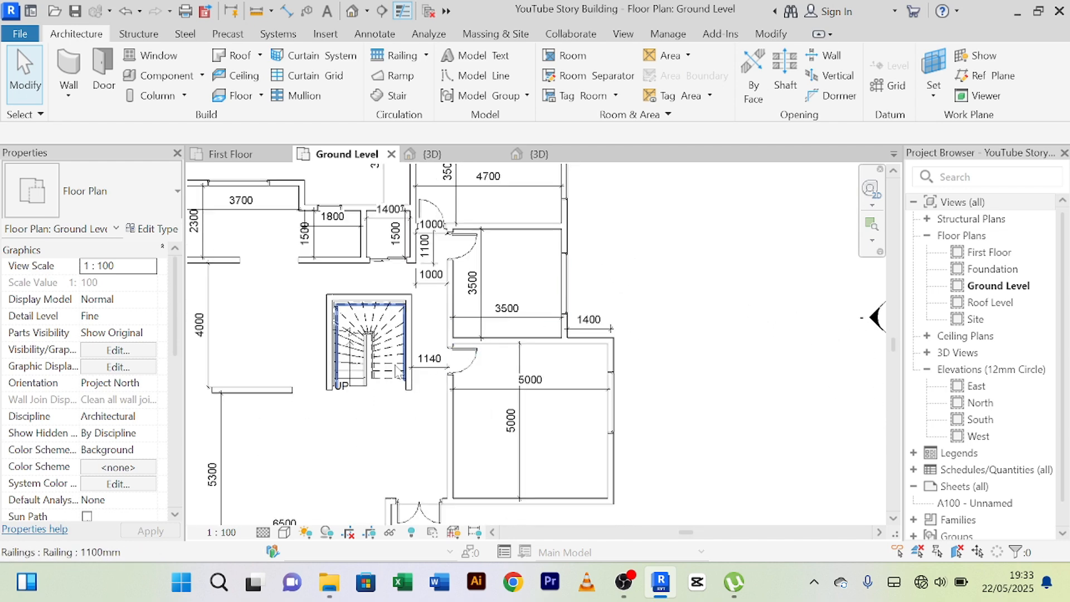
pyautogui.moveTo(295, 306); pyautogui.dragTo(385, 339, button='middle')
pyautogui.click(346, 421)
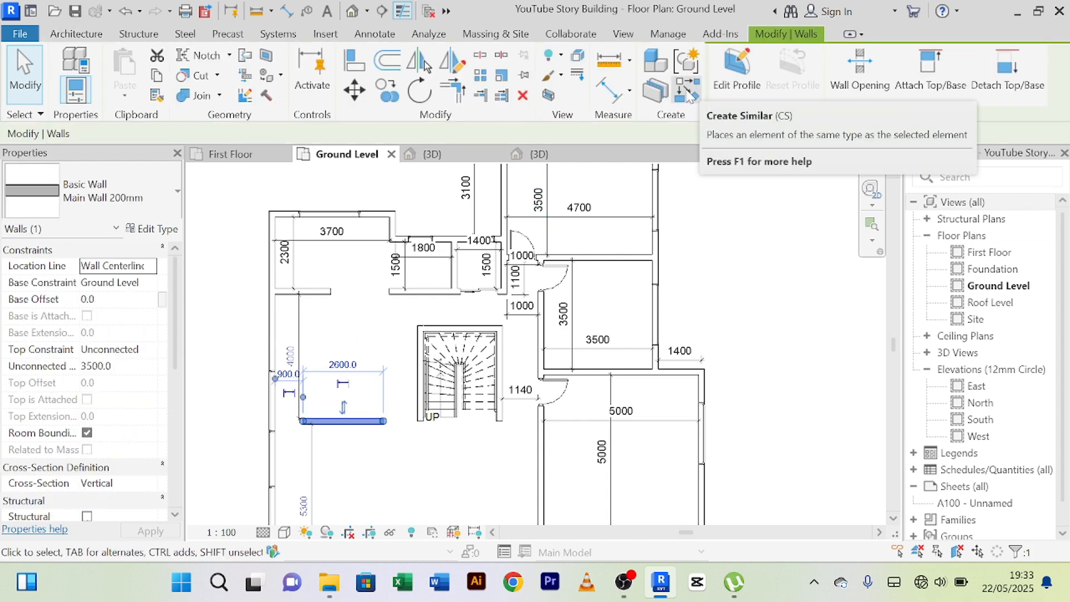
pyautogui.click(74, 36)
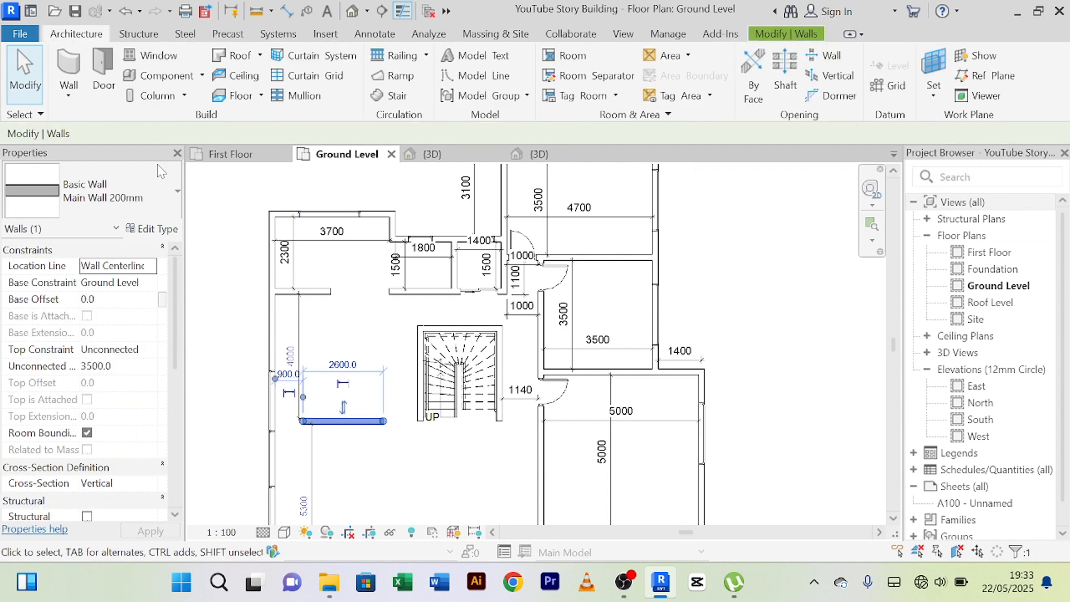
pyautogui.click(68, 97)
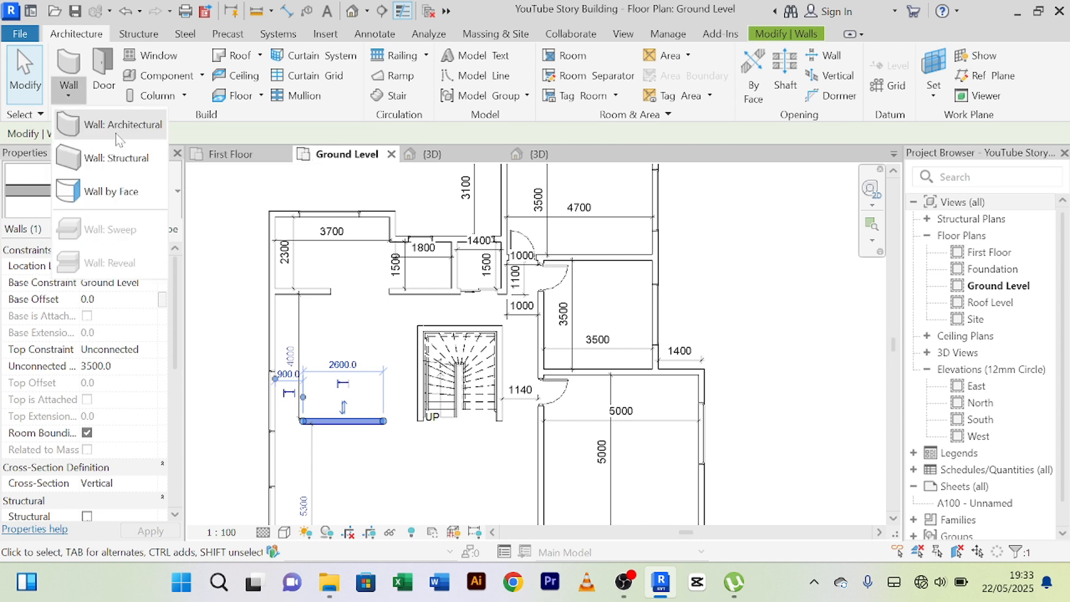
pyautogui.click(103, 126)
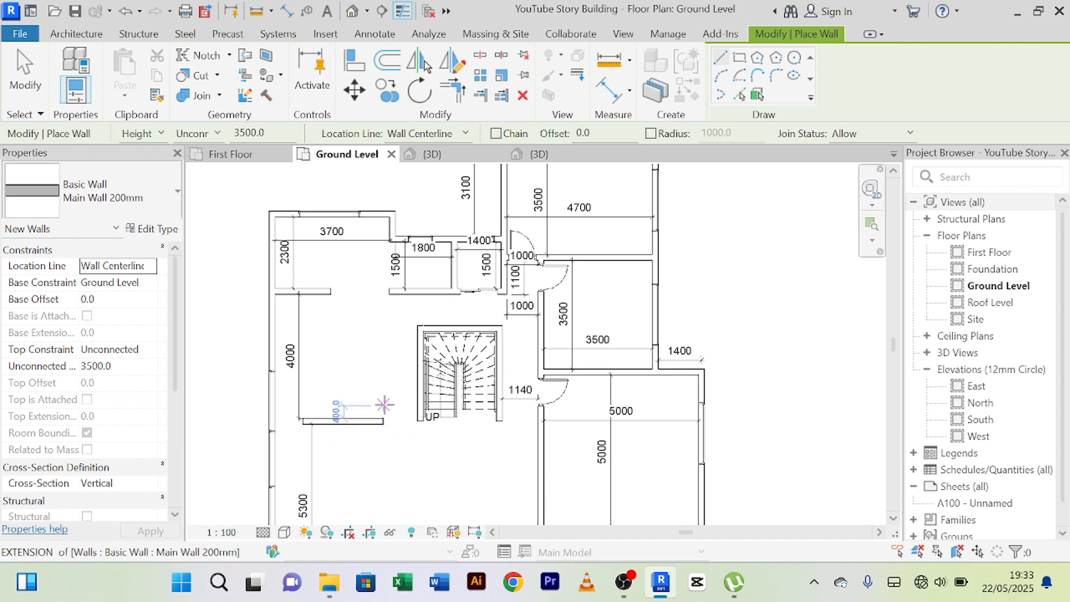
pyautogui.moveTo(738, 258); pyautogui.dragTo(677, 386, button='middle')
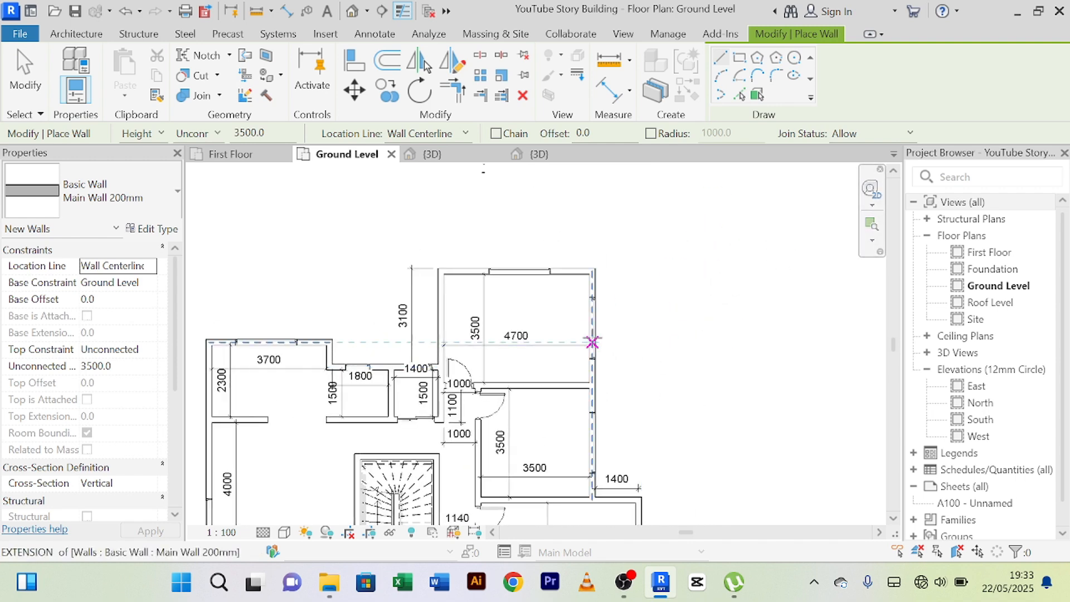
pyautogui.scroll(5, 591, 339)
pyautogui.scroll(-2, 584, 247)
pyautogui.moveTo(597, 256); pyautogui.dragTo(602, 278, button='middle')
pyautogui.click(567, 227)
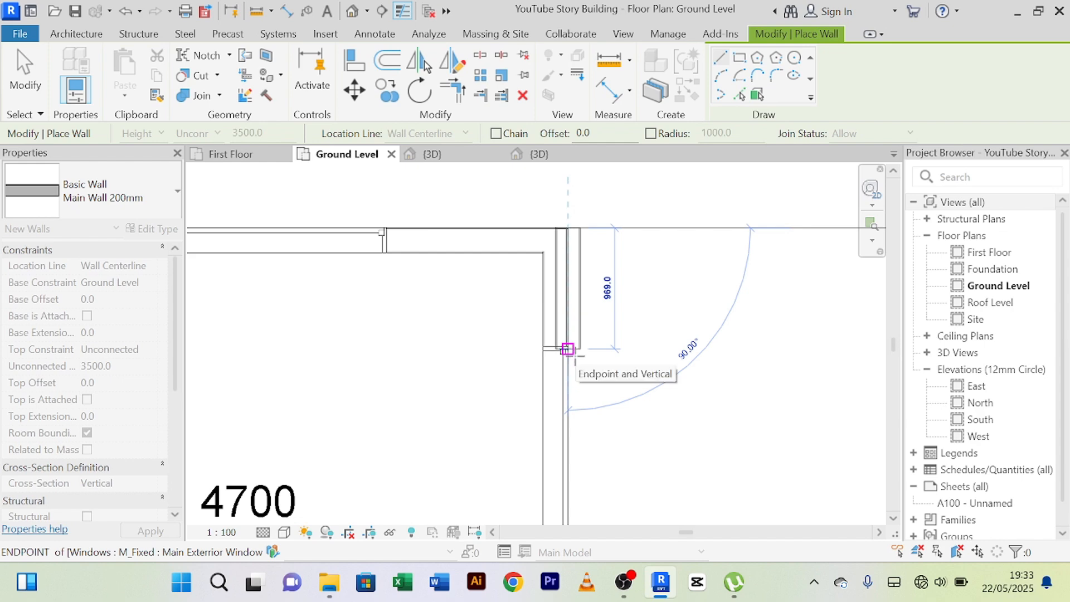
pyautogui.write('1000')
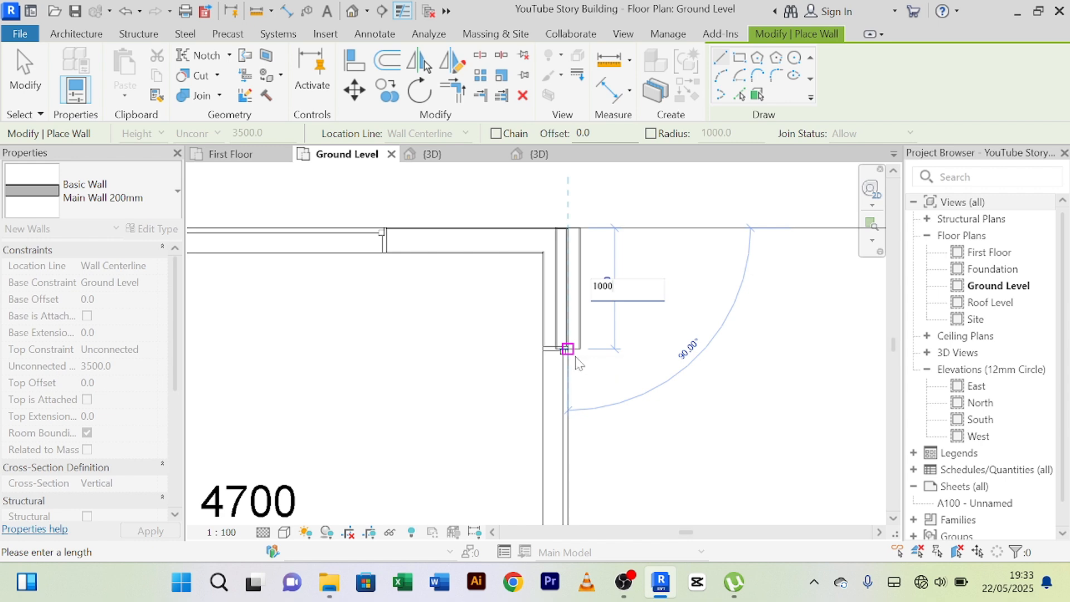
pyautogui.press('Return')
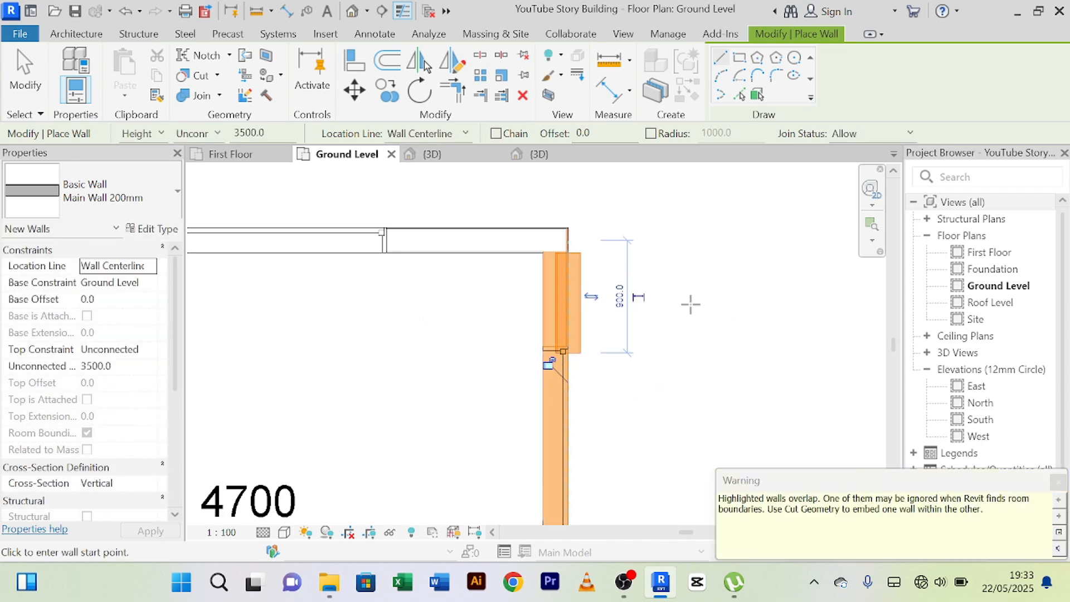
pyautogui.rightClick(690, 304)
pyautogui.click(722, 250)
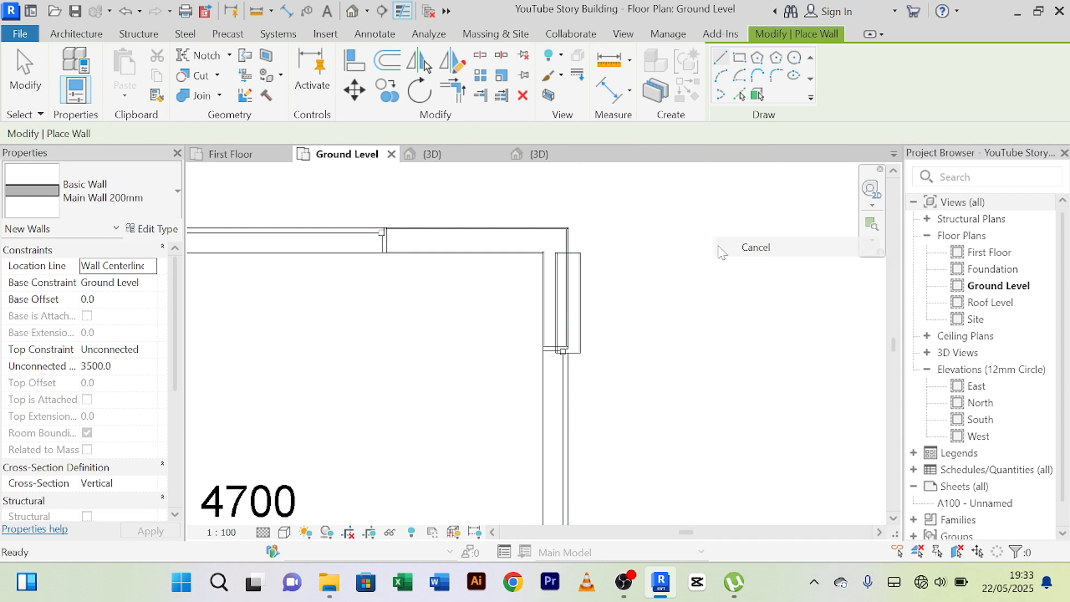
pyautogui.rightClick(693, 258)
pyautogui.click(707, 255)
# Try to move the new wall piece at the north-east corner eastwards off the east wall.
pyautogui.scroll(3, 605, 306)
pyautogui.click(567, 304)
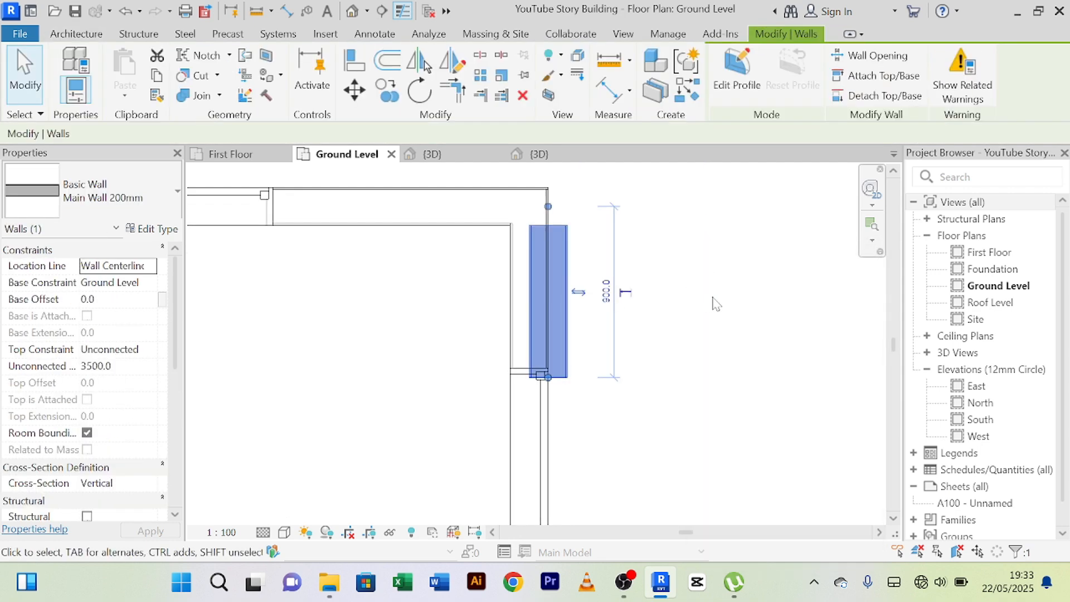
pyautogui.press('Right')
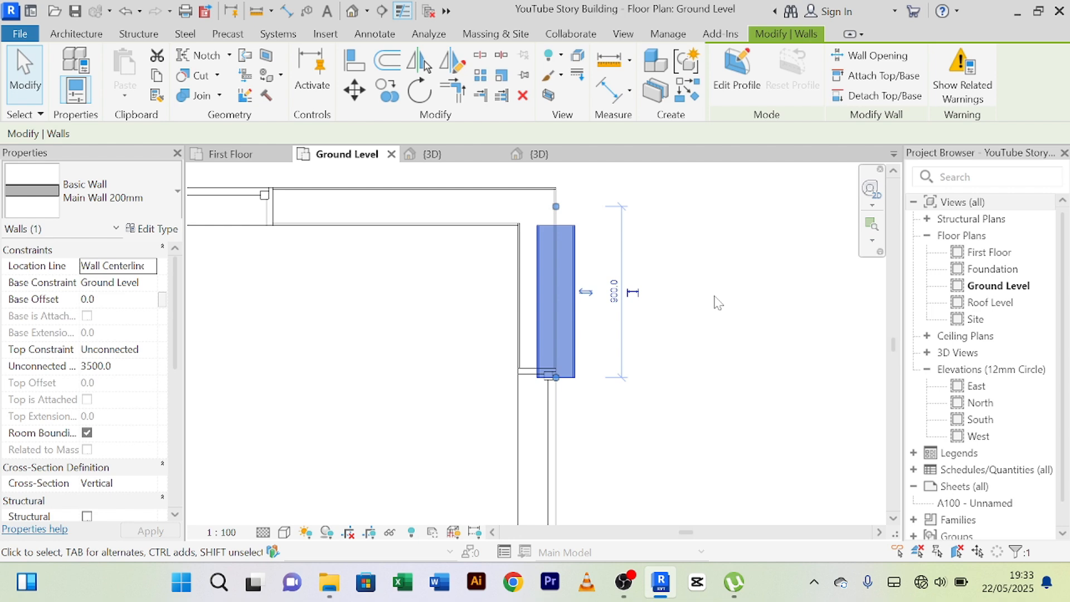
pyautogui.hotkey('ctrl', 'z')
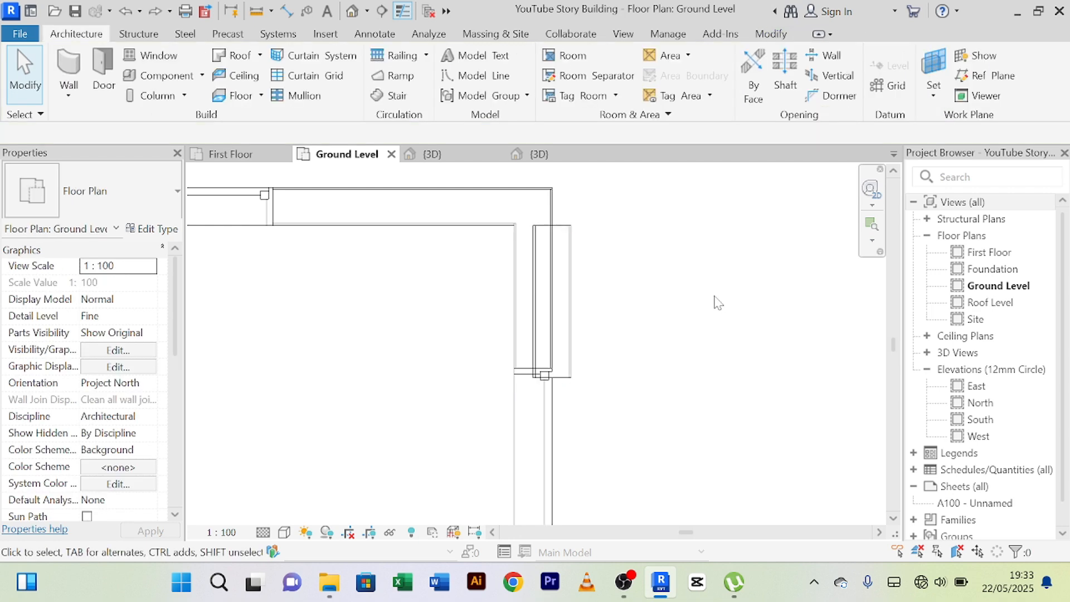
pyautogui.click(567, 310)
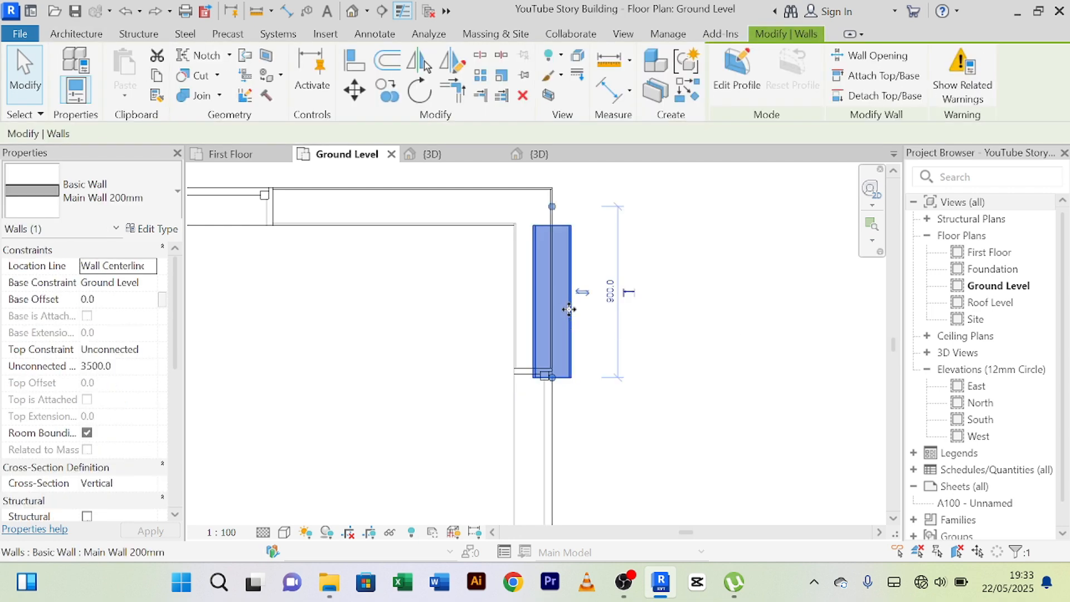
pyautogui.moveTo(592, 311); pyautogui.dragTo(641, 310)
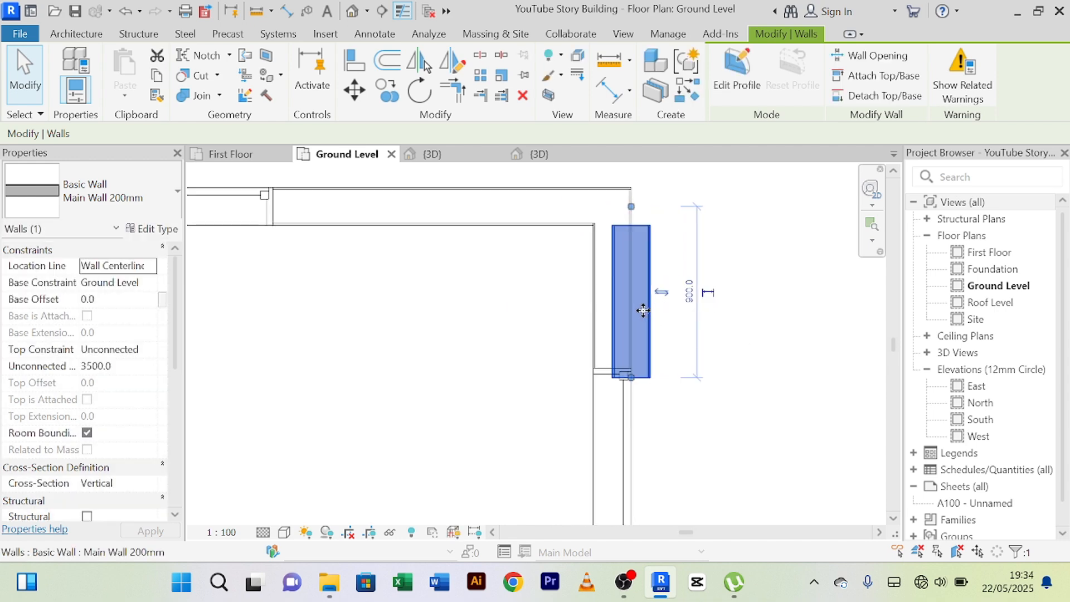
pyautogui.hotkey('ctrl', 'z')
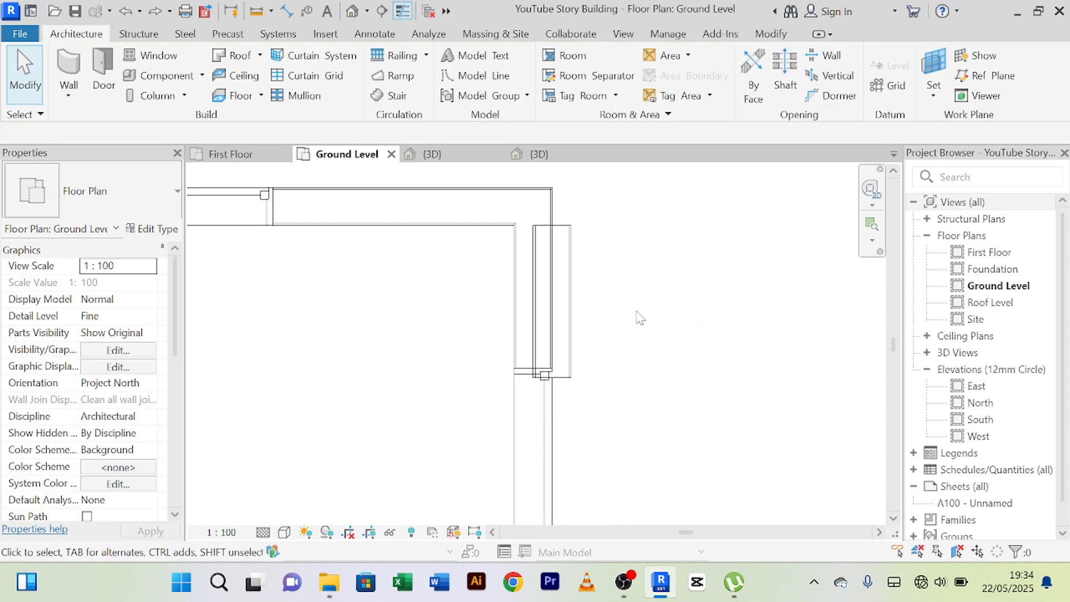
pyautogui.click(570, 244)
pyautogui.click(692, 301)
pyautogui.moveTo(689, 295); pyautogui.dragTo(674, 320, button='middle')
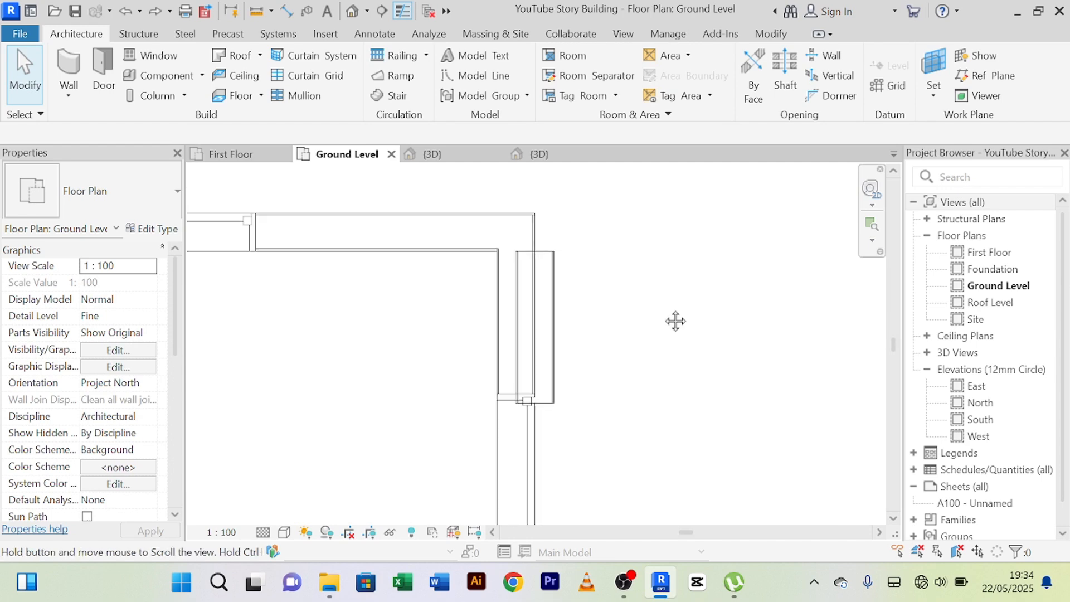
pyautogui.scroll(4, 544, 277)
pyautogui.scroll(-3, 580, 248)
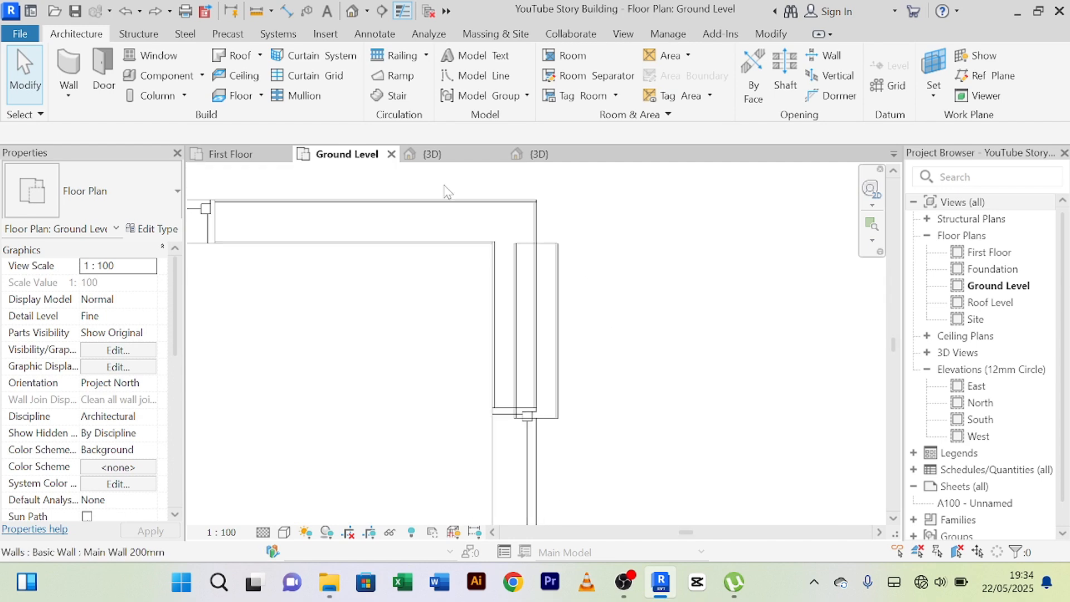
pyautogui.click(445, 227)
pyautogui.click(635, 260)
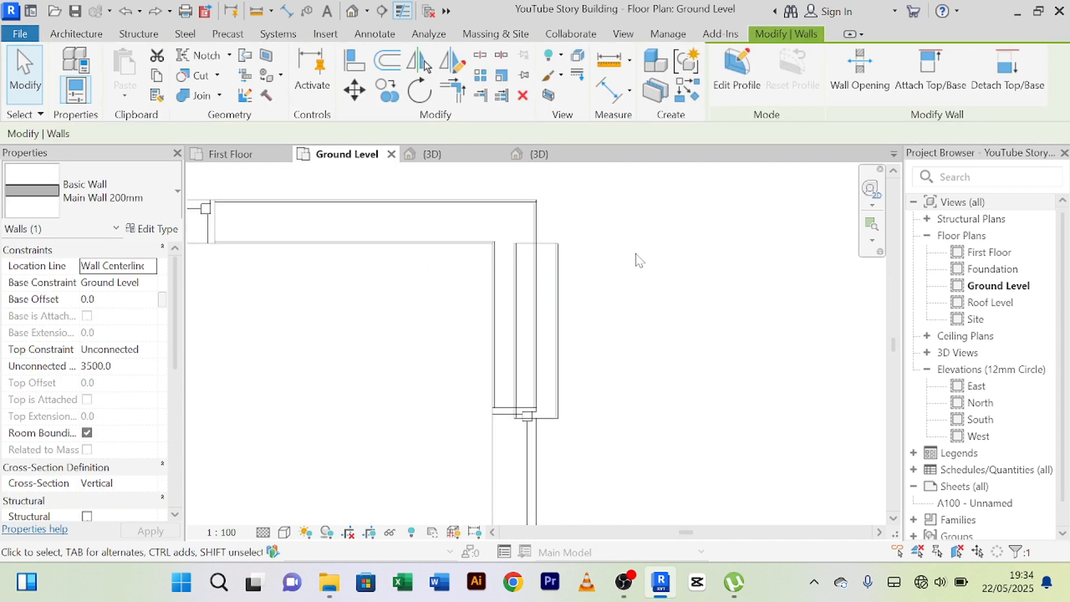
# Try to align the overlapping corner wall piece with the outer face of the east exterior wall.
pyautogui.click(497, 306)
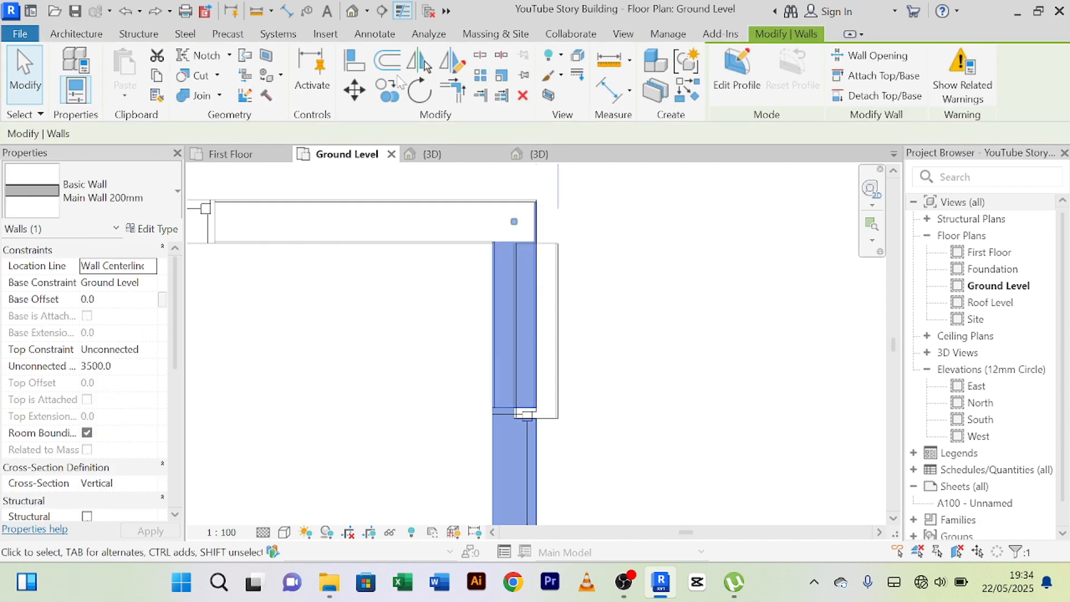
pyautogui.click(361, 63)
pyautogui.scroll(-8, 558, 234)
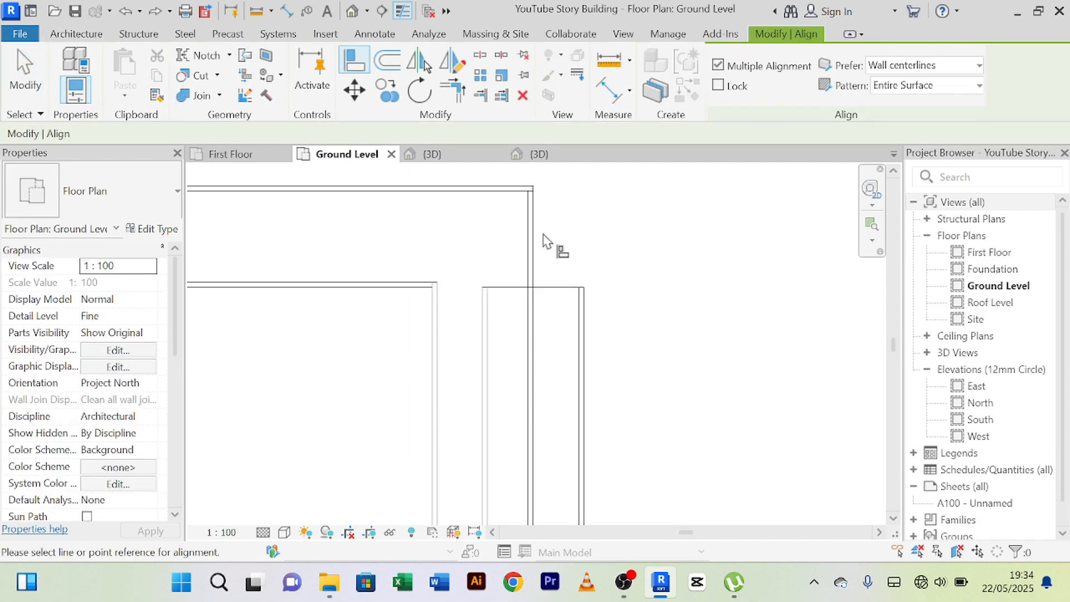
pyautogui.scroll(6, 538, 241)
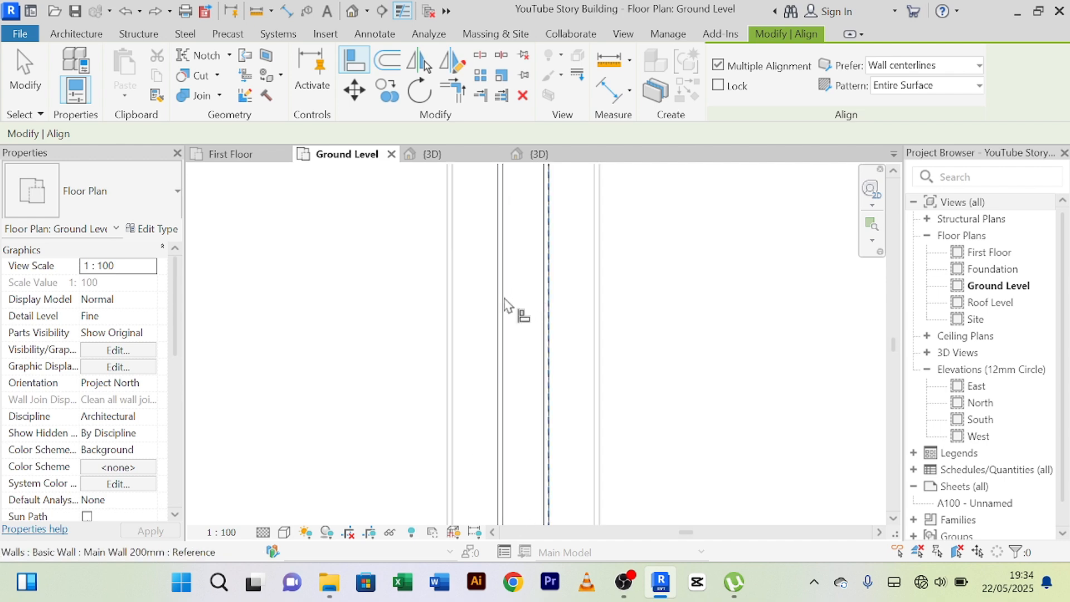
pyautogui.click(500, 308)
pyautogui.scroll(-4, 707, 296)
pyautogui.moveTo(708, 296); pyautogui.dragTo(611, 329, button='middle')
pyautogui.scroll(1, 611, 329)
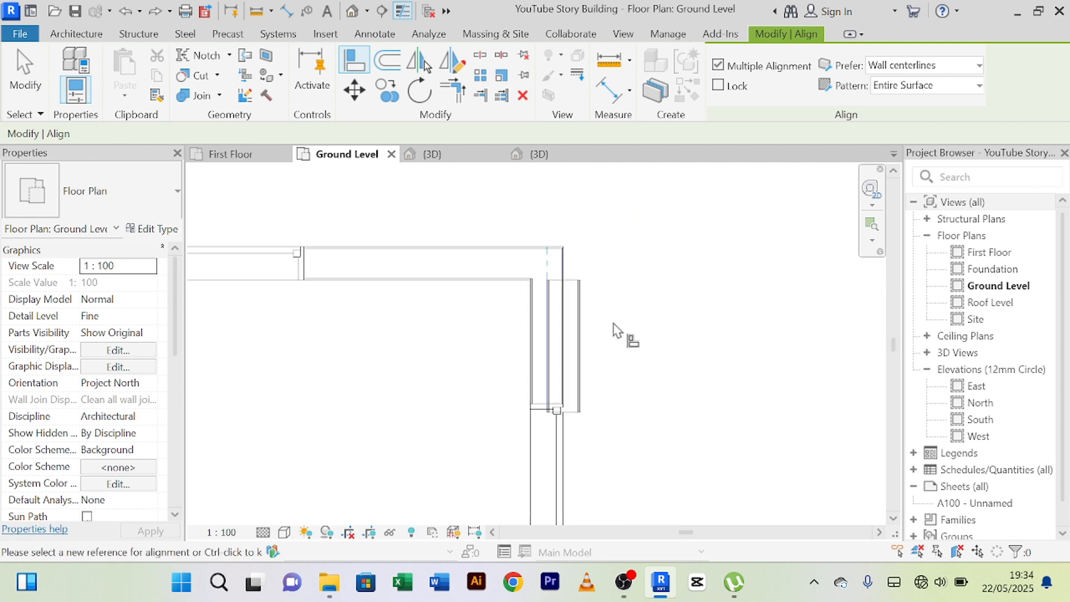
pyautogui.press('Escape')
pyautogui.scroll(5, 612, 321)
pyautogui.scroll(-7, 612, 298)
pyautogui.moveTo(620, 304); pyautogui.dragTo(469, 340, button='middle')
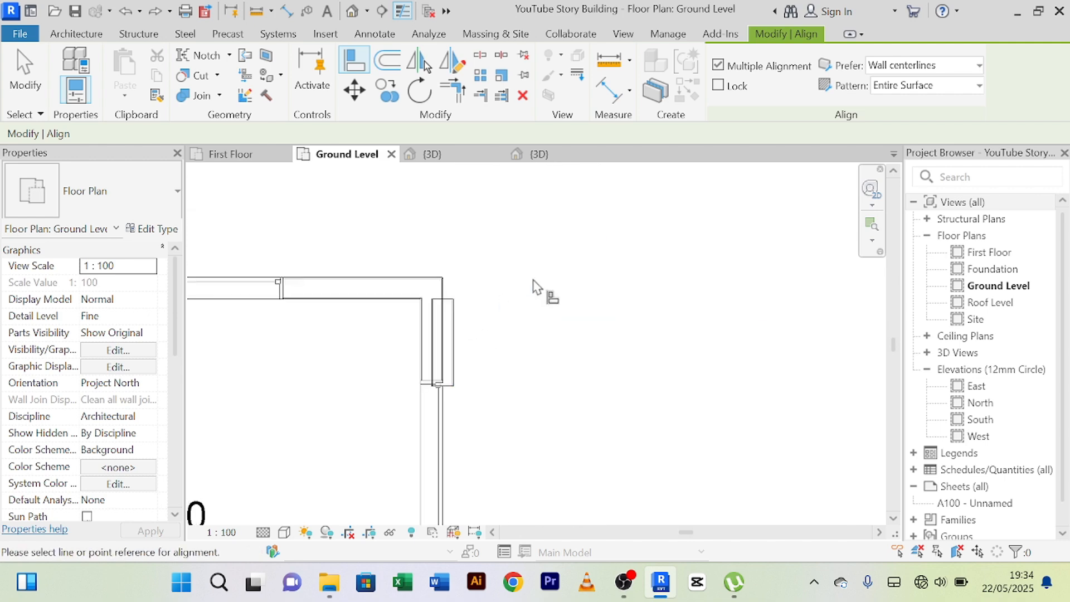
pyautogui.rightClick(535, 274)
pyautogui.click(566, 279)
pyautogui.rightClick(554, 248)
pyautogui.click(556, 255)
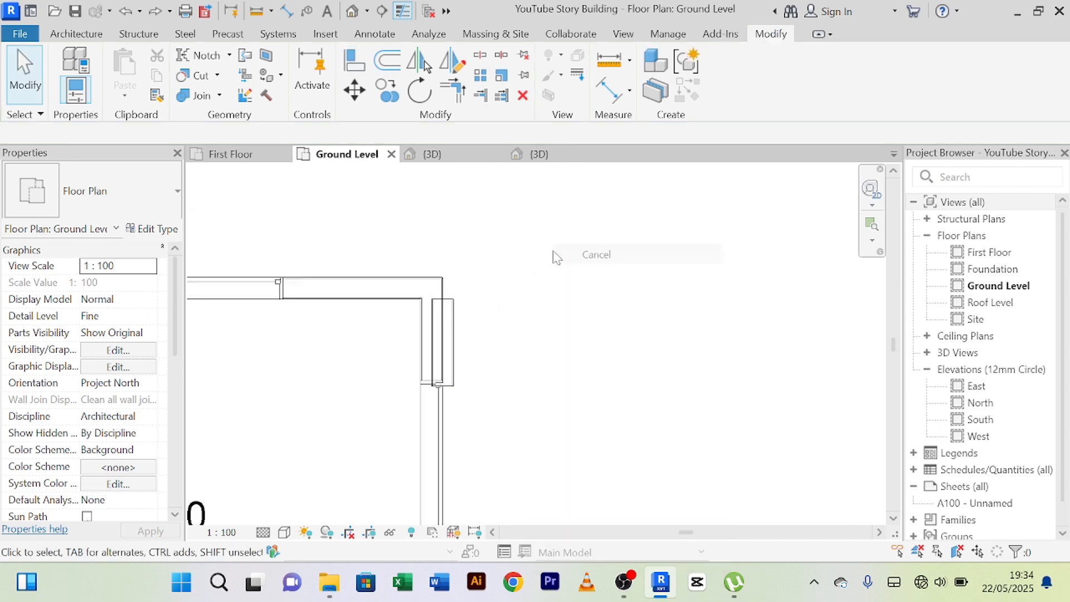
pyautogui.click(561, 255)
# Draw a separate north-south Main Wall 200mm about 953 mm long east of the north-east corner, and delete the original overlapping piece.
pyautogui.scroll(2, 471, 346)
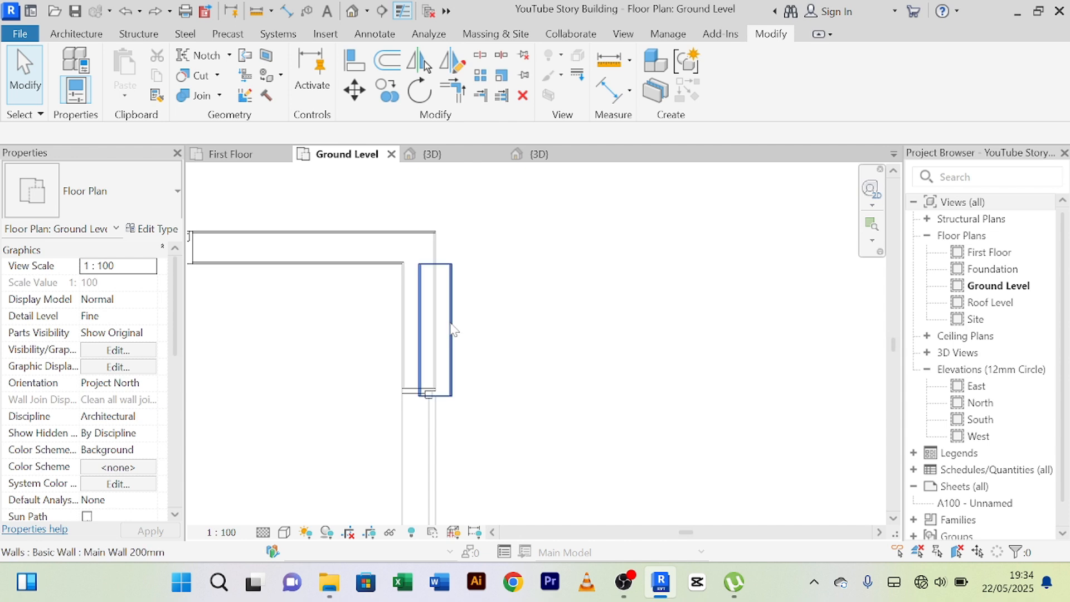
pyautogui.click(453, 330)
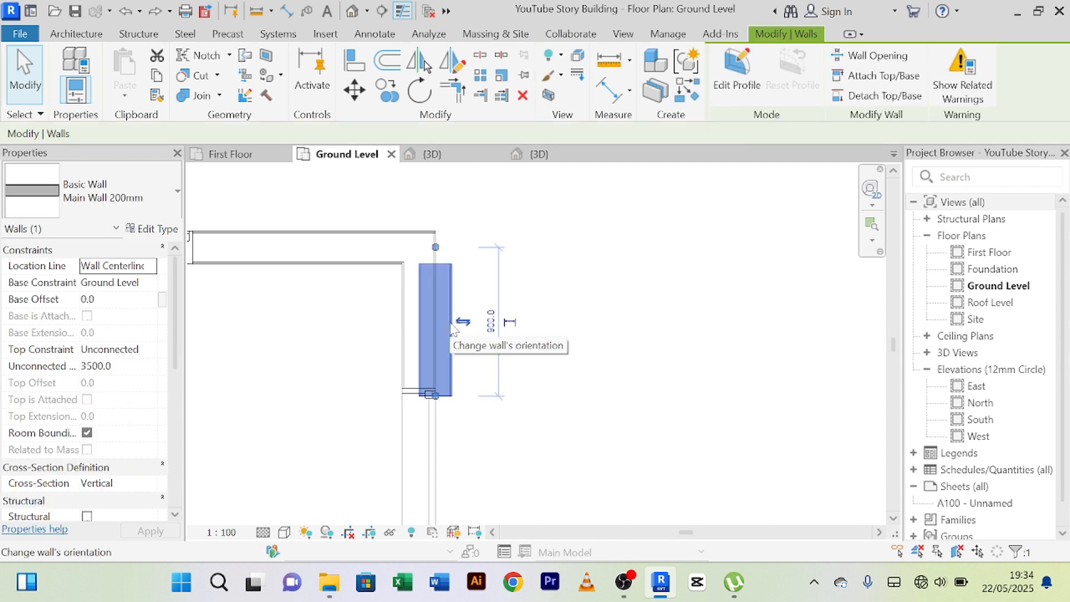
pyautogui.click(683, 99)
pyautogui.click(546, 238)
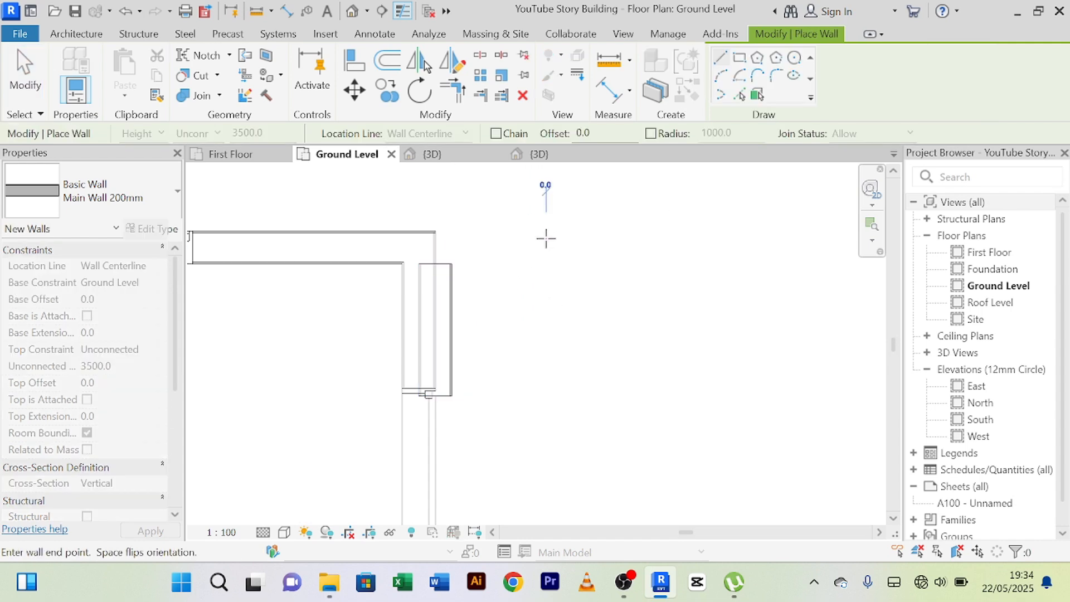
pyautogui.click(547, 401)
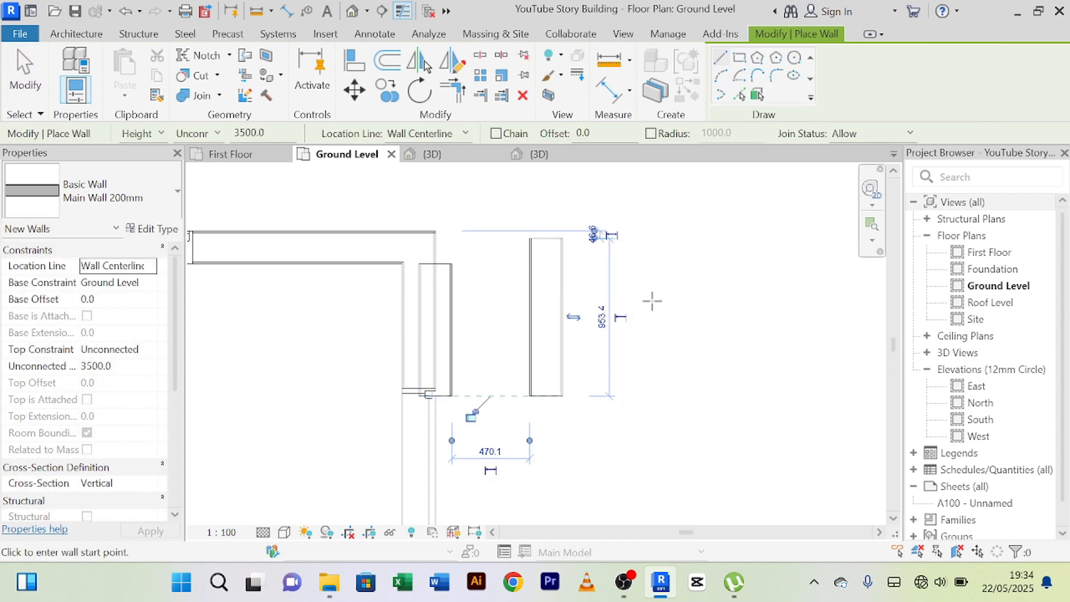
pyautogui.rightClick(653, 301)
pyautogui.click(700, 255)
pyautogui.rightClick(700, 256)
pyautogui.click(719, 256)
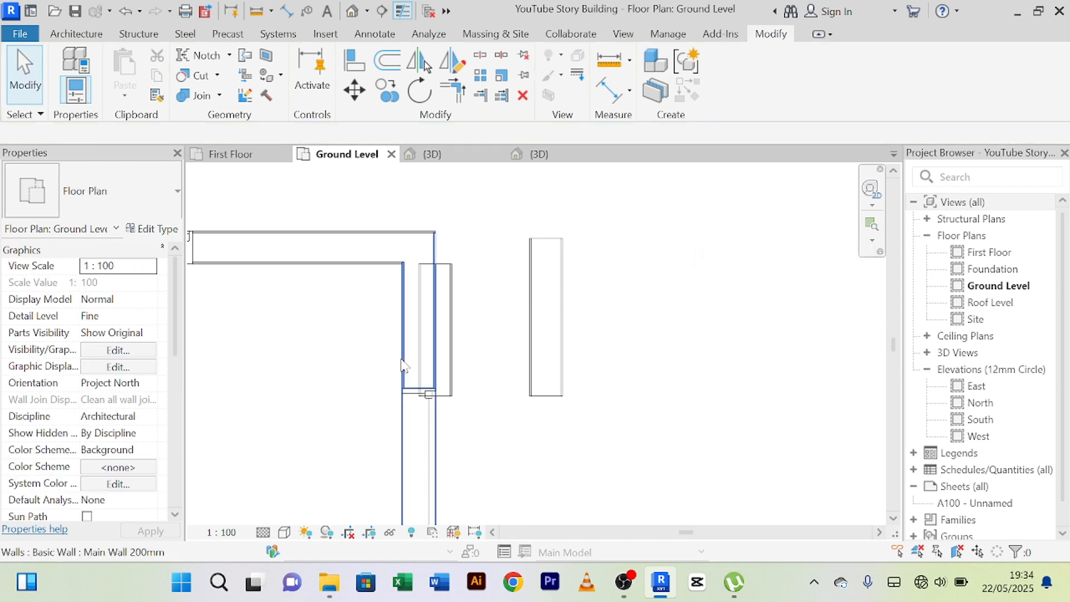
pyautogui.click(450, 360)
pyautogui.press('Delete')
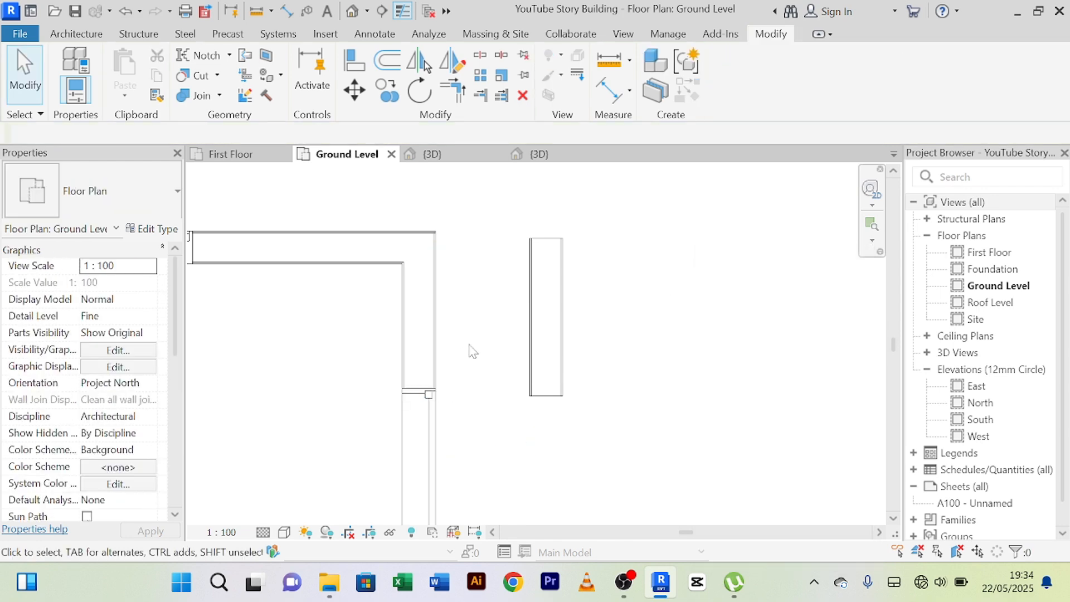
# Align the west face of the separate wall piece with the outer face of the east exterior wall.
pyautogui.moveTo(489, 344); pyautogui.dragTo(491, 362, button='middle')
pyautogui.click(357, 64)
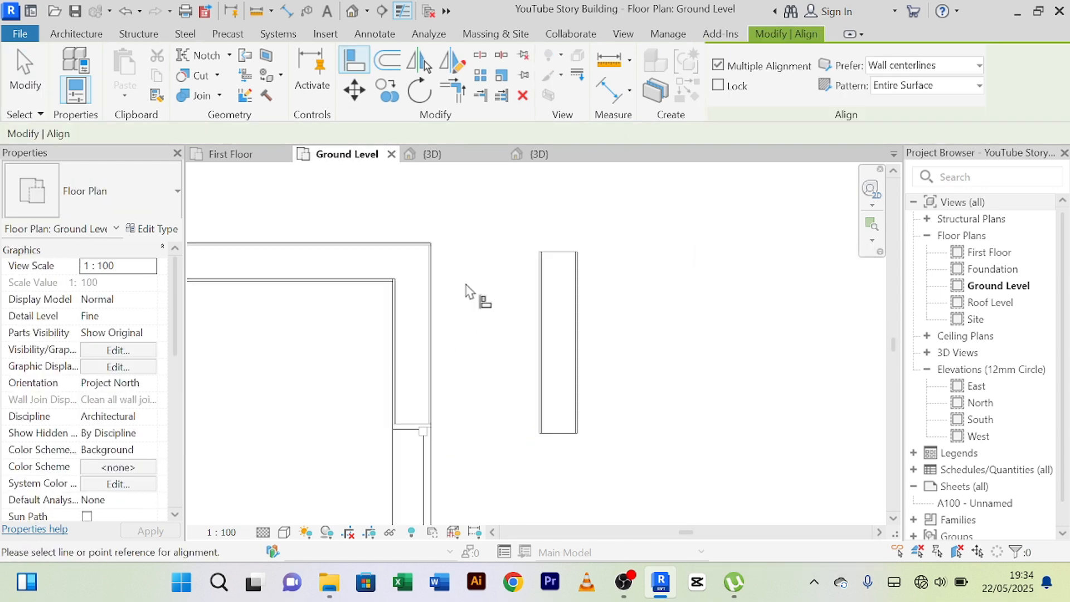
pyautogui.scroll(2, 465, 284)
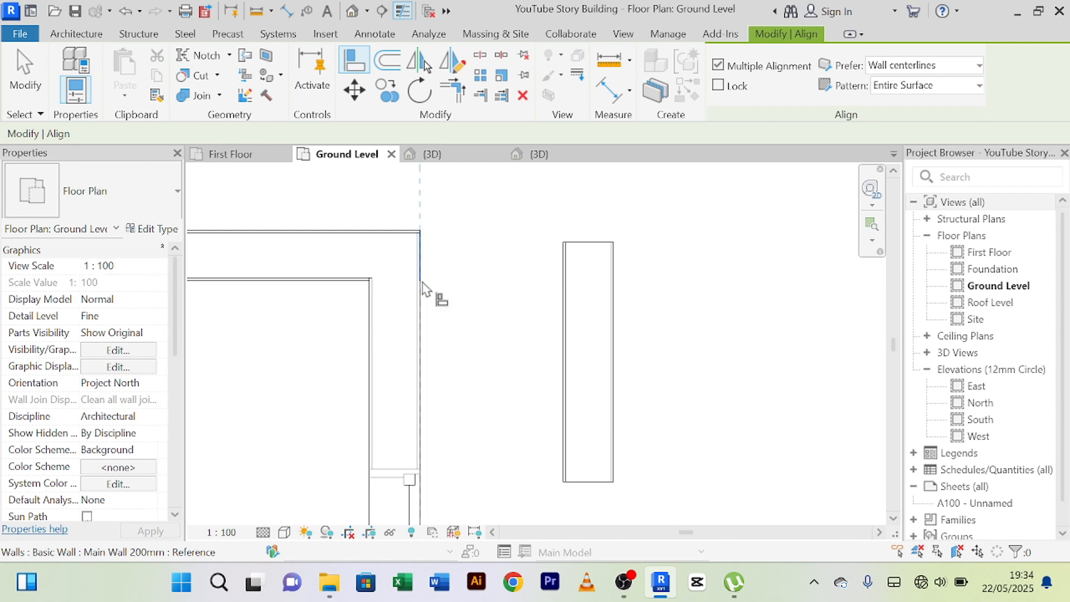
pyautogui.click(564, 314)
pyautogui.rightClick(542, 258)
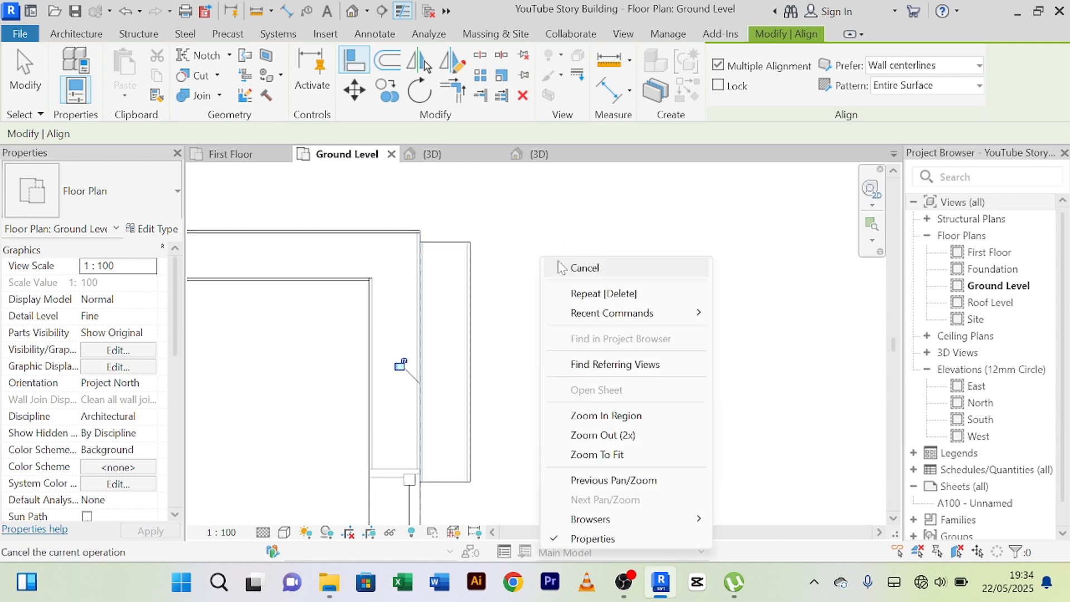
pyautogui.click(559, 262)
pyautogui.rightClick(551, 247)
pyautogui.click(565, 258)
# Align the north end of the added wall piece with the outer face of the north exterior wall.
pyautogui.moveTo(531, 253); pyautogui.dragTo(547, 308, button='middle')
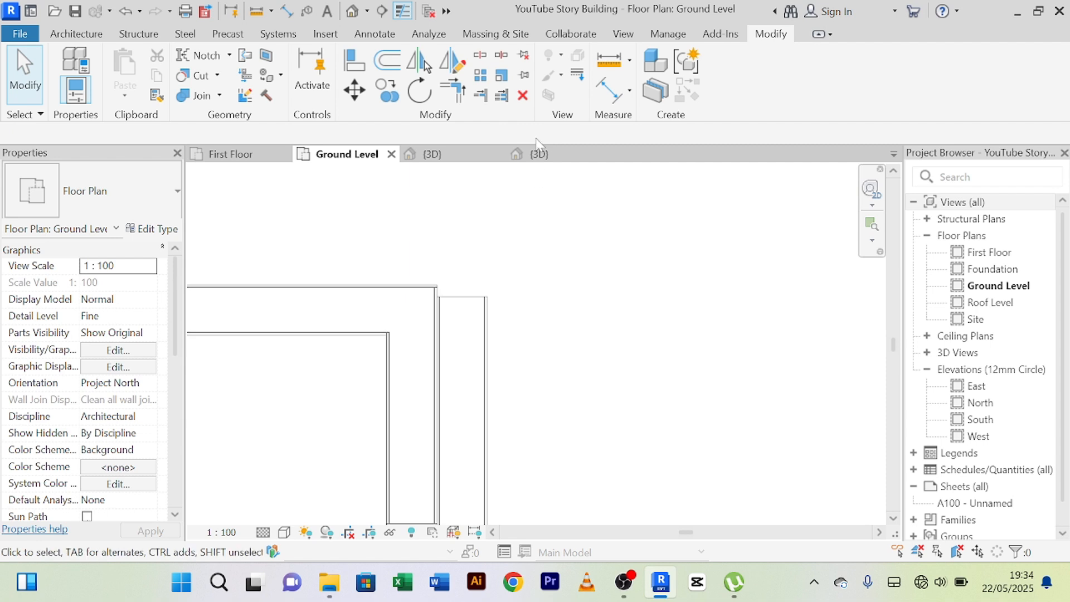
pyautogui.click(356, 62)
pyautogui.scroll(2, 485, 235)
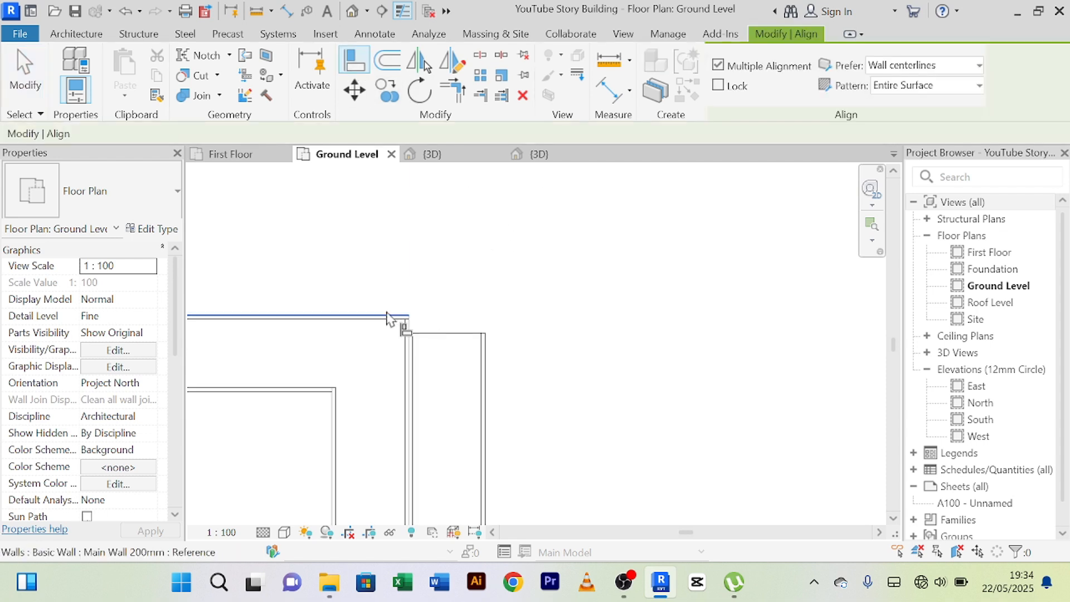
pyautogui.click(388, 318)
pyautogui.click(477, 338)
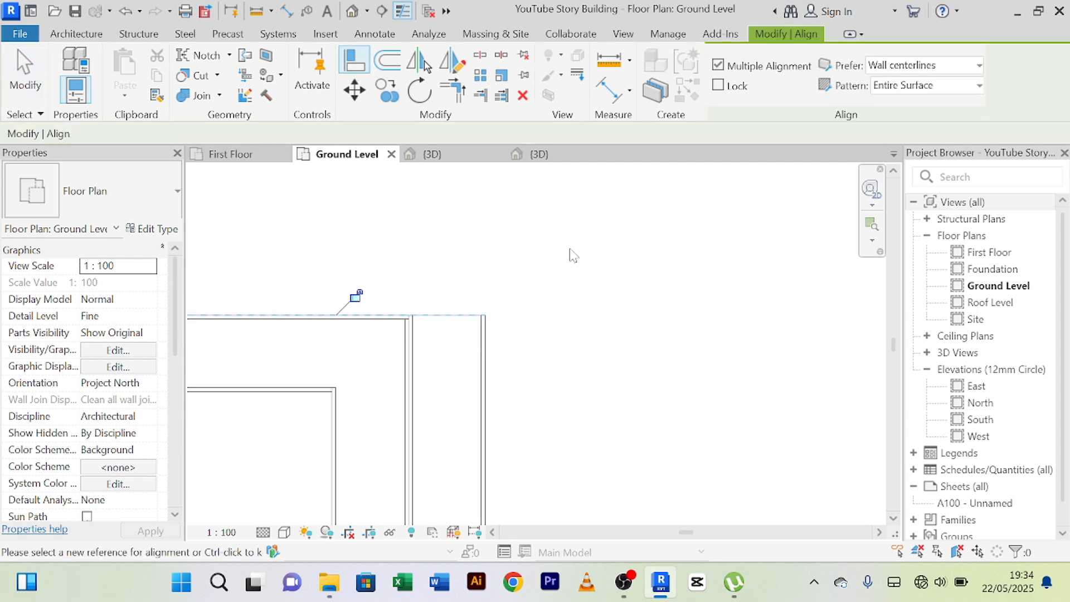
pyautogui.rightClick(604, 251)
pyautogui.click(620, 264)
# Place an aligned dimension beside the added corner wall piece, from its north end to its south end.
pyautogui.scroll(-2, 620, 264)
pyautogui.moveTo(608, 312); pyautogui.dragTo(595, 252, button='middle')
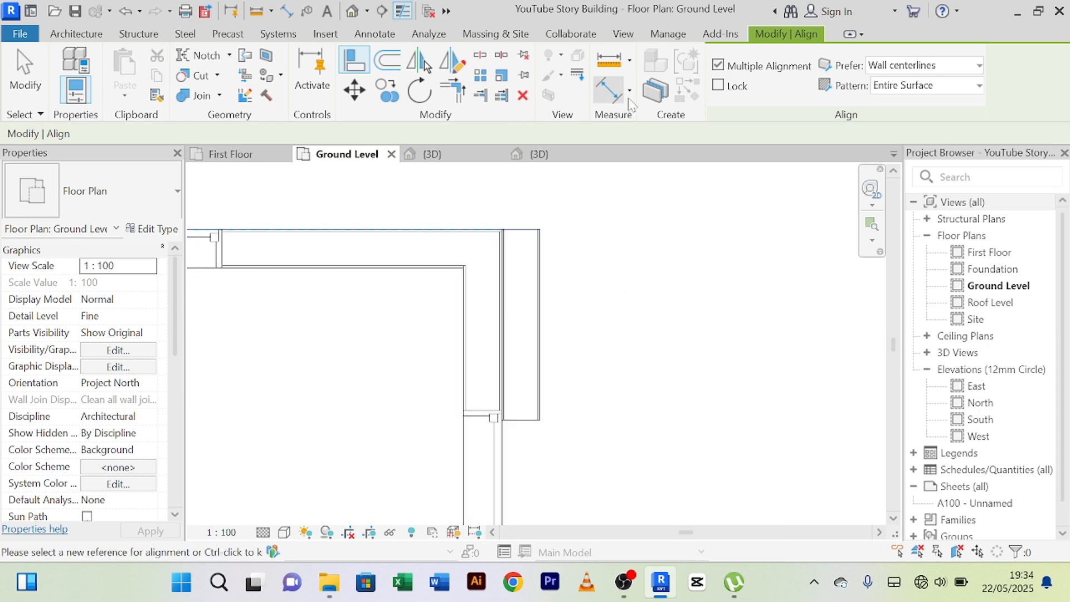
pyautogui.click(611, 89)
pyautogui.scroll(2, 552, 231)
pyautogui.click(517, 232)
pyautogui.scroll(-2, 531, 337)
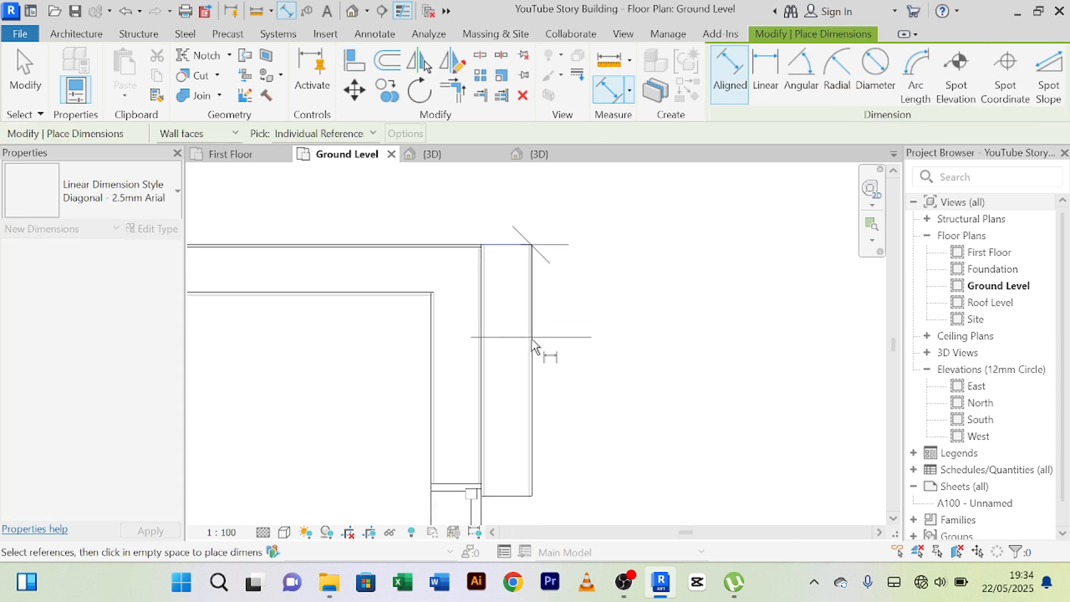
pyautogui.moveTo(527, 401); pyautogui.dragTo(531, 356, button='middle')
pyautogui.scroll(2, 532, 397)
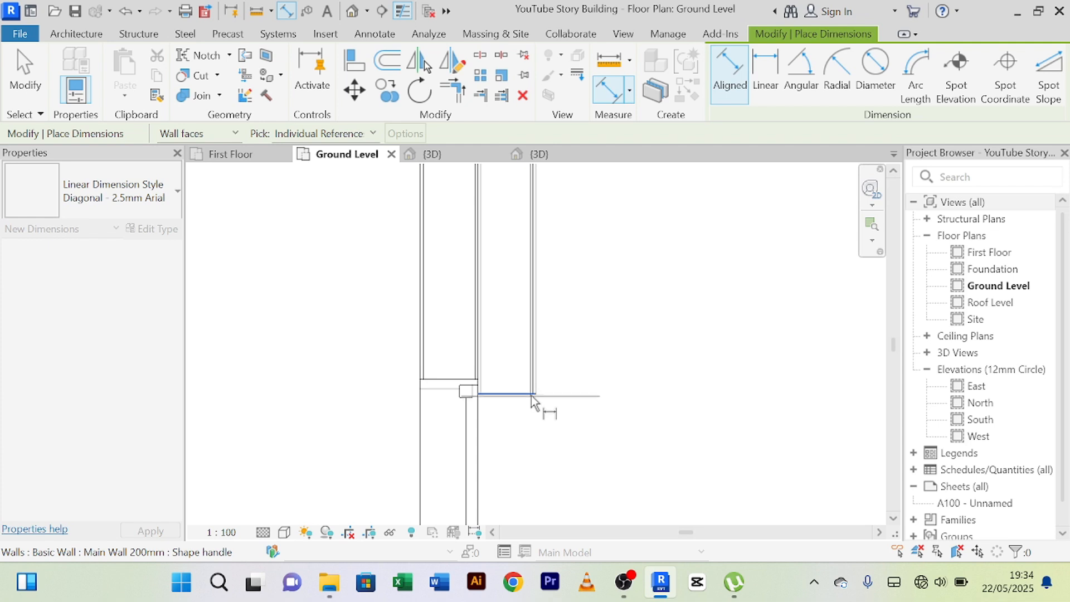
pyautogui.click(530, 394)
pyautogui.moveTo(633, 304); pyautogui.dragTo(609, 435, button='middle')
pyautogui.click(625, 417)
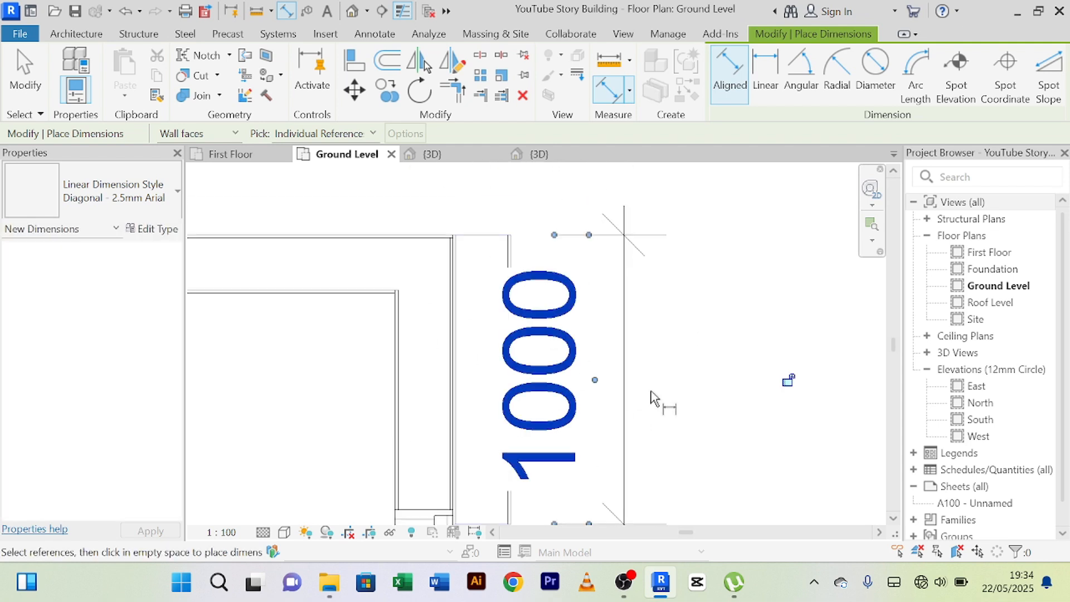
pyautogui.rightClick(745, 262)
pyautogui.click(765, 277)
pyautogui.rightClick(728, 261)
pyautogui.click(745, 273)
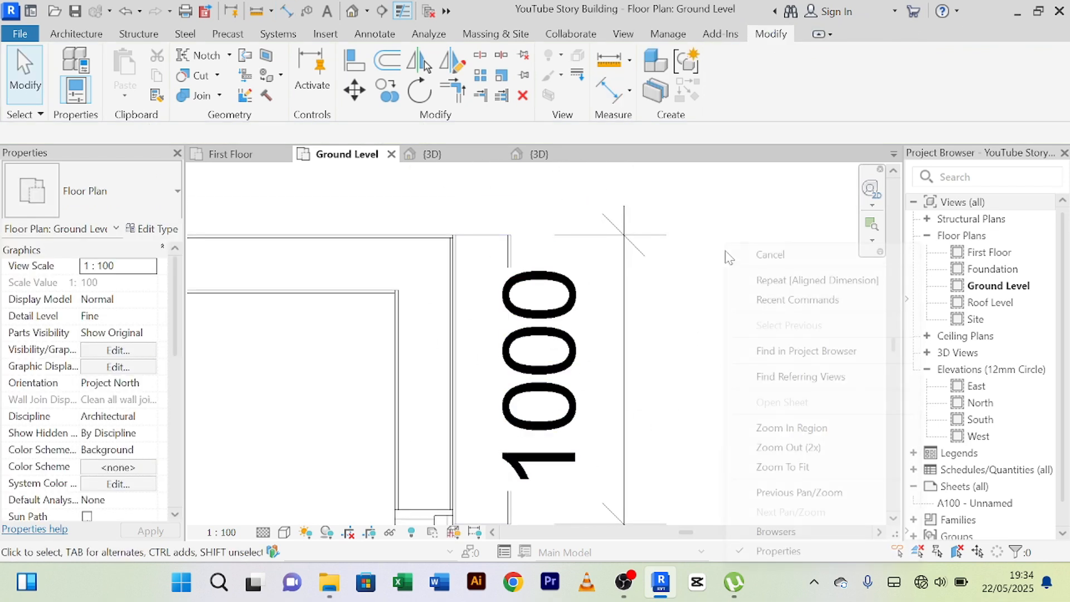
pyautogui.rightClick(726, 245)
pyautogui.click(730, 256)
# Nudge the east wall's northernmost window southwards until it is 870 mm from the inner face of the north wall.
pyautogui.scroll(-2, 726, 251)
pyautogui.moveTo(733, 255); pyautogui.dragTo(712, 235, button='middle')
pyautogui.click(644, 294)
pyautogui.scroll(2, 697, 374)
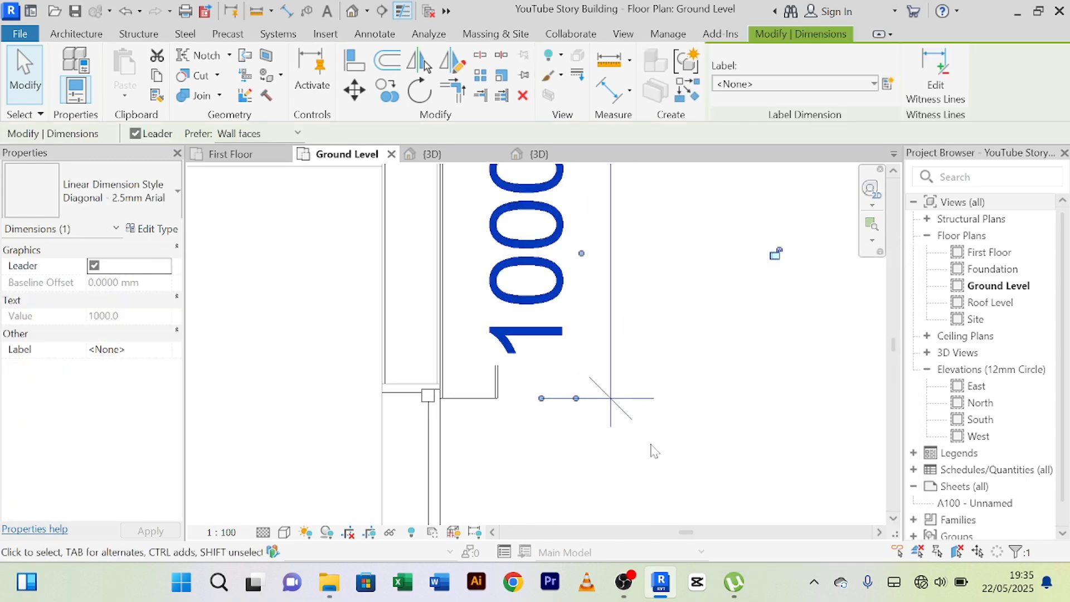
pyautogui.scroll(-2, 696, 429)
pyautogui.moveTo(711, 424); pyautogui.dragTo(671, 325, button='middle')
pyautogui.click(485, 413)
pyautogui.scroll(-2, 643, 417)
pyautogui.moveTo(651, 426); pyautogui.dragTo(663, 368, button='middle')
pyautogui.scroll(-1, 645, 322)
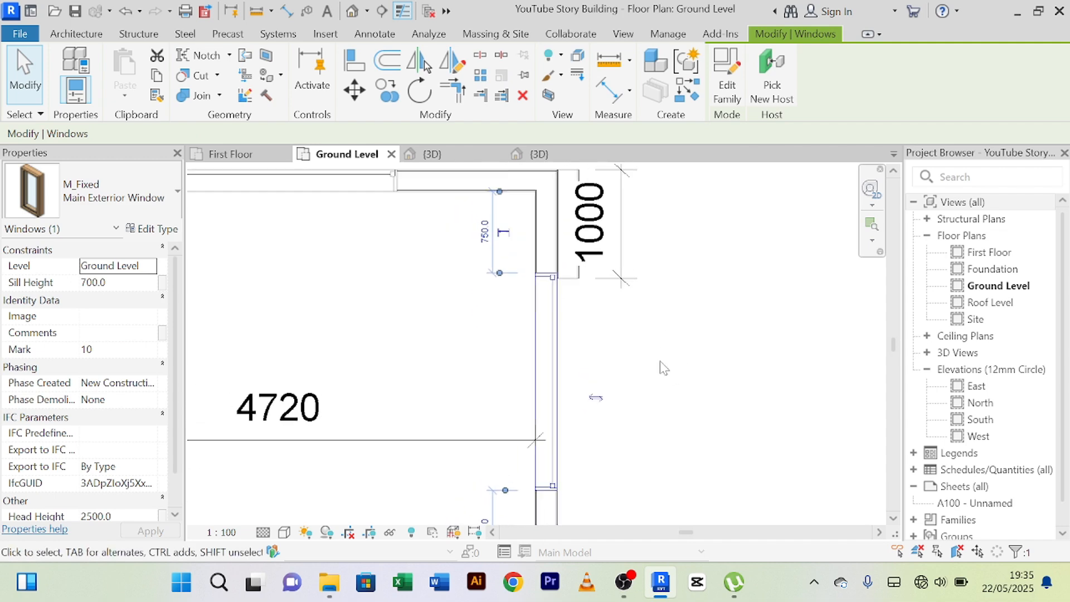
pyautogui.press('Down')
pyautogui.press('Down')
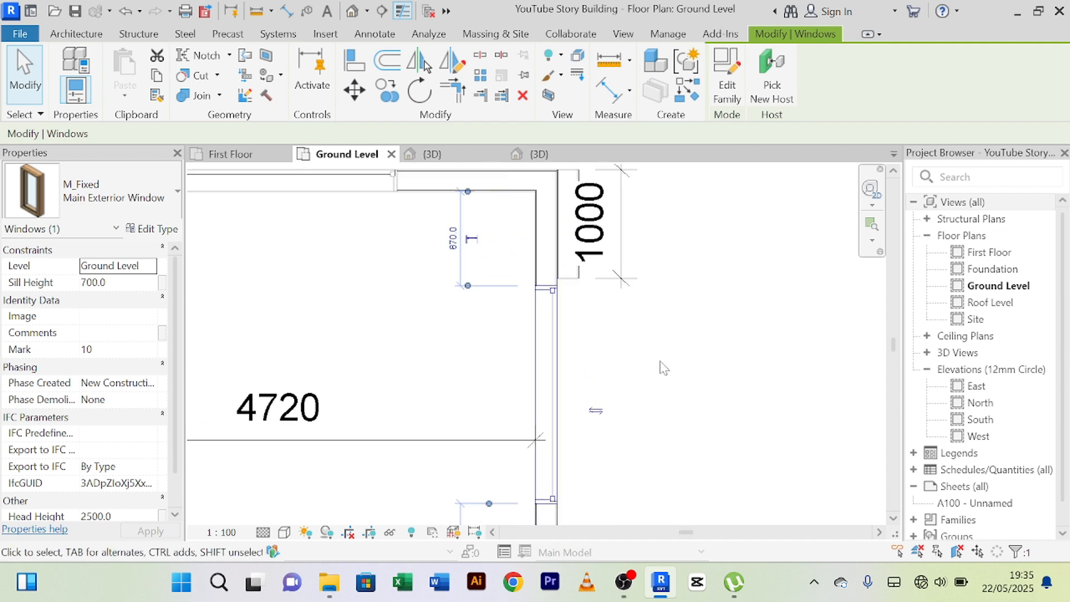
# Delete the 1000 mm dimension beside the added wall piece at the northeast corner.
pyautogui.click(660, 362)
pyautogui.scroll(-1, 660, 362)
pyautogui.moveTo(650, 323); pyautogui.dragTo(597, 459, button='middle')
pyautogui.scroll(3, 596, 453)
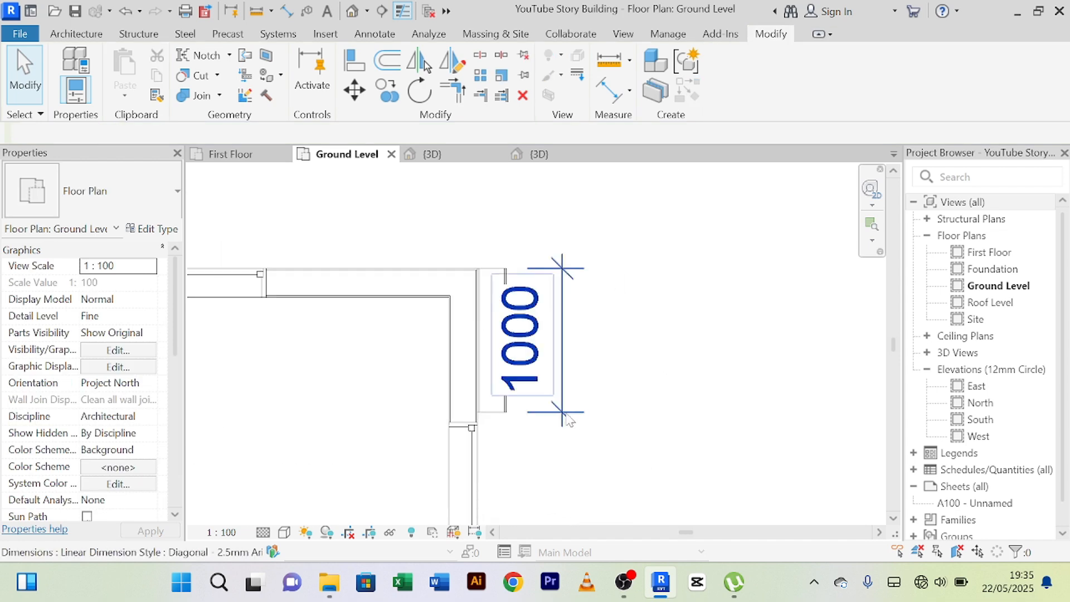
pyautogui.click(568, 419)
pyautogui.press('Delete')
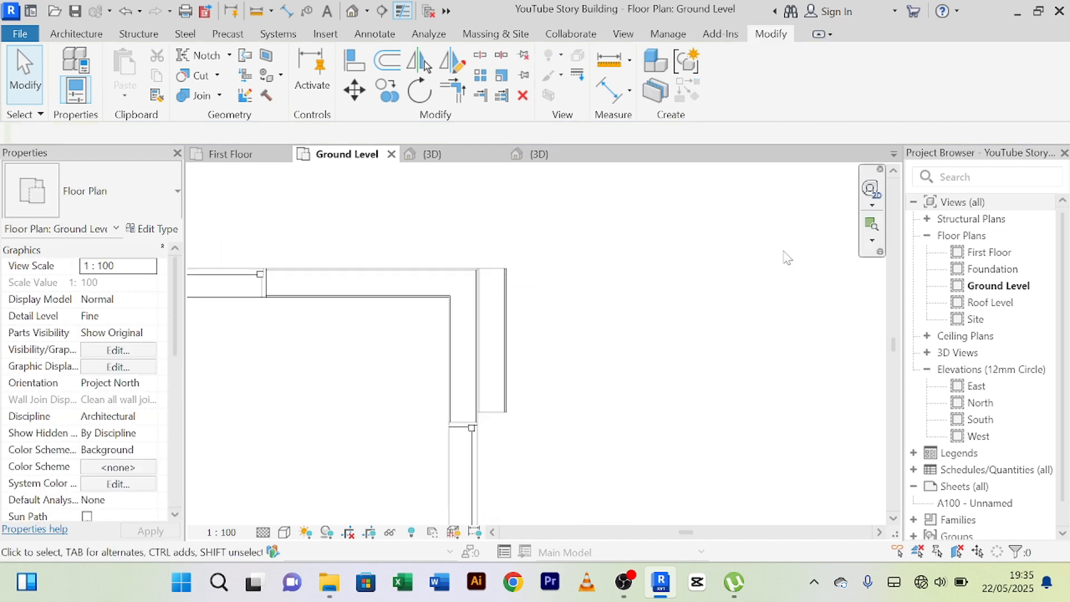
# Offset a copy of the added corner wall piece to the east by 350 mm.
pyautogui.scroll(2, 644, 299)
pyautogui.moveTo(575, 351); pyautogui.dragTo(639, 307, button='middle')
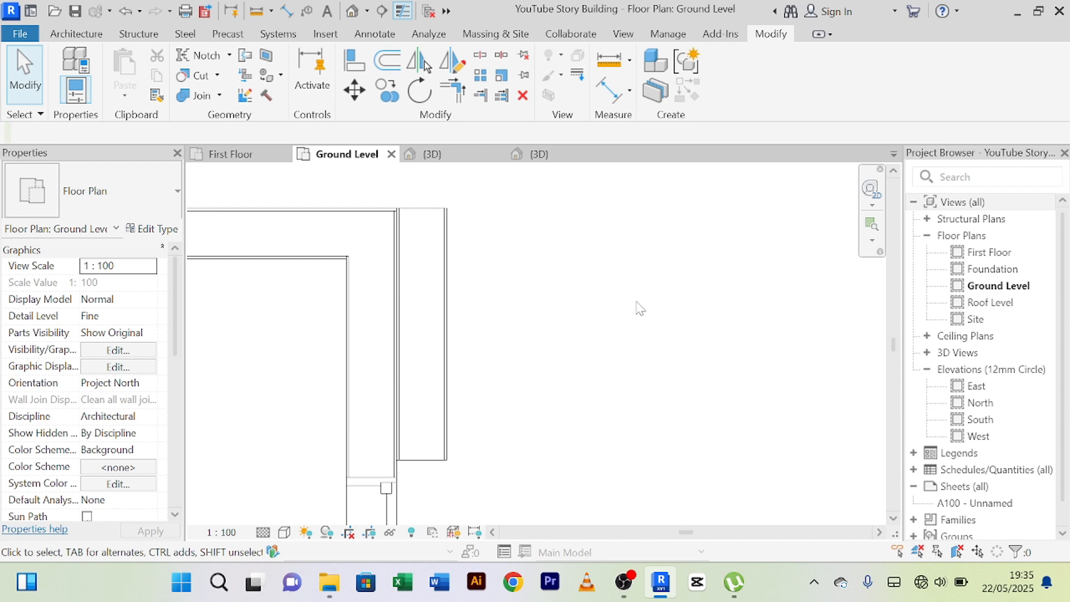
pyautogui.click(446, 312)
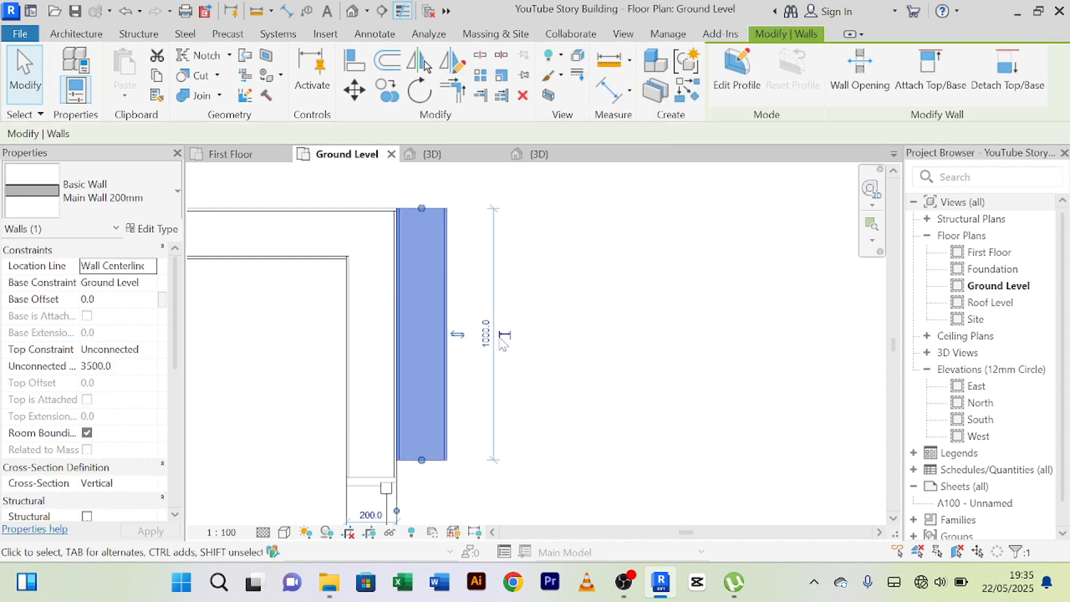
pyautogui.click(461, 287)
pyautogui.click(446, 293)
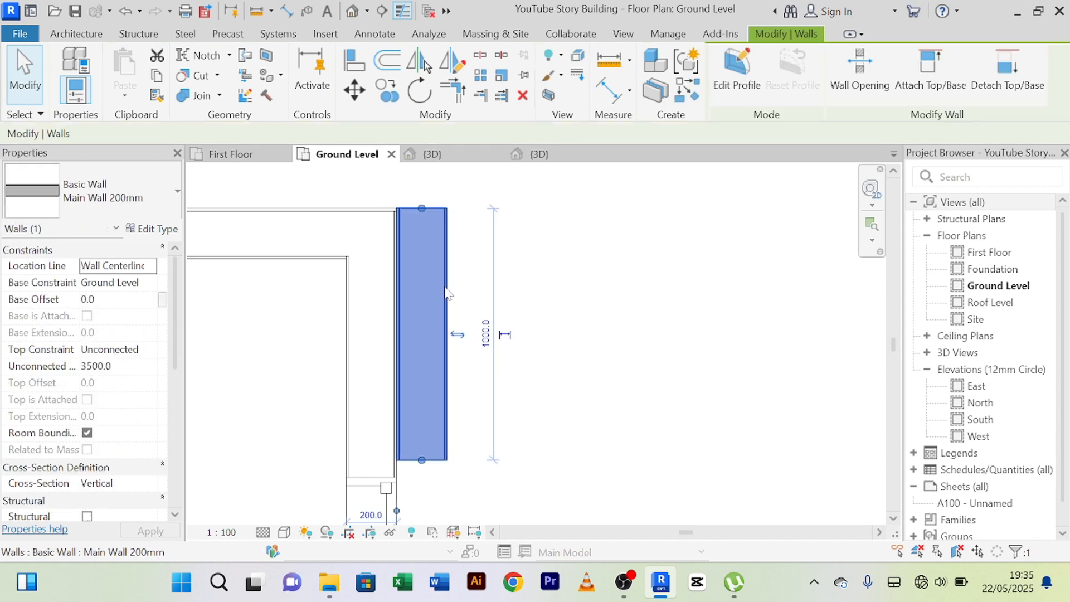
pyautogui.click(388, 62)
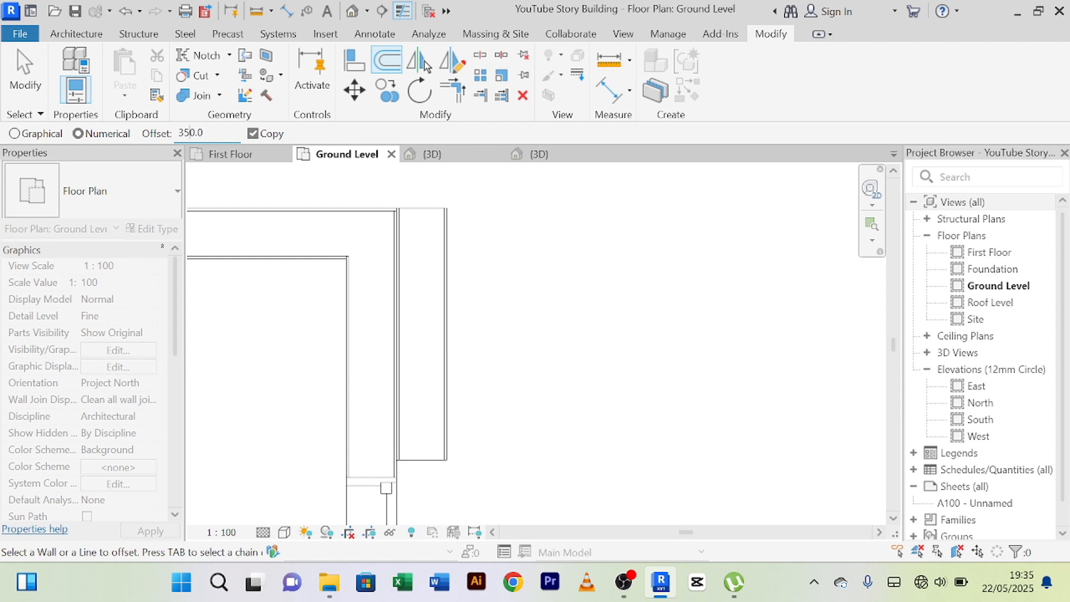
pyautogui.click(451, 346)
pyautogui.rightClick(610, 270)
pyautogui.click(648, 276)
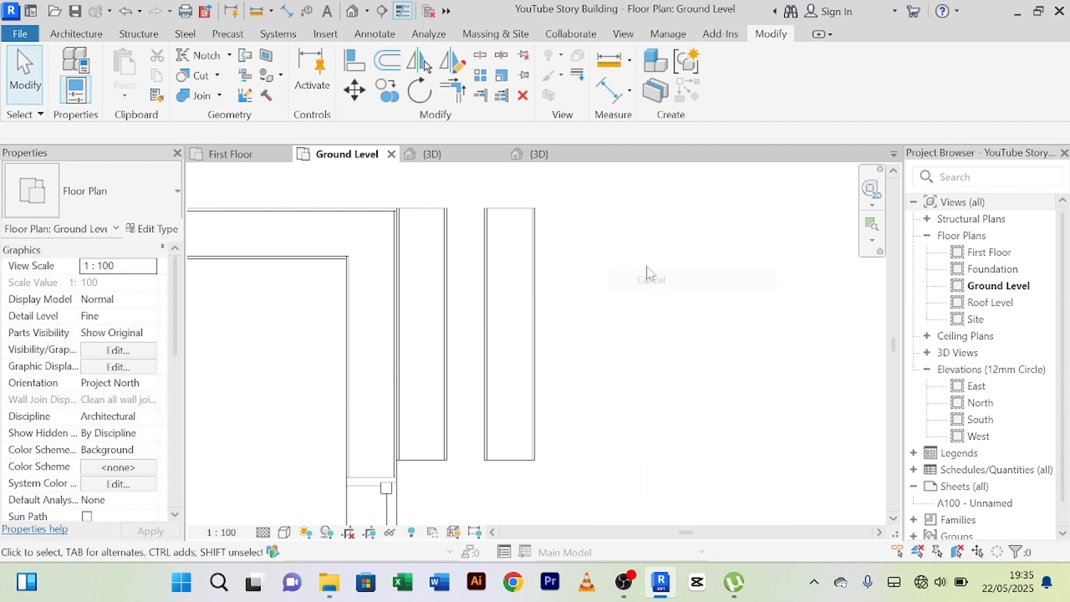
pyautogui.rightClick(647, 268)
pyautogui.click(661, 258)
pyautogui.scroll(3, 488, 296)
pyautogui.scroll(-2, 366, 296)
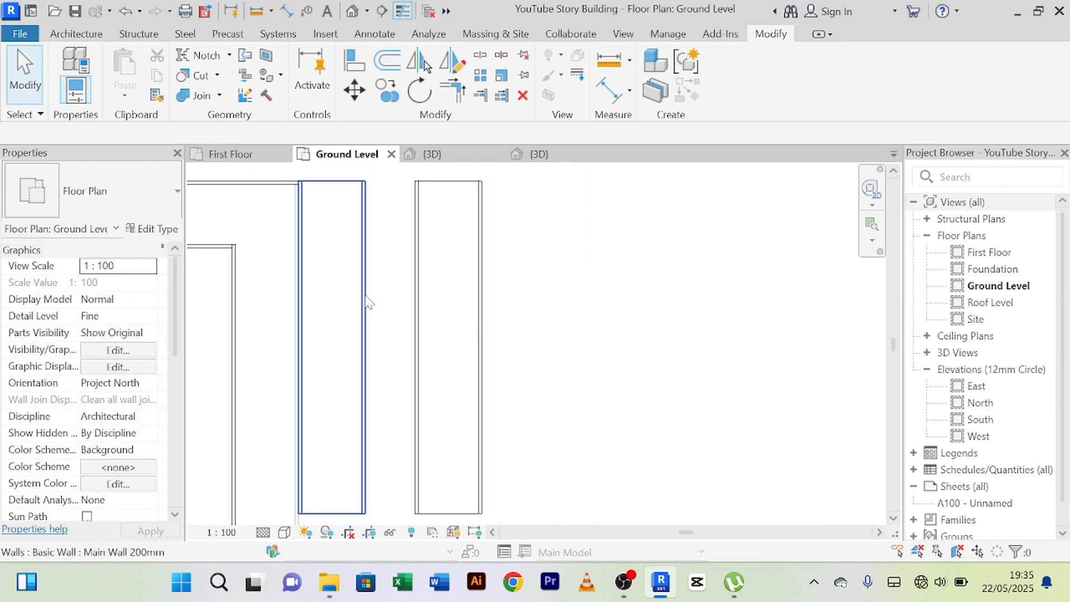
# Place an aligned dimension across the gap between the two parallel wall pieces at the northeast corner.
pyautogui.scroll(-1, 366, 301)
pyautogui.click(611, 91)
pyautogui.scroll(4, 358, 281)
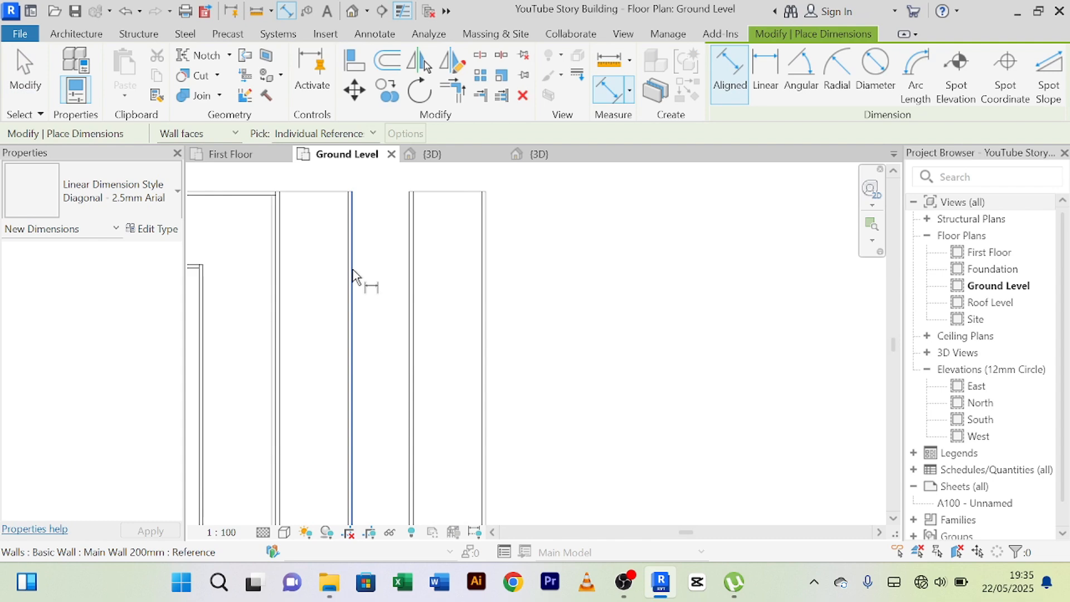
pyautogui.click(355, 308)
pyautogui.click(445, 322)
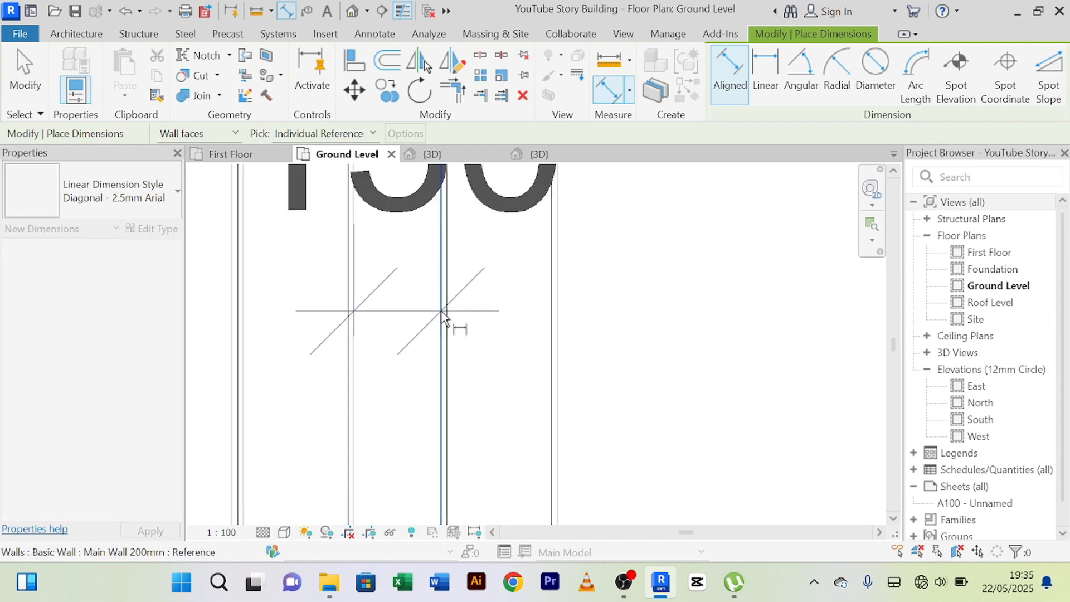
pyautogui.click(418, 322)
pyautogui.scroll(-2, 417, 321)
pyautogui.rightClick(596, 301)
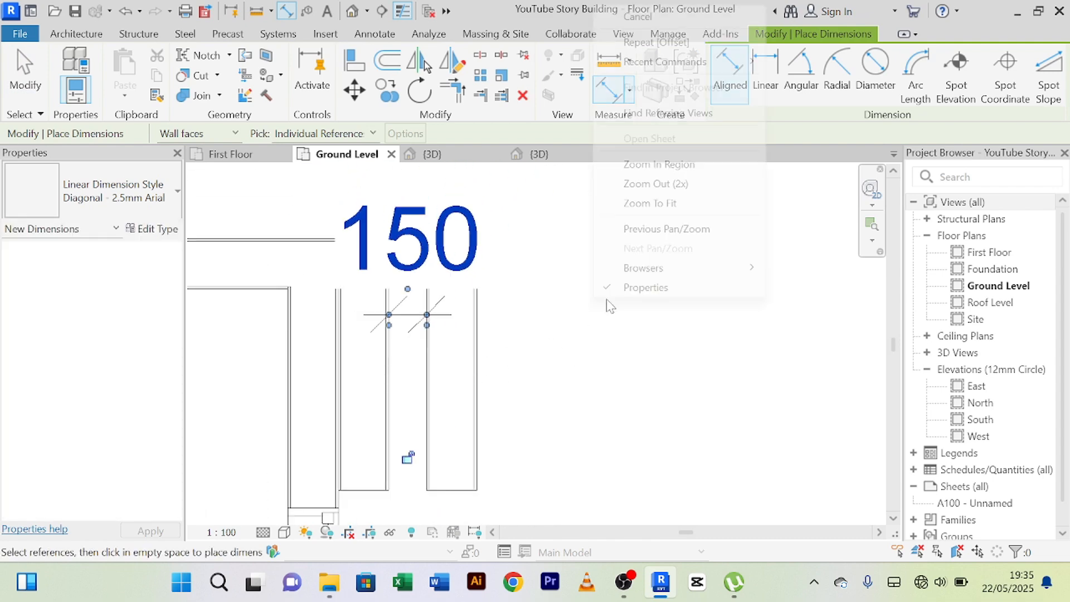
pyautogui.click(676, 21)
pyautogui.rightClick(638, 311)
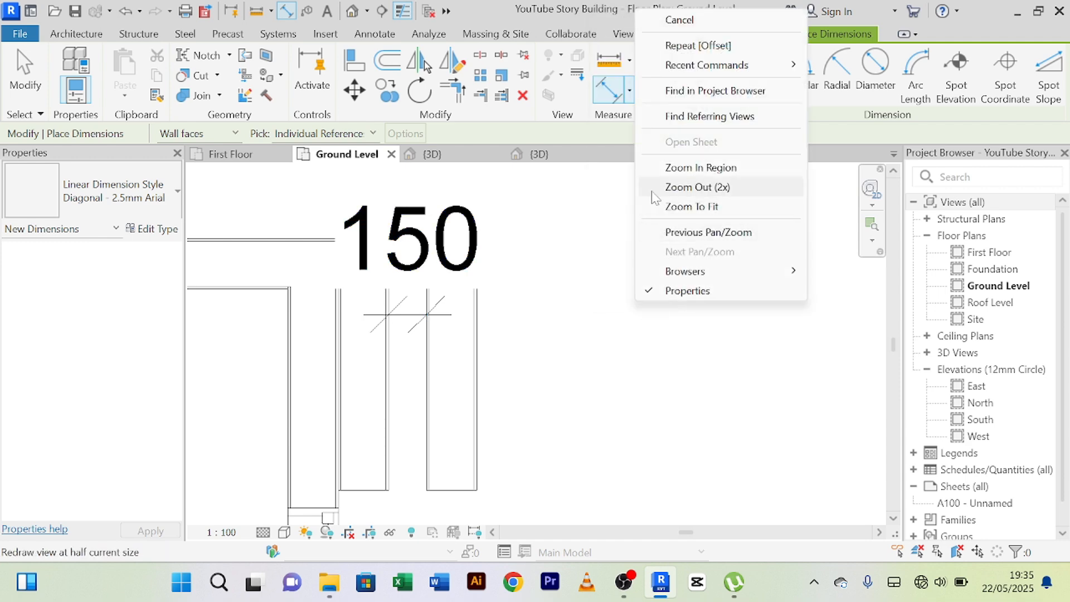
pyautogui.click(683, 19)
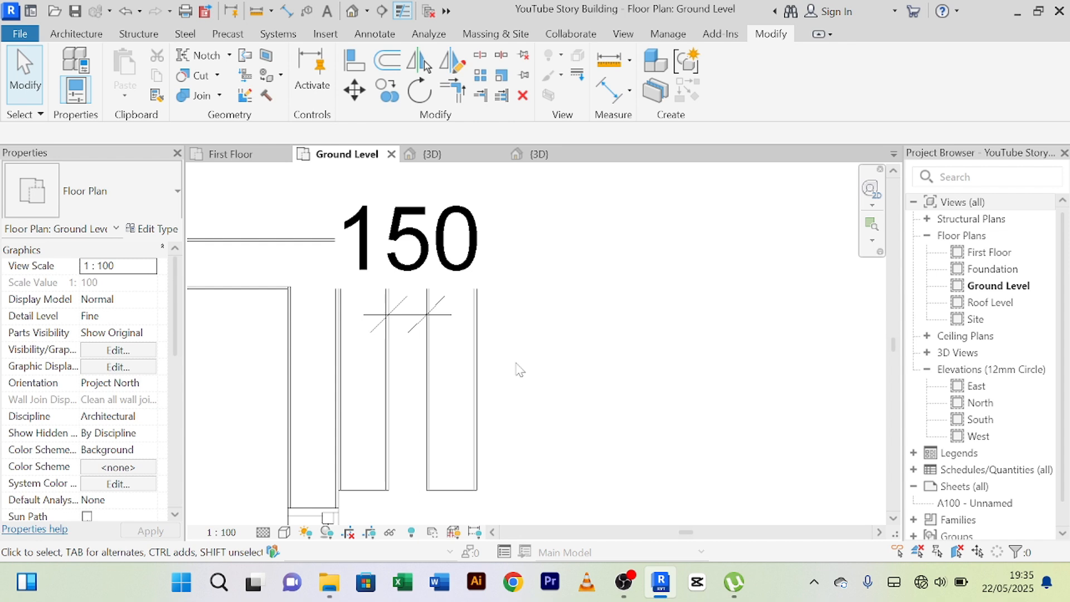
# Set the gap between the two parallel wall pieces to 350 mm by shifting the outer one, and delete the gap dimension.
pyautogui.click(488, 364)
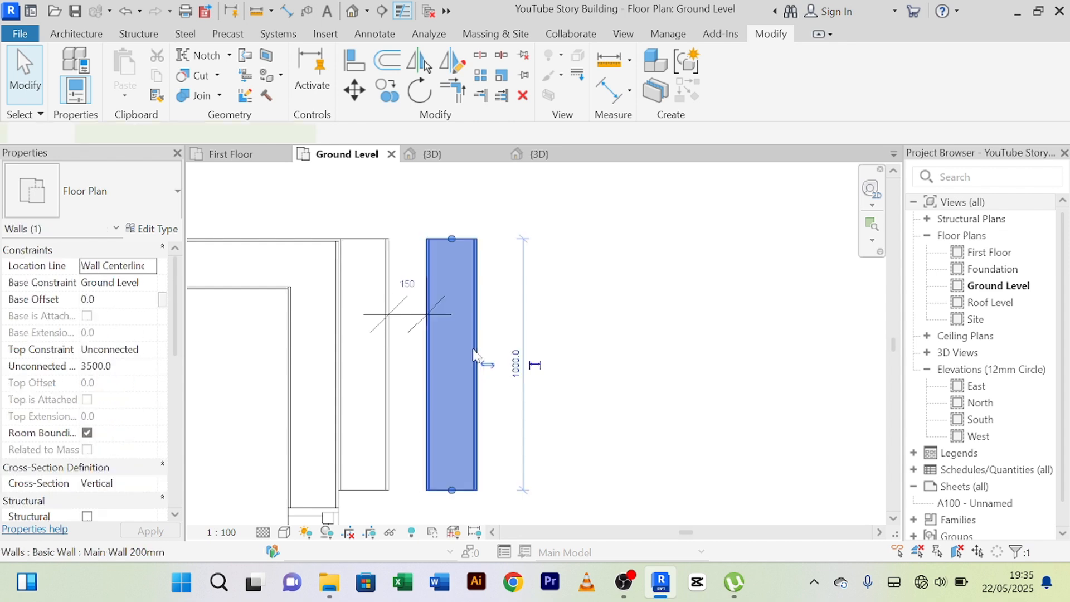
pyautogui.scroll(2, 417, 290)
pyautogui.click(415, 290)
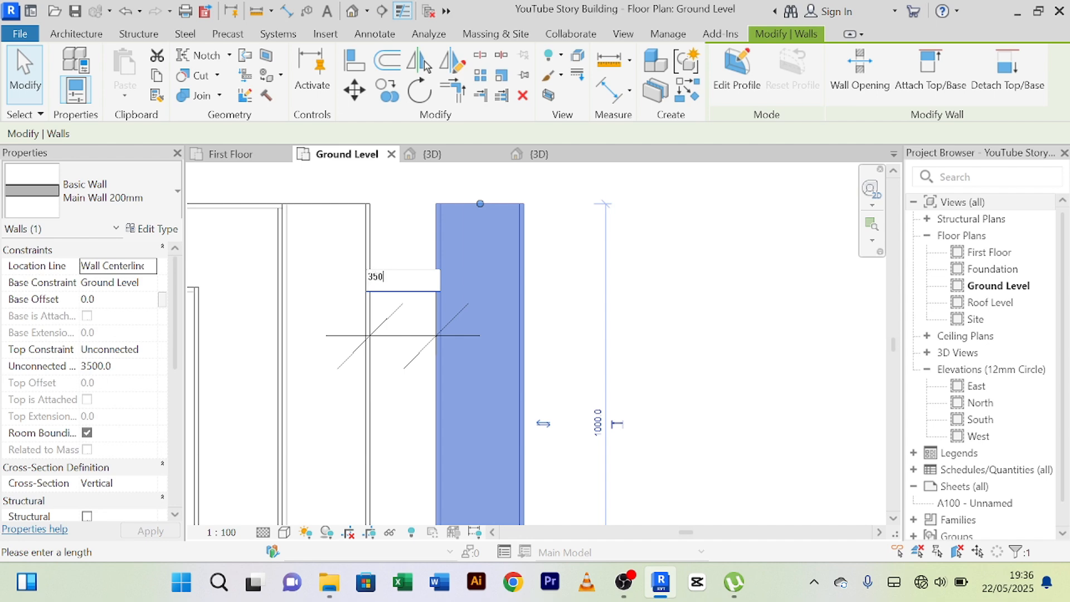
pyautogui.press('Return')
pyautogui.scroll(-2, 756, 290)
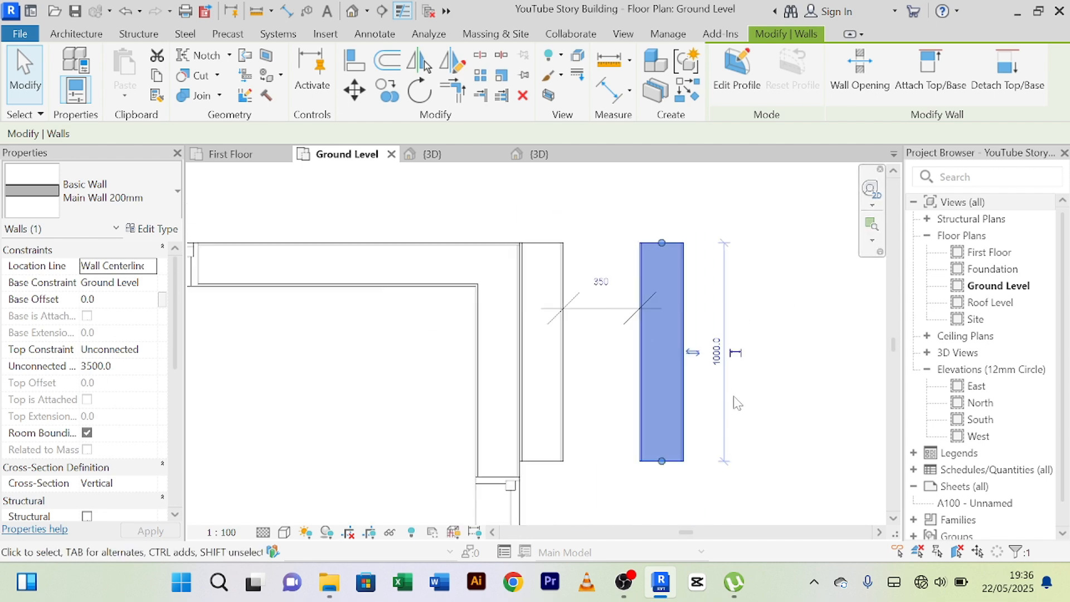
pyautogui.click(788, 393)
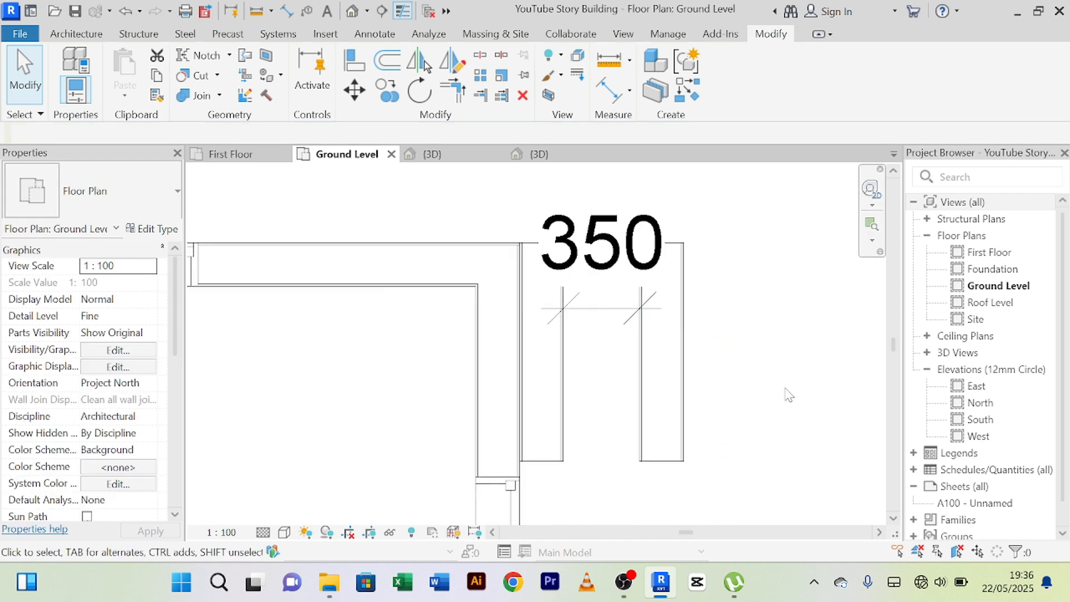
pyautogui.click(602, 327)
pyautogui.press('Delete')
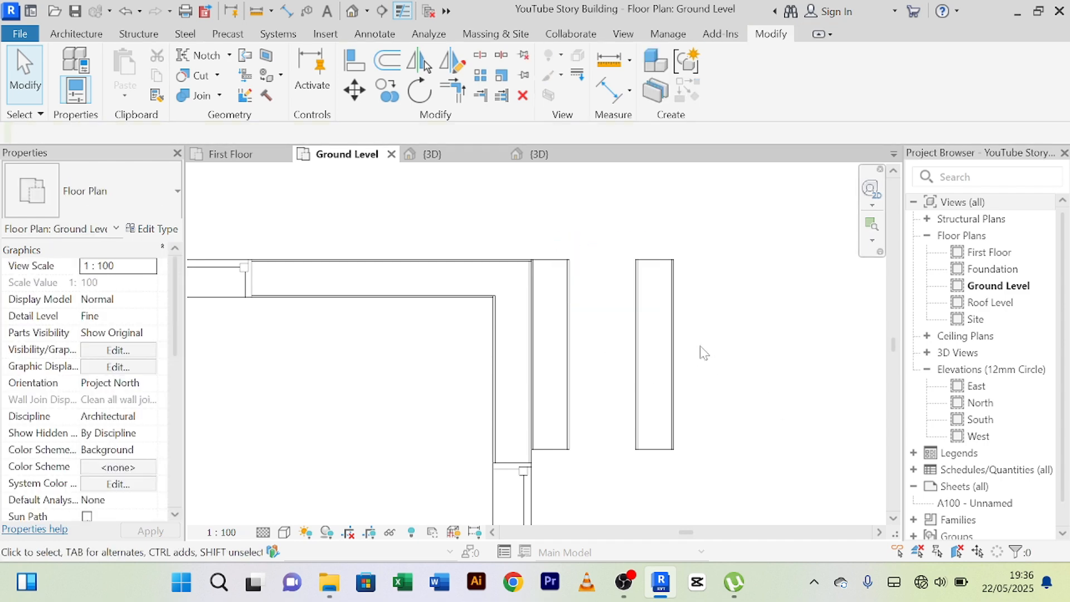
# Draw a Main Wall 200mm wall joining the north ends of the two parallel pieces, in line with the north exterior wall.
pyautogui.scroll(2, 702, 347)
pyautogui.scroll(-2, 674, 286)
pyautogui.click(658, 322)
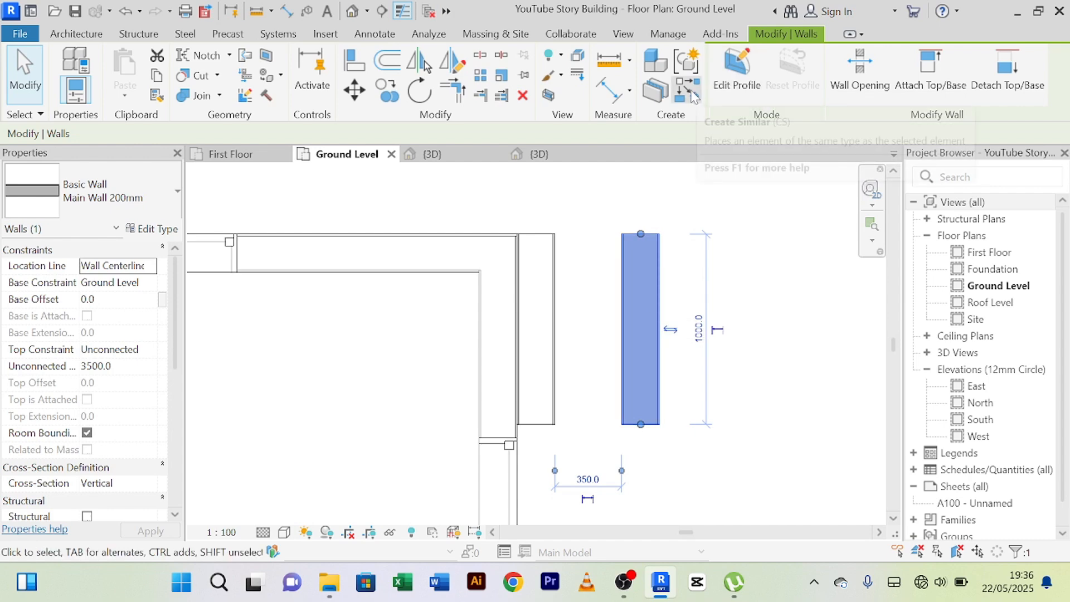
pyautogui.click(689, 91)
pyautogui.scroll(1, 550, 254)
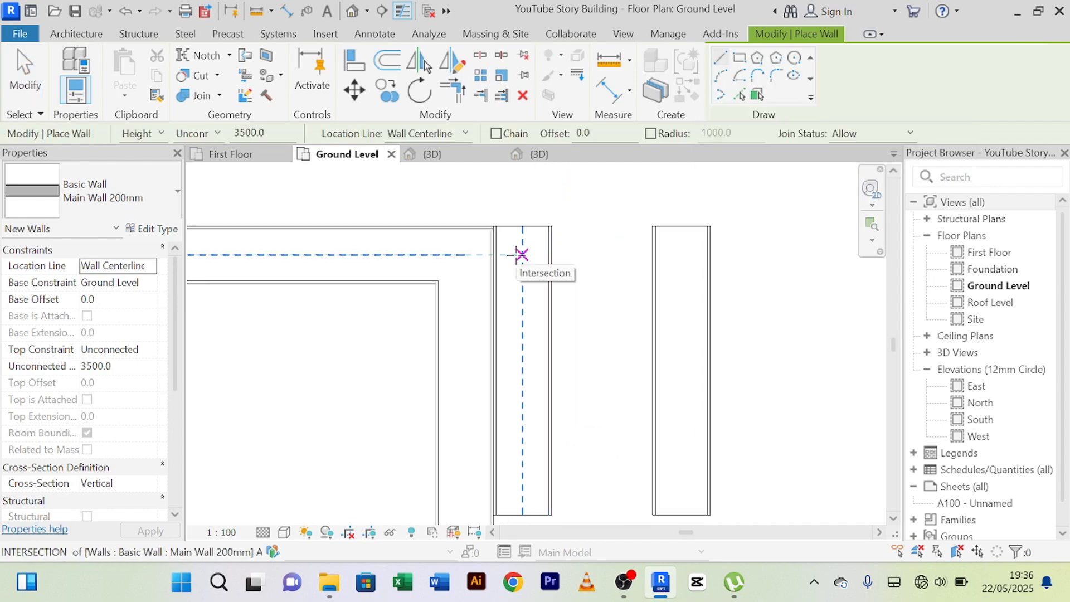
pyautogui.click(521, 255)
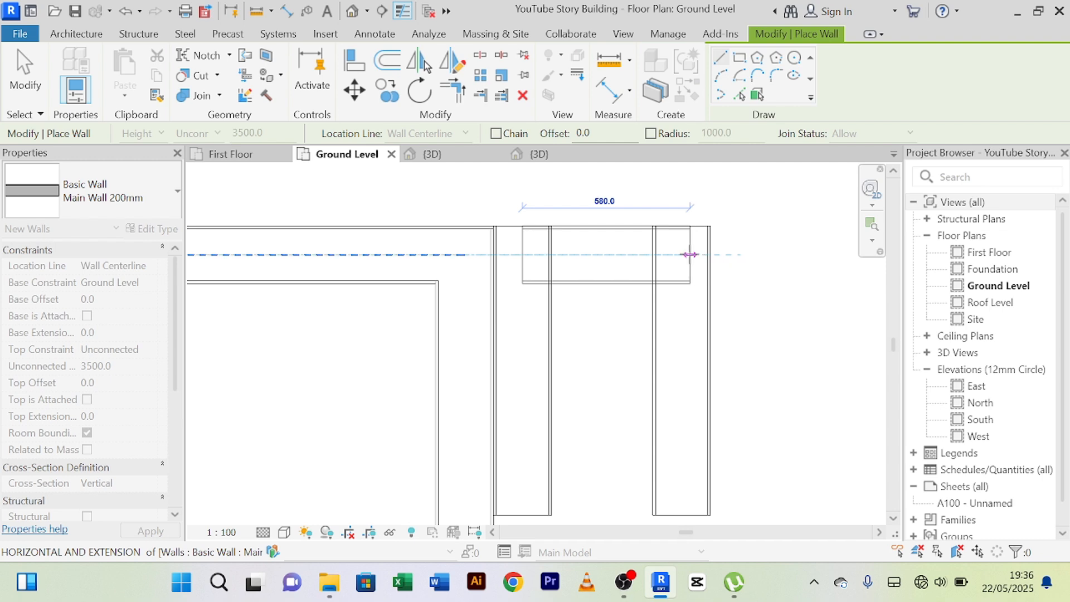
pyautogui.click(687, 255)
pyautogui.rightClick(751, 228)
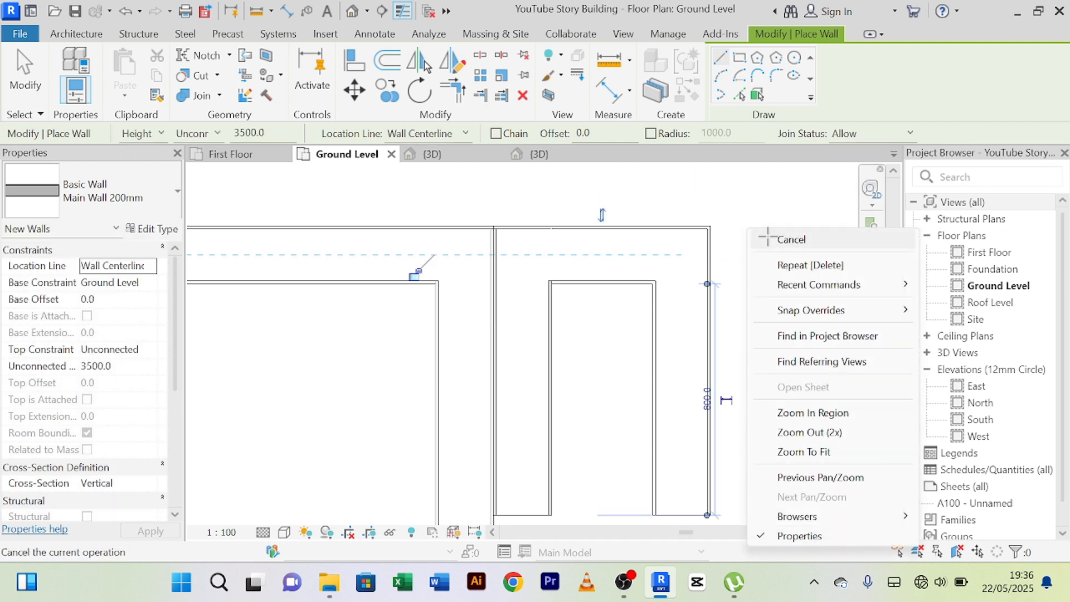
pyautogui.click(764, 236)
# Draw a matching Main Wall 200mm wall joining the south ends of the two parallel pieces to close the rectangular enclosure.
pyautogui.scroll(-2, 764, 236)
pyautogui.moveTo(774, 248); pyautogui.dragTo(742, 216, button='middle')
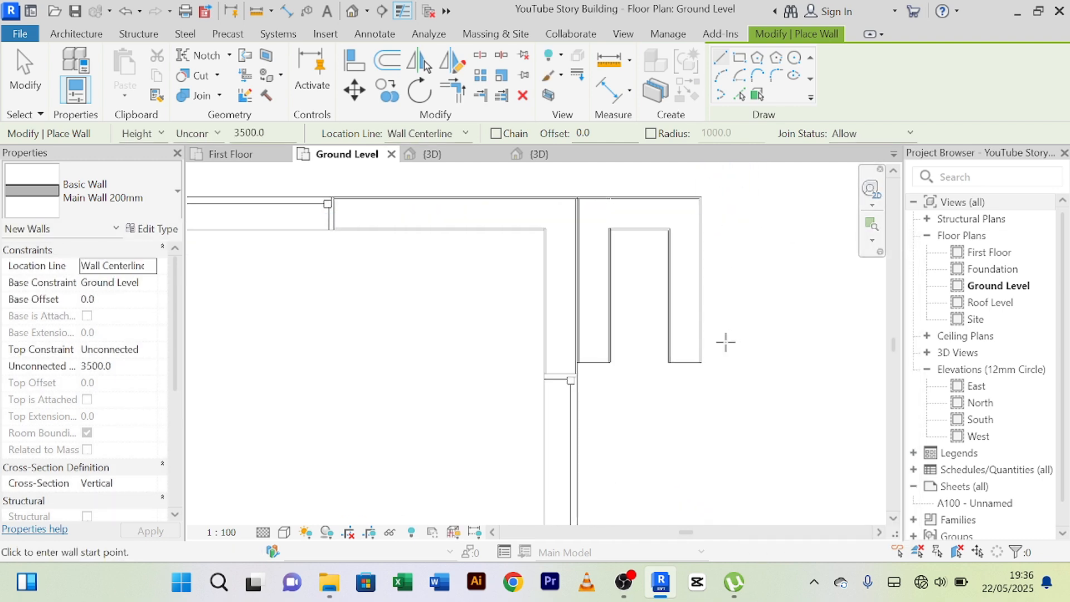
pyautogui.click(591, 351)
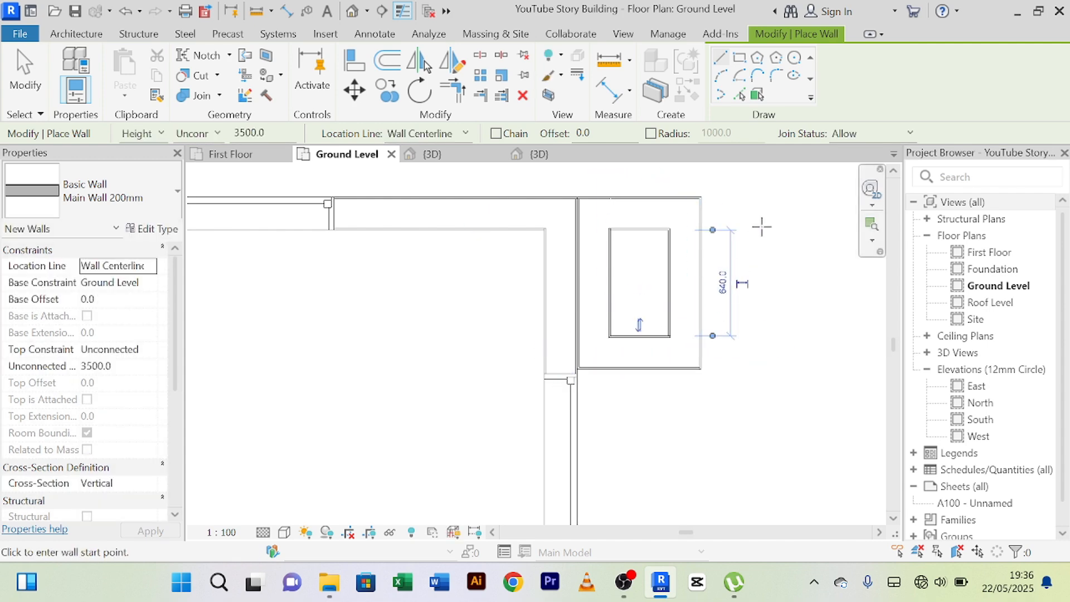
pyautogui.rightClick(793, 195)
pyautogui.click(801, 204)
pyautogui.rightClick(797, 201)
pyautogui.click(802, 209)
pyautogui.rightClick(759, 200)
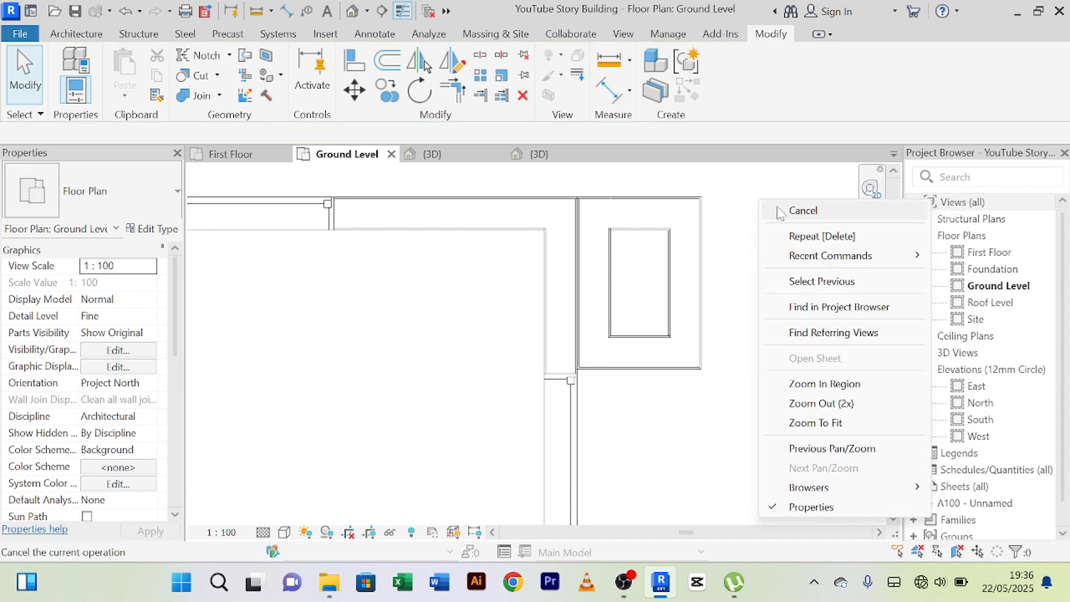
pyautogui.click(774, 208)
# Place an aligned dimension inside the enclosure, between the inner faces of its north and south walls.
pyautogui.click(611, 89)
pyautogui.scroll(2, 627, 300)
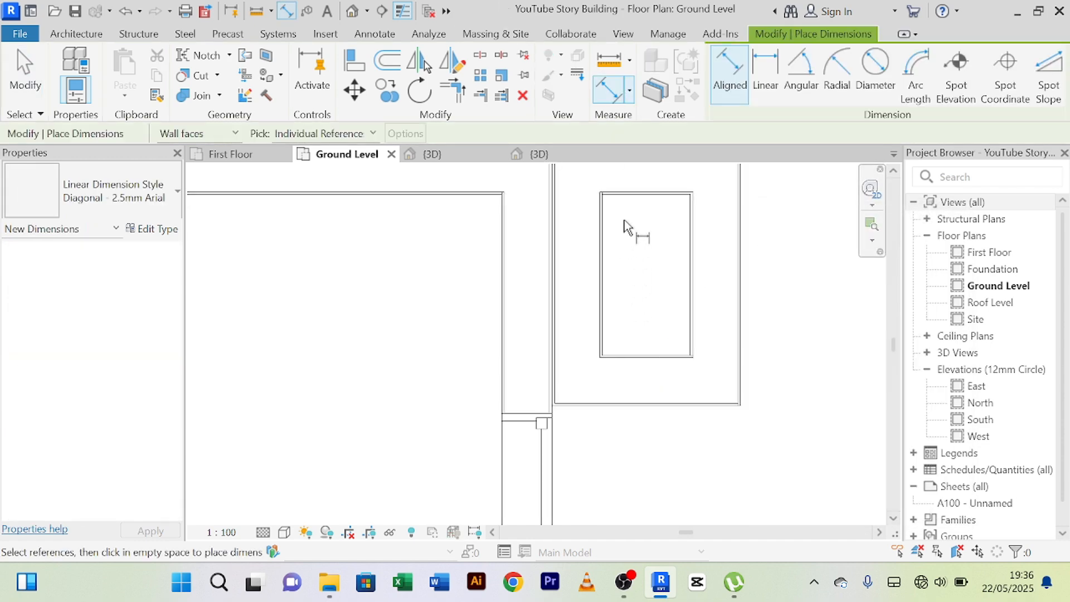
pyautogui.click(636, 195)
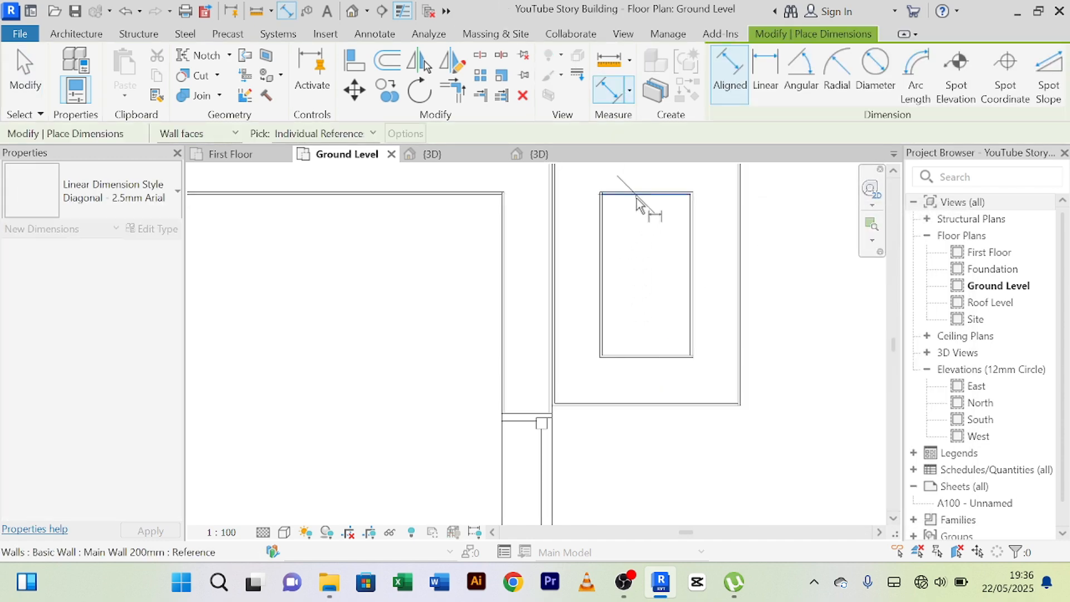
pyautogui.click(665, 356)
pyautogui.click(668, 295)
pyautogui.scroll(-3, 716, 290)
pyautogui.moveTo(781, 374); pyautogui.dragTo(678, 407, button='middle')
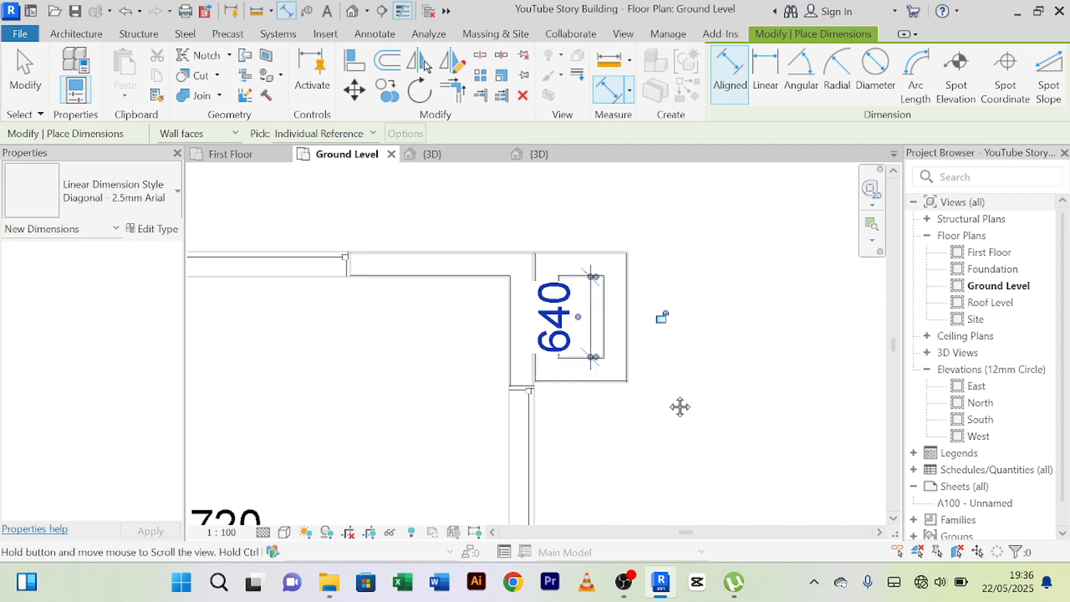
pyautogui.rightClick(715, 218)
pyautogui.rightClick(728, 218)
pyautogui.click(736, 226)
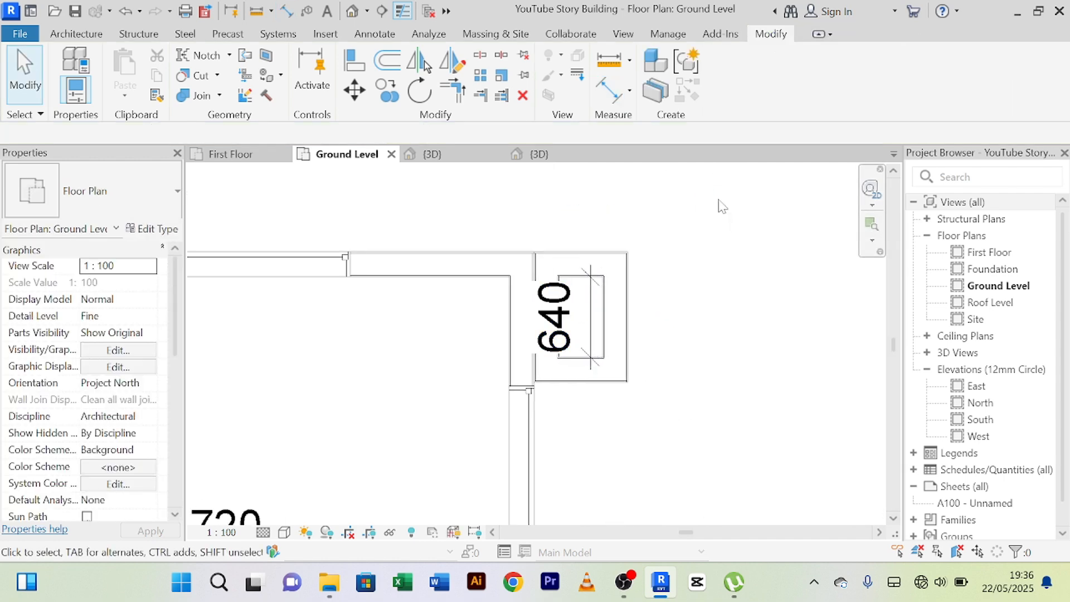
pyautogui.rightClick(718, 205)
pyautogui.click(747, 213)
# Delete the aligned dimension inside the northeast corner enclosure.
pyautogui.scroll(2, 693, 282)
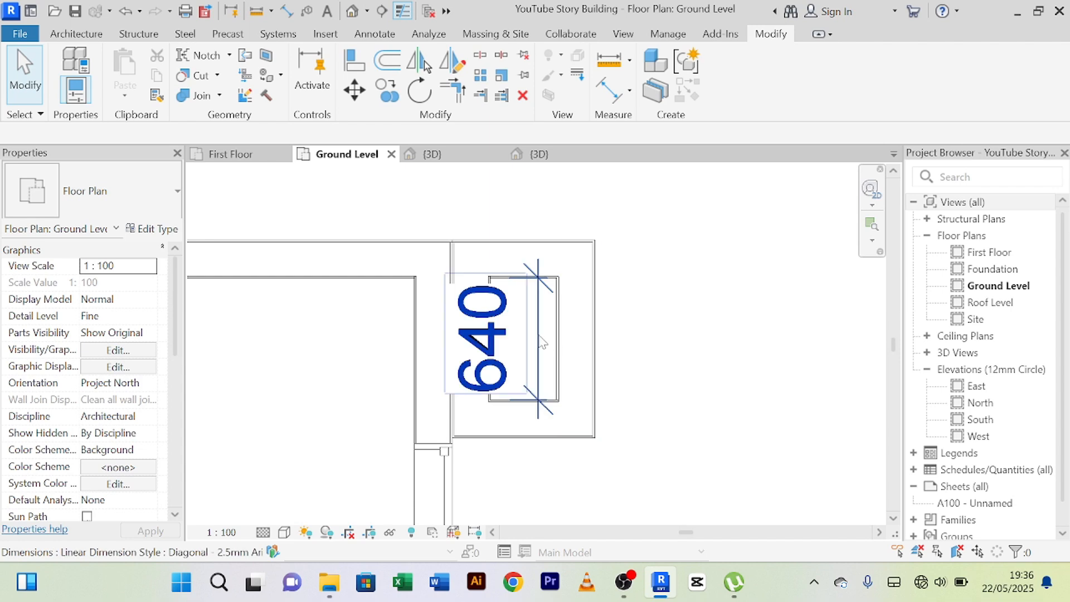
pyautogui.click(543, 341)
pyautogui.press('Delete')
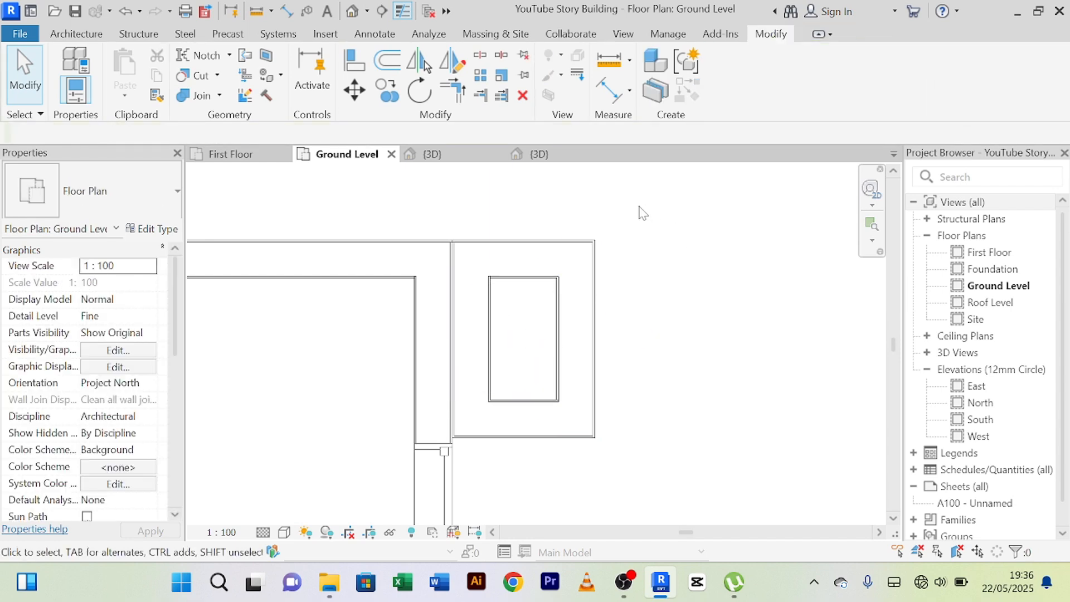
# Examine the new wall enclosure at the northeast corner in relation to the whole plan, including its east and north walls.
pyautogui.scroll(-10, 643, 214)
pyautogui.moveTo(690, 396); pyautogui.dragTo(687, 372, button='middle')
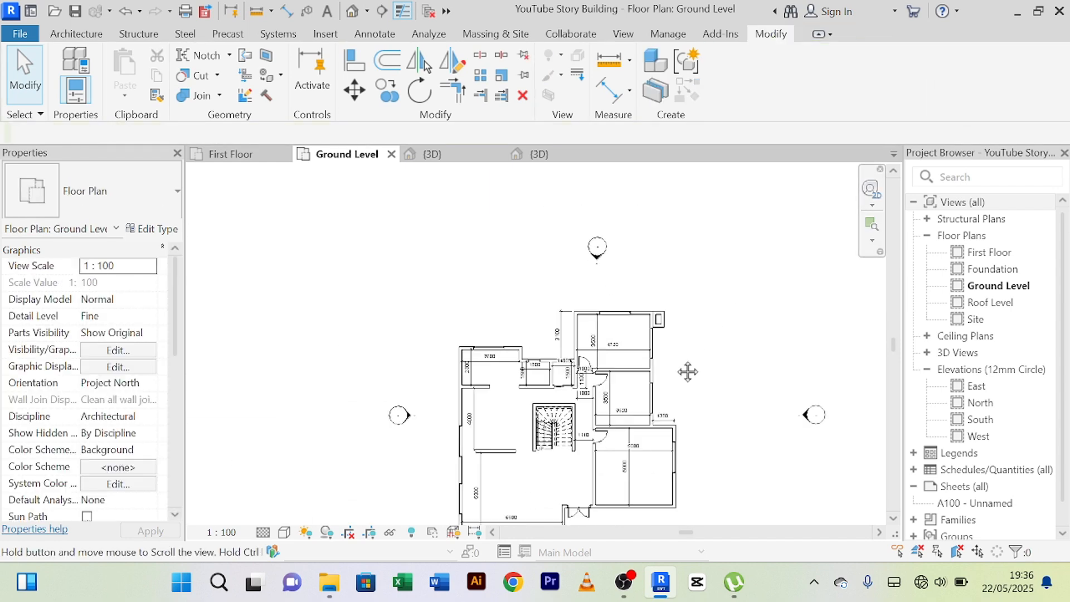
pyautogui.scroll(8, 649, 321)
pyautogui.click(629, 312)
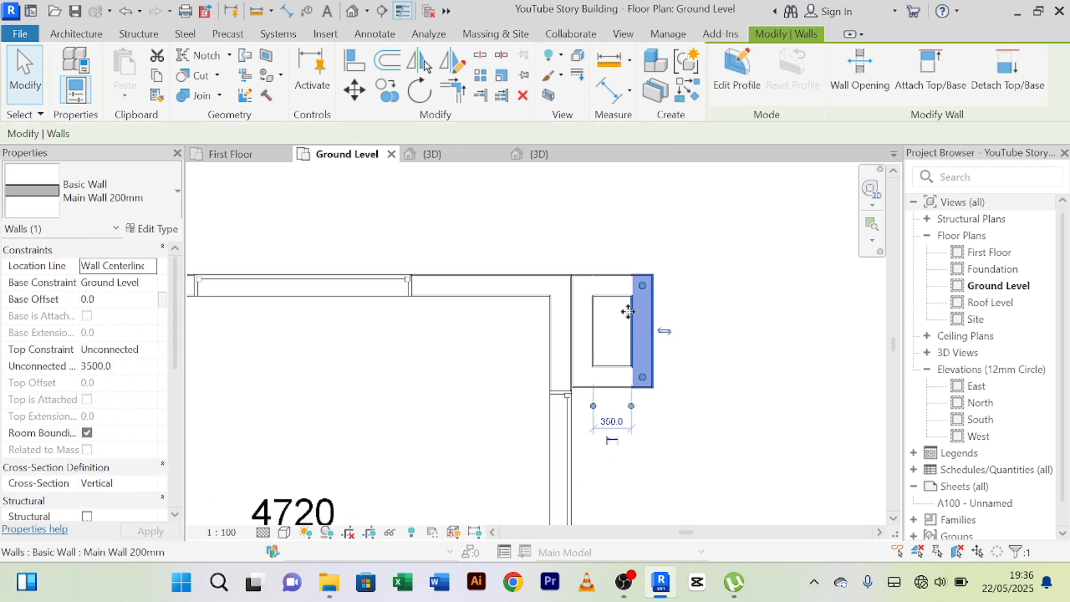
pyautogui.scroll(5, 624, 308)
pyautogui.scroll(-2, 596, 234)
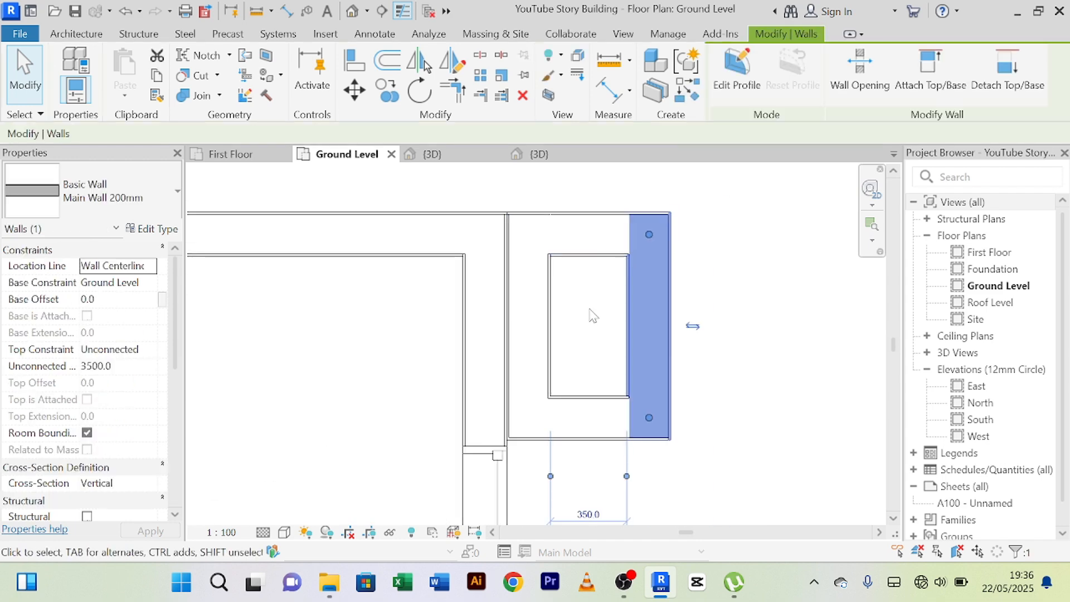
pyautogui.click(599, 228)
pyautogui.click(731, 230)
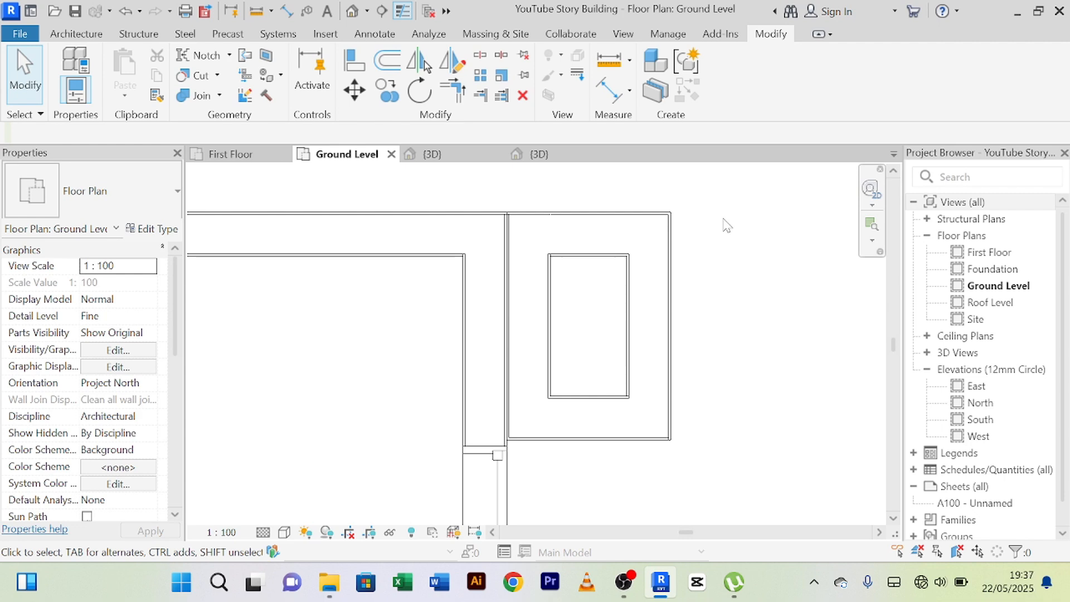
# Check the reference 3D model, and inspect the height of the roof-level parapet wall on the project's east side.
pyautogui.click(552, 155)
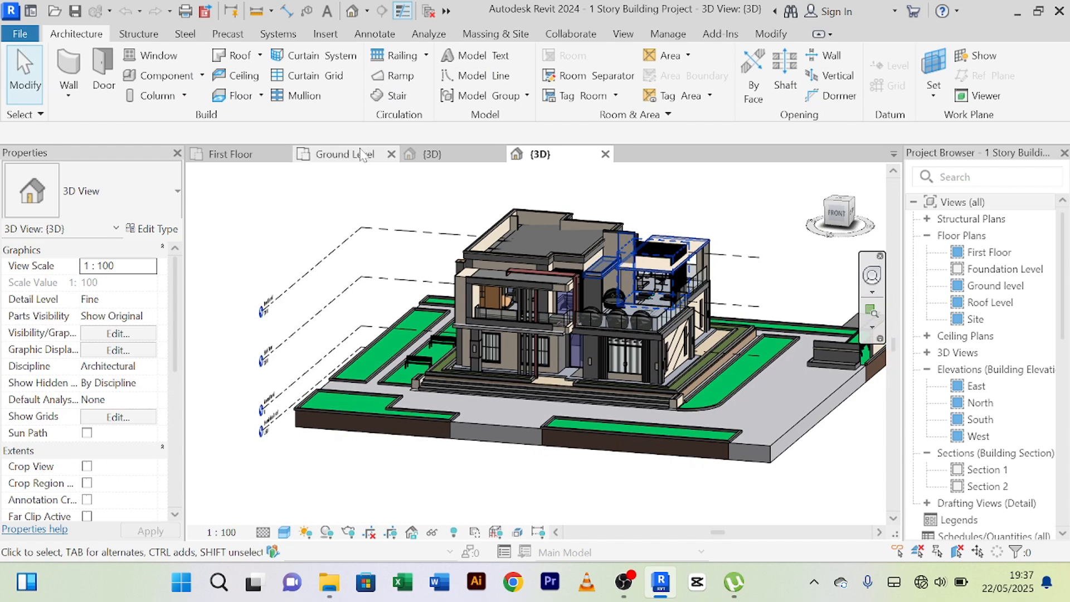
pyautogui.click(429, 155)
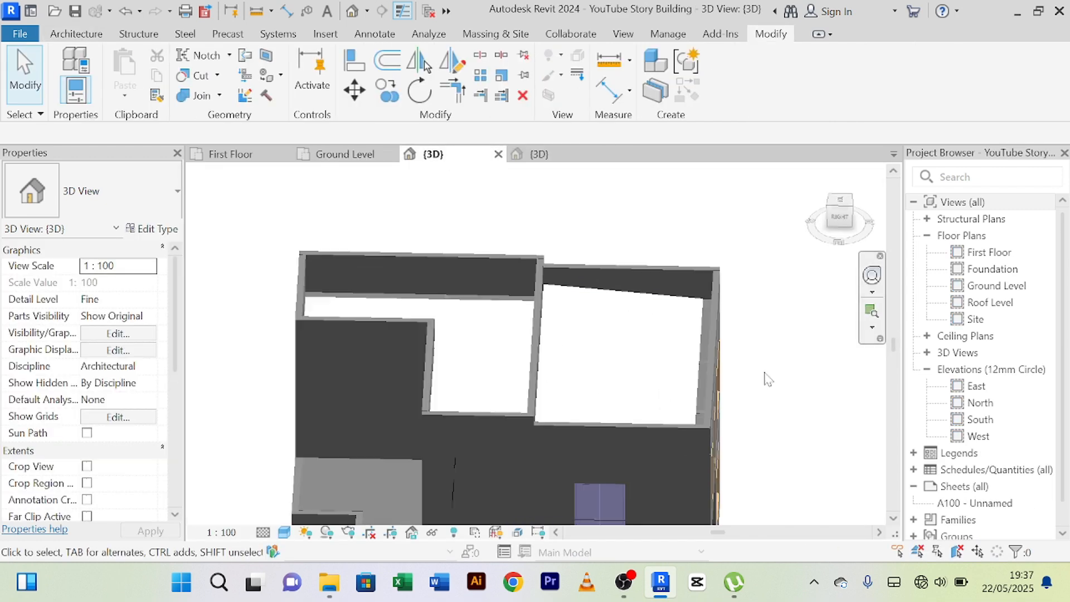
pyautogui.moveTo(768, 379); pyautogui.dragTo(693, 333, button='middle')
pyautogui.scroll(3, 796, 381)
pyautogui.moveTo(796, 381); pyautogui.dragTo(664, 303, button='middle')
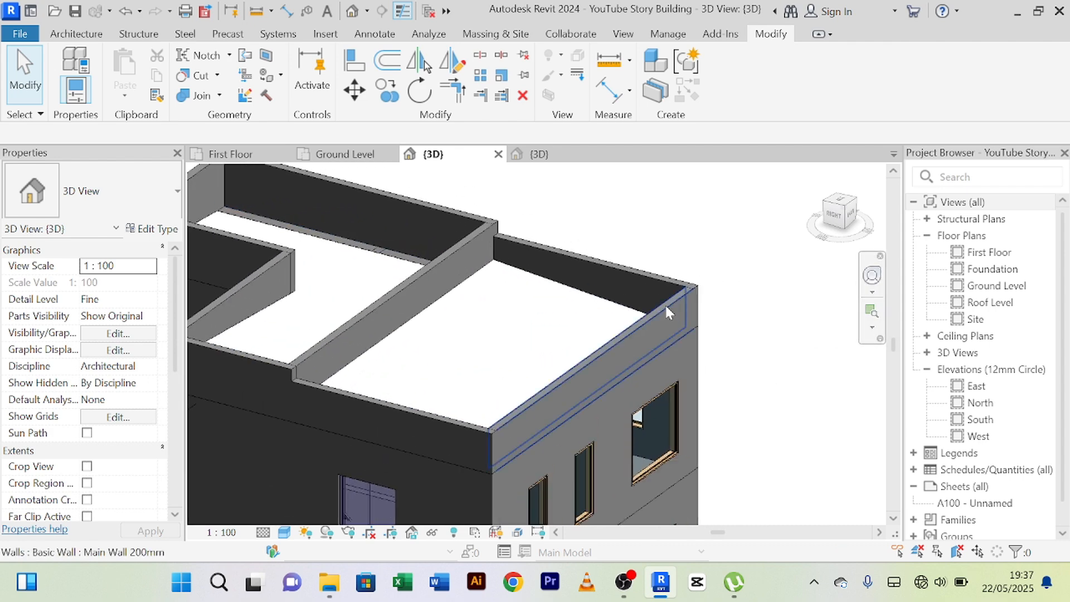
pyautogui.click(664, 303)
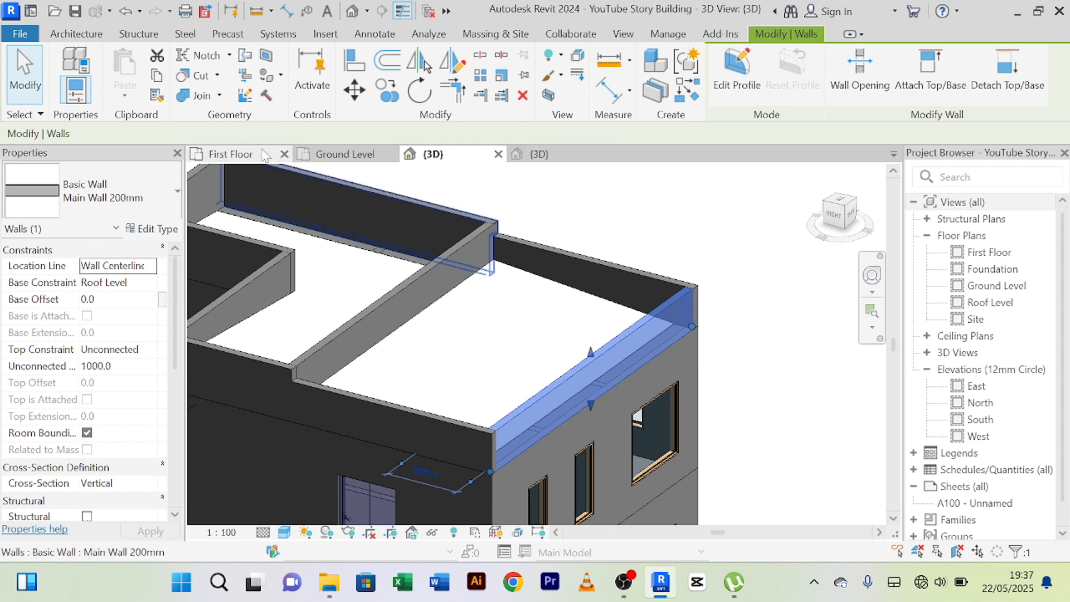
# Set the unconnected height of the four northeast corner enclosure walls to 8000 in the Ground Level plan.
pyautogui.click(344, 153)
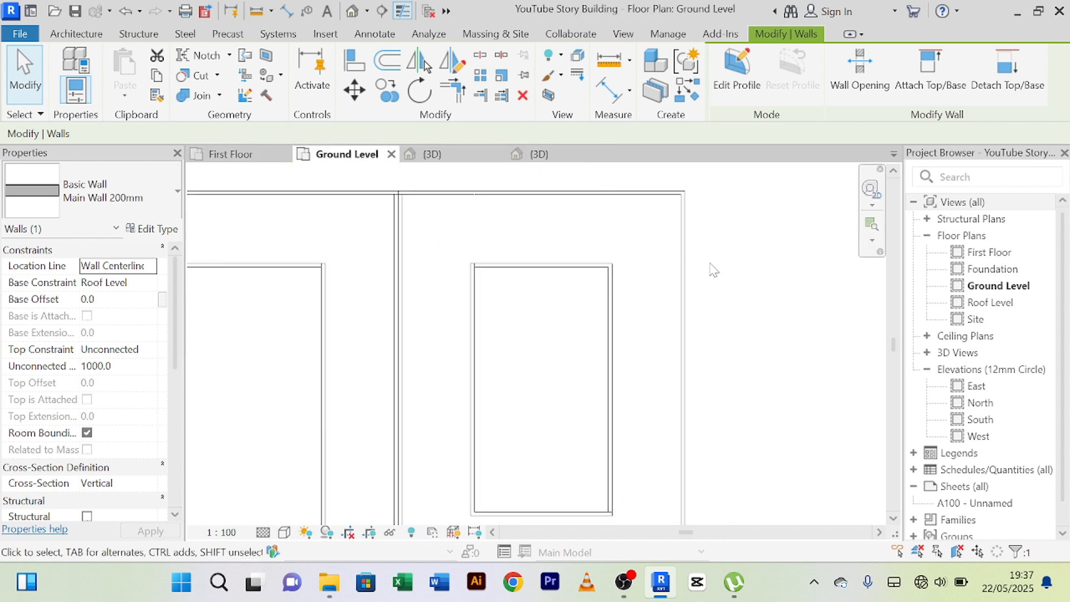
pyautogui.click(684, 279)
pyautogui.scroll(-2, 744, 257)
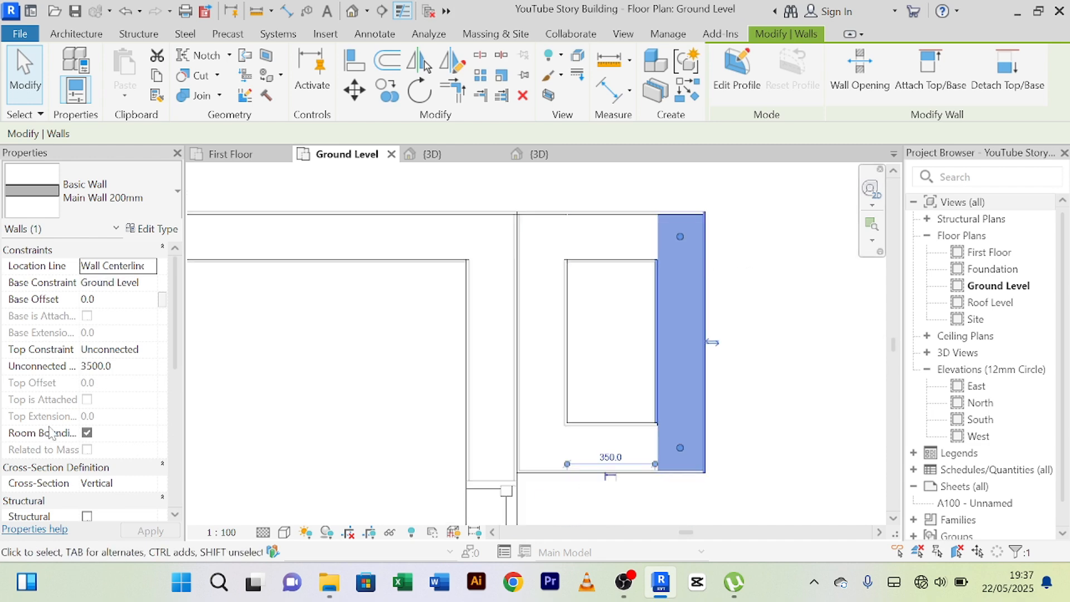
pyautogui.keyDown('ctrl'); pyautogui.click(600, 224); pyautogui.keyUp('ctrl')
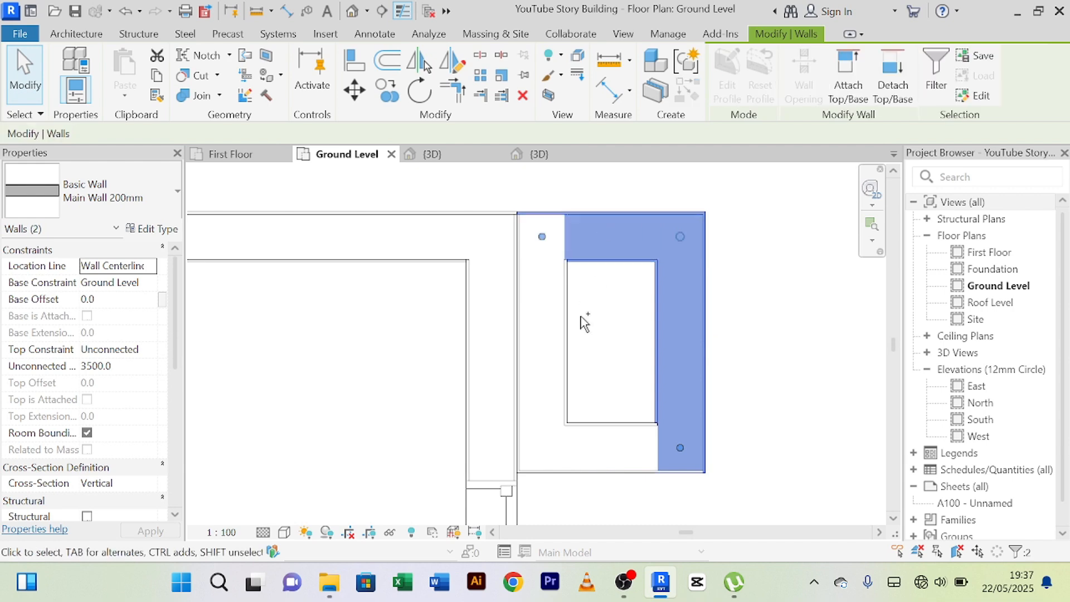
pyautogui.keyDown('ctrl'); pyautogui.click(562, 314); pyautogui.keyUp('ctrl')
pyautogui.keyDown('ctrl'); pyautogui.click(600, 432); pyautogui.keyUp('ctrl')
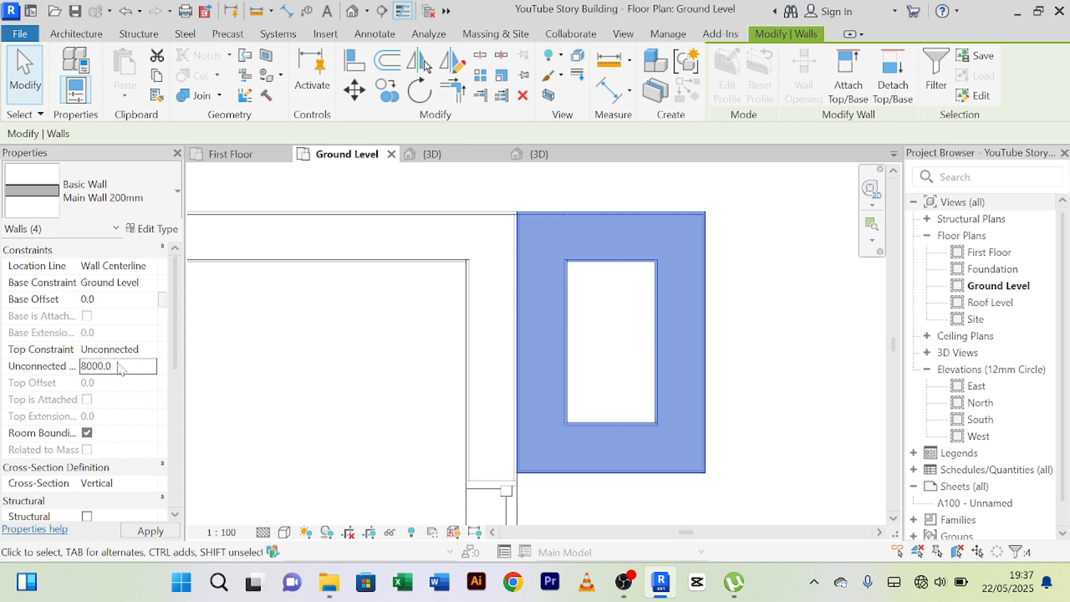
pyautogui.click(756, 352)
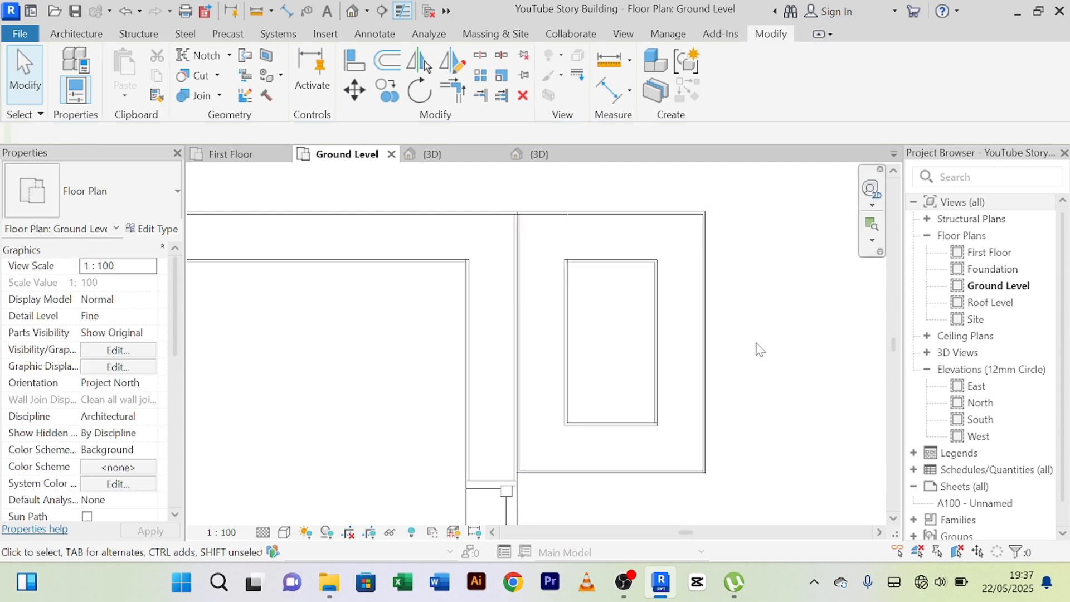
# Examine the raised corner enclosure in 3D from several angles, comparing it with the adjoining walls and roof parapets.
pyautogui.click(449, 156)
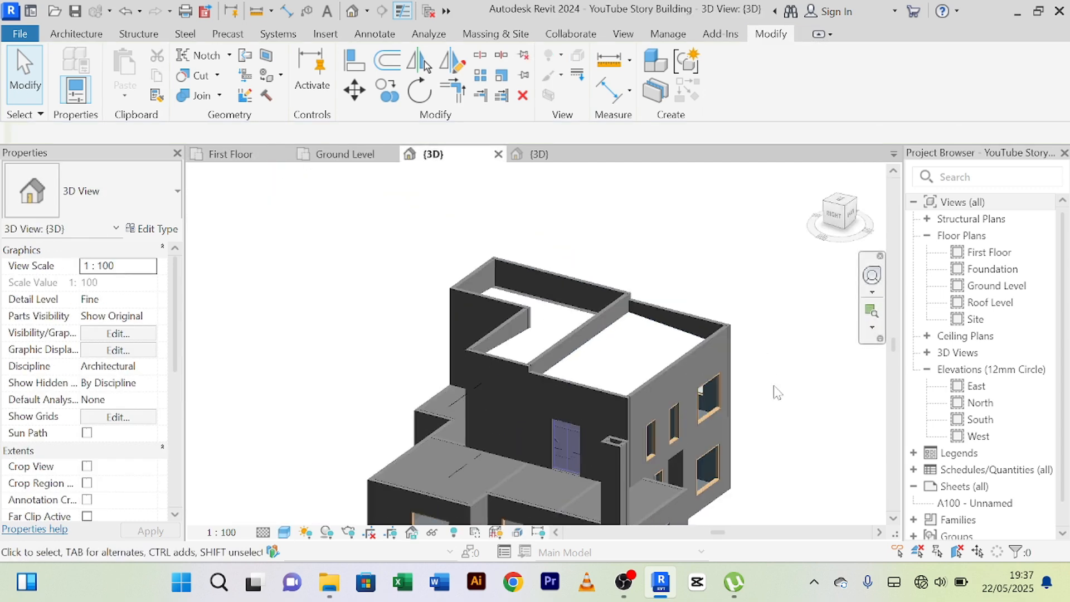
pyautogui.keyDown('shift'); pyautogui.moveTo(773, 386); pyautogui.dragTo(753, 382, button='middle'); pyautogui.keyUp('shift')
pyautogui.scroll(3, 626, 439)
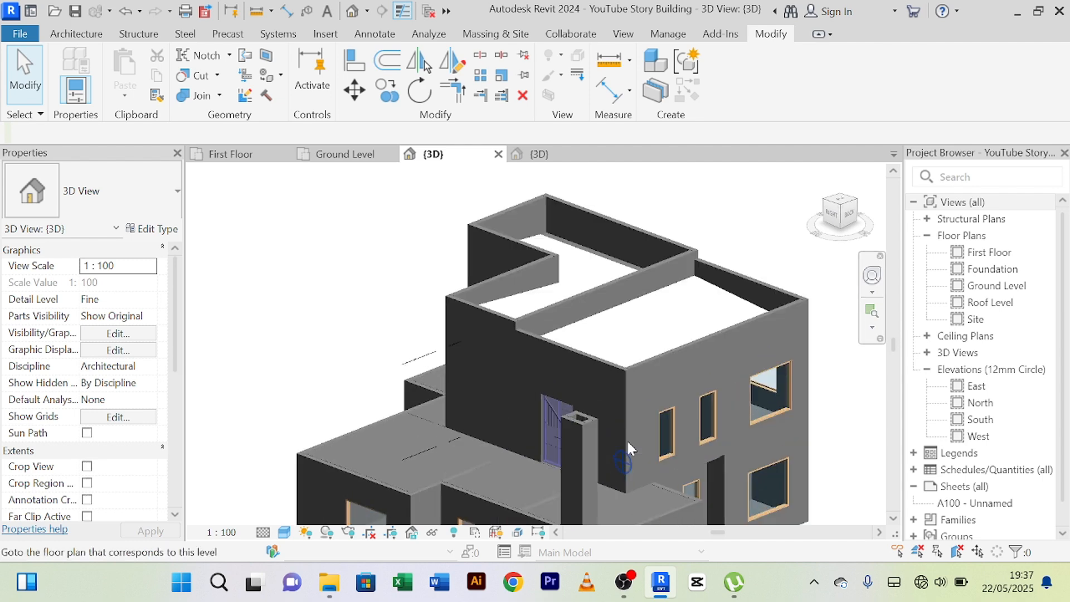
pyautogui.scroll(-3, 625, 441)
pyautogui.moveTo(612, 467); pyautogui.dragTo(596, 306, button='middle')
pyautogui.scroll(4, 561, 370)
pyautogui.scroll(-2, 561, 368)
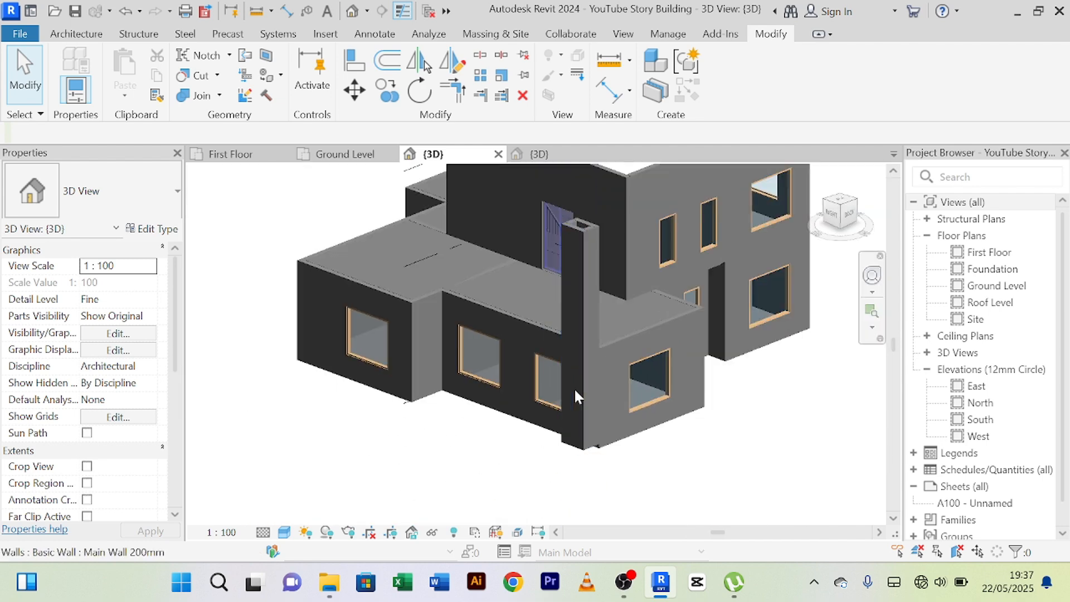
pyautogui.moveTo(622, 357); pyautogui.dragTo(464, 483, button='middle')
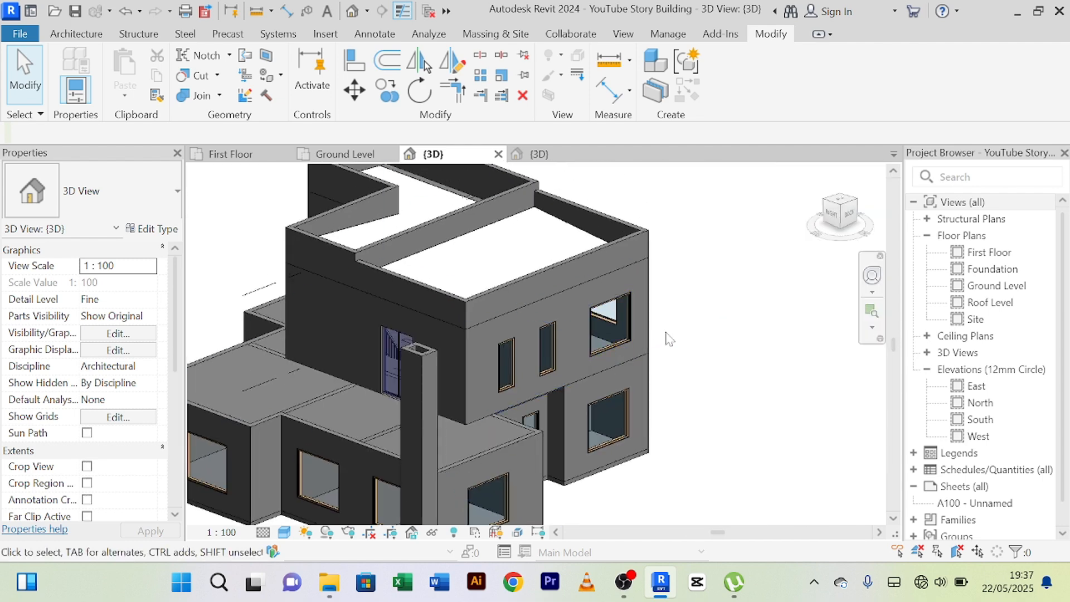
pyautogui.keyDown('shift'); pyautogui.moveTo(666, 340); pyautogui.dragTo(672, 483, button='middle'); pyautogui.keyUp('shift')
pyautogui.scroll(-2, 699, 357)
pyautogui.keyDown('shift'); pyautogui.moveTo(693, 310); pyautogui.dragTo(734, 406, button='middle'); pyautogui.keyUp('shift')
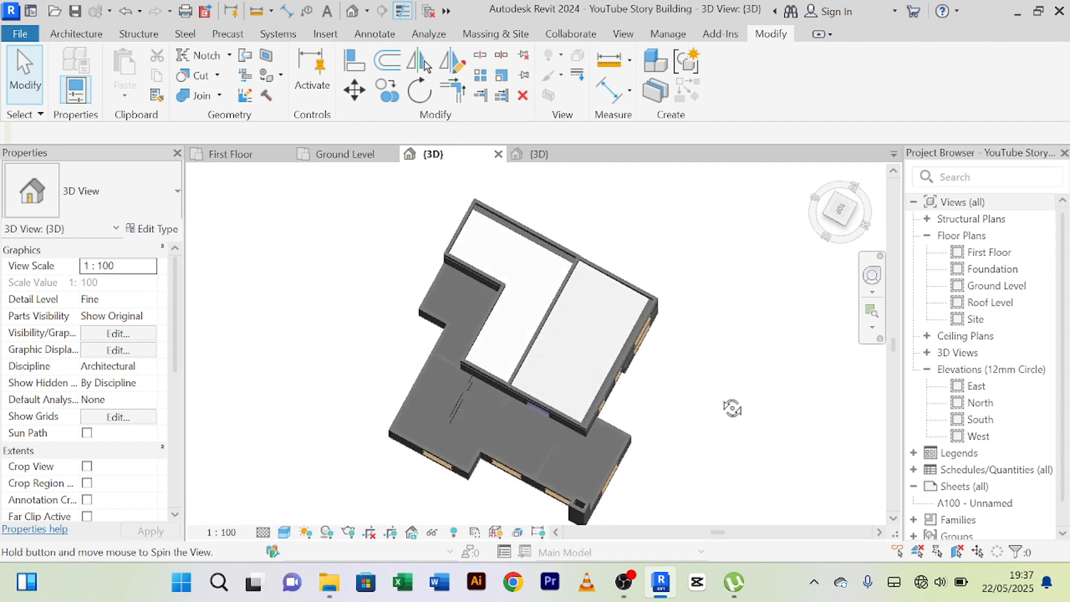
pyautogui.scroll(5, 710, 337)
pyautogui.scroll(-4, 705, 353)
pyautogui.keyDown('shift'); pyautogui.moveTo(706, 354); pyautogui.dragTo(680, 239, button='middle'); pyautogui.keyUp('shift')
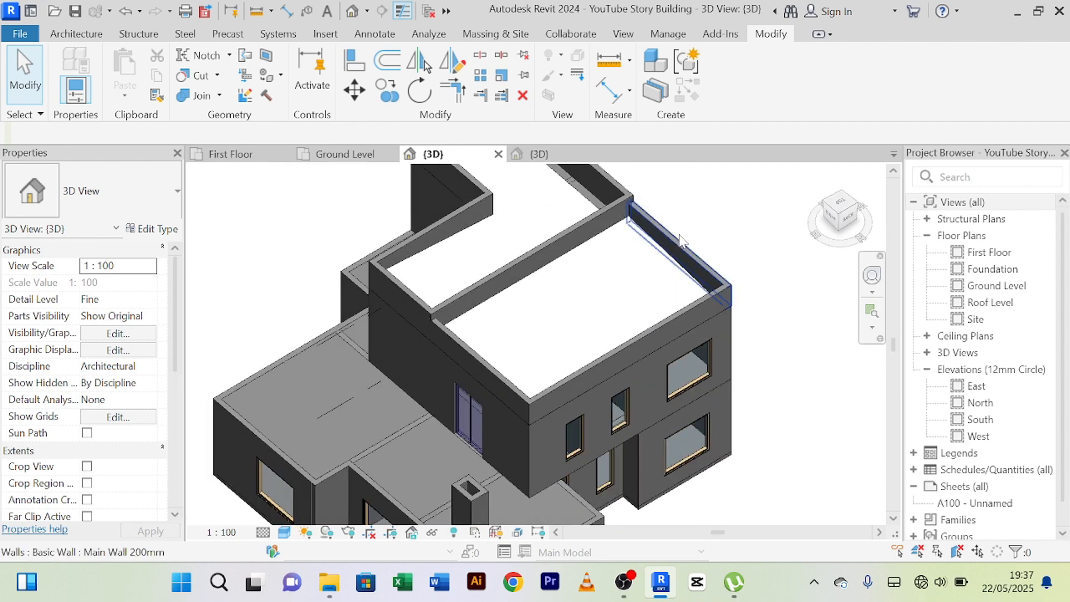
pyautogui.scroll(-3, 681, 239)
pyautogui.keyDown('shift'); pyautogui.moveTo(742, 431); pyautogui.dragTo(725, 407, button='middle'); pyautogui.keyUp('shift')
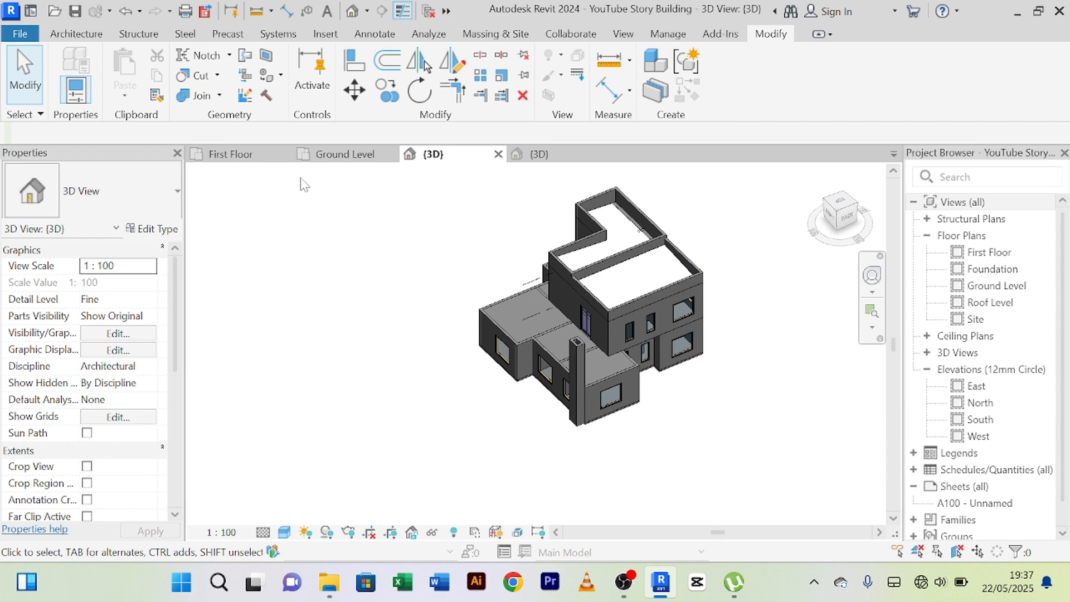
# Compare the corner enclosure's position in the Ground Level plan with its appearance from the back of the 3D model.
pyautogui.click(335, 155)
pyautogui.scroll(-6, 726, 328)
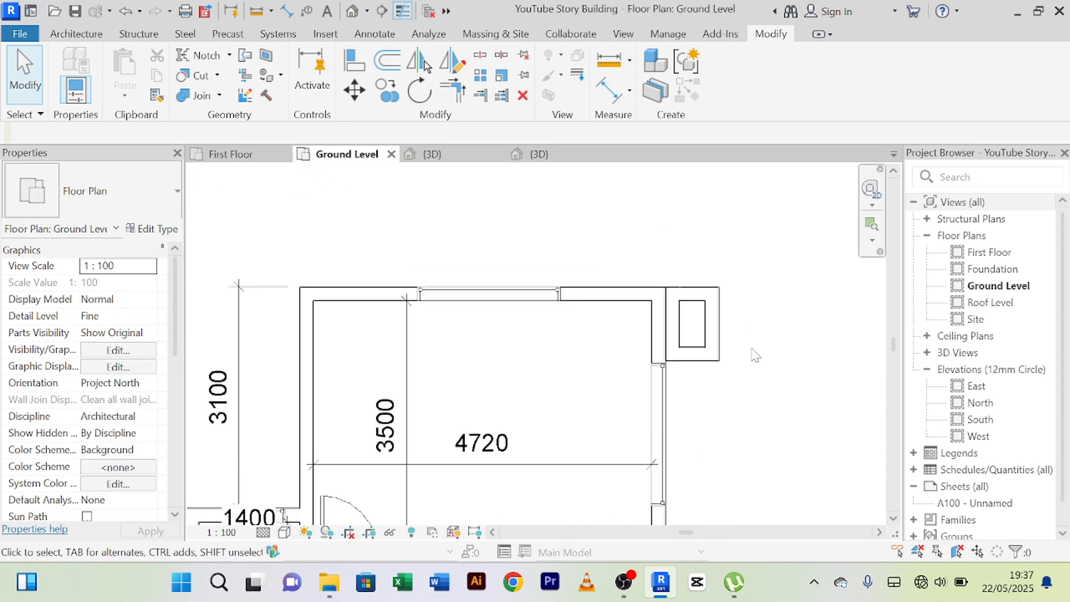
pyautogui.moveTo(766, 366); pyautogui.dragTo(662, 301, button='middle')
pyautogui.scroll(-2, 660, 258)
pyautogui.scroll(2, 647, 265)
pyautogui.scroll(-3, 651, 268)
pyautogui.click(430, 156)
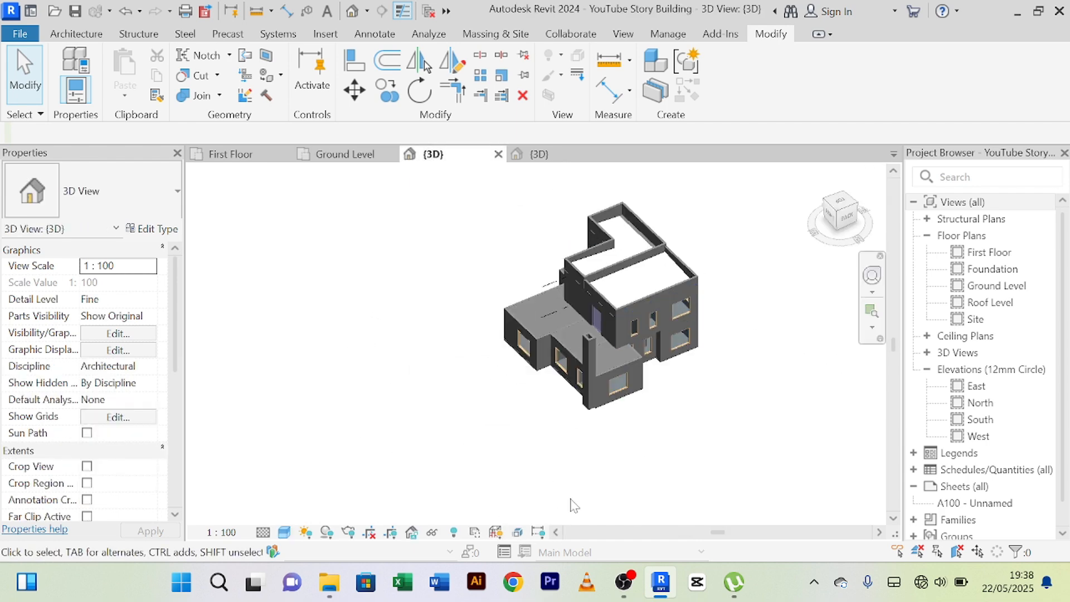
pyautogui.keyDown('shift'); pyautogui.moveTo(580, 434); pyautogui.dragTo(497, 373, button='middle'); pyautogui.keyUp('shift')
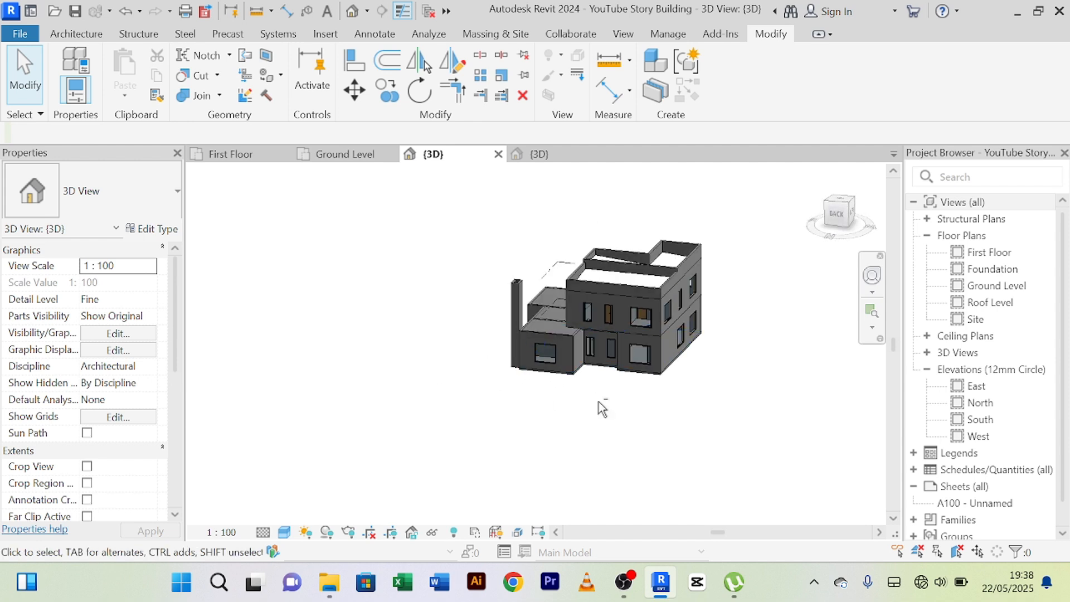
pyautogui.keyDown('shift'); pyautogui.moveTo(669, 417); pyautogui.dragTo(658, 413, button='middle'); pyautogui.keyUp('shift')
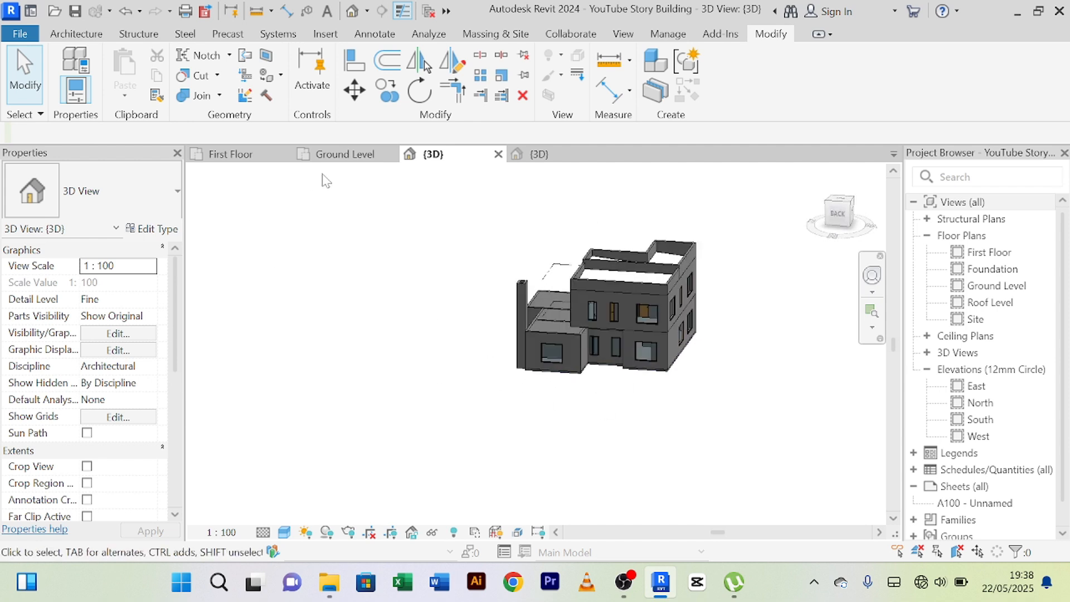
pyautogui.click(344, 154)
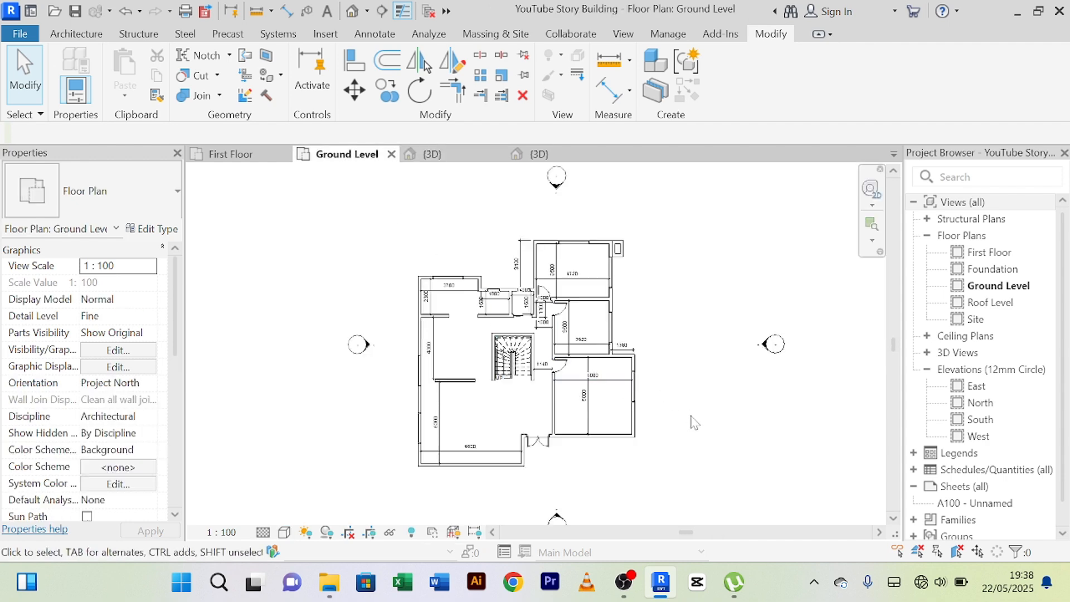
pyautogui.scroll(3, 694, 422)
pyautogui.moveTo(676, 306); pyautogui.dragTo(676, 425, button='middle')
pyautogui.scroll(-1, 641, 344)
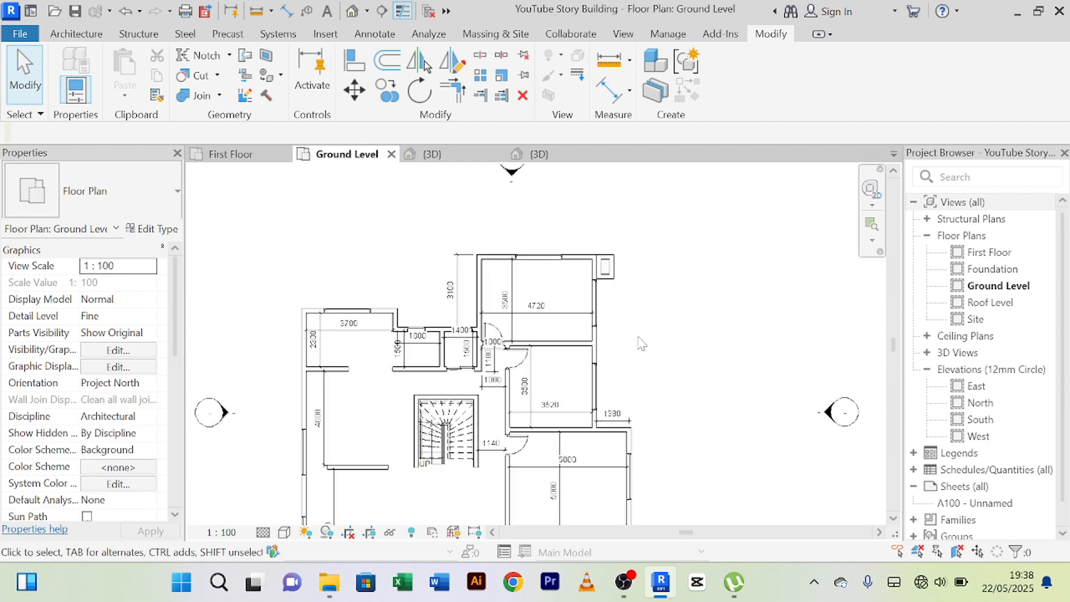
pyautogui.scroll(-2, 641, 344)
pyautogui.moveTo(633, 334); pyautogui.dragTo(661, 302, button='middle')
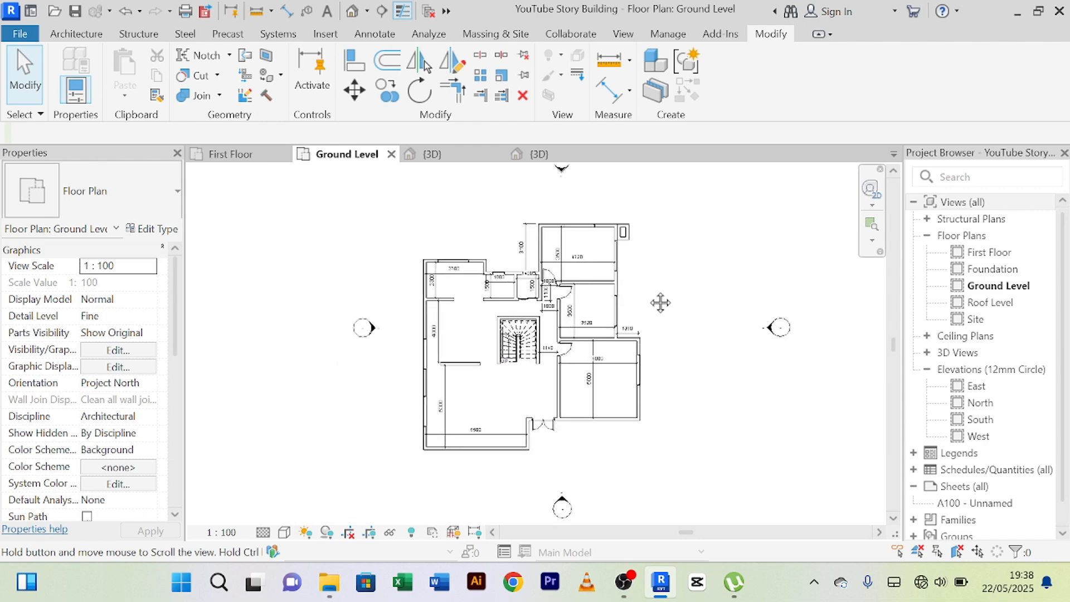
# Examine the enclosure from the building's front in 3D, and compare its location with the Ground Level plan.
pyautogui.click(440, 155)
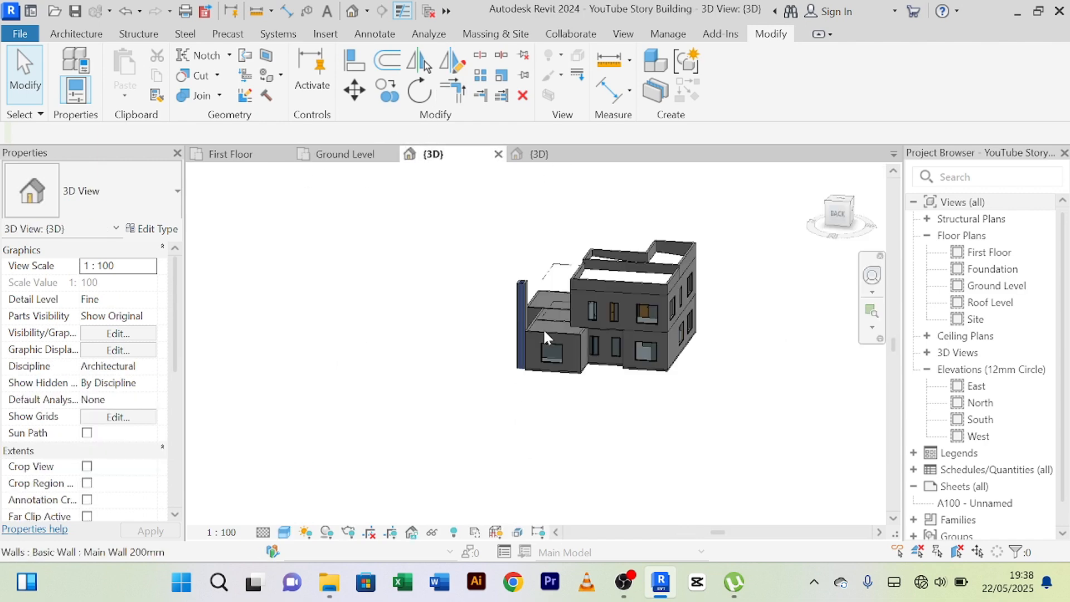
pyautogui.moveTo(558, 424)
pyautogui.keyDown('shift'); pyautogui.mouseDown(button='middle')
pyautogui.moveTo(633, 363)
pyautogui.moveTo(764, 407)
pyautogui.moveTo(531, 418)
pyautogui.moveTo(432, 403)
pyautogui.moveTo(669, 410)
pyautogui.moveTo(504, 411)
pyautogui.moveTo(556, 414)
pyautogui.mouseUp(button='middle'); pyautogui.keyUp('shift')
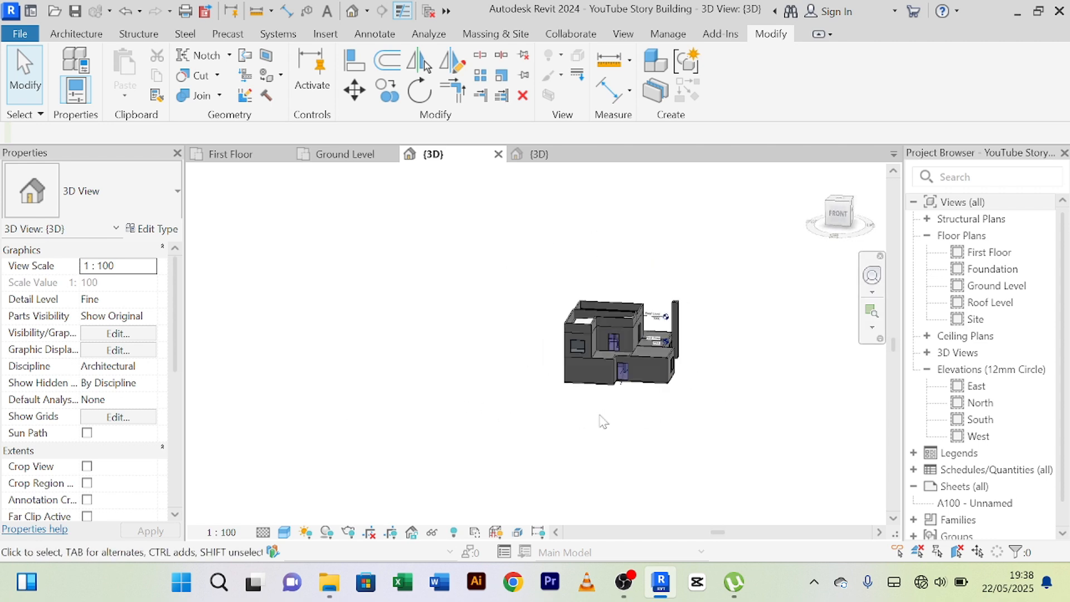
pyautogui.scroll(4, 652, 389)
pyautogui.keyDown('shift'); pyautogui.moveTo(625, 402); pyautogui.dragTo(621, 447, button='middle'); pyautogui.keyUp('shift')
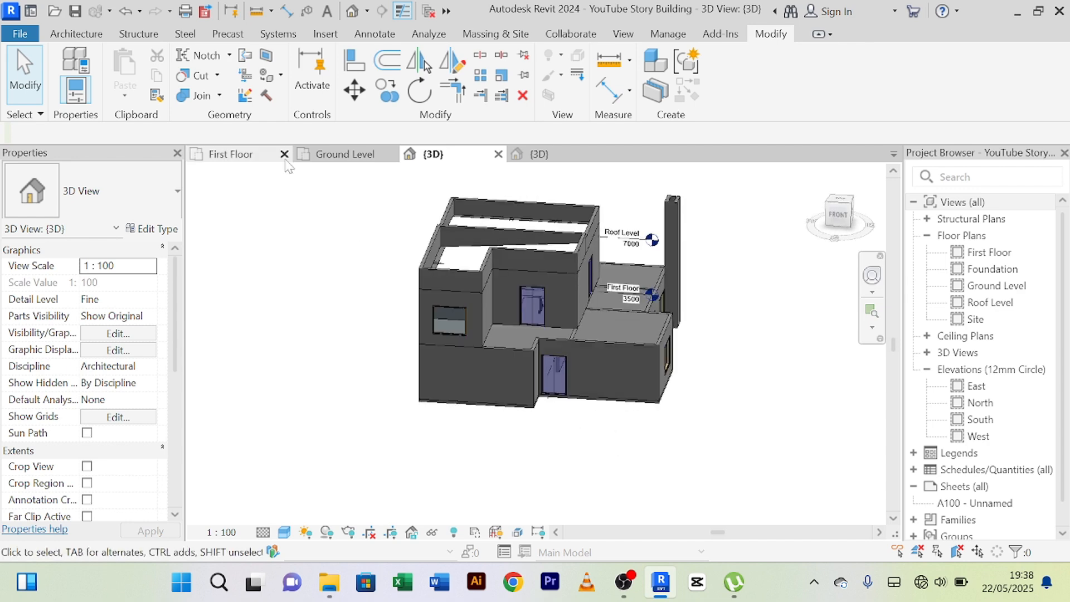
pyautogui.click(342, 154)
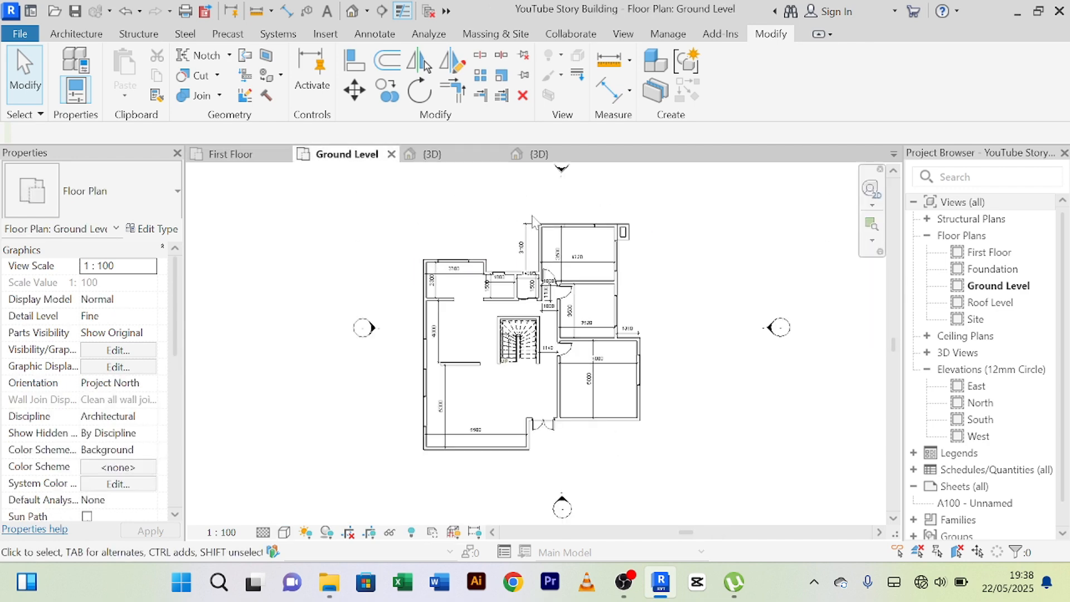
pyautogui.click(430, 154)
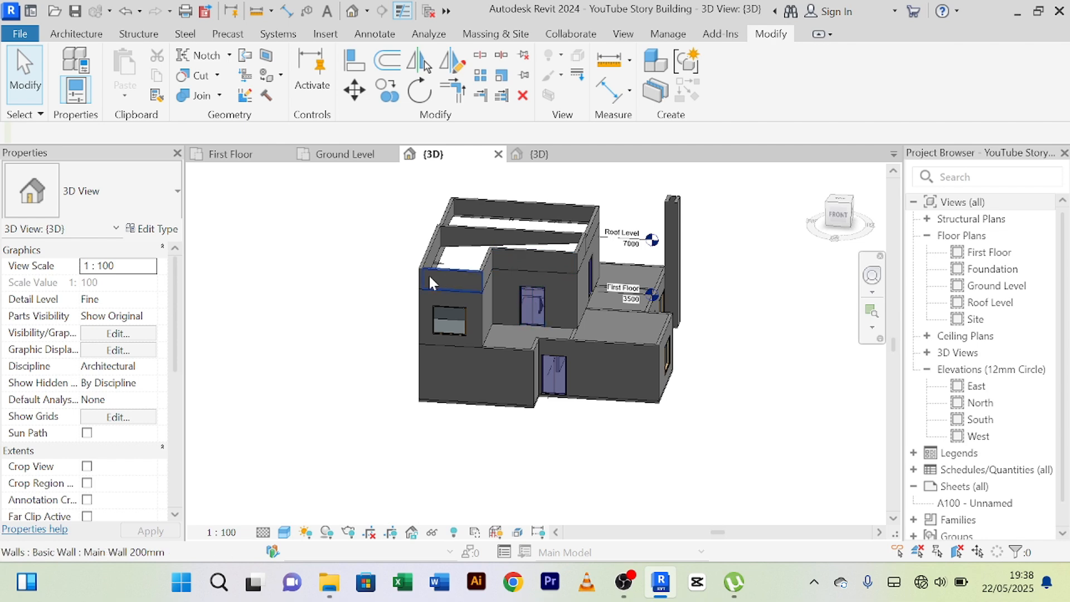
pyautogui.click(364, 155)
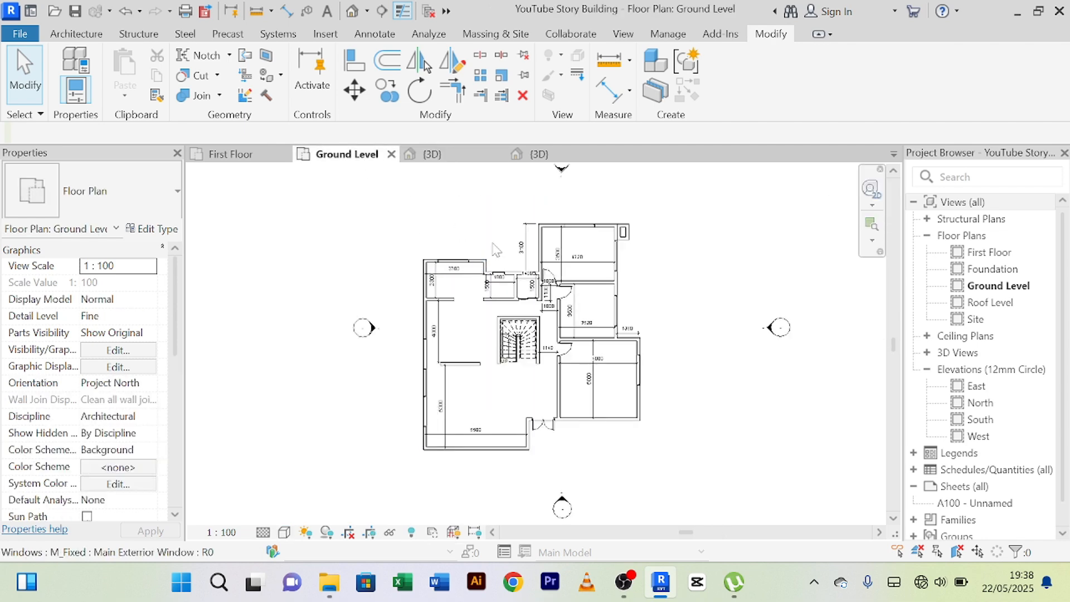
# Move the four northeast corner enclosure walls to just outside the west wall at the building's northwest corner in the Ground Level plan.
pyautogui.scroll(6, 653, 254)
pyautogui.moveTo(626, 248); pyautogui.dragTo(707, 399, button='middle')
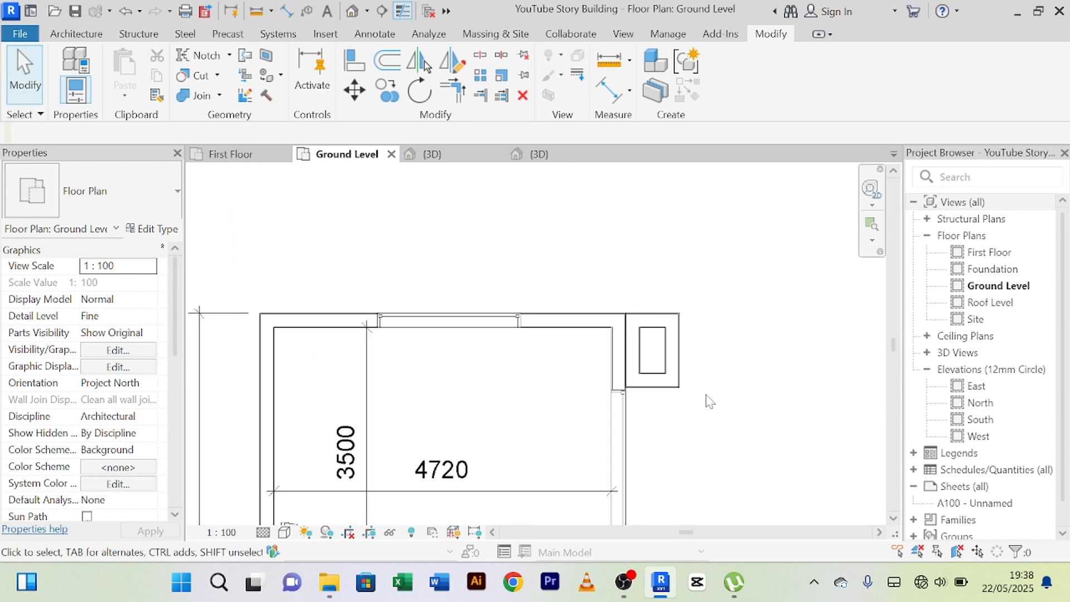
pyautogui.moveTo(700, 418); pyautogui.dragTo(639, 283)
pyautogui.scroll(-4, 727, 354)
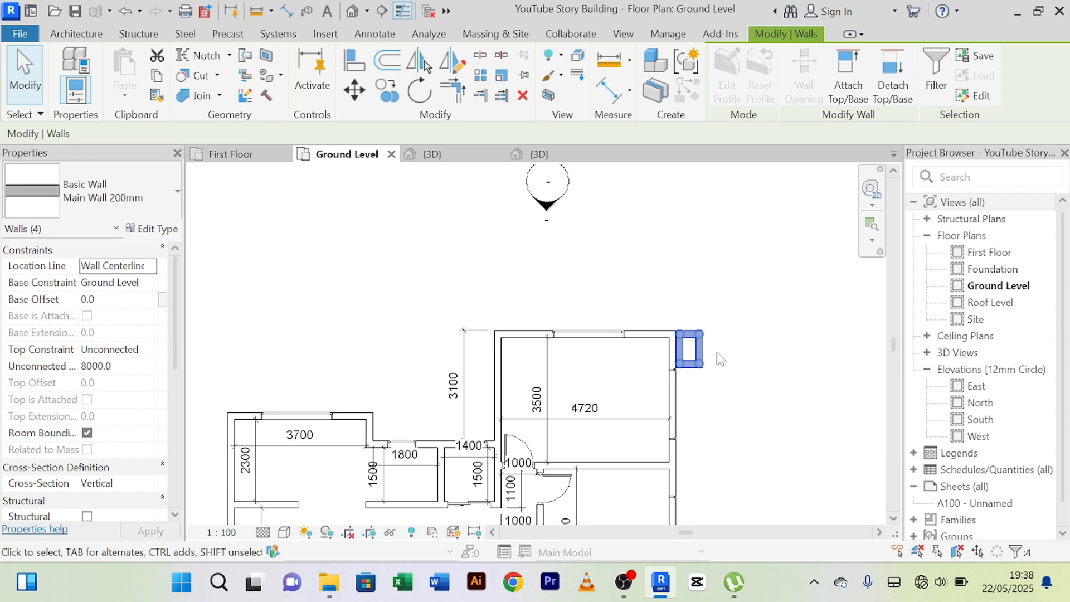
pyautogui.scroll(-2, 724, 348)
pyautogui.moveTo(730, 334); pyautogui.dragTo(726, 231, button='middle')
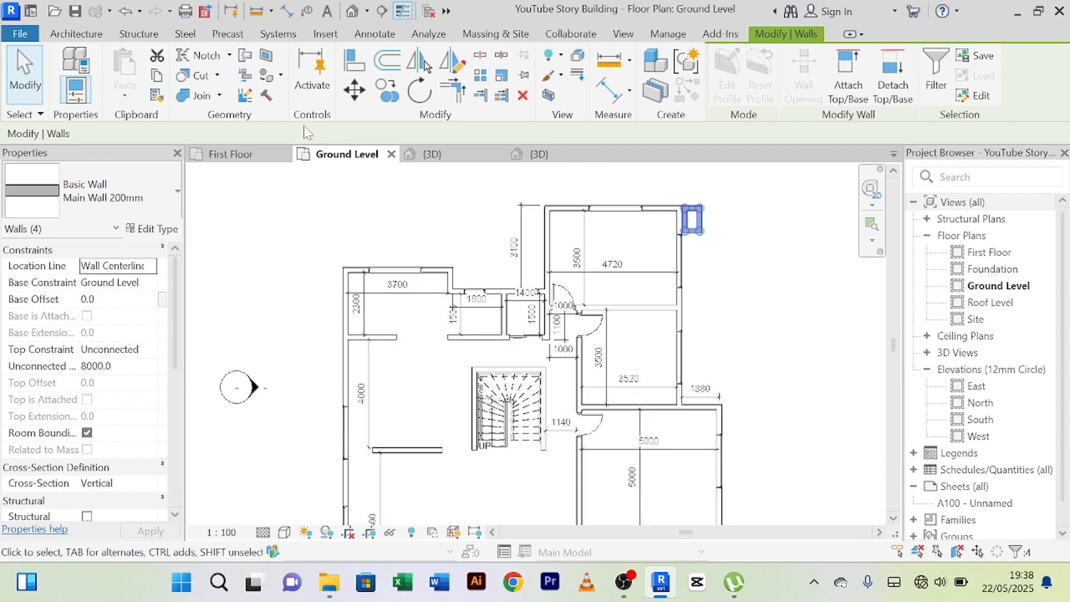
pyautogui.click(355, 95)
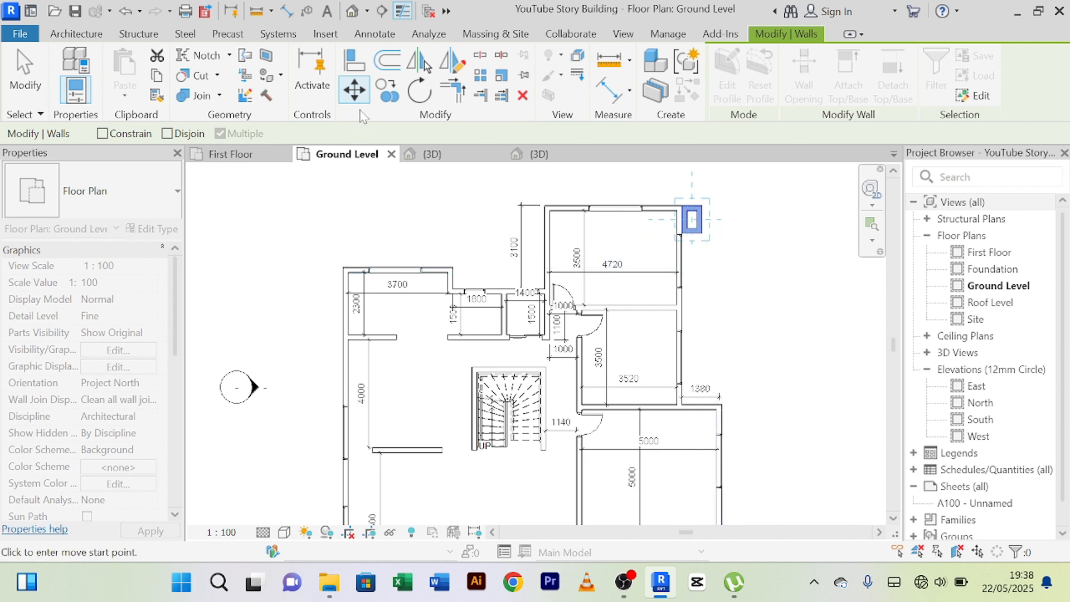
pyautogui.click(711, 240)
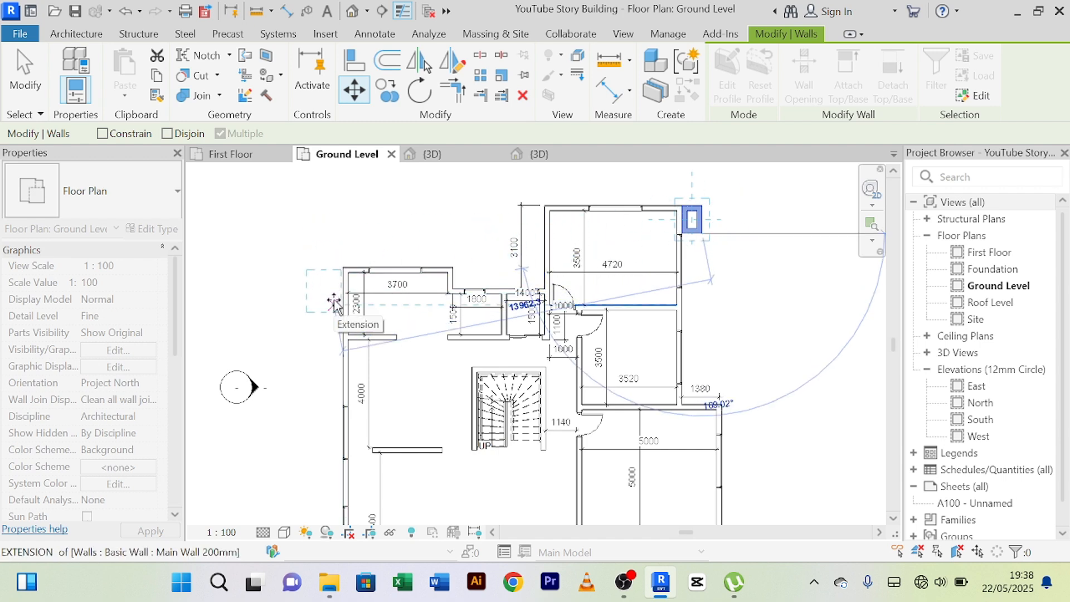
pyautogui.scroll(4, 333, 301)
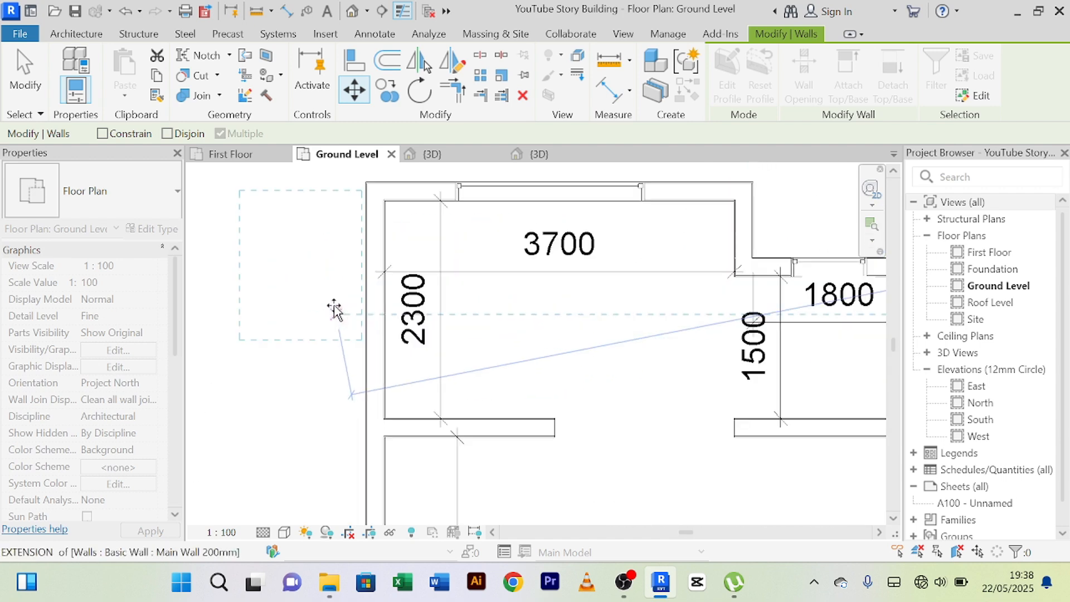
pyautogui.moveTo(347, 340); pyautogui.dragTo(328, 393, button='middle')
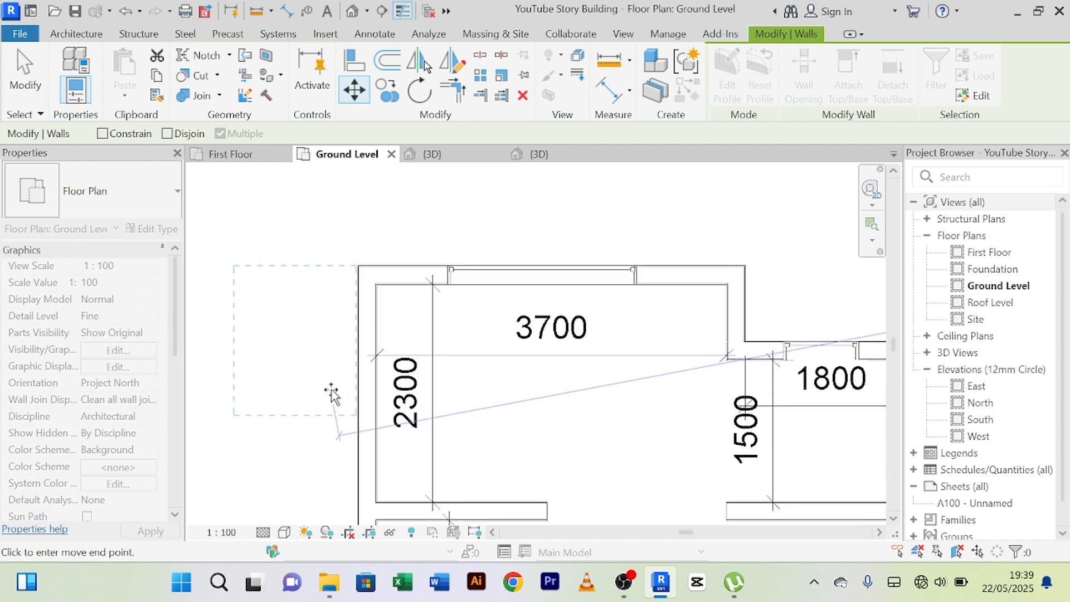
pyautogui.click(332, 394)
pyautogui.rightClick(370, 232)
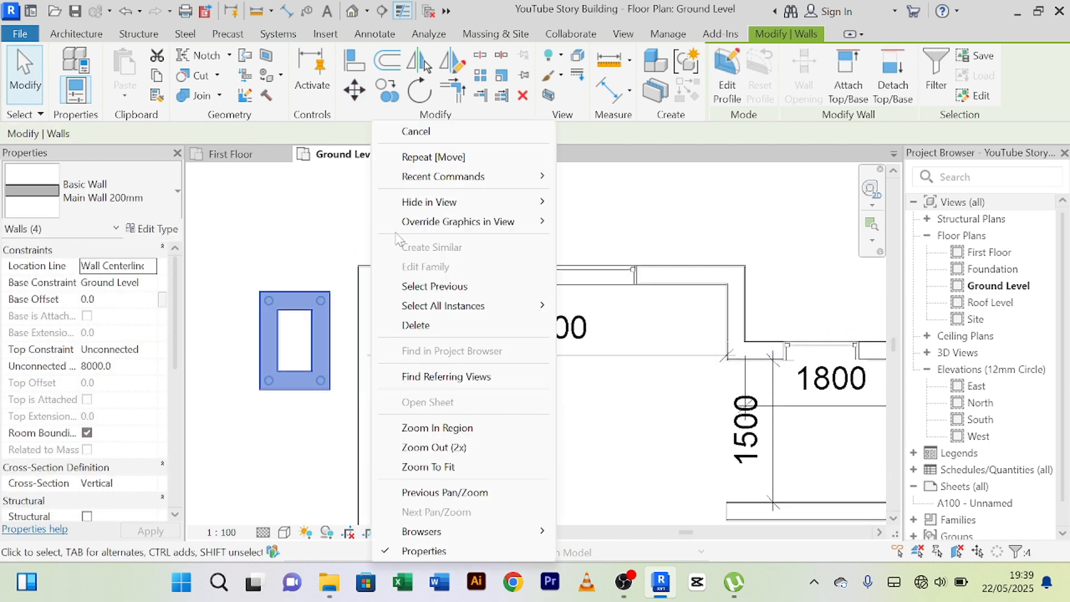
pyautogui.click(461, 126)
pyautogui.rightClick(372, 210)
pyautogui.click(376, 225)
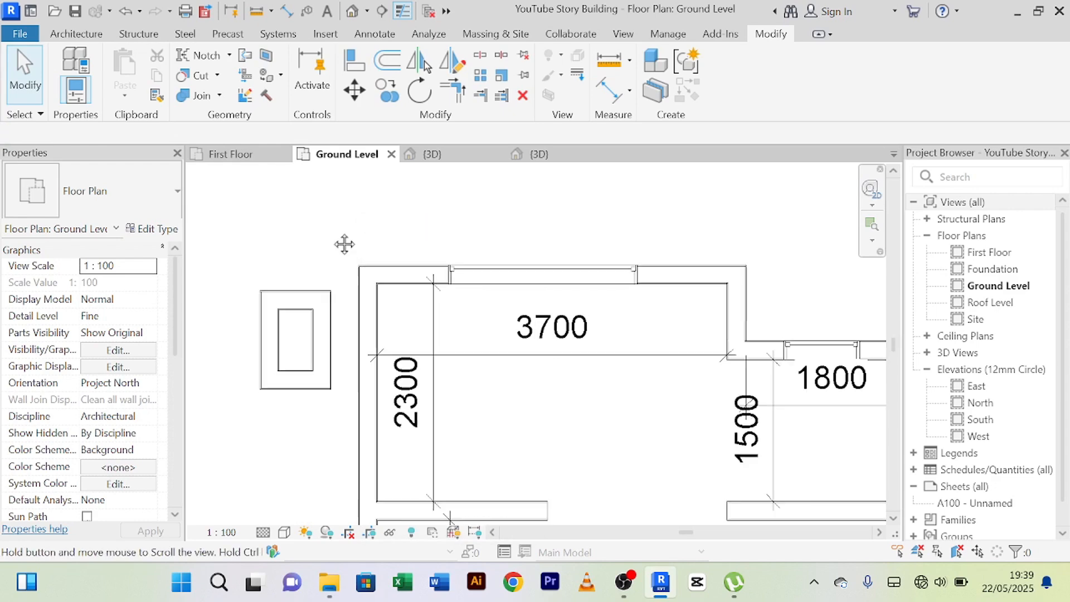
# Align the outer face of the enclosure's east wall with the outer face of the building's west wall.
pyautogui.moveTo(344, 243); pyautogui.dragTo(358, 220, button='middle')
pyautogui.click(346, 308)
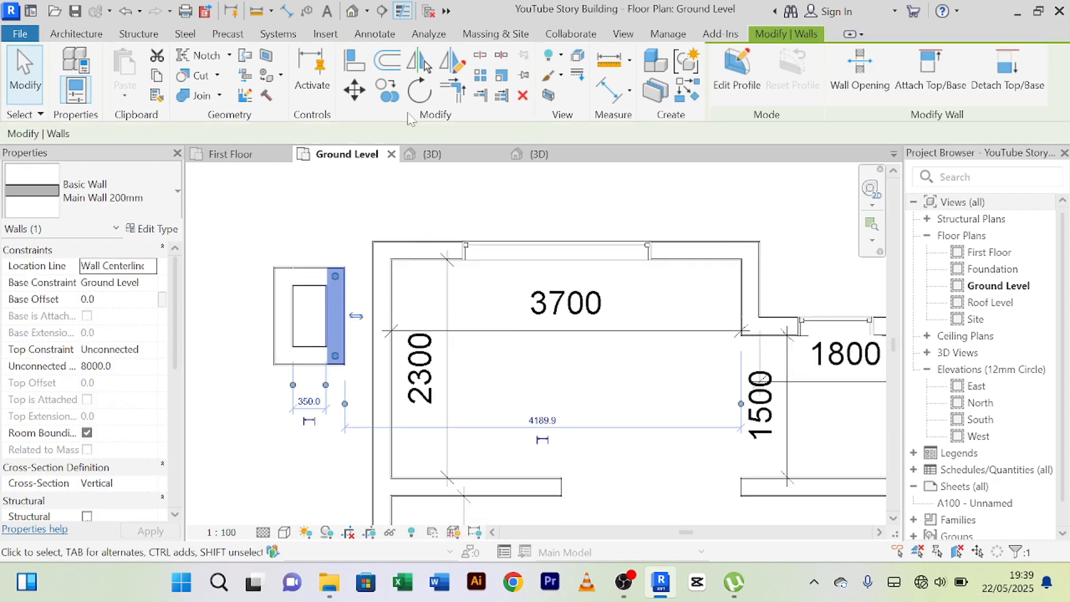
pyautogui.click(355, 68)
pyautogui.scroll(3, 377, 298)
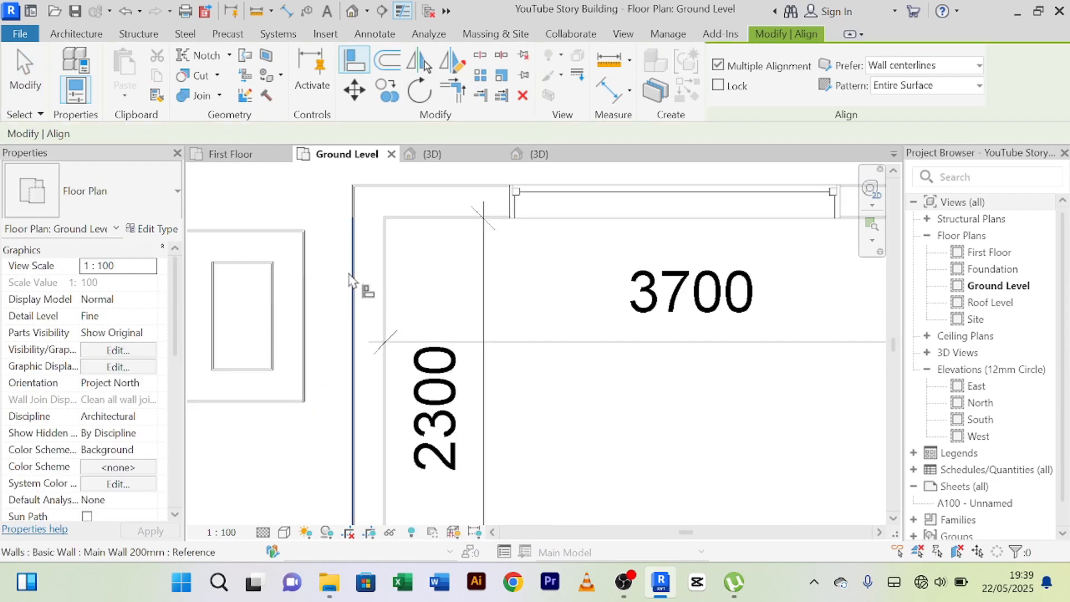
pyautogui.click(351, 281)
pyautogui.click(306, 303)
pyautogui.scroll(-3, 311, 301)
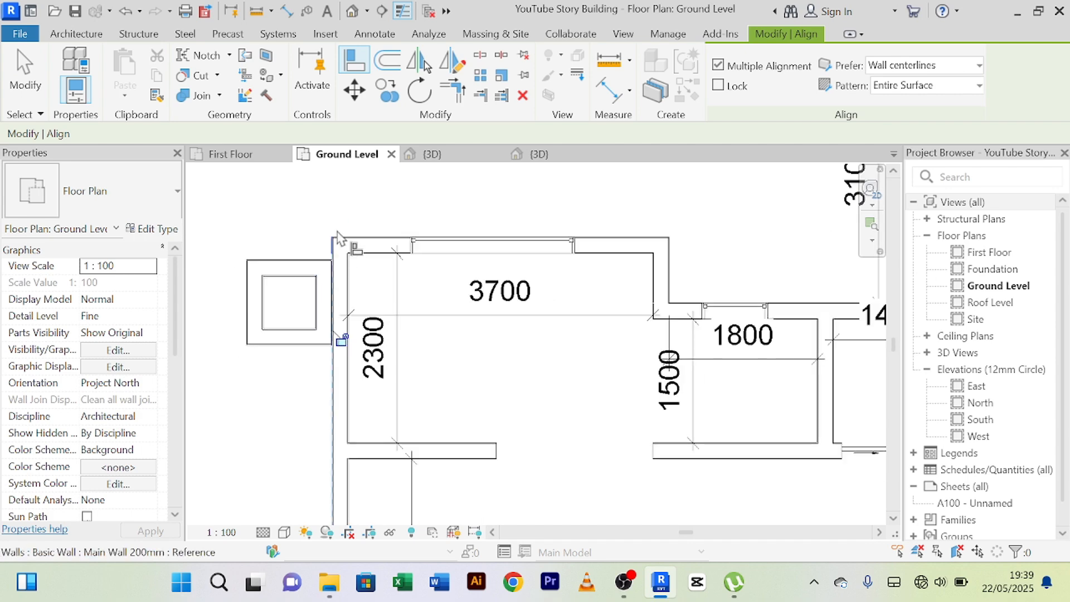
pyautogui.rightClick(354, 223)
pyautogui.click(393, 233)
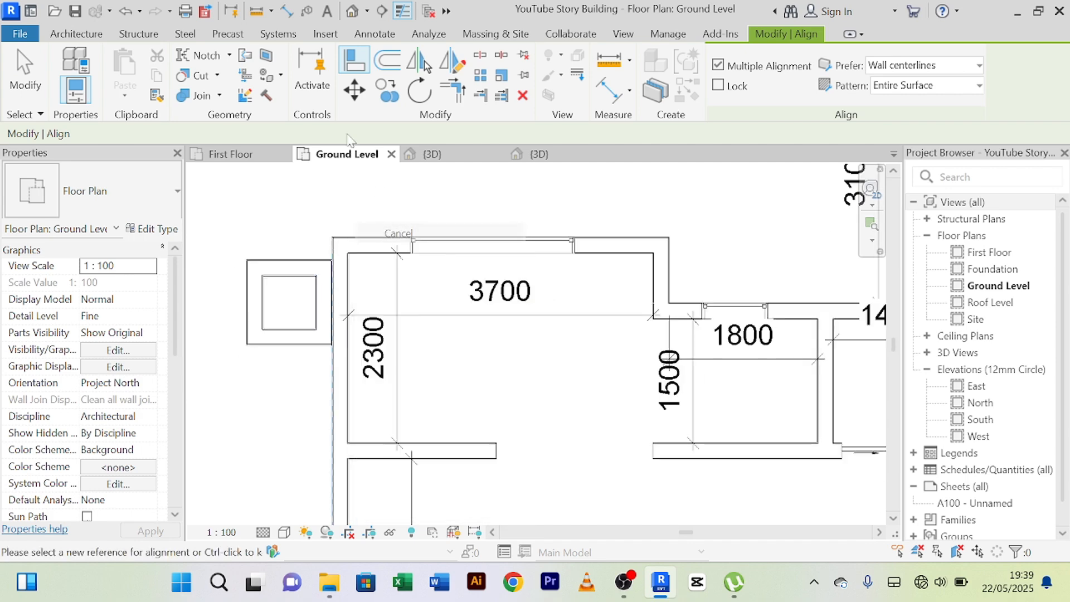
# Align the outer face of the enclosure's north wall with the outer face of the building's north wall.
pyautogui.click(363, 238)
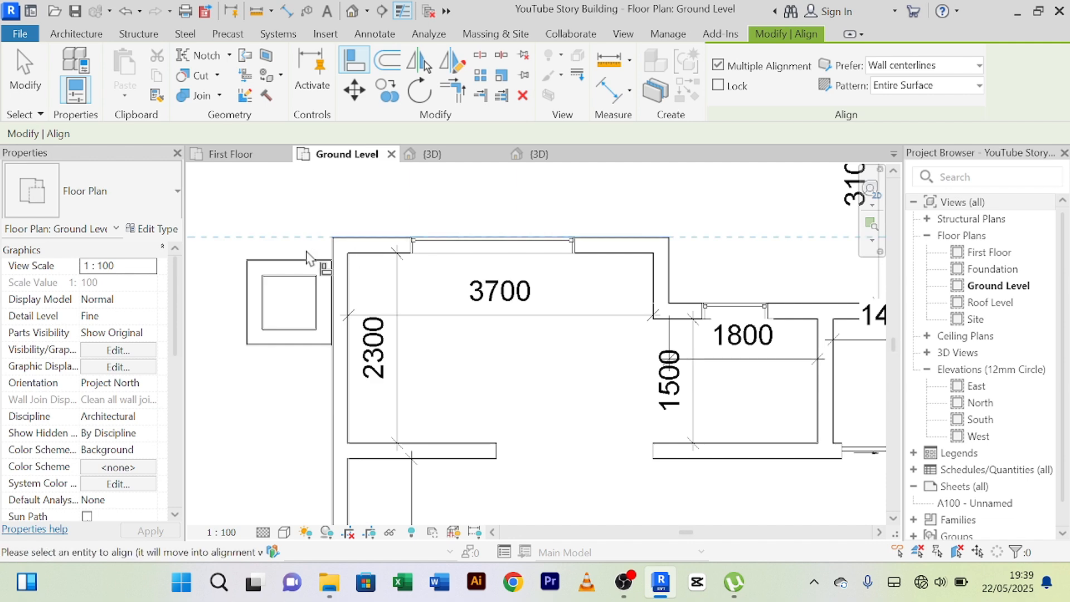
pyautogui.click(299, 260)
pyautogui.rightClick(327, 204)
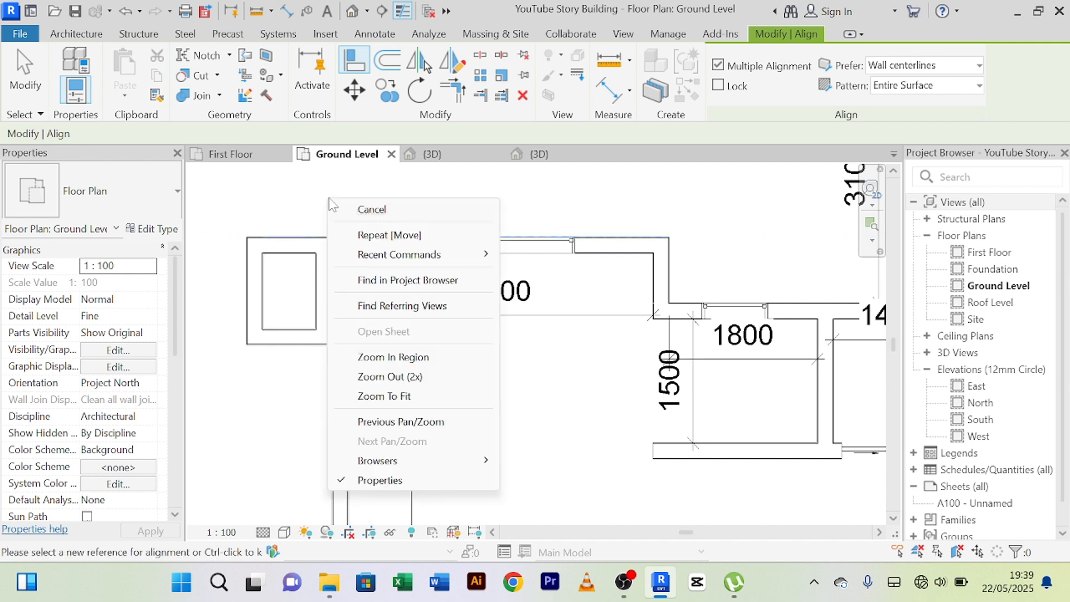
pyautogui.click(337, 207)
pyautogui.rightClick(336, 199)
pyautogui.click(352, 211)
# Add an aligned dimension across the enclosure's inner width between its east and west walls.
pyautogui.click(604, 88)
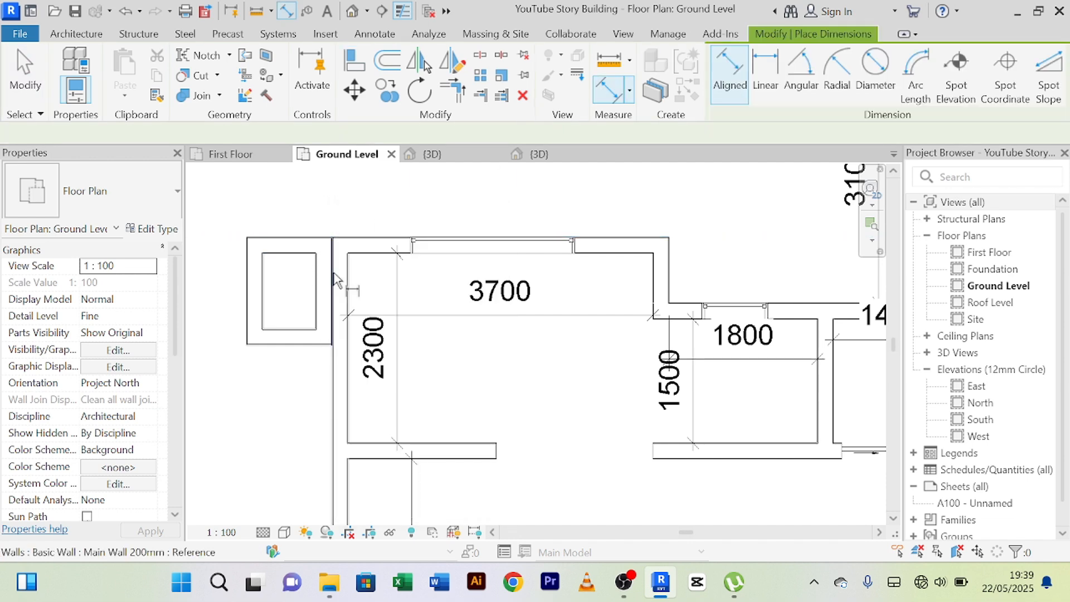
pyautogui.click(314, 291)
pyautogui.click(267, 290)
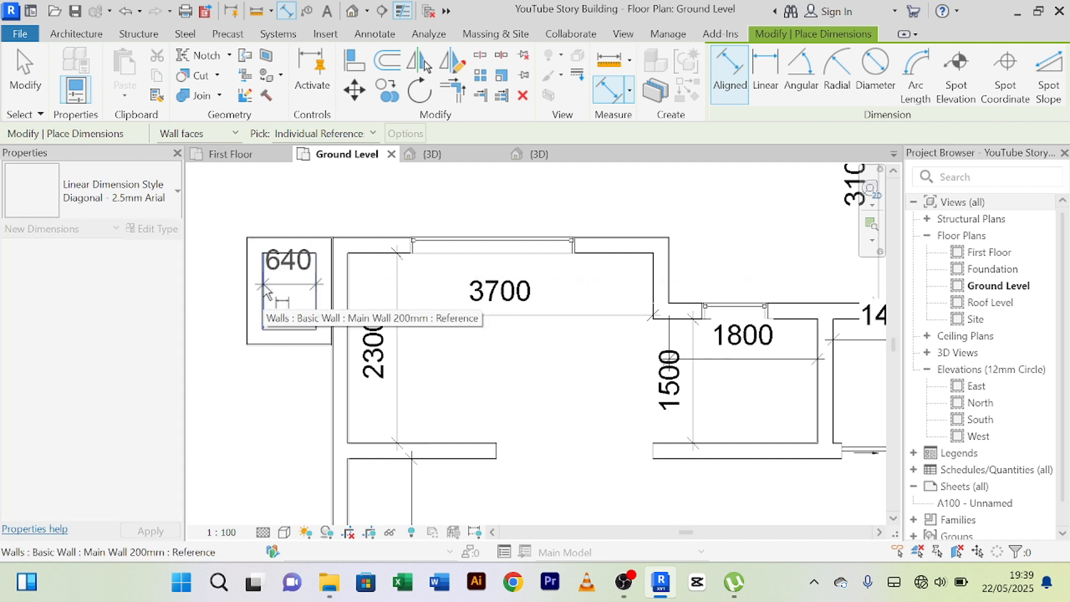
pyautogui.click(286, 279)
pyautogui.rightClick(289, 212)
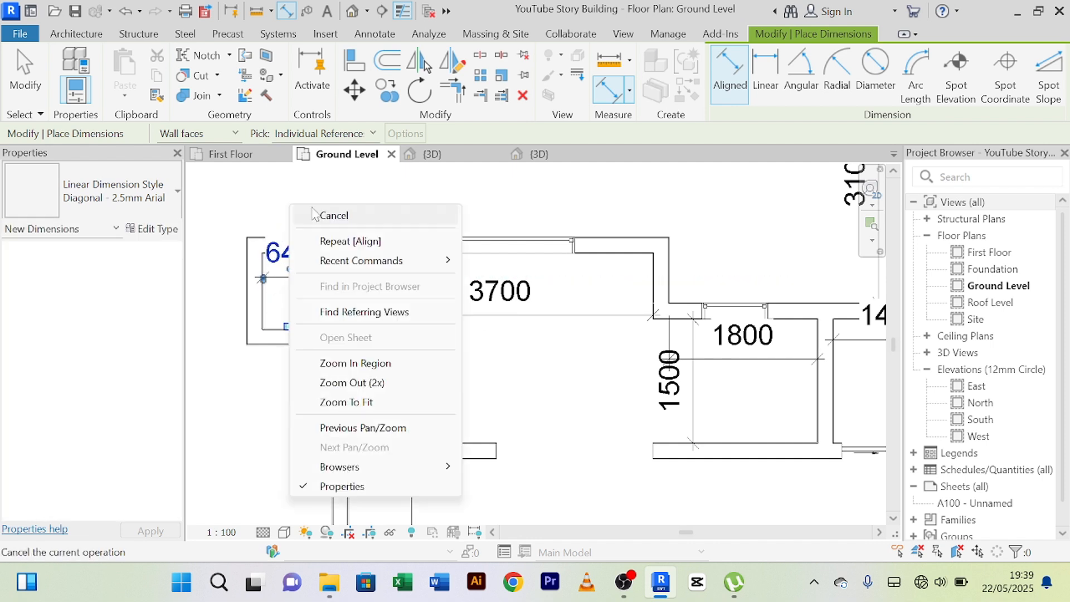
pyautogui.click(317, 215)
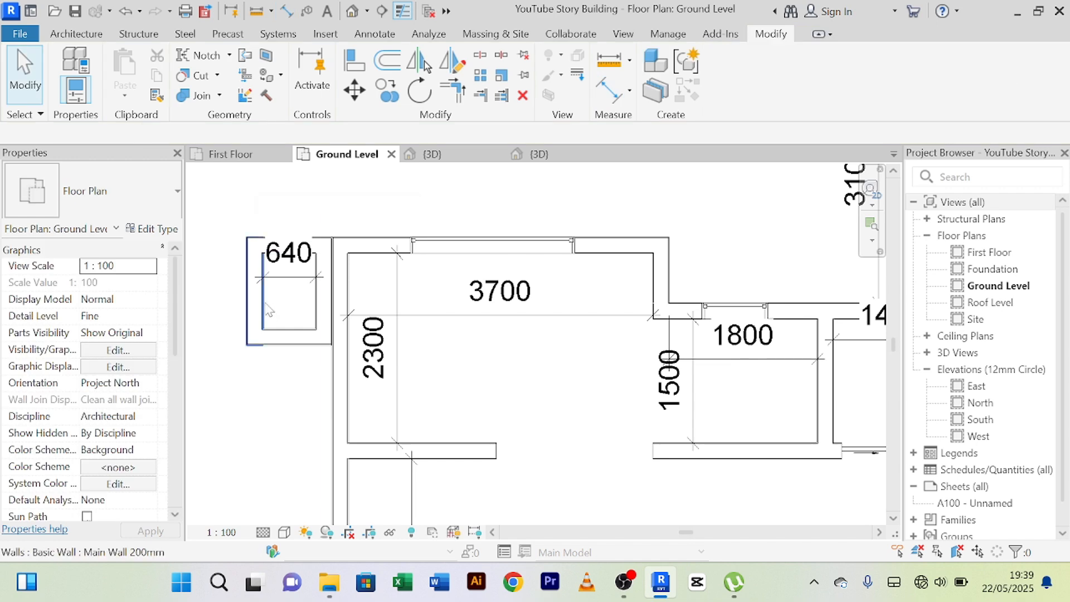
# Set the enclosure's inner width to 350 by moving its west wall, and delete the width dimension.
pyautogui.click(254, 295)
pyautogui.scroll(3, 272, 273)
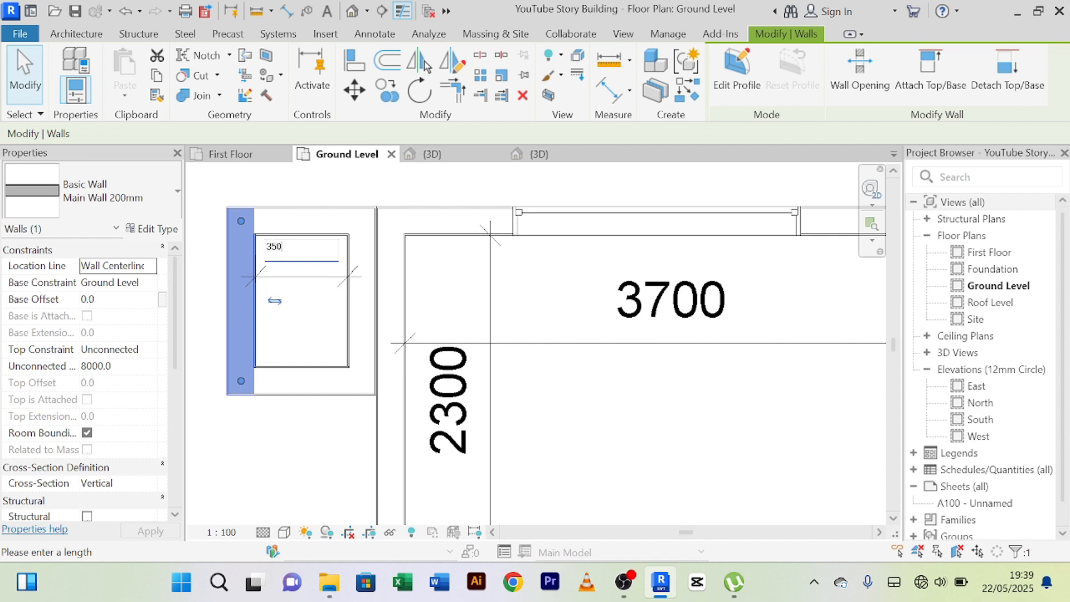
pyautogui.press('Return')
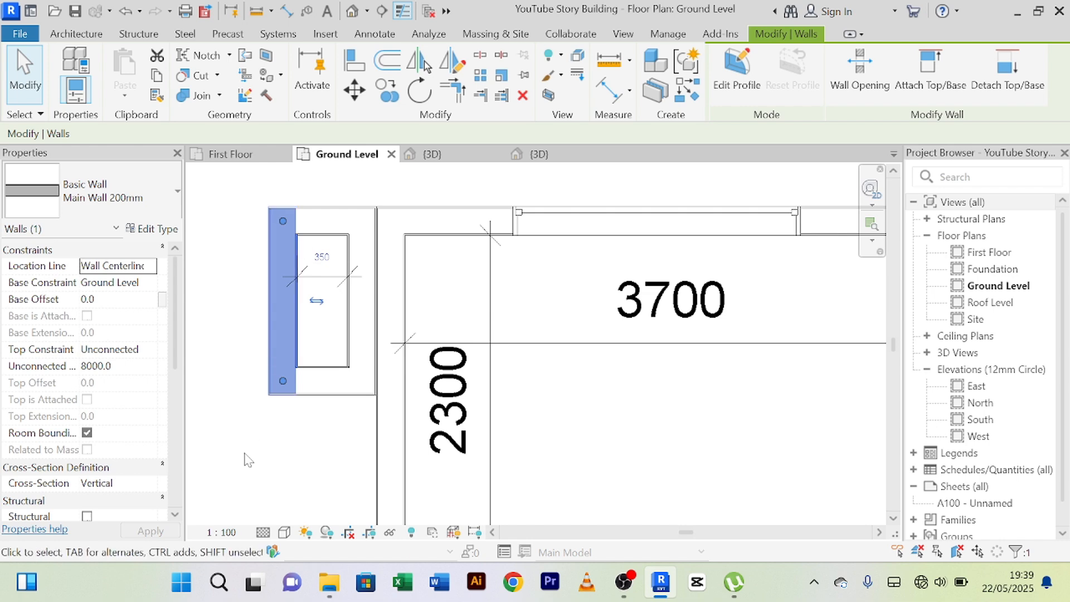
pyautogui.click(327, 351)
pyautogui.click(321, 278)
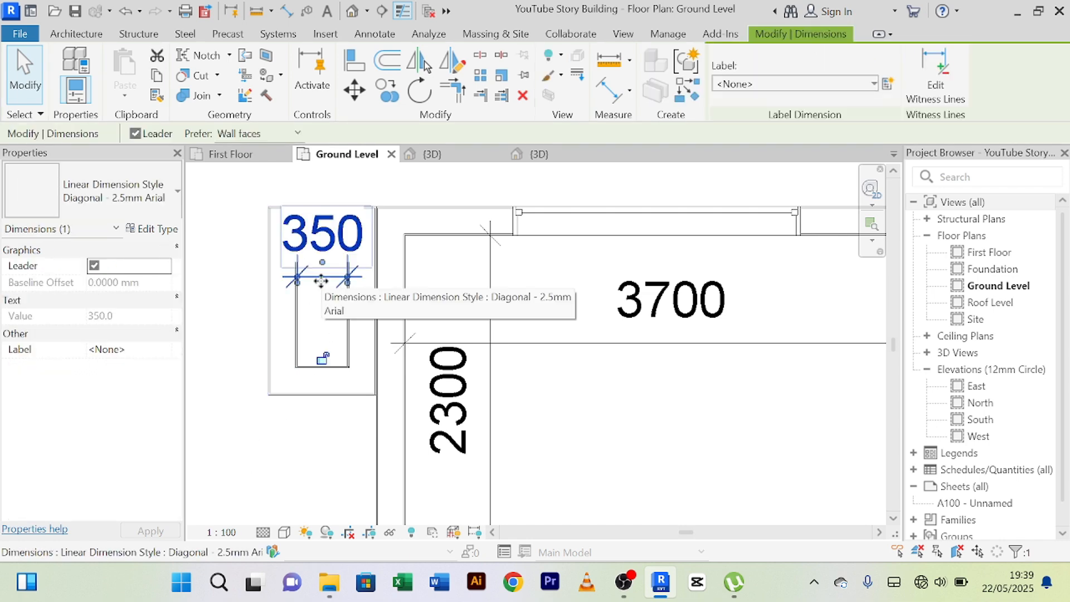
pyautogui.press('Delete')
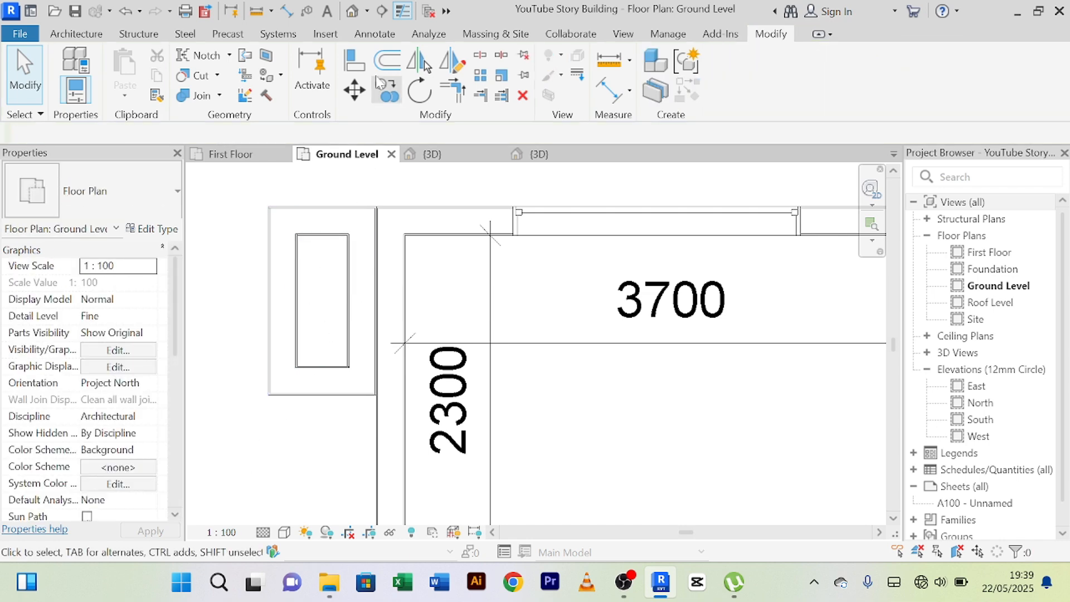
# Add an aligned dimension along the enclosure's inner length between its north and south walls.
pyautogui.click(607, 92)
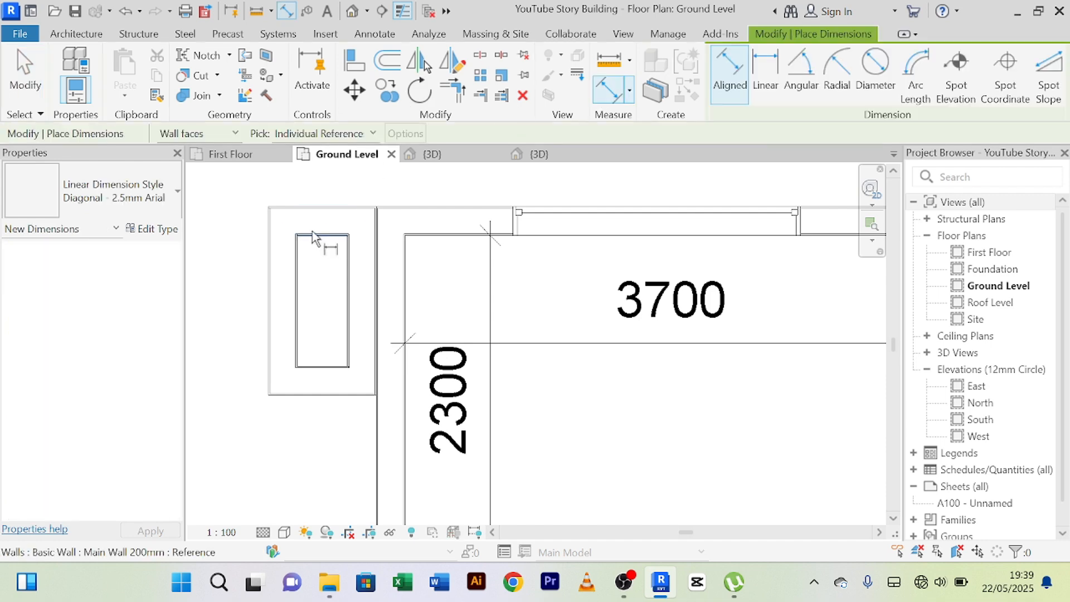
pyautogui.click(320, 242)
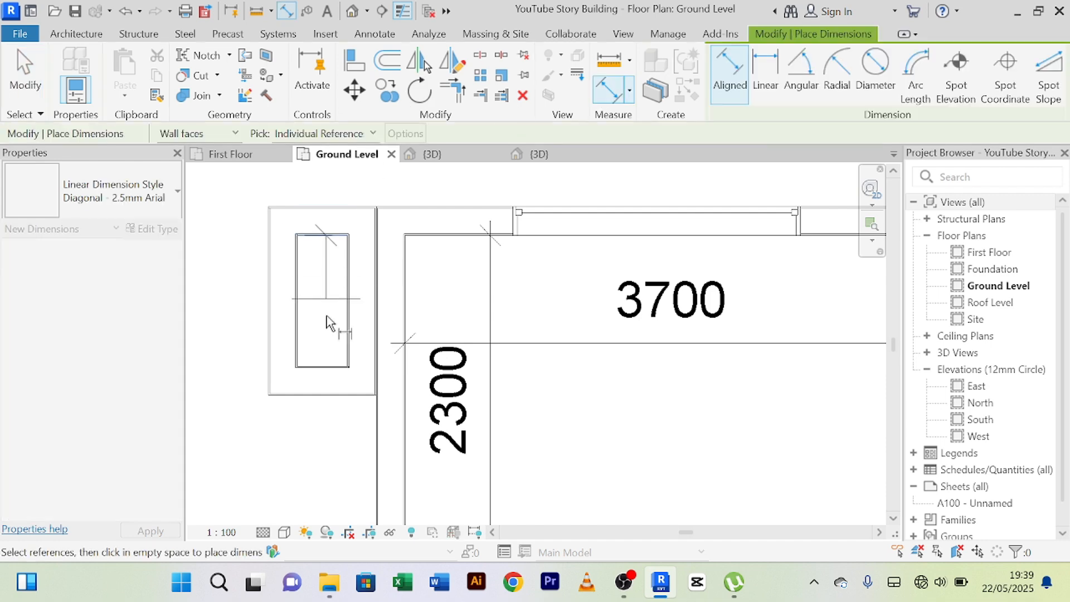
pyautogui.click(329, 367)
pyautogui.click(326, 344)
pyautogui.rightClick(233, 217)
pyautogui.click(243, 225)
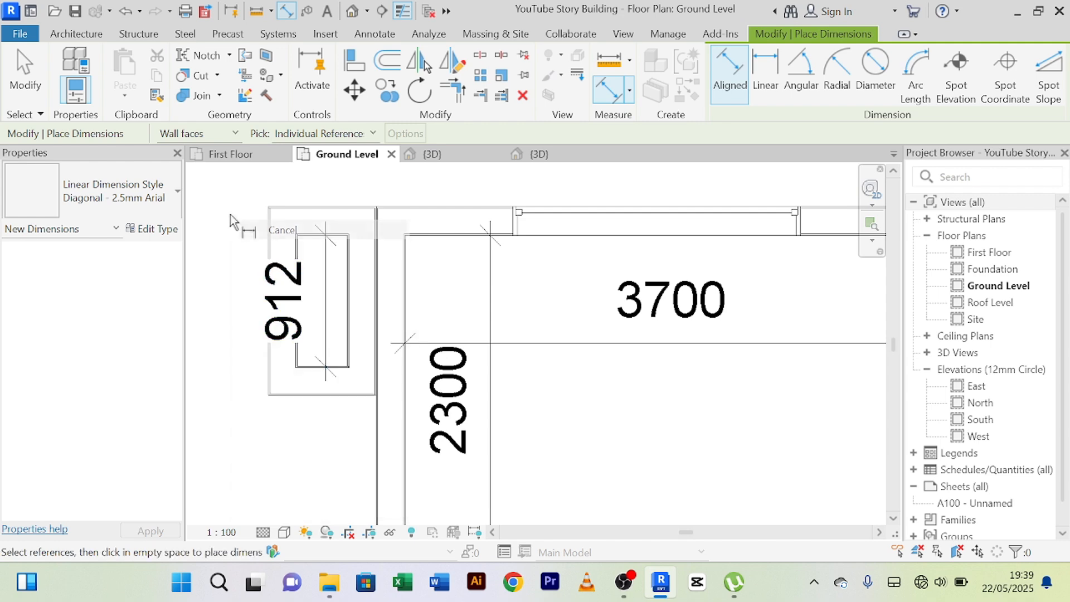
pyautogui.rightClick(229, 215)
pyautogui.click(240, 229)
pyautogui.rightClick(211, 211)
pyautogui.click(219, 224)
pyautogui.rightClick(216, 213)
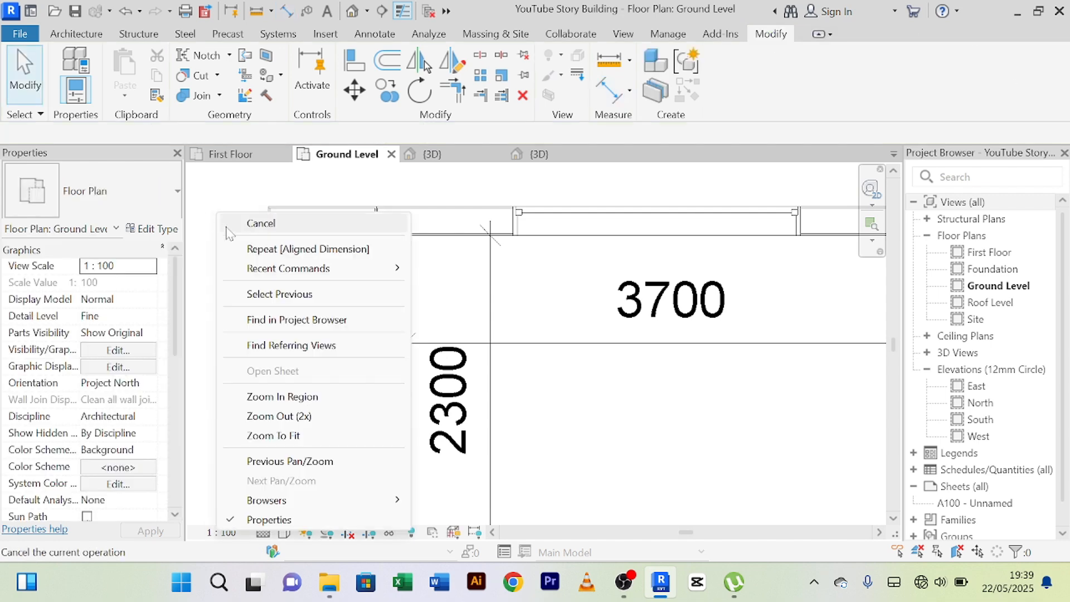
pyautogui.click(226, 227)
# Set the enclosure's inner length to 1000 by moving its south wall, and delete the length dimension.
pyautogui.click(317, 396)
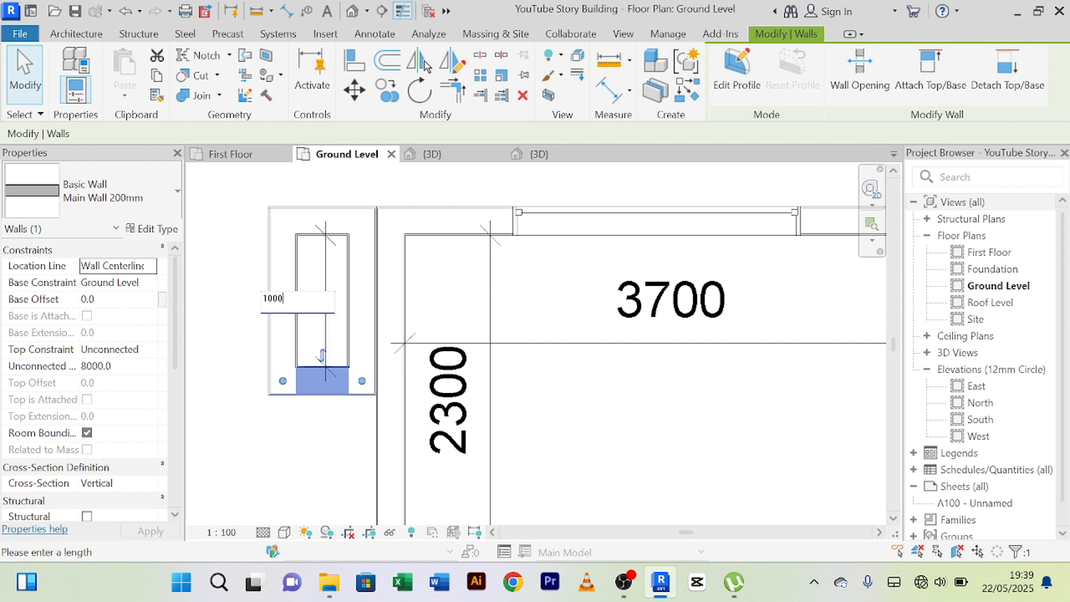
pyautogui.press('Return')
pyautogui.press('Escape')
pyautogui.scroll(-1, 273, 443)
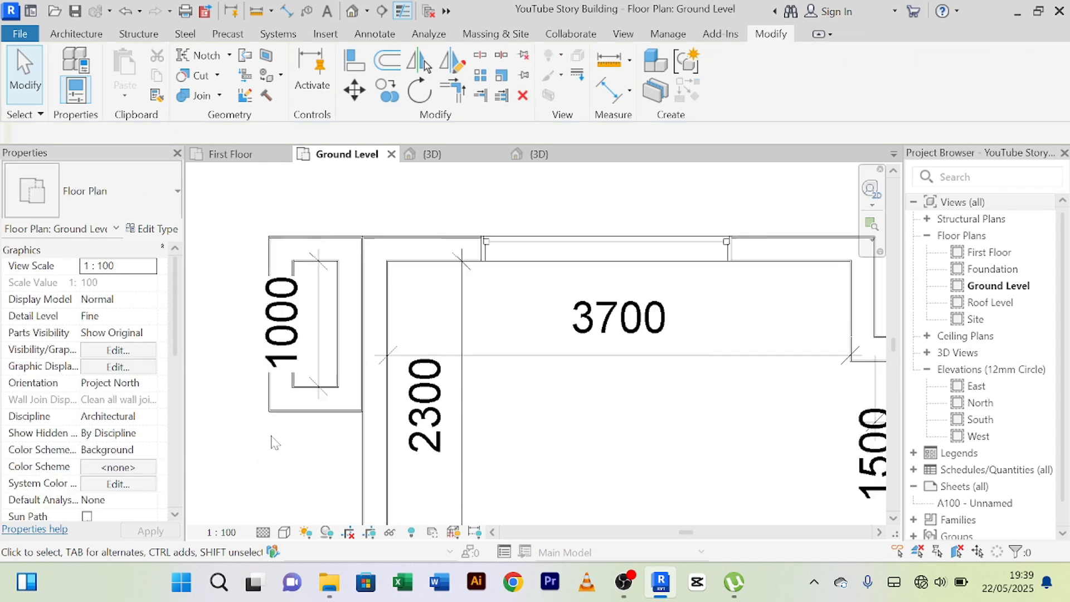
pyautogui.scroll(-3, 273, 444)
pyautogui.moveTo(281, 446); pyautogui.dragTo(290, 322, button='middle')
pyautogui.scroll(7, 301, 262)
pyautogui.scroll(-4, 309, 259)
pyautogui.moveTo(321, 280); pyautogui.dragTo(328, 319, button='middle')
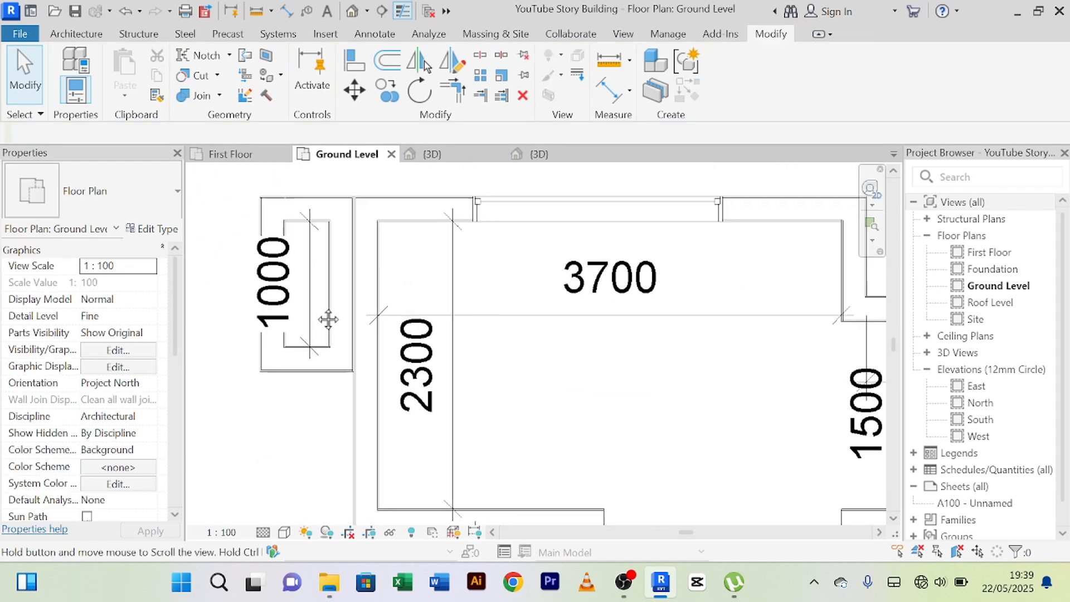
pyautogui.scroll(2, 320, 332)
pyautogui.click(313, 339)
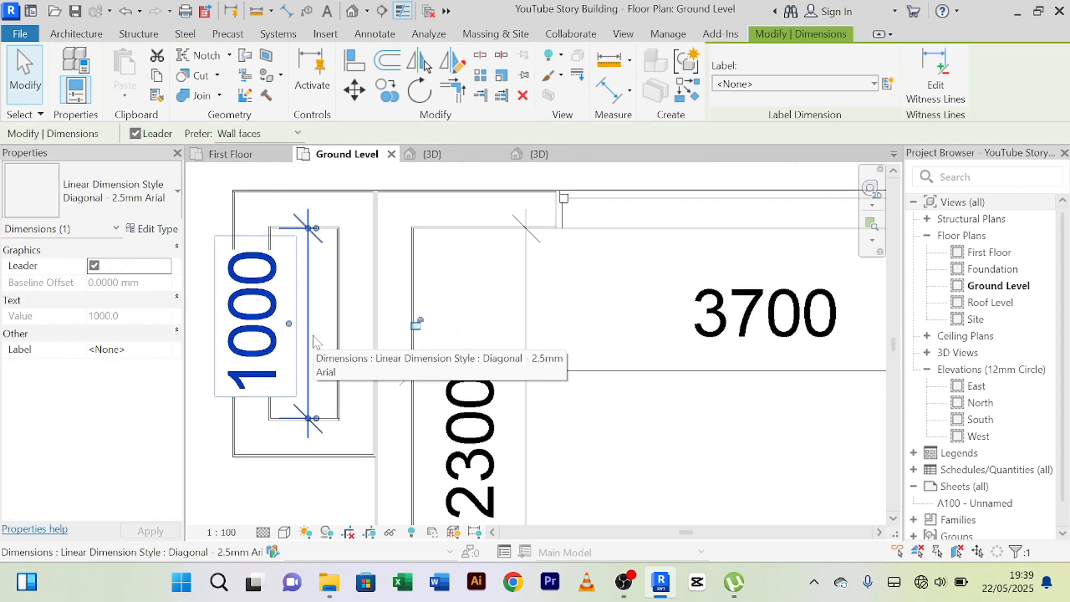
pyautogui.press('Delete')
# Examine the relocated northwest corner enclosure from above in the 3D view, checking how it meets the roof parapet.
pyautogui.scroll(-3, 312, 337)
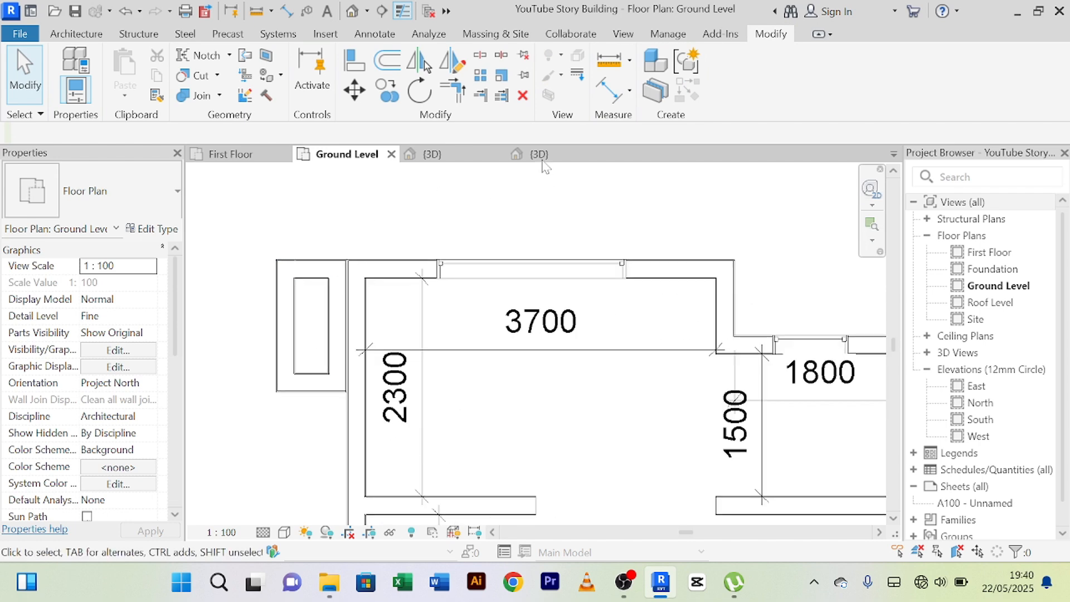
pyautogui.click(440, 154)
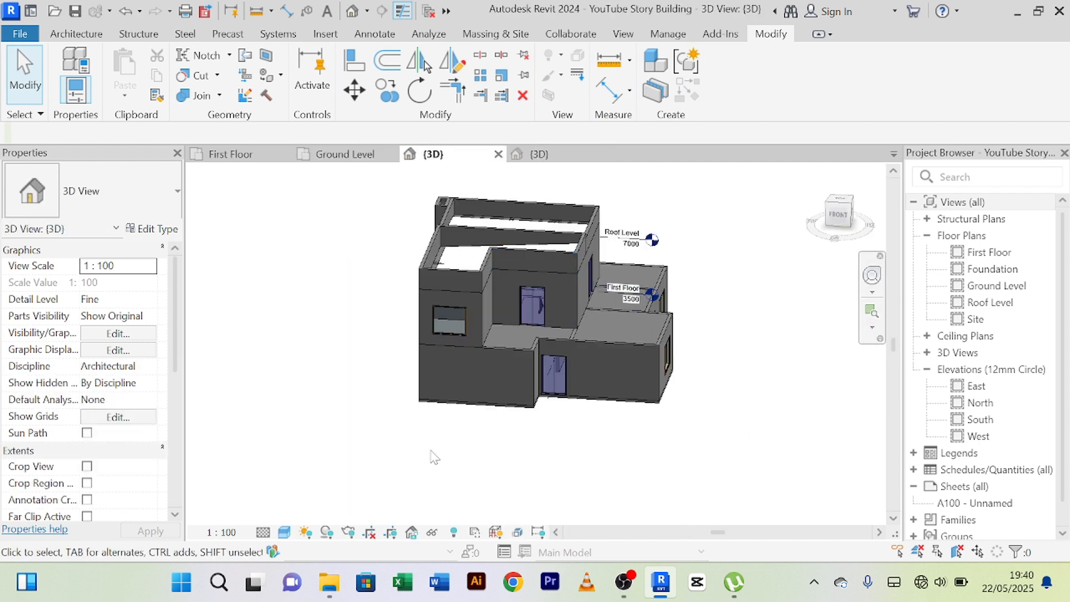
pyautogui.keyDown('shift'); pyautogui.moveTo(435, 457); pyautogui.dragTo(705, 470, button='middle'); pyautogui.keyUp('shift')
pyautogui.scroll(5, 621, 365)
pyautogui.keyDown('shift'); pyautogui.moveTo(693, 399); pyautogui.dragTo(612, 353, button='middle'); pyautogui.keyUp('shift')
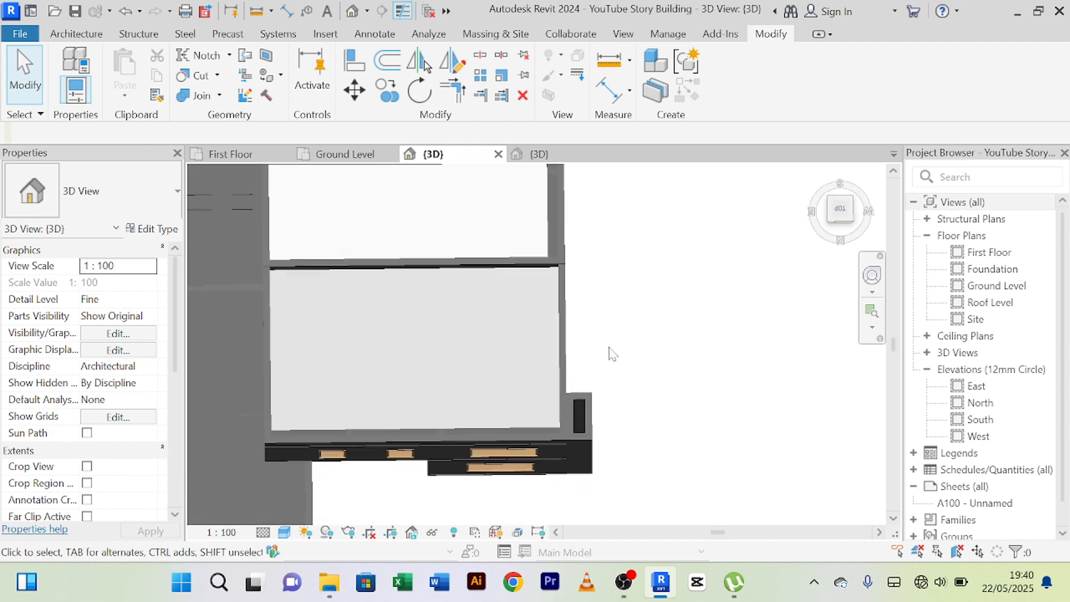
pyautogui.scroll(4, 612, 353)
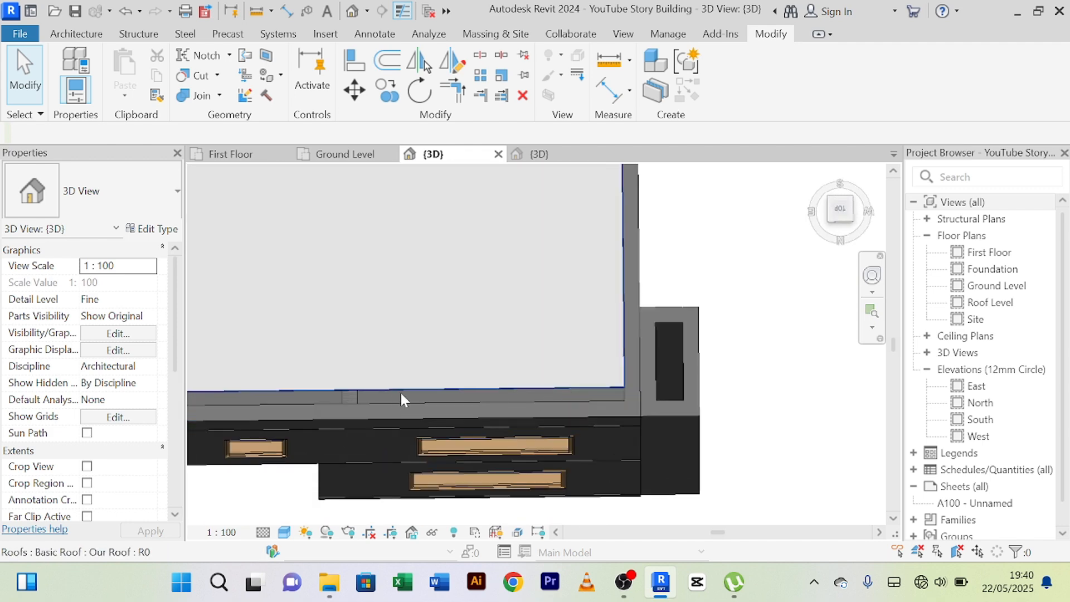
# Examine the northwest corner enclosure in the 3D view, from its roof junction down to its base.
pyautogui.keyDown('shift'); pyautogui.moveTo(663, 348); pyautogui.dragTo(701, 363, button='middle'); pyautogui.keyUp('shift')
pyautogui.scroll(-2, 671, 406)
pyautogui.keyDown('shift'); pyautogui.moveTo(682, 410); pyautogui.dragTo(647, 389, button='middle'); pyautogui.keyUp('shift')
pyautogui.scroll(2, 667, 444)
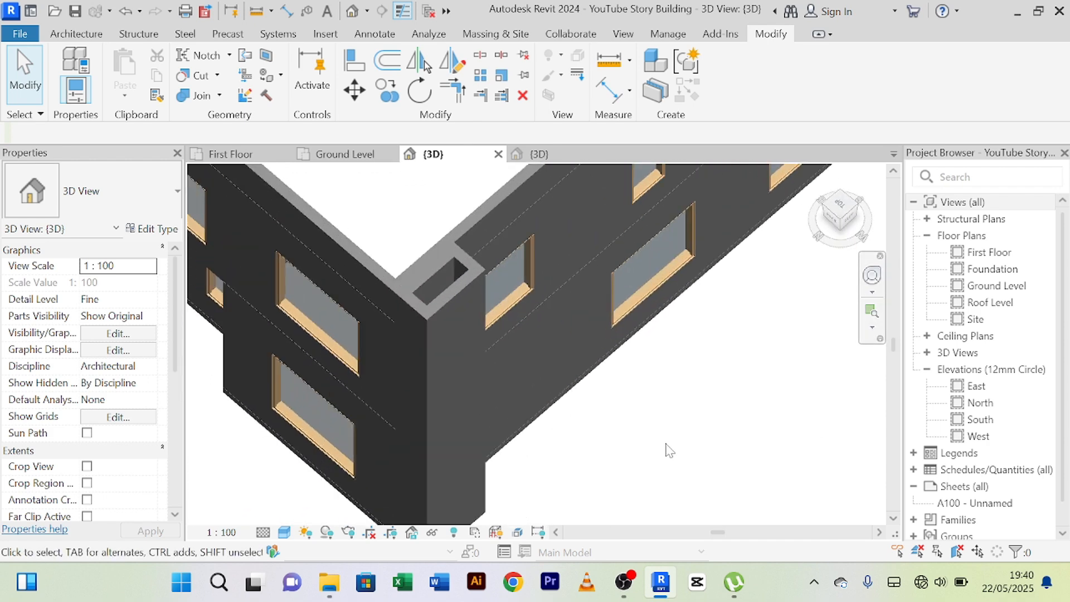
pyautogui.keyDown('shift'); pyautogui.moveTo(669, 451); pyautogui.dragTo(654, 411, button='middle'); pyautogui.keyUp('shift')
pyautogui.scroll(3, 686, 413)
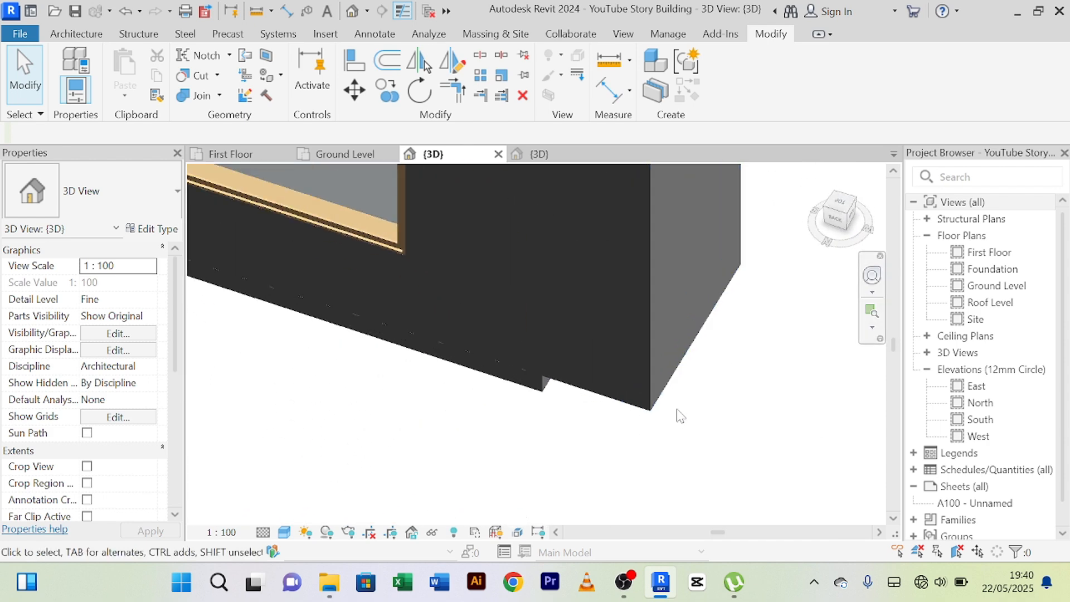
pyautogui.scroll(-2, 669, 421)
pyautogui.scroll(-2, 726, 411)
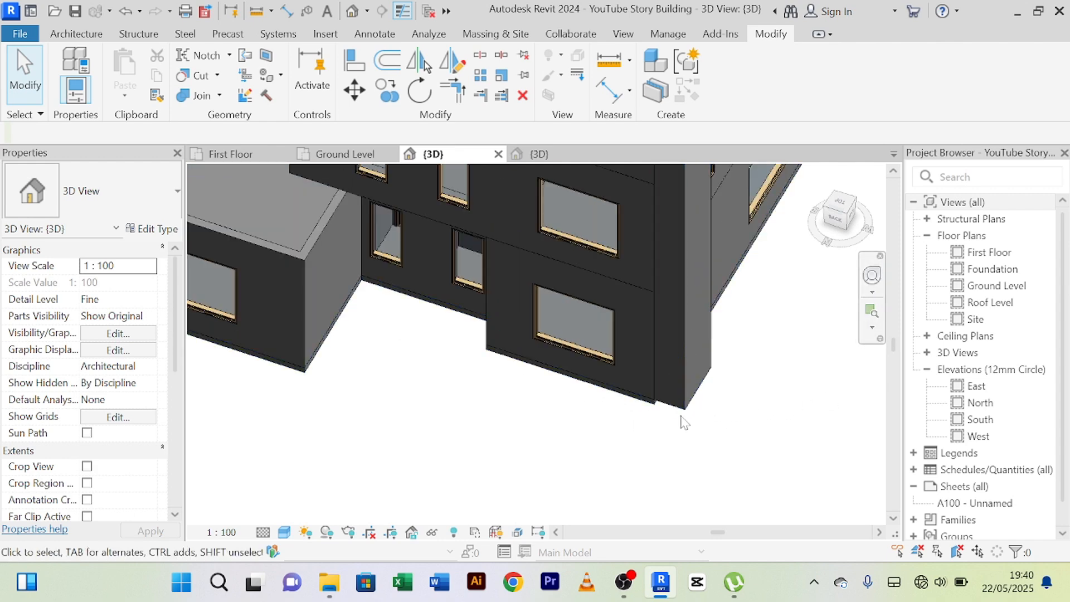
pyautogui.scroll(2, 691, 418)
pyautogui.scroll(-2, 708, 412)
# Orbit the 3D model to examine the building's south and west facades and the southwest corner.
pyautogui.keyDown('shift'); pyautogui.moveTo(714, 420); pyautogui.dragTo(561, 420, button='middle'); pyautogui.keyUp('shift')
pyautogui.scroll(-2, 690, 385)
pyautogui.scroll(-3, 545, 388)
pyautogui.keyDown('shift'); pyautogui.moveTo(562, 420); pyautogui.dragTo(519, 372, button='middle'); pyautogui.keyUp('shift')
pyautogui.scroll(2, 628, 326)
pyautogui.scroll(-2, 628, 330)
pyautogui.scroll(2, 524, 384)
pyautogui.scroll(-2, 539, 370)
pyautogui.scroll(3, 545, 440)
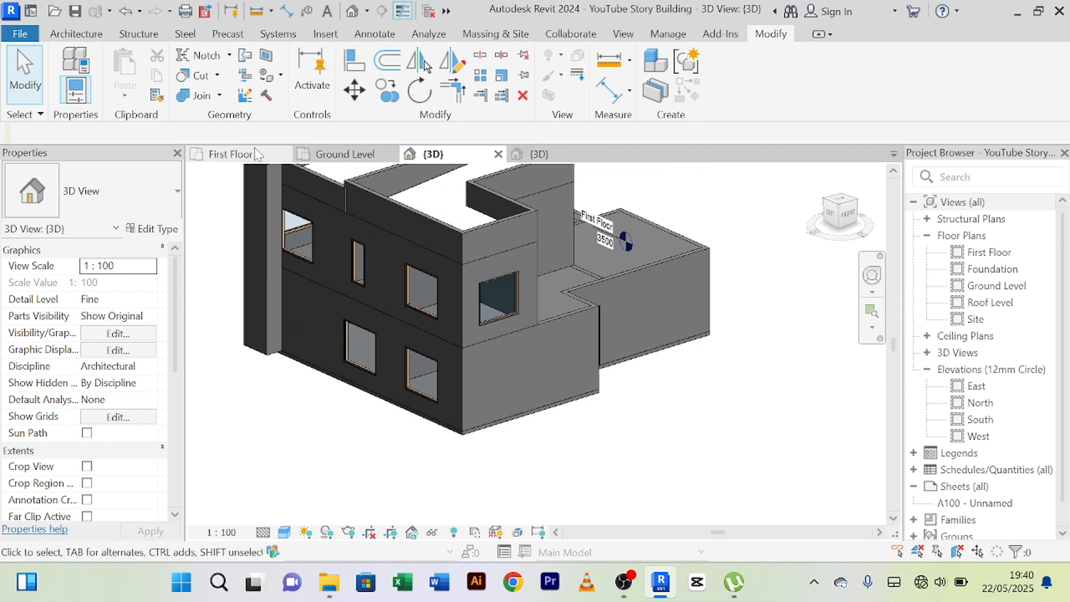
# Examine the southwest corner in the First Floor plan, including the exterior window in its south wall.
pyautogui.click(236, 159)
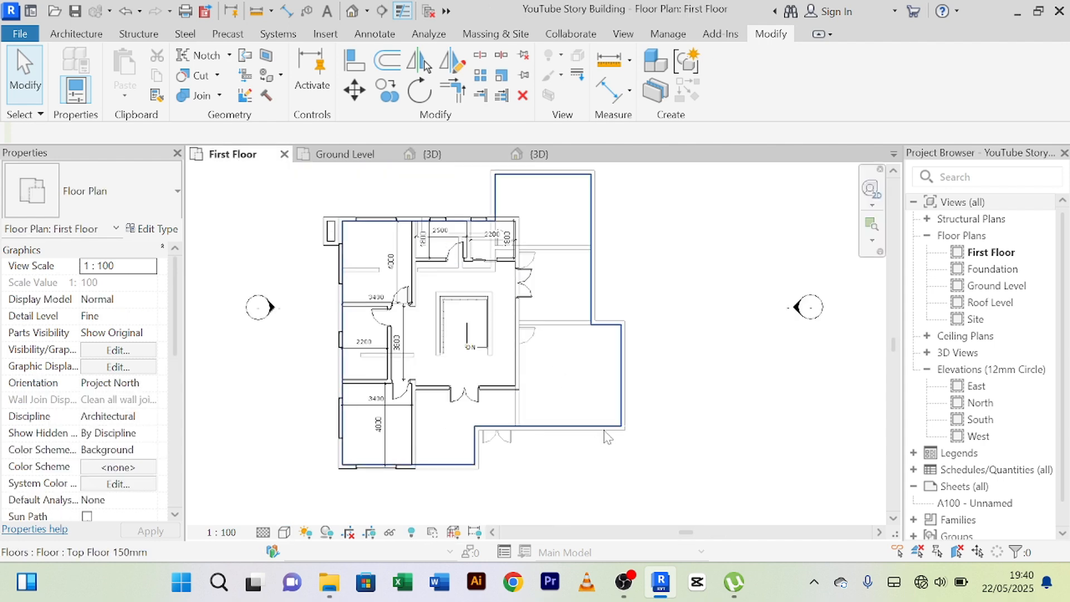
pyautogui.scroll(3, 427, 199)
pyautogui.scroll(-2, 436, 204)
pyautogui.moveTo(436, 204); pyautogui.dragTo(489, 190, button='middle')
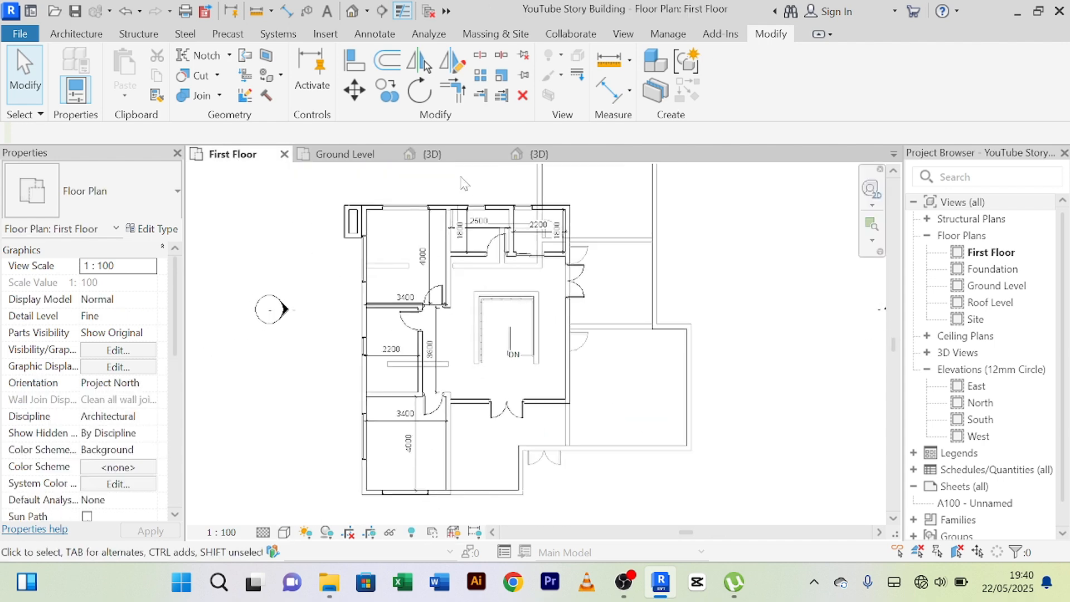
pyautogui.moveTo(476, 496); pyautogui.dragTo(511, 421, button='middle')
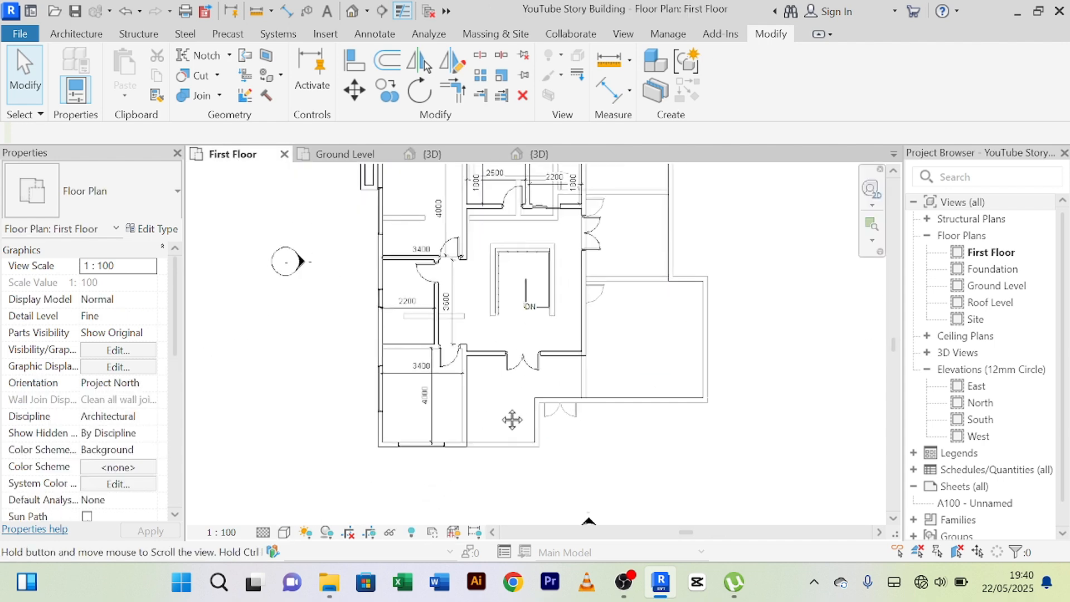
pyautogui.click(434, 448)
pyautogui.scroll(-2, 580, 454)
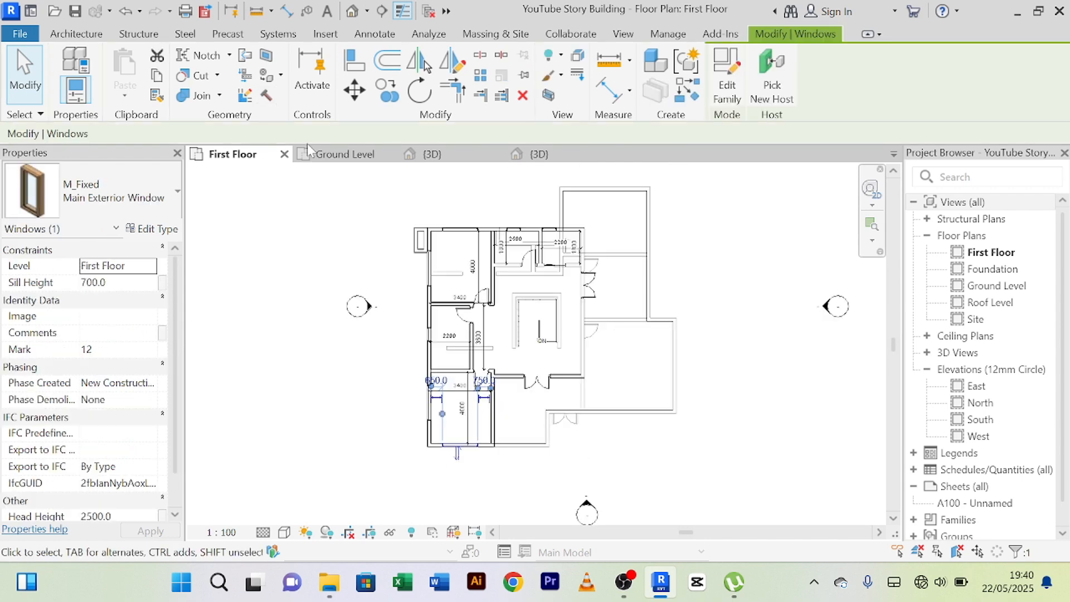
# Examine the Ground Level plan around the southwest corner room and compare it with the northwest enclosure.
pyautogui.click(340, 156)
pyautogui.scroll(2, 478, 411)
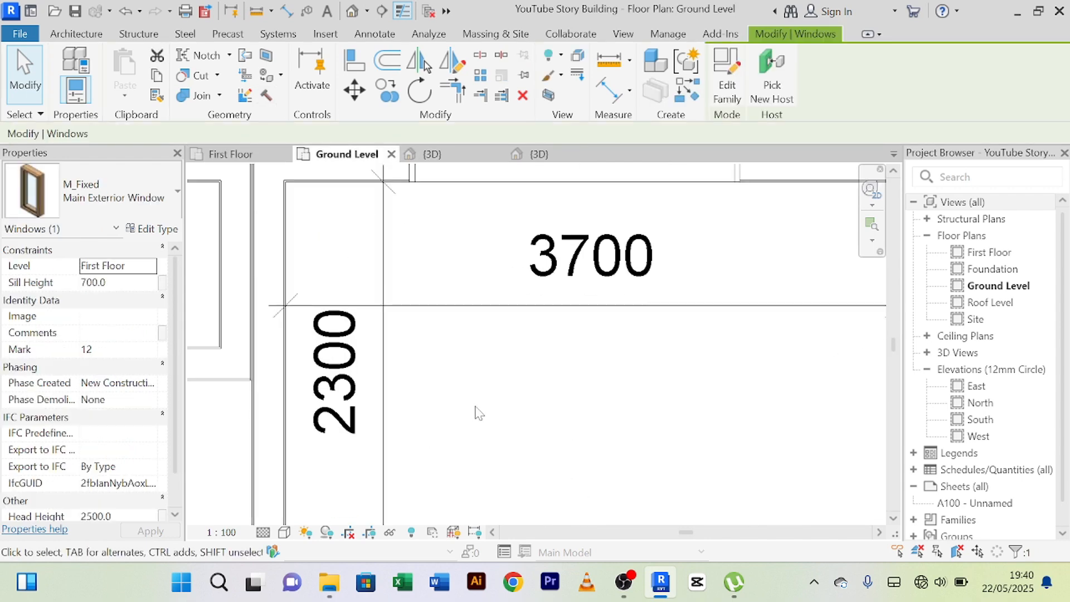
pyautogui.scroll(-4, 512, 421)
pyautogui.moveTo(512, 420); pyautogui.dragTo(444, 181, button='middle')
pyautogui.scroll(-3, 465, 276)
pyautogui.moveTo(475, 284); pyautogui.dragTo(469, 250, button='middle')
pyautogui.scroll(2, 449, 413)
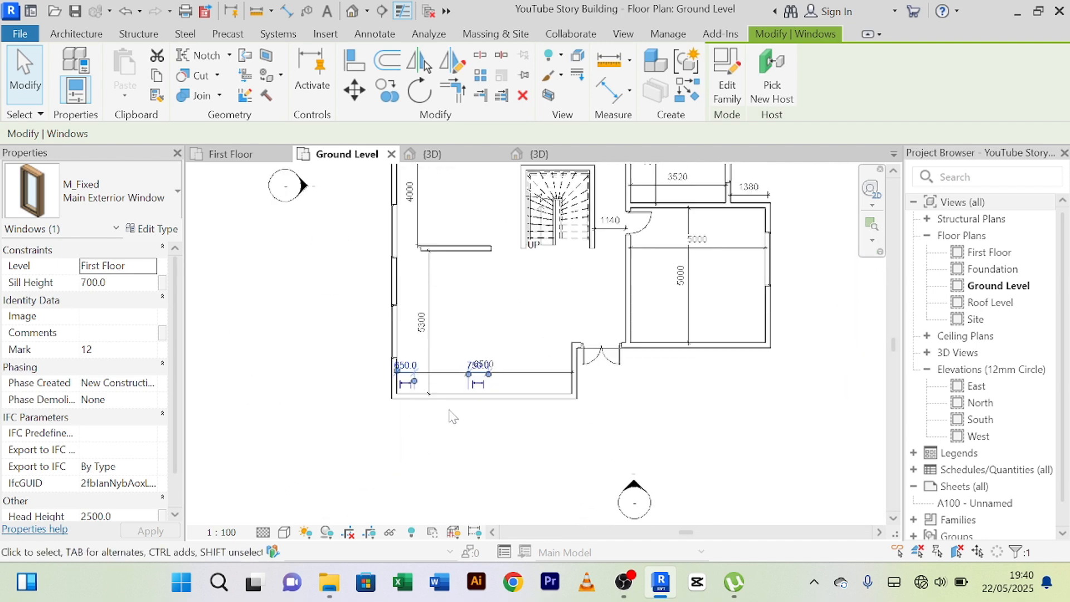
pyautogui.click(348, 357)
pyautogui.moveTo(422, 435); pyautogui.dragTo(436, 460, button='middle')
pyautogui.scroll(-2, 416, 442)
pyautogui.scroll(-1, 392, 247)
pyautogui.moveTo(393, 248); pyautogui.dragTo(393, 354, button='middle')
pyautogui.moveTo(457, 518); pyautogui.dragTo(439, 485, button='middle')
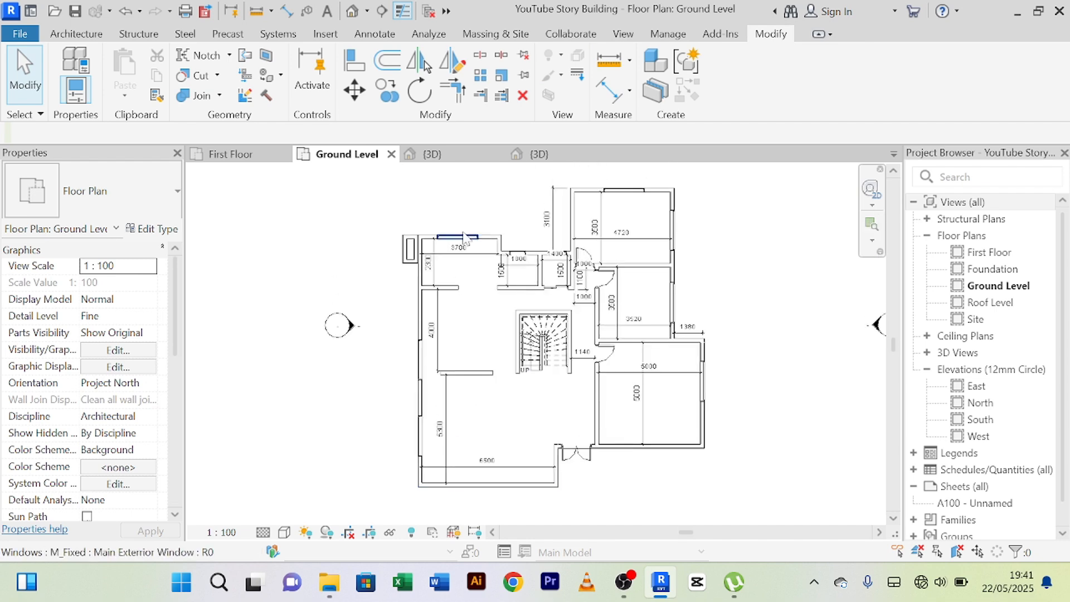
# Copy the northwest enclosure's four walls to a spot just south of the building's southwest corner.
pyautogui.scroll(3, 441, 212)
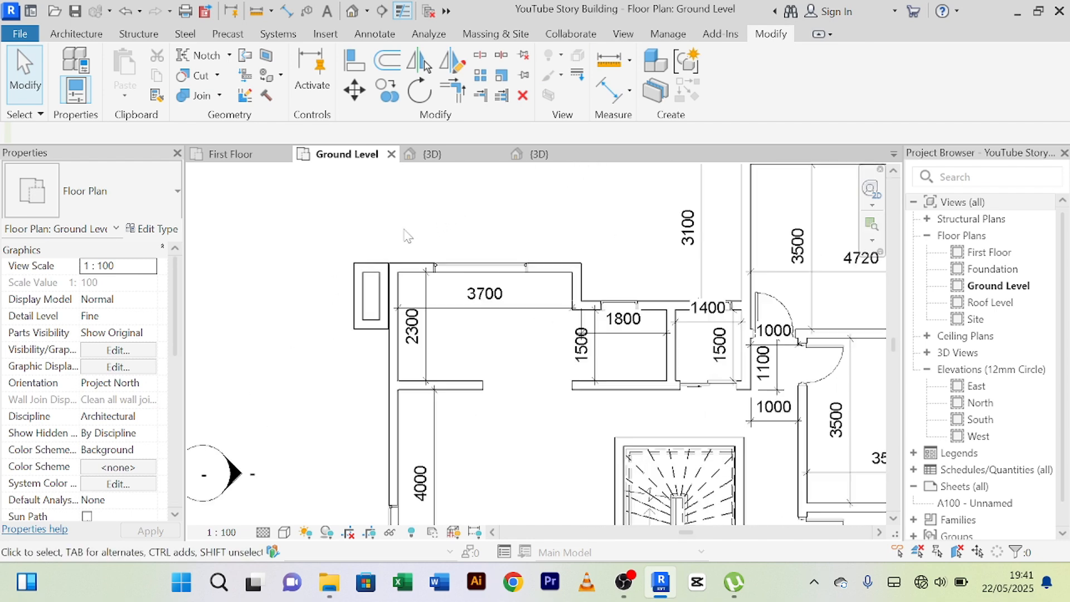
pyautogui.click(367, 329)
pyautogui.scroll(3, 365, 306)
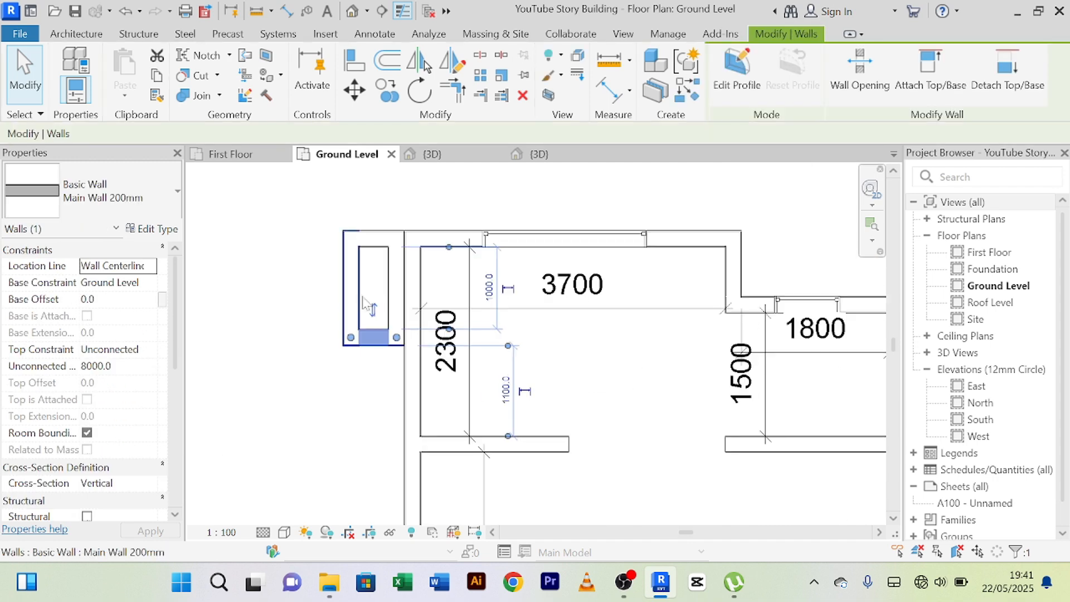
pyautogui.keyDown('ctrl'); pyautogui.click(353, 290); pyautogui.keyUp('ctrl')
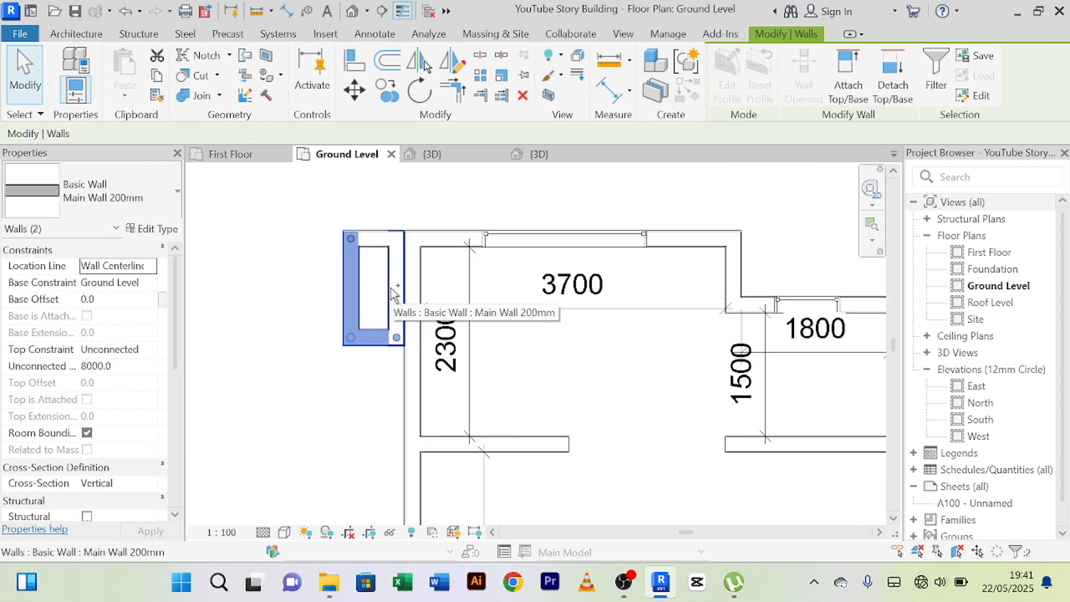
pyautogui.keyDown('ctrl'); pyautogui.click(391, 291); pyautogui.keyUp('ctrl')
pyautogui.keyDown('ctrl'); pyautogui.click(372, 240); pyautogui.keyUp('ctrl')
pyautogui.scroll(-2, 324, 370)
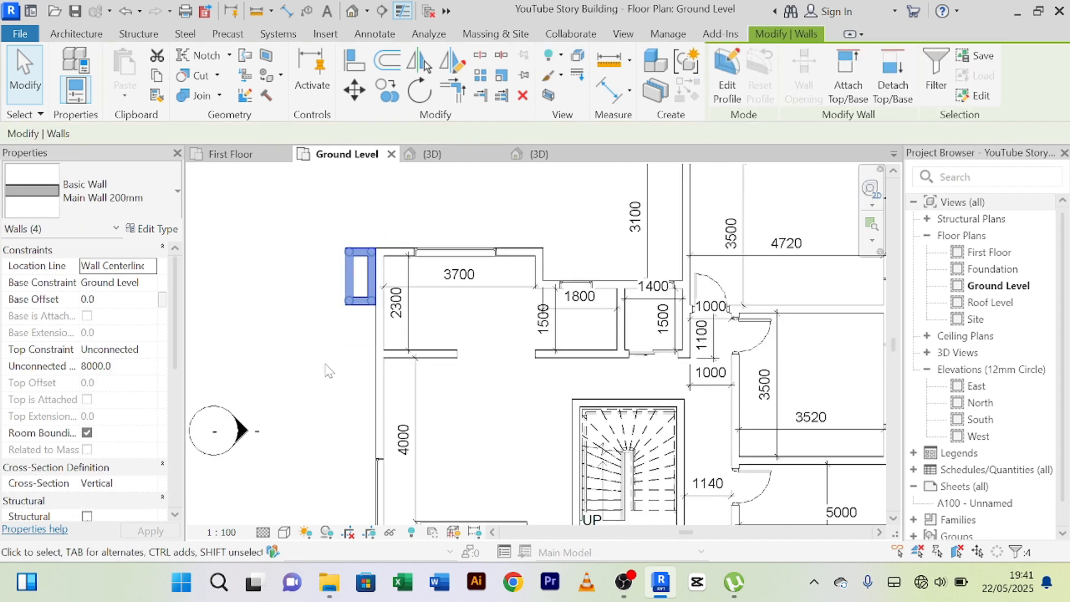
pyautogui.moveTo(325, 370); pyautogui.dragTo(335, 335, button='middle')
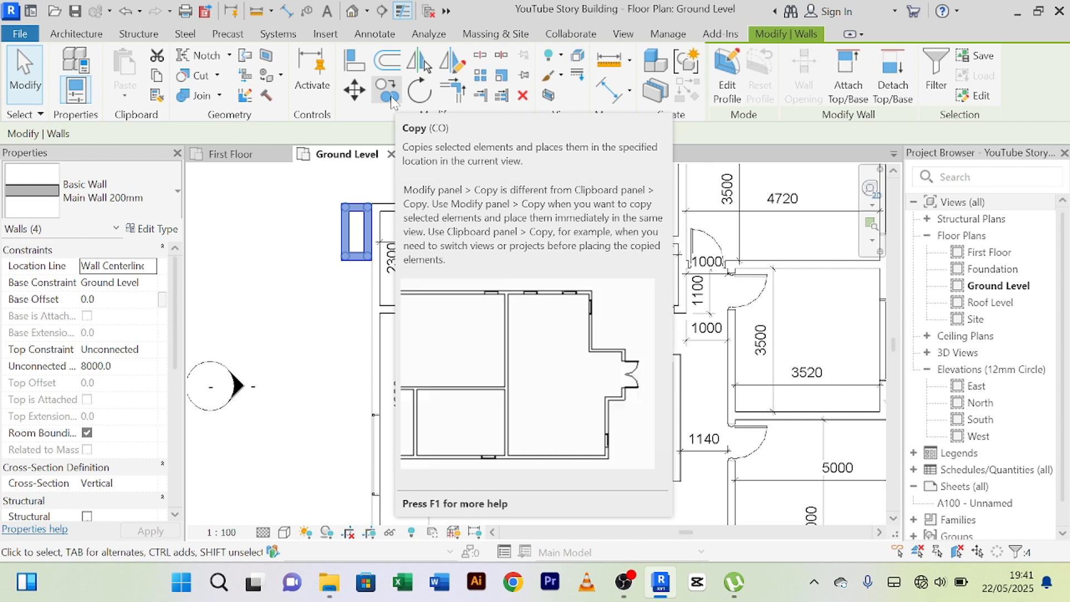
pyautogui.click(390, 98)
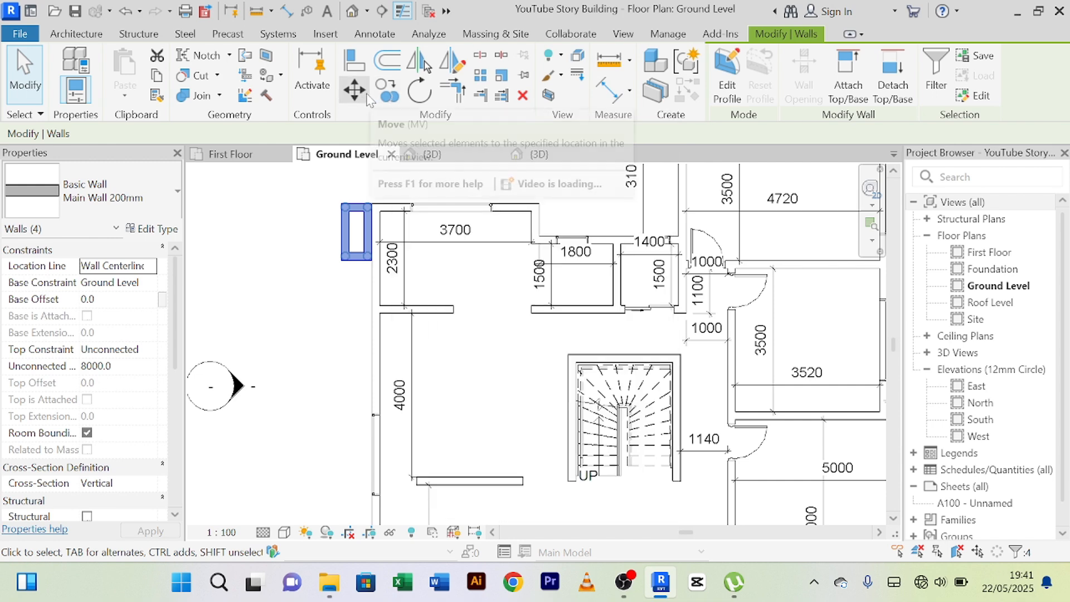
pyautogui.click(341, 270)
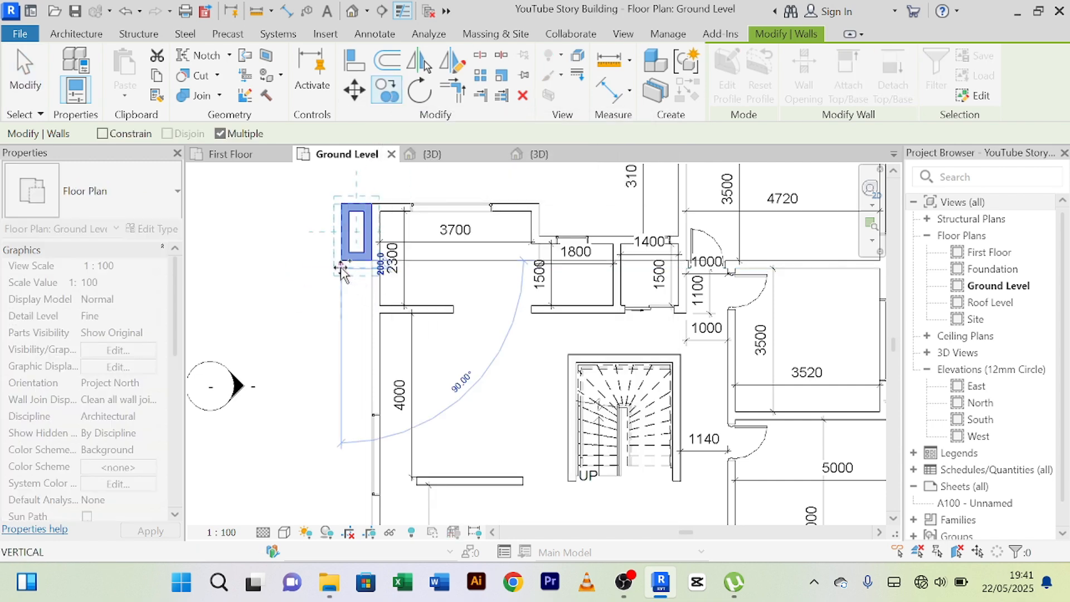
pyautogui.scroll(-3, 359, 393)
pyautogui.moveTo(370, 519); pyautogui.dragTo(419, 240, button='middle')
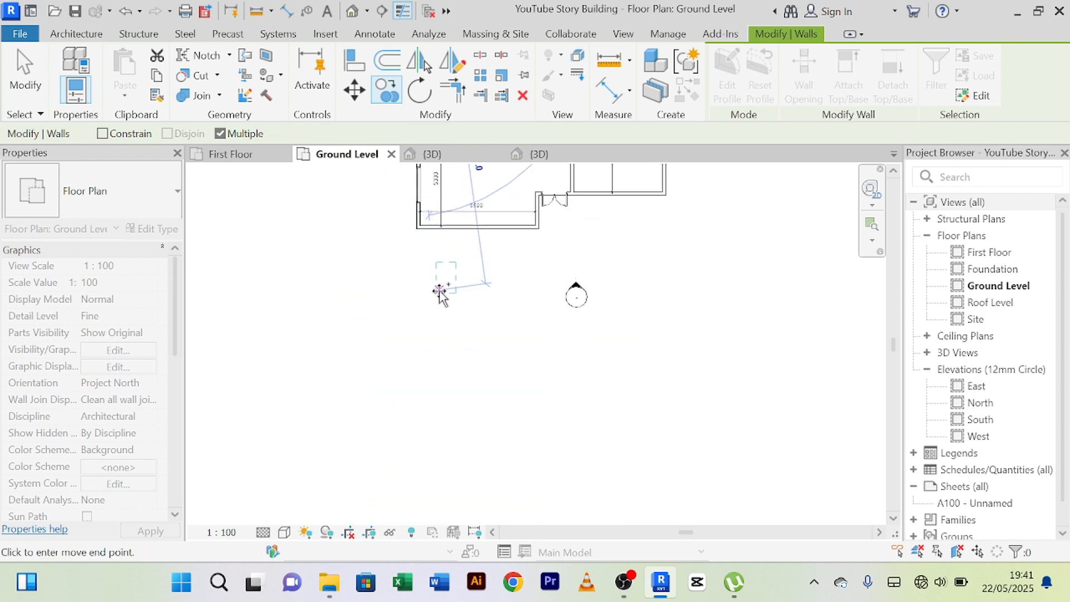
pyautogui.moveTo(437, 294); pyautogui.dragTo(433, 380, button='middle')
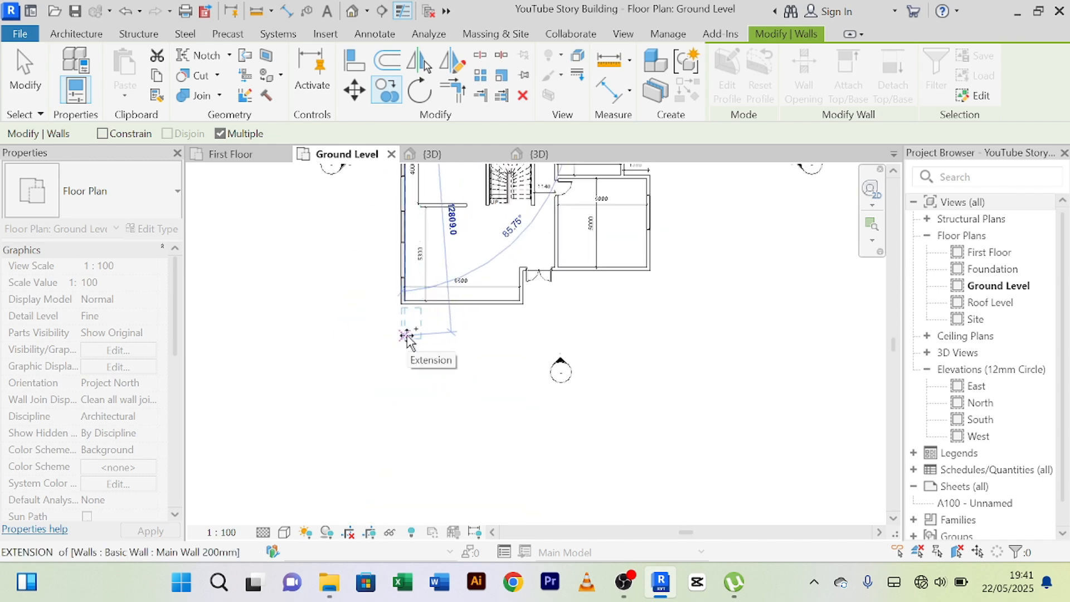
pyautogui.click(407, 335)
pyautogui.rightClick(336, 360)
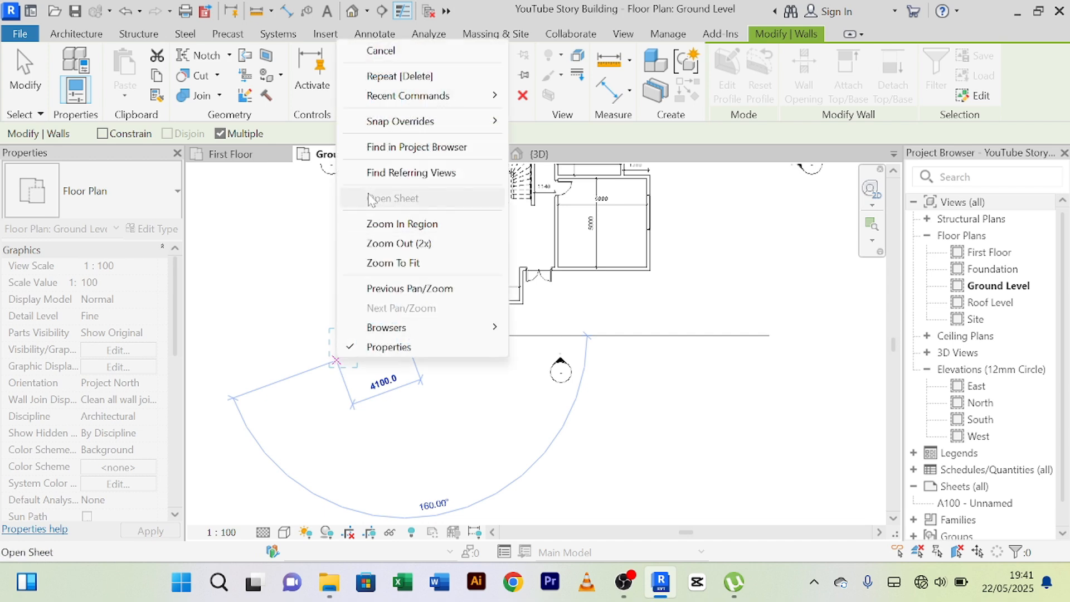
pyautogui.click(421, 55)
pyautogui.scroll(3, 415, 363)
pyautogui.scroll(-2, 416, 347)
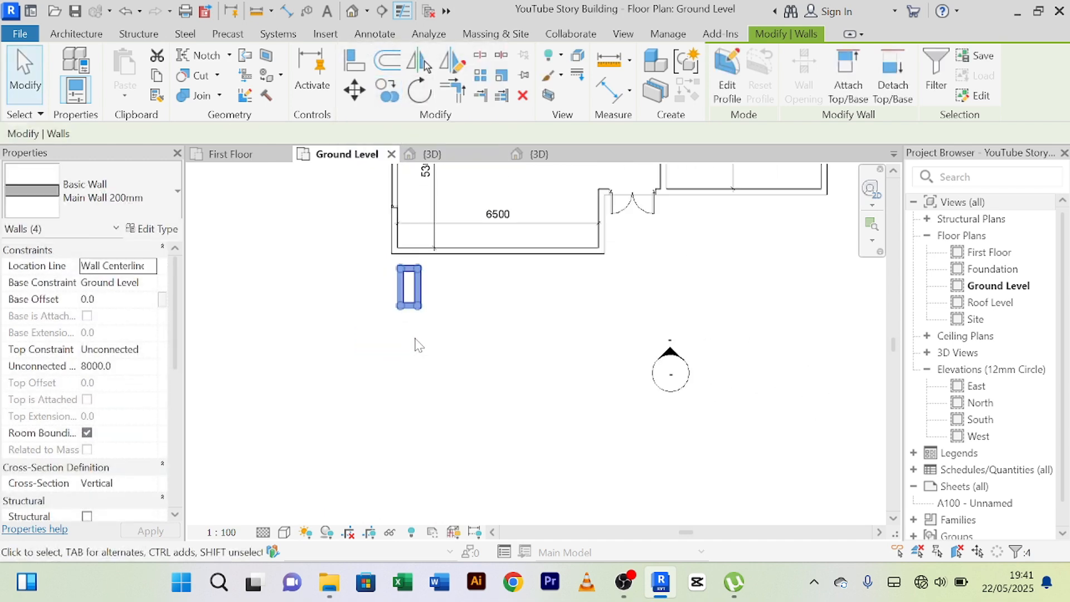
# Rotate the copied enclosure 90 degrees so its long side runs parallel to the south wall.
pyautogui.moveTo(416, 347); pyautogui.dragTo(430, 389, button='middle')
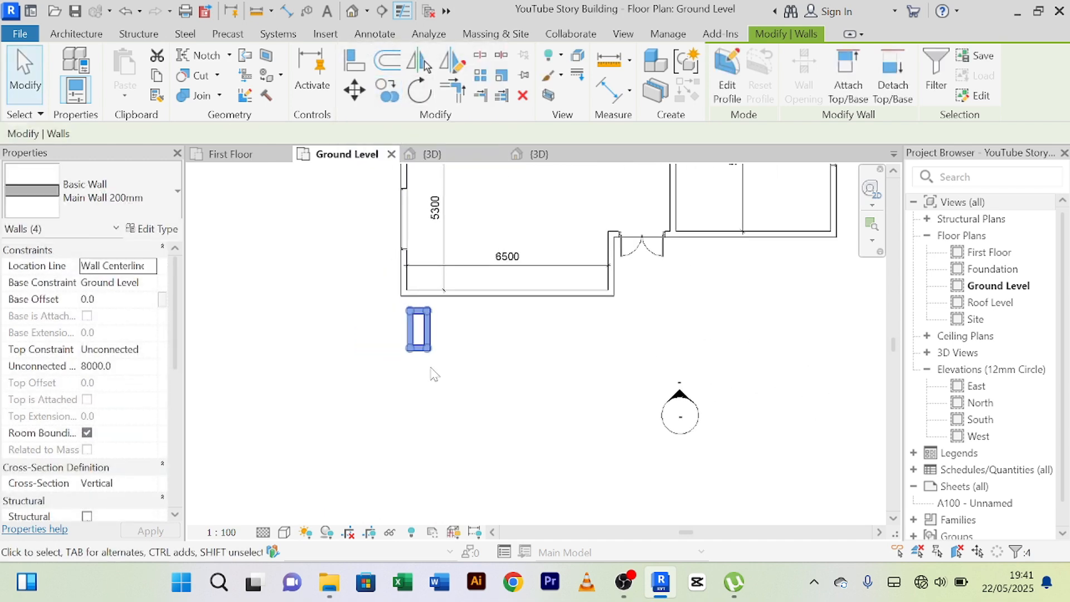
pyautogui.click(424, 99)
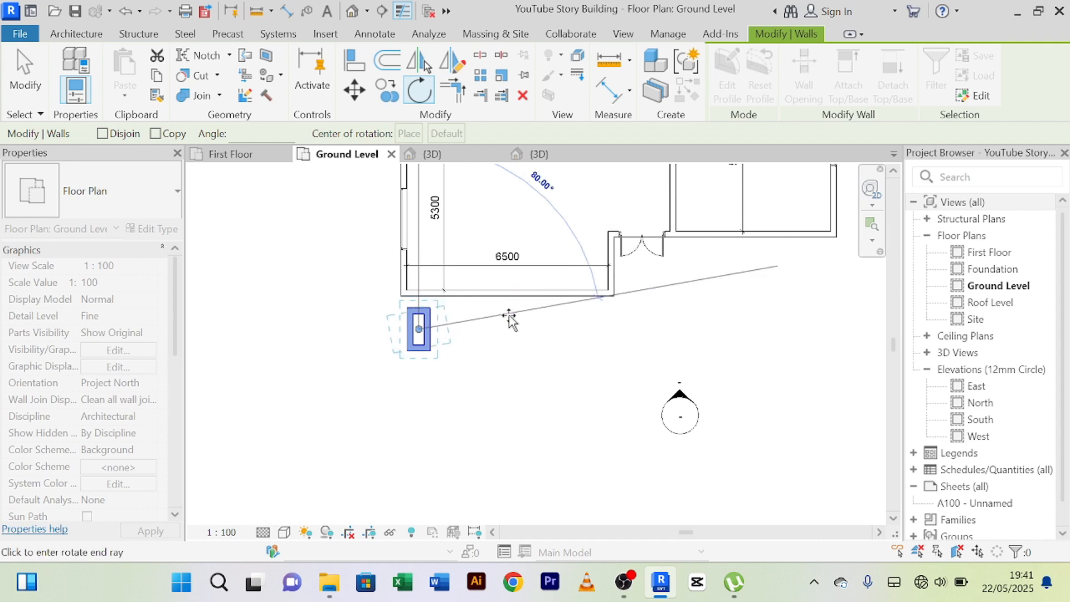
pyautogui.click(511, 333)
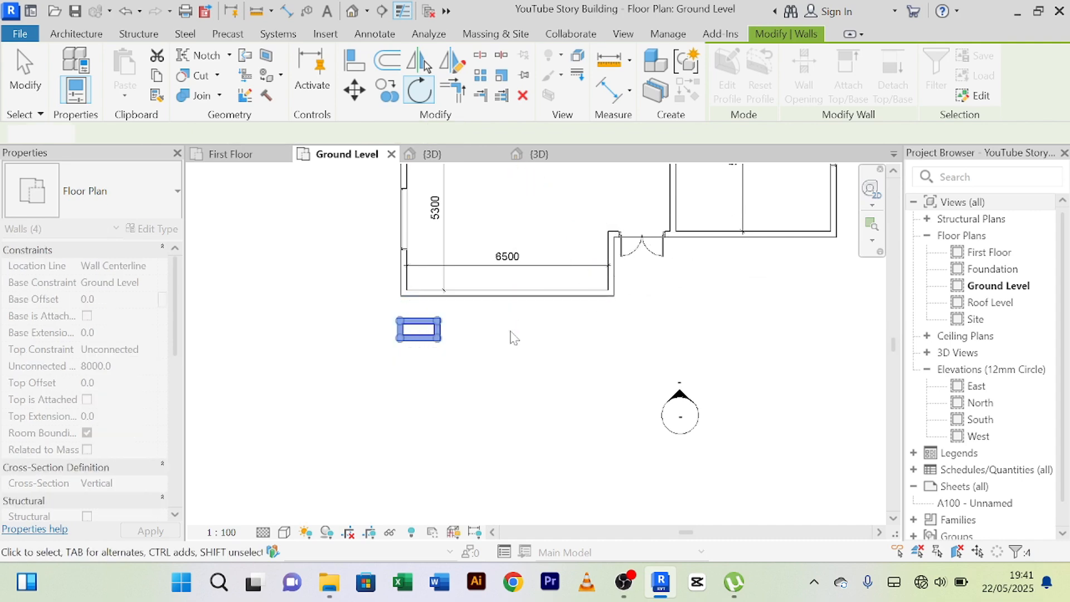
# Nudge the rotated enclosure close to the outside of the south wall at the southwest corner.
pyautogui.scroll(2, 463, 402)
pyautogui.moveTo(447, 390); pyautogui.dragTo(551, 473, button='middle')
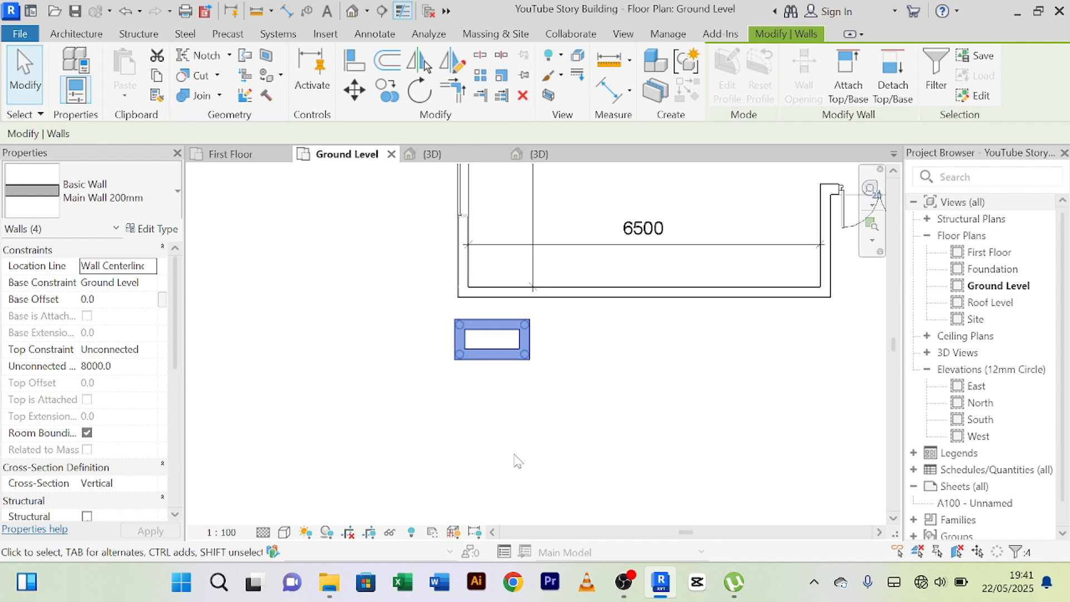
pyautogui.press('Up')
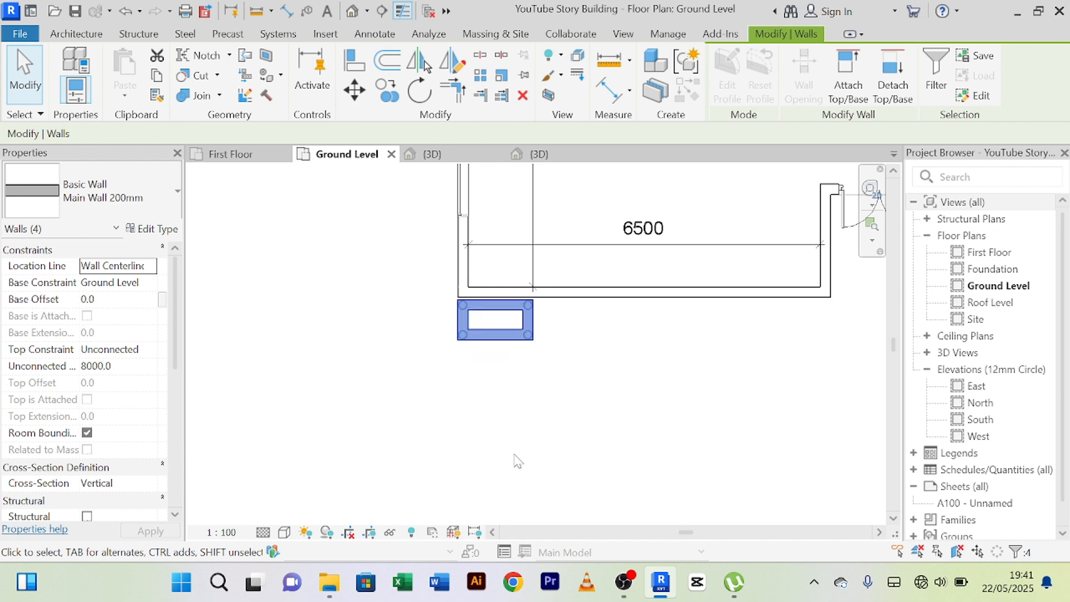
pyautogui.press('Up')
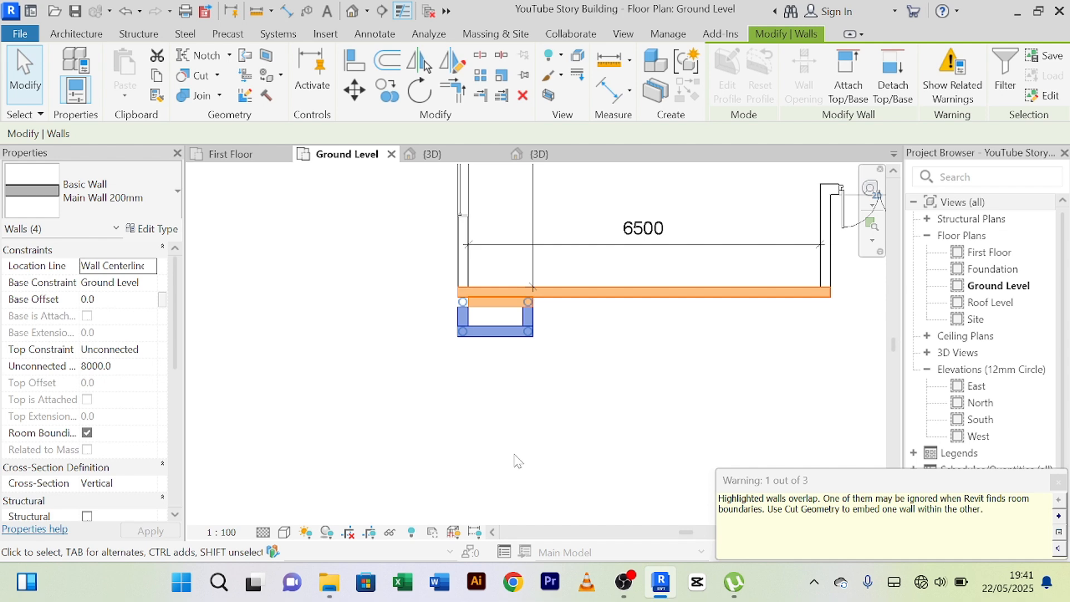
pyautogui.press('Escape')
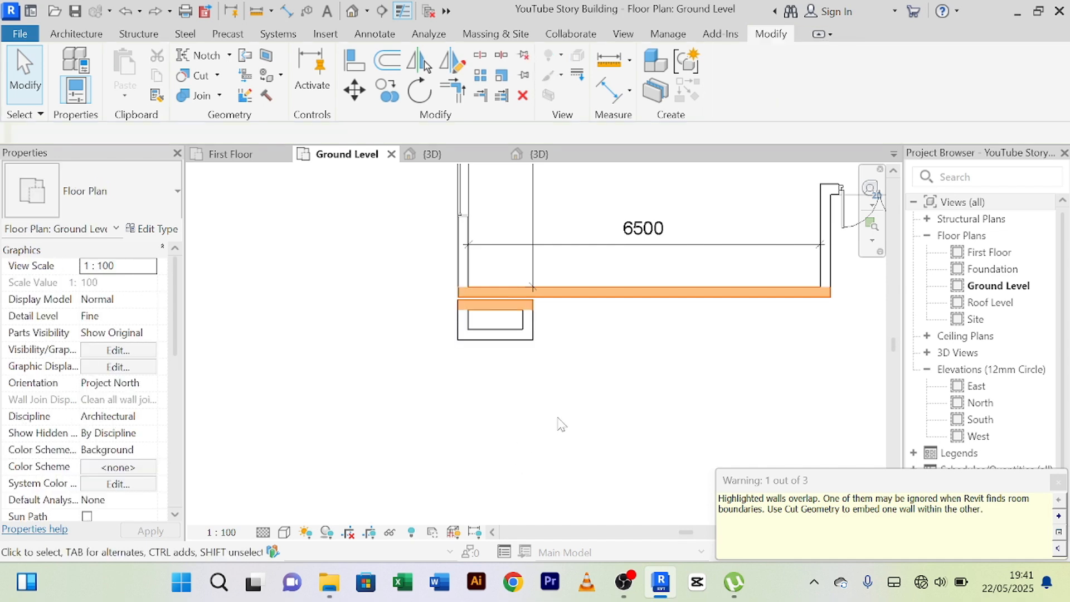
# Align the outer face of the enclosure's north wall with the outer face of the building's south wall.
pyautogui.scroll(5, 490, 368)
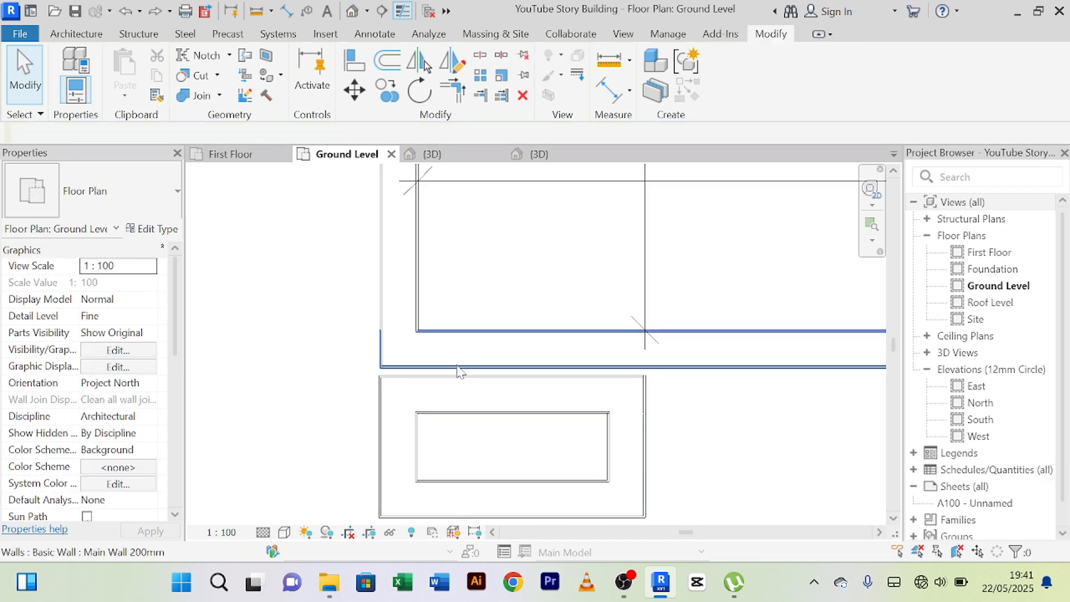
pyautogui.scroll(2, 458, 371)
pyautogui.moveTo(508, 296); pyautogui.dragTo(490, 213, button='middle')
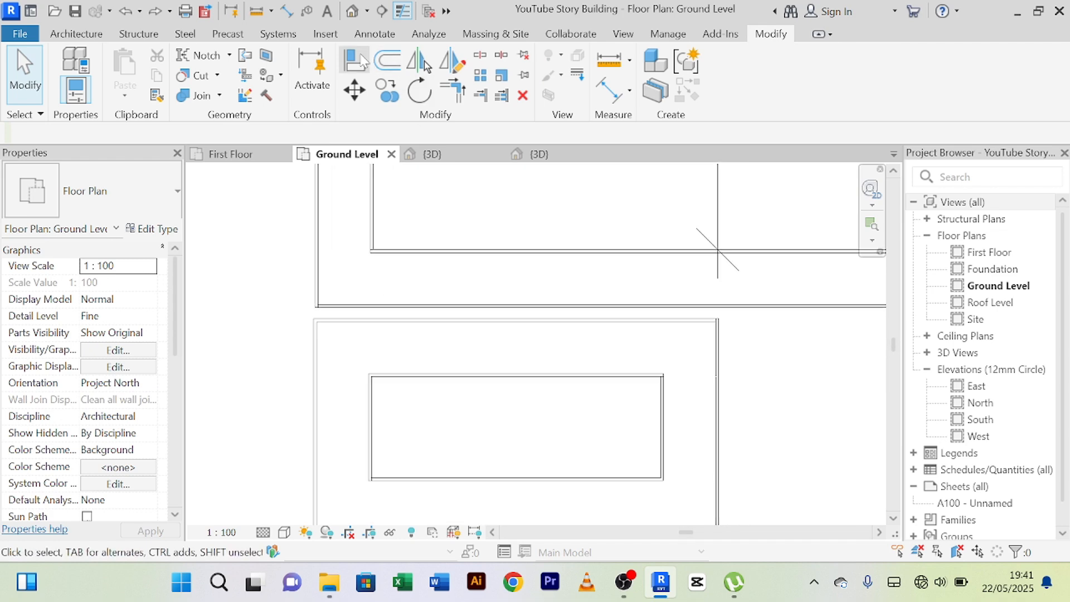
pyautogui.click(354, 64)
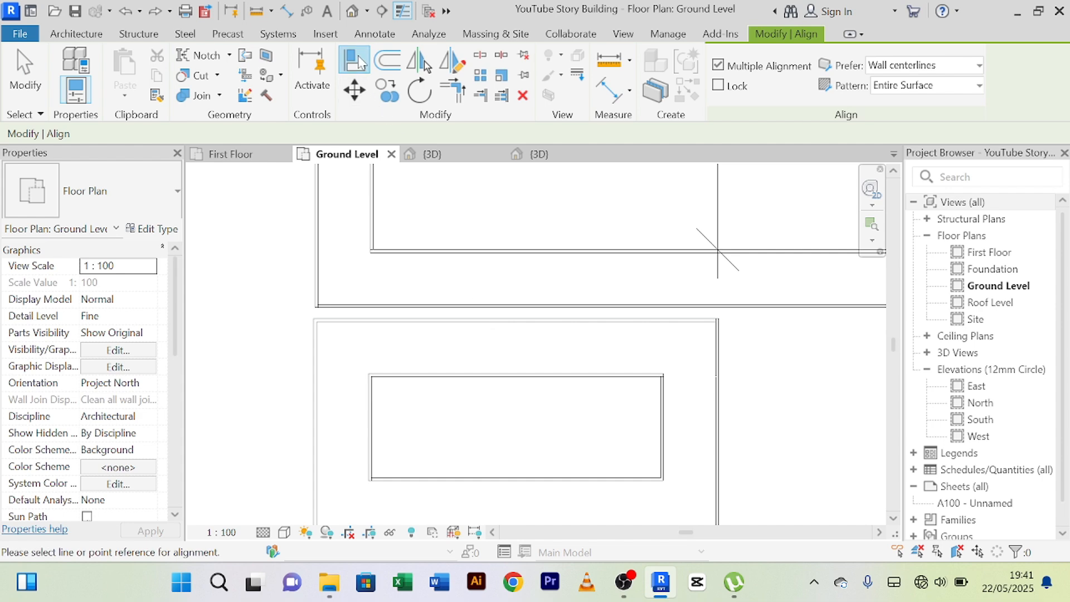
pyautogui.click(432, 314)
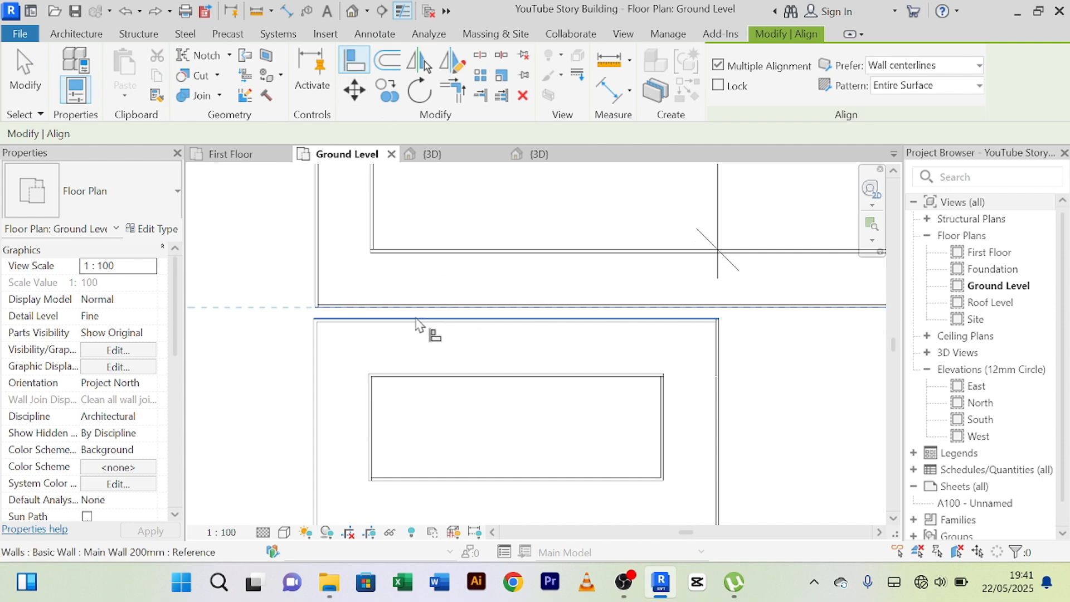
pyautogui.scroll(-3, 418, 321)
pyautogui.scroll(2, 425, 287)
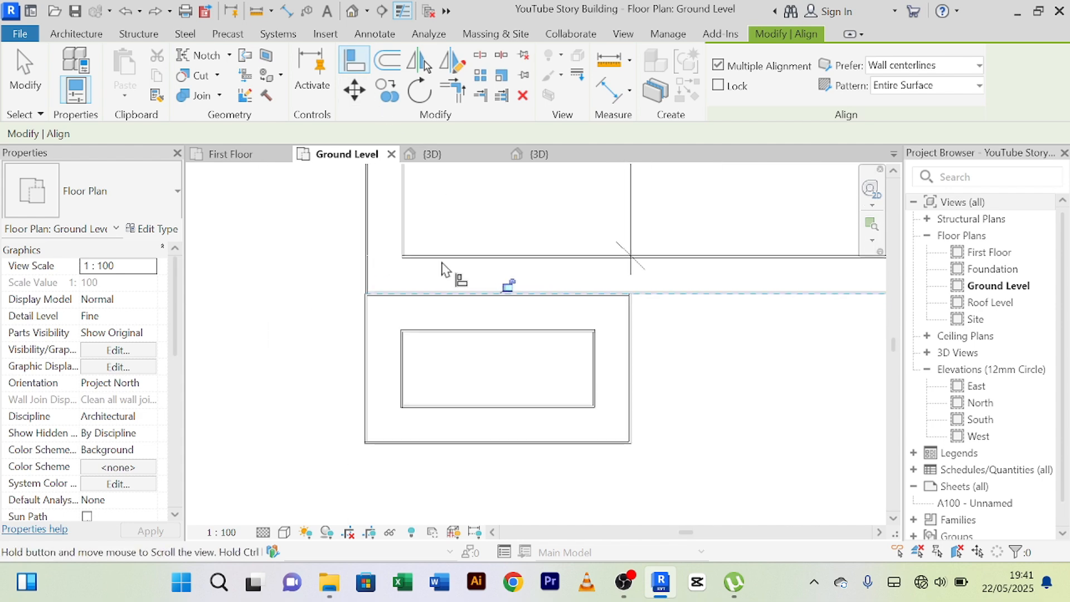
# Try to align the outer face of the southwest enclosure's west wall with the outer face of the building's west wall.
pyautogui.rightClick(327, 224)
pyautogui.click(351, 232)
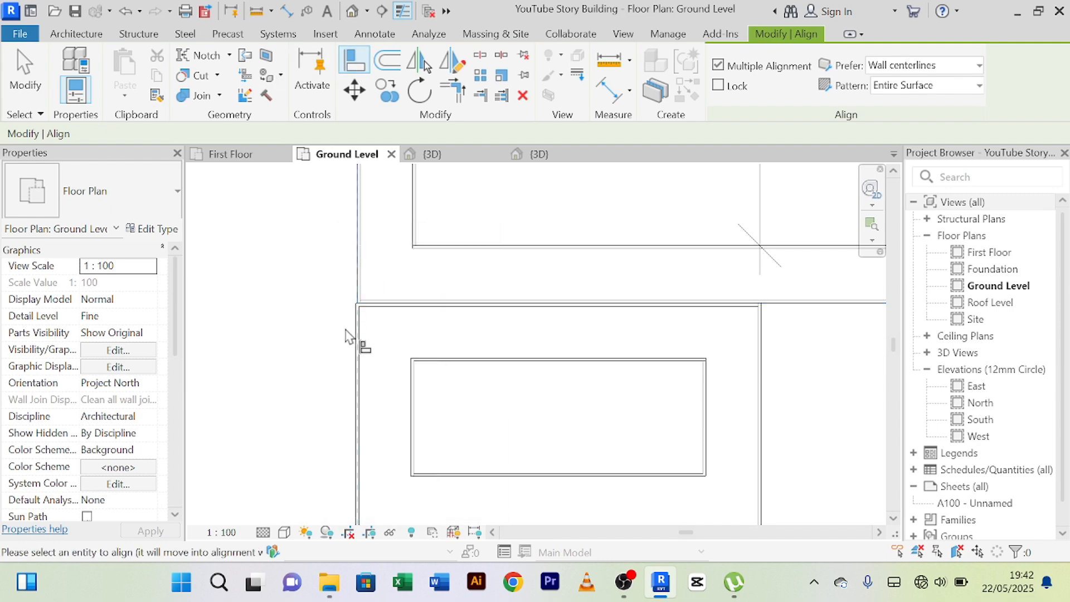
pyautogui.scroll(1, 354, 349)
pyautogui.click(332, 340)
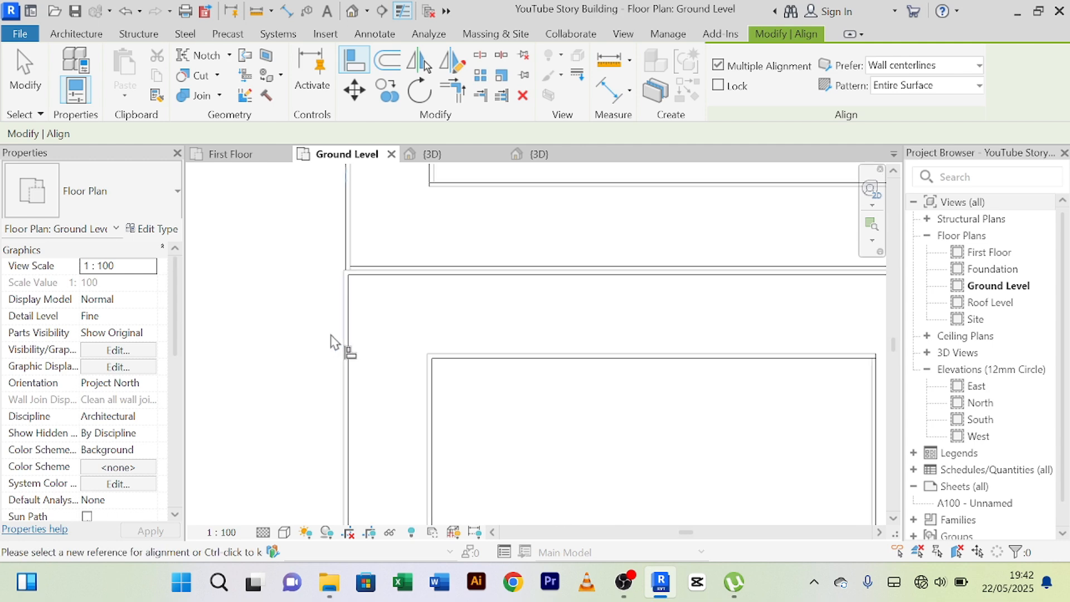
pyautogui.scroll(2, 339, 250)
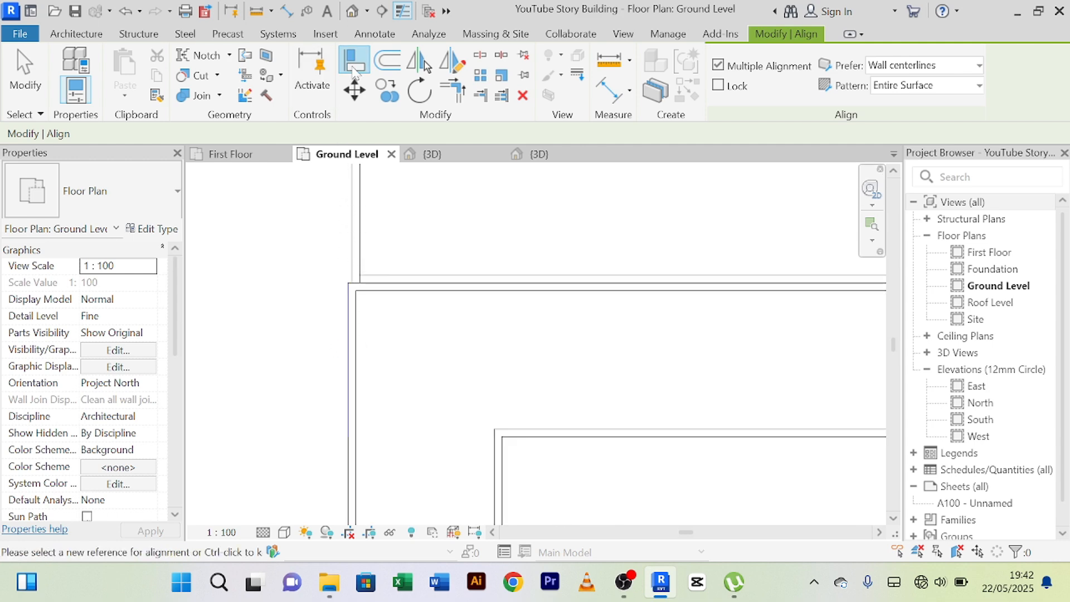
pyautogui.scroll(2, 299, 227)
pyautogui.click(395, 274)
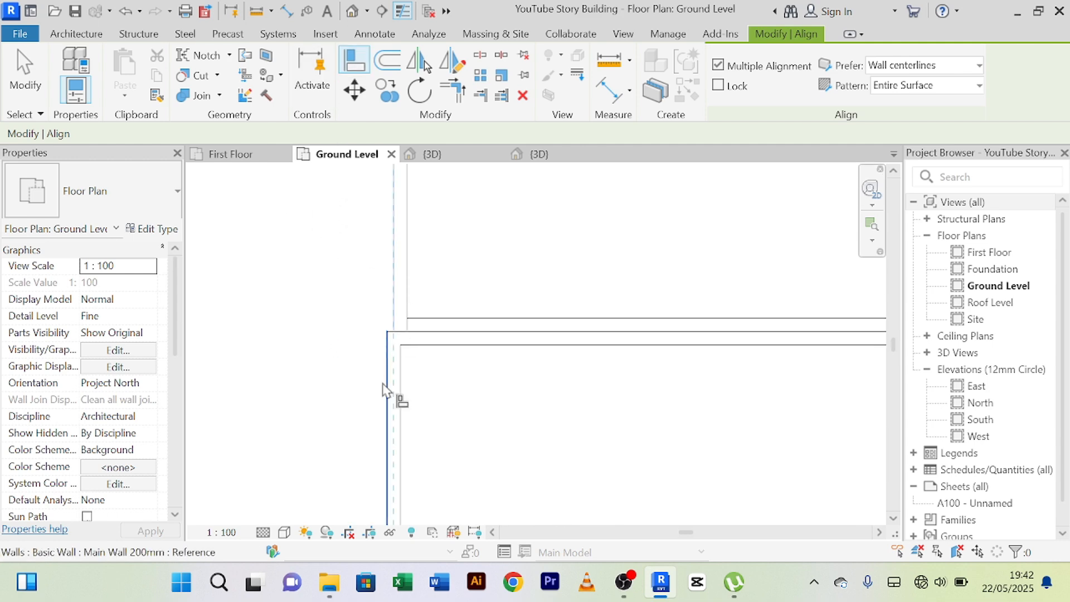
pyautogui.rightClick(329, 307)
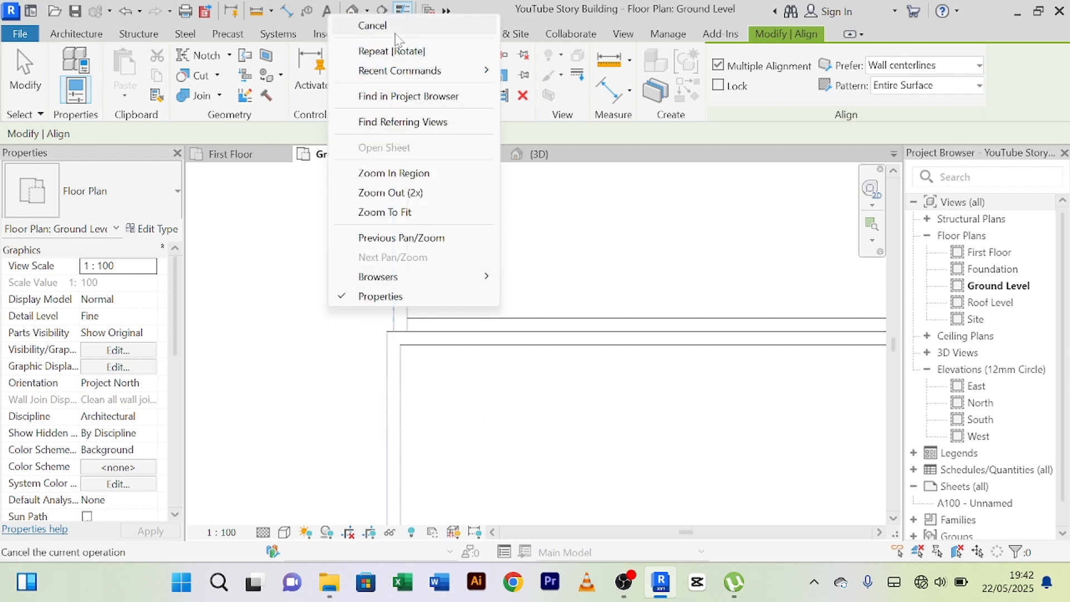
pyautogui.click(372, 25)
pyautogui.scroll(-4, 358, 351)
pyautogui.scroll(-3, 399, 406)
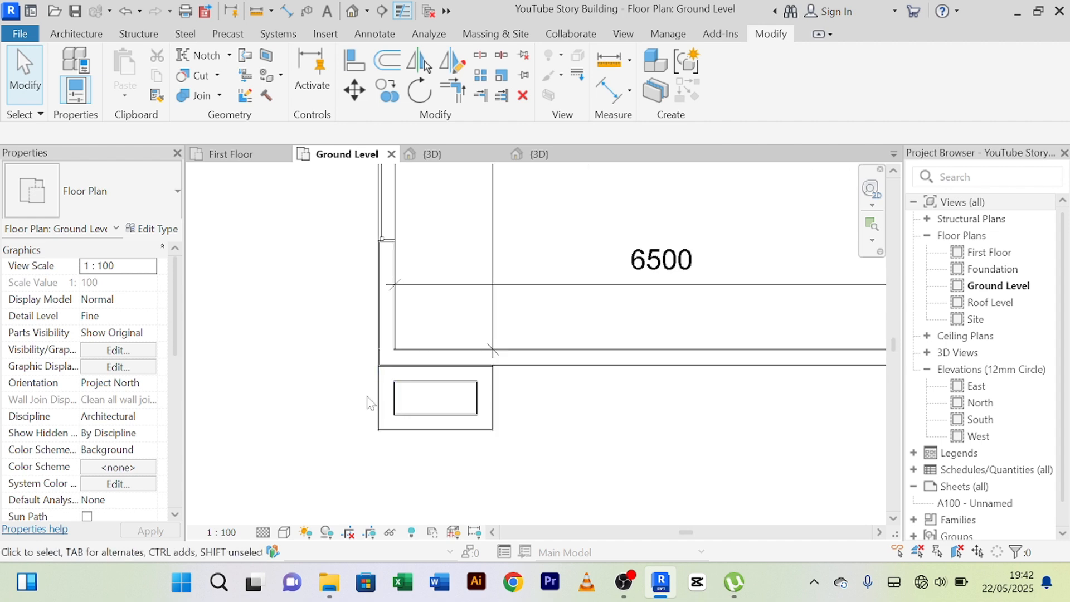
pyautogui.scroll(6, 358, 365)
pyautogui.scroll(5, 451, 345)
pyautogui.moveTo(457, 350); pyautogui.dragTo(461, 375, button='middle')
pyautogui.click(436, 397)
pyautogui.scroll(4, 420, 387)
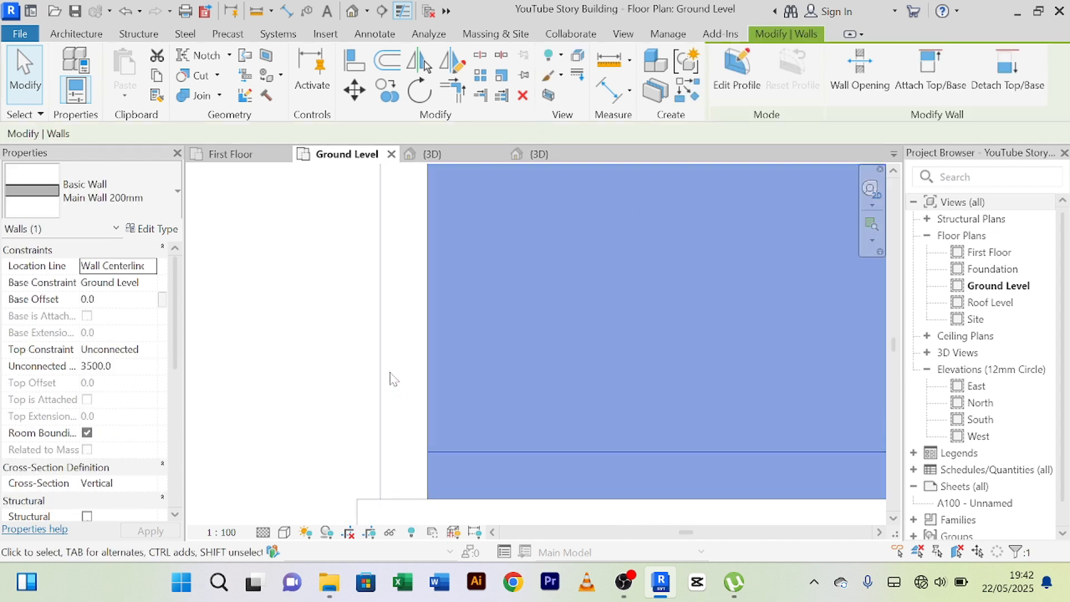
pyautogui.scroll(-3, 390, 377)
pyautogui.moveTo(351, 379); pyautogui.dragTo(368, 259, button='middle')
pyautogui.scroll(3, 414, 330)
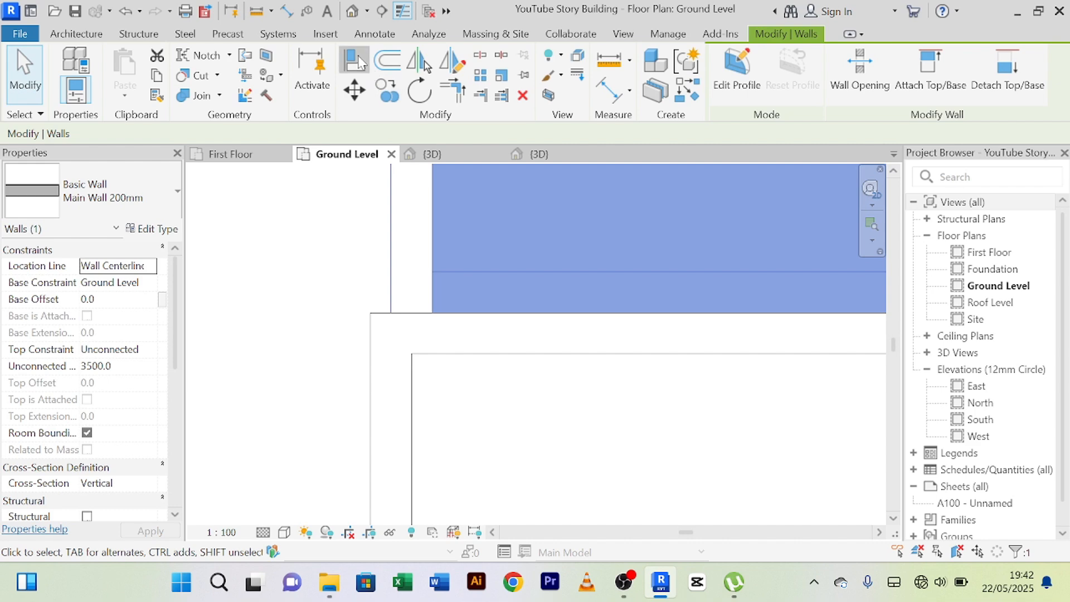
pyautogui.click(359, 63)
pyautogui.scroll(2, 412, 240)
pyautogui.click(369, 257)
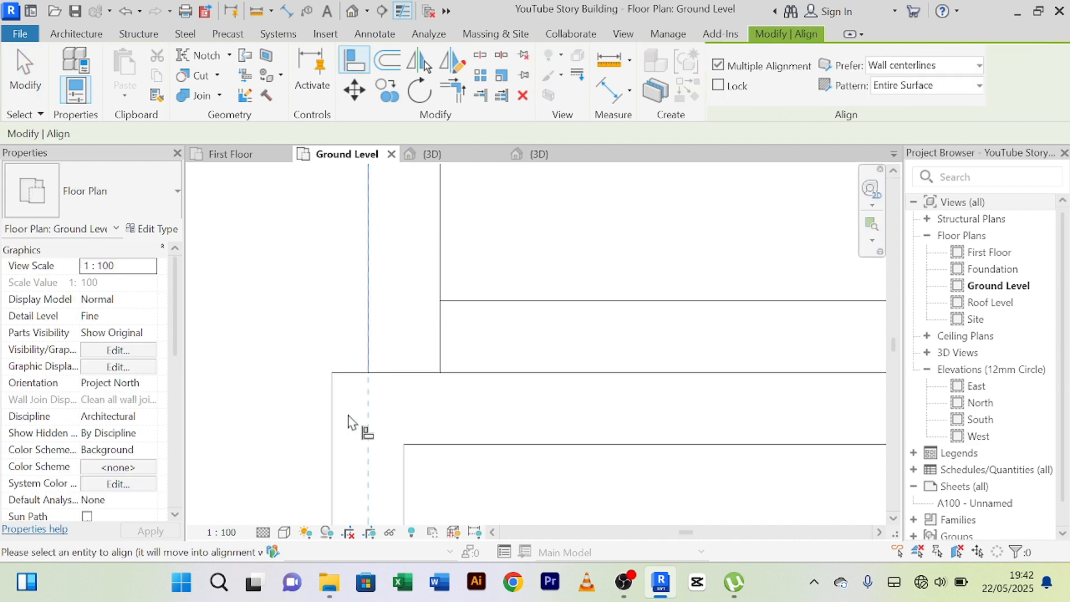
pyautogui.rightClick(298, 284)
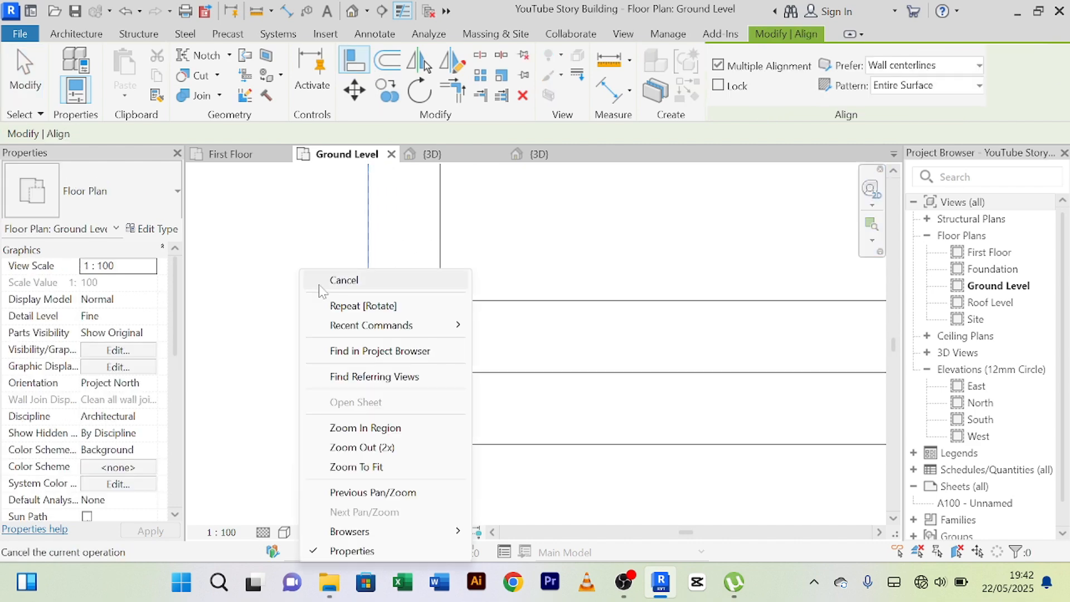
pyautogui.click(312, 279)
pyautogui.rightClick(302, 259)
pyautogui.click(307, 263)
pyautogui.scroll(-5, 310, 273)
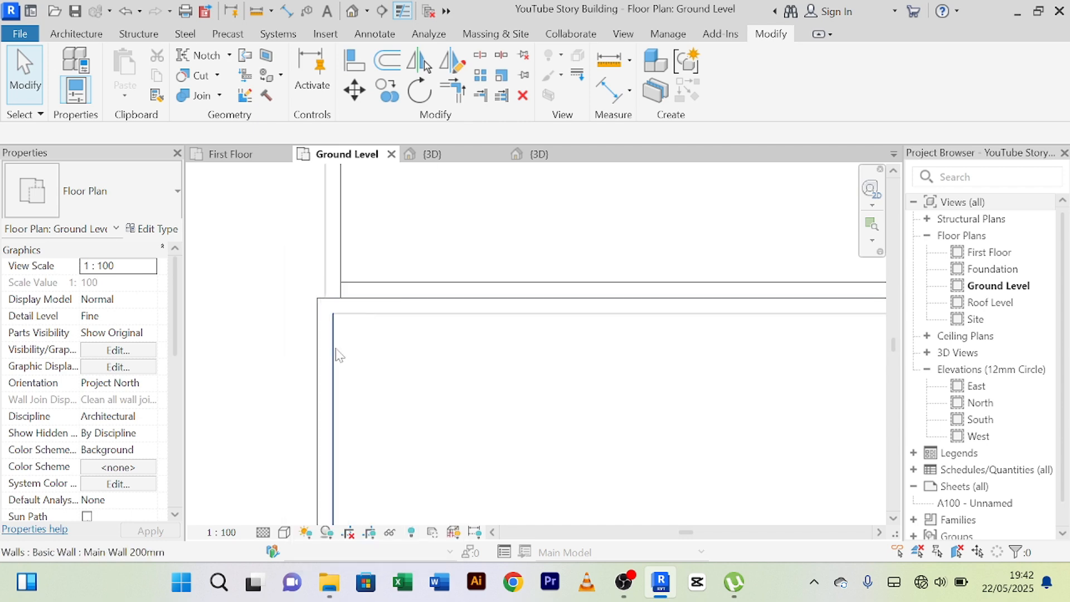
# Nudge the enclosure's west wall slightly east so its outer face lines up with the building's west wall.
pyautogui.click(332, 350)
pyautogui.scroll(-4, 308, 313)
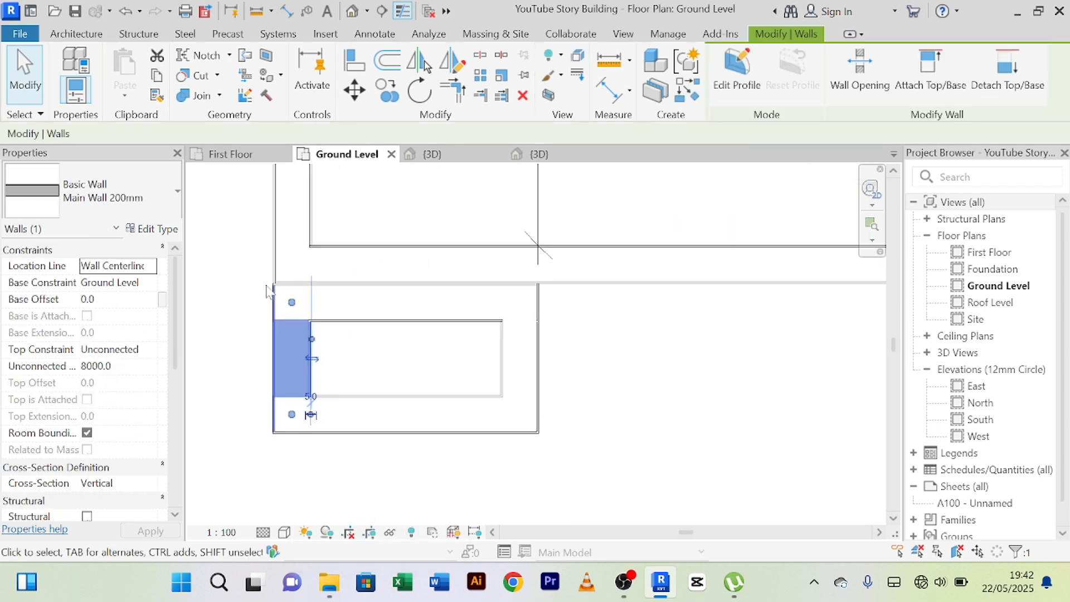
pyautogui.moveTo(601, 383); pyautogui.dragTo(685, 395, button='middle')
pyautogui.scroll(5, 270, 292)
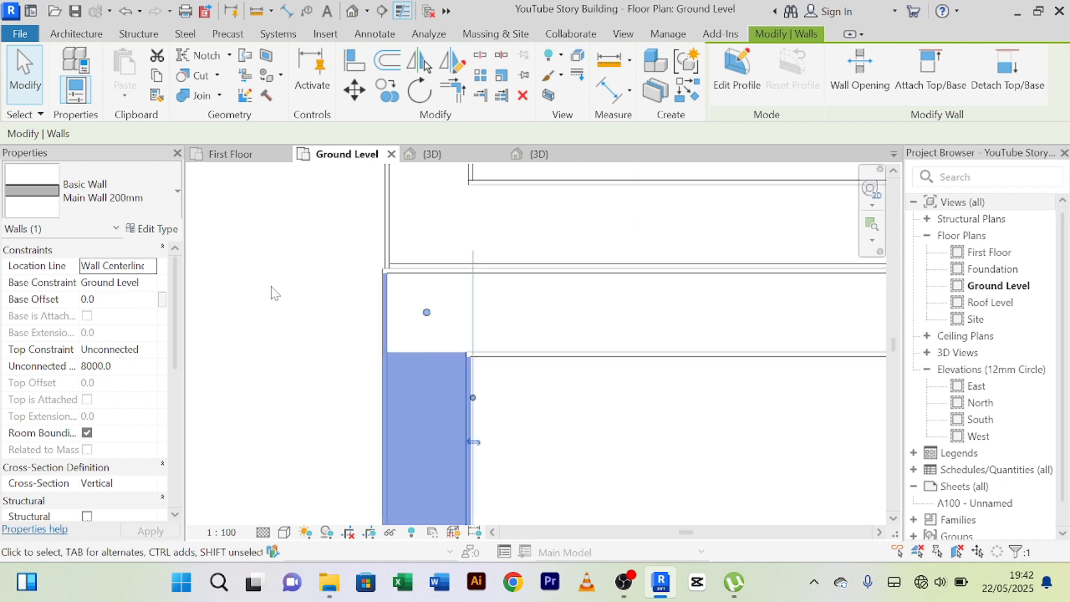
pyautogui.scroll(1, 295, 295)
pyautogui.press('Right')
pyautogui.press('Right')
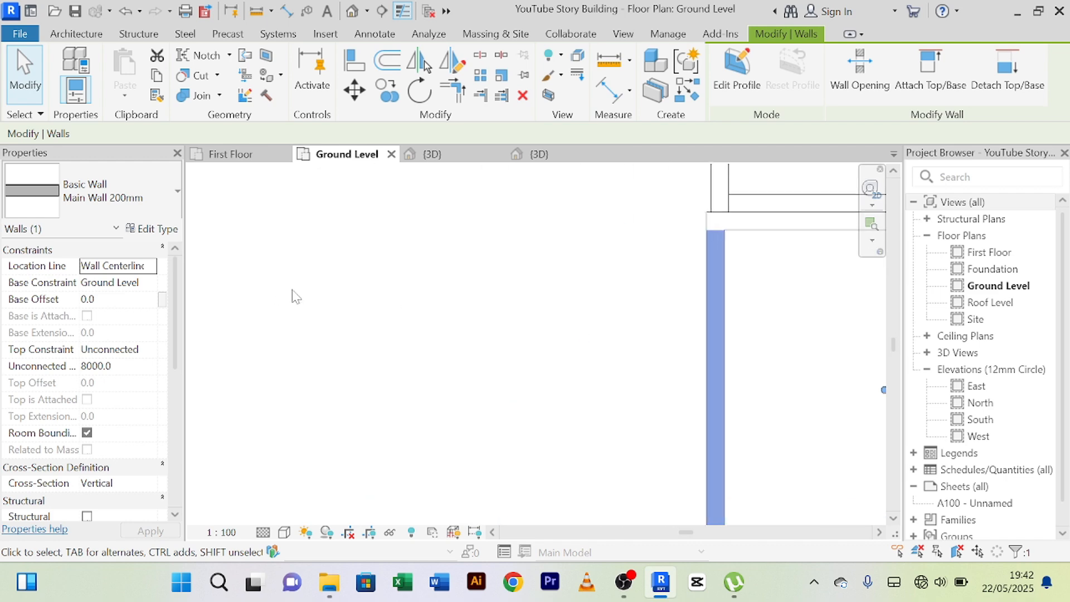
pyautogui.scroll(-3, 390, 312)
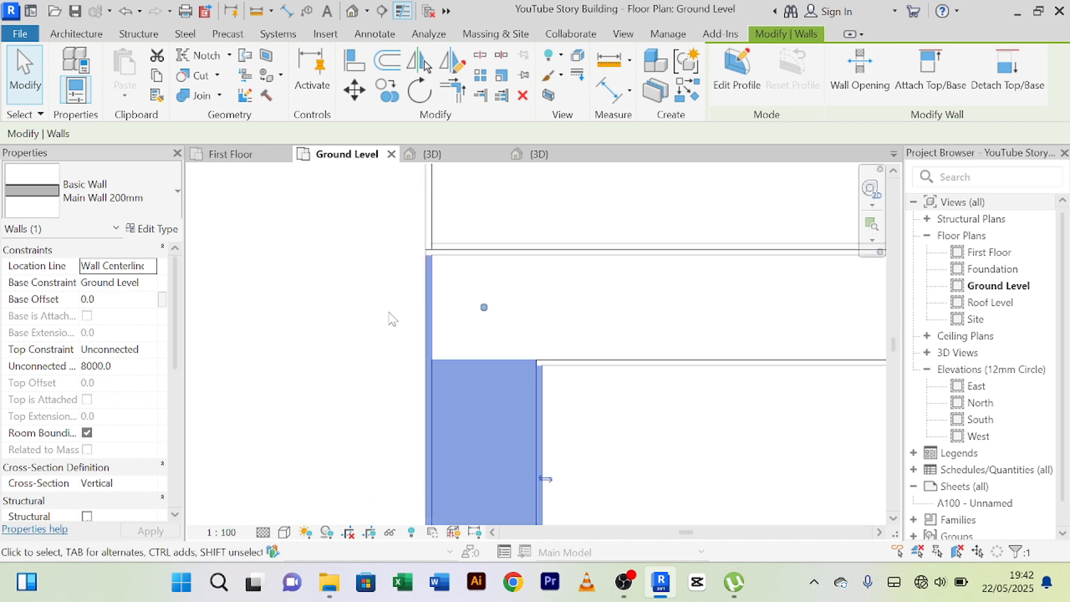
pyautogui.click(279, 304)
# Dimension the southwest enclosure's inside length between the inner faces of its west and east walls.
pyautogui.scroll(-3, 298, 310)
pyautogui.moveTo(307, 336); pyautogui.dragTo(300, 292, button='middle')
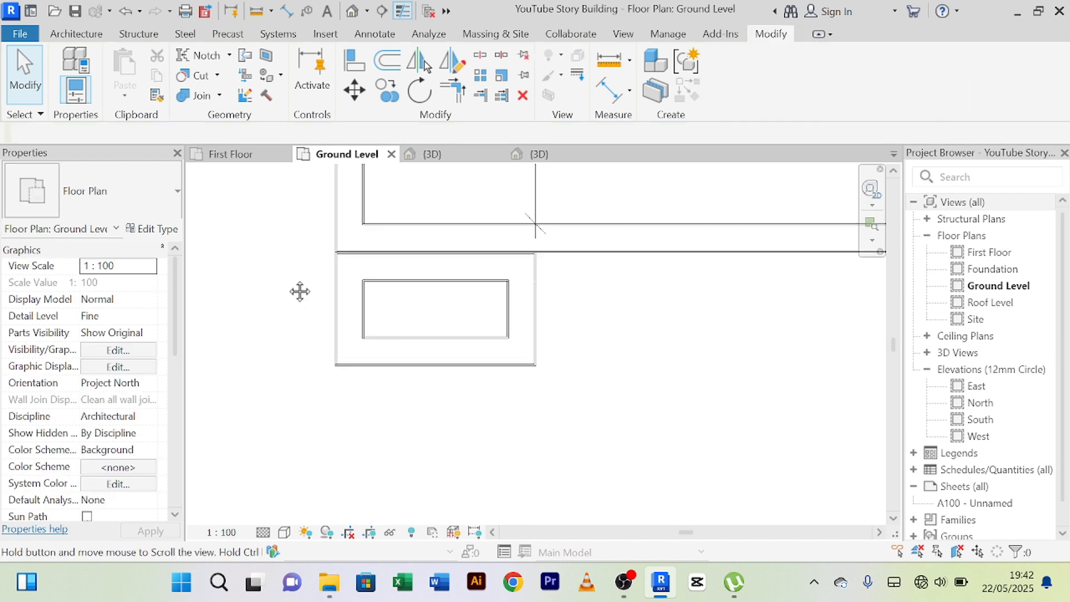
pyautogui.moveTo(549, 417); pyautogui.dragTo(571, 438, button='middle')
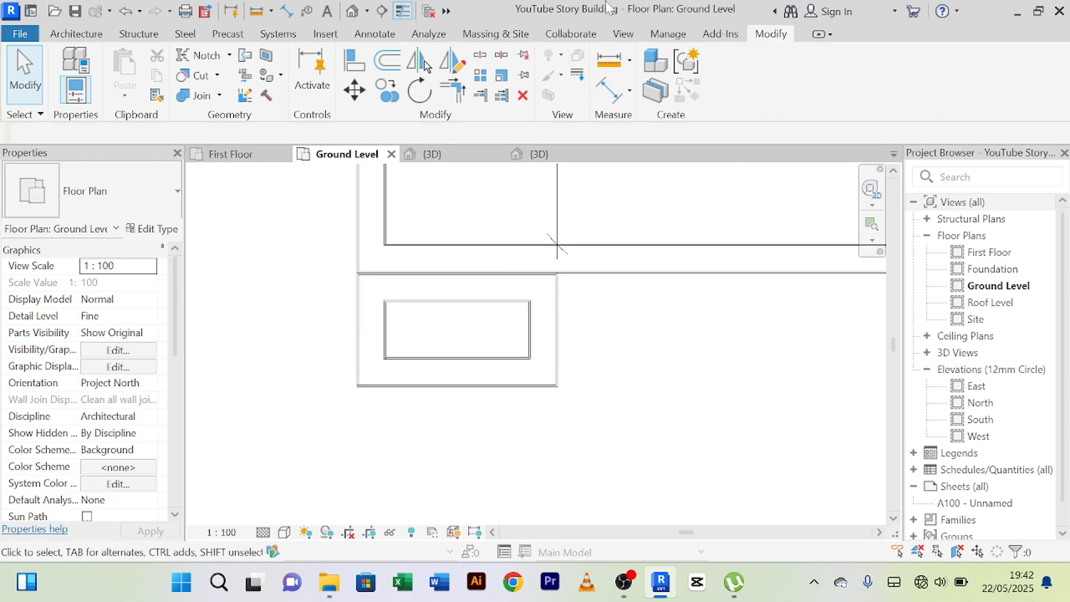
pyautogui.click(615, 100)
pyautogui.scroll(2, 399, 385)
pyautogui.click(380, 319)
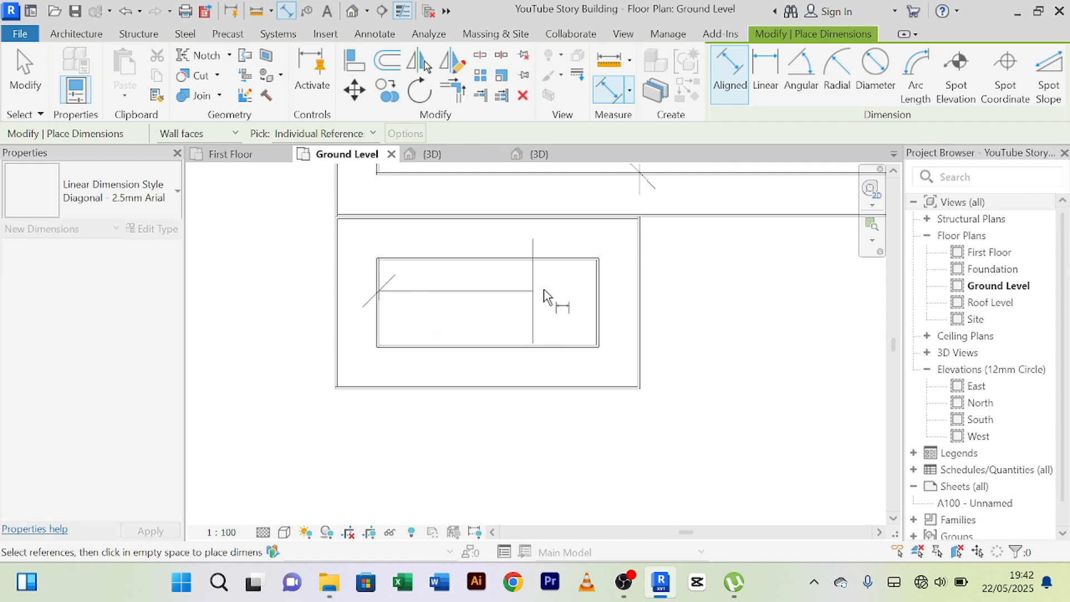
pyautogui.click(600, 306)
pyautogui.click(537, 308)
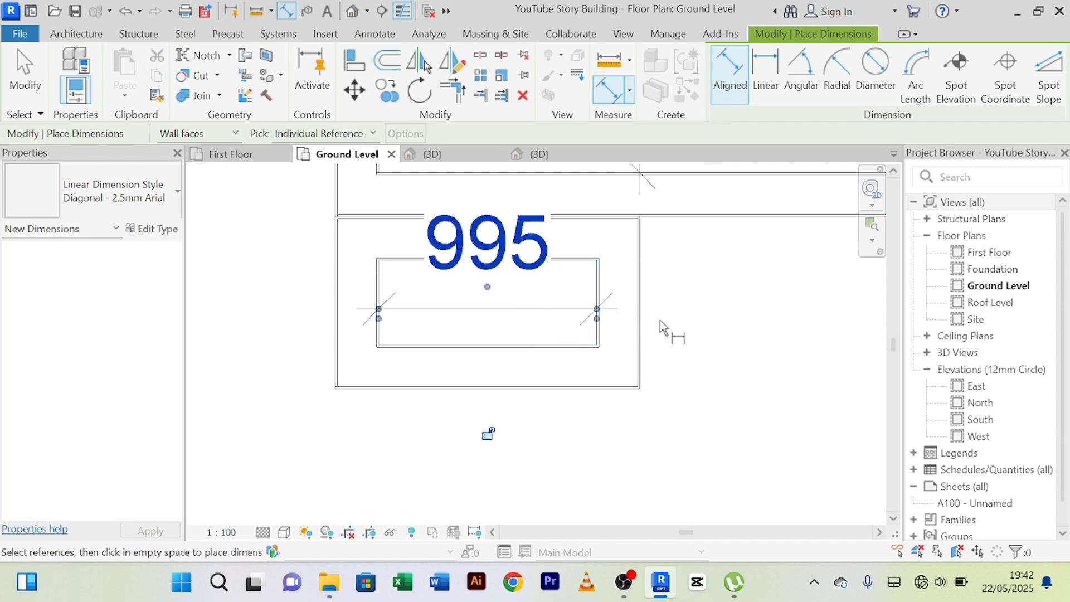
pyautogui.rightClick(693, 330)
pyautogui.click(769, 42)
pyautogui.rightClick(738, 313)
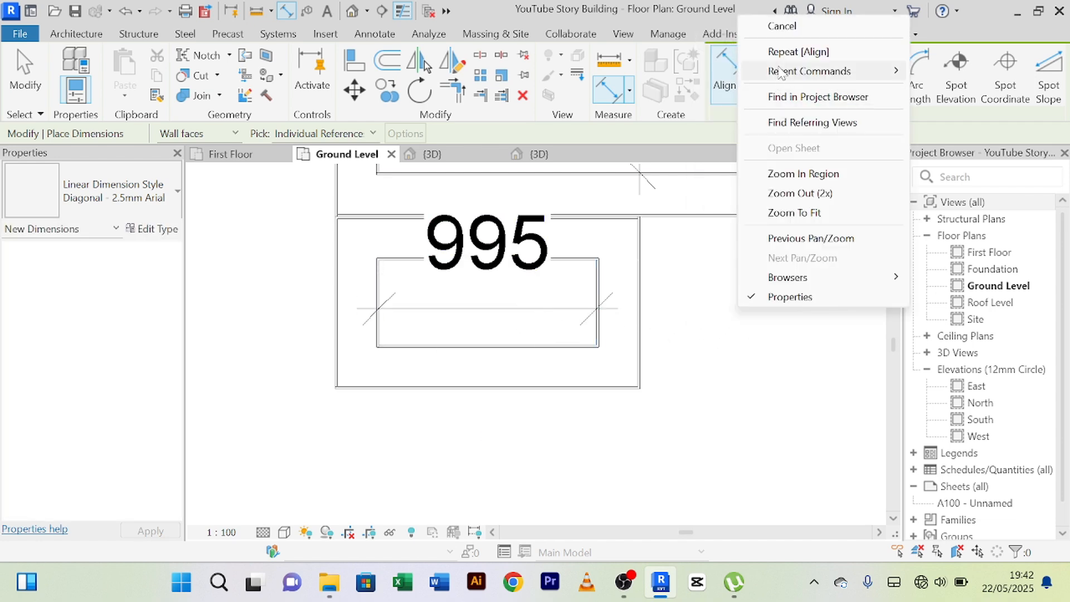
pyautogui.click(770, 22)
# Set the enclosure's inside length to 1000 mm by moving its east wall, and delete the helper dimension.
pyautogui.scroll(2, 535, 256)
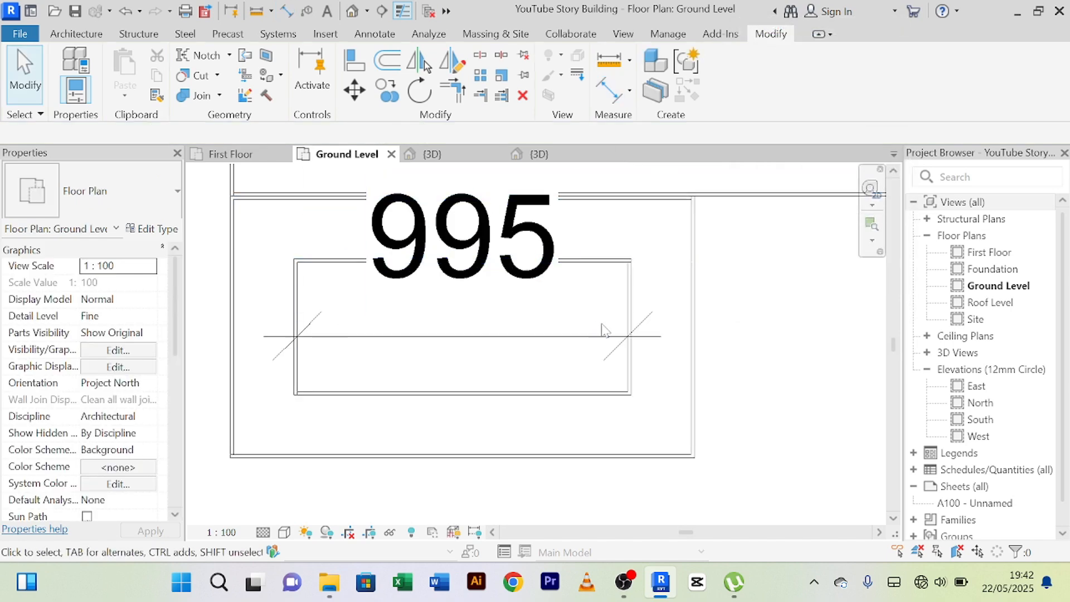
pyautogui.click(698, 380)
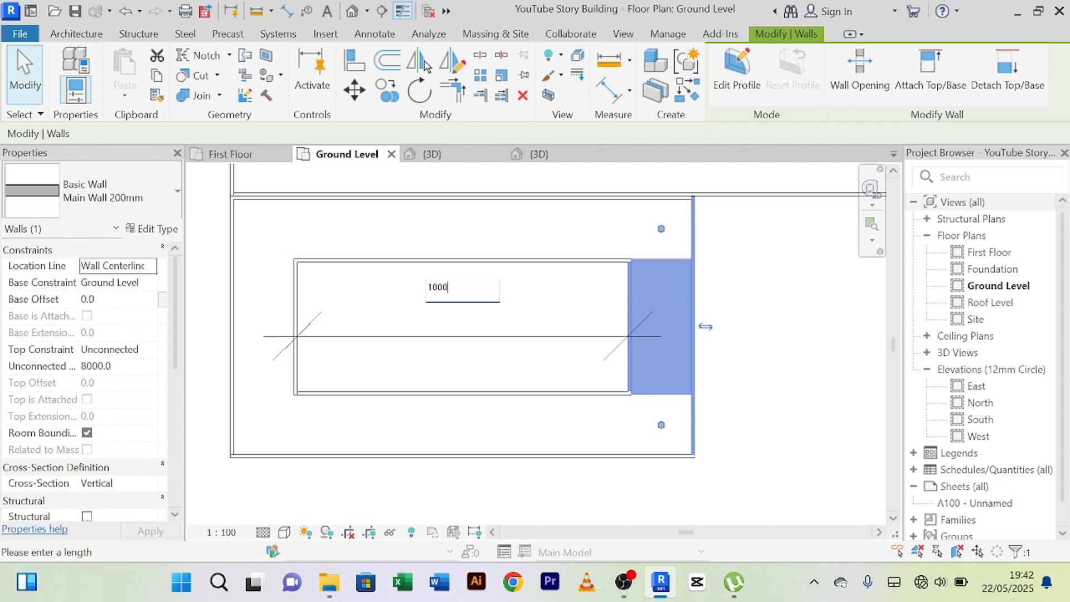
pyautogui.press('Return')
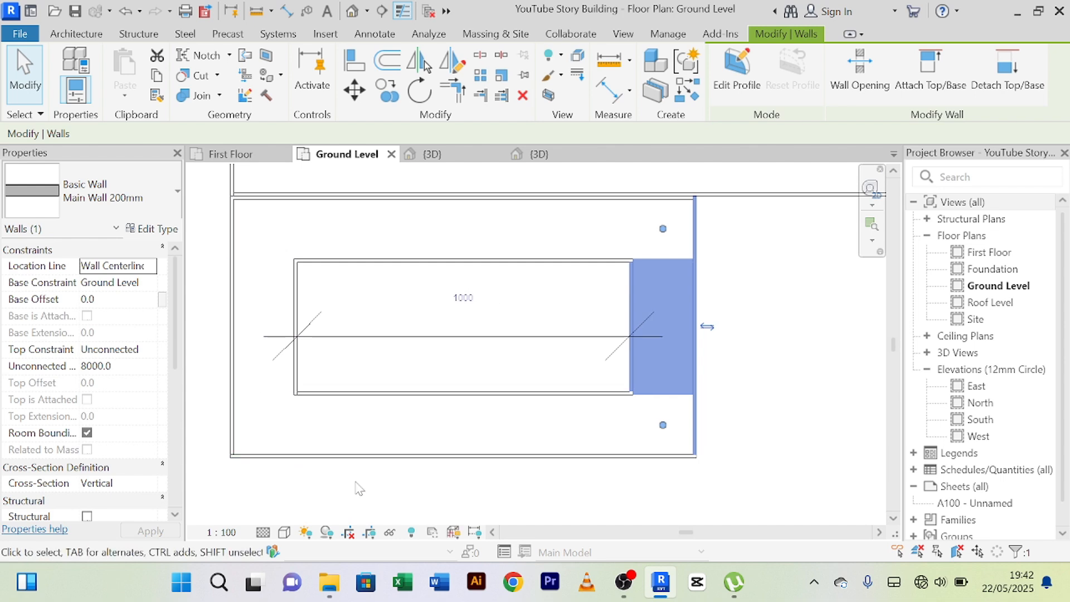
pyautogui.click(355, 482)
pyautogui.click(428, 341)
pyautogui.press('Delete')
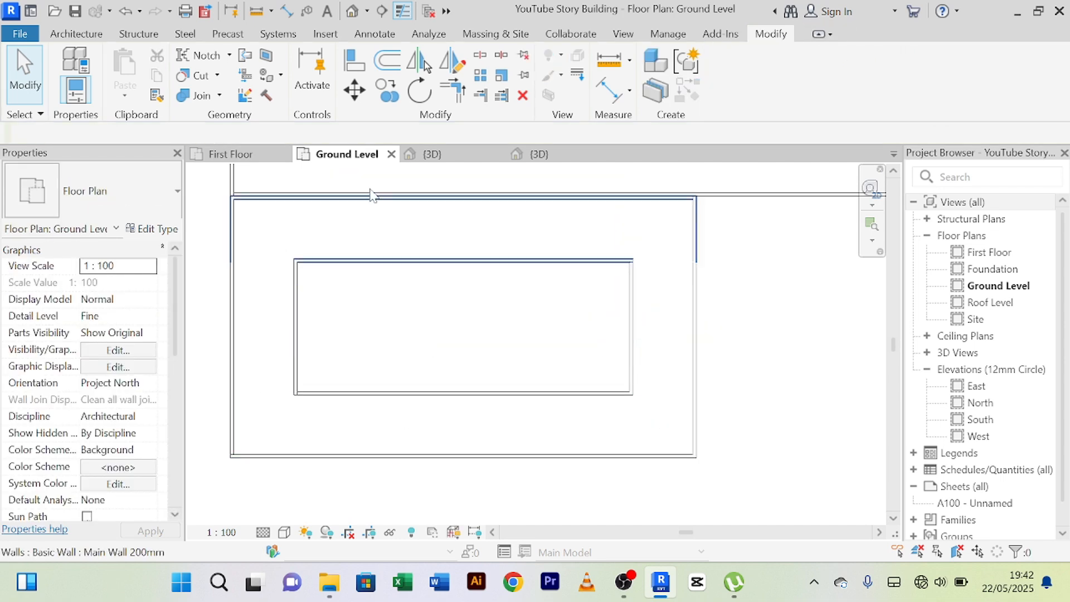
# Dimension the southwest enclosure's inside width between the inner faces of its north and south walls.
pyautogui.click(611, 89)
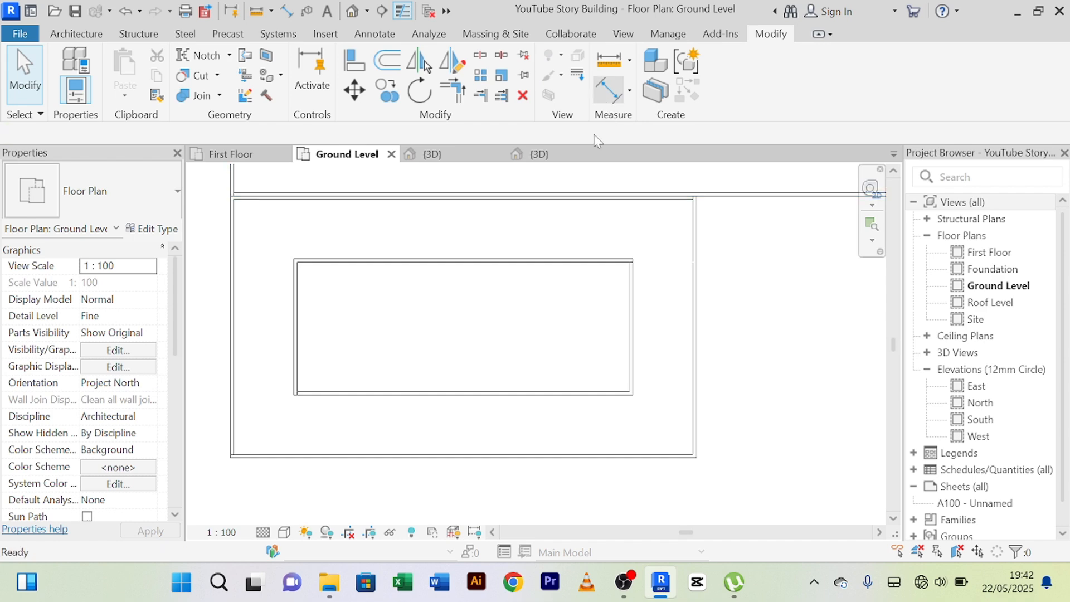
pyautogui.click(487, 269)
pyautogui.click(461, 393)
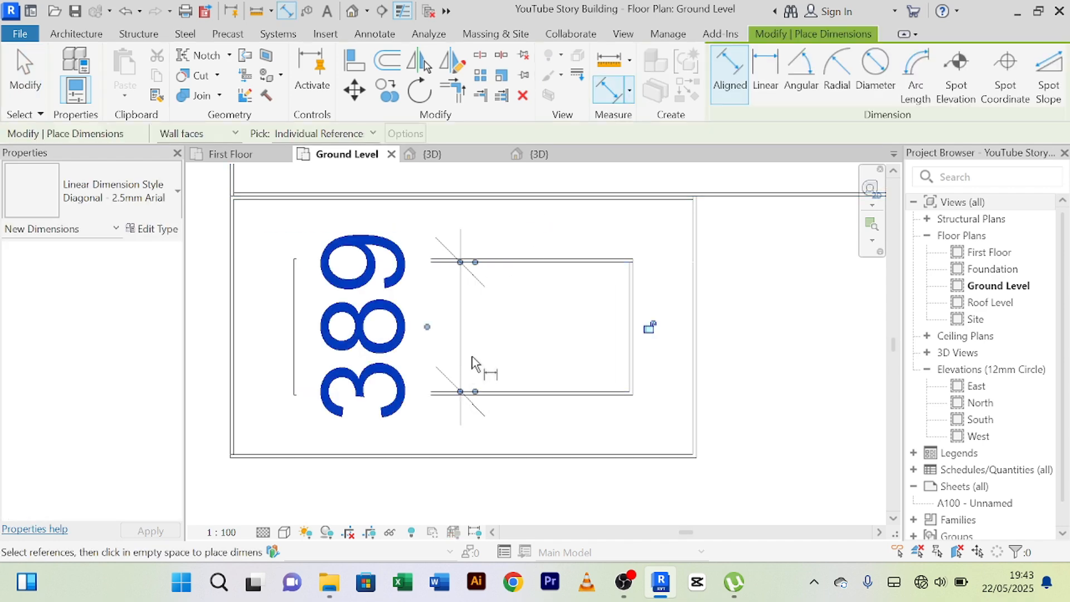
pyautogui.rightClick(797, 275)
pyautogui.click(813, 273)
pyautogui.rightClick(769, 262)
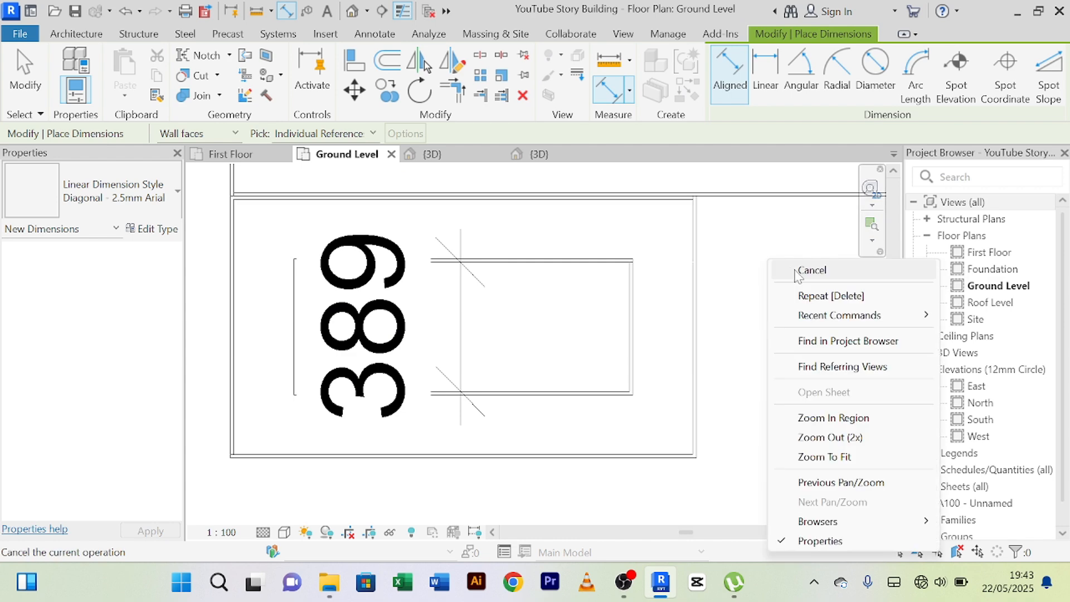
pyautogui.click(797, 274)
# Set the enclosure's inside width to 350 mm by moving its south wall, and delete the helper dimension.
pyautogui.click(544, 446)
pyautogui.click(419, 334)
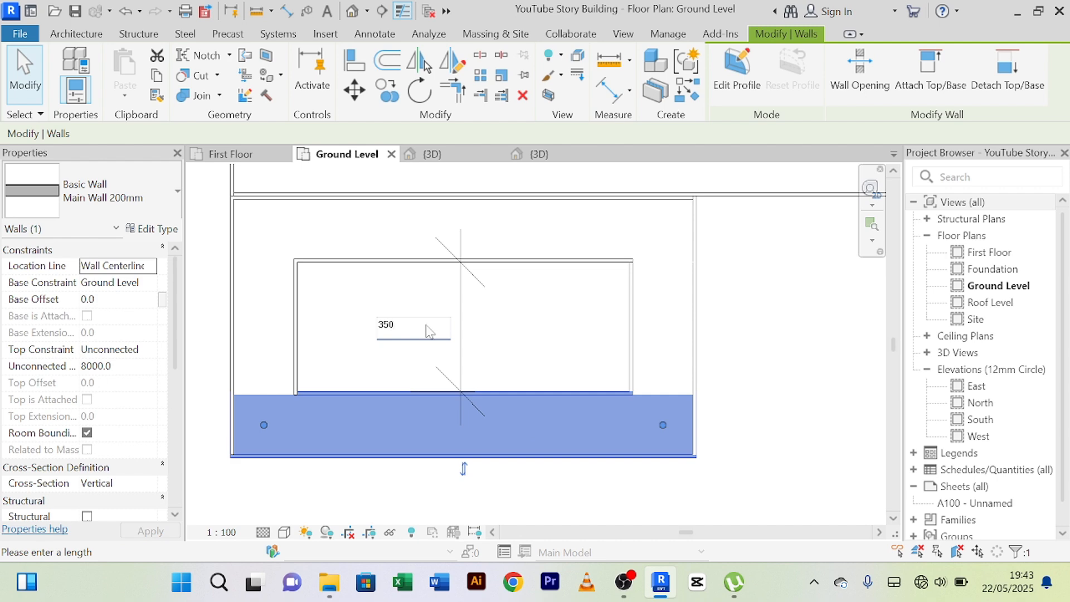
pyautogui.press('Return')
pyautogui.click(786, 490)
pyautogui.scroll(-3, 700, 404)
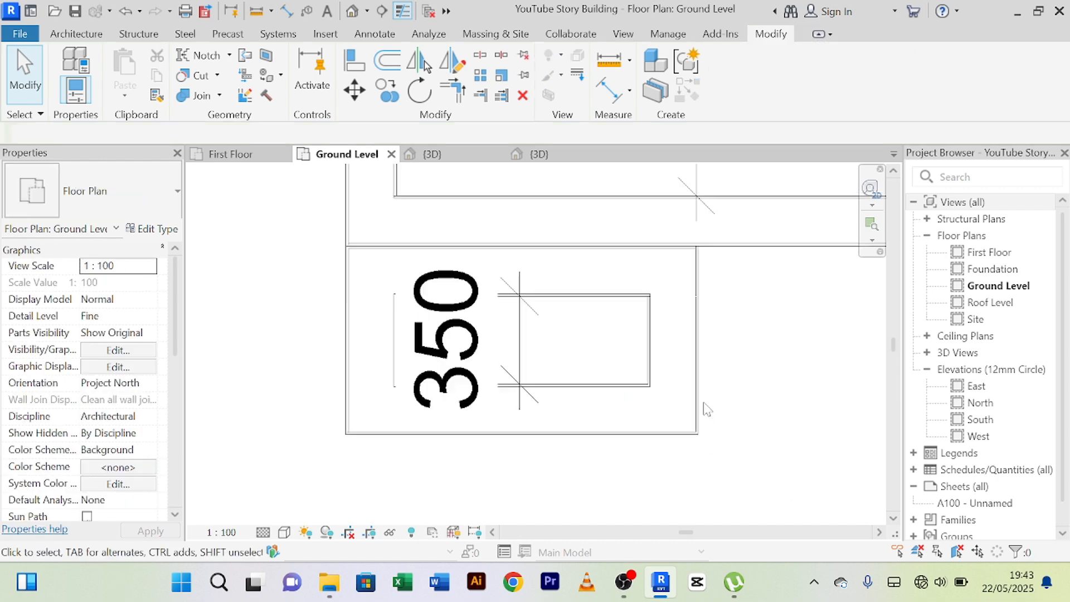
pyautogui.click(580, 359)
pyautogui.press('Delete')
pyautogui.scroll(-2, 674, 407)
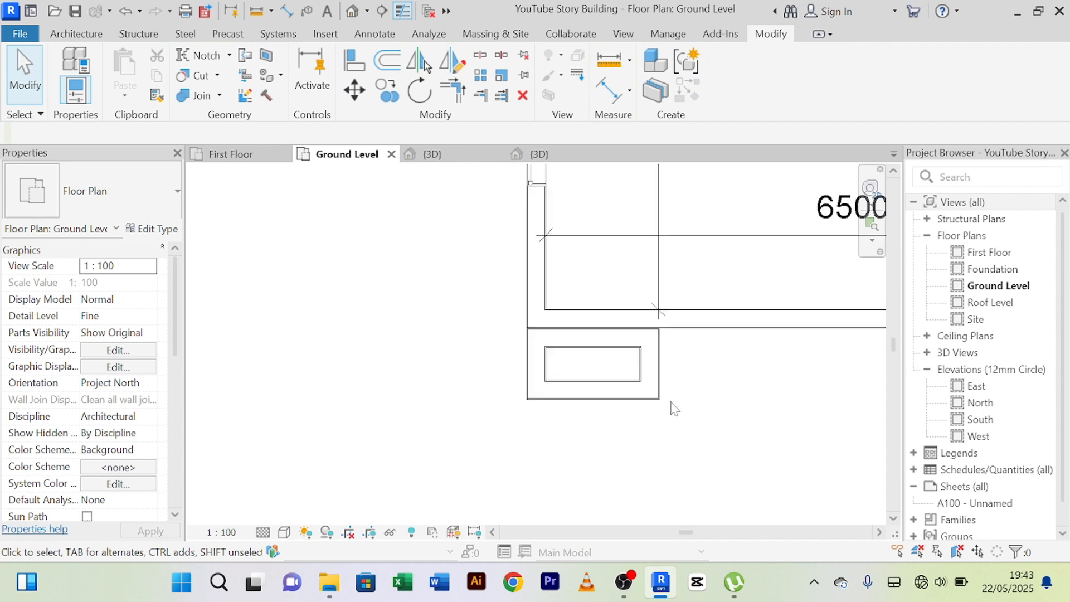
# Examine the southwest corner enclosure in the 3D view from the front and west sides, including its top against the adjacent walls.
pyautogui.moveTo(675, 407); pyautogui.dragTo(665, 461, button='middle')
pyautogui.click(431, 153)
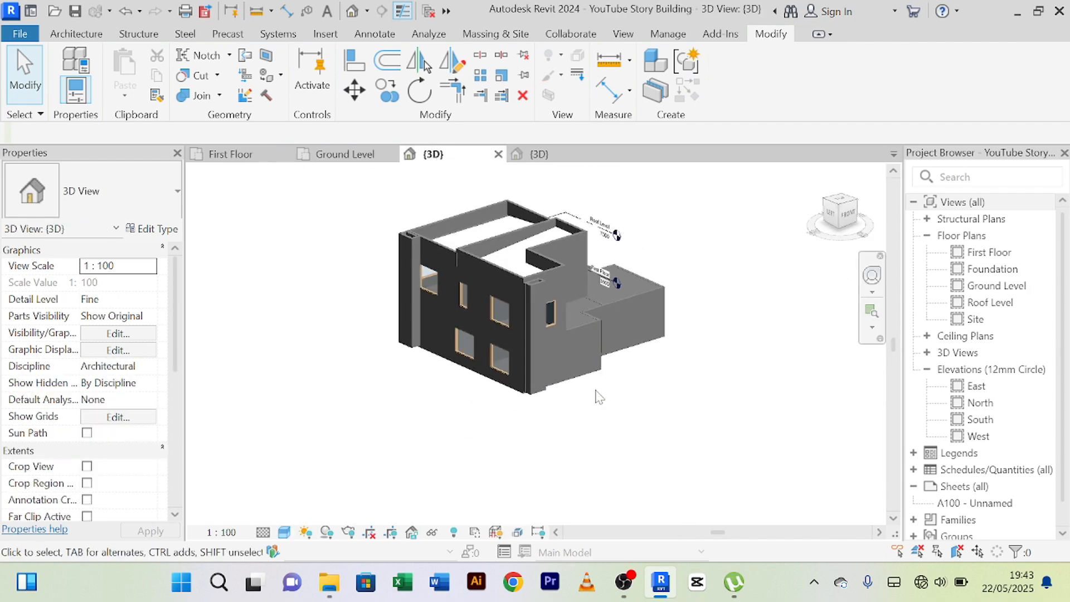
pyautogui.keyDown('shift'); pyautogui.moveTo(601, 431); pyautogui.dragTo(526, 468, button='middle'); pyautogui.keyUp('shift')
pyautogui.scroll(5, 419, 290)
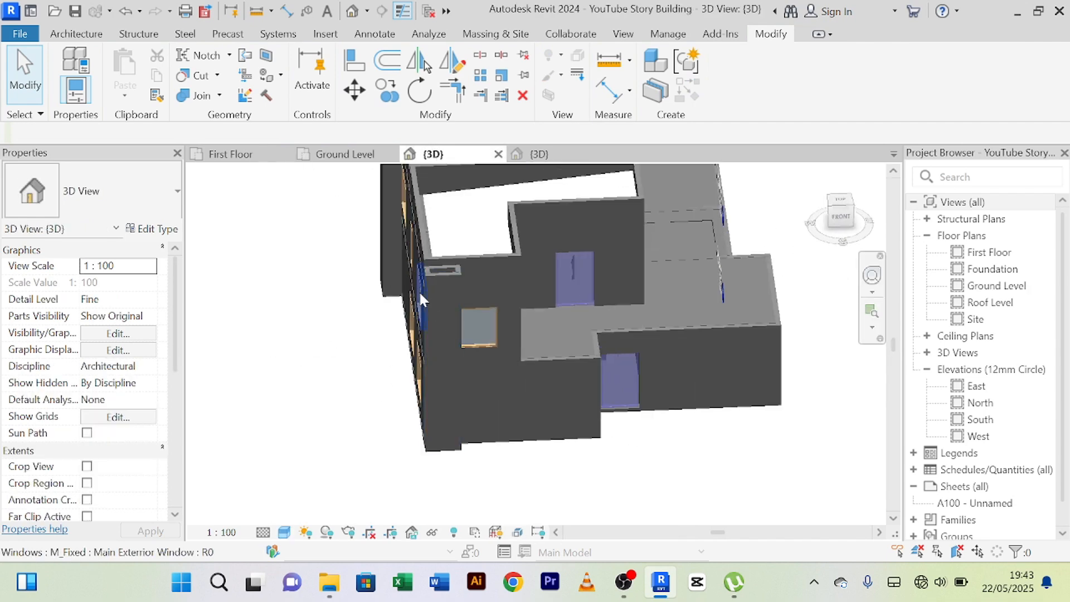
pyautogui.scroll(-5, 446, 266)
pyautogui.keyDown('shift'); pyautogui.moveTo(368, 362); pyautogui.dragTo(602, 396, button='middle'); pyautogui.keyUp('shift')
pyautogui.scroll(6, 590, 289)
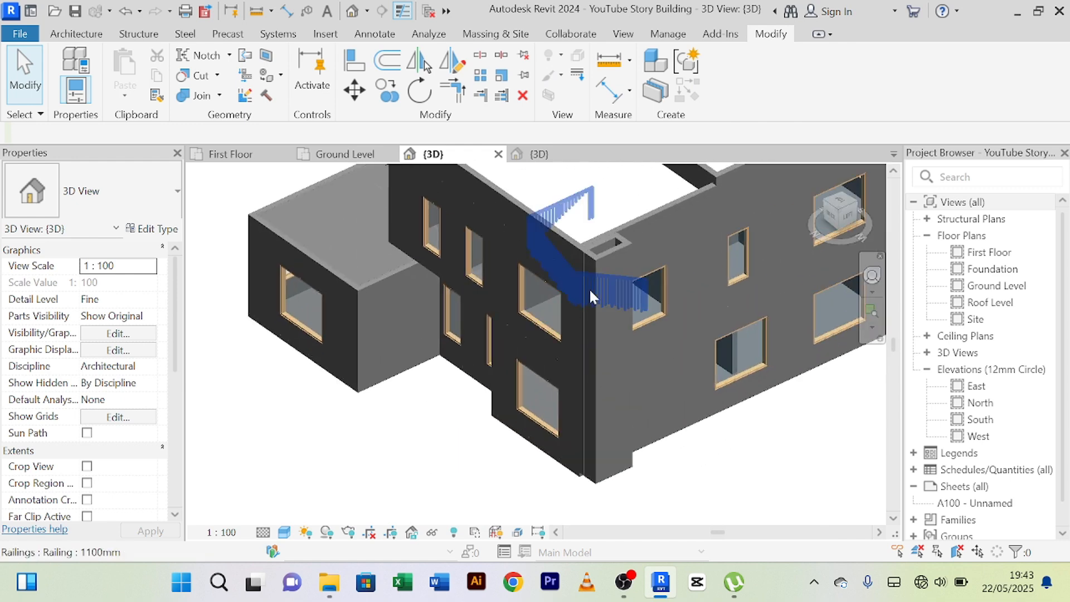
pyautogui.scroll(-6, 602, 334)
pyautogui.keyDown('shift'); pyautogui.moveTo(633, 430); pyautogui.dragTo(491, 390, button='middle'); pyautogui.keyUp('shift')
pyautogui.scroll(5, 543, 346)
pyautogui.scroll(6, 544, 347)
pyautogui.keyDown('shift'); pyautogui.moveTo(534, 351); pyautogui.dragTo(532, 360, button='middle'); pyautogui.keyUp('shift')
pyautogui.scroll(-5, 532, 359)
pyautogui.keyDown('shift'); pyautogui.moveTo(389, 418); pyautogui.dragTo(390, 282, button='middle'); pyautogui.keyUp('shift')
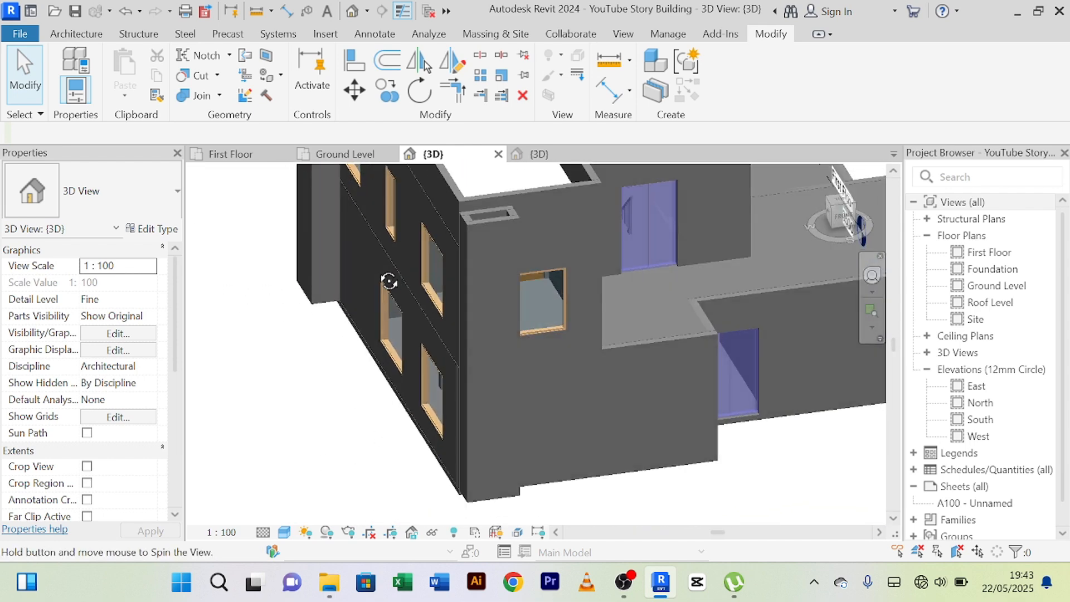
pyautogui.scroll(6, 508, 229)
pyautogui.moveTo(506, 223); pyautogui.dragTo(492, 307, button='middle')
pyautogui.scroll(3, 493, 306)
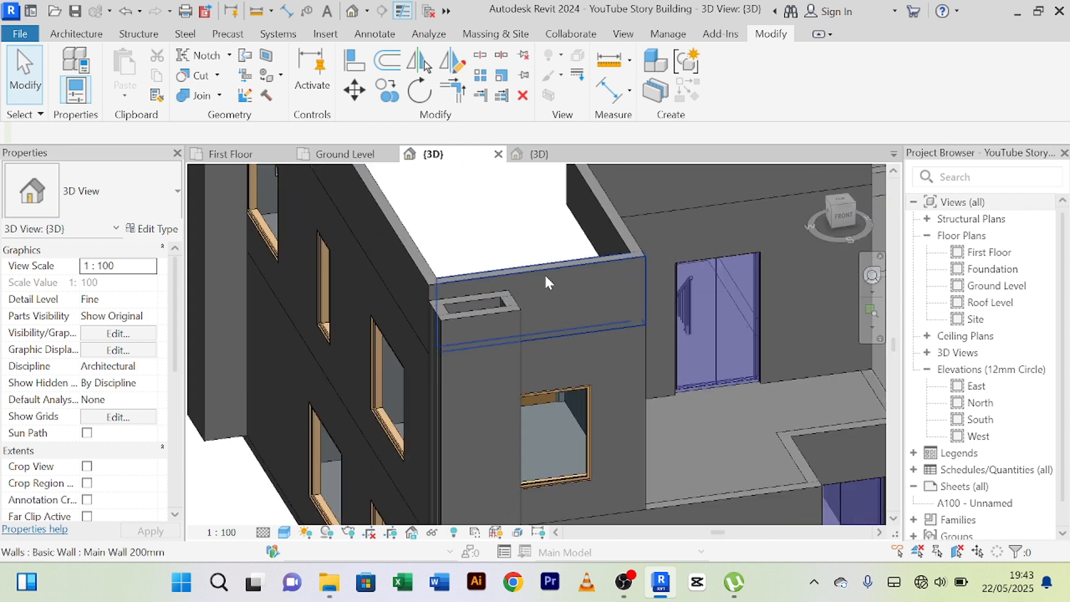
# Set the unconnected height of all four southwest corner enclosure walls to 8300 mm in the Ground Level plan.
pyautogui.click(546, 266)
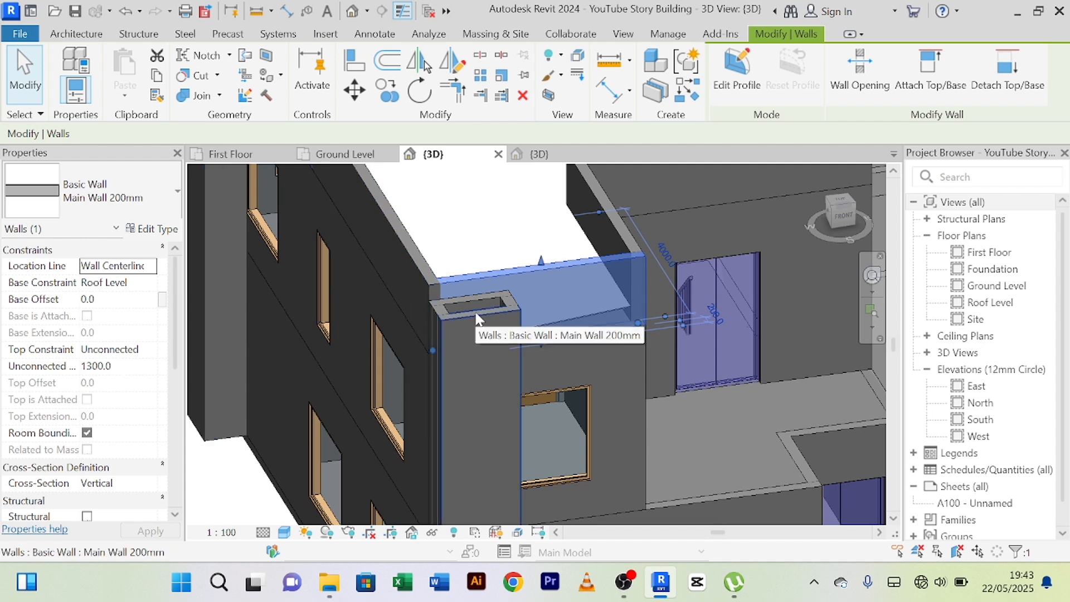
pyautogui.click(332, 158)
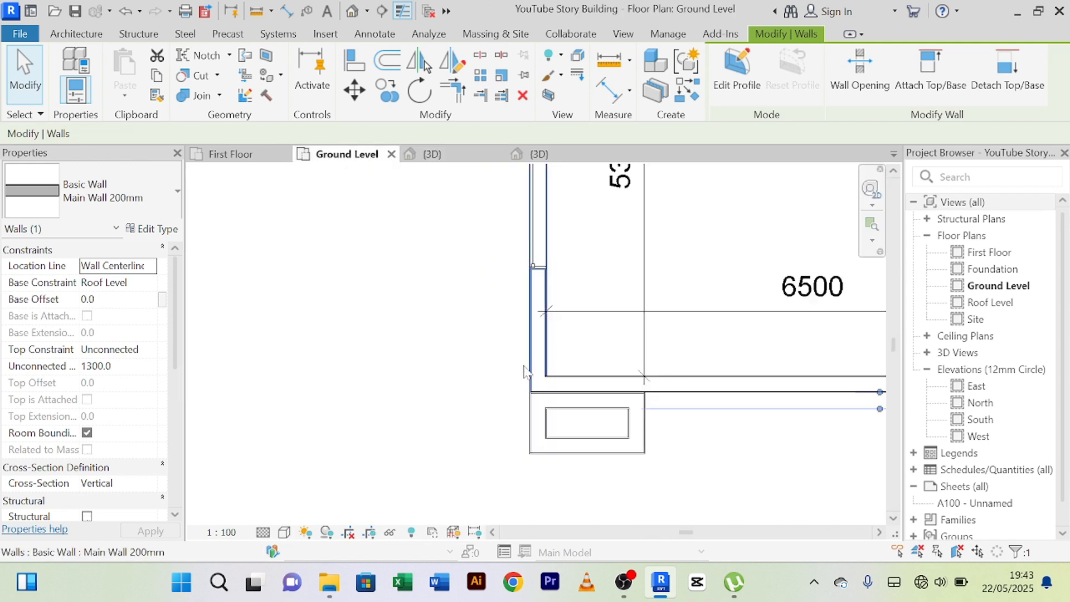
pyautogui.click(585, 403)
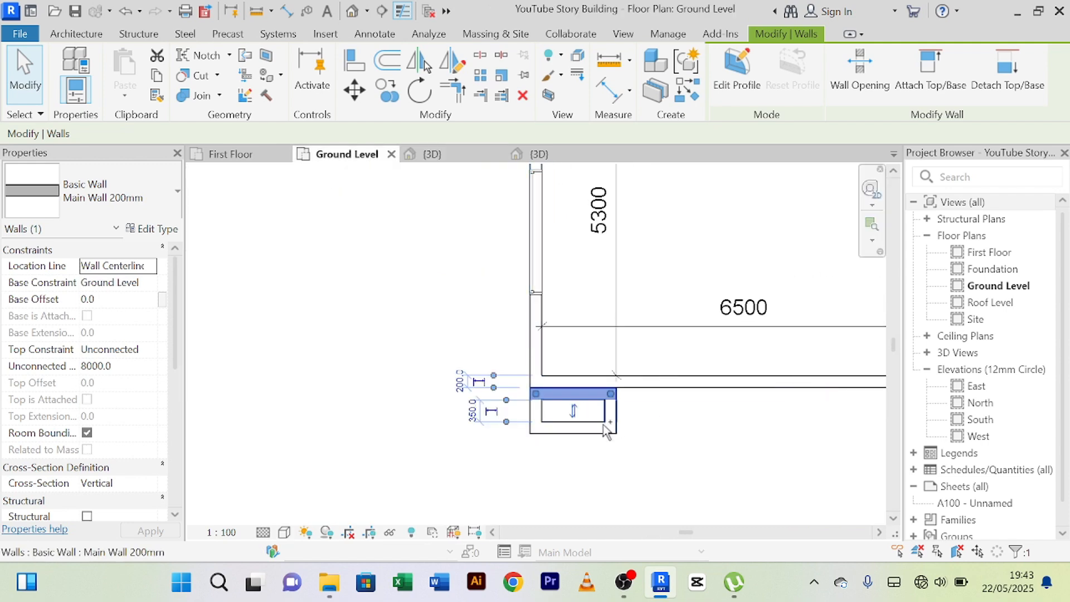
pyautogui.keyDown('ctrl'); pyautogui.click(608, 426); pyautogui.keyUp('ctrl')
pyautogui.keyDown('ctrl'); pyautogui.click(578, 428); pyautogui.keyUp('ctrl')
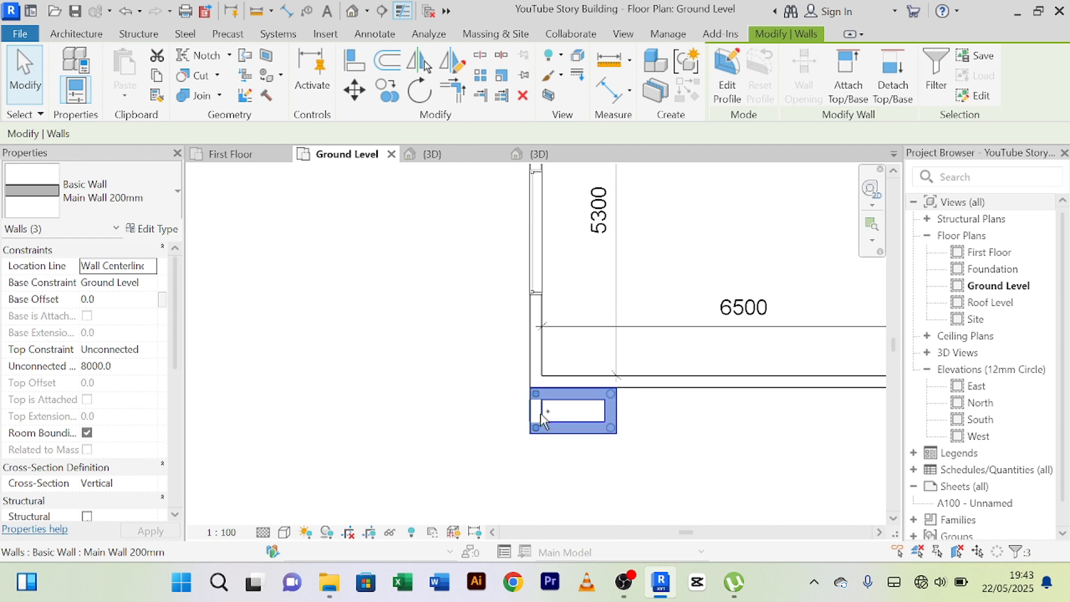
pyautogui.keyDown('ctrl'); pyautogui.click(540, 412); pyautogui.keyUp('ctrl')
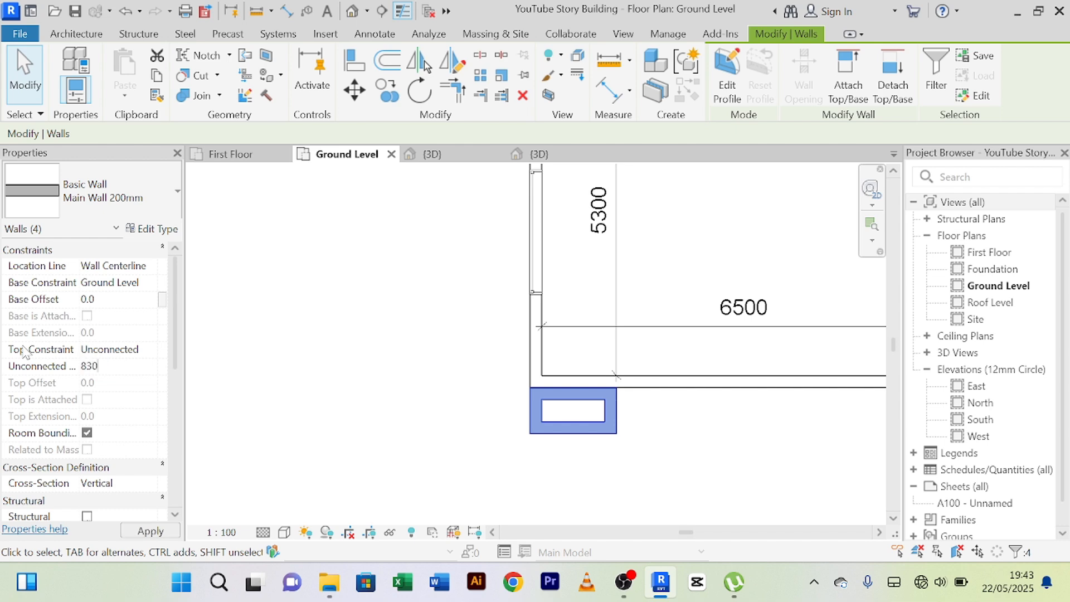
pyautogui.press('Return')
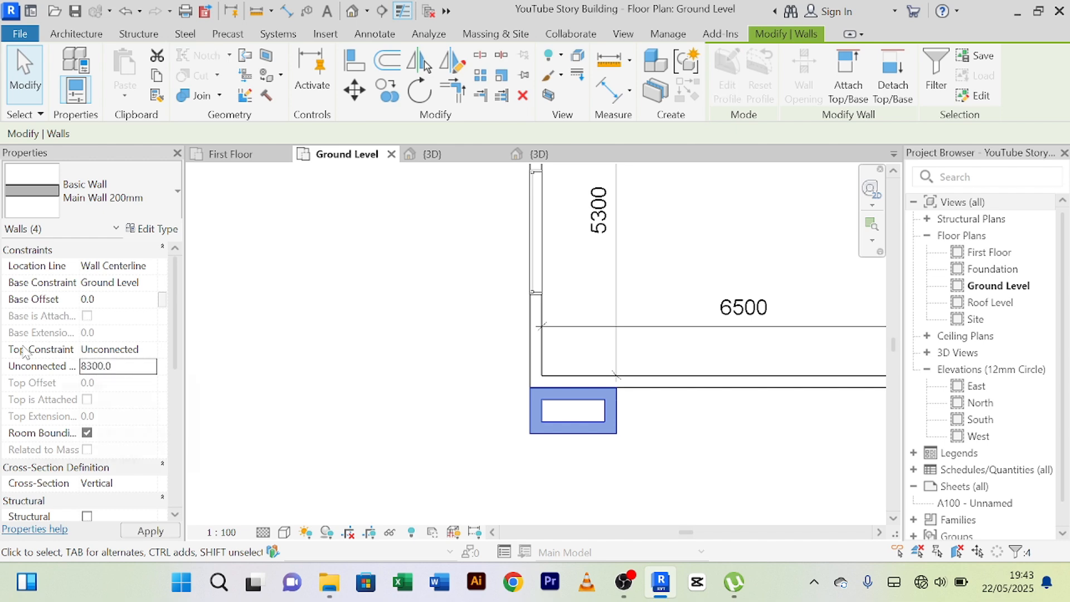
pyautogui.click(366, 346)
# Check in 3D how the southwest enclosure's top lines up with the adjoining roof parapet from the front and west sides.
pyautogui.click(453, 156)
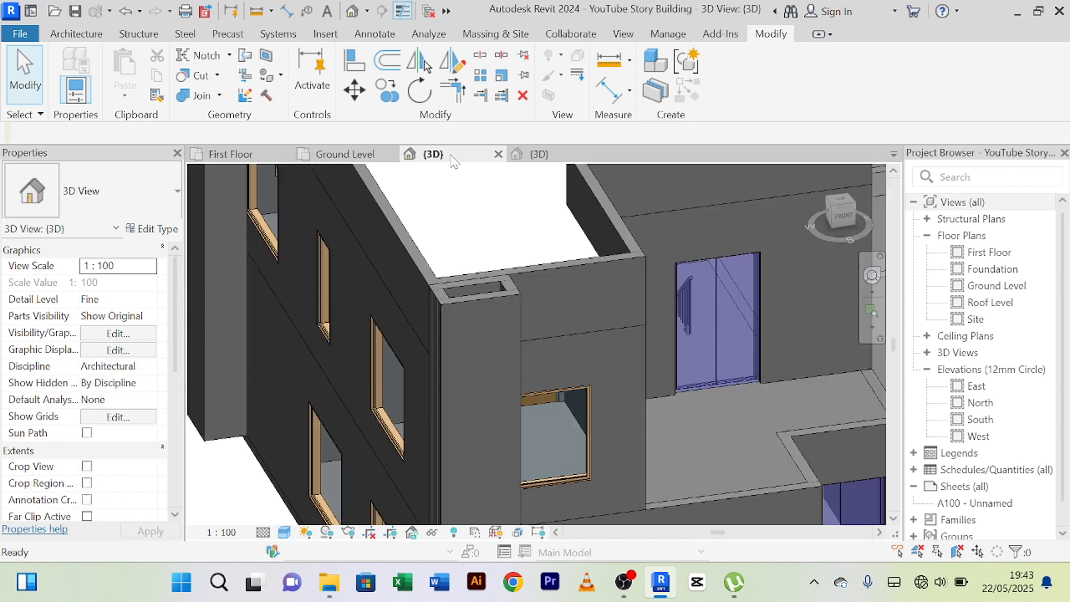
pyautogui.scroll(2, 555, 298)
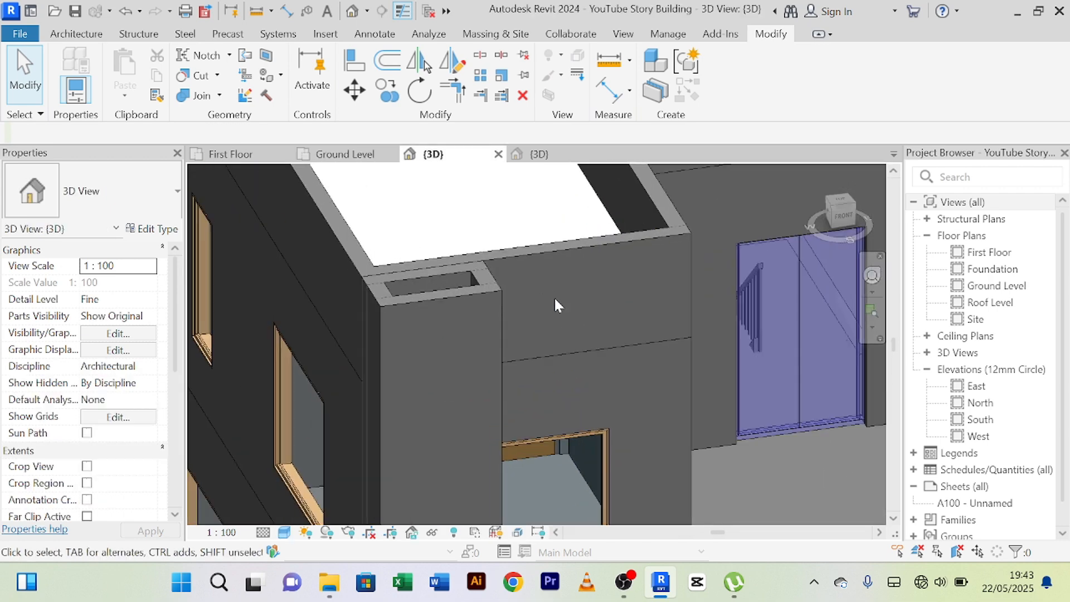
pyautogui.scroll(-3, 554, 295)
pyautogui.keyDown('shift'); pyautogui.moveTo(554, 293); pyautogui.dragTo(531, 298, button='middle'); pyautogui.keyUp('shift')
pyautogui.scroll(-2, 638, 295)
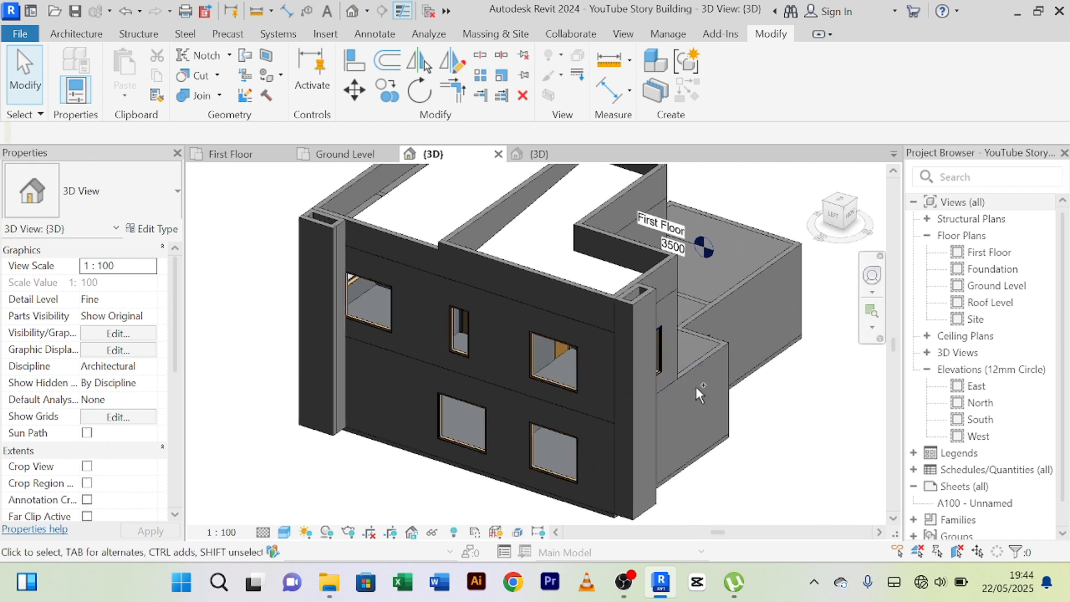
pyautogui.scroll(4, 651, 366)
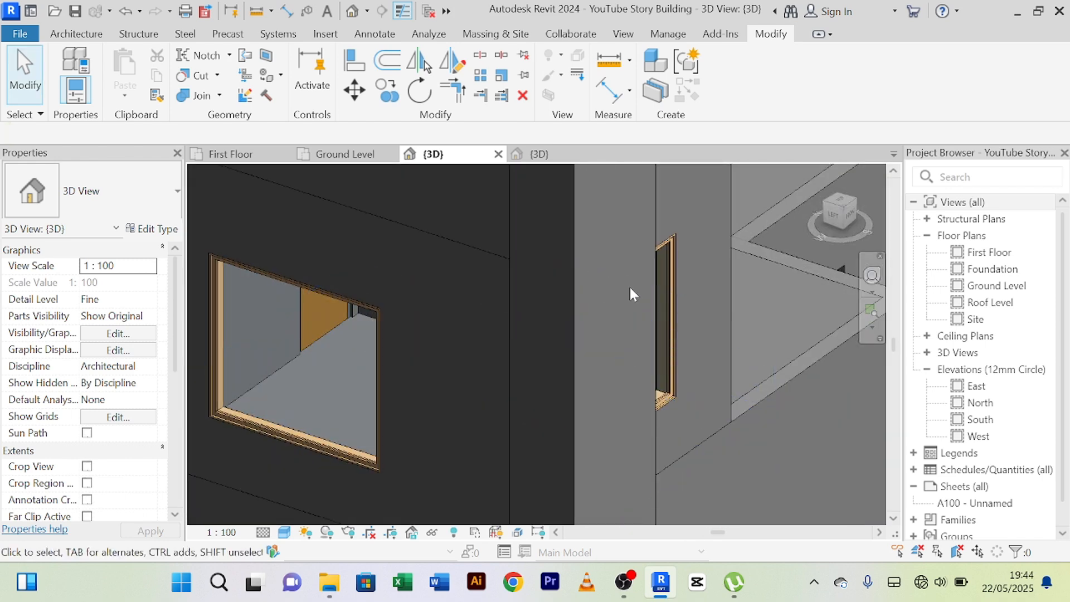
pyautogui.scroll(-5, 613, 347)
pyautogui.moveTo(597, 316)
pyautogui.keyDown('shift'); pyautogui.mouseDown(button='middle')
pyautogui.moveTo(557, 317)
pyautogui.moveTo(664, 354)
pyautogui.moveTo(607, 323)
pyautogui.mouseUp(button='middle'); pyautogui.keyUp('shift')
pyautogui.scroll(3, 611, 277)
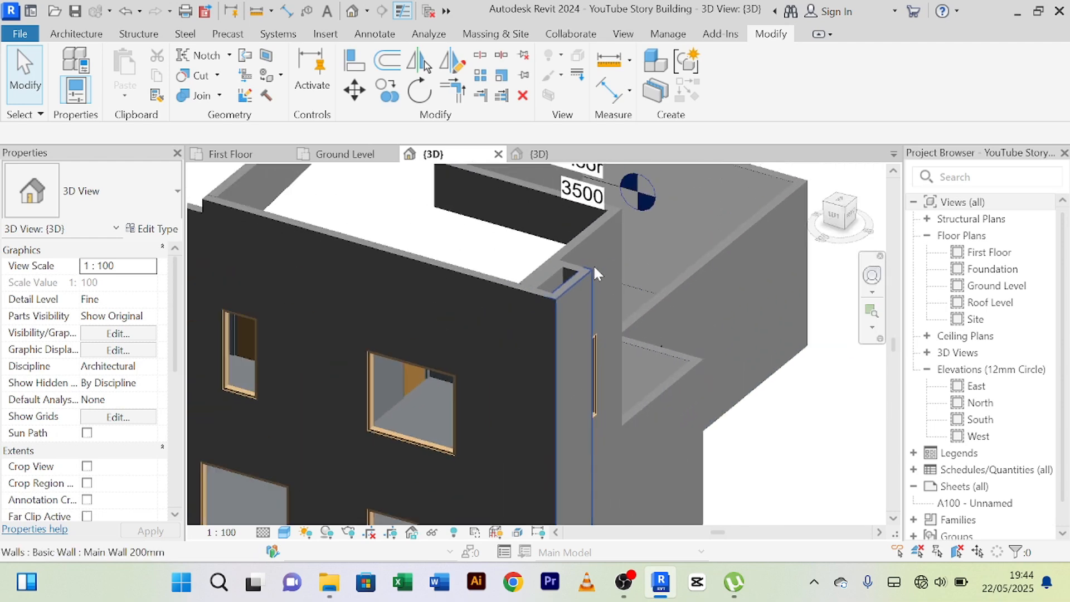
pyautogui.scroll(-2, 593, 264)
pyautogui.scroll(3, 543, 273)
# Examine both west corner enclosures and the roof parapets in 3D from above and around to the front.
pyautogui.keyDown('shift'); pyautogui.moveTo(543, 273); pyautogui.dragTo(666, 371, button='middle'); pyautogui.keyUp('shift')
pyautogui.scroll(-2, 545, 340)
pyautogui.scroll(1, 695, 261)
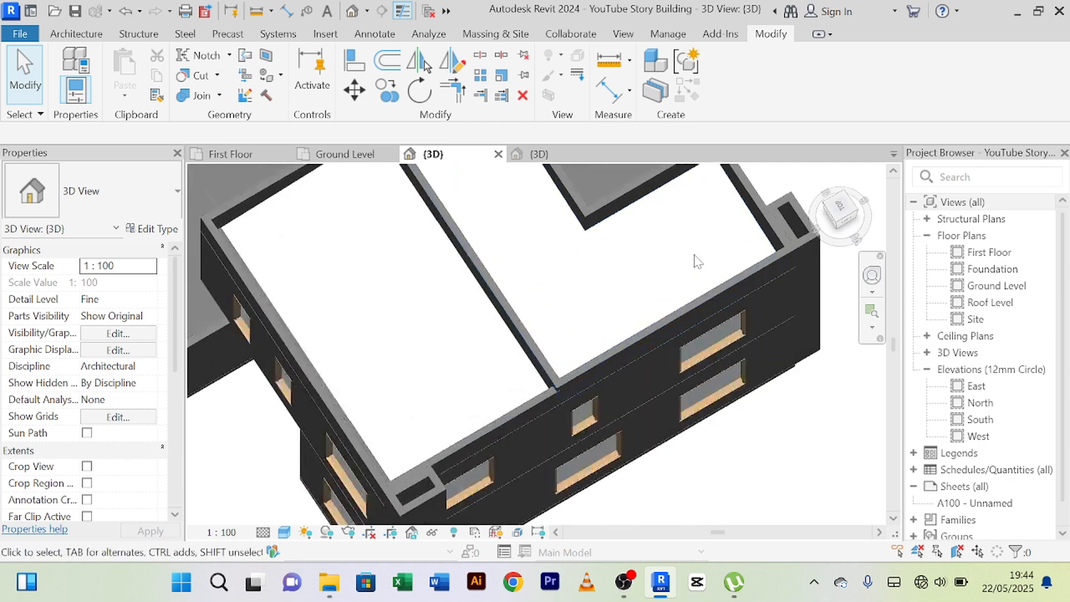
pyautogui.scroll(-2, 695, 260)
pyautogui.moveTo(695, 261); pyautogui.dragTo(581, 265, button='middle')
pyautogui.keyDown('shift'); pyautogui.moveTo(728, 355); pyautogui.dragTo(628, 283, button='middle'); pyautogui.keyUp('shift')
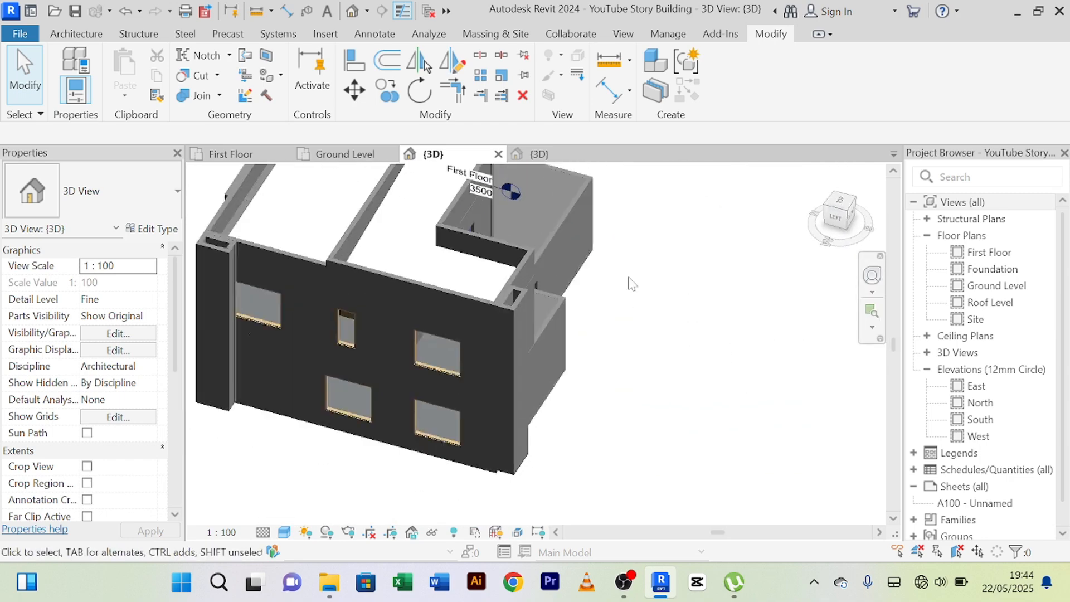
pyautogui.scroll(-3, 688, 382)
pyautogui.keyDown('shift'); pyautogui.moveTo(674, 404); pyautogui.dragTo(393, 354, button='middle'); pyautogui.keyUp('shift')
pyautogui.scroll(5, 413, 351)
pyautogui.scroll(-4, 432, 344)
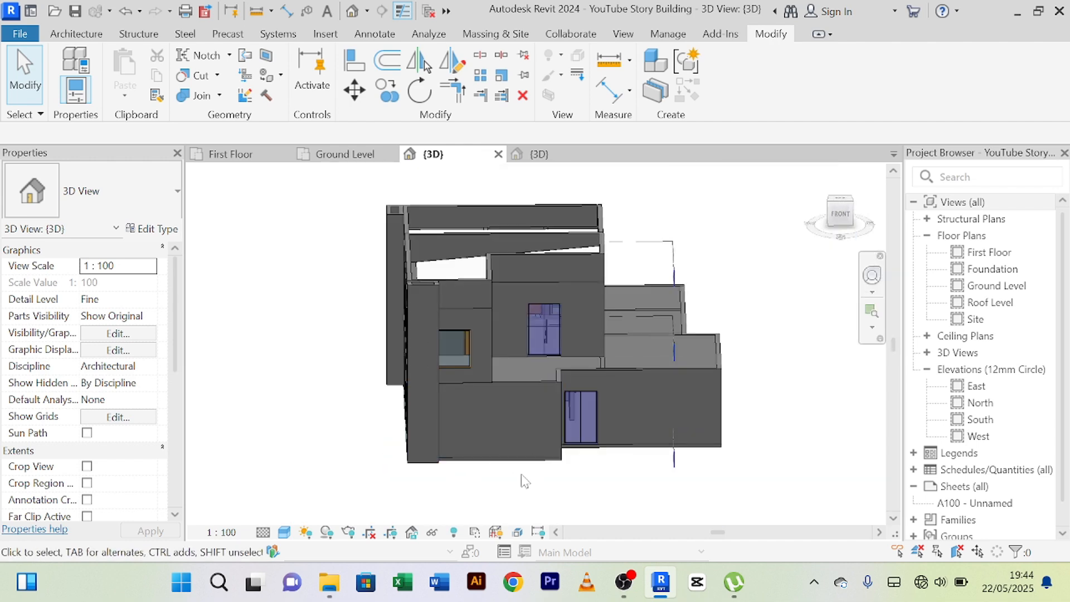
# Examine the building's front facade in 3D, including the ground-floor entrance and the single-storey wall to its east.
pyautogui.keyDown('shift'); pyautogui.moveTo(516, 491); pyautogui.dragTo(659, 496, button='middle'); pyautogui.keyUp('shift')
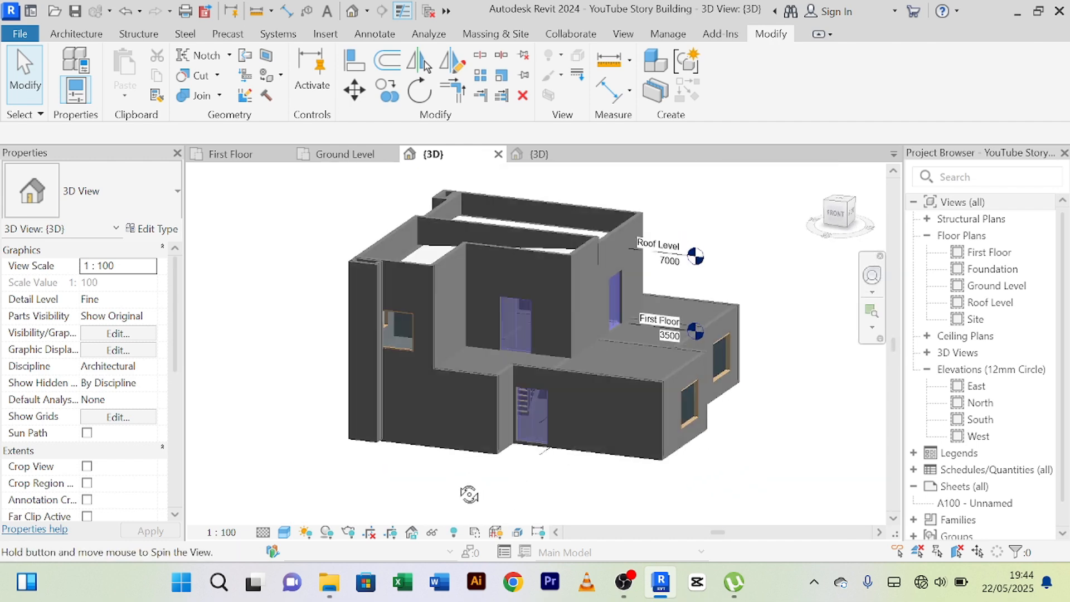
pyautogui.scroll(4, 430, 466)
pyautogui.scroll(-4, 431, 468)
pyautogui.keyDown('shift'); pyautogui.moveTo(431, 468); pyautogui.dragTo(407, 476, button='middle'); pyautogui.keyUp('shift')
pyautogui.scroll(5, 352, 379)
pyautogui.scroll(-2, 356, 384)
pyautogui.scroll(-4, 357, 380)
pyautogui.scroll(4, 449, 466)
pyautogui.scroll(-3, 449, 466)
pyautogui.moveTo(535, 446); pyautogui.dragTo(461, 487, button='middle')
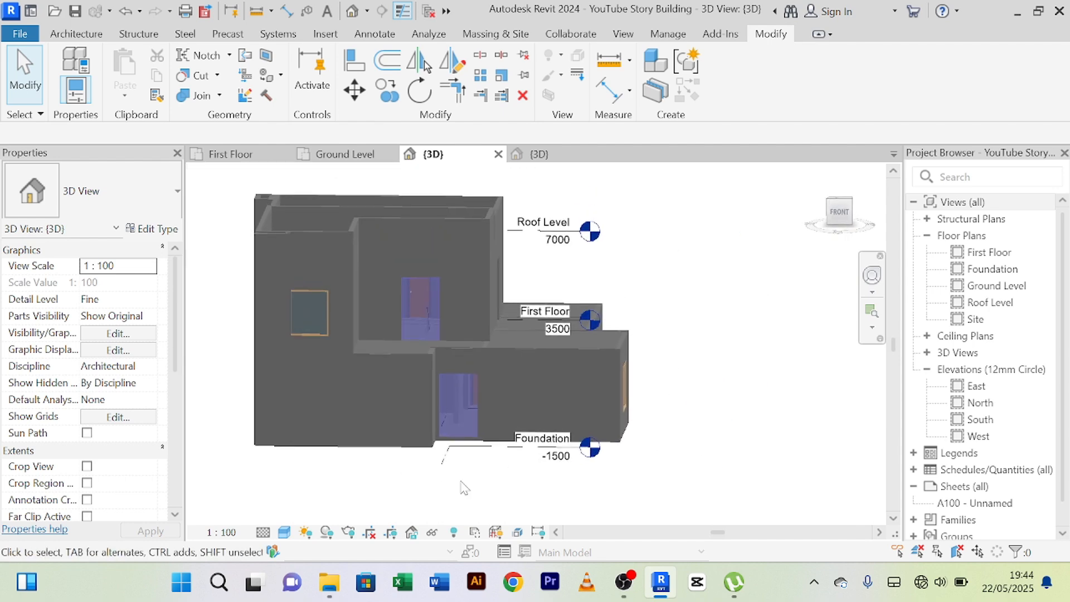
pyautogui.scroll(3, 568, 393)
pyautogui.scroll(-3, 554, 379)
pyautogui.scroll(4, 561, 381)
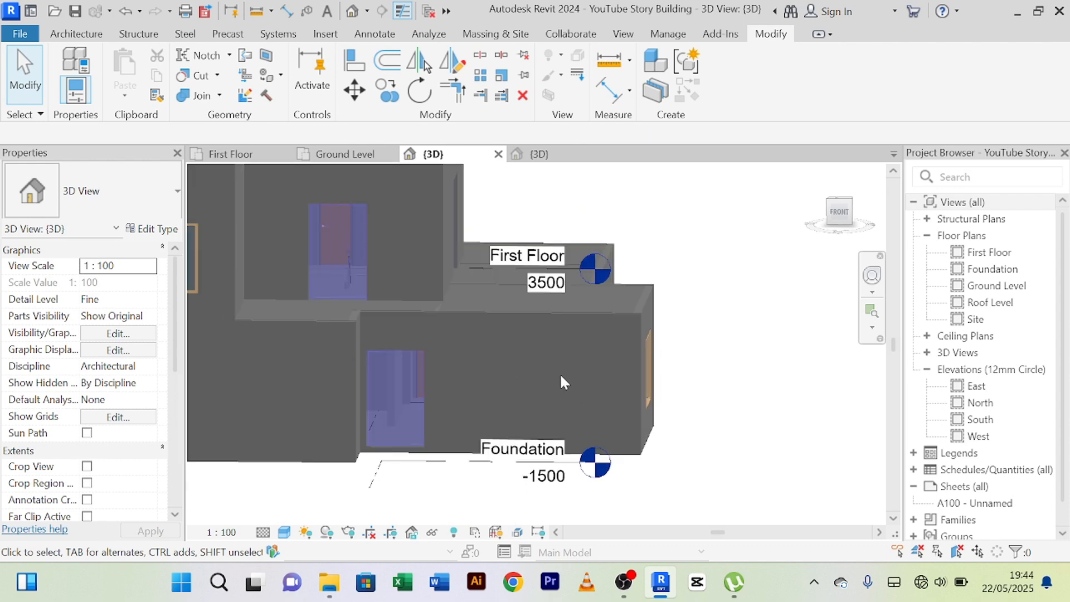
pyautogui.scroll(-3, 560, 376)
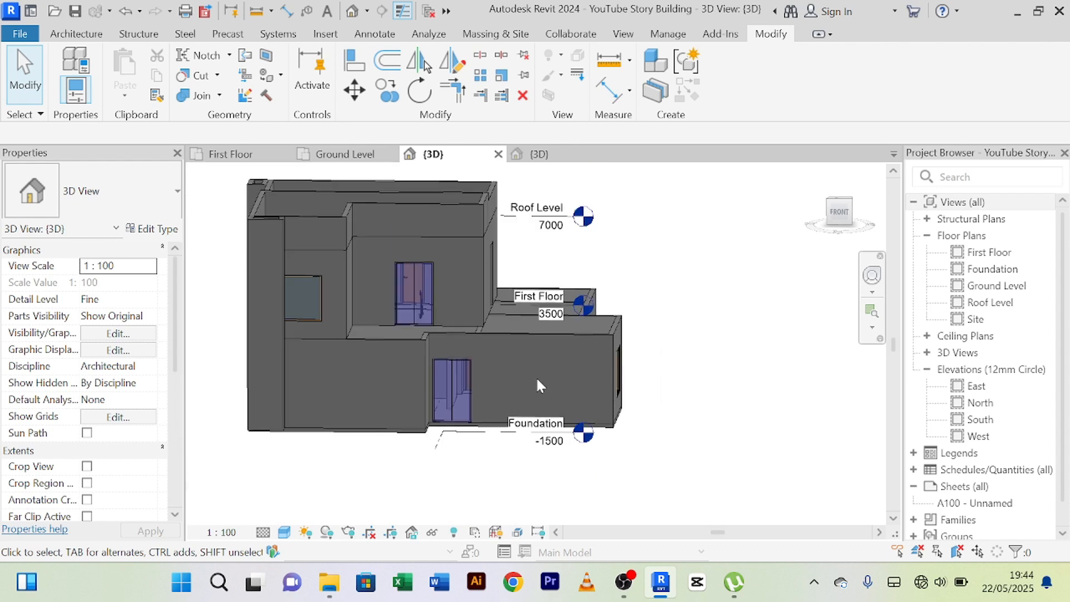
pyautogui.scroll(1, 541, 368)
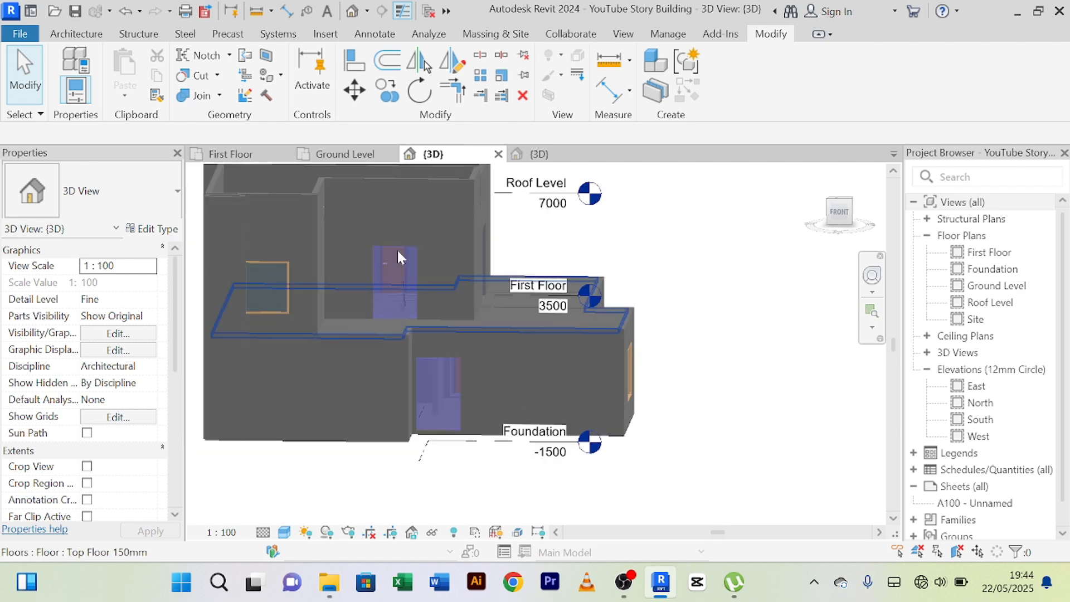
# Select the southeast room's south wall, east of the double entrance door, in the Ground Level plan.
pyautogui.click(350, 155)
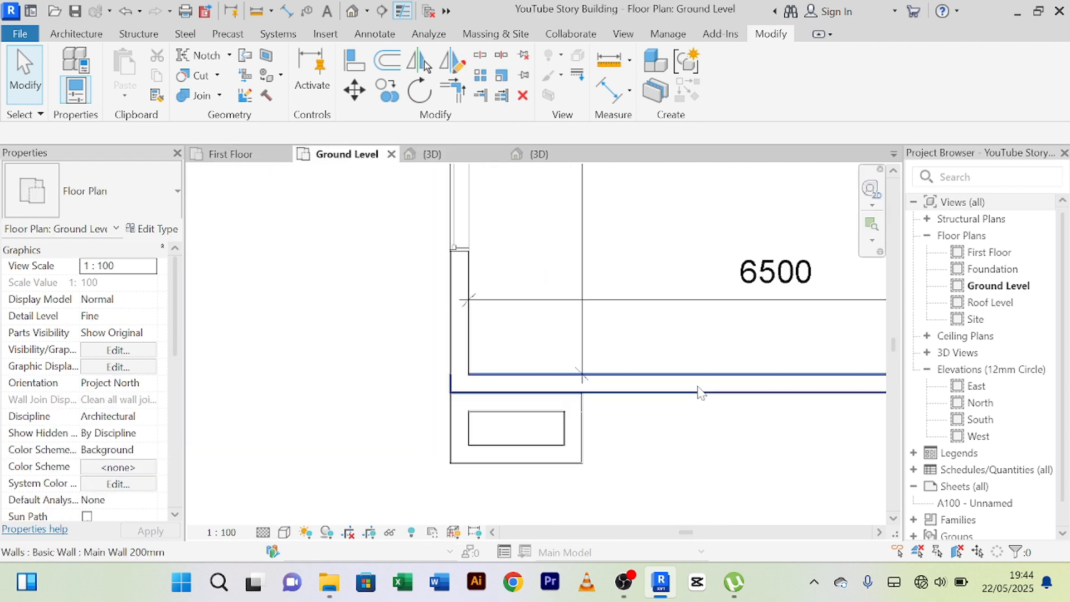
pyautogui.scroll(-4, 687, 410)
pyautogui.moveTo(688, 411); pyautogui.dragTo(318, 409, button='middle')
pyautogui.scroll(3, 558, 346)
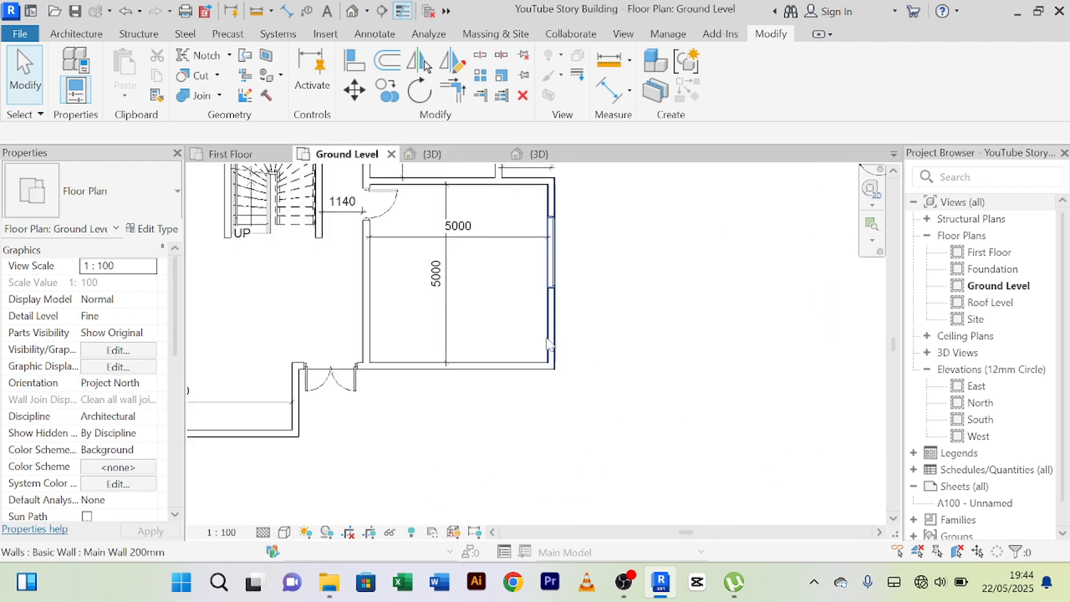
pyautogui.click(487, 369)
pyautogui.scroll(2, 508, 330)
pyautogui.scroll(-2, 508, 331)
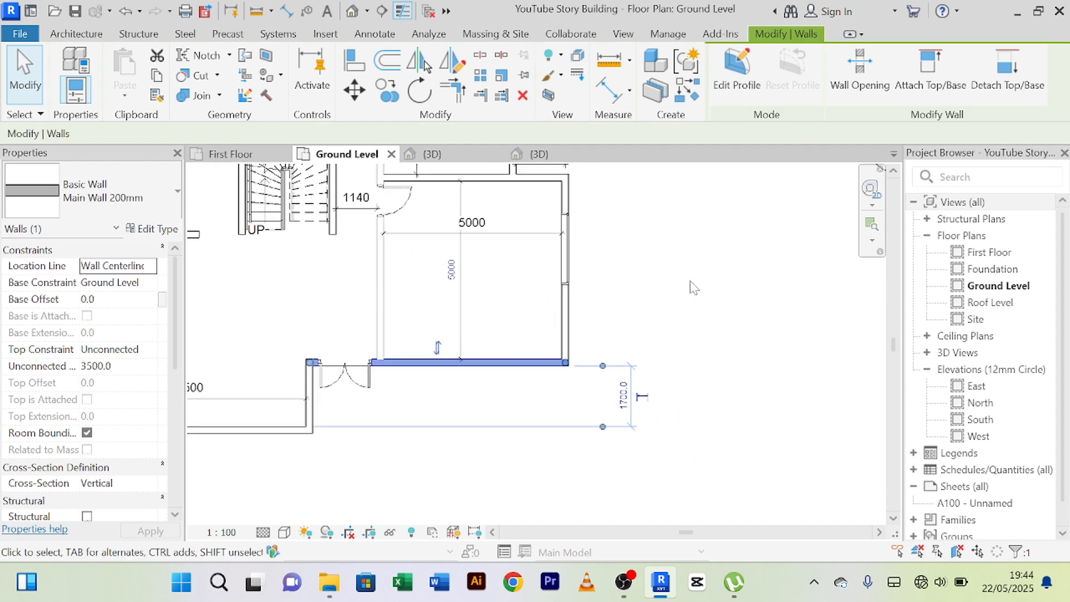
pyautogui.click(721, 265)
pyautogui.click(511, 362)
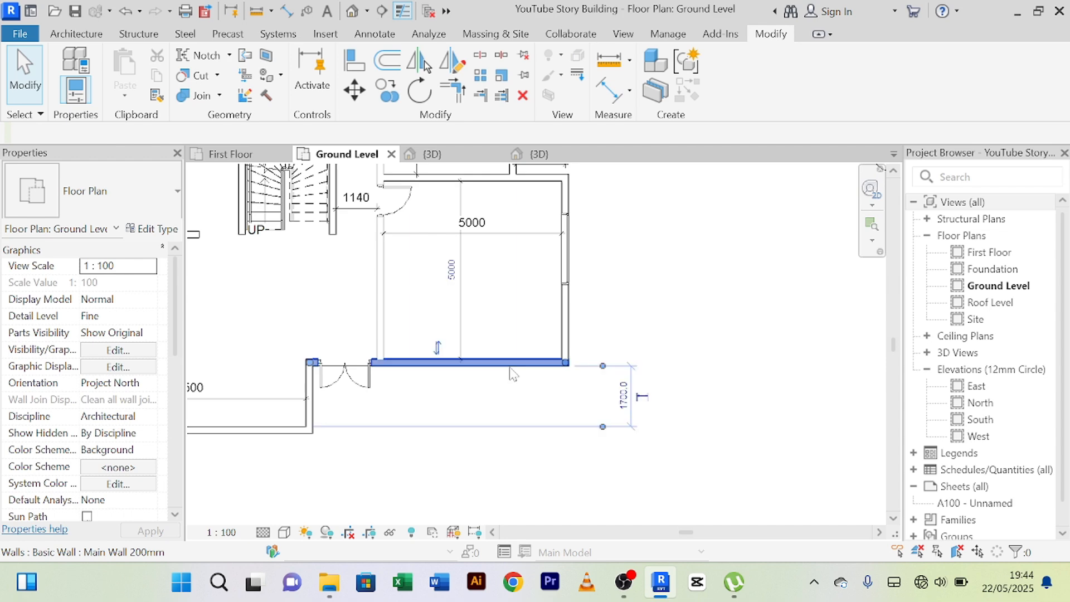
pyautogui.scroll(-2, 511, 362)
pyautogui.moveTo(530, 312); pyautogui.dragTo(570, 323, button='middle')
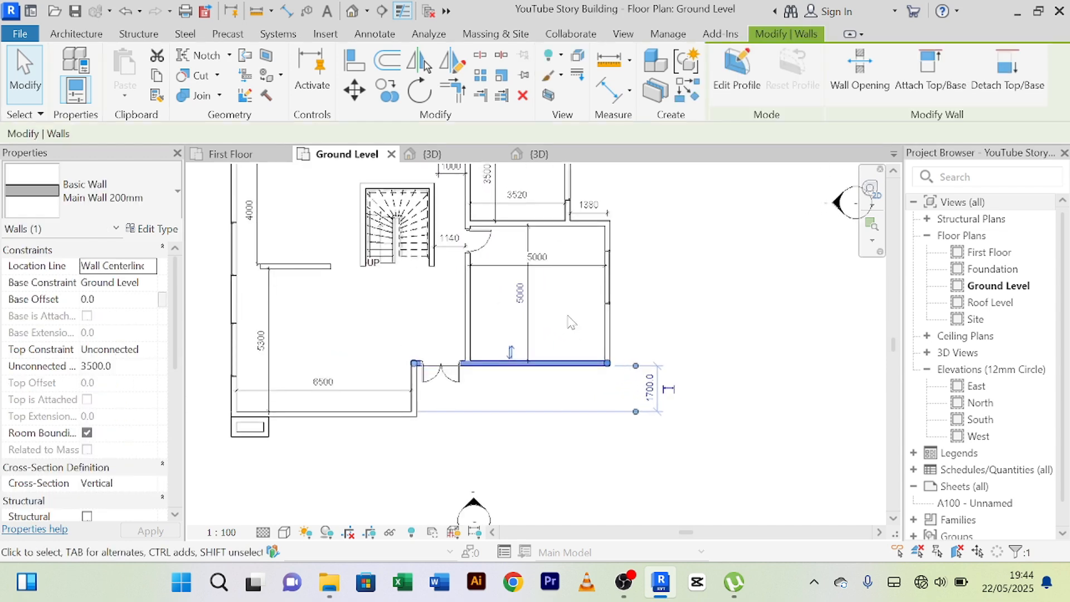
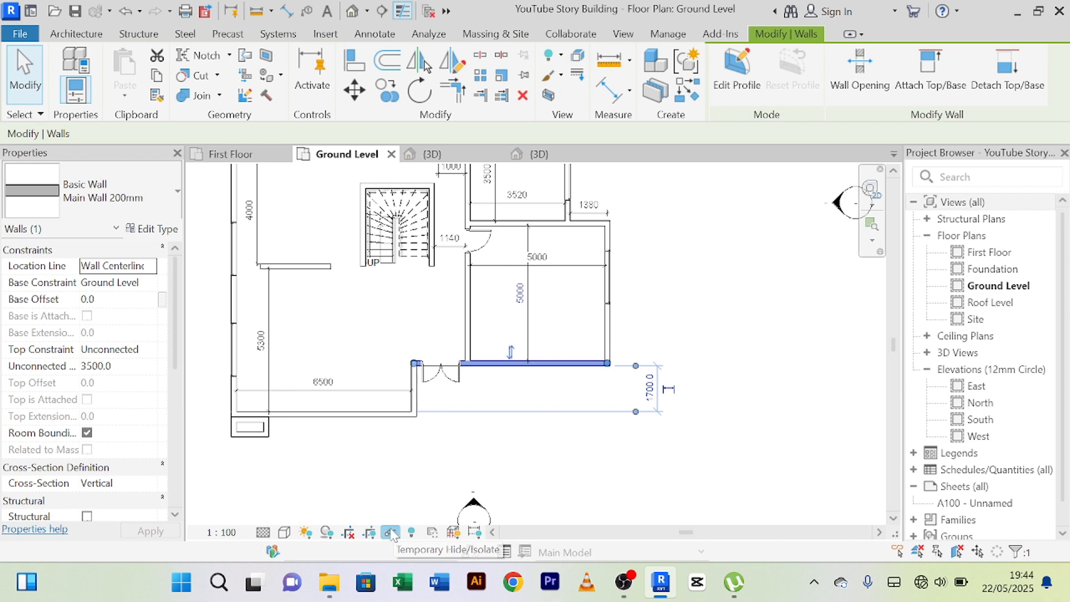
pyautogui.click(391, 532)
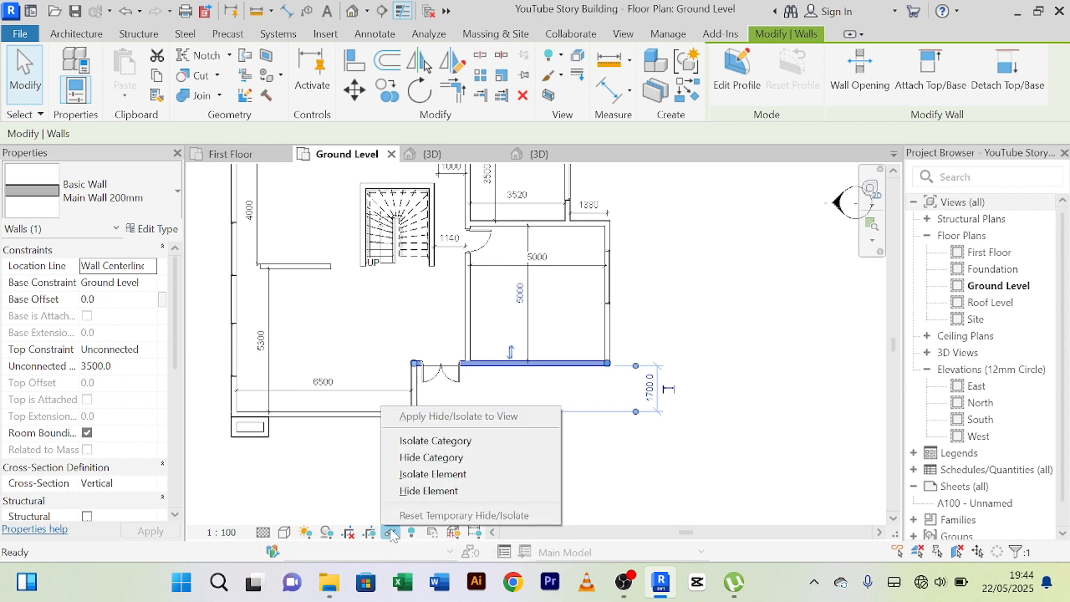
pyautogui.click(437, 475)
pyautogui.scroll(5, 487, 380)
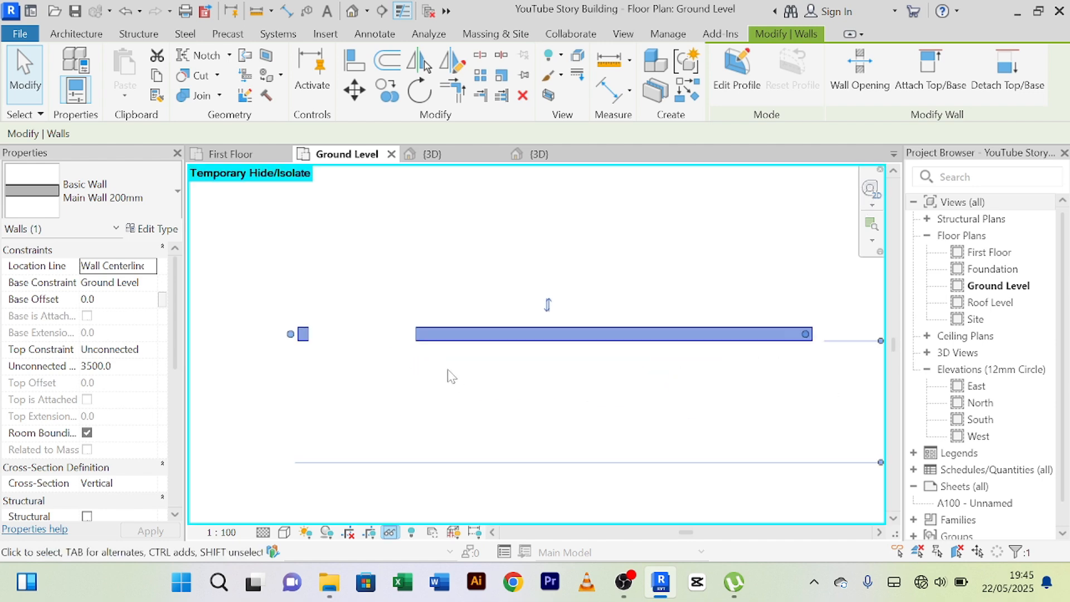
pyautogui.scroll(-4, 471, 372)
pyautogui.moveTo(477, 373); pyautogui.dragTo(445, 378, button='middle')
pyautogui.scroll(3, 511, 351)
pyautogui.scroll(-3, 574, 333)
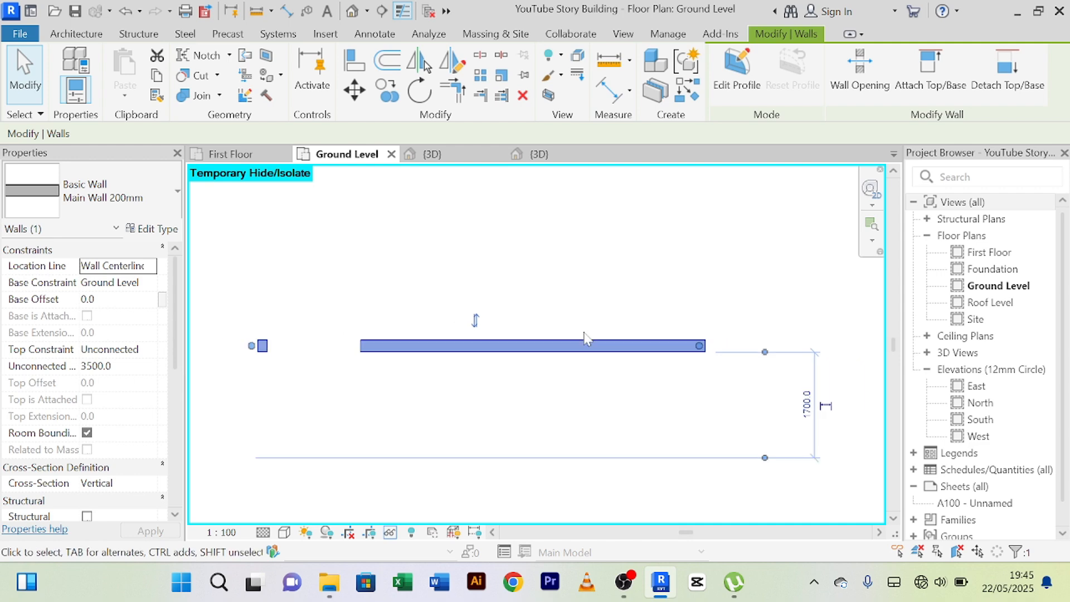
pyautogui.scroll(2, 580, 333)
pyautogui.scroll(-2, 569, 347)
pyautogui.scroll(2, 561, 358)
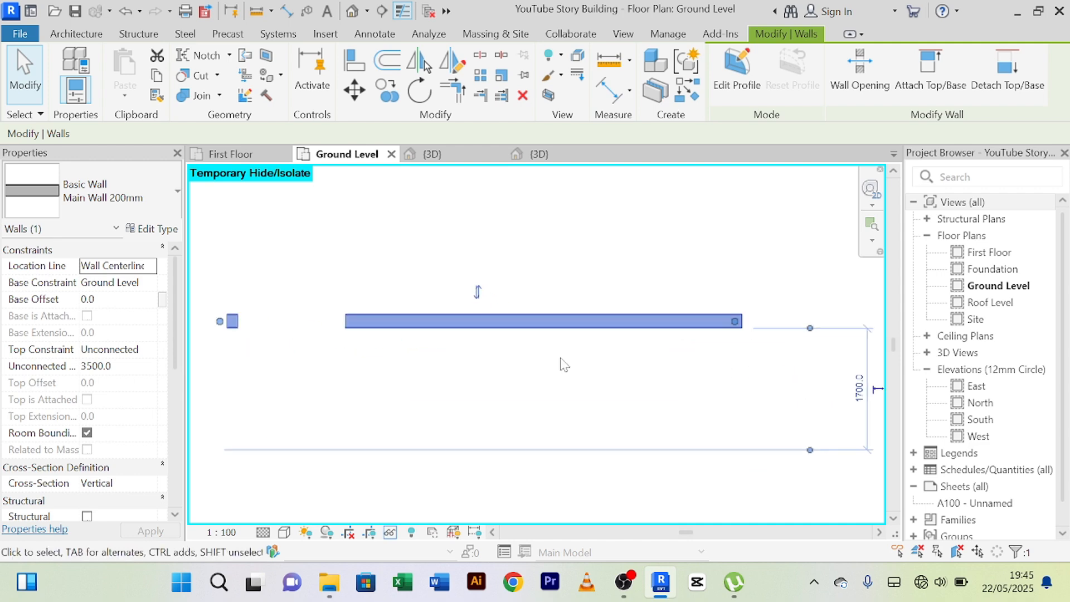
pyautogui.scroll(-2, 561, 291)
pyautogui.scroll(2, 576, 299)
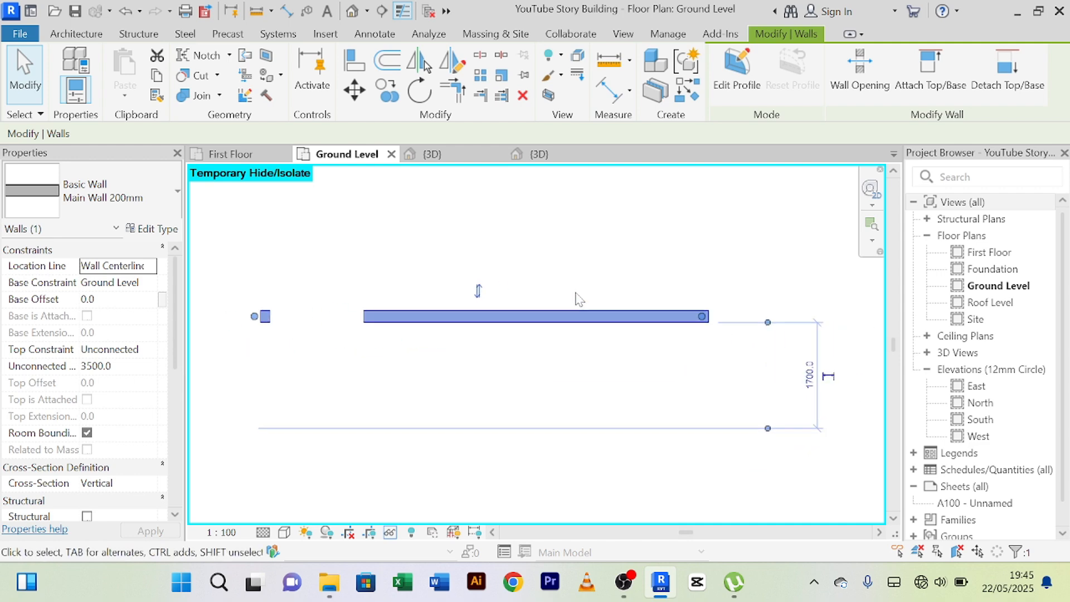
pyautogui.scroll(-1, 576, 300)
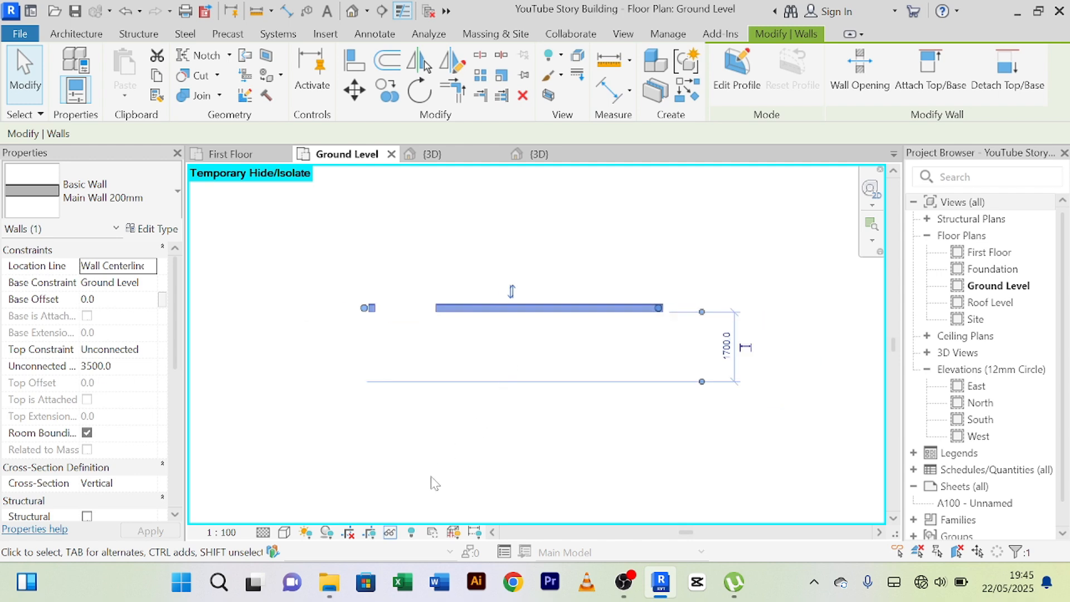
pyautogui.click(392, 535)
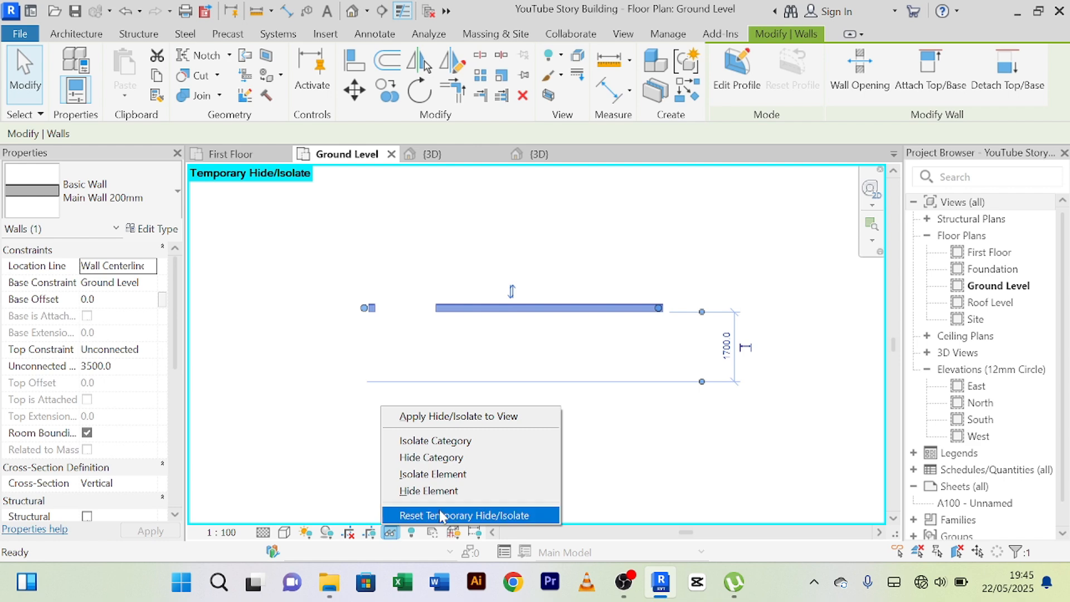
pyautogui.click(472, 516)
pyautogui.scroll(-3, 478, 399)
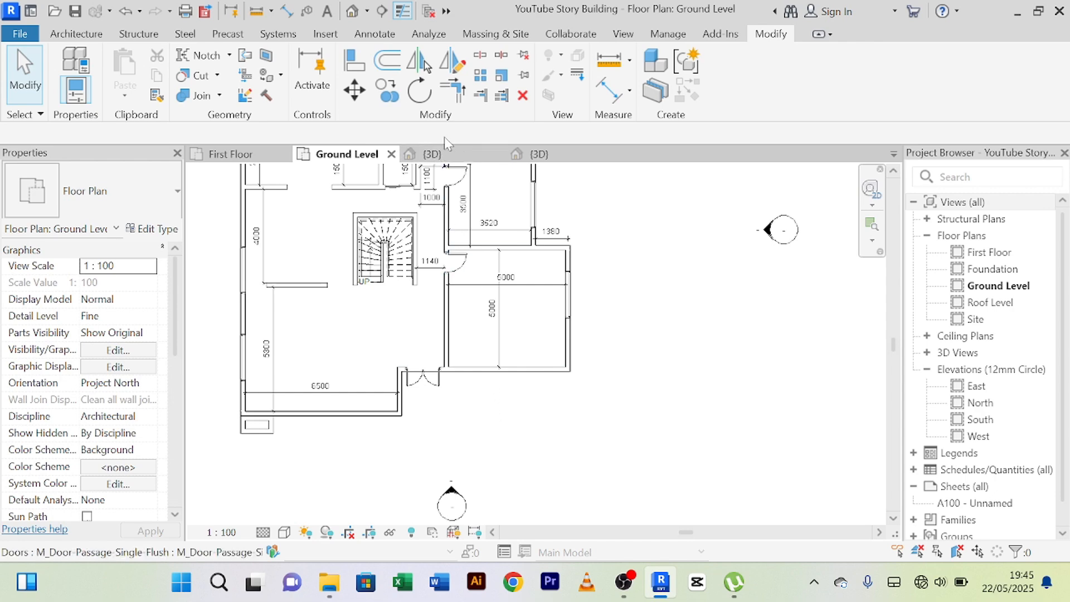
# Temporarily isolate the ground-floor front wall containing the double entrance door in the 3D view.
pyautogui.click(432, 153)
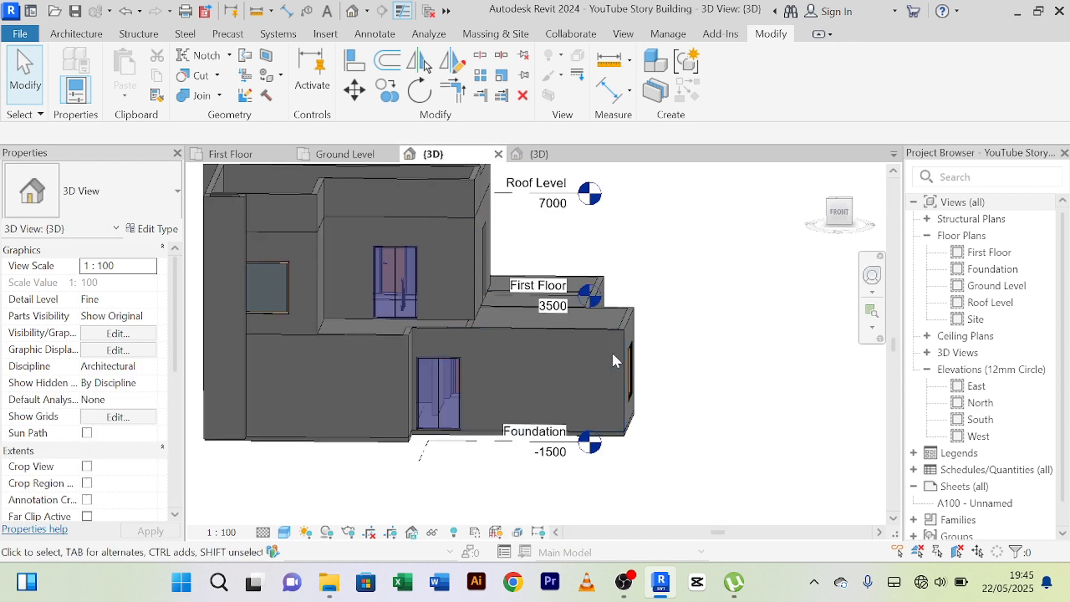
pyautogui.click(600, 332)
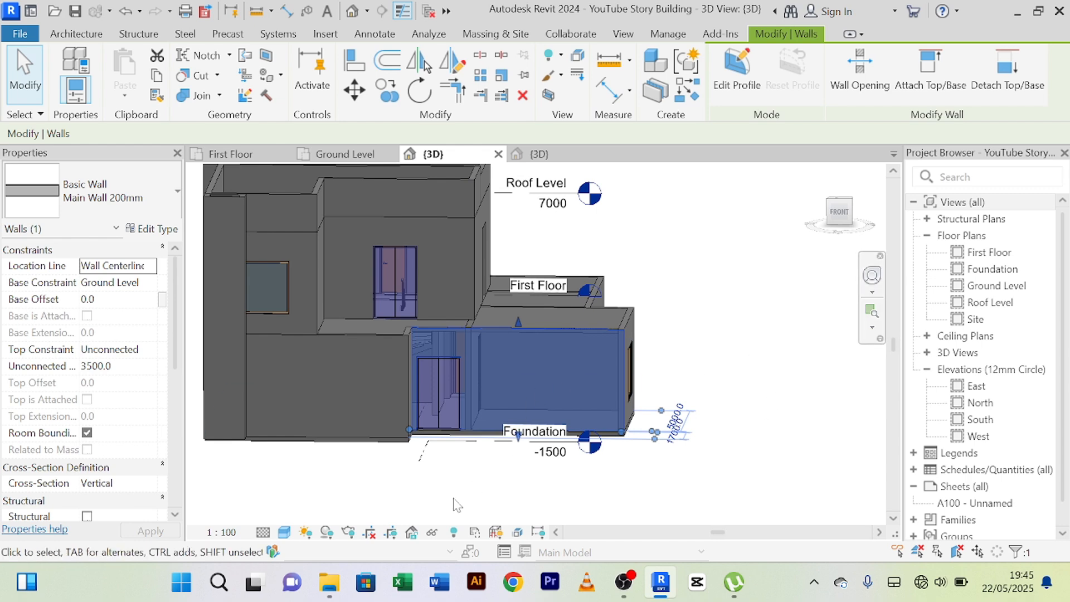
pyautogui.click(432, 533)
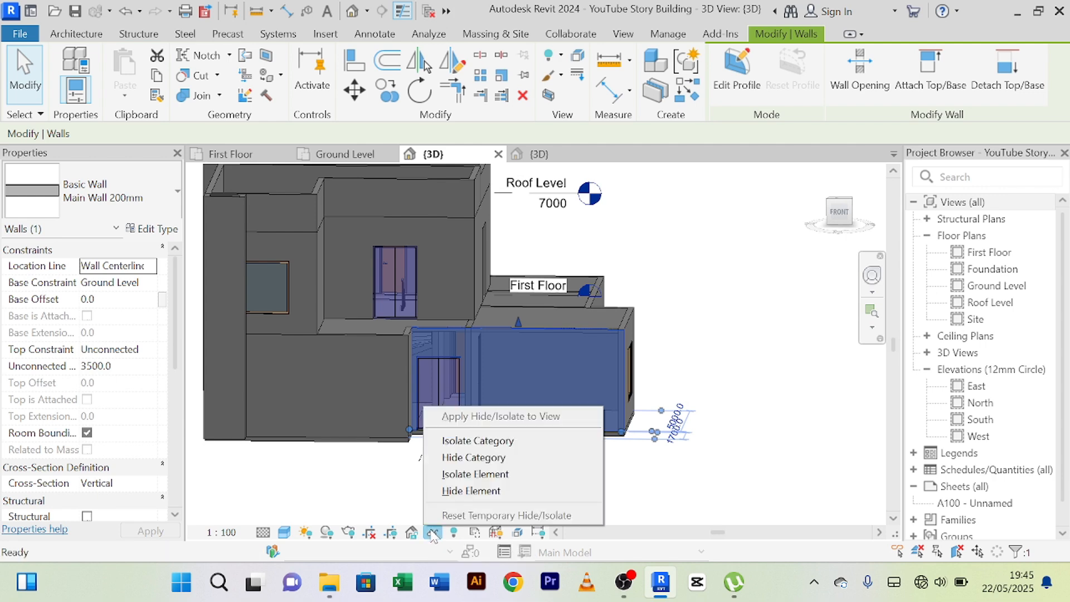
pyautogui.click(475, 474)
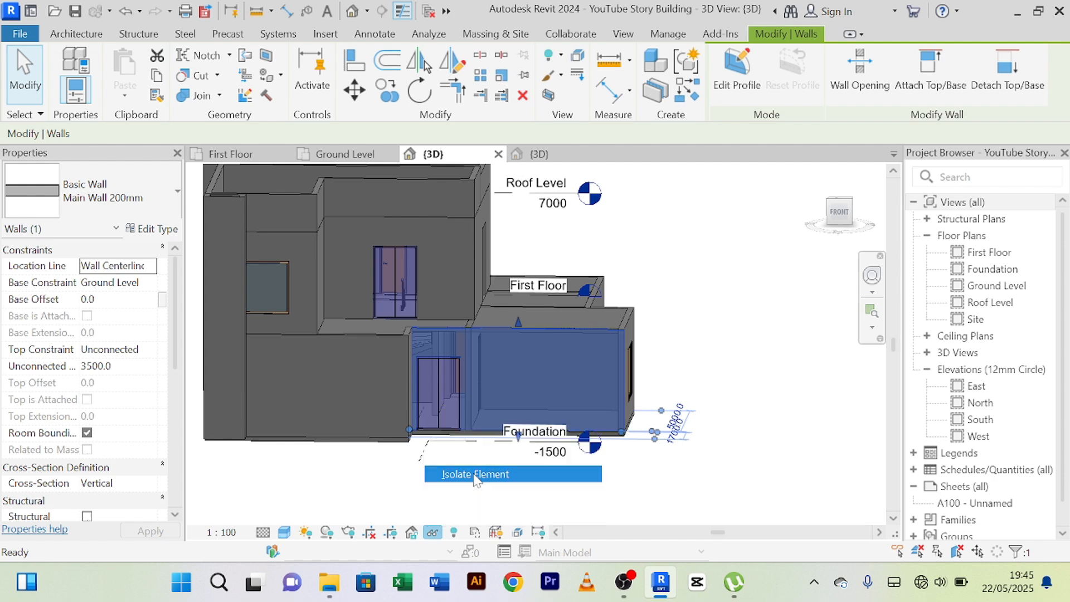
pyautogui.scroll(3, 497, 479)
pyautogui.moveTo(521, 449); pyautogui.dragTo(543, 468, button='middle')
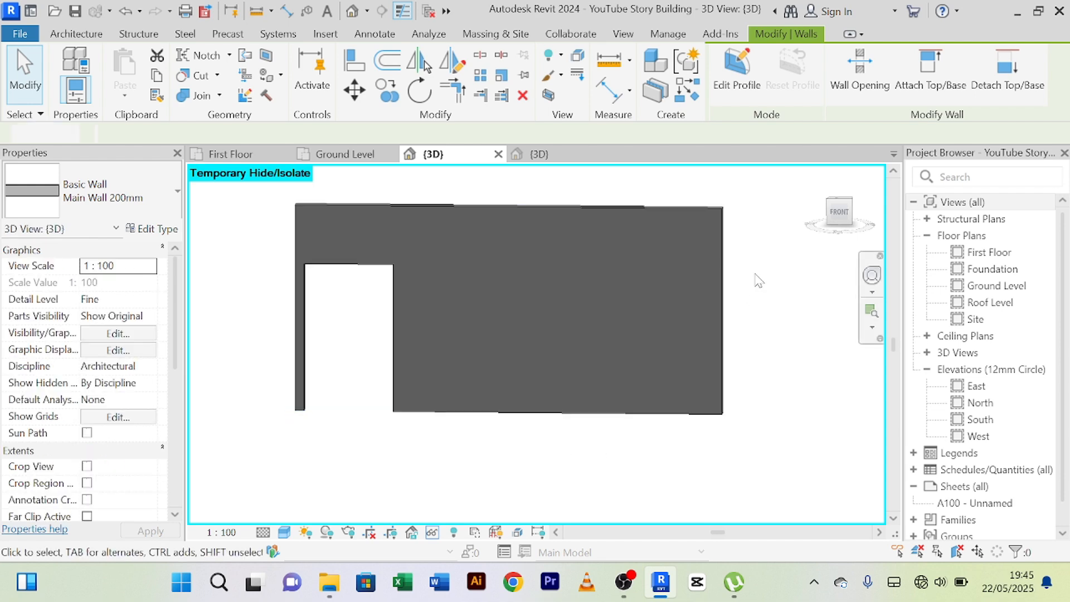
pyautogui.click(757, 279)
# Split the isolated wall horizontally 500 mm above its base and again 2600 mm above that first cut.
pyautogui.click(670, 206)
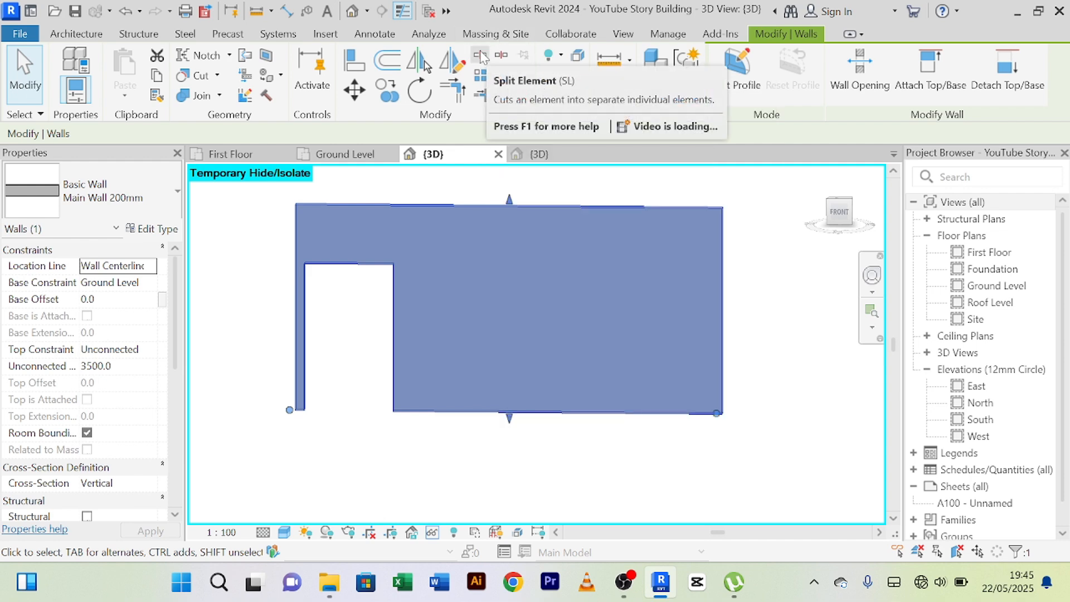
pyautogui.click(481, 54)
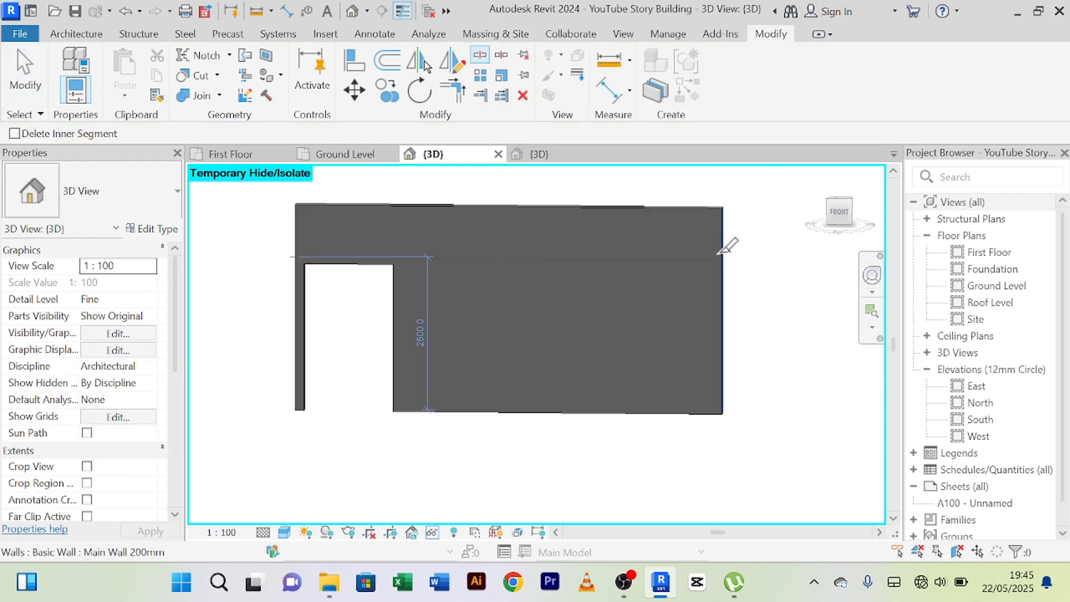
pyautogui.click(720, 383)
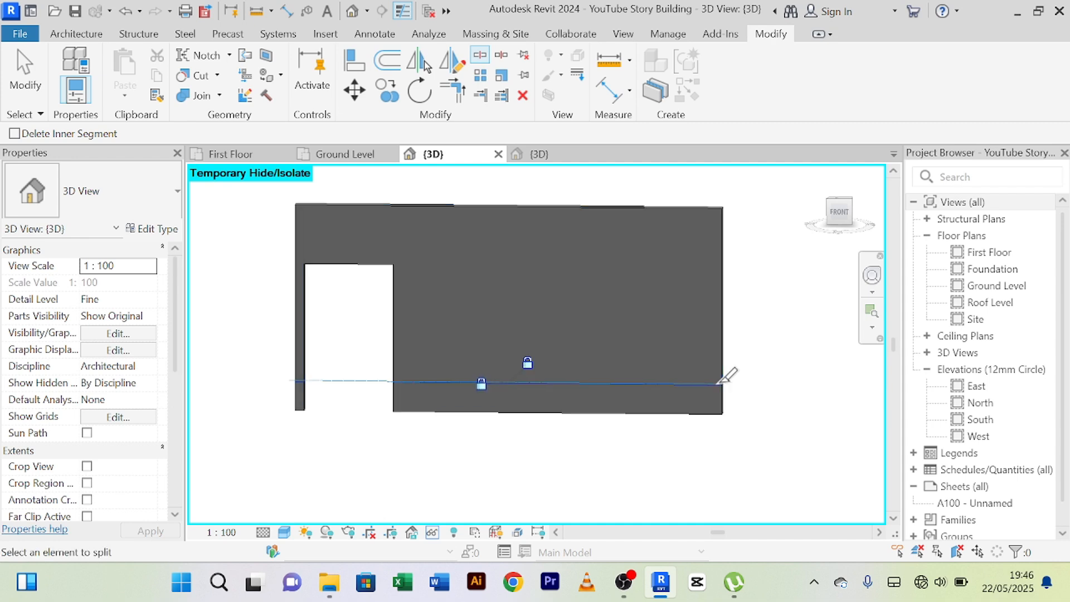
pyautogui.click(720, 231)
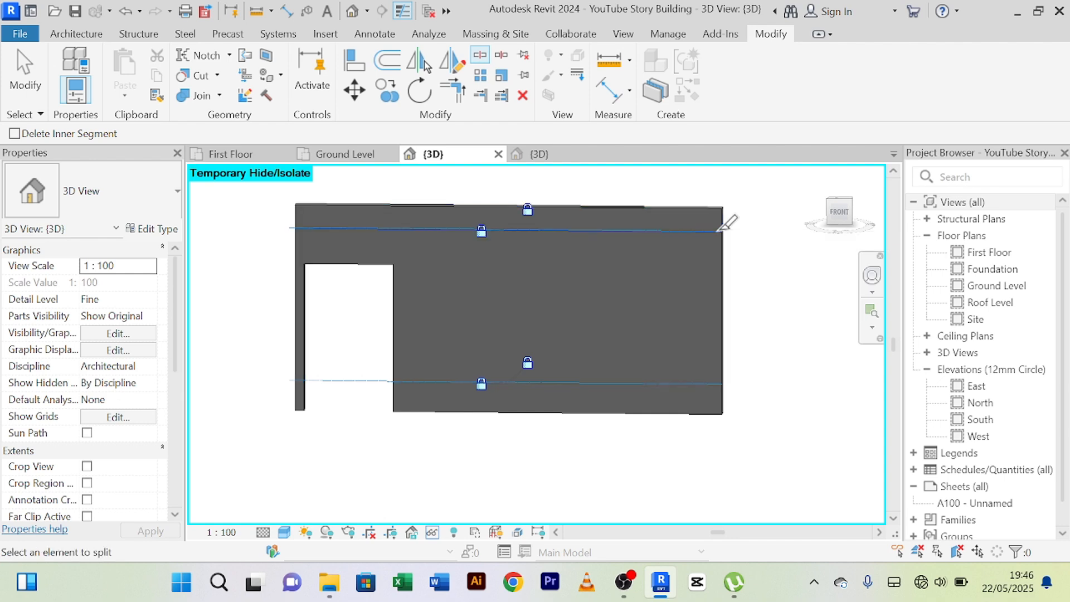
pyautogui.rightClick(225, 225)
pyautogui.click(264, 241)
pyautogui.rightClick(240, 209)
pyautogui.click(244, 223)
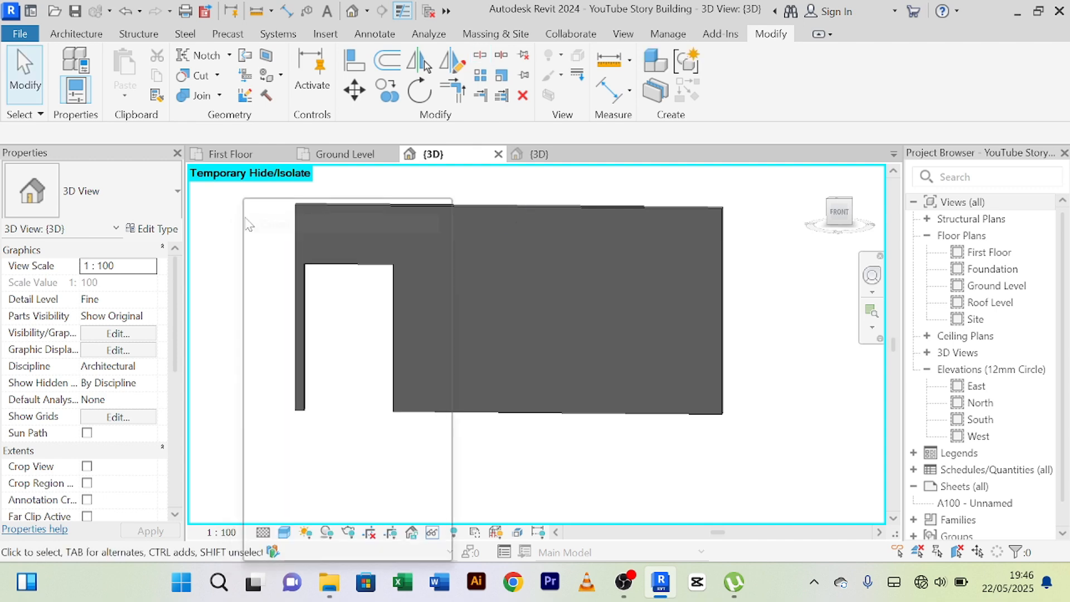
pyautogui.rightClick(245, 225)
pyautogui.click(262, 217)
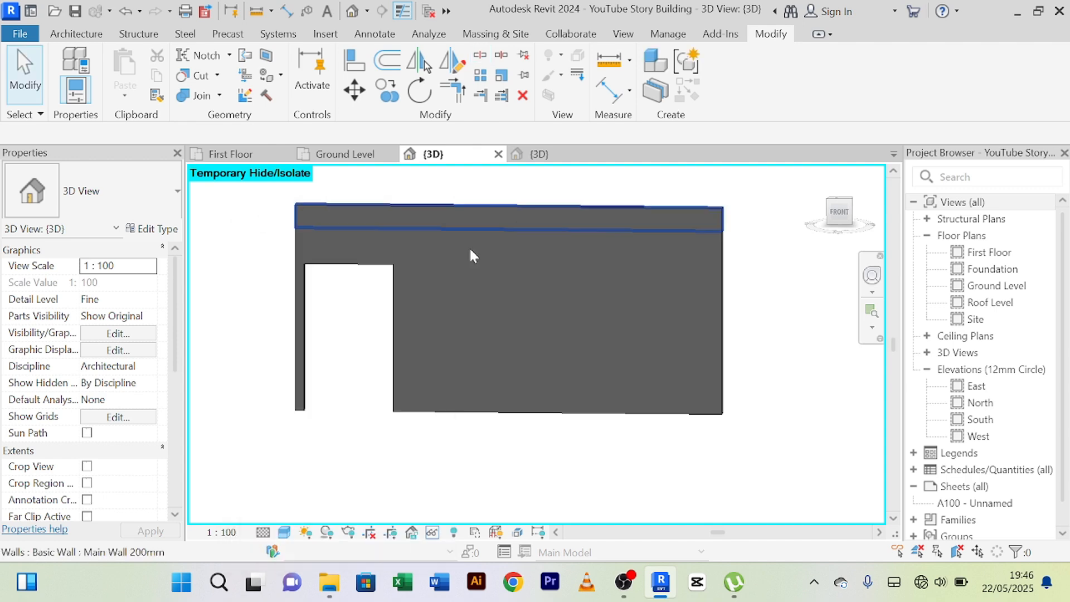
# Temporarily hide the 400 mm high upper strip and the 500 mm high lower strip of the split wall.
pyautogui.click(640, 218)
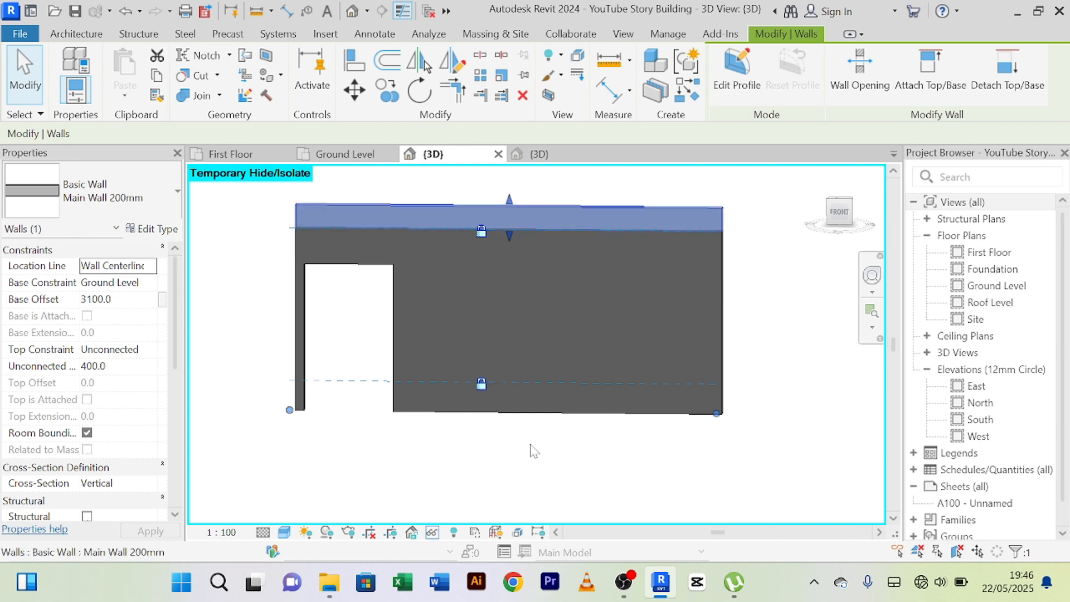
pyautogui.click(433, 534)
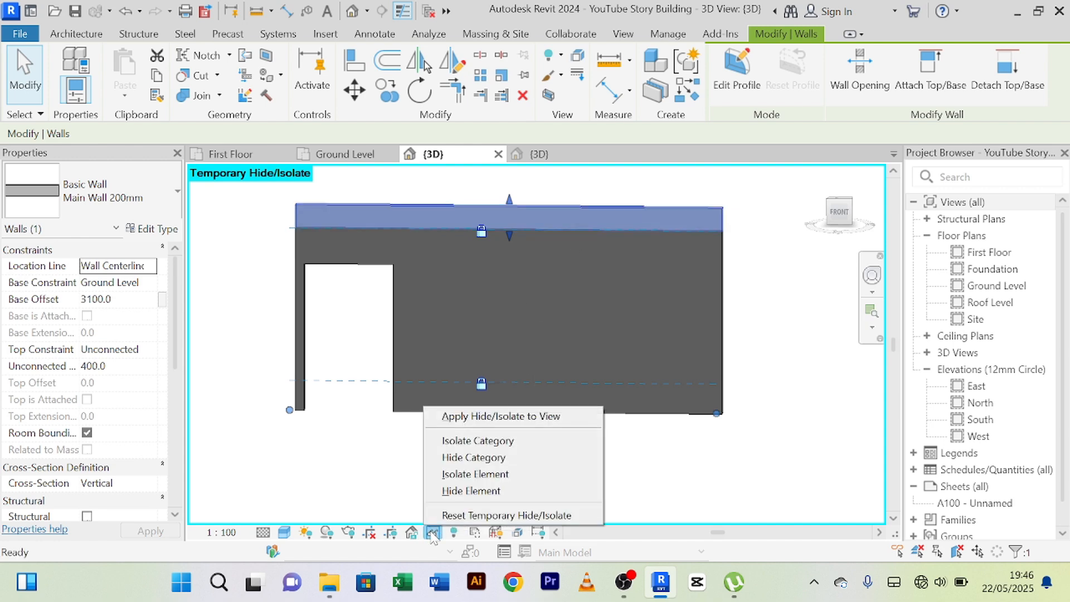
pyautogui.click(478, 496)
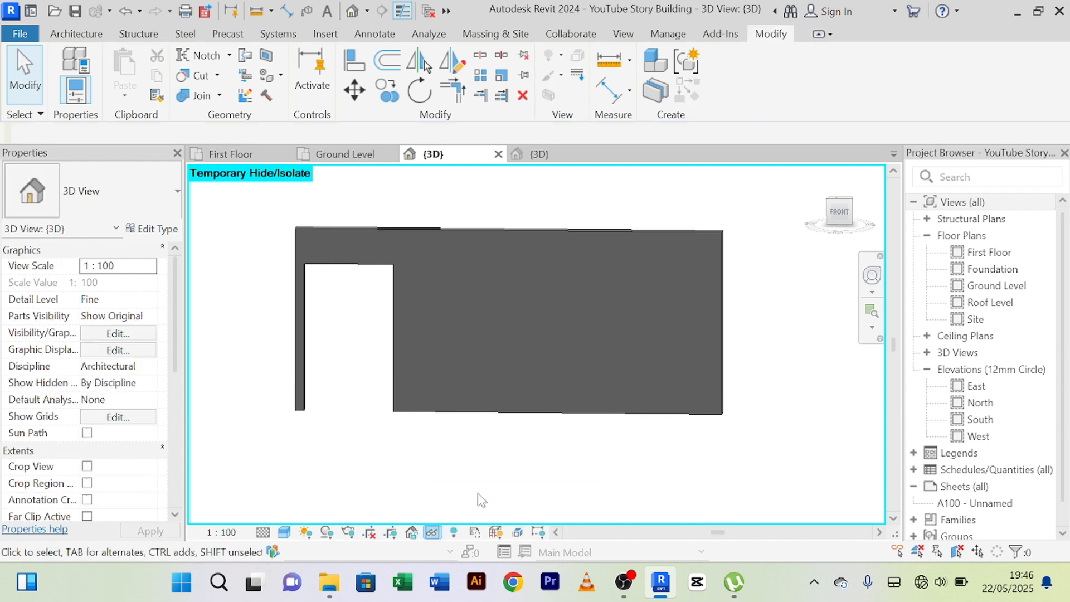
pyautogui.click(719, 414)
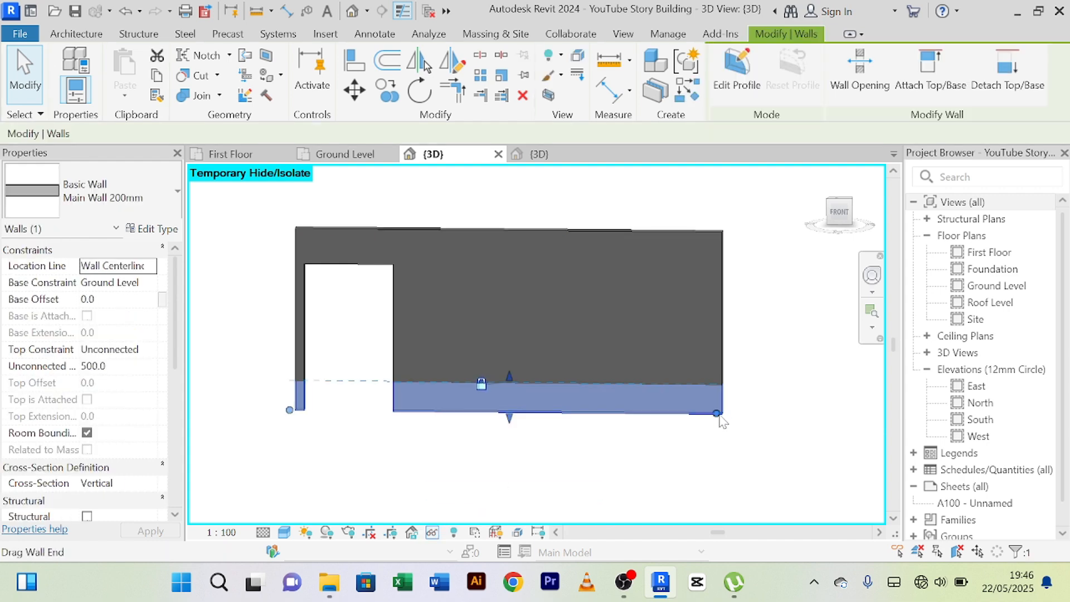
pyautogui.click(433, 534)
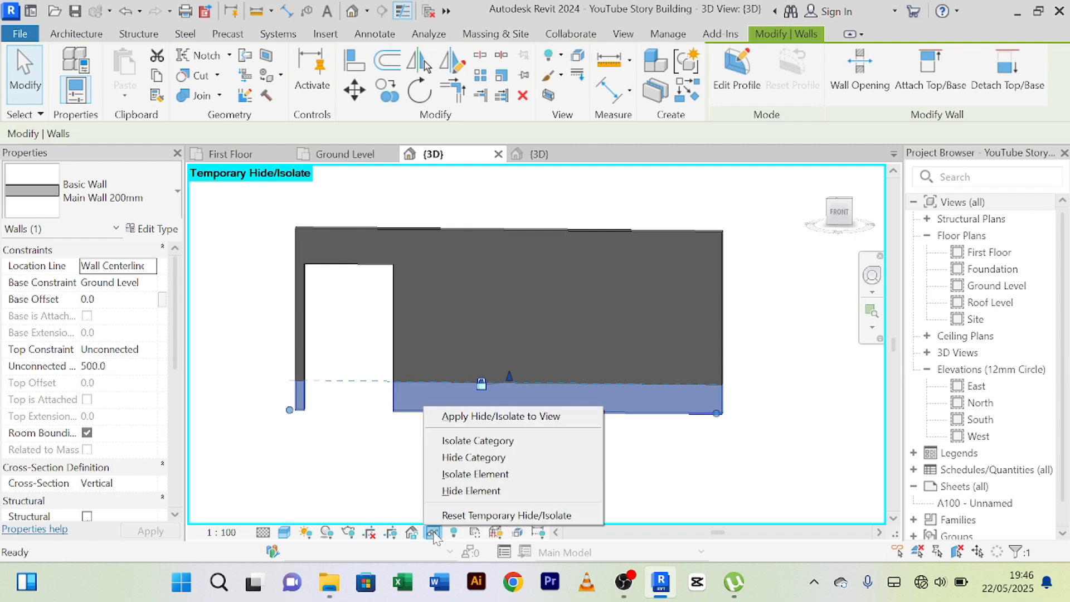
pyautogui.click(477, 496)
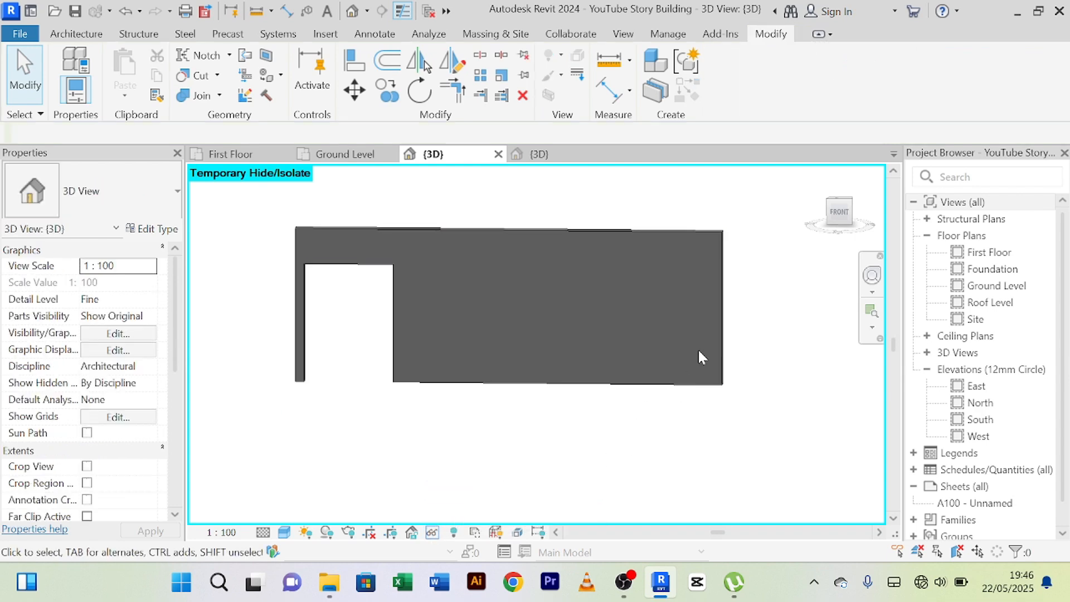
# Split the remaining wall band vertically 2600 mm from its door end and 500 mm from its east end.
pyautogui.click(694, 229)
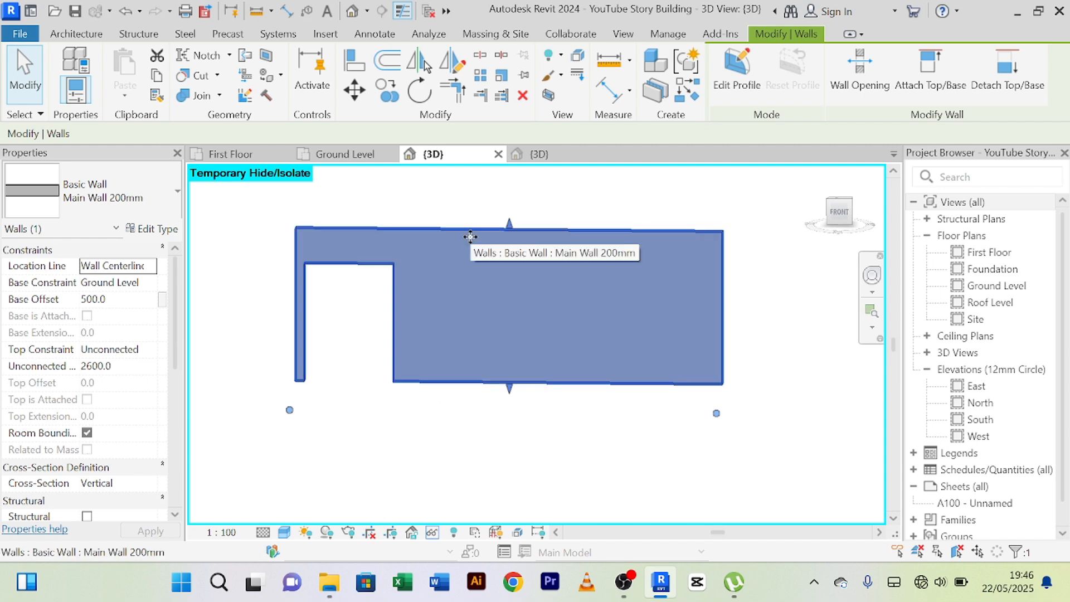
pyautogui.click(481, 56)
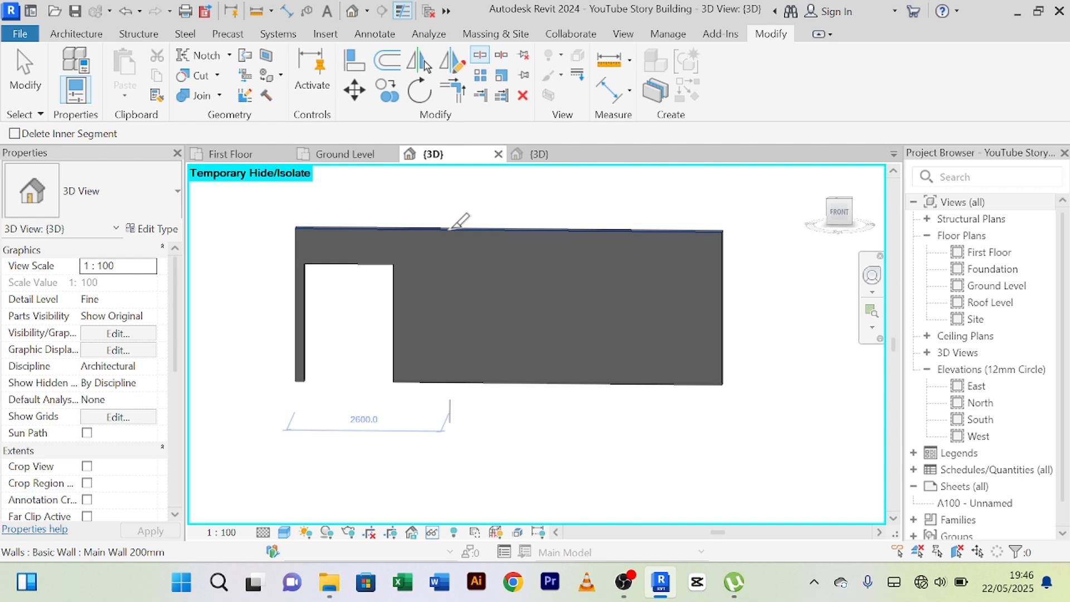
pyautogui.click(450, 228)
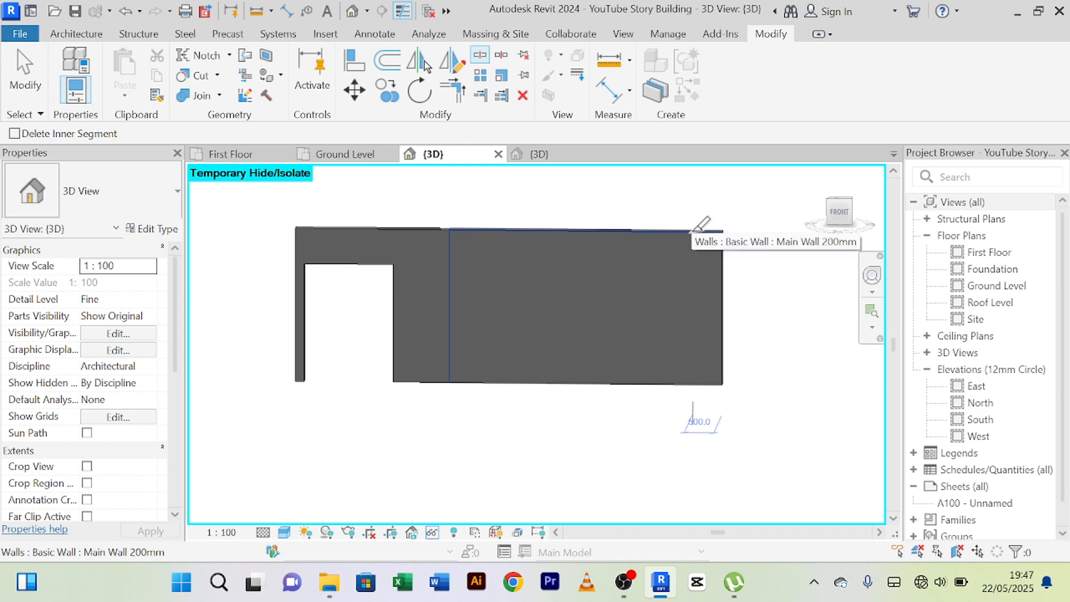
pyautogui.rightClick(668, 192)
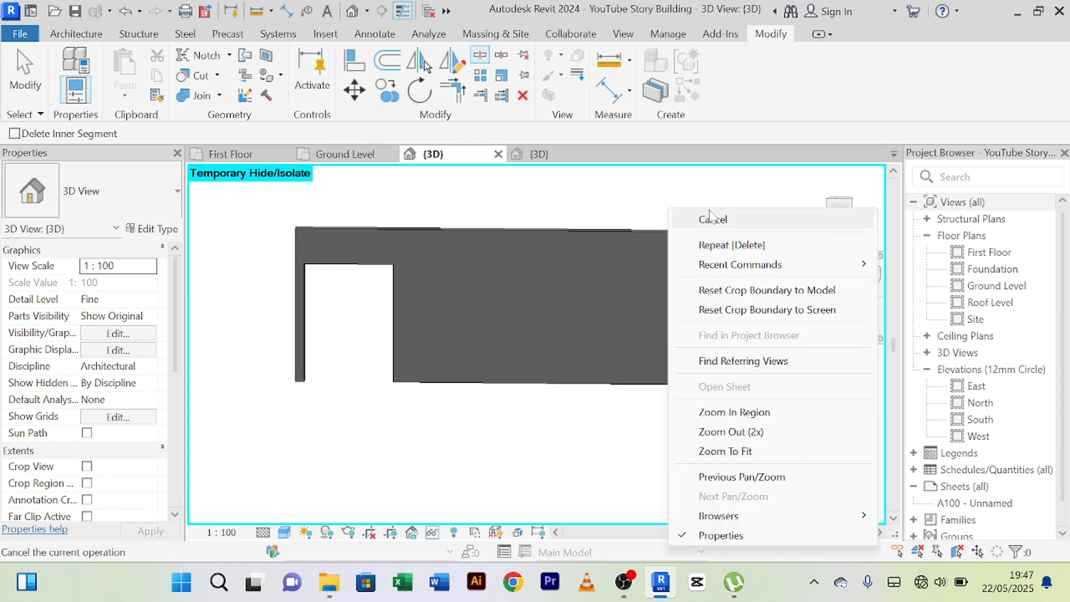
pyautogui.click(681, 200)
# Temporarily hide the wall piece around the door opening and the narrow 500 mm piece at the east end.
pyautogui.click(394, 233)
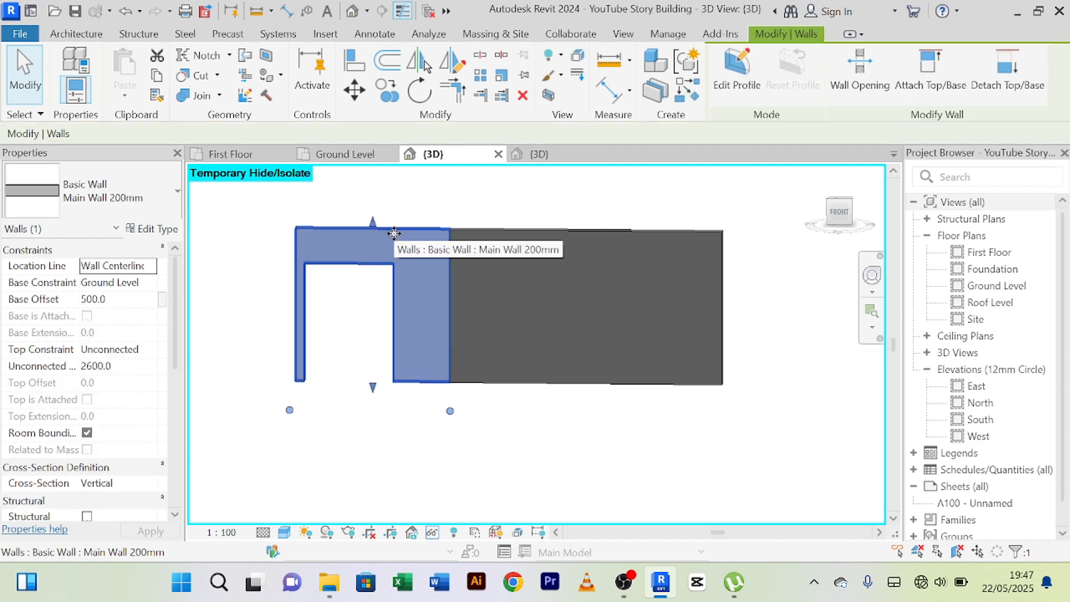
pyautogui.click(434, 534)
pyautogui.click(466, 492)
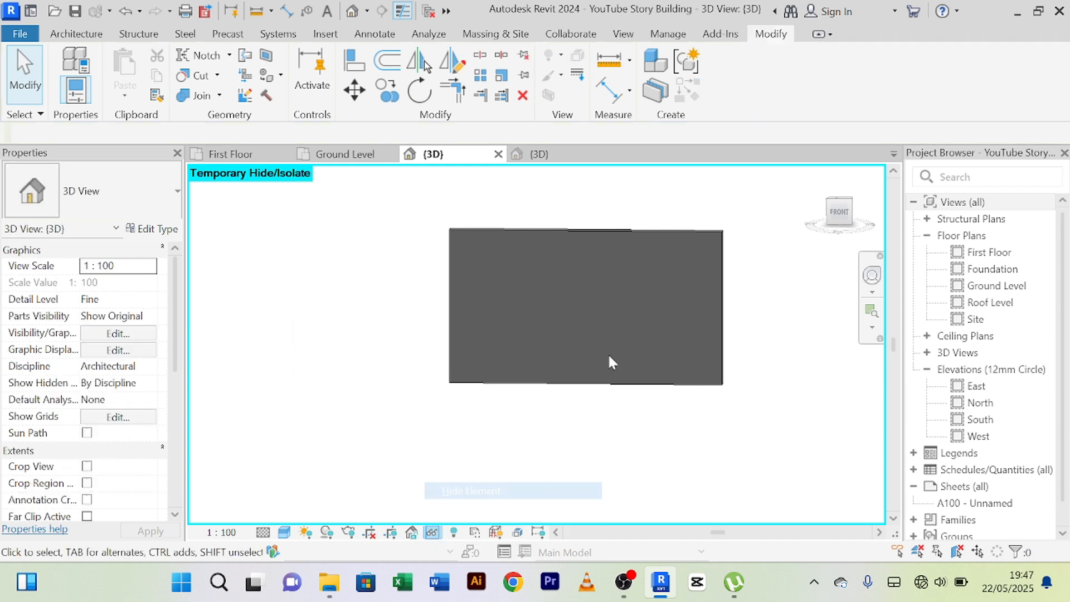
pyautogui.click(711, 236)
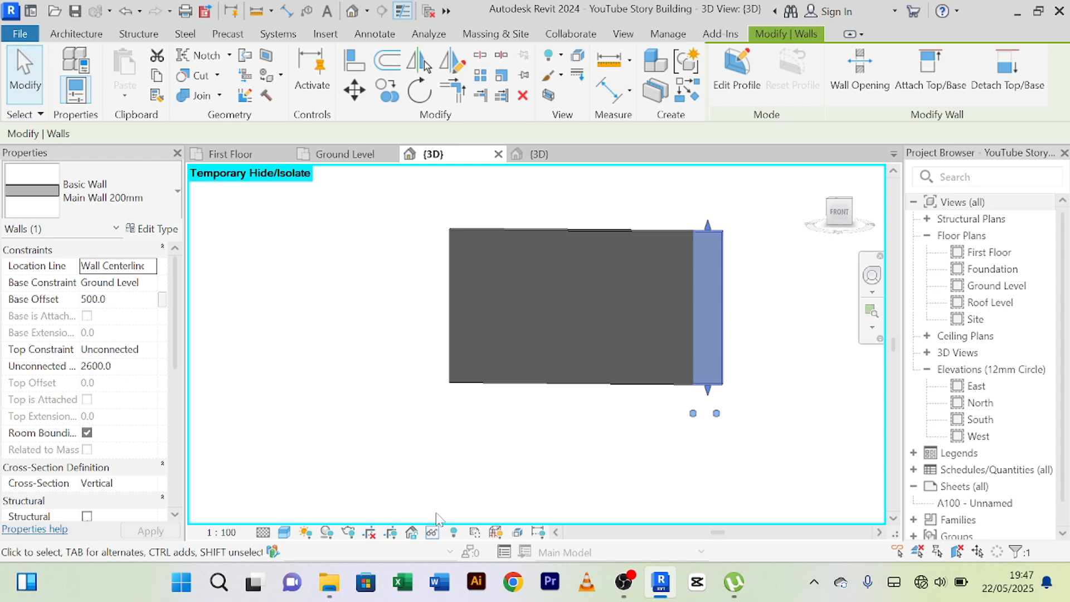
pyautogui.click(433, 533)
pyautogui.click(450, 491)
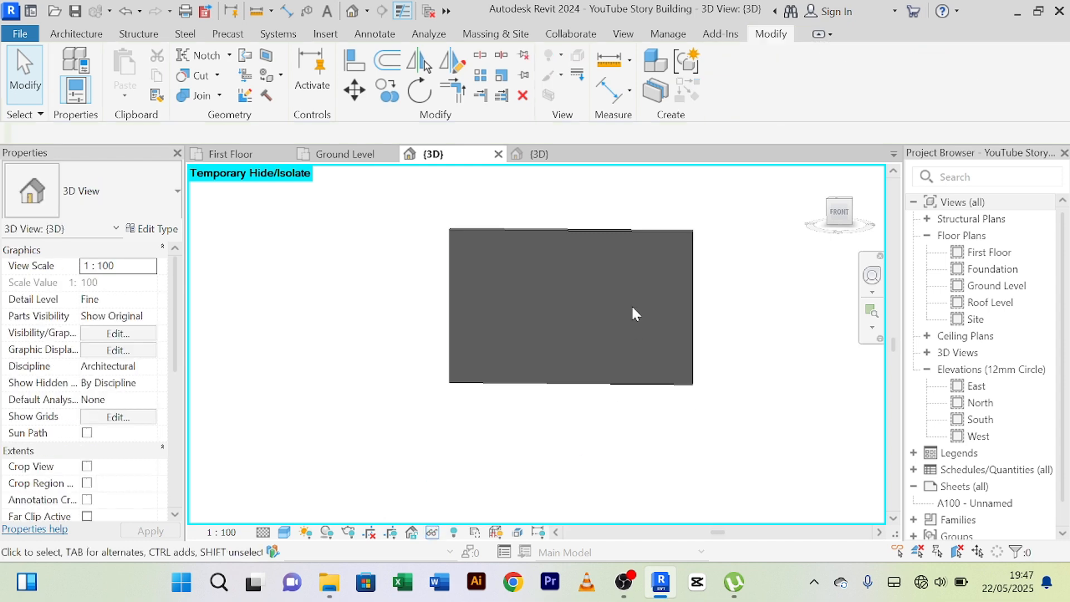
pyautogui.click(634, 230)
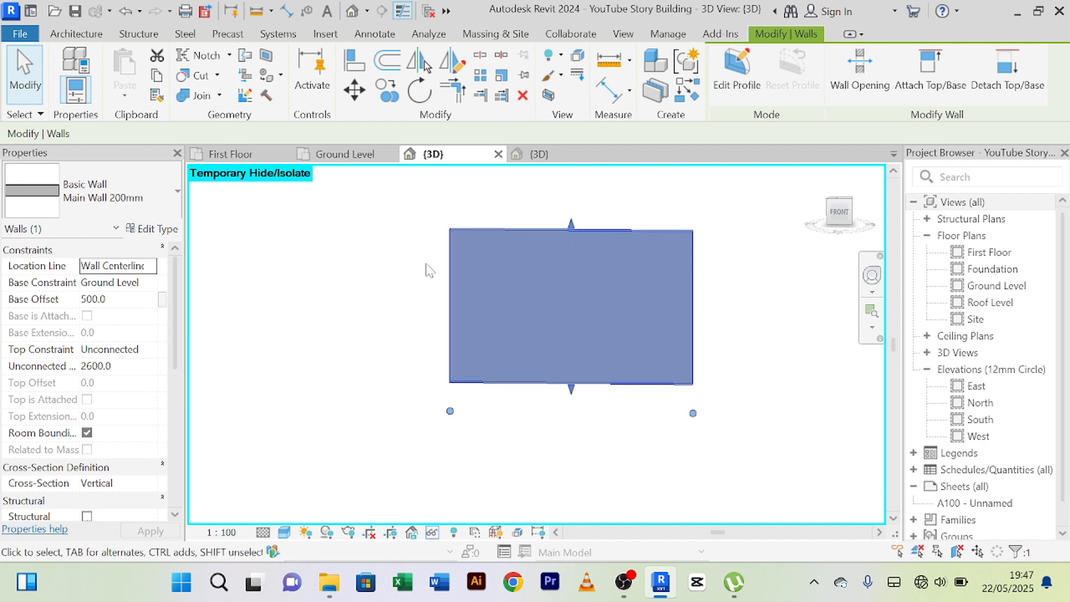
pyautogui.click(76, 34)
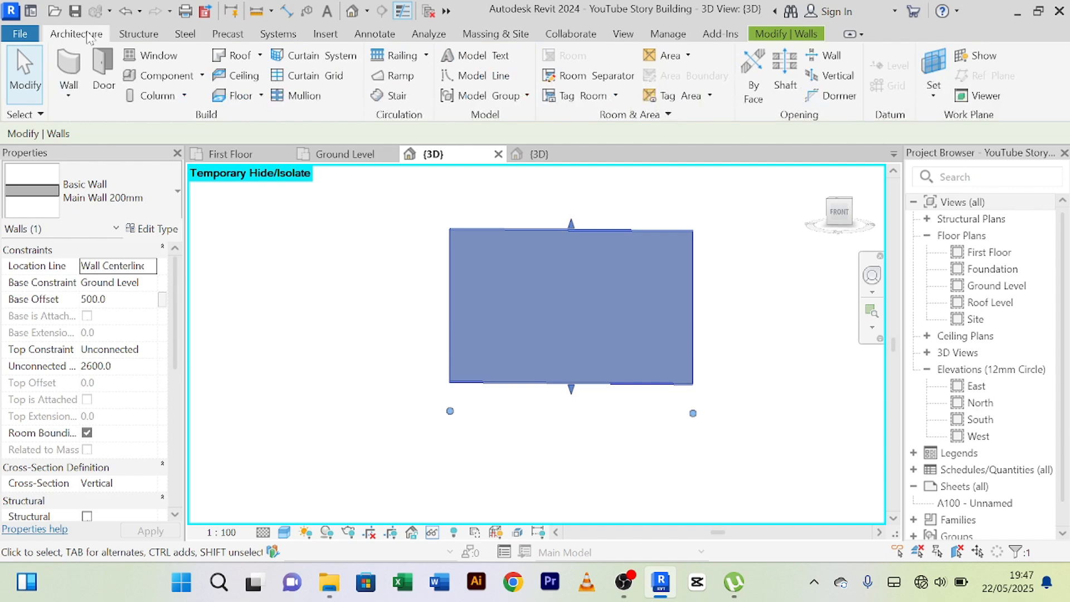
pyautogui.click(68, 100)
pyautogui.click(111, 124)
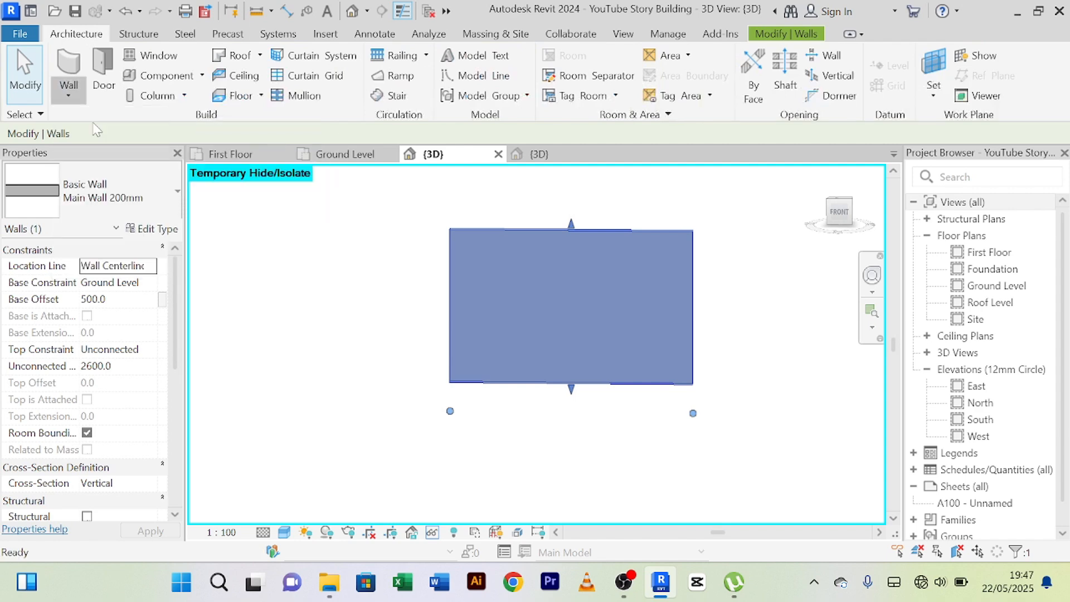
pyautogui.click(179, 192)
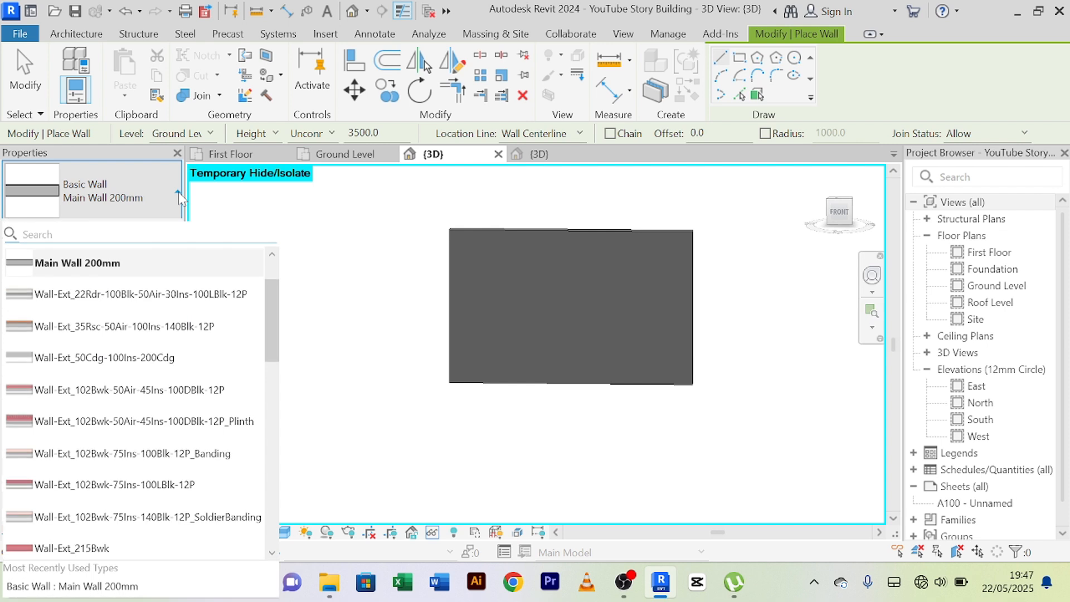
pyautogui.scroll(-5, 139, 318)
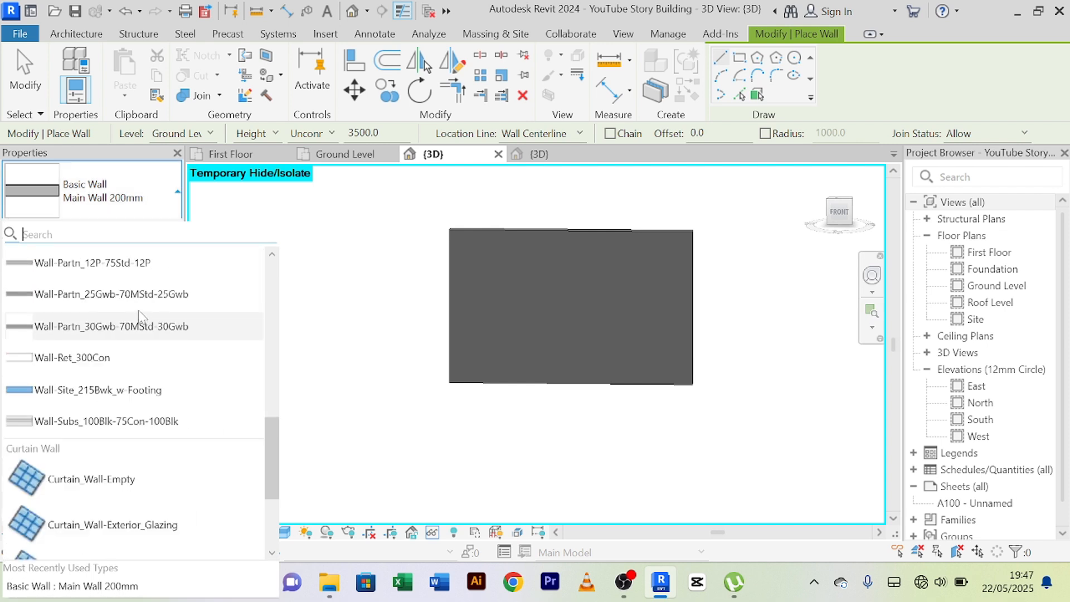
pyautogui.scroll(-2, 138, 312)
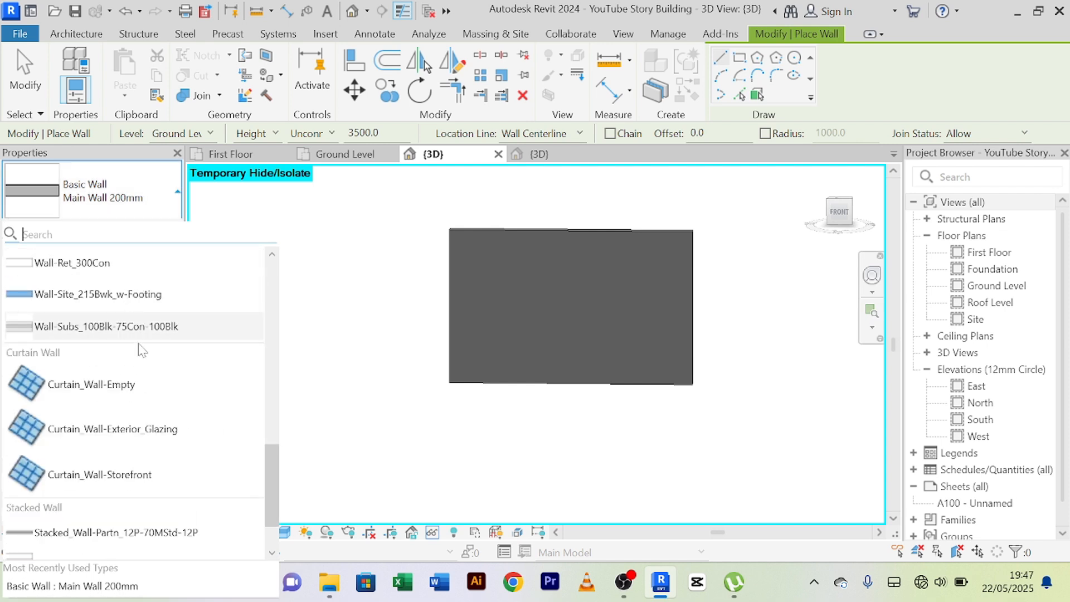
pyautogui.scroll(-1, 142, 350)
pyautogui.scroll(4, 141, 350)
pyautogui.scroll(-4, 141, 350)
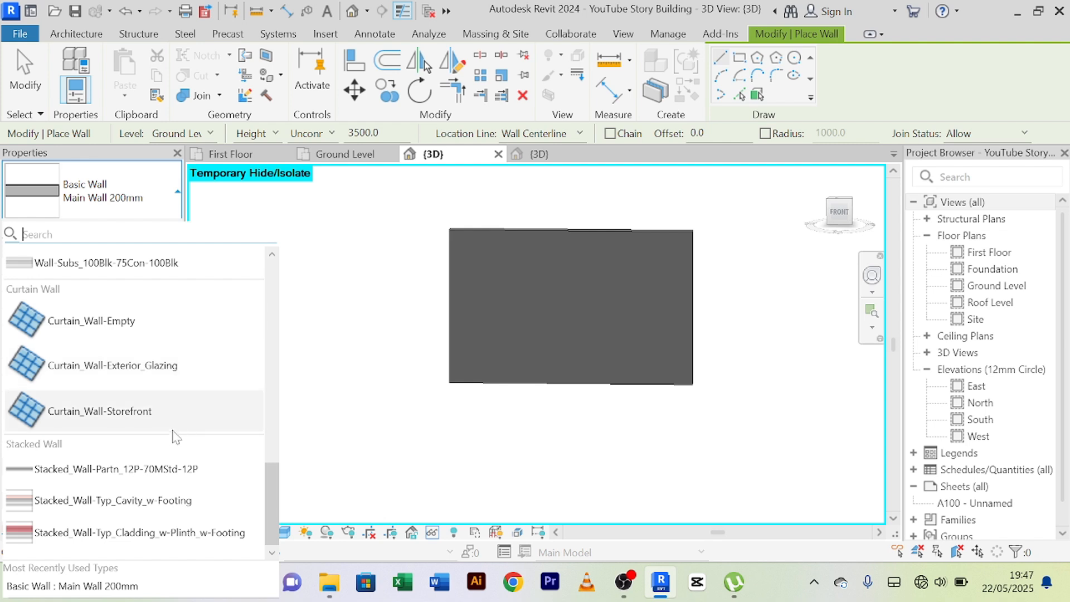
pyautogui.moveTo(162, 423)
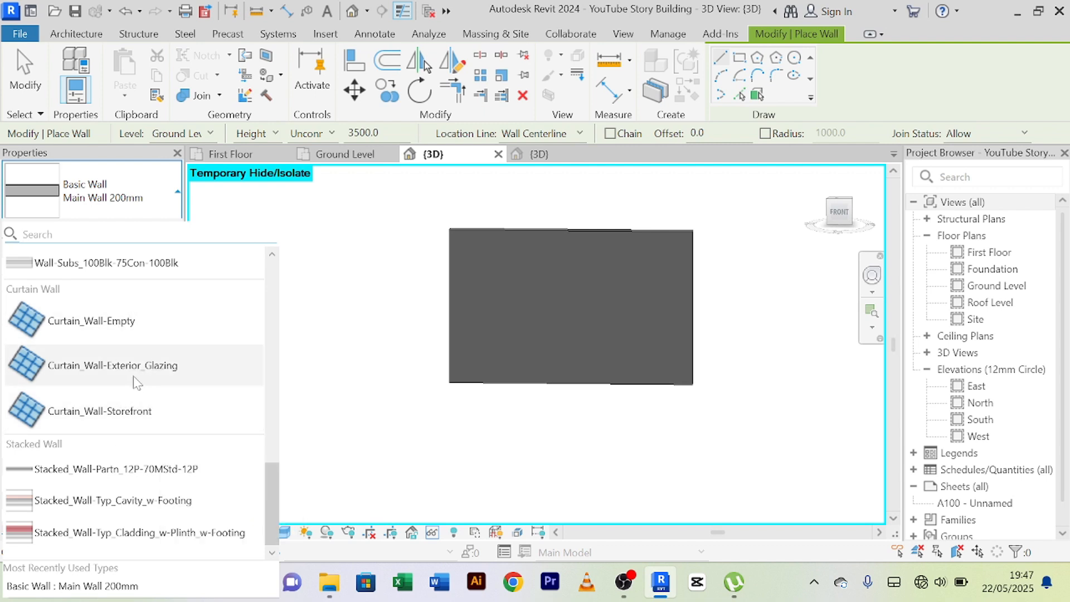
pyautogui.moveTo(107, 333)
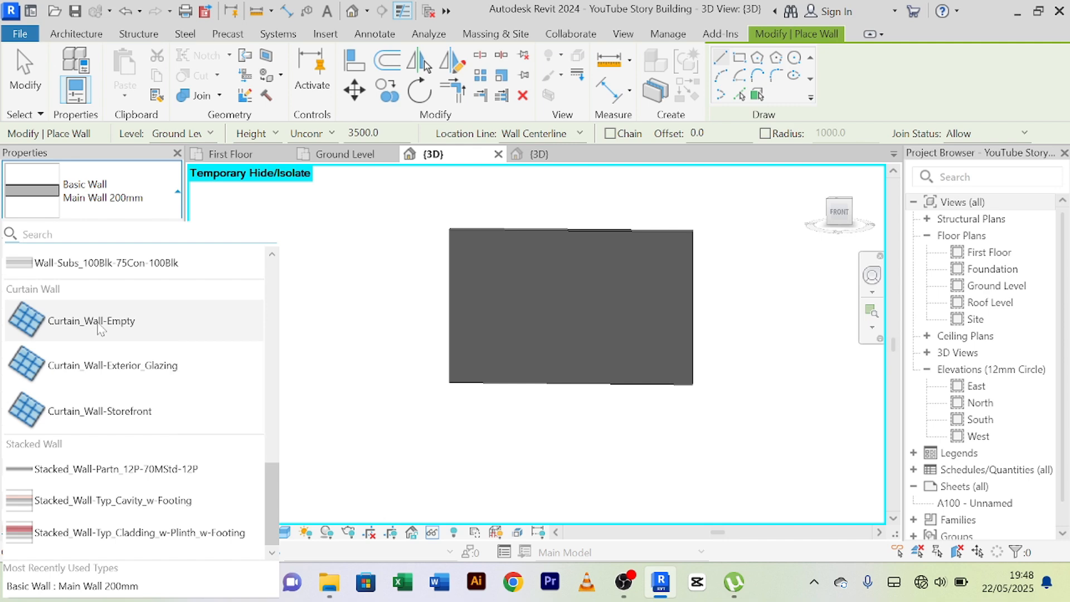
pyautogui.click(98, 328)
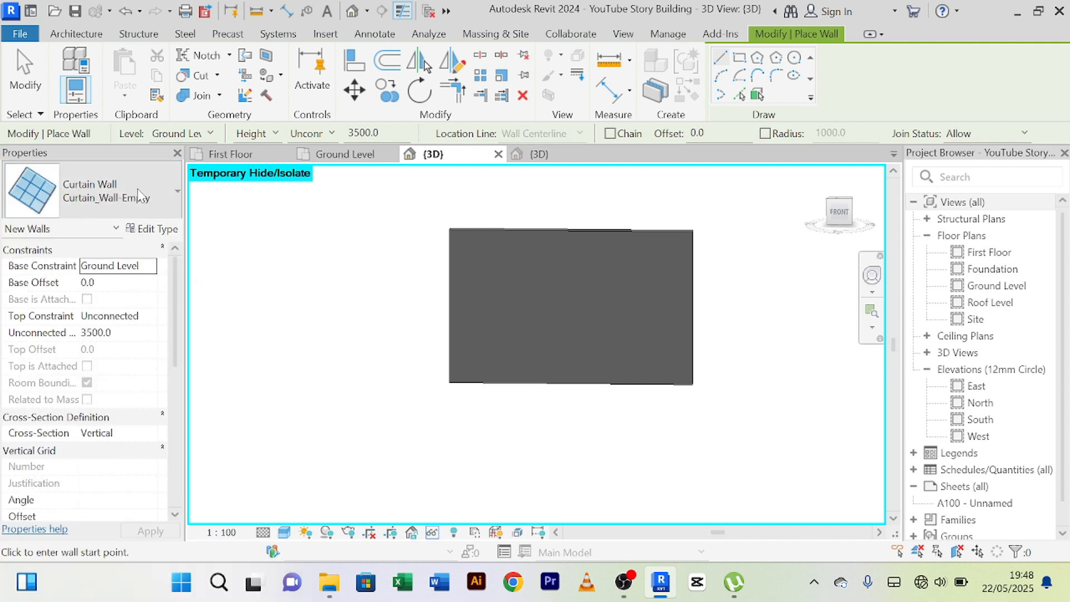
pyautogui.rightClick(296, 233)
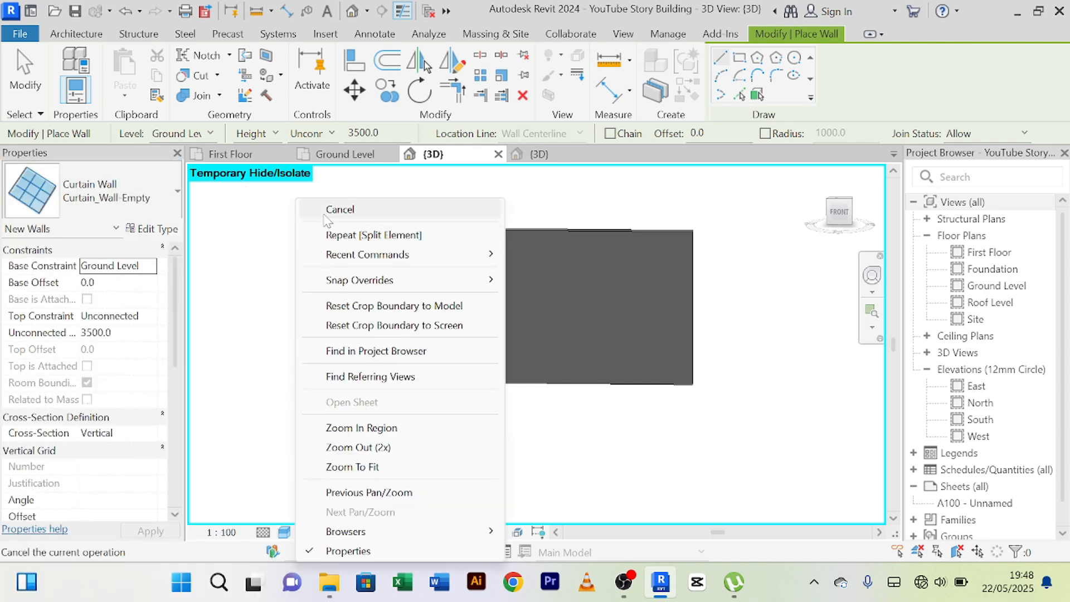
pyautogui.click(324, 216)
pyautogui.rightClick(310, 219)
pyautogui.click(327, 214)
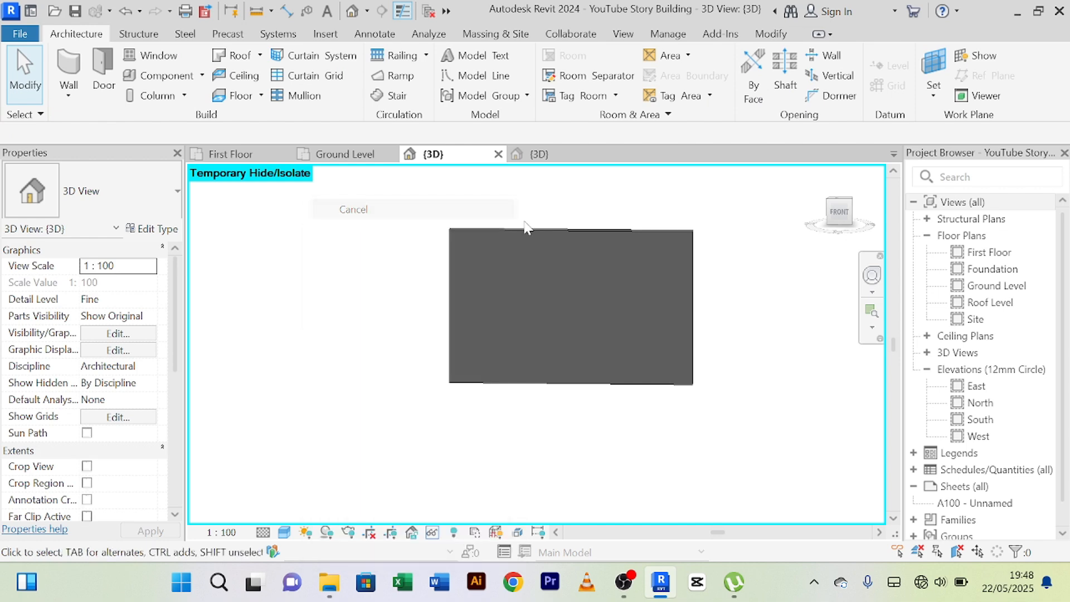
# Change the isolated central wall panel's type to the curtain wall type Curtain_Wall-Empty.
pyautogui.click(568, 229)
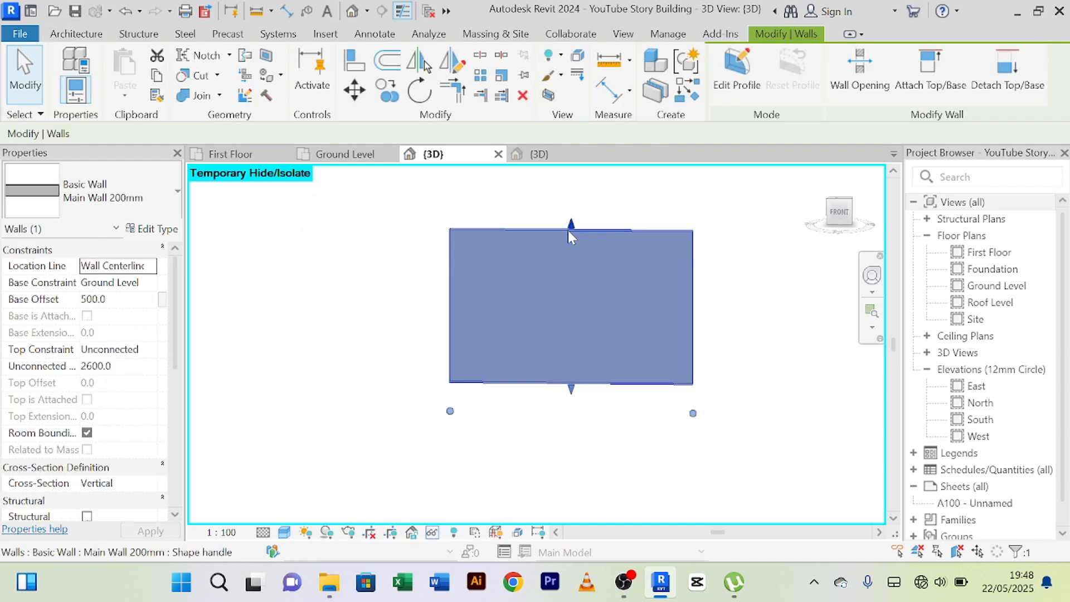
pyautogui.click(177, 191)
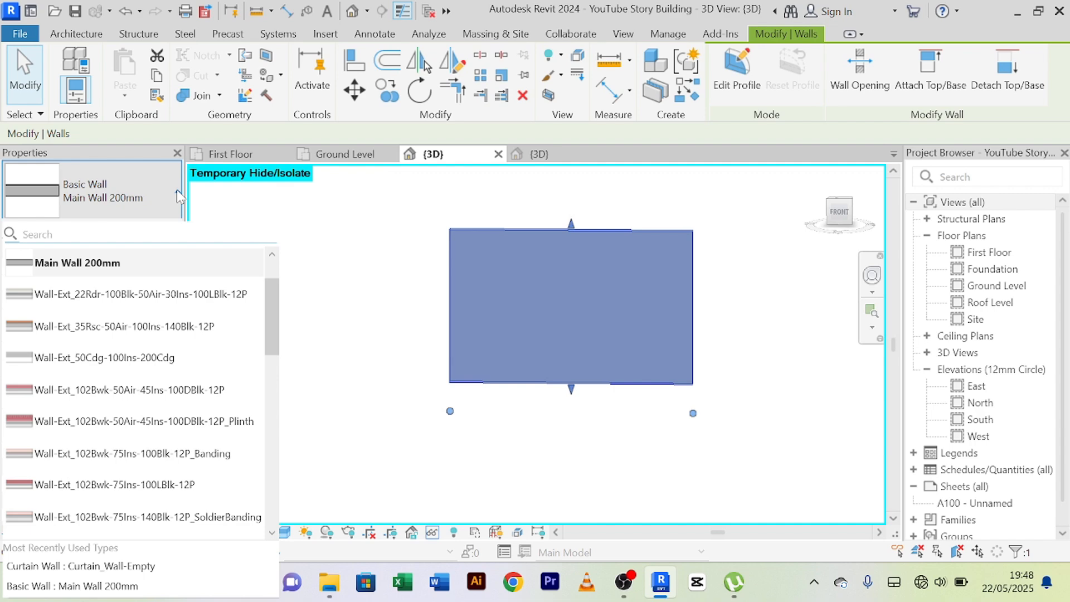
pyautogui.scroll(-10, 134, 355)
pyautogui.scroll(3, 133, 355)
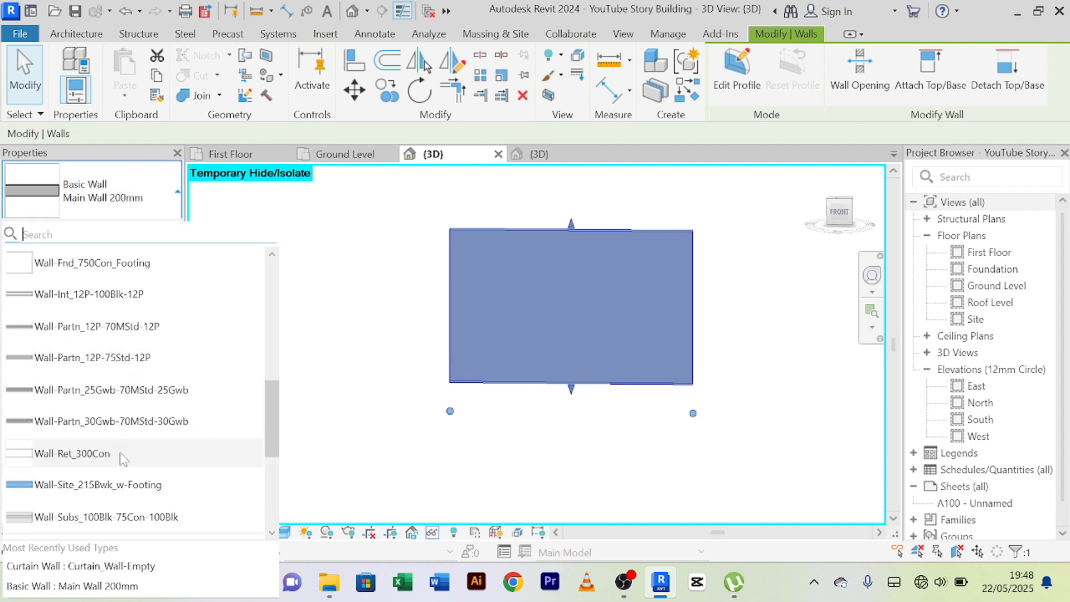
pyautogui.scroll(-4, 121, 453)
pyautogui.click(139, 300)
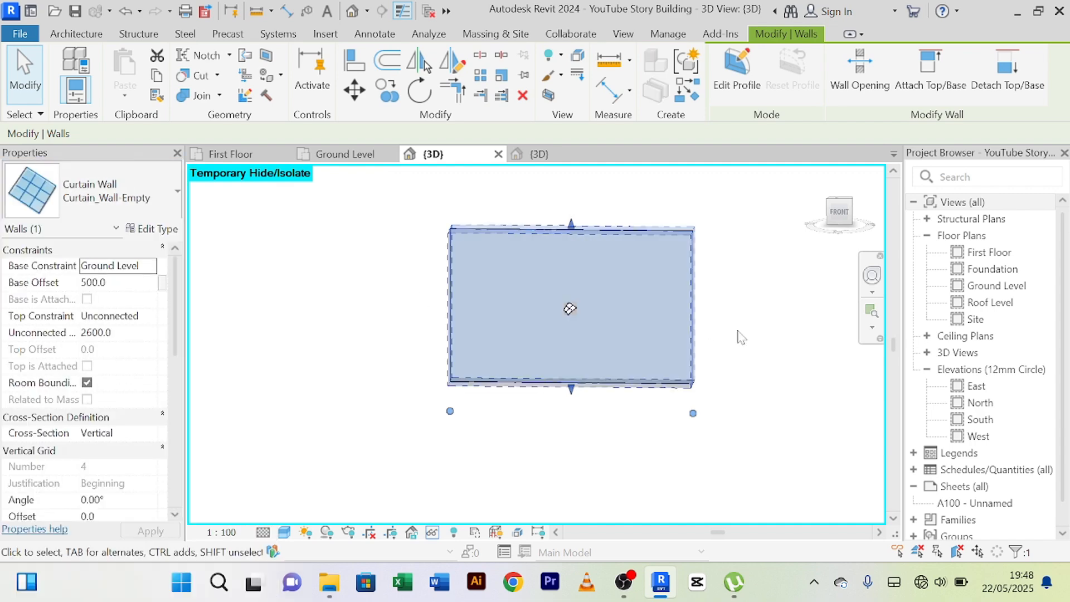
pyautogui.click(750, 264)
pyautogui.click(689, 237)
pyautogui.scroll(3, 724, 333)
pyautogui.scroll(-3, 721, 329)
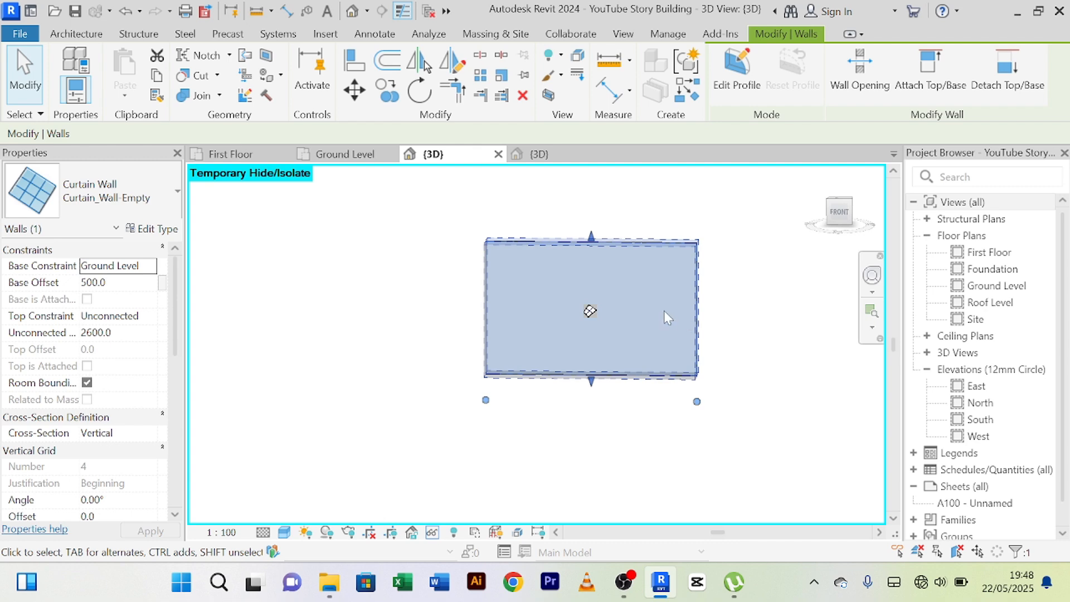
pyautogui.scroll(2, 645, 252)
pyautogui.scroll(-2, 645, 252)
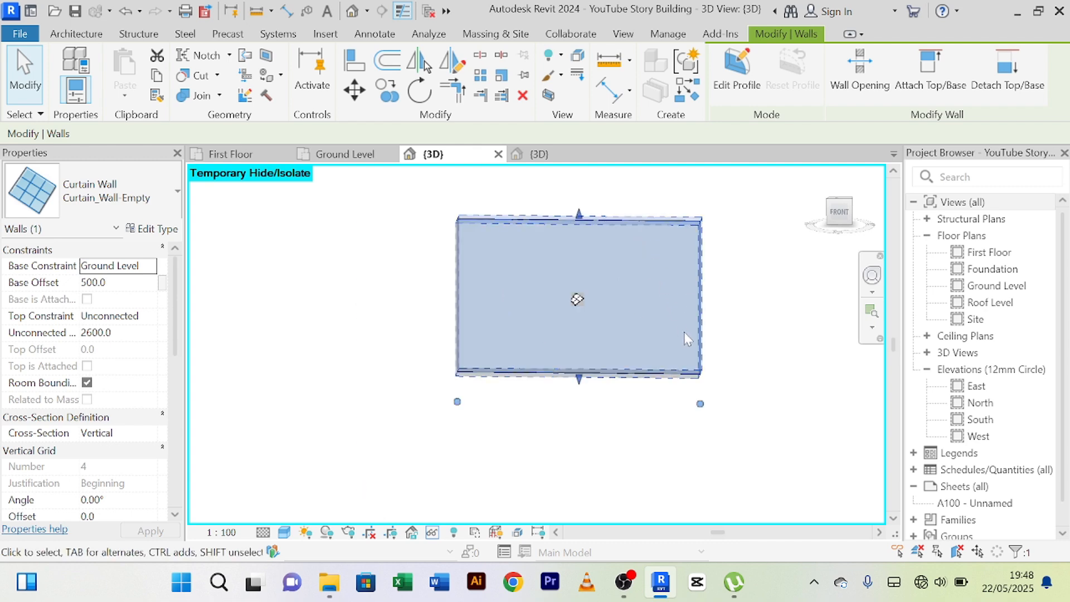
pyautogui.click(736, 330)
pyautogui.scroll(2, 627, 240)
pyautogui.click(505, 258)
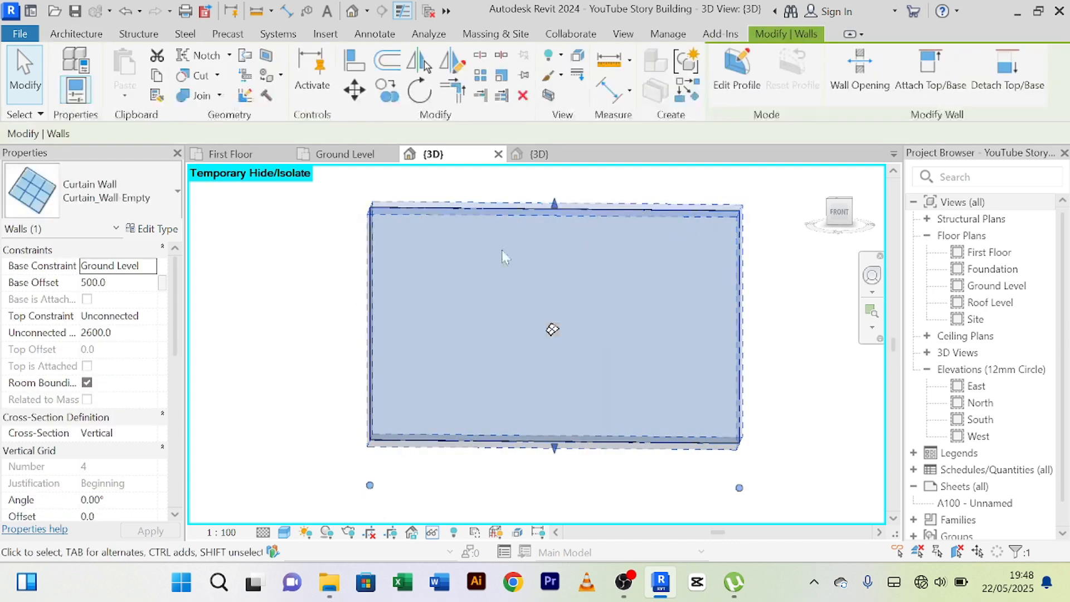
pyautogui.scroll(-3, 747, 232)
pyautogui.moveTo(761, 273); pyautogui.dragTo(674, 305, button='middle')
pyautogui.scroll(2, 666, 304)
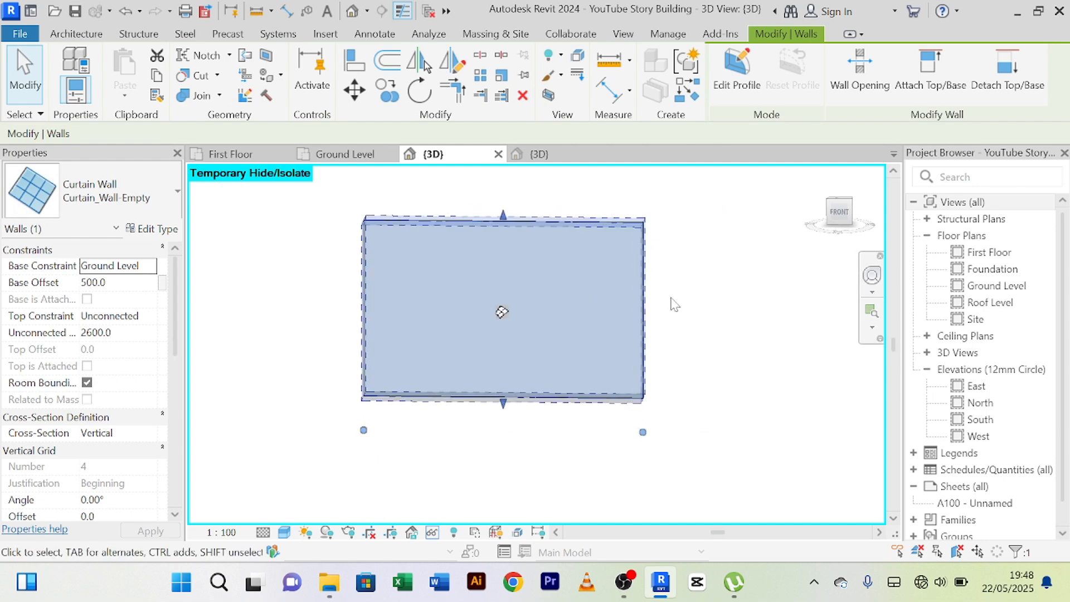
pyautogui.click(676, 306)
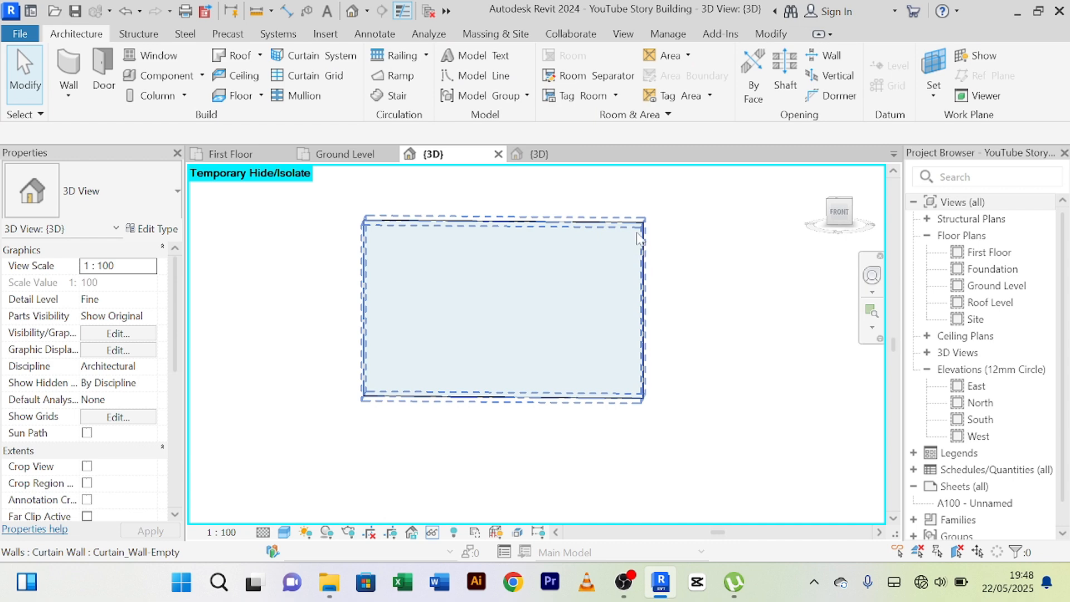
# Add two horizontal curtain grid lines across the curtain wall, 200 mm and 400 mm below its top edge.
pyautogui.click(649, 257)
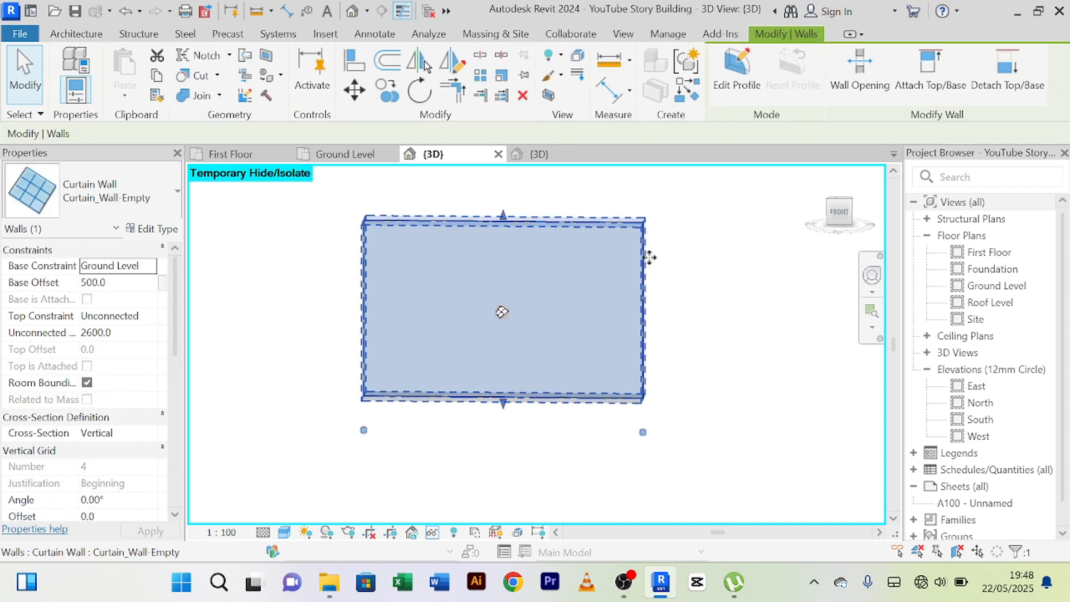
pyautogui.click(78, 36)
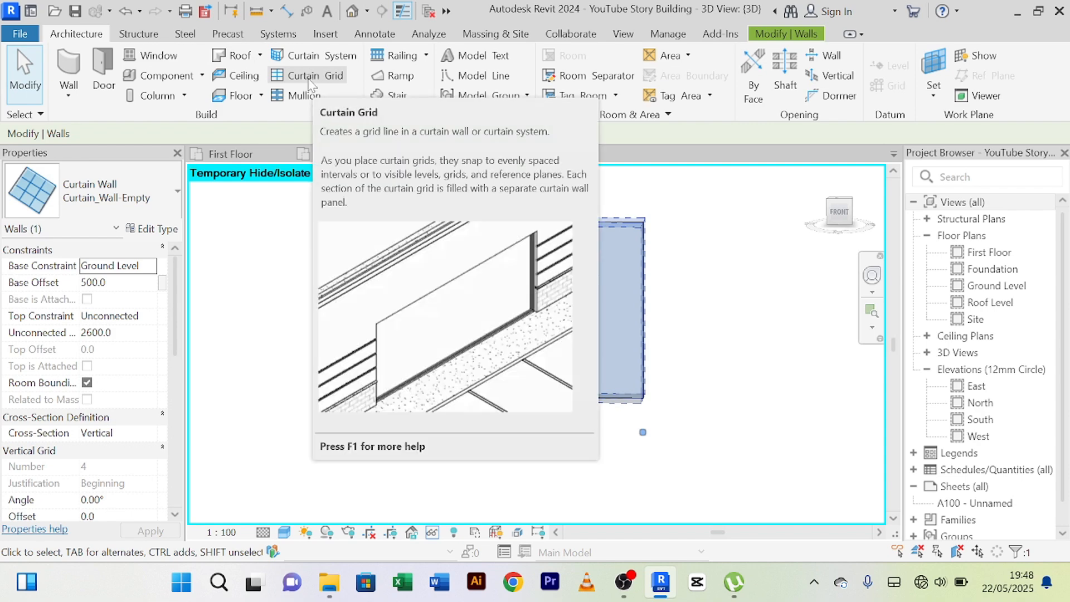
pyautogui.click(310, 83)
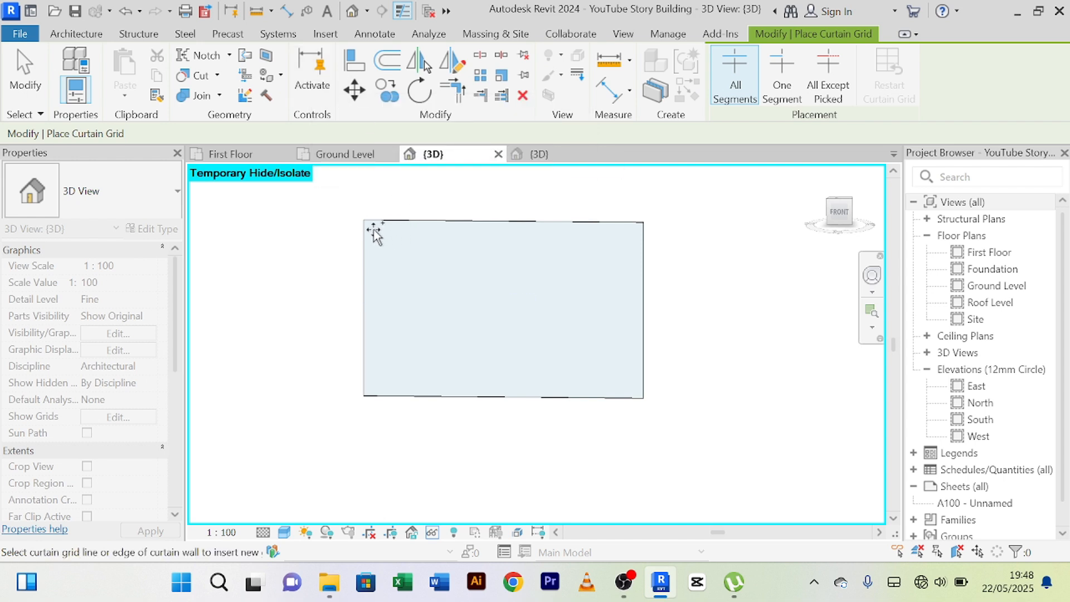
pyautogui.scroll(2, 362, 238)
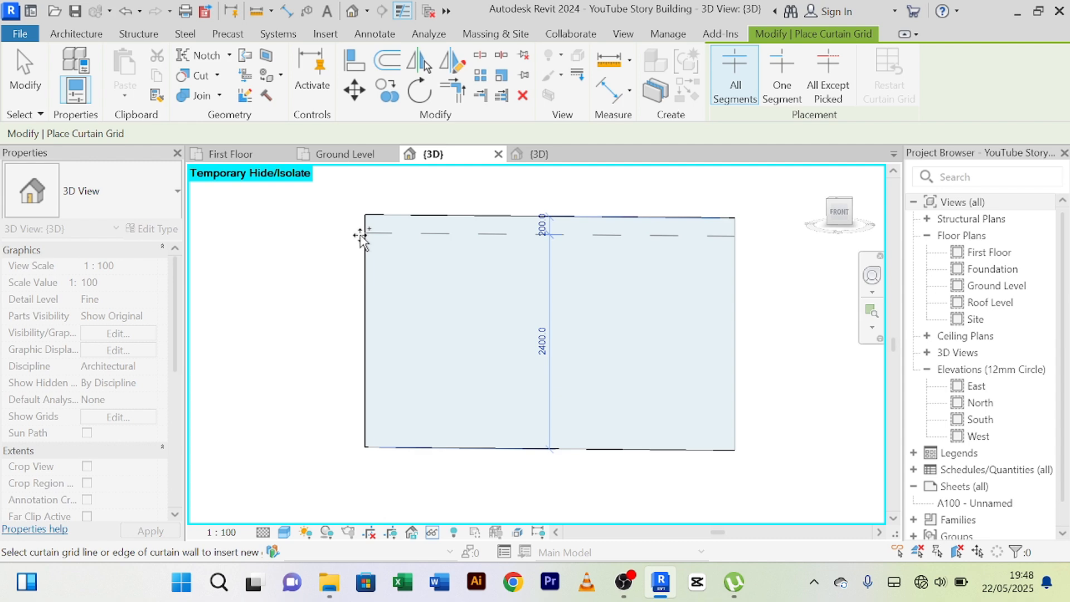
pyautogui.click(361, 235)
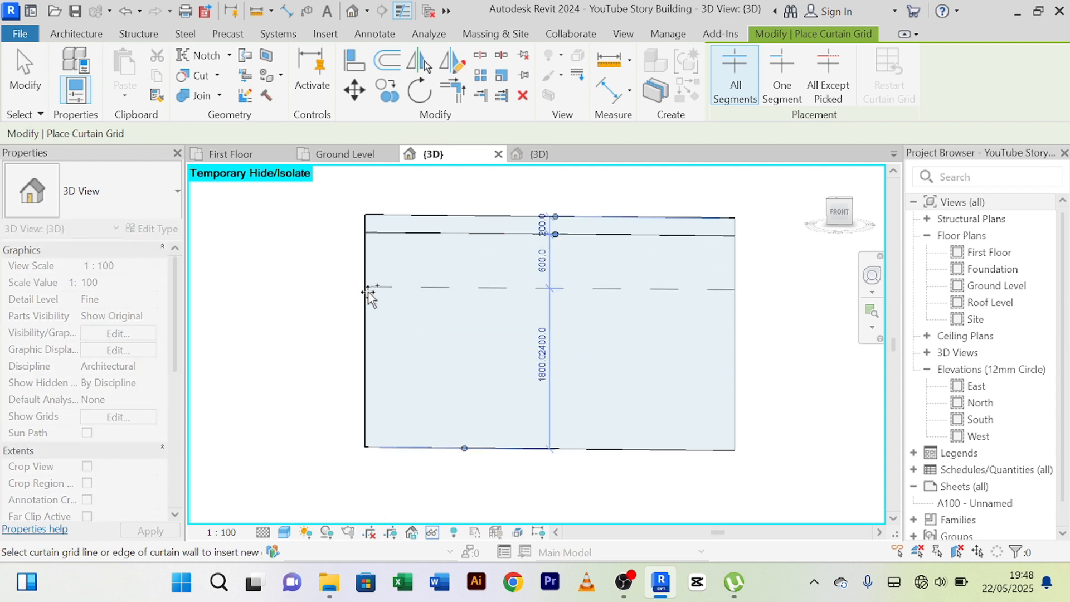
pyautogui.click(361, 251)
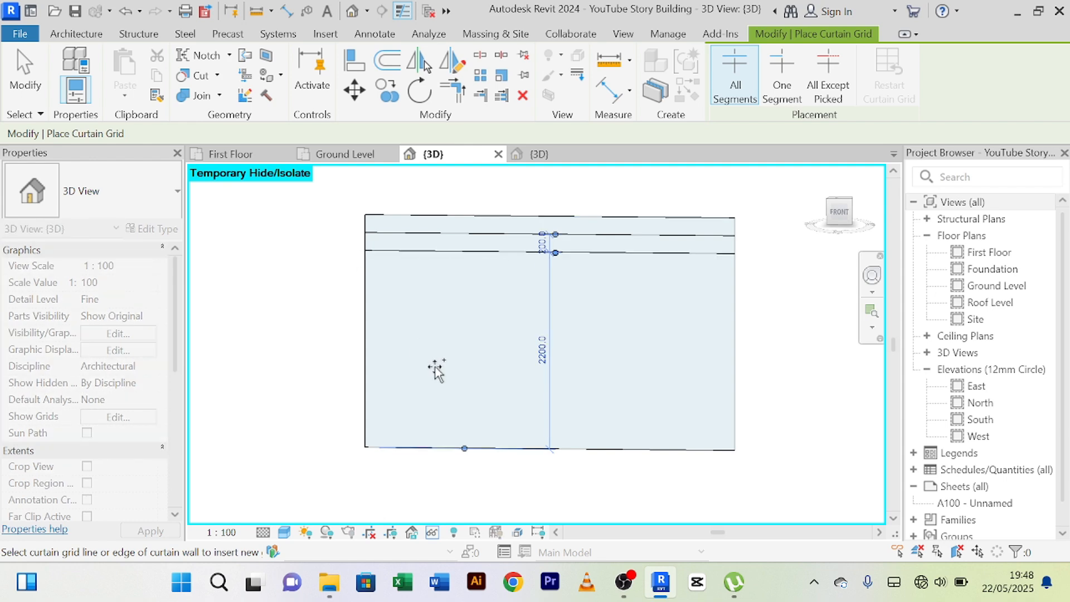
# Add two horizontal curtain grid lines near the curtain wall's base, 300 mm above the bottom edge and 200 mm above that line.
pyautogui.scroll(-3, 435, 390)
pyautogui.scroll(3, 406, 431)
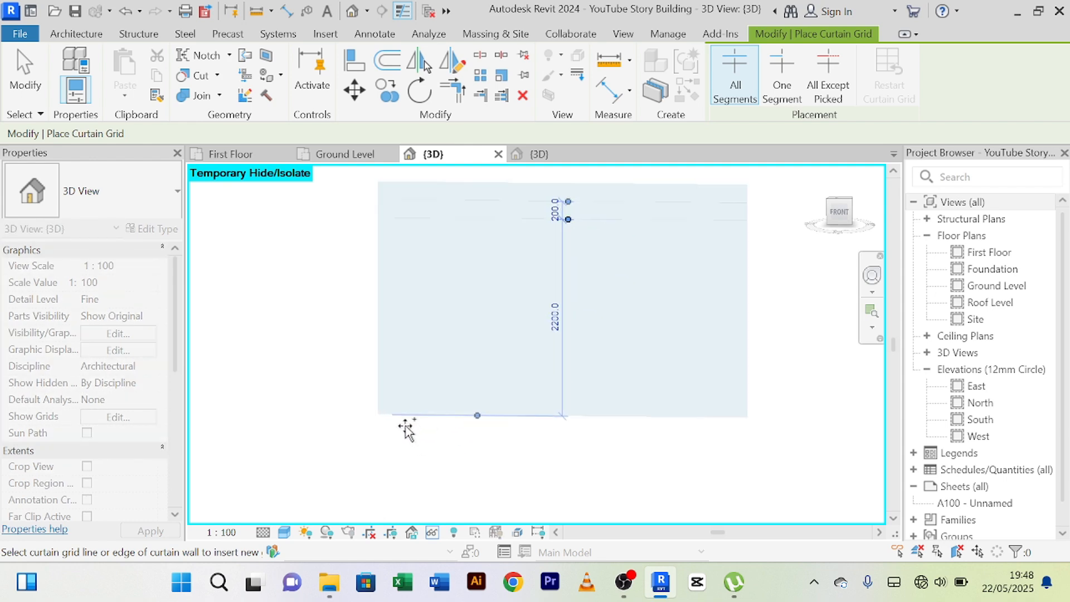
pyautogui.click(374, 389)
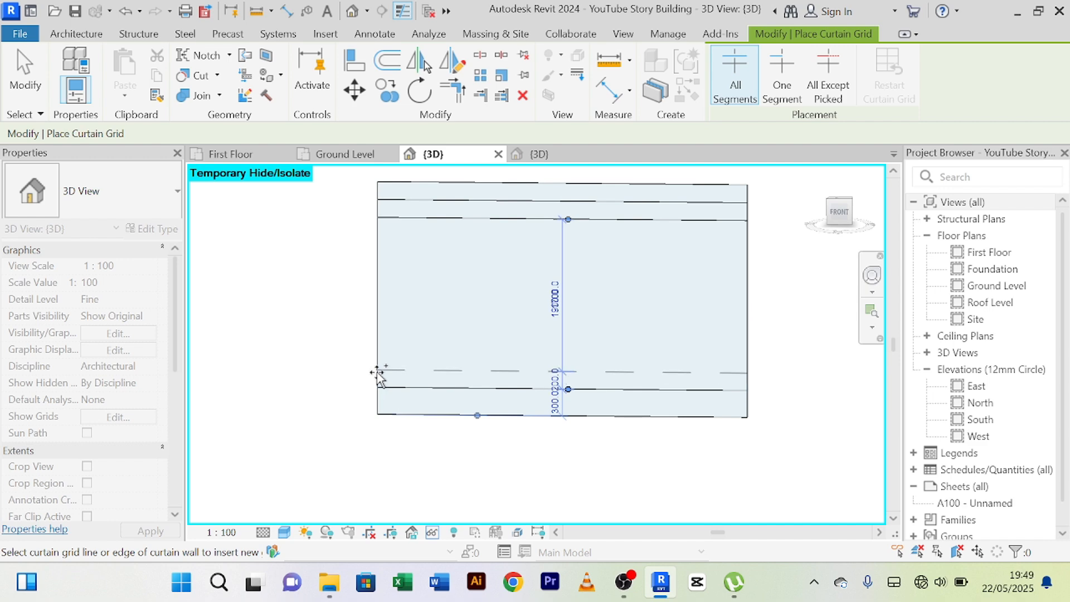
pyautogui.click(377, 374)
pyautogui.scroll(-3, 390, 371)
pyautogui.scroll(3, 558, 329)
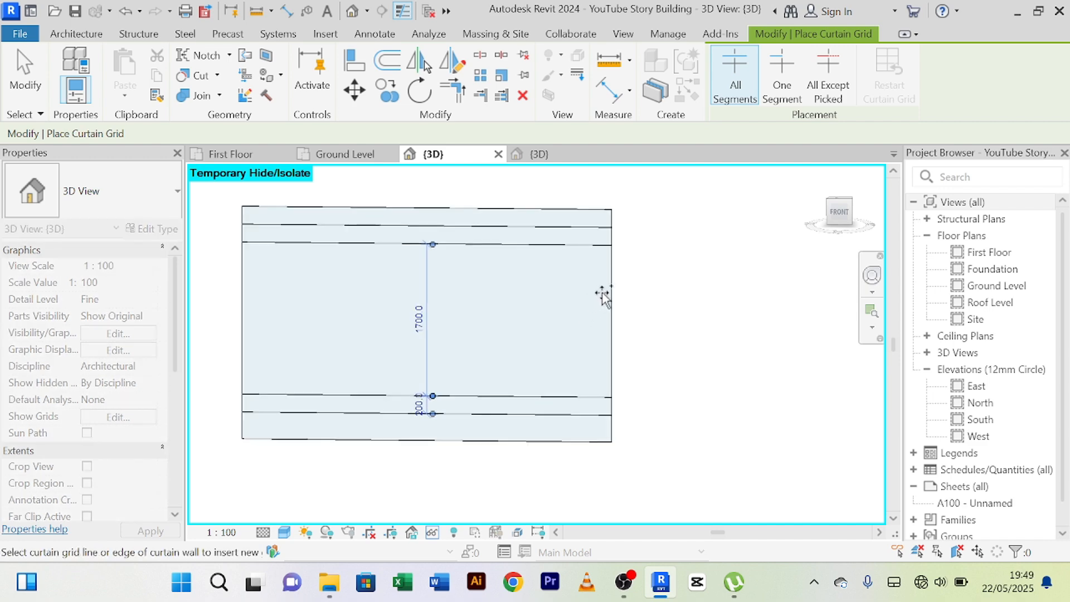
# Add two vertical curtain grid lines 600 mm in from each side edge of the curtain wall and finish grid placement.
pyautogui.scroll(-1, 666, 277)
pyautogui.moveTo(680, 287); pyautogui.dragTo(727, 276, button='middle')
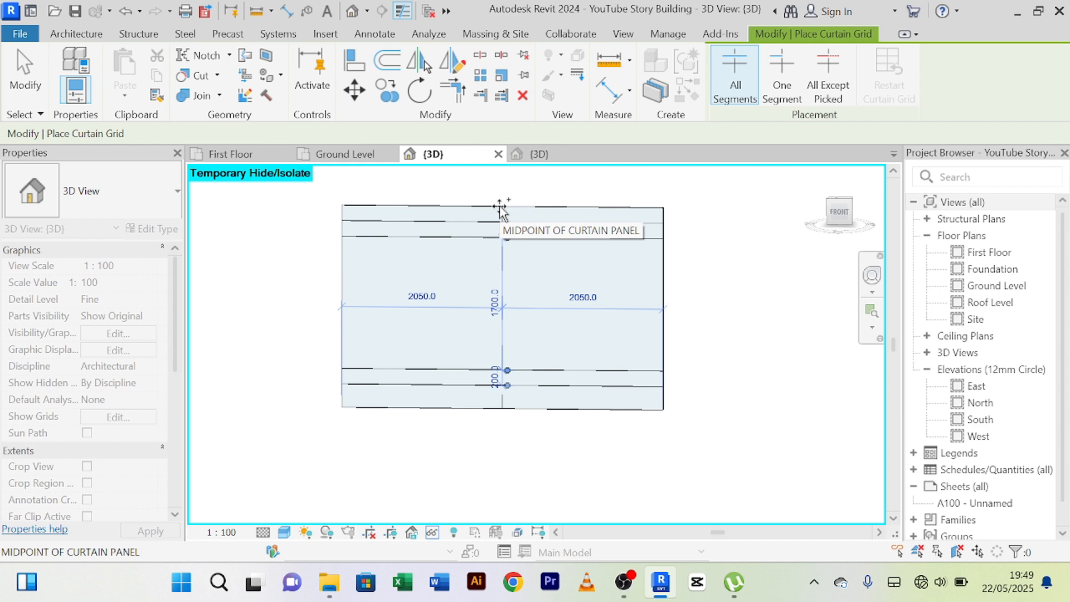
pyautogui.click(388, 212)
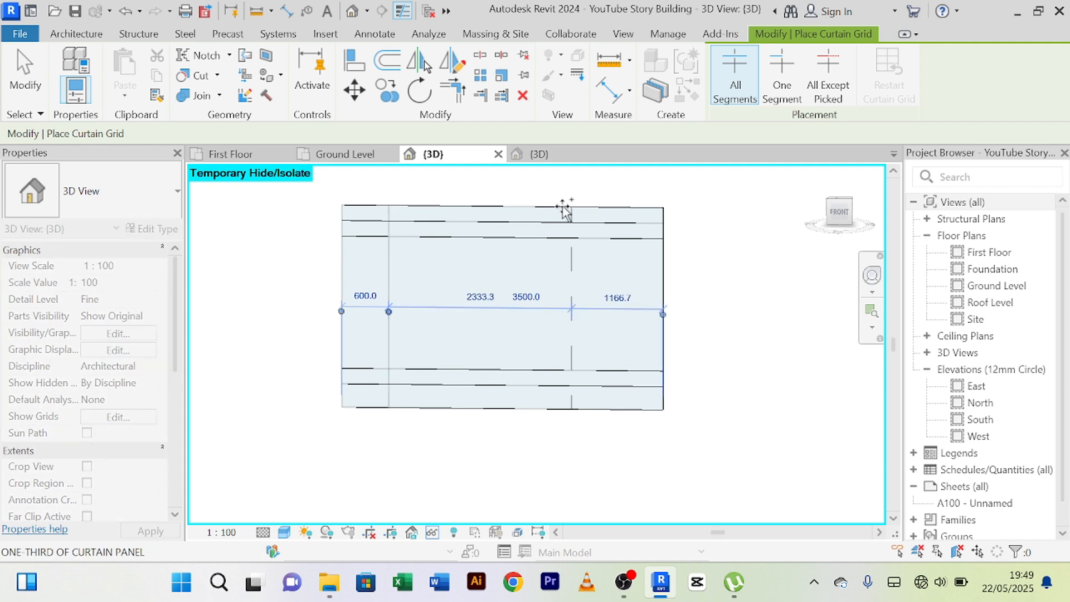
pyautogui.click(615, 207)
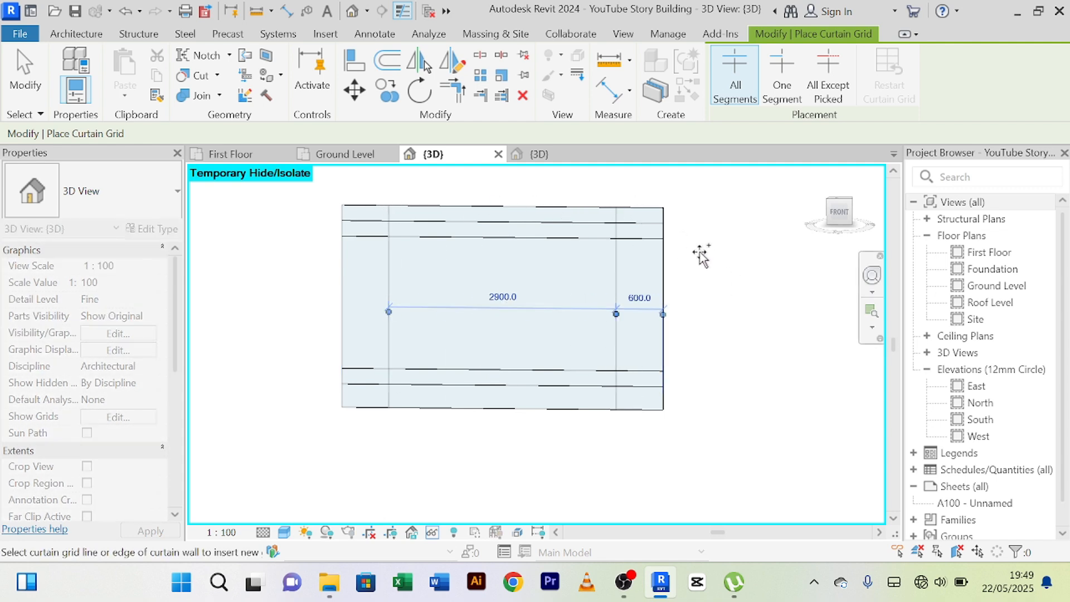
pyautogui.rightClick(701, 220)
pyautogui.click(713, 233)
pyautogui.click(727, 234)
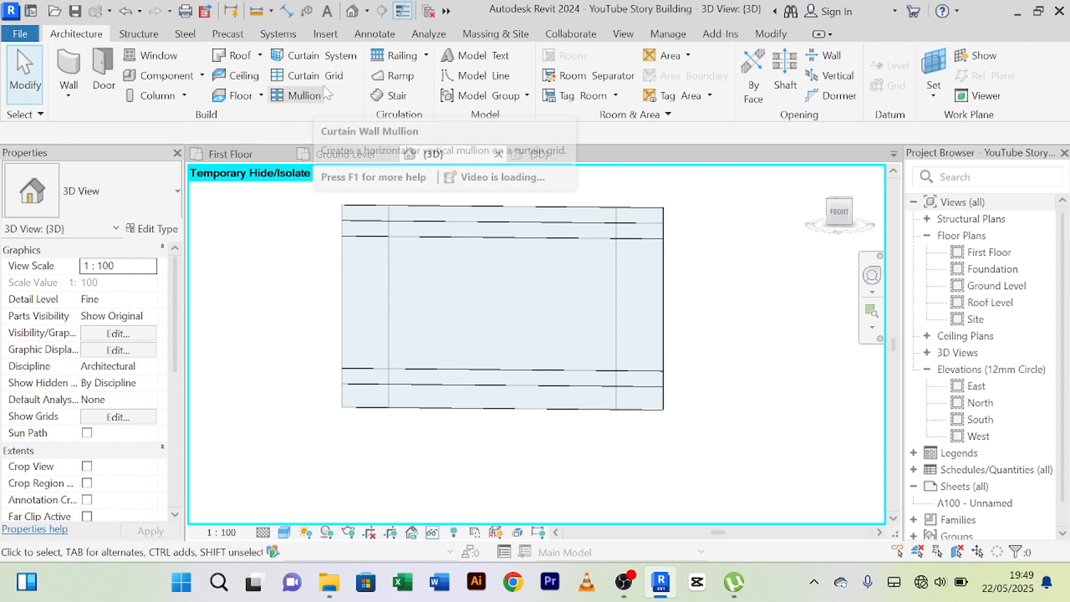
# Place Rectangular Mullion 50x150mm on all grid lines of the curtain wall at once and finish mullion placement.
pyautogui.click(304, 97)
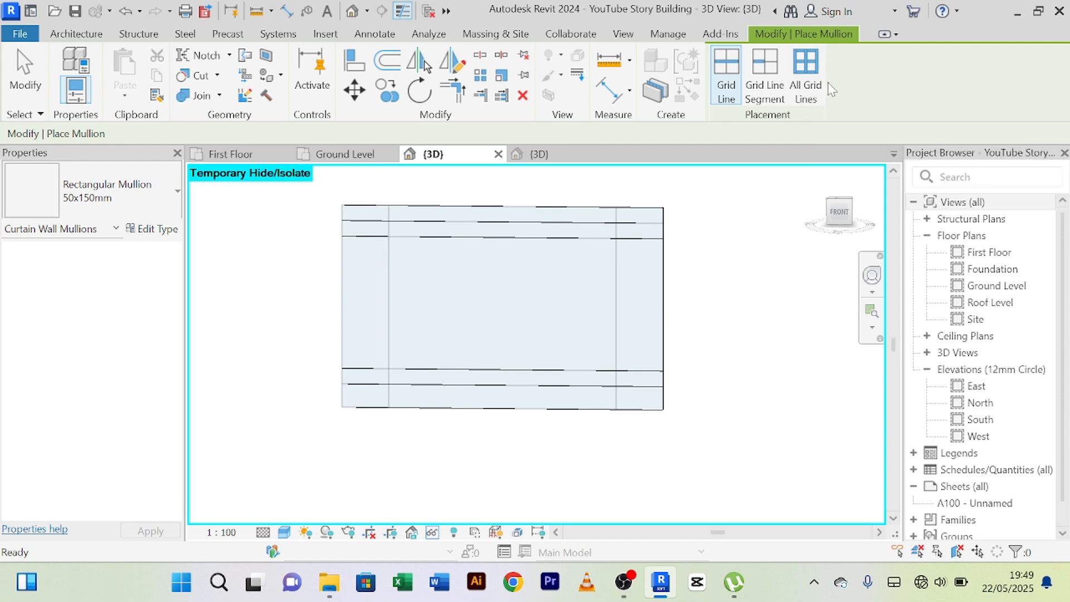
pyautogui.click(809, 86)
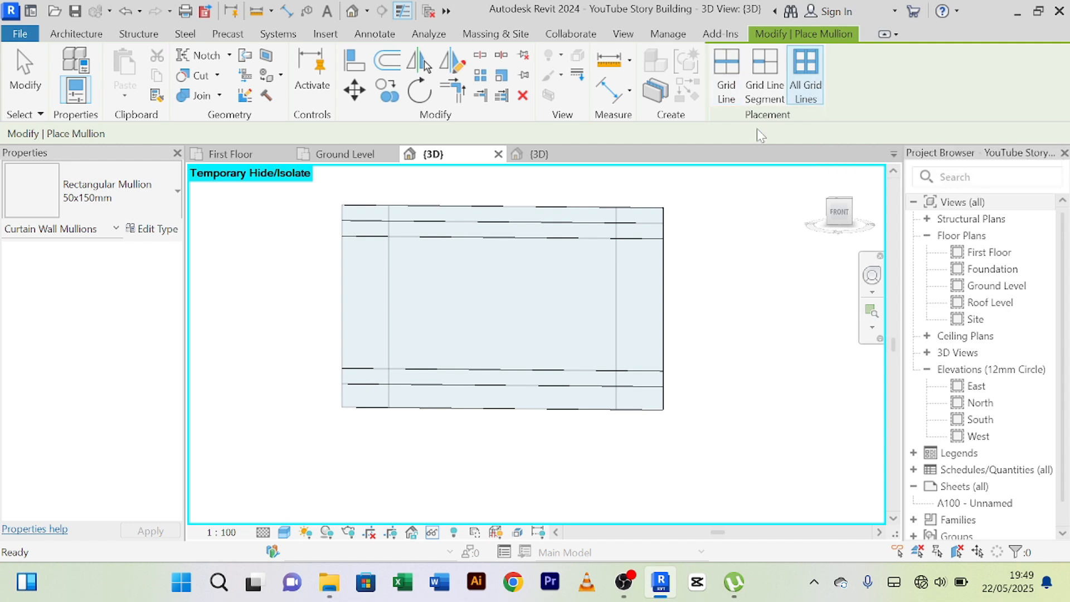
pyautogui.click(618, 221)
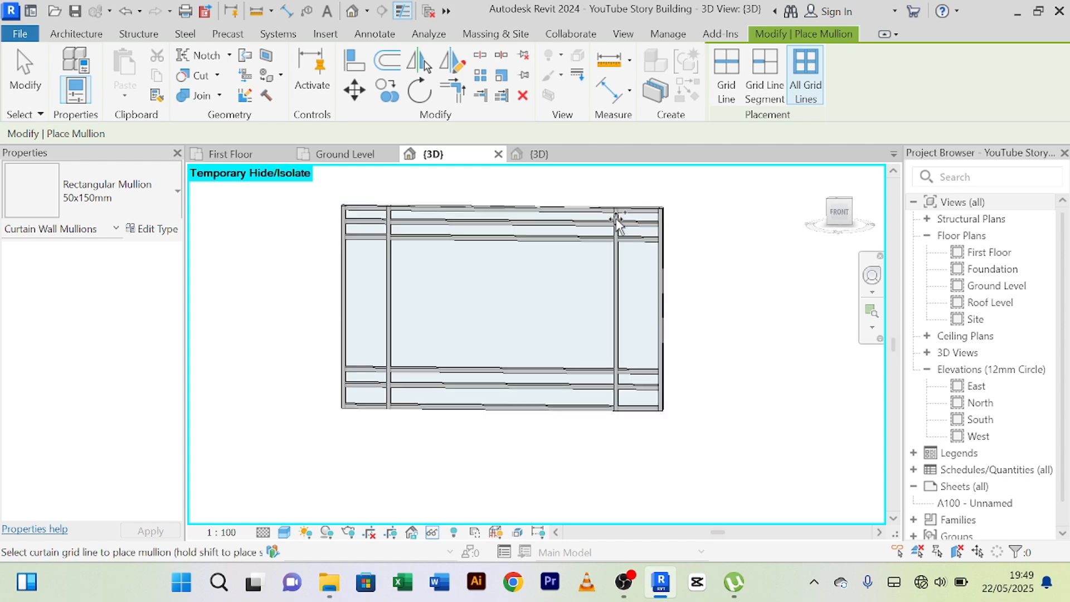
pyautogui.rightClick(719, 226)
pyautogui.click(747, 234)
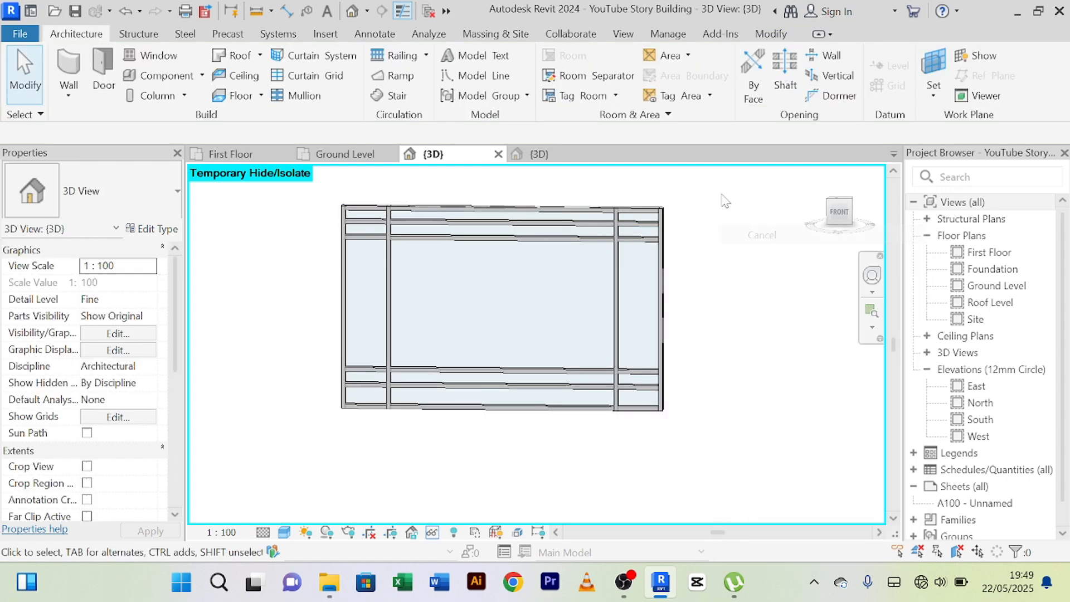
pyautogui.rightClick(722, 195)
pyautogui.click(737, 204)
# Reset the temporary hide/isolate so the whole building is displayed around the curtain wall again.
pyautogui.scroll(2, 519, 287)
pyautogui.scroll(-2, 518, 289)
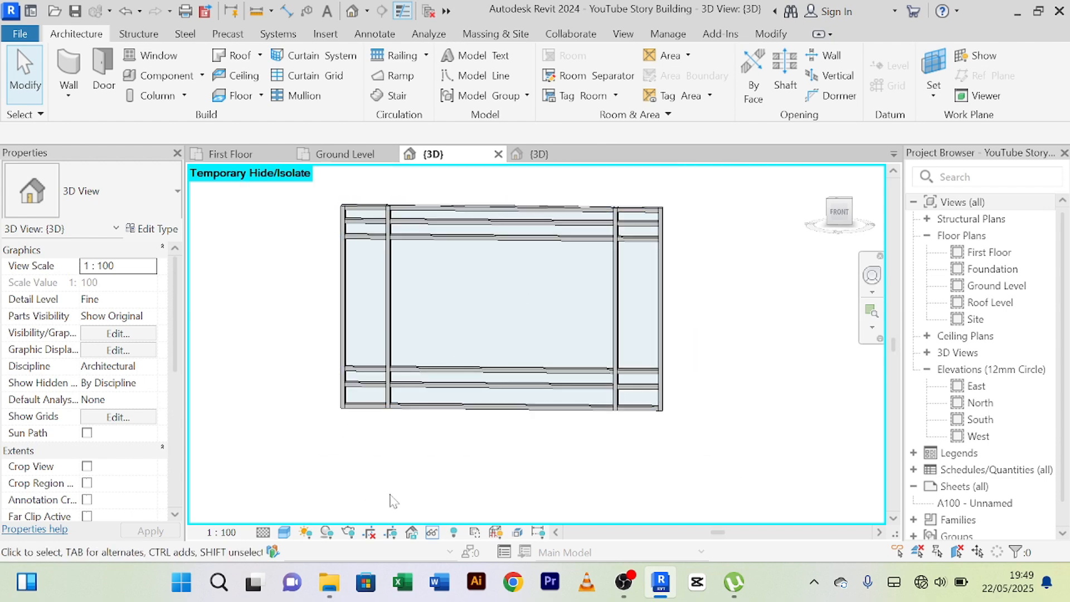
pyautogui.click(432, 534)
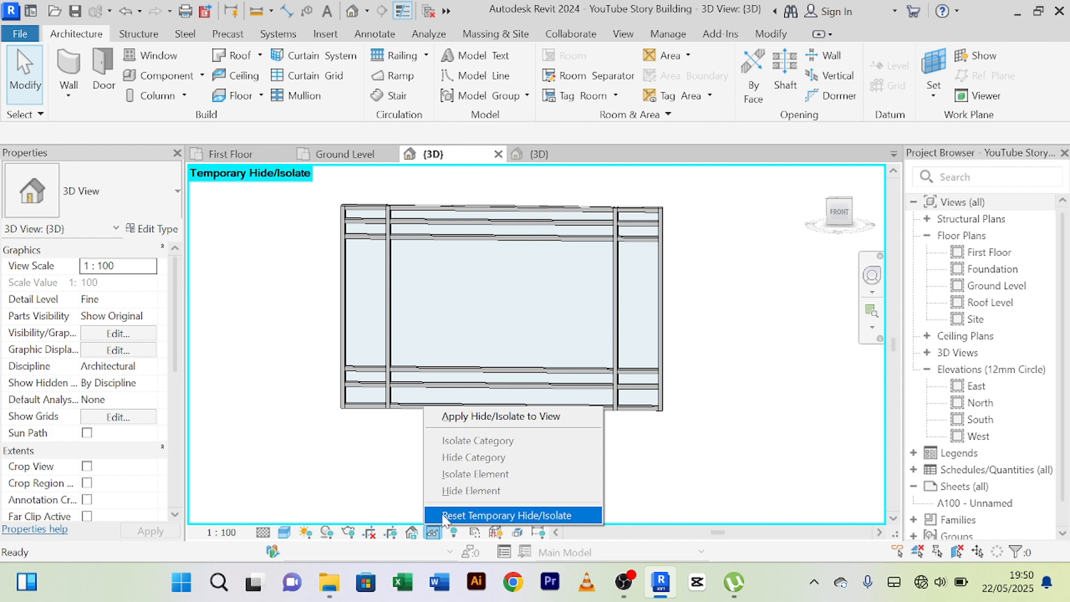
pyautogui.click(479, 515)
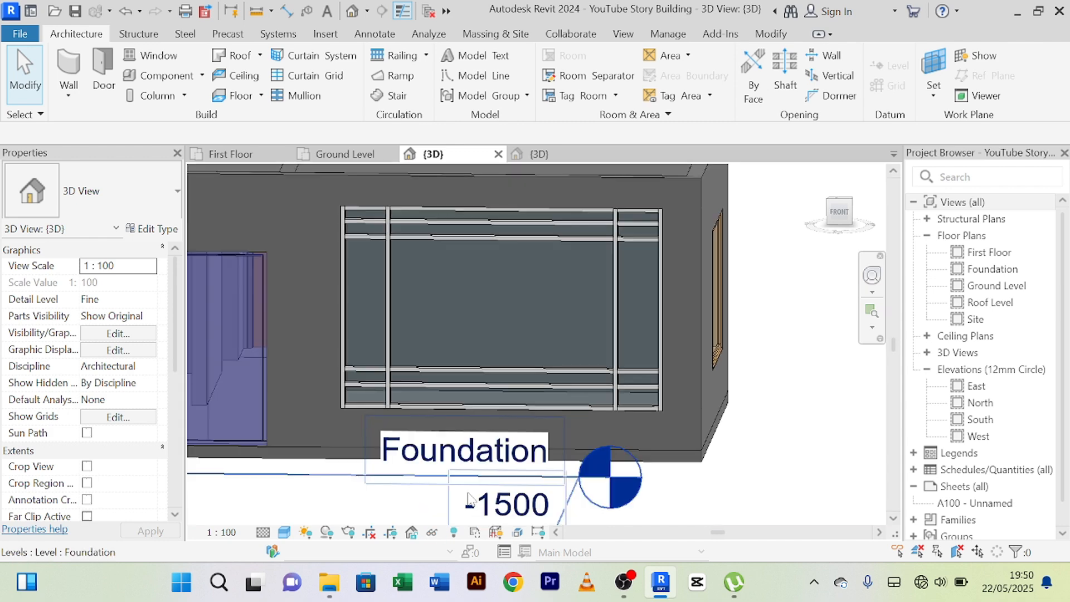
# Examine the mullioned curtain wall in the front facade from close up, from an angle and from the front.
pyautogui.scroll(-2, 641, 363)
pyautogui.scroll(3, 724, 389)
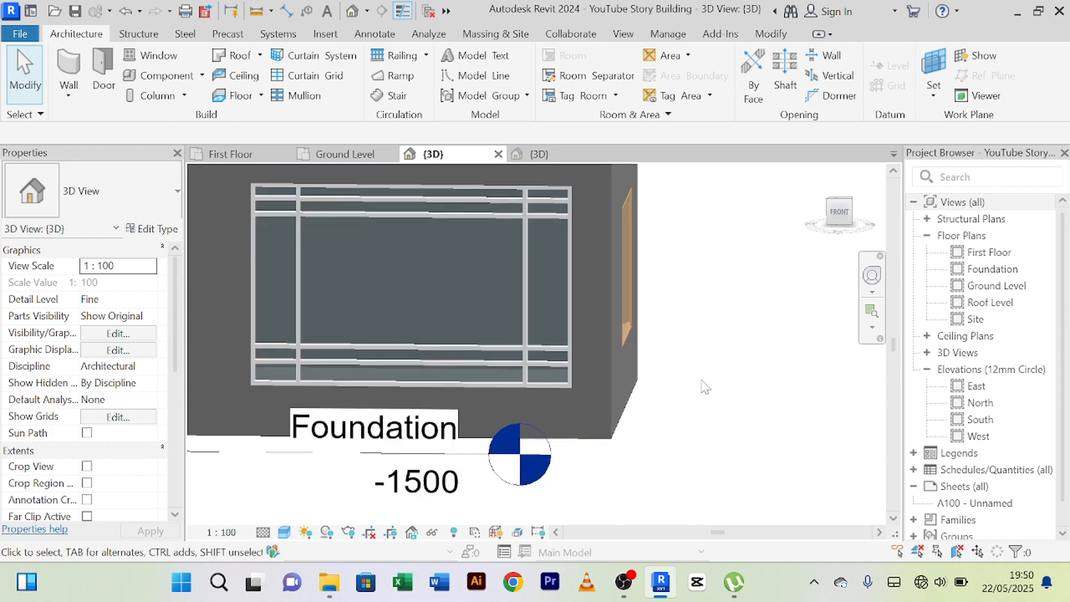
pyautogui.scroll(-3, 702, 383)
pyautogui.moveTo(725, 383)
pyautogui.keyDown('shift'); pyautogui.mouseDown(button='middle')
pyautogui.moveTo(749, 362)
pyautogui.moveTo(752, 389)
pyautogui.moveTo(719, 393)
pyautogui.mouseUp(button='middle'); pyautogui.keyUp('shift')
pyautogui.scroll(3, 718, 393)
pyautogui.scroll(-2, 718, 392)
pyautogui.scroll(3, 535, 303)
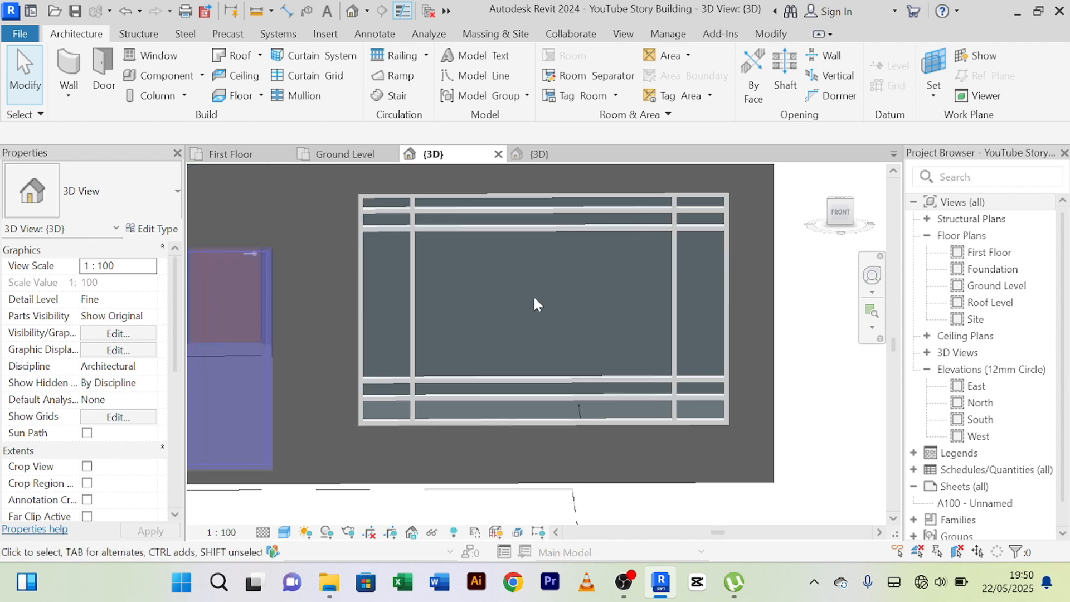
pyautogui.scroll(-2, 557, 312)
pyautogui.keyDown('shift'); pyautogui.moveTo(658, 357); pyautogui.dragTo(695, 359, button='middle'); pyautogui.keyUp('shift')
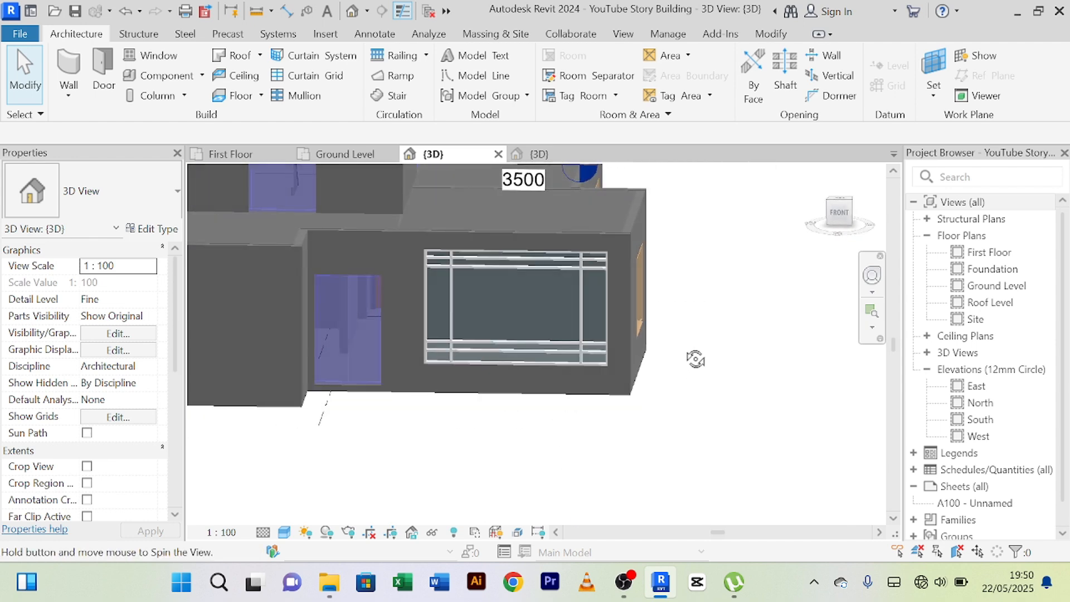
pyautogui.scroll(3, 501, 301)
pyautogui.scroll(-3, 295, 242)
pyautogui.keyDown('shift'); pyautogui.moveTo(535, 367); pyautogui.dragTo(632, 422, button='middle'); pyautogui.keyUp('shift')
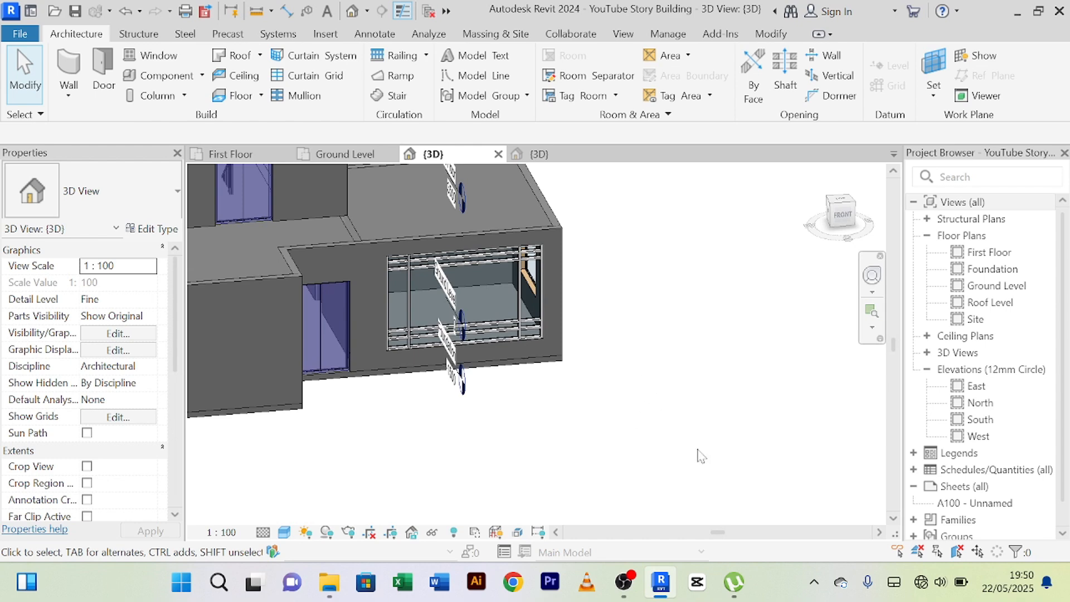
pyautogui.scroll(3, 698, 447)
pyautogui.keyDown('shift'); pyautogui.moveTo(700, 450); pyautogui.dragTo(718, 406, button='middle'); pyautogui.keyUp('shift')
pyautogui.scroll(-2, 665, 435)
pyautogui.scroll(-1, 676, 371)
pyautogui.scroll(-1, 656, 375)
pyautogui.scroll(4, 651, 342)
pyautogui.scroll(-3, 692, 338)
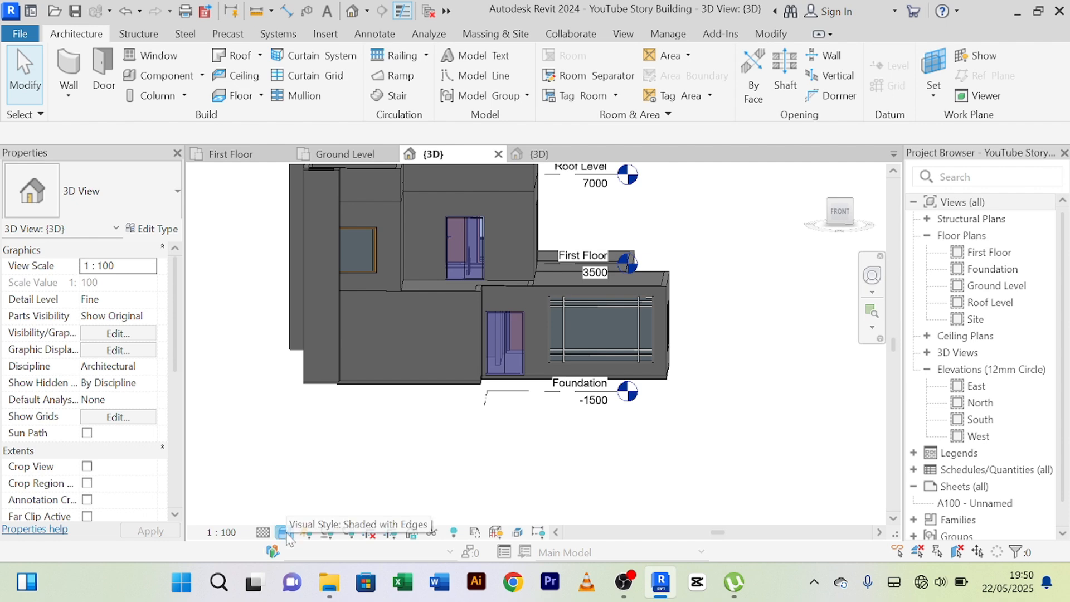
# Switch the 3D view to the Realistic visual style and examine the curtain wall and facade from the front and corner.
pyautogui.click(285, 533)
pyautogui.click(318, 516)
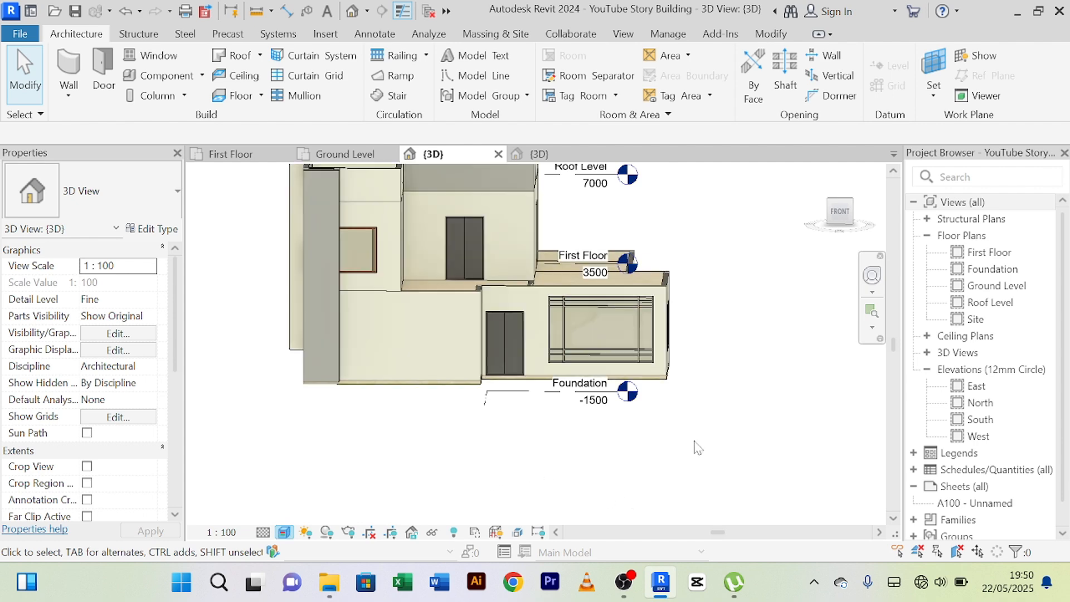
pyautogui.scroll(-2, 697, 446)
pyautogui.keyDown('shift'); pyautogui.moveTo(707, 446); pyautogui.dragTo(776, 415, button='middle'); pyautogui.keyUp('shift')
pyautogui.scroll(4, 662, 411)
pyautogui.scroll(-1, 662, 411)
pyautogui.scroll(-1, 632, 449)
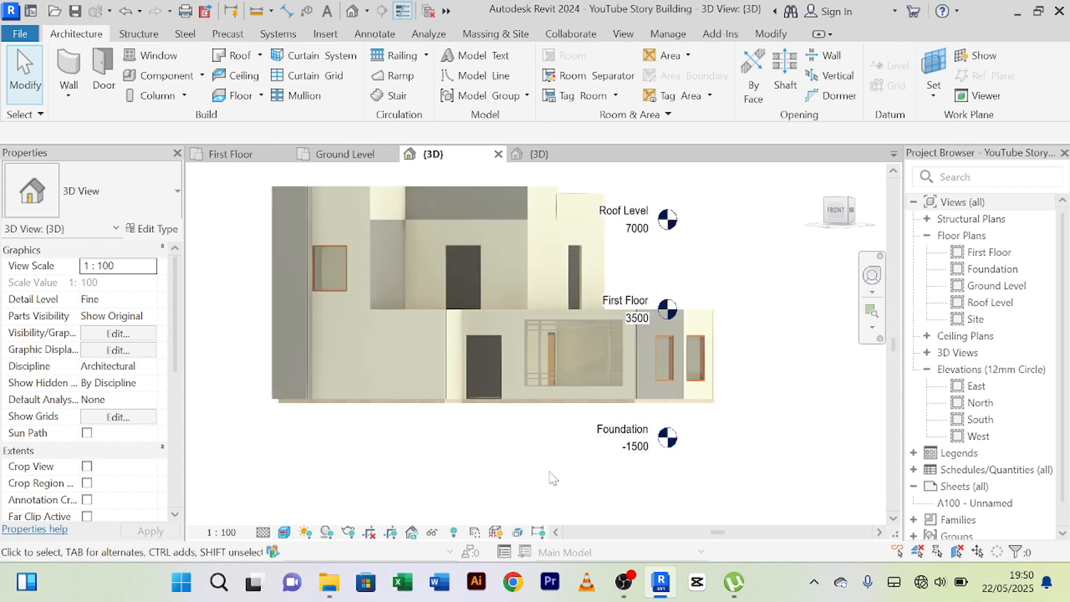
pyautogui.keyDown('shift'); pyautogui.moveTo(541, 473); pyautogui.dragTo(642, 383, button='middle'); pyautogui.keyUp('shift')
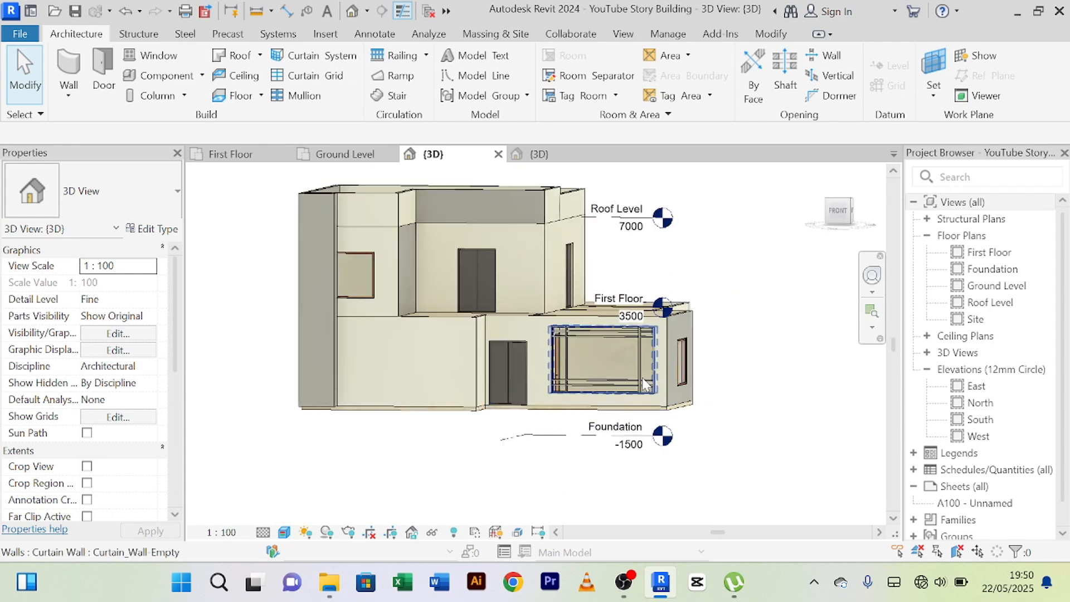
pyautogui.scroll(3, 642, 383)
pyautogui.scroll(3, 642, 383)
pyautogui.scroll(-4, 642, 383)
pyautogui.keyDown('shift'); pyautogui.moveTo(563, 462); pyautogui.dragTo(605, 490, button='middle'); pyautogui.keyUp('shift')
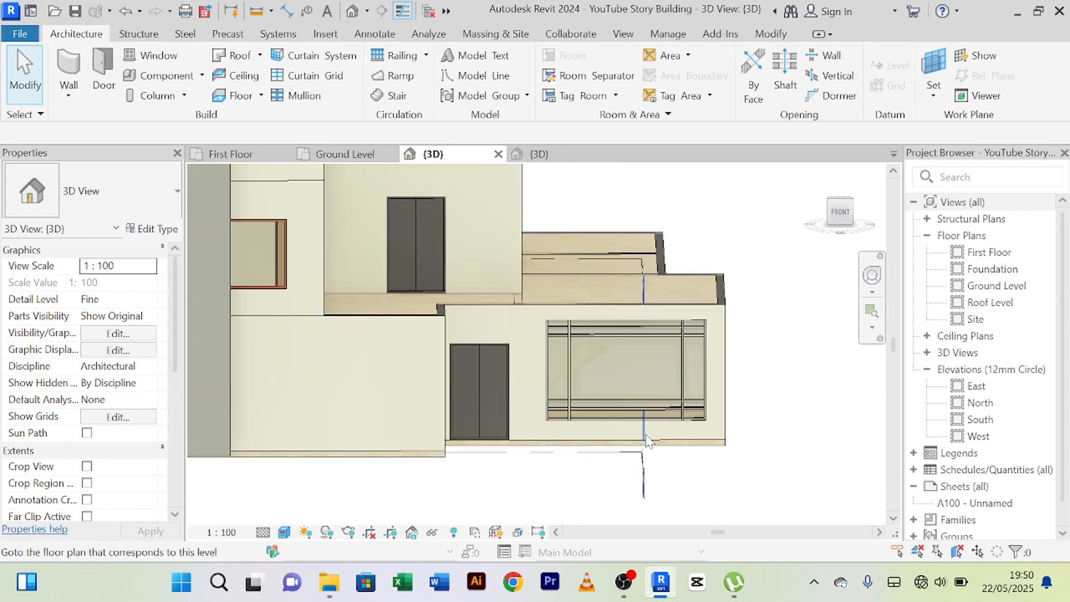
pyautogui.scroll(3, 649, 384)
pyautogui.scroll(2, 645, 375)
pyautogui.scroll(-6, 641, 385)
pyautogui.keyDown('shift'); pyautogui.moveTo(641, 389); pyautogui.dragTo(605, 419, button='middle'); pyautogui.keyUp('shift')
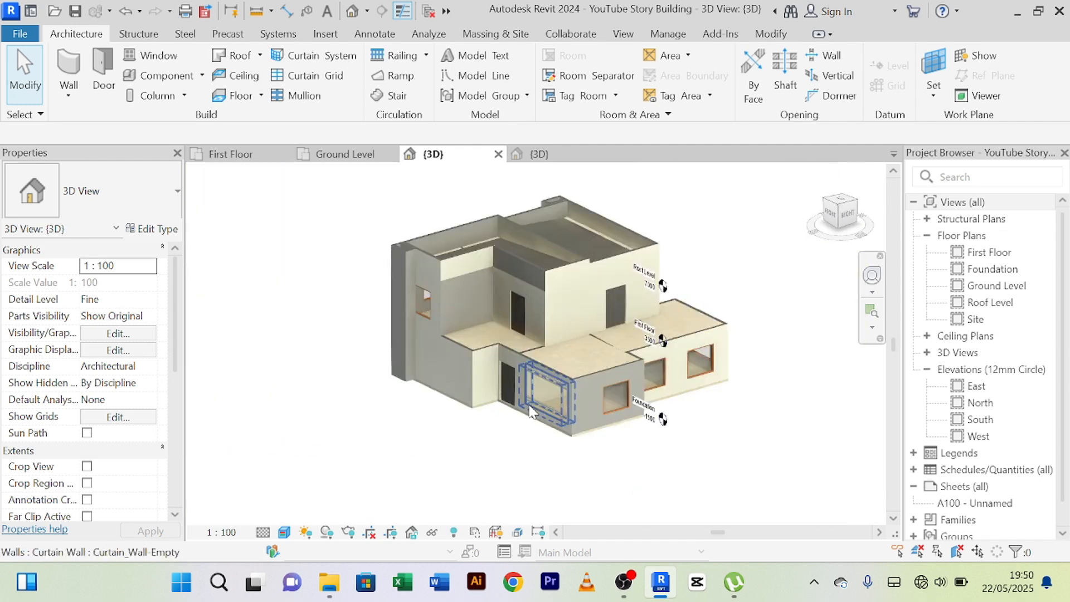
pyautogui.scroll(4, 540, 416)
pyautogui.scroll(3, 539, 415)
pyautogui.scroll(-5, 446, 471)
pyautogui.keyDown('shift'); pyautogui.moveTo(446, 471); pyautogui.dragTo(690, 379, button='middle'); pyautogui.keyUp('shift')
pyautogui.scroll(3, 690, 379)
pyautogui.scroll(3, 691, 379)
pyautogui.scroll(-5, 599, 376)
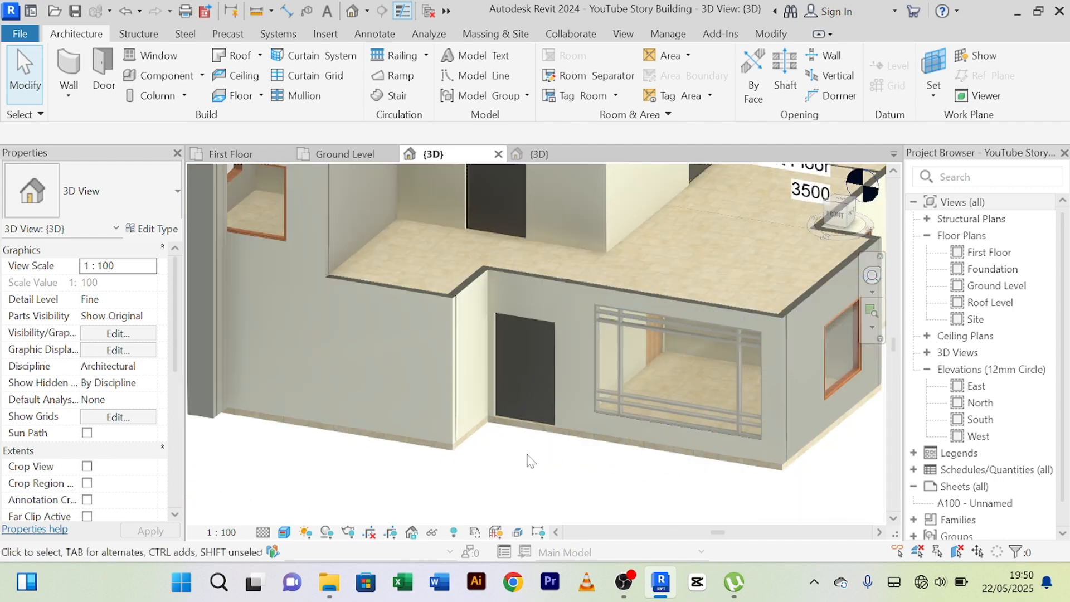
pyautogui.scroll(3, 488, 434)
pyautogui.keyDown('shift'); pyautogui.moveTo(488, 434); pyautogui.dragTo(589, 422, button='middle'); pyautogui.keyUp('shift')
pyautogui.scroll(4, 691, 346)
pyautogui.scroll(-4, 690, 346)
pyautogui.scroll(-1, 590, 422)
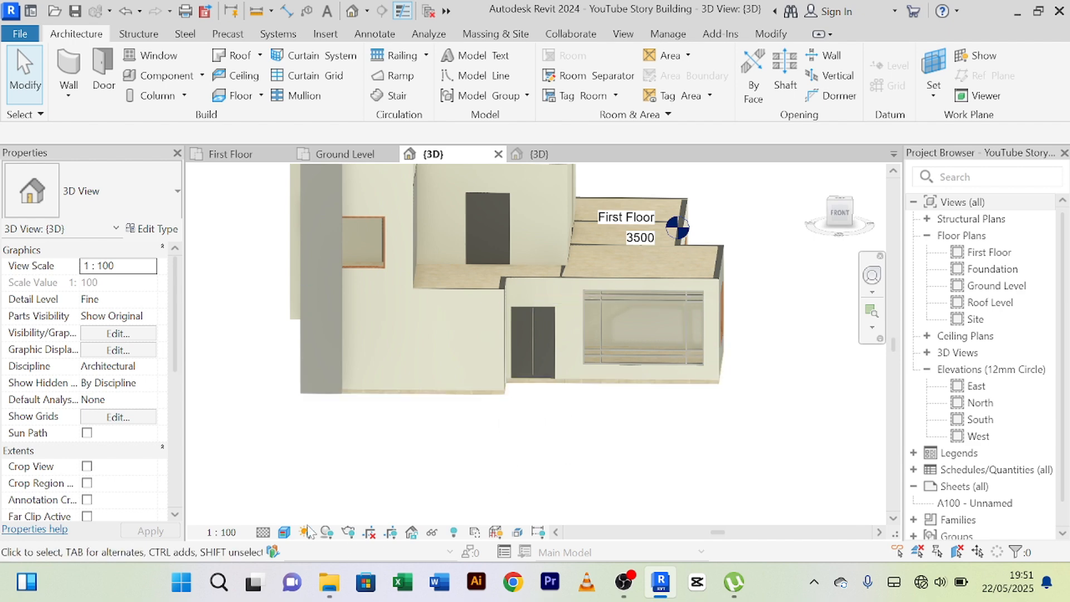
# Set the 3D view's visual style to Shaded and bring the whole front facade into view.
pyautogui.click(284, 532)
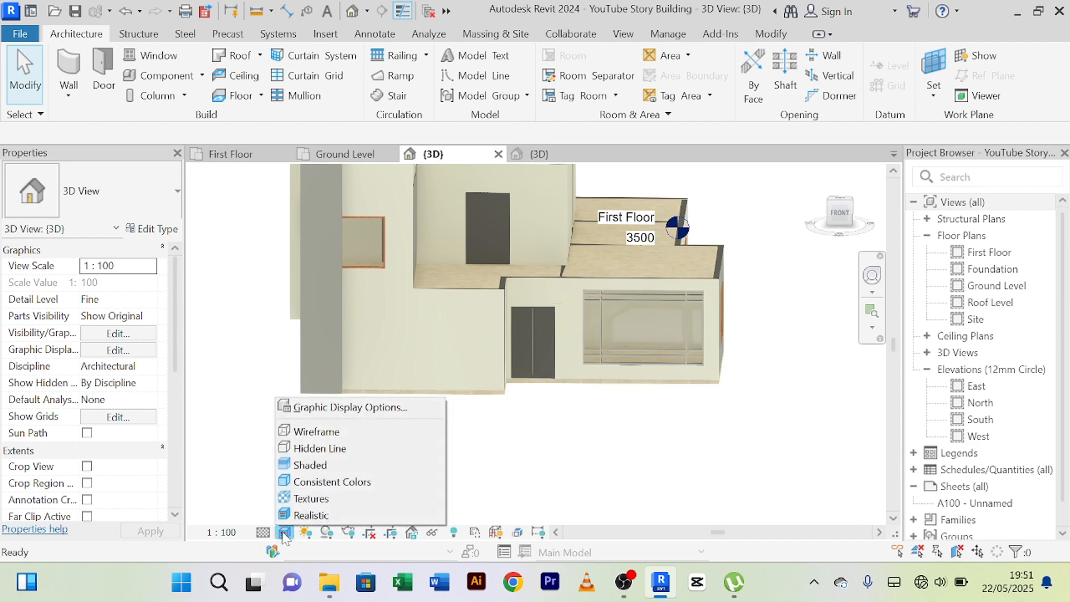
pyautogui.click(346, 466)
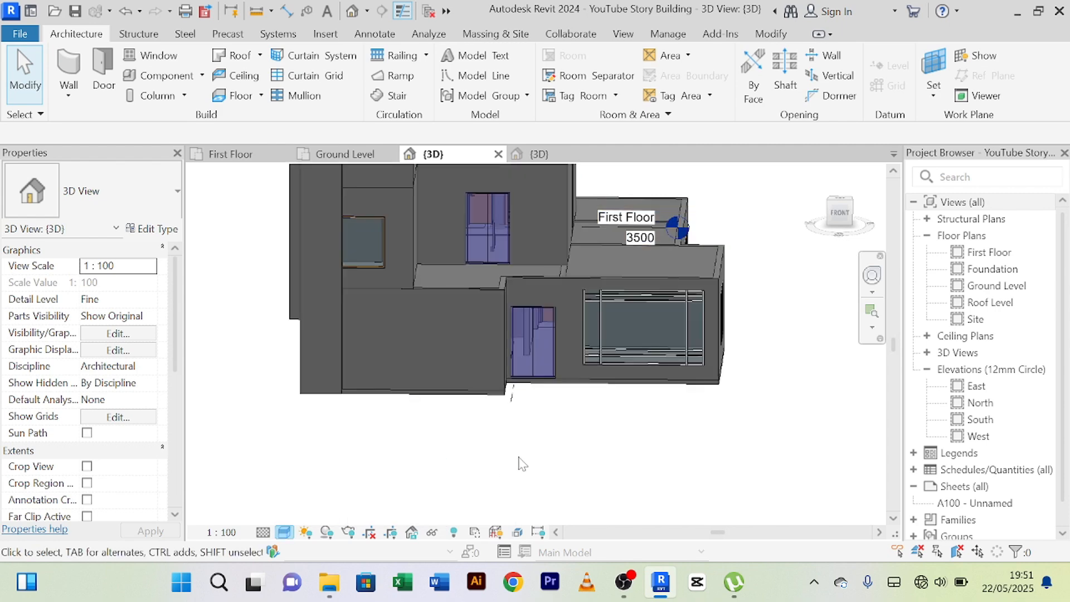
pyautogui.scroll(-2, 519, 457)
pyautogui.moveTo(529, 468)
pyautogui.mouseDown(button='middle')
pyautogui.moveTo(531, 484)
pyautogui.moveTo(537, 466)
pyautogui.moveTo(527, 454)
pyautogui.mouseUp(button='middle')
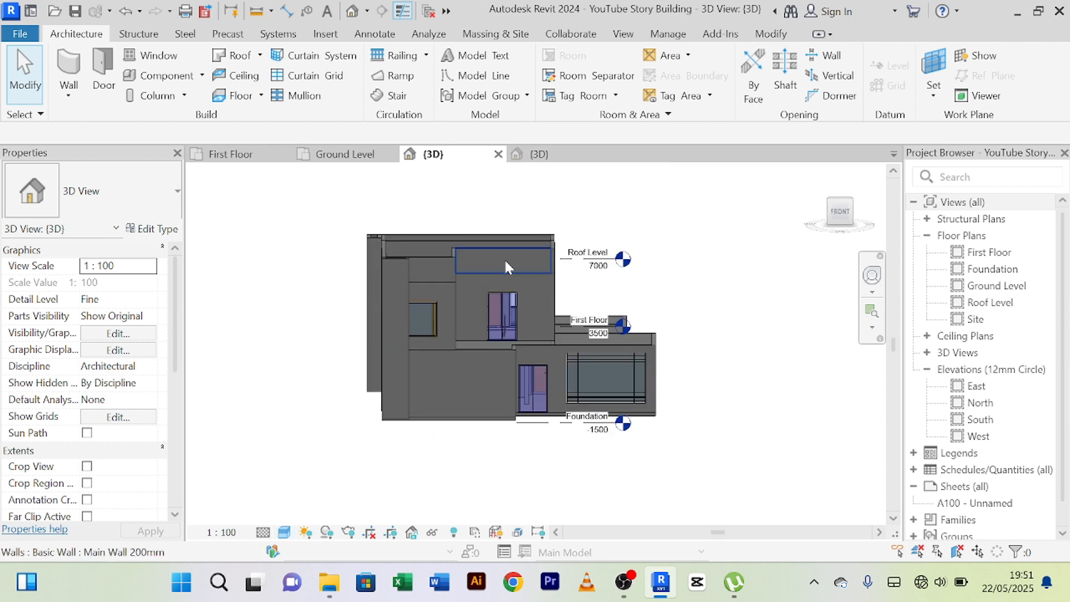
# Switch to the 3D view of the finished 1 Story Building Project and examine its upper-floor front balcony and canopy.
pyautogui.click(538, 154)
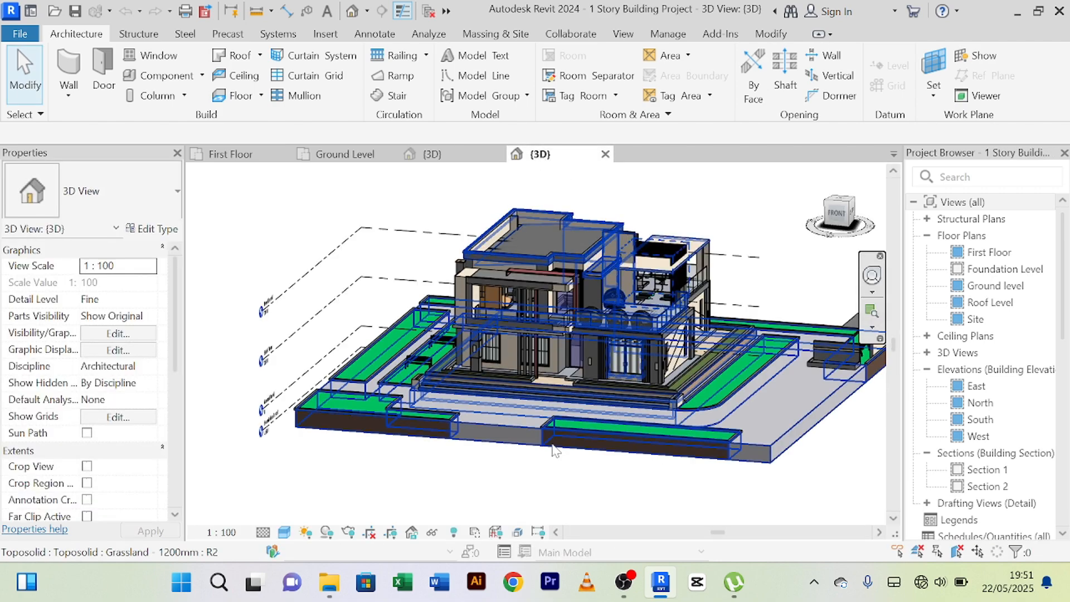
pyautogui.scroll(5, 521, 454)
pyautogui.keyDown('shift'); pyautogui.moveTo(493, 458); pyautogui.dragTo(631, 349, button='middle'); pyautogui.keyUp('shift')
pyautogui.scroll(-3, 630, 350)
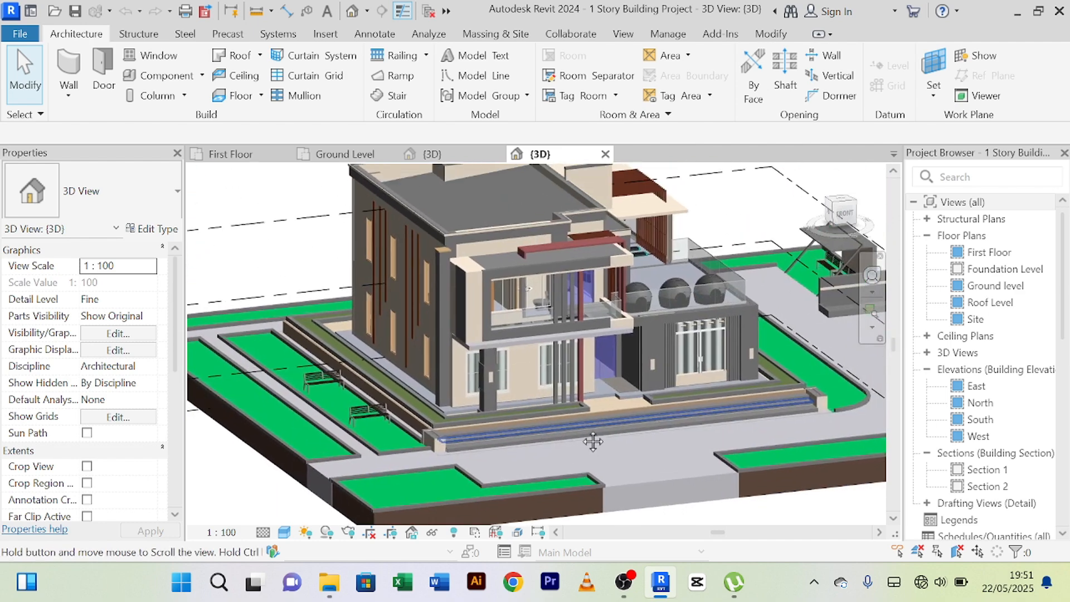
pyautogui.scroll(6, 556, 275)
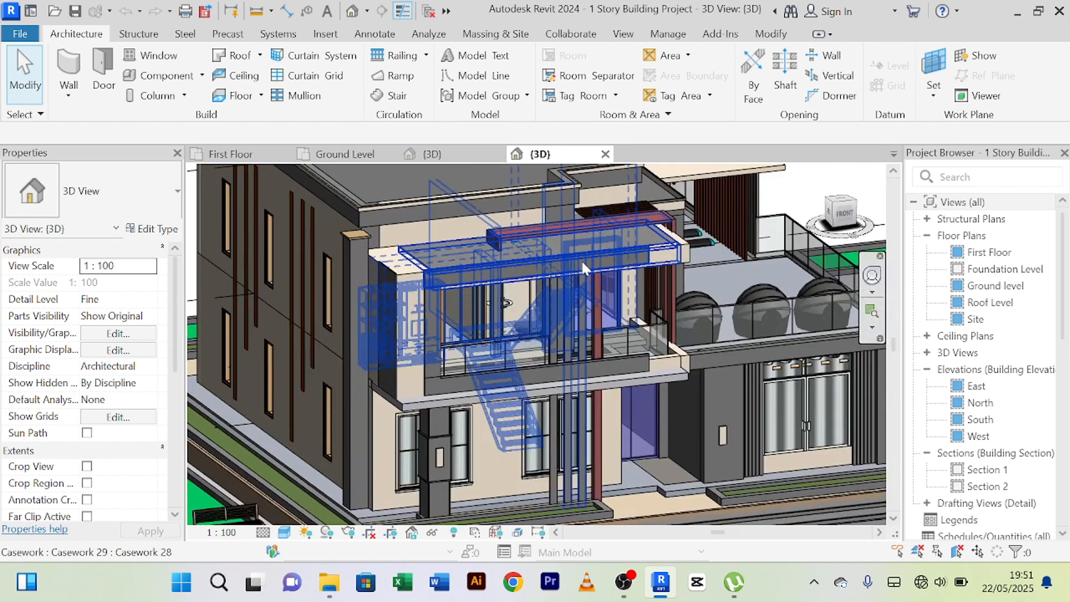
pyautogui.scroll(-3, 581, 260)
pyautogui.keyDown('shift'); pyautogui.moveTo(573, 329); pyautogui.dragTo(548, 307, button='middle'); pyautogui.keyUp('shift')
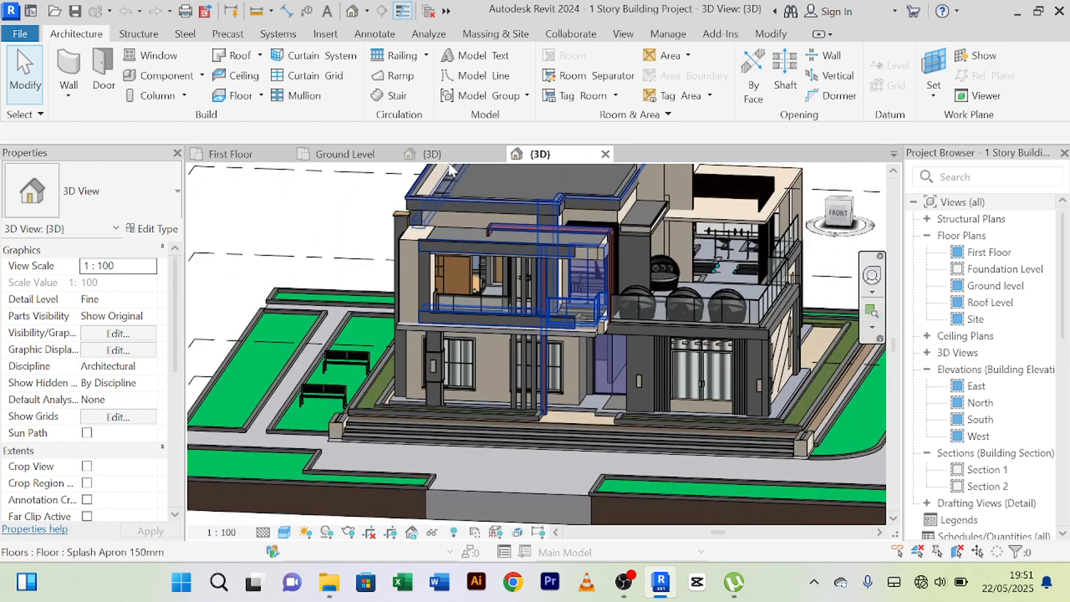
# Return to the YouTube Story Building 3D view and examine the upper-floor front walls and terrace from the front and above.
pyautogui.click(425, 155)
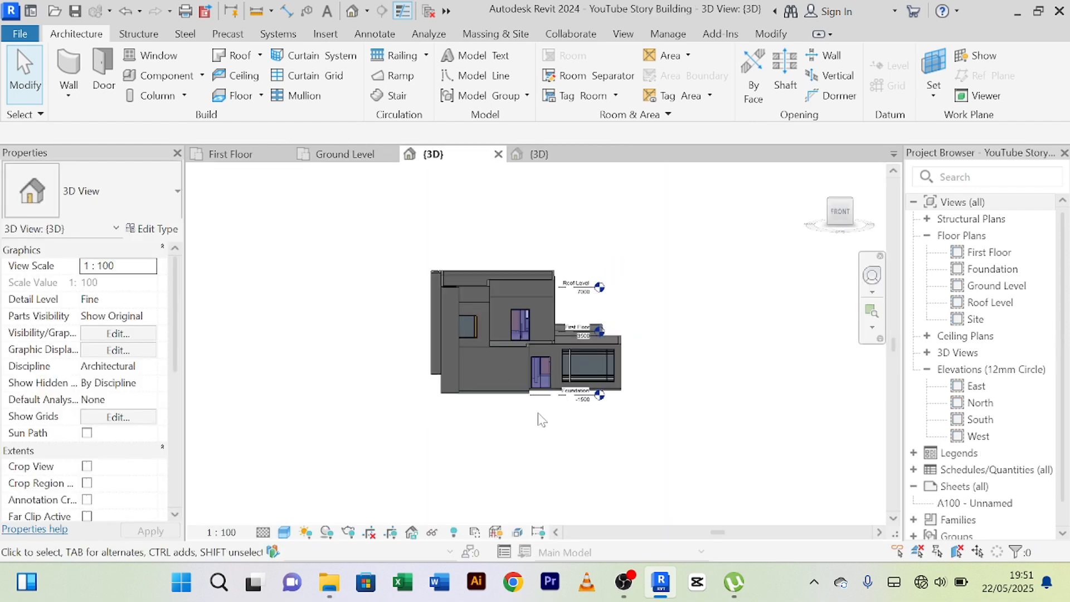
pyautogui.keyDown('shift'); pyautogui.moveTo(538, 420); pyautogui.dragTo(541, 454, button='middle'); pyautogui.keyUp('shift')
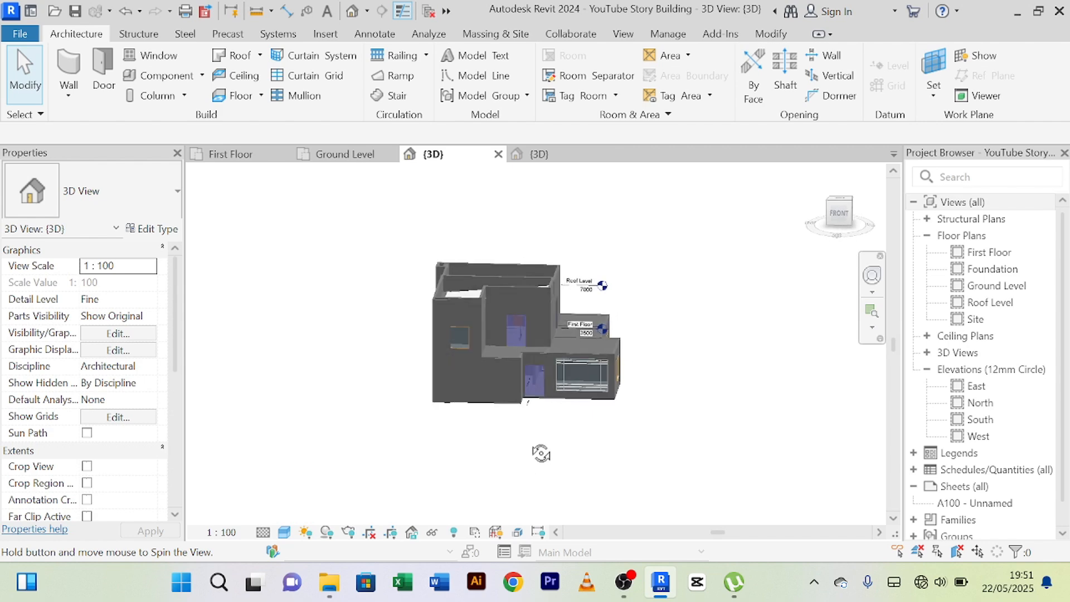
pyautogui.scroll(5, 493, 388)
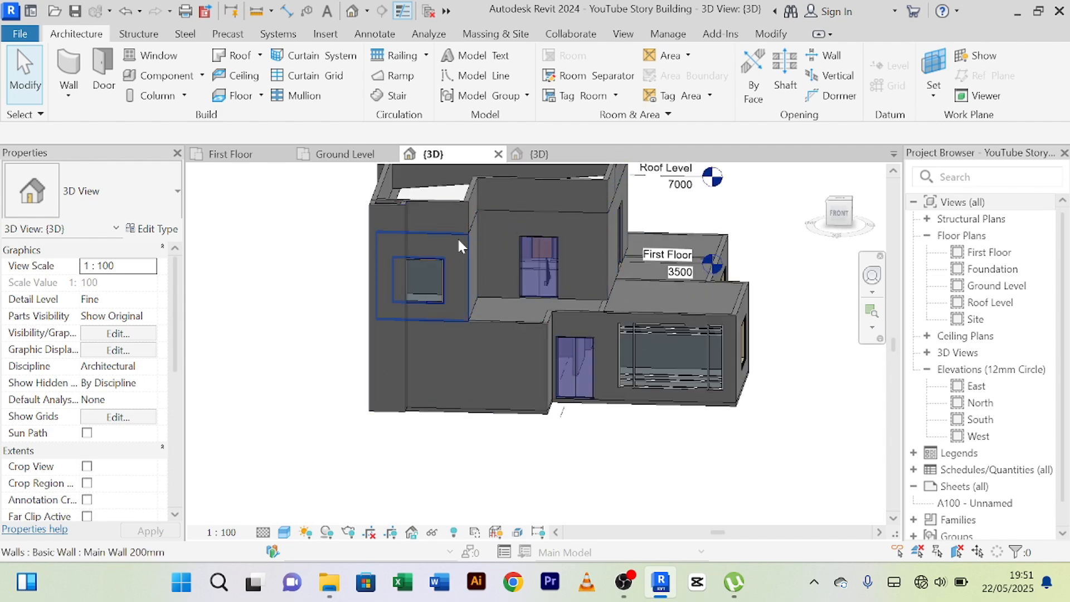
pyautogui.scroll(2, 447, 217)
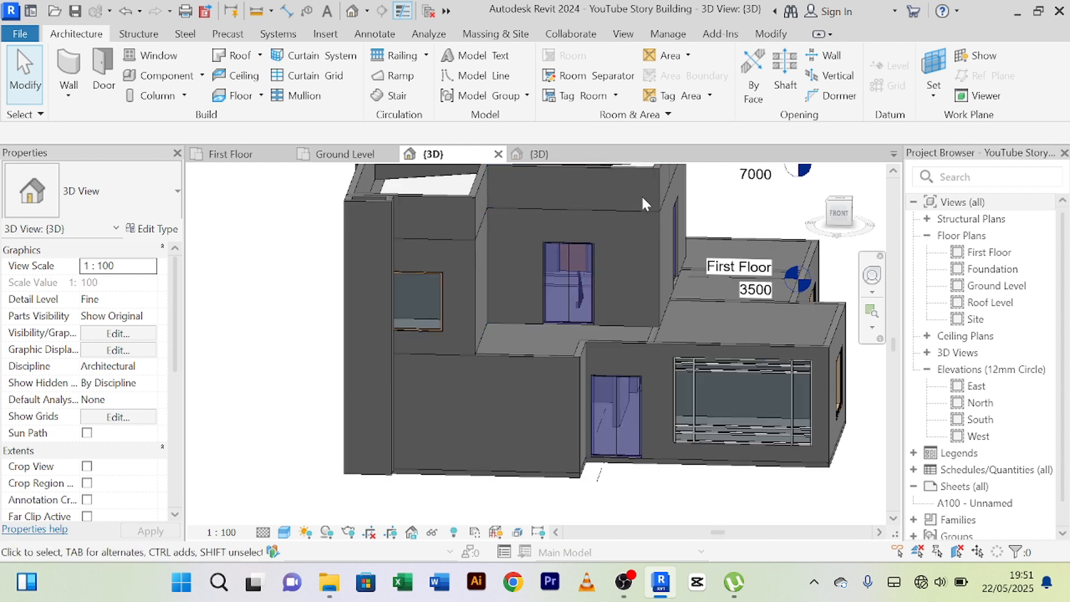
pyautogui.scroll(-1, 610, 204)
pyautogui.keyDown('shift'); pyautogui.moveTo(609, 204); pyautogui.dragTo(625, 295, button='middle'); pyautogui.keyUp('shift')
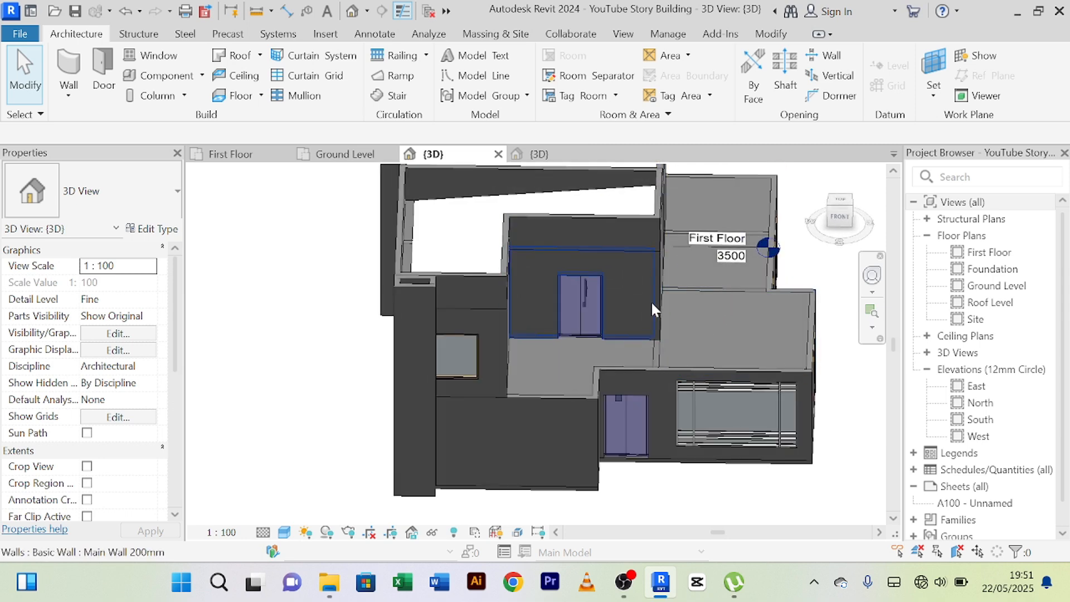
pyautogui.scroll(-1, 647, 278)
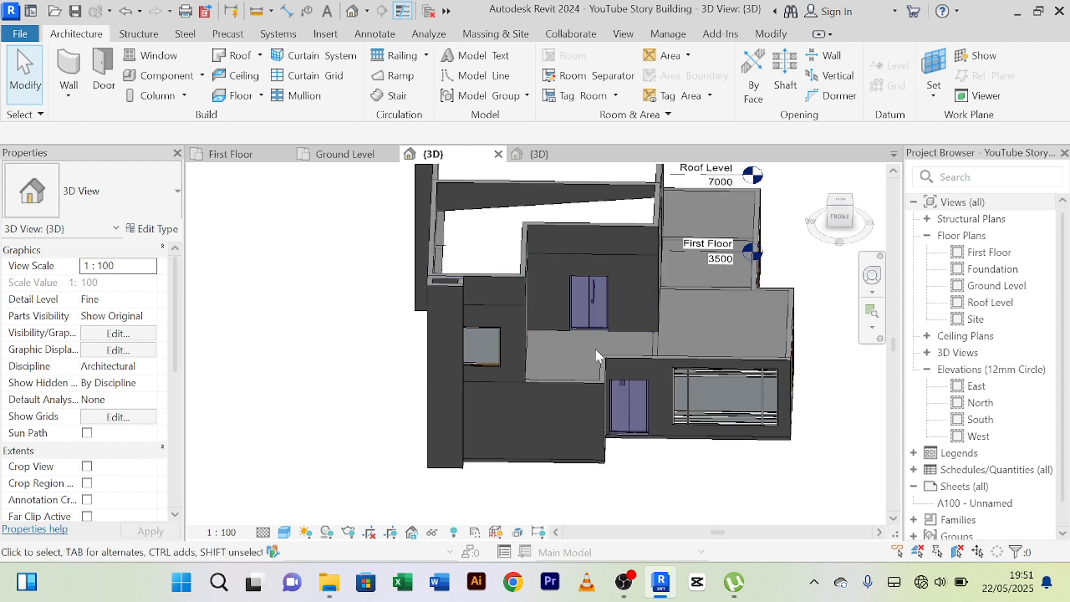
pyautogui.scroll(-1, 587, 288)
pyautogui.scroll(-1, 588, 291)
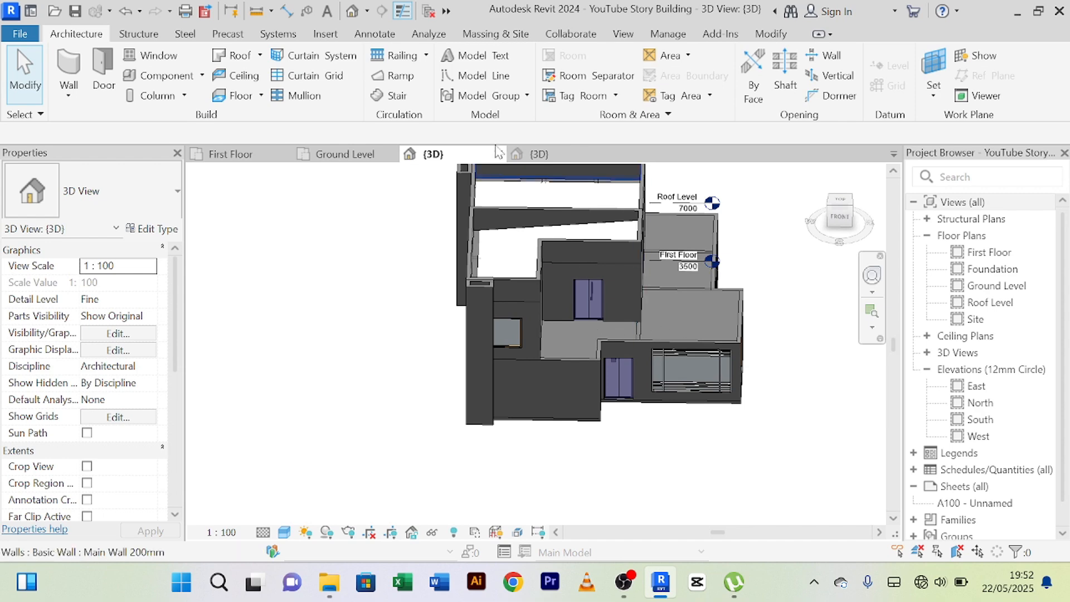
# In the First Floor plan, start a Top Floor 150mm architectural floor and pick boundary lines along the front terrace's walls and outer front edge.
pyautogui.click(237, 160)
pyautogui.scroll(6, 592, 417)
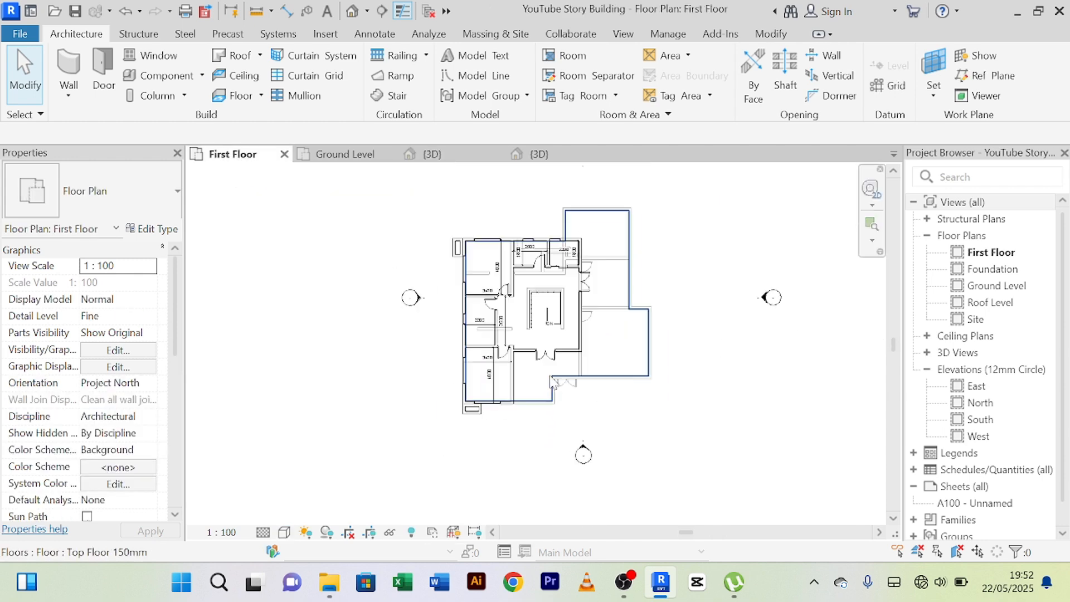
pyautogui.scroll(-2, 526, 374)
pyautogui.moveTo(525, 374); pyautogui.dragTo(530, 342, button='middle')
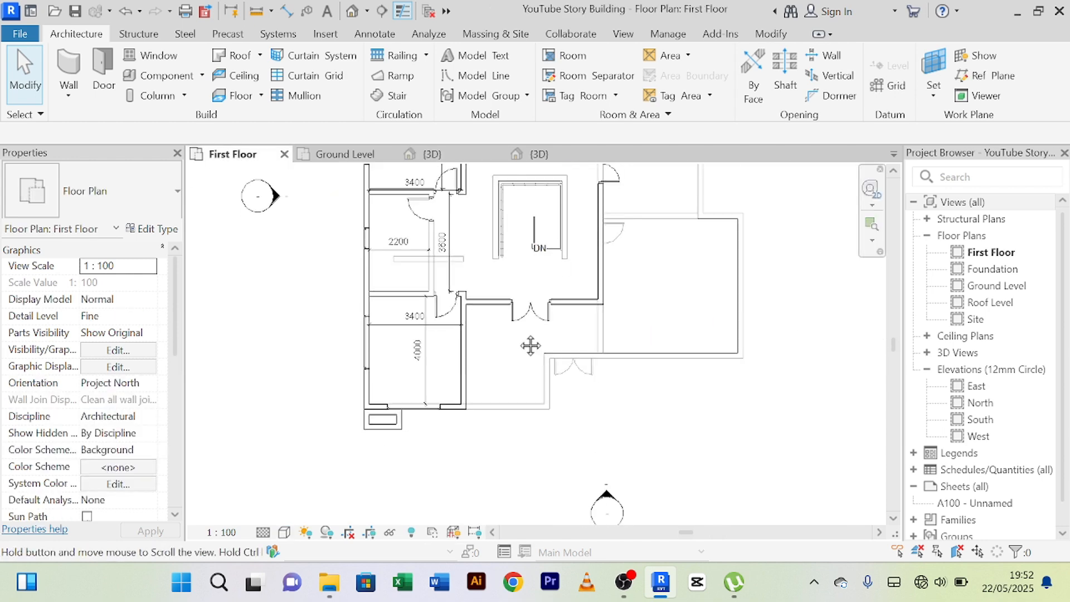
pyautogui.scroll(2, 519, 342)
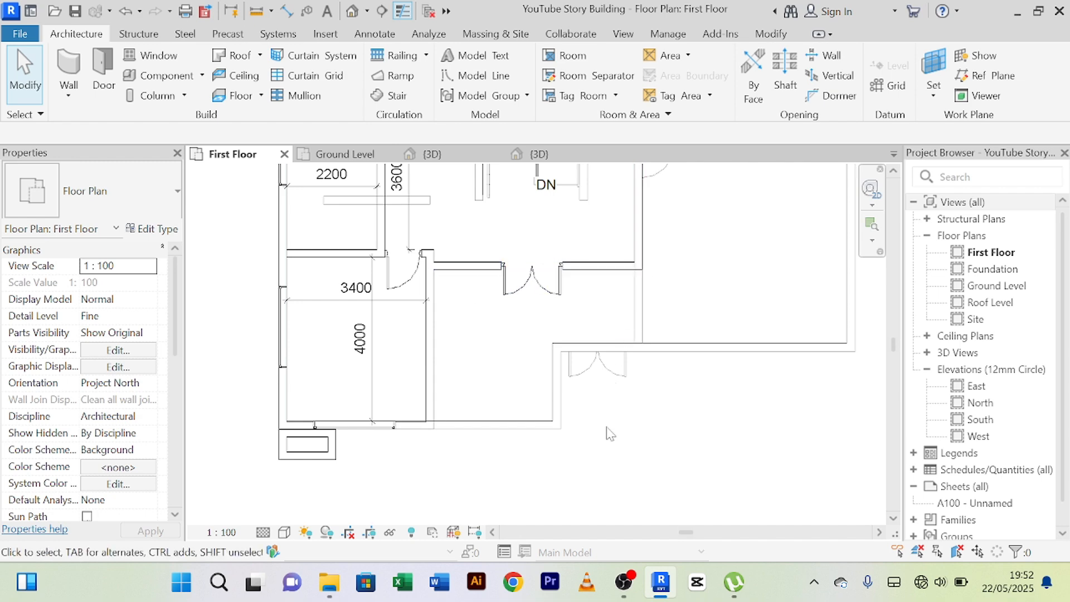
pyautogui.scroll(-2, 597, 315)
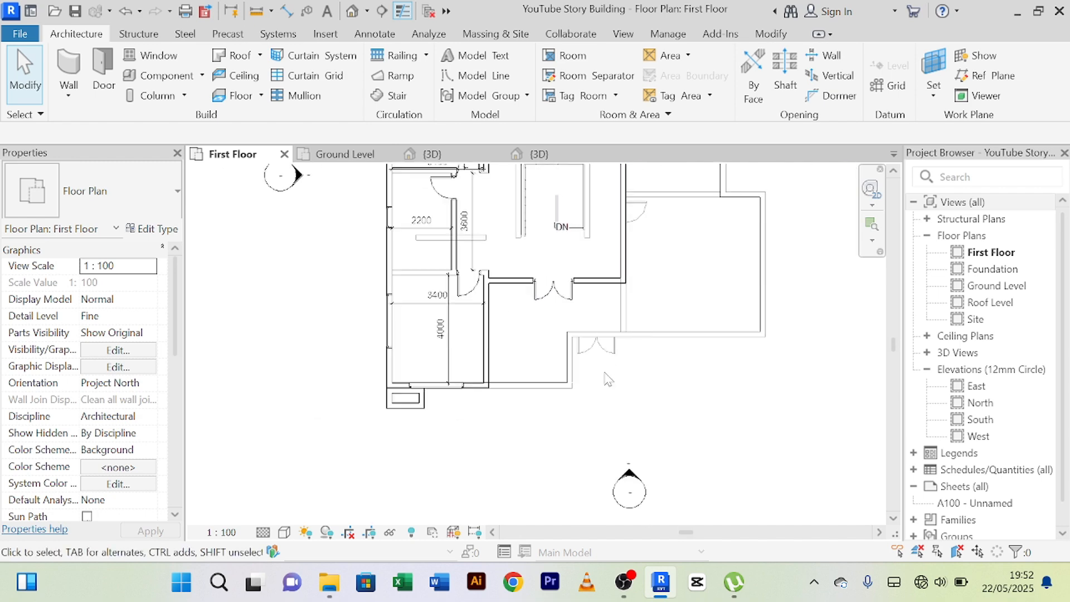
pyautogui.scroll(1, 479, 267)
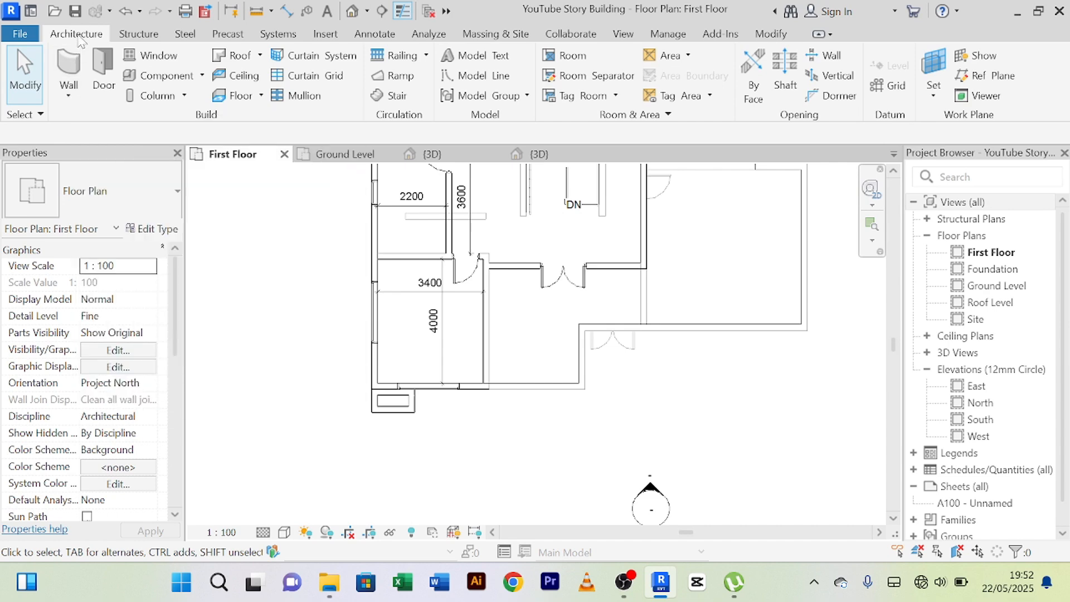
pyautogui.click(261, 98)
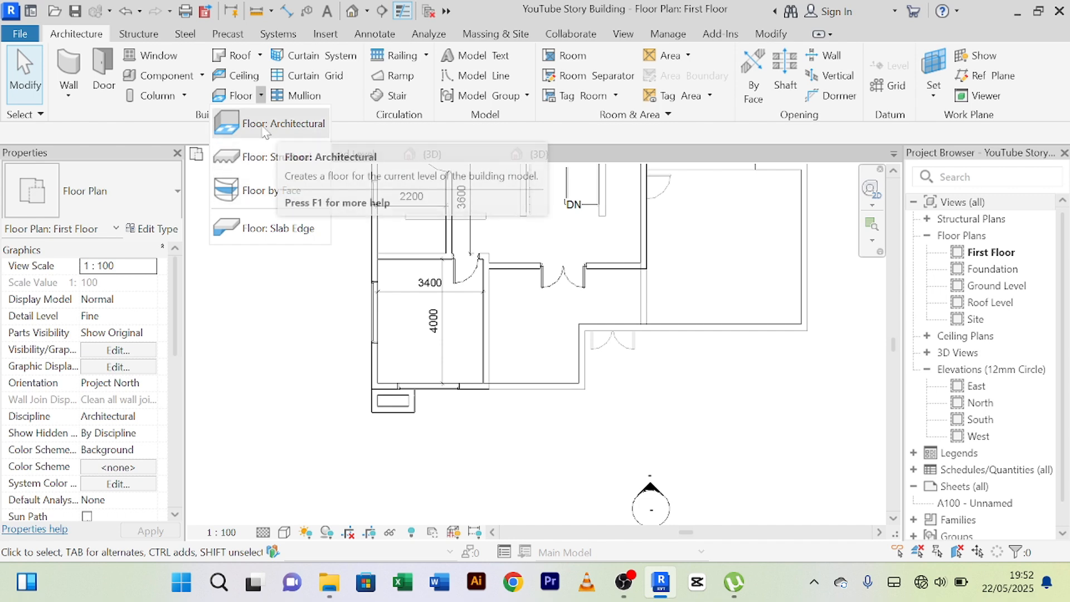
pyautogui.click(264, 129)
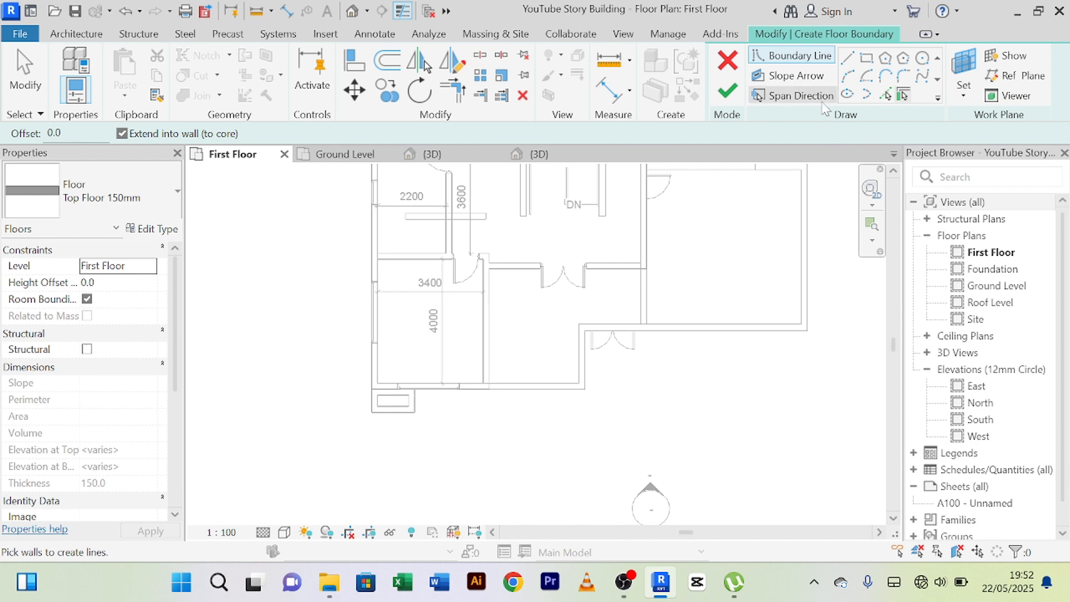
pyautogui.click(886, 96)
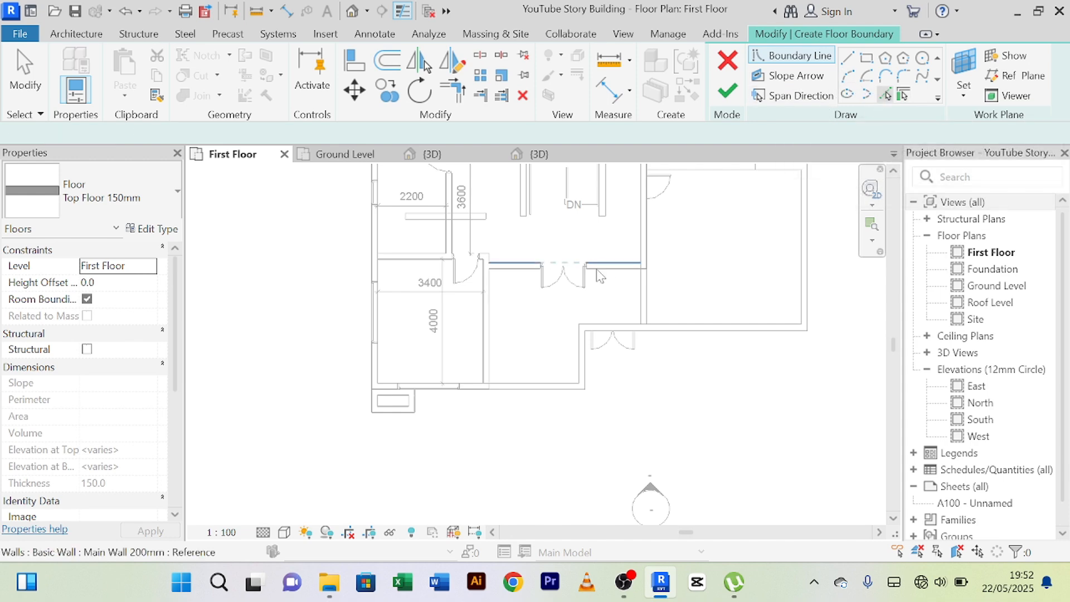
pyautogui.scroll(2, 573, 267)
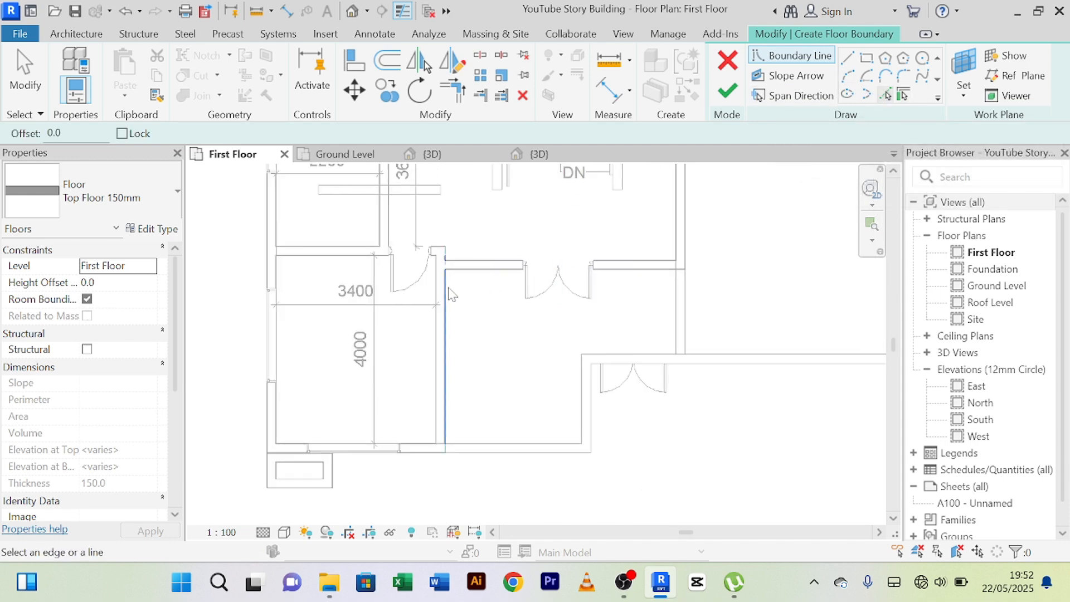
pyautogui.click(480, 273)
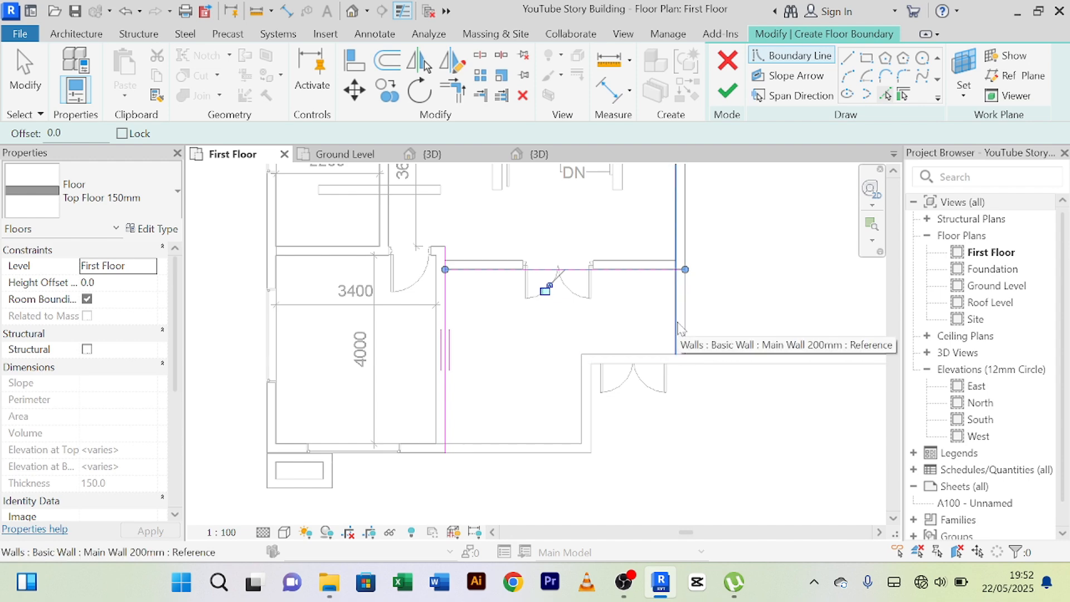
pyautogui.click(478, 462)
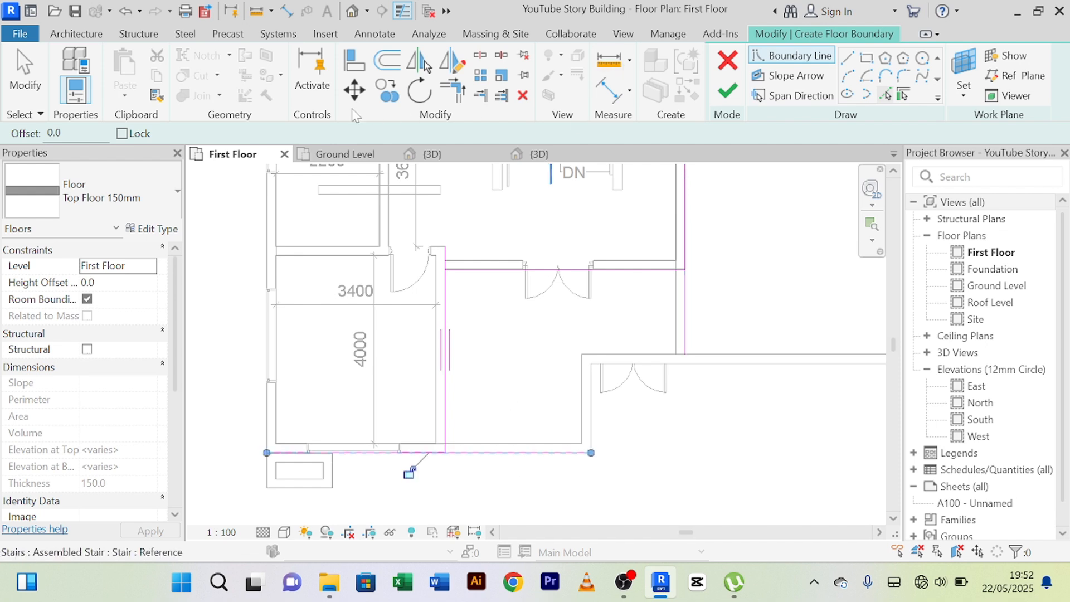
# Trim the floor boundary lines to corners at both front corners and at the rear corner beside the outer building wall.
pyautogui.click(451, 90)
pyautogui.scroll(2, 474, 401)
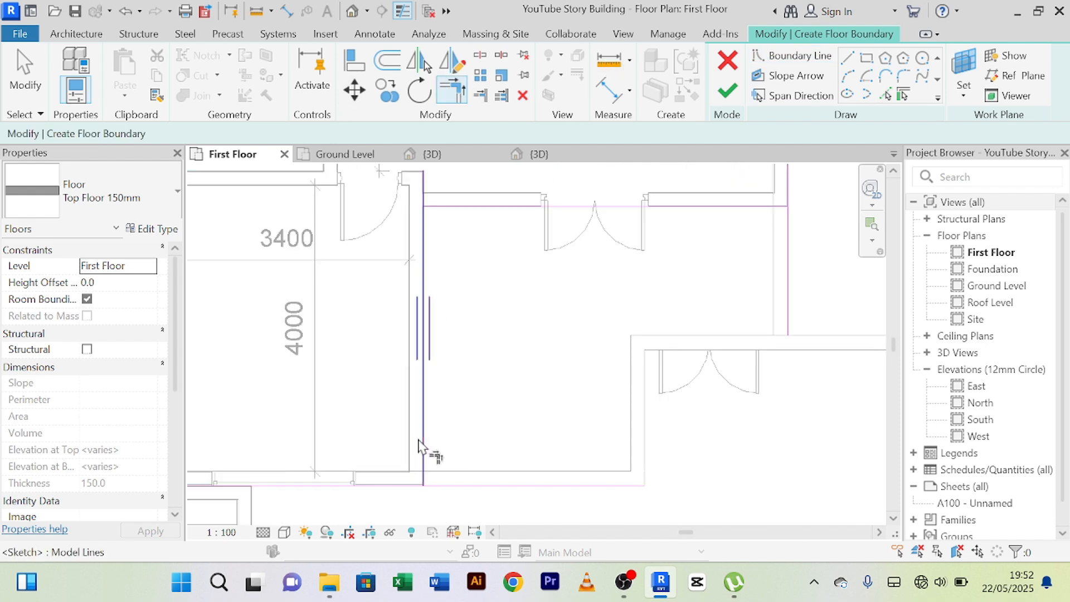
pyautogui.click(422, 446)
pyautogui.click(449, 486)
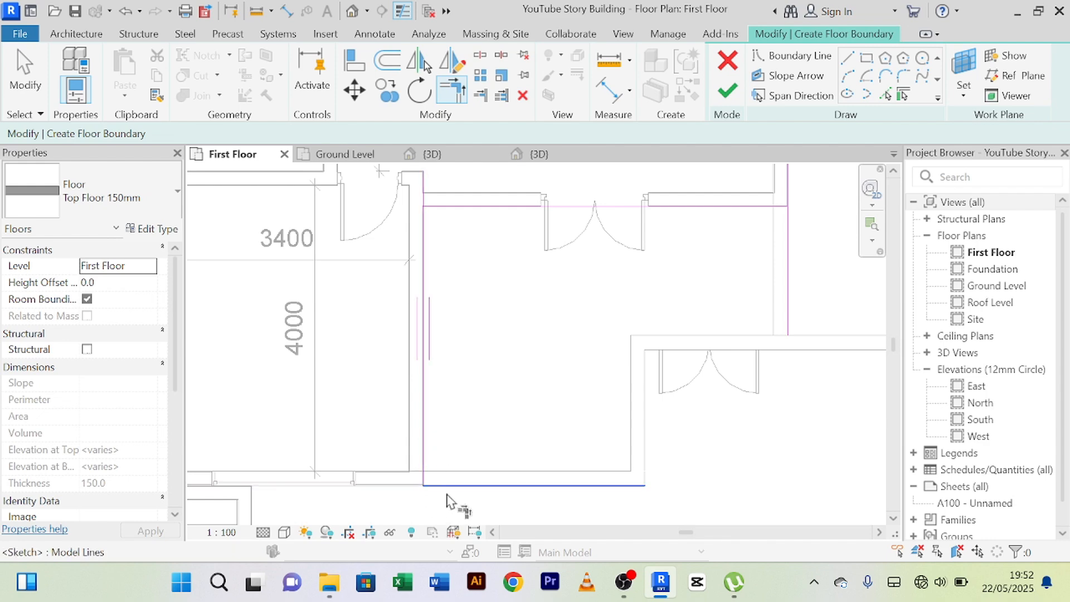
pyautogui.scroll(-2, 803, 304)
pyautogui.click(796, 300)
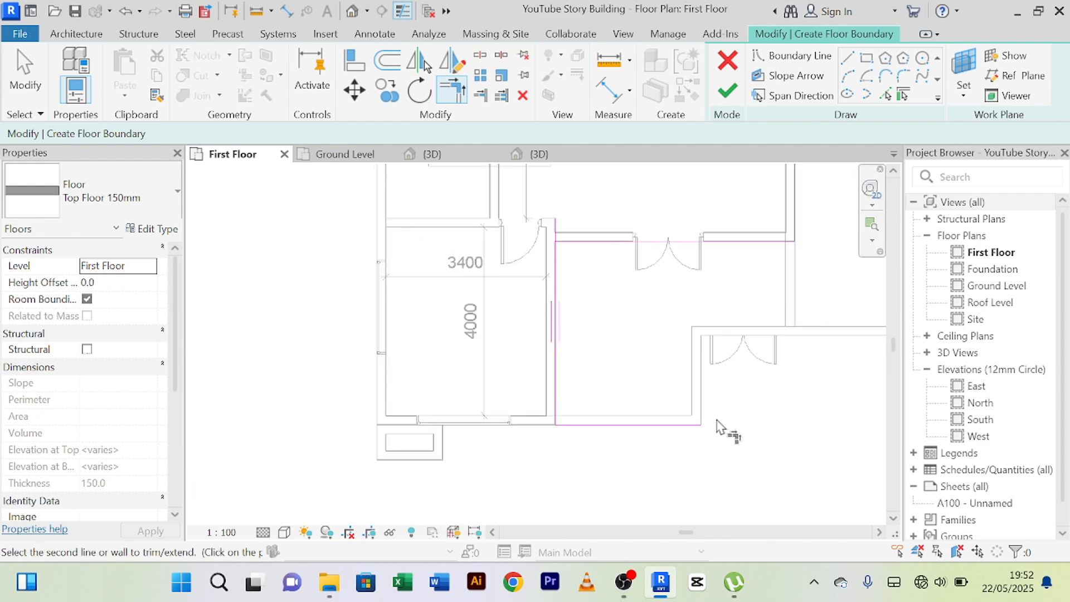
pyautogui.click(693, 438)
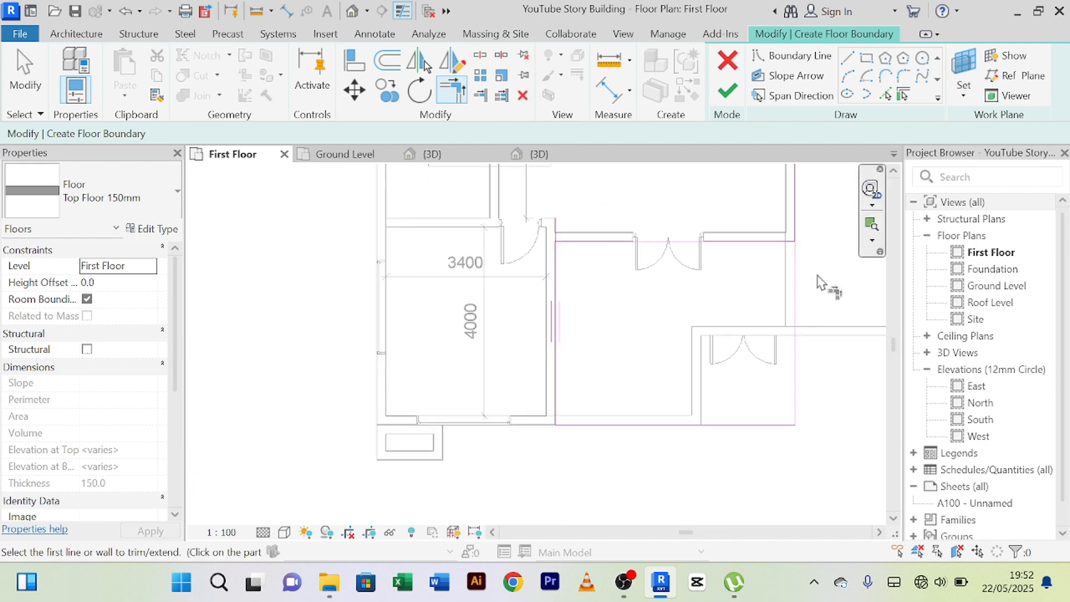
pyautogui.click(782, 245)
# Trim the rear boundary line and the bedroom-side boundary line to a corner, closing the rectangle.
pyautogui.scroll(-3, 783, 251)
pyautogui.scroll(2, 738, 280)
pyautogui.moveTo(744, 295); pyautogui.dragTo(634, 306, button='middle')
pyautogui.scroll(1, 579, 290)
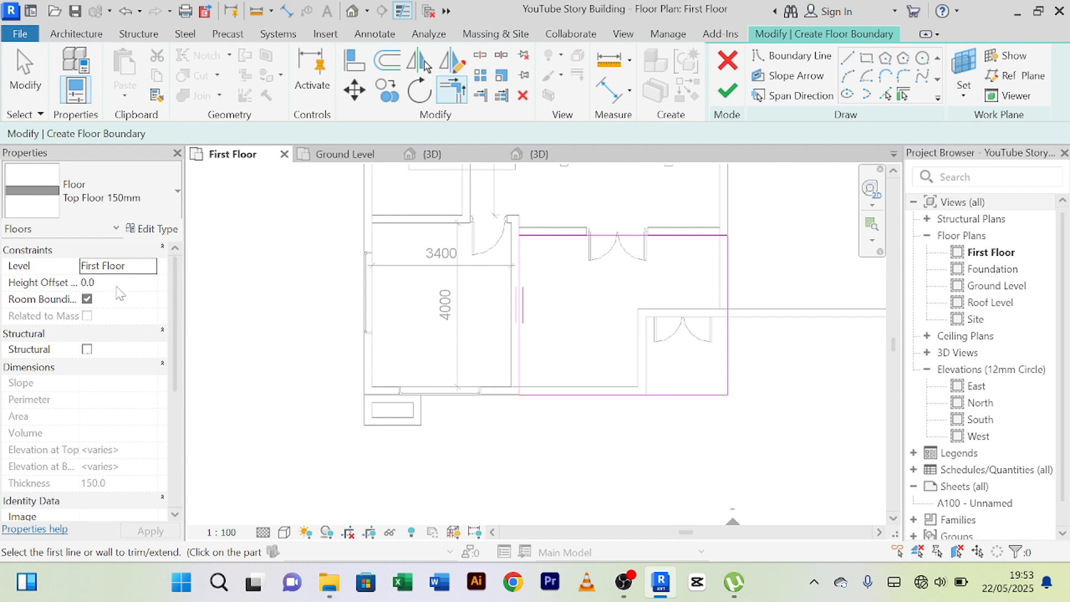
pyautogui.scroll(2, 449, 278)
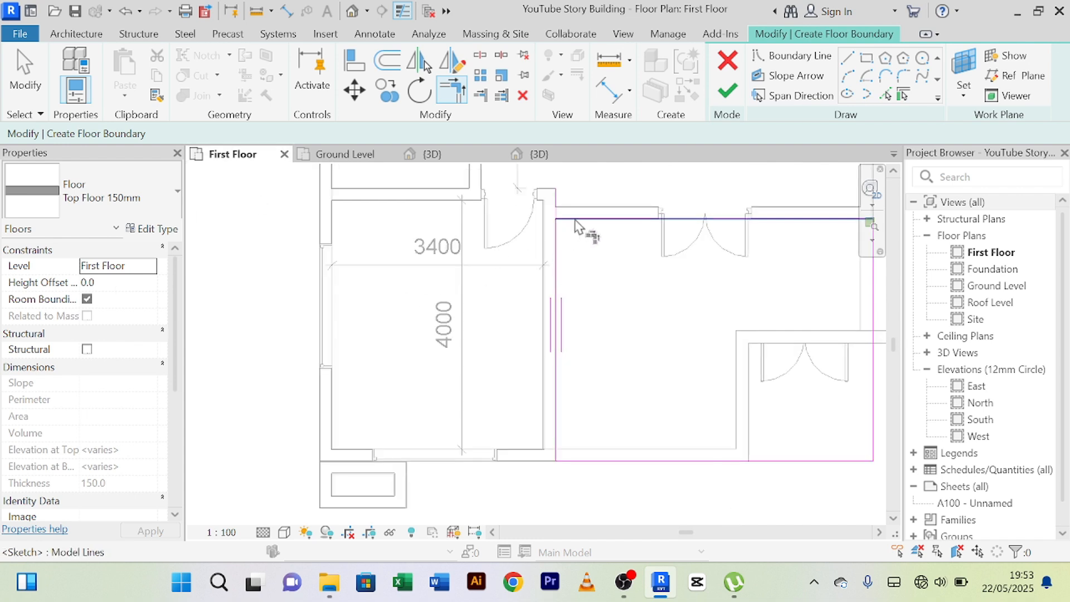
pyautogui.click(579, 220)
pyautogui.click(557, 254)
# Set the floor's height offset from the First Floor level to 2000 and finish the sketch.
pyautogui.scroll(-3, 597, 292)
pyautogui.moveTo(564, 292); pyautogui.dragTo(544, 280, button='middle')
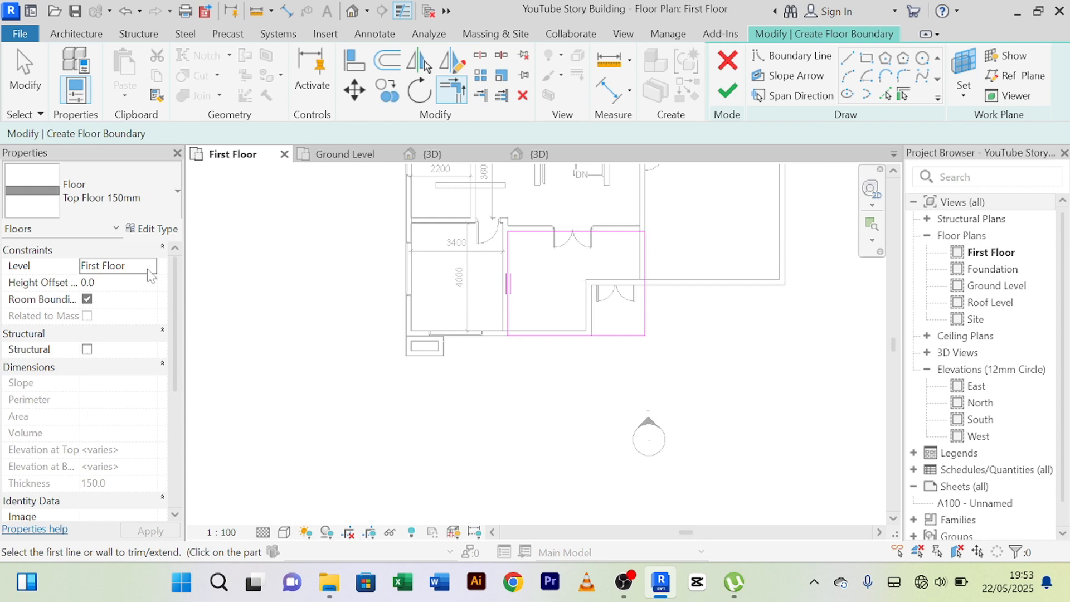
pyautogui.click(127, 283)
pyautogui.write('2')
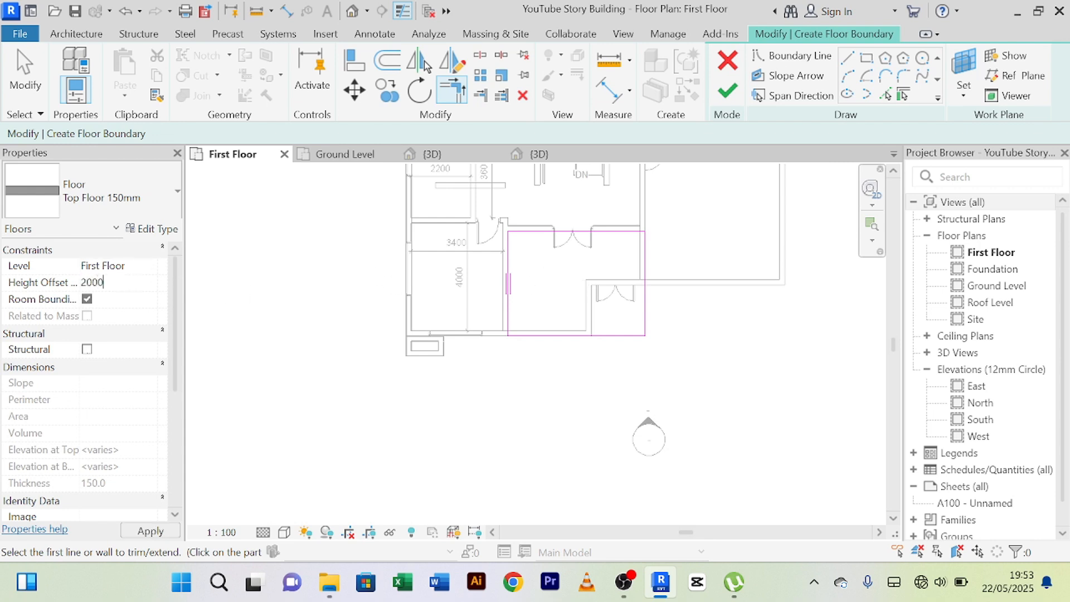
pyautogui.write('000')
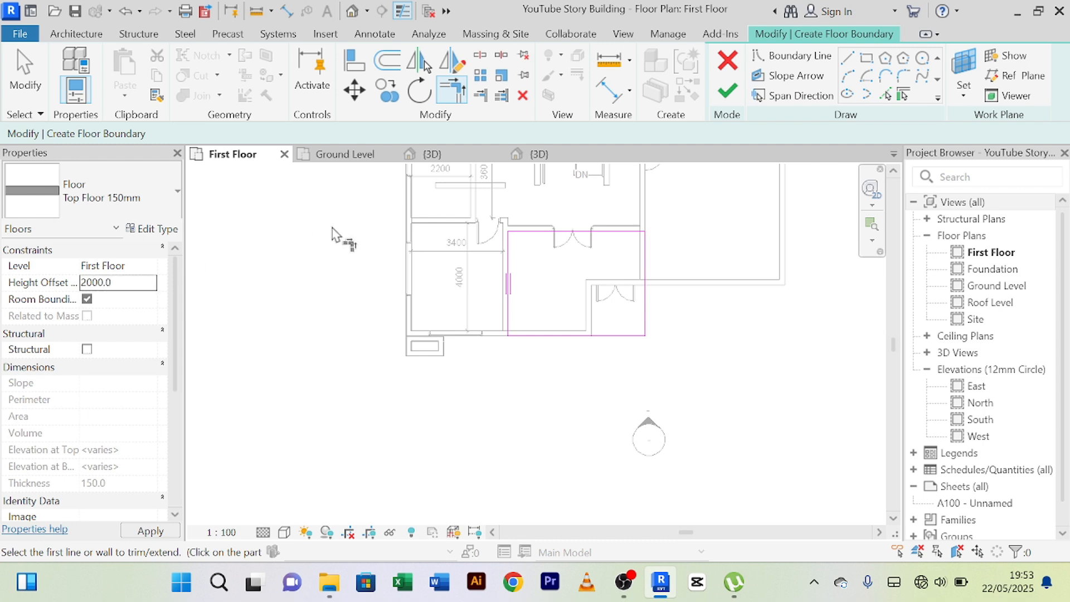
pyautogui.click(727, 91)
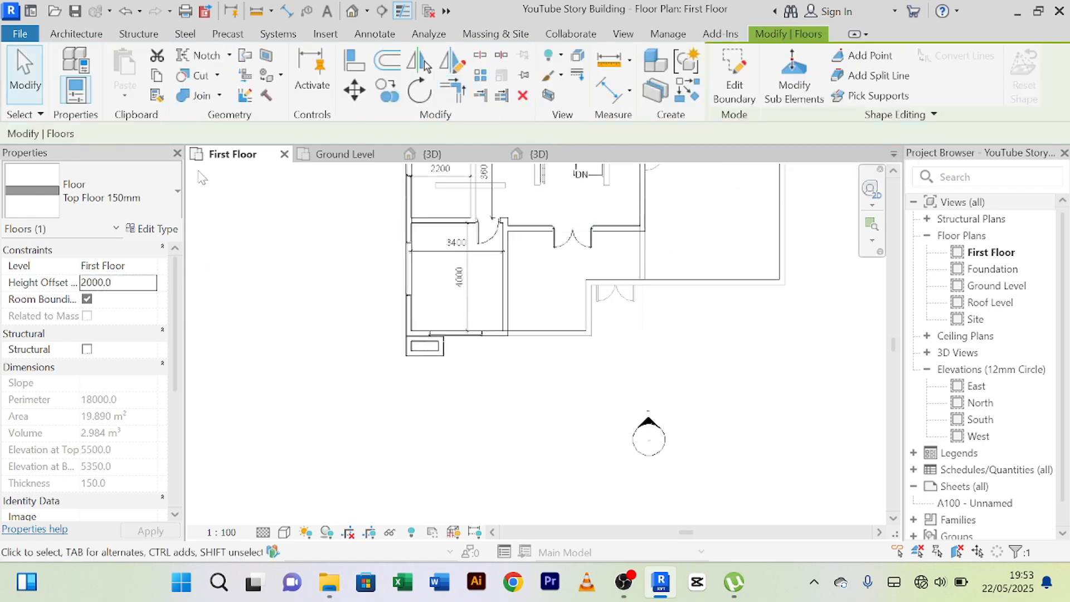
# Switch to the building's 3D view and examine the new slab's height against the front terrace door.
pyautogui.click(431, 154)
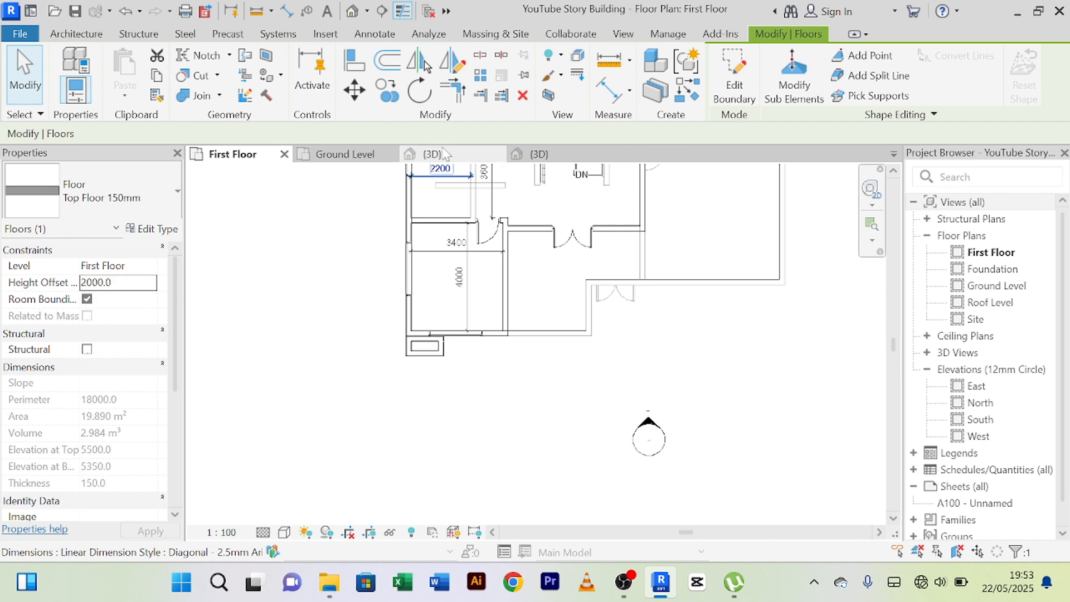
pyautogui.scroll(-2, 610, 398)
pyautogui.keyDown('shift'); pyautogui.moveTo(613, 457); pyautogui.dragTo(588, 385, button='middle'); pyautogui.keyUp('shift')
pyautogui.scroll(4, 587, 323)
pyautogui.scroll(-2, 475, 381)
pyautogui.scroll(2, 371, 313)
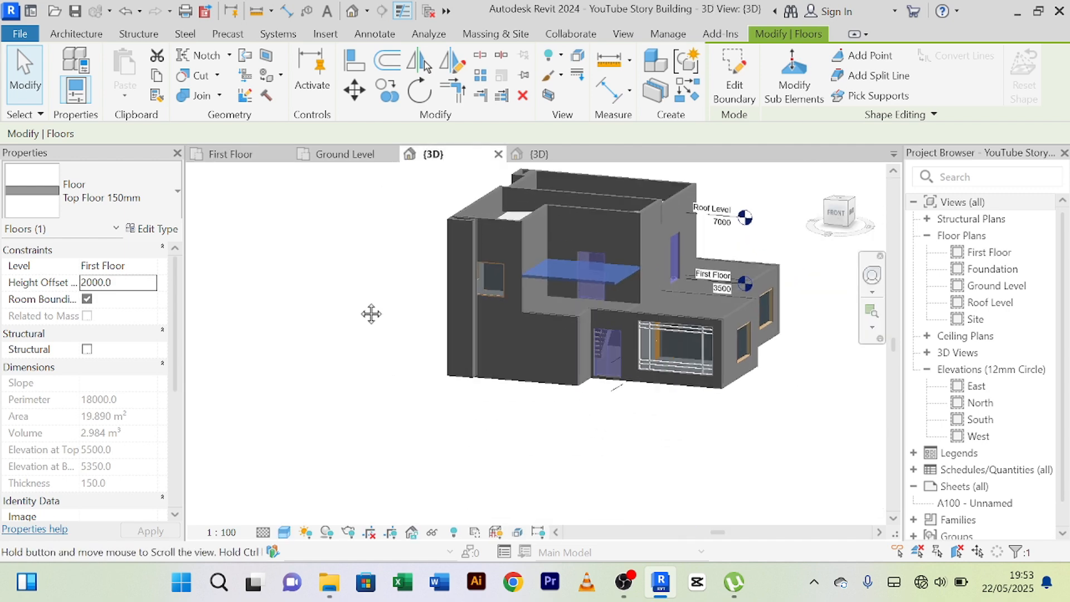
pyautogui.scroll(3, 605, 236)
pyautogui.moveTo(663, 230); pyautogui.dragTo(543, 265, button='middle')
pyautogui.scroll(3, 517, 284)
pyautogui.scroll(-2, 518, 282)
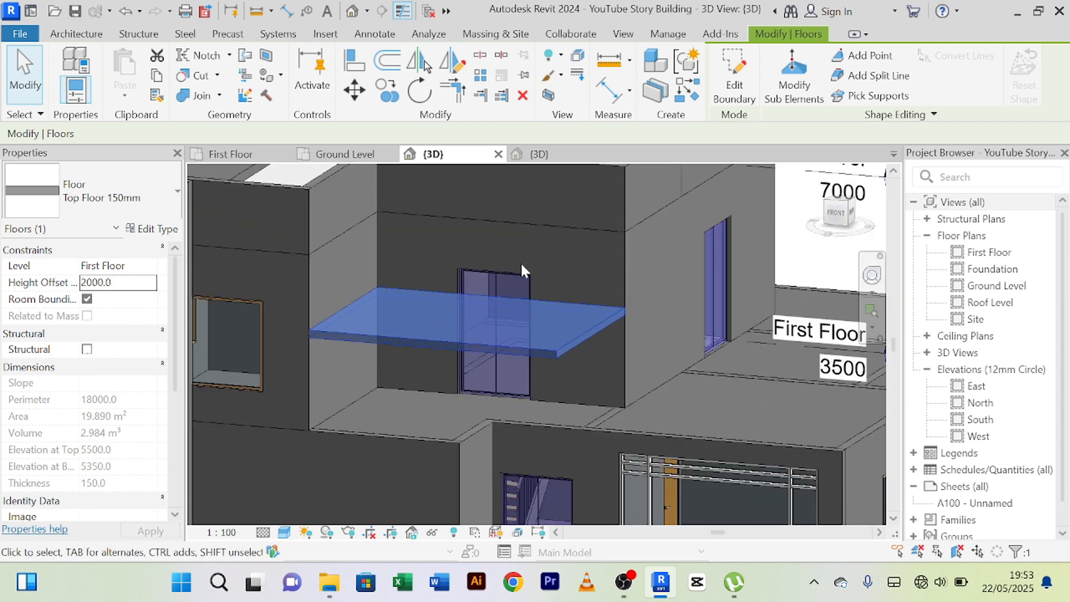
# Set the selected canopy slab's height offset to 3000.
pyautogui.click(123, 283)
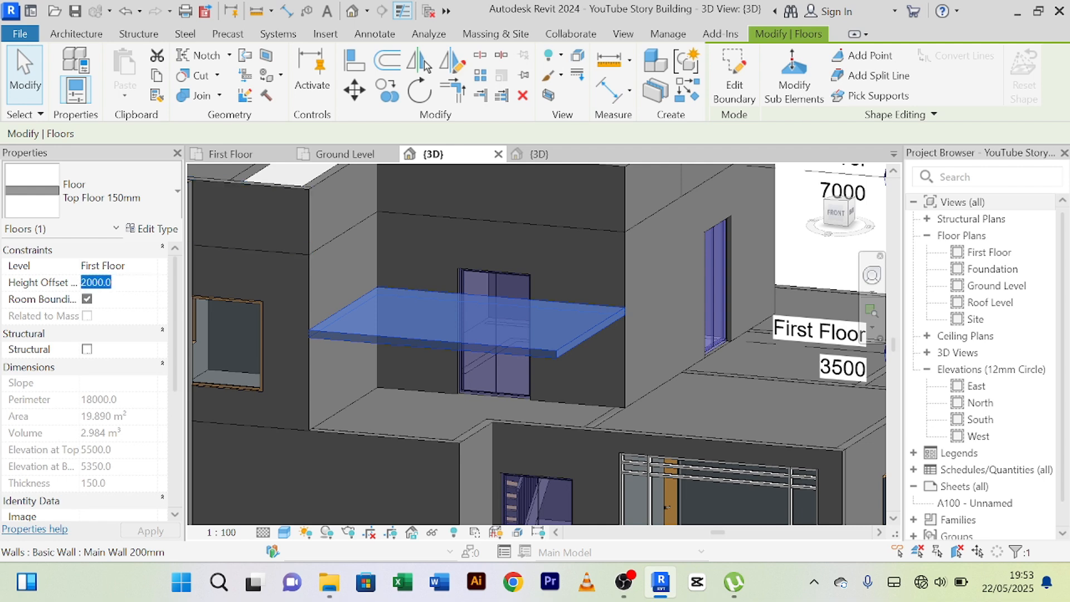
pyautogui.write('30')
pyautogui.press('Return')
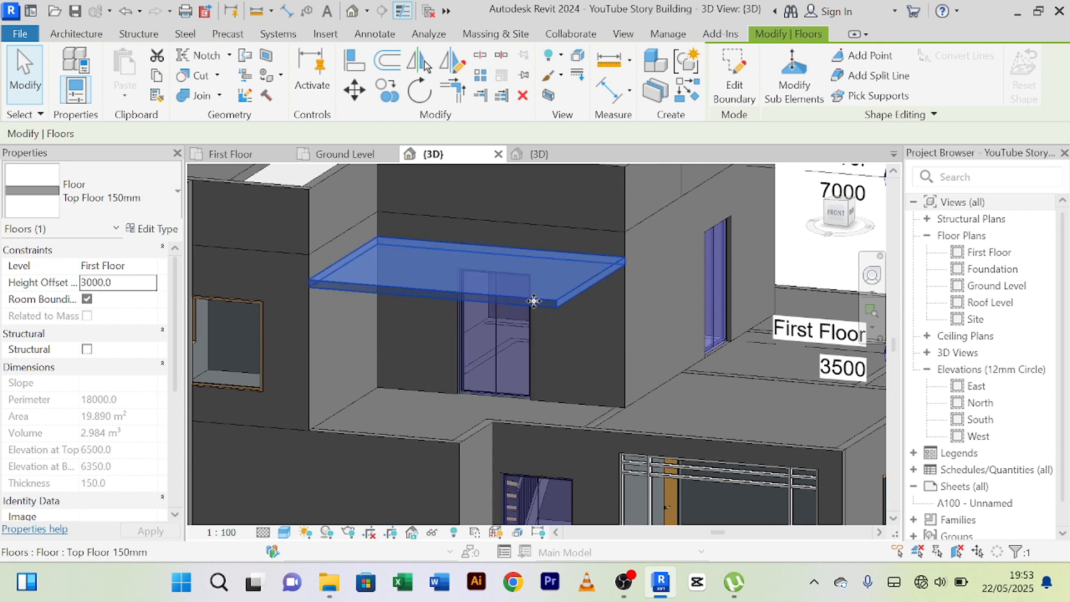
# Raise the selected canopy slab above the terrace door by setting its height offset to 3300.
pyautogui.scroll(3, 534, 301)
pyautogui.keyDown('shift'); pyautogui.moveTo(555, 332); pyautogui.dragTo(595, 311, button='middle'); pyautogui.keyUp('shift')
pyautogui.click(137, 284)
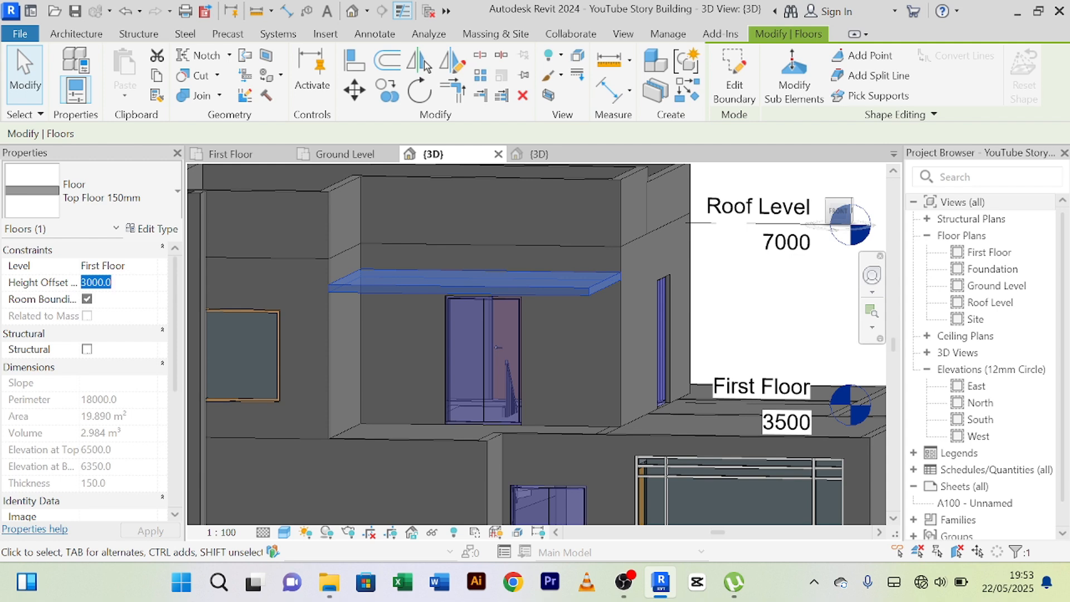
pyautogui.write('33')
pyautogui.press('Return')
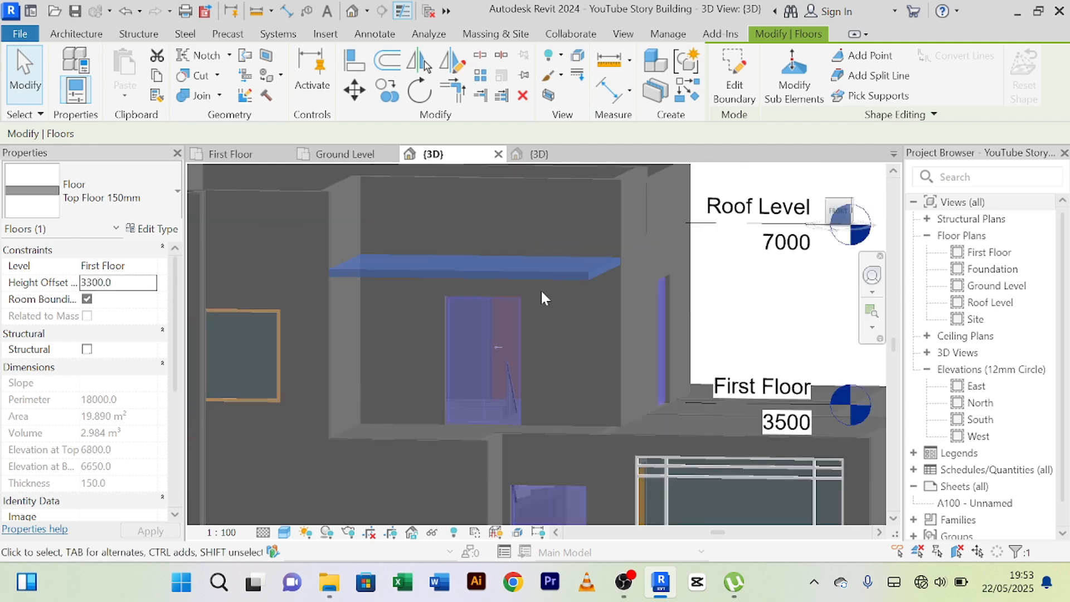
# Deselect the canopy slab and examine its fit between the upper-floor walls from the side, front and above.
pyautogui.scroll(-2, 540, 289)
pyautogui.keyDown('shift'); pyautogui.moveTo(543, 293); pyautogui.dragTo(406, 290, button='middle'); pyautogui.keyUp('shift')
pyautogui.scroll(2, 379, 291)
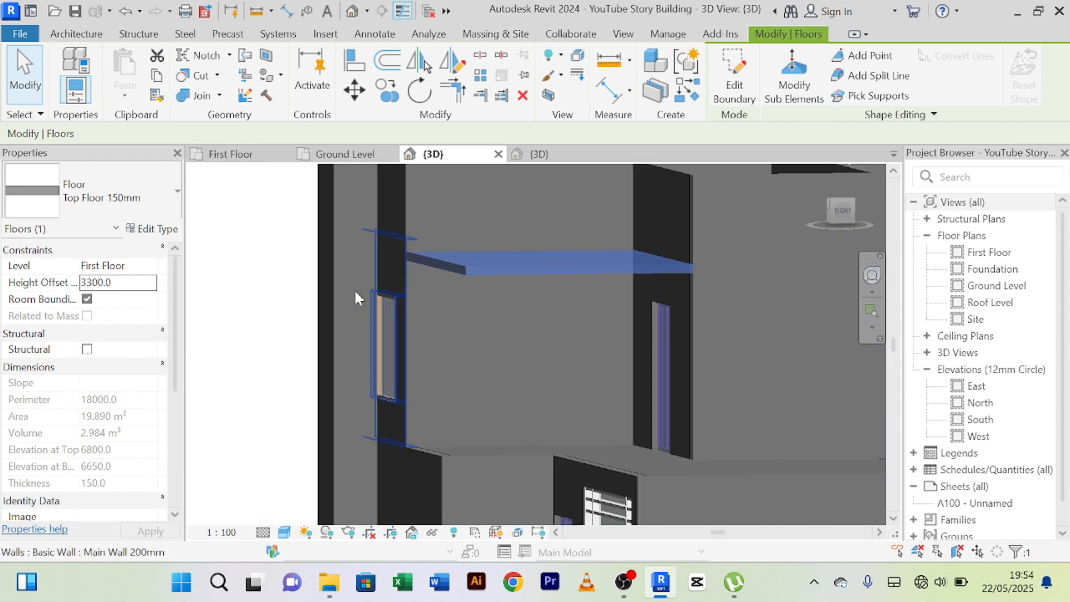
pyautogui.click(269, 267)
pyautogui.scroll(-3, 269, 269)
pyautogui.keyDown('shift'); pyautogui.moveTo(269, 268); pyautogui.dragTo(299, 230, button='middle'); pyautogui.keyUp('shift')
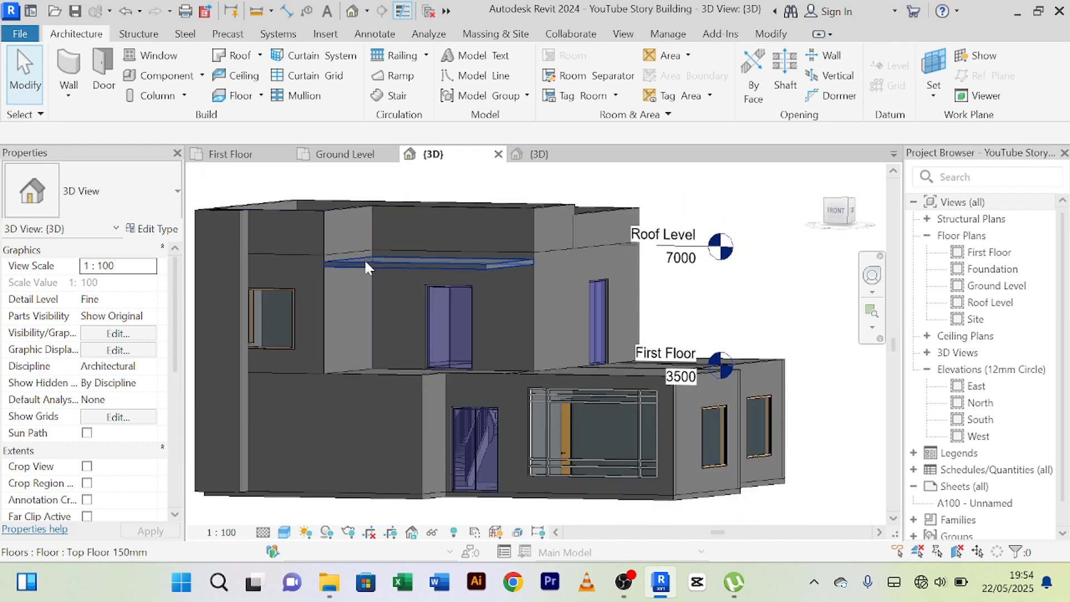
pyautogui.scroll(4, 449, 245)
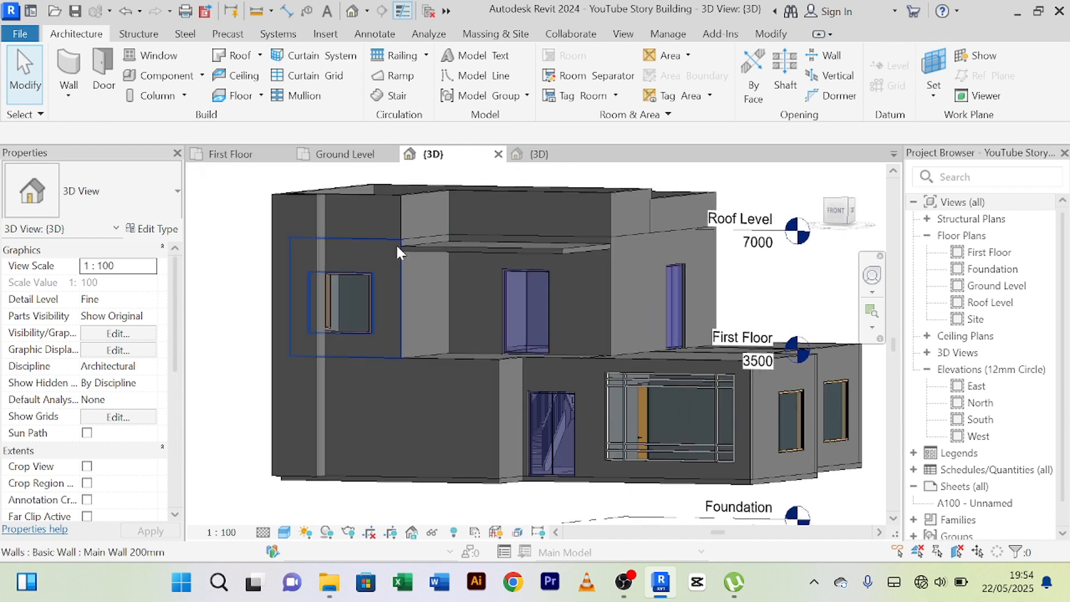
pyautogui.keyDown('shift'); pyautogui.moveTo(393, 244); pyautogui.dragTo(416, 246, button='middle'); pyautogui.keyUp('shift')
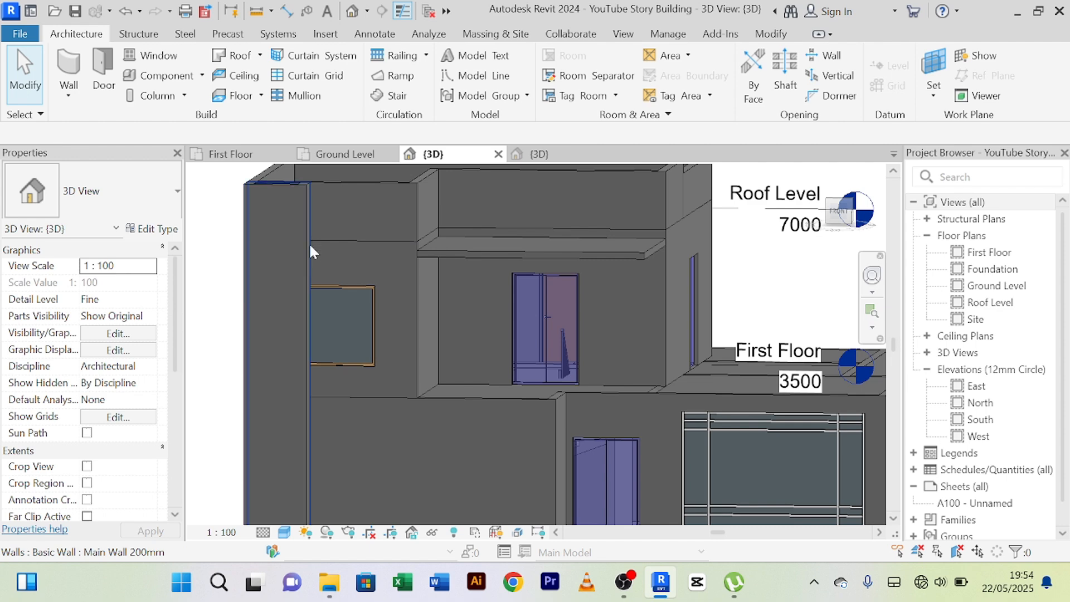
pyautogui.scroll(3, 311, 246)
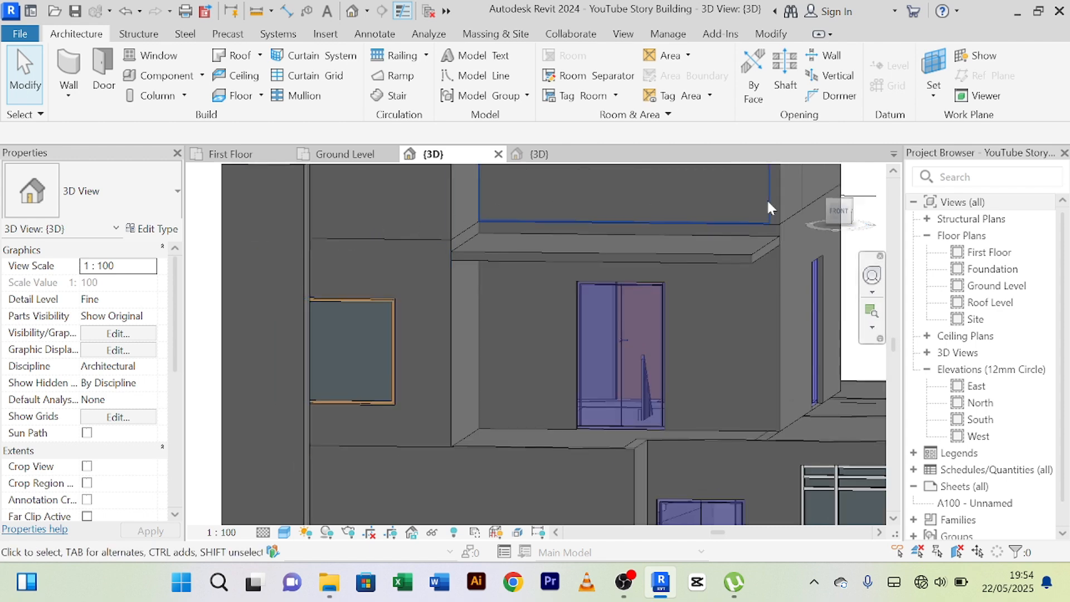
pyautogui.scroll(-2, 678, 268)
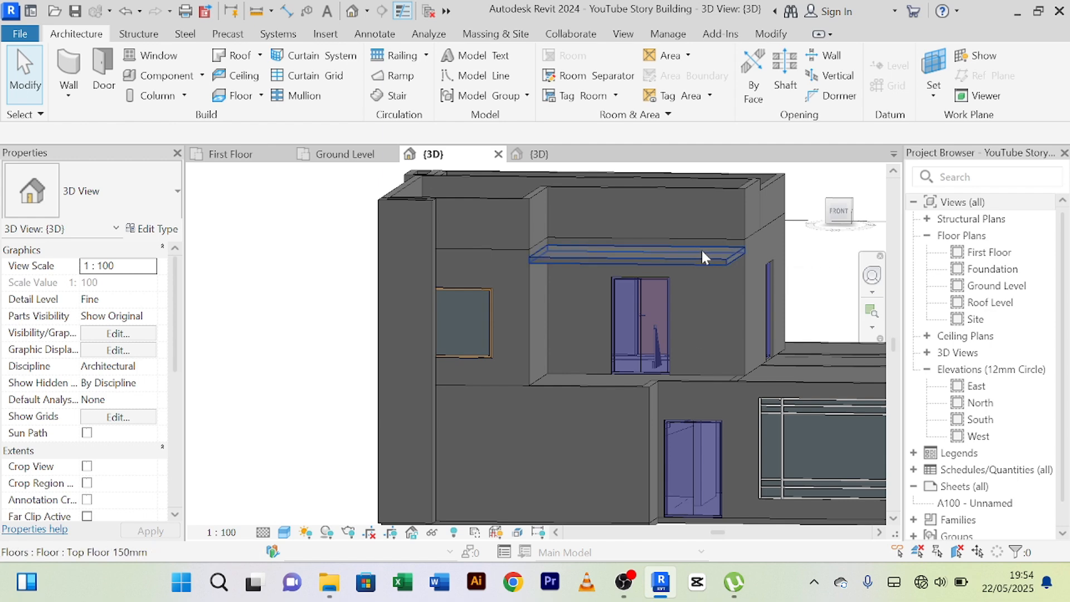
pyautogui.keyDown('shift'); pyautogui.moveTo(696, 253); pyautogui.dragTo(544, 274, button='middle'); pyautogui.keyUp('shift')
pyautogui.scroll(1, 549, 268)
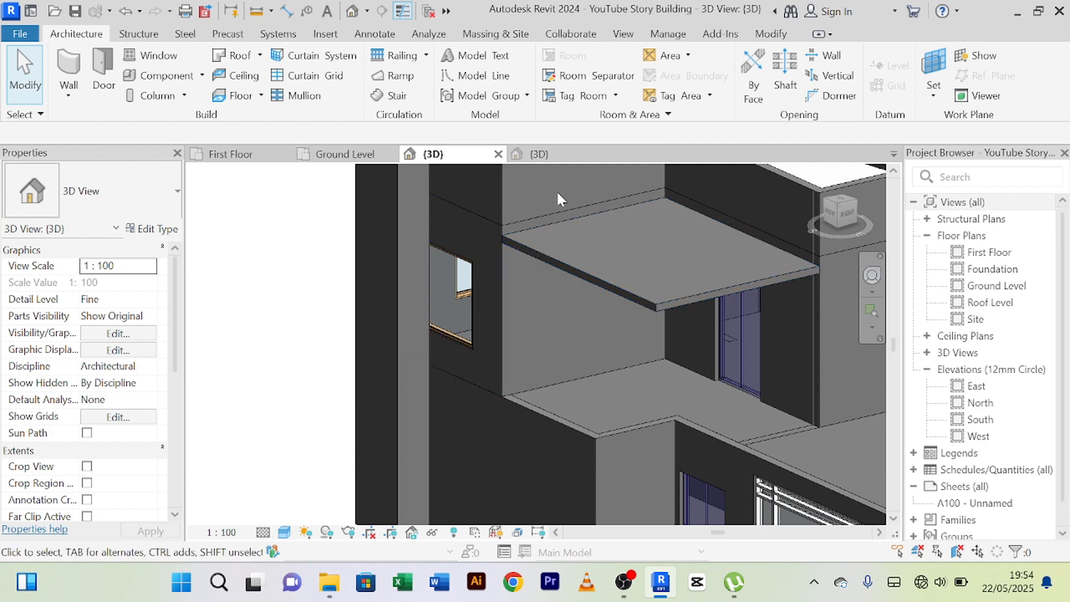
# Compare the building's front with the finished reference project, returning to the working model's 3D view.
pyautogui.scroll(-1, 563, 223)
pyautogui.moveTo(565, 229); pyautogui.dragTo(669, 190, button='middle')
pyautogui.click(538, 154)
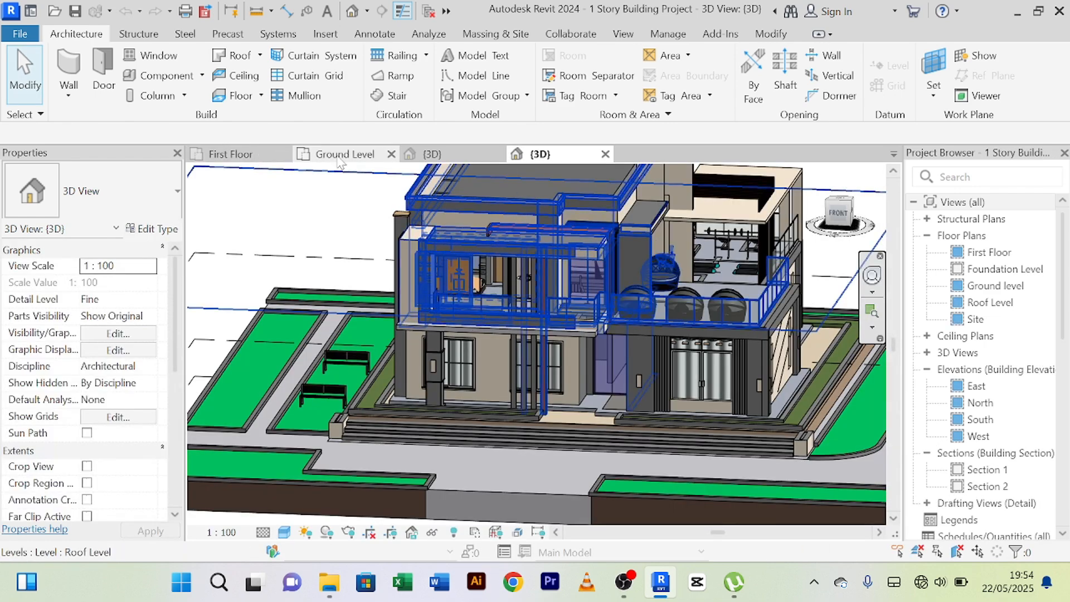
pyautogui.click(429, 154)
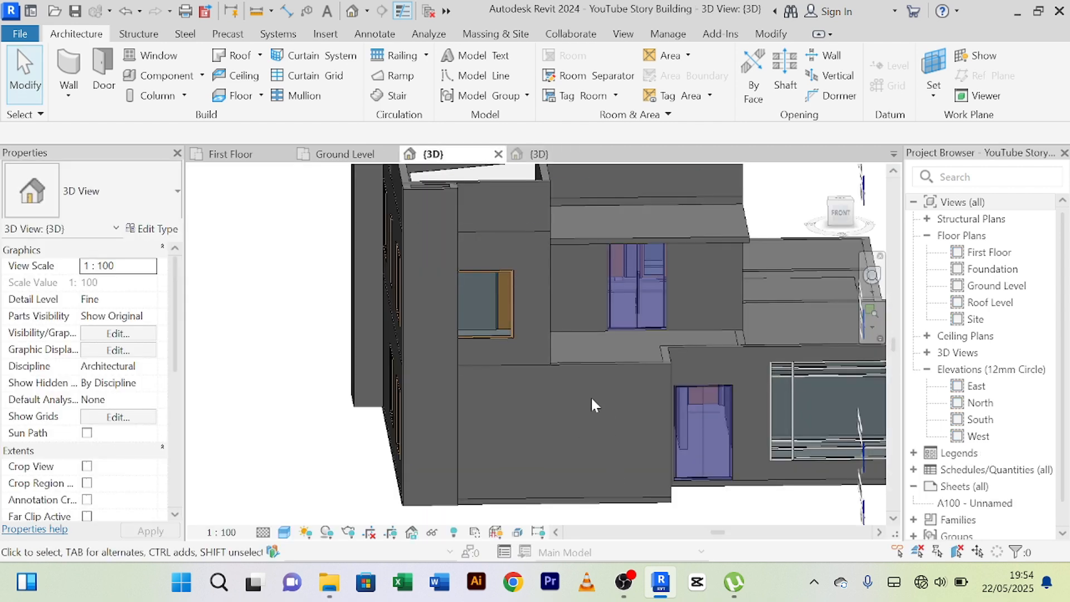
pyautogui.keyDown('shift'); pyautogui.moveTo(599, 413); pyautogui.dragTo(470, 406, button='middle'); pyautogui.keyUp('shift')
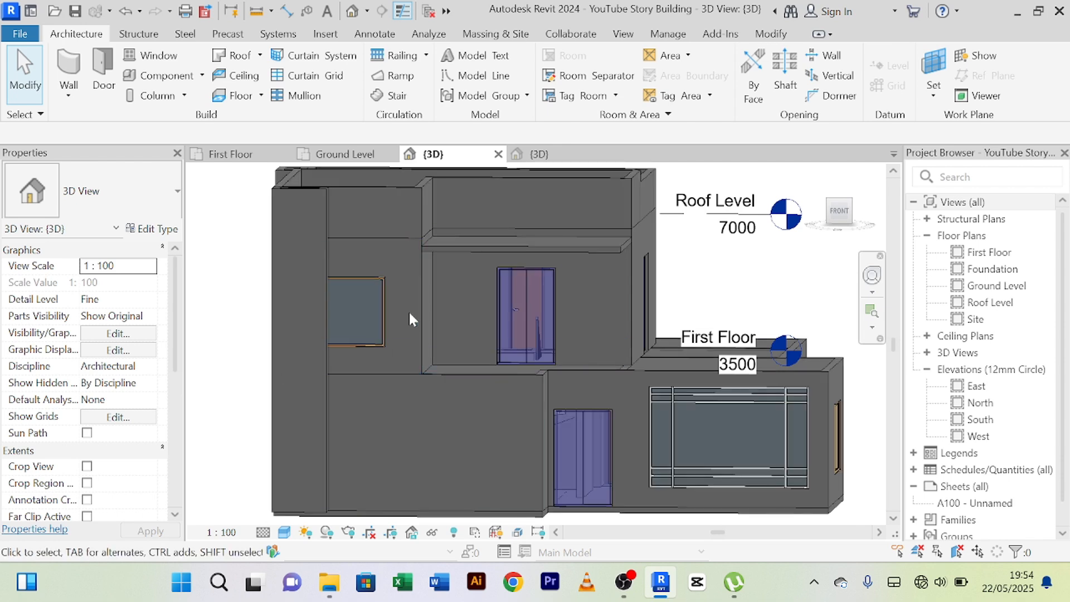
# Nudge the first-floor front window toward the terrace until it is 50 mm from the wall corner.
pyautogui.click(382, 283)
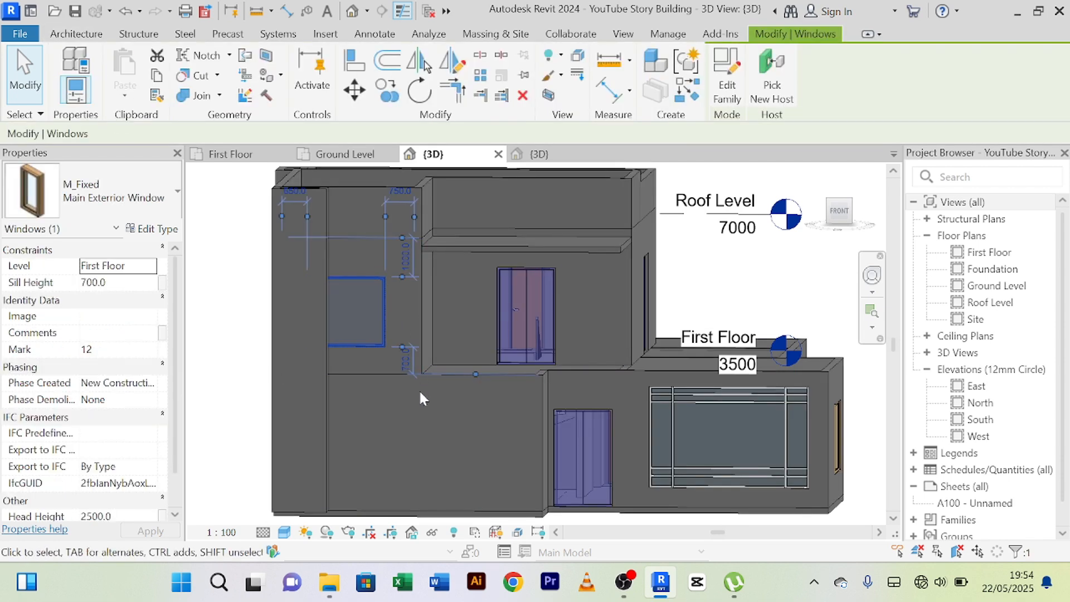
pyautogui.press('Right')
pyautogui.press('Right')
pyautogui.press('Right')
pyautogui.press('Right')
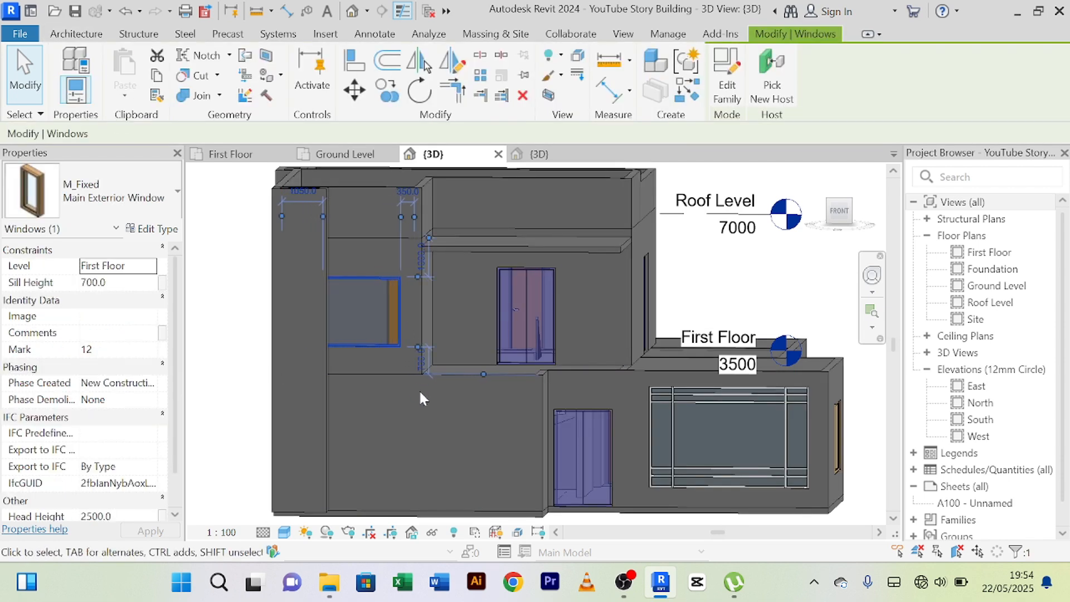
pyautogui.press('Right')
pyautogui.press('Right')
pyautogui.press('Right')
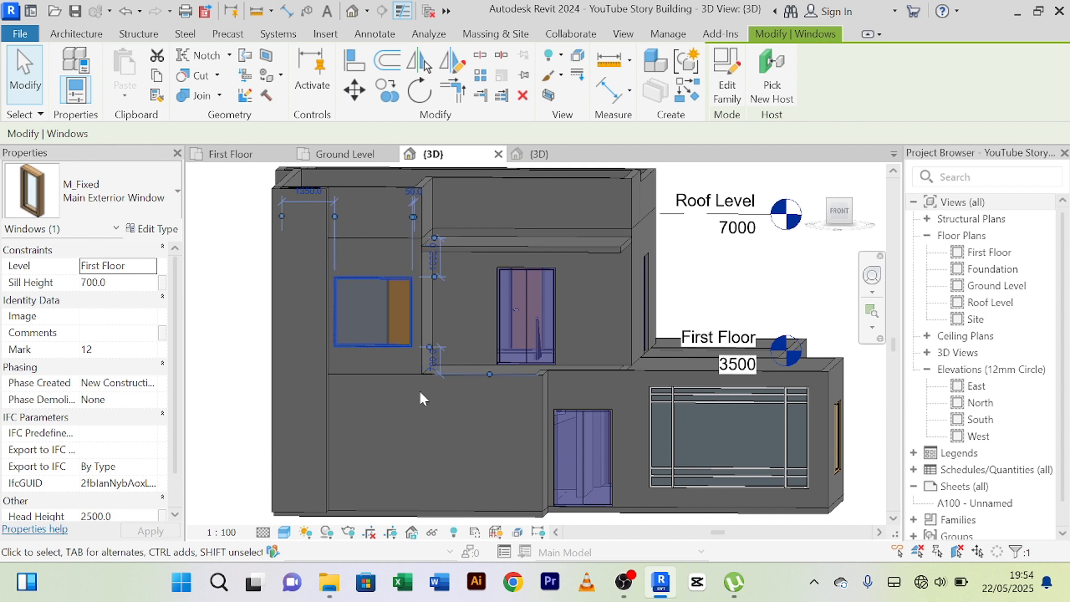
pyautogui.press('Escape')
pyautogui.scroll(-3, 450, 430)
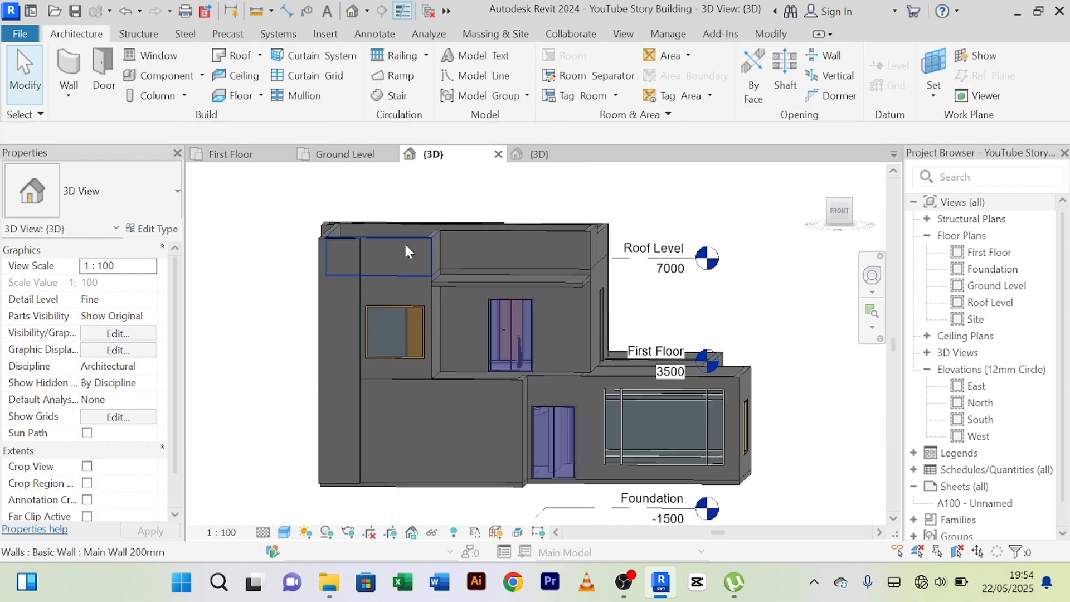
# Start an in-place component in the Generic Models category, keeping the name Generic Models 1.
pyautogui.scroll(3, 405, 252)
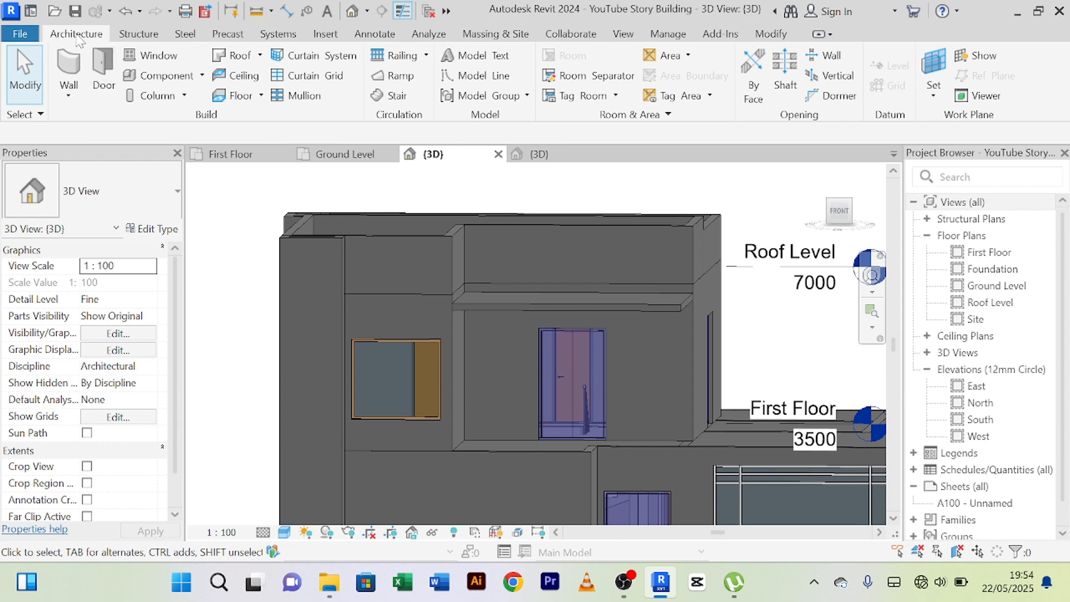
pyautogui.click(202, 78)
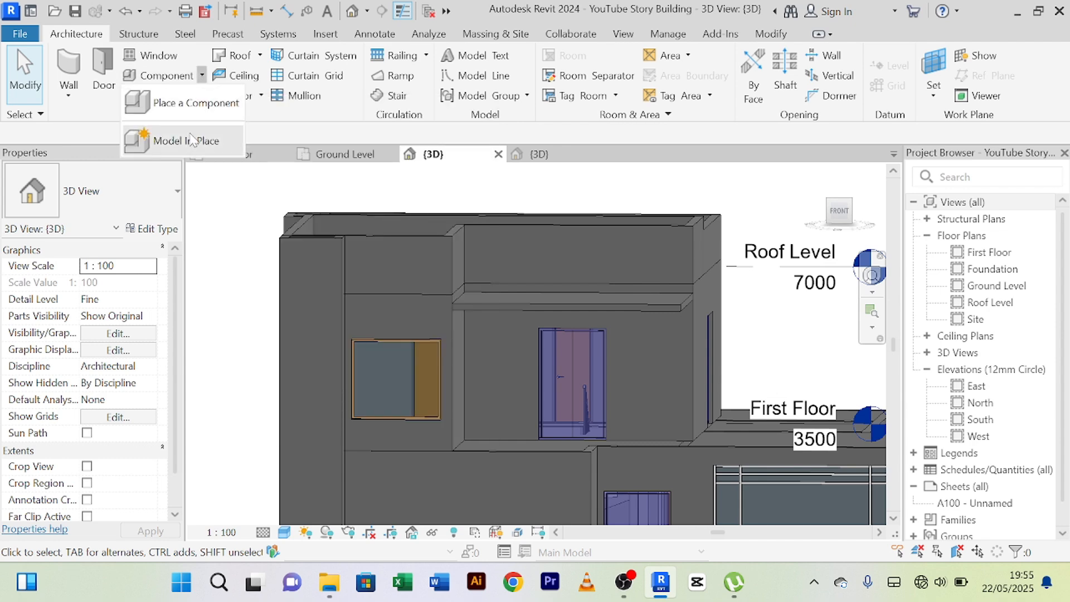
pyautogui.click(188, 143)
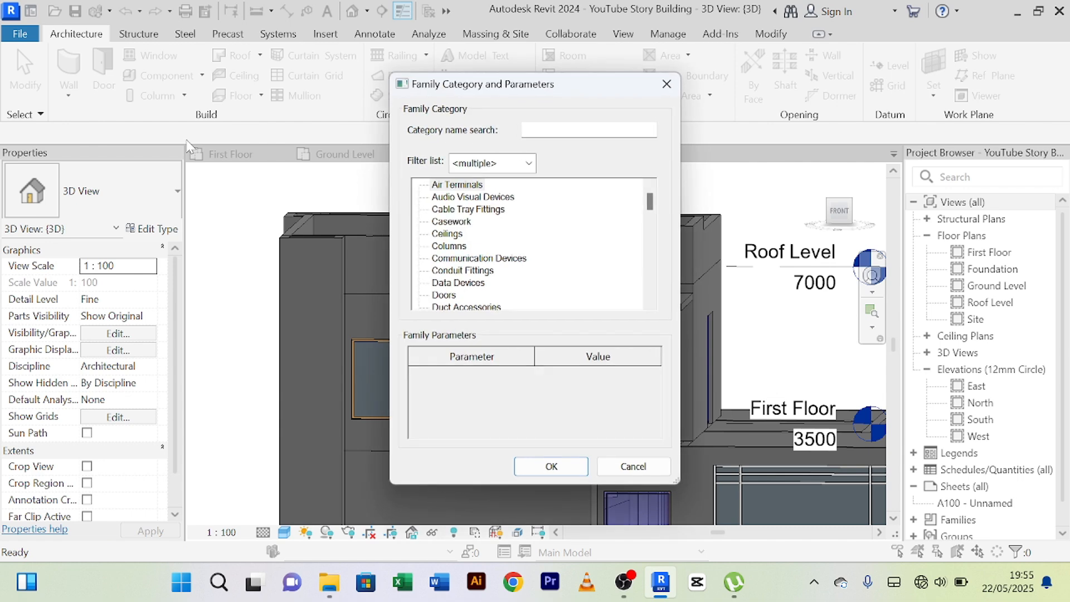
pyautogui.click(450, 234)
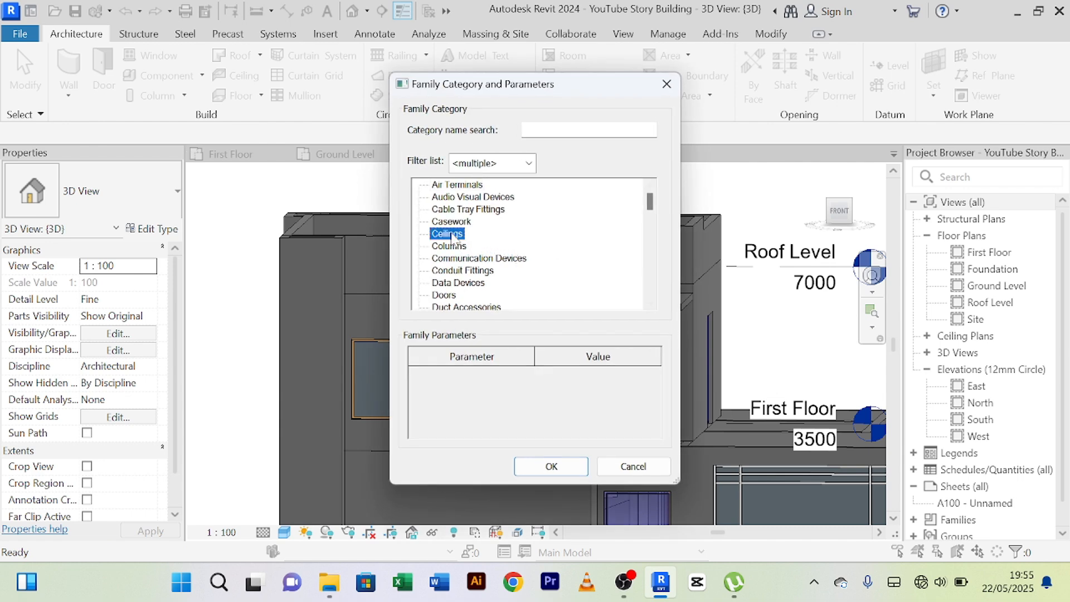
pyautogui.press('g')
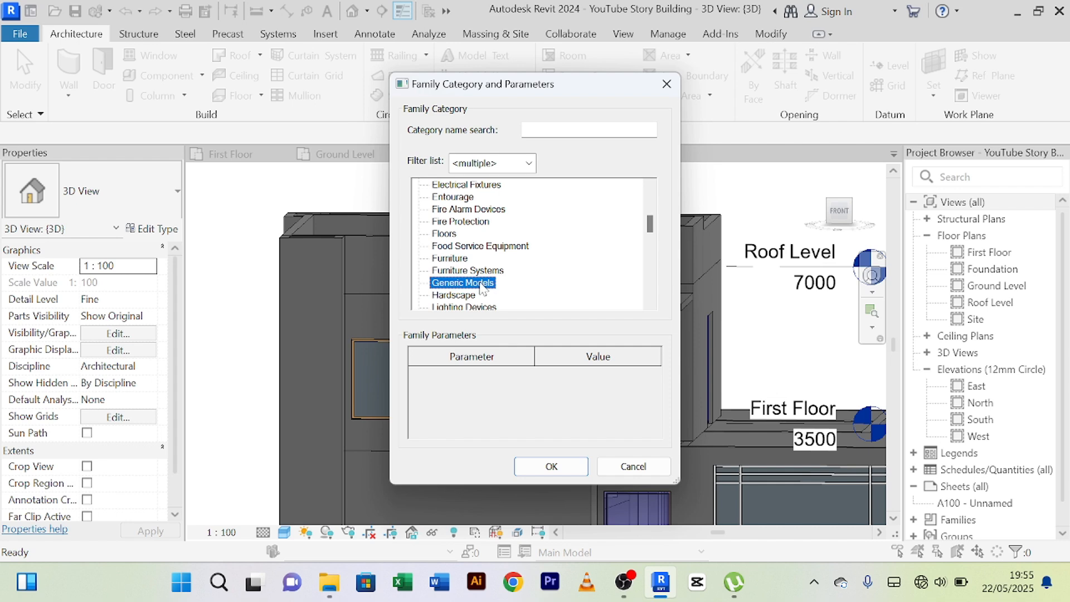
pyautogui.click(553, 468)
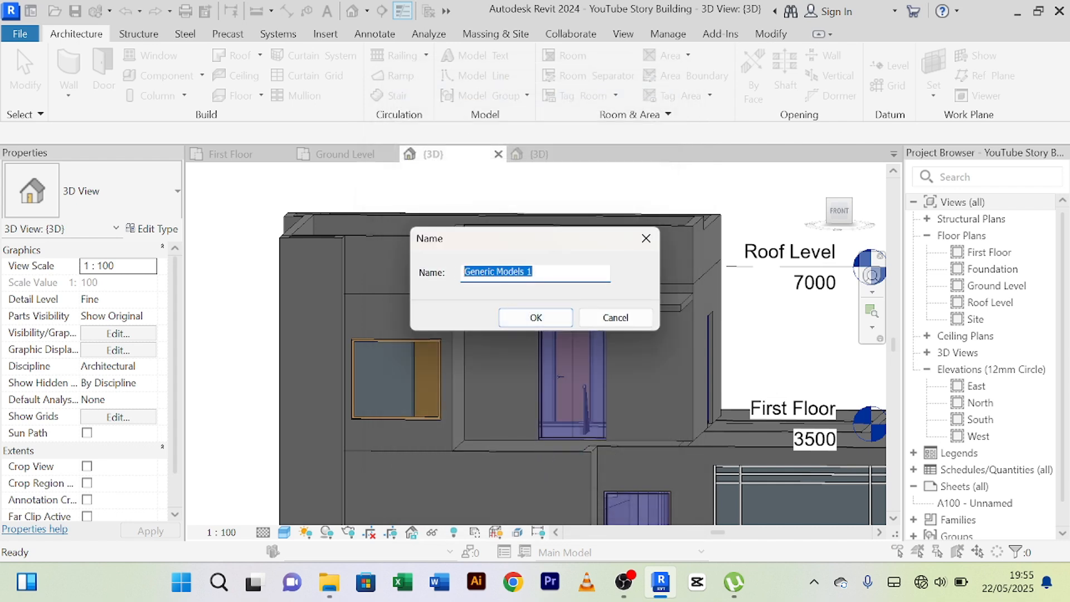
pyautogui.click(535, 317)
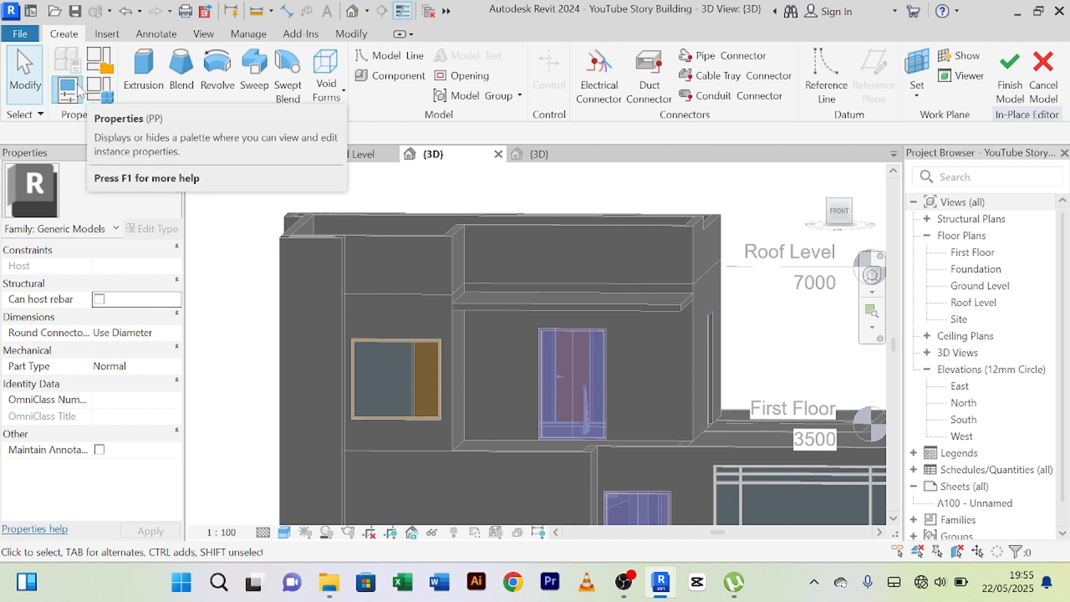
# Begin a solid extrusion and pick the first-floor front wall face above the window as its work plane.
pyautogui.click(146, 75)
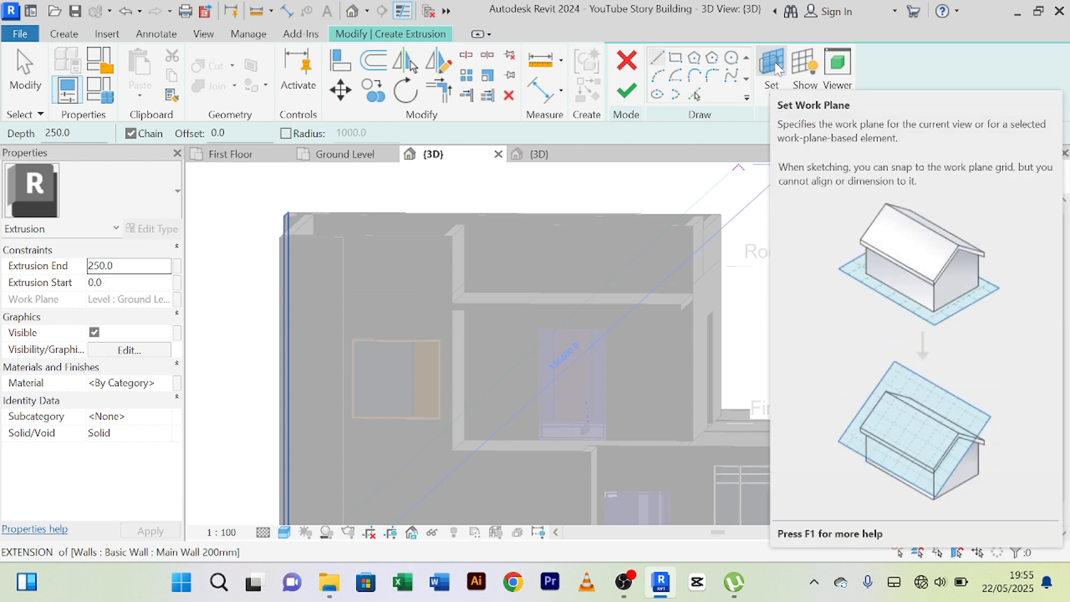
pyautogui.click(772, 64)
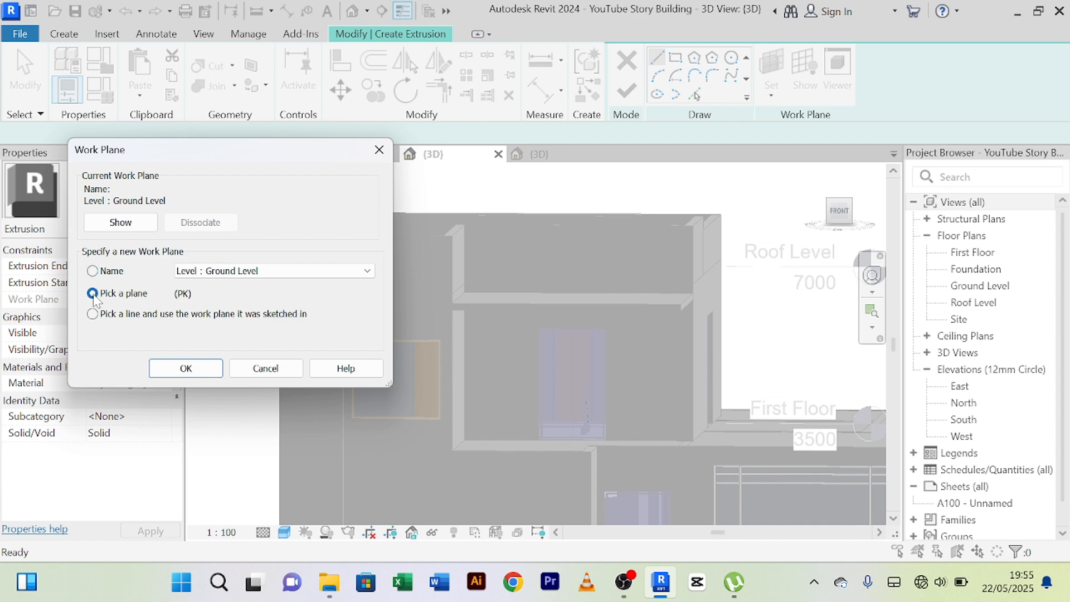
pyautogui.click(186, 369)
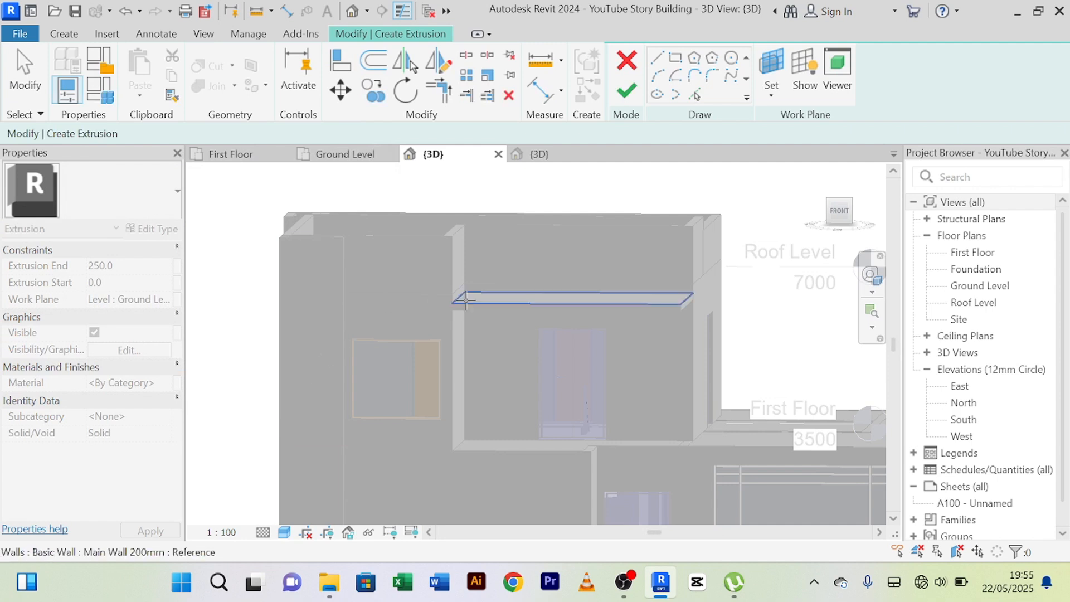
pyautogui.moveTo(562, 285); pyautogui.dragTo(581, 254, button='middle')
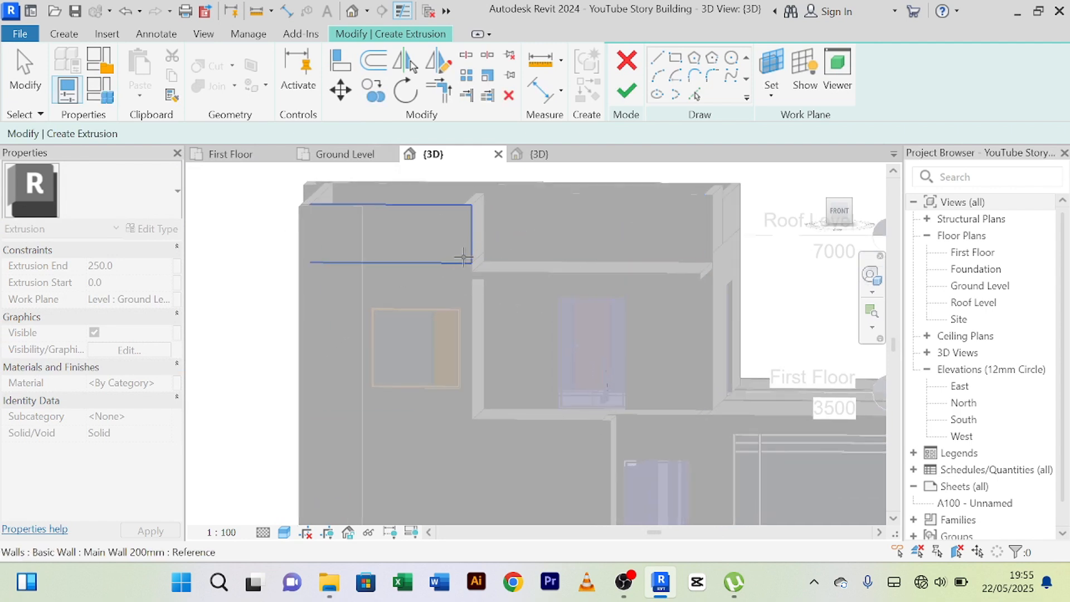
pyautogui.click(463, 257)
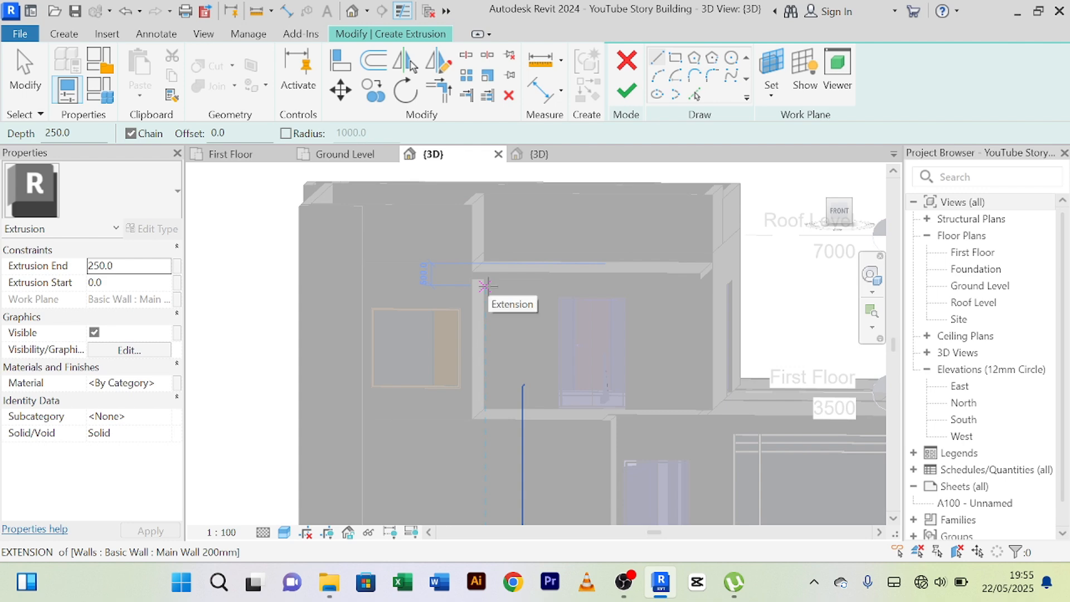
# Sketch a rectangle about 7500 by 837 mm across the front, above the first-floor window and over the canopy edge.
pyautogui.scroll(-1, 526, 236)
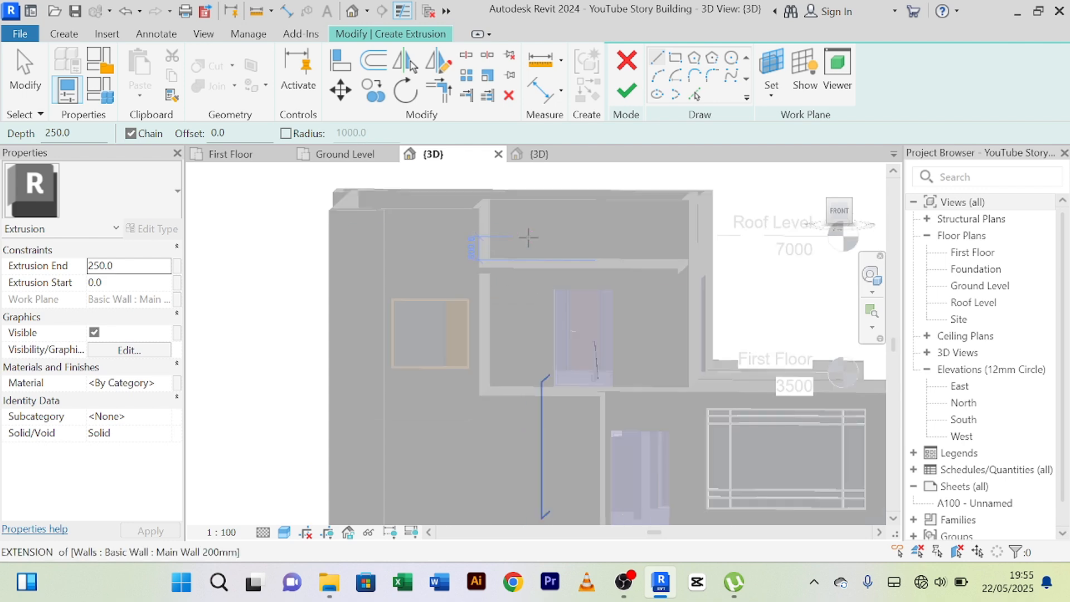
pyautogui.scroll(-1, 490, 154)
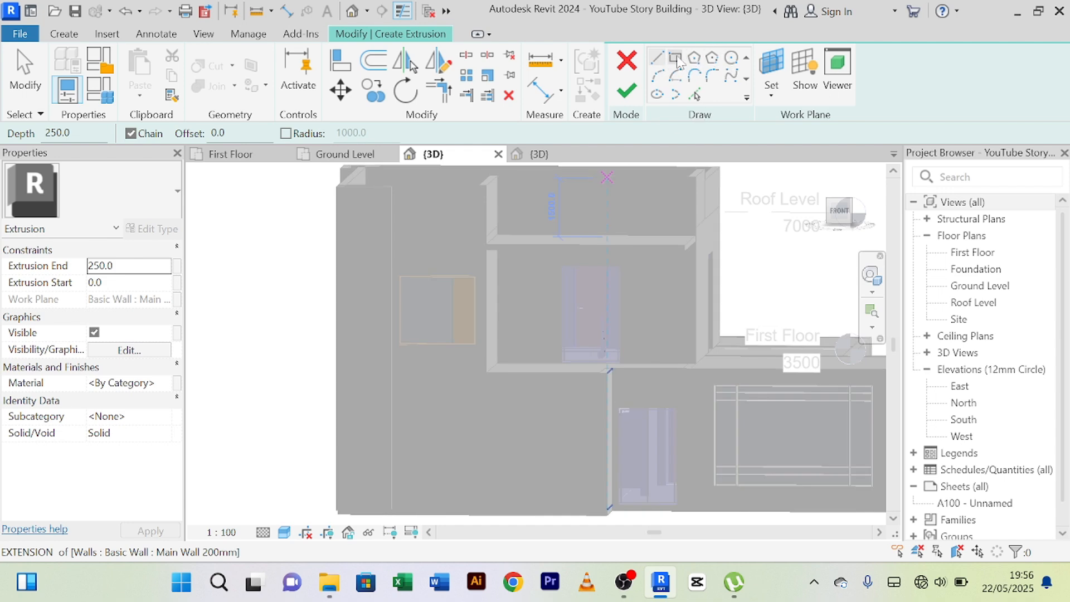
pyautogui.press('Escape')
pyautogui.press('Escape')
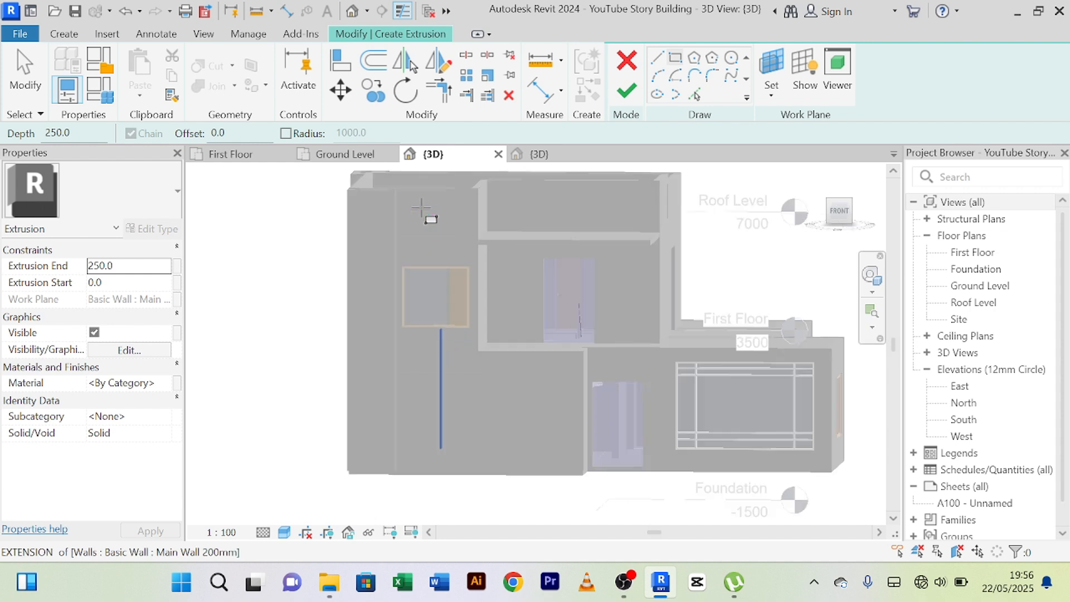
pyautogui.moveTo(432, 227); pyautogui.dragTo(422, 246, button='middle')
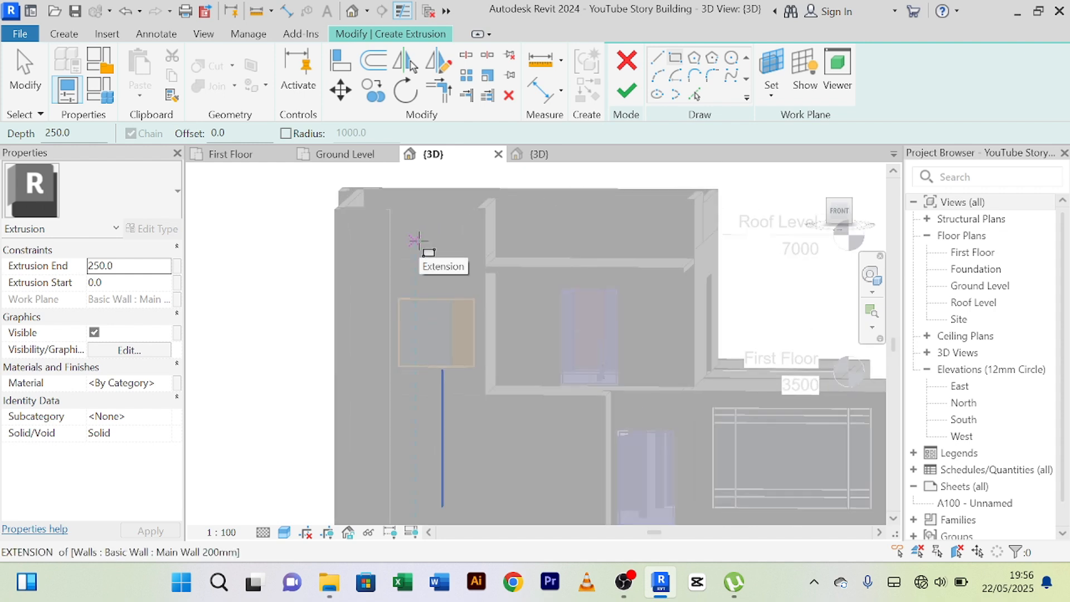
pyautogui.click(392, 248)
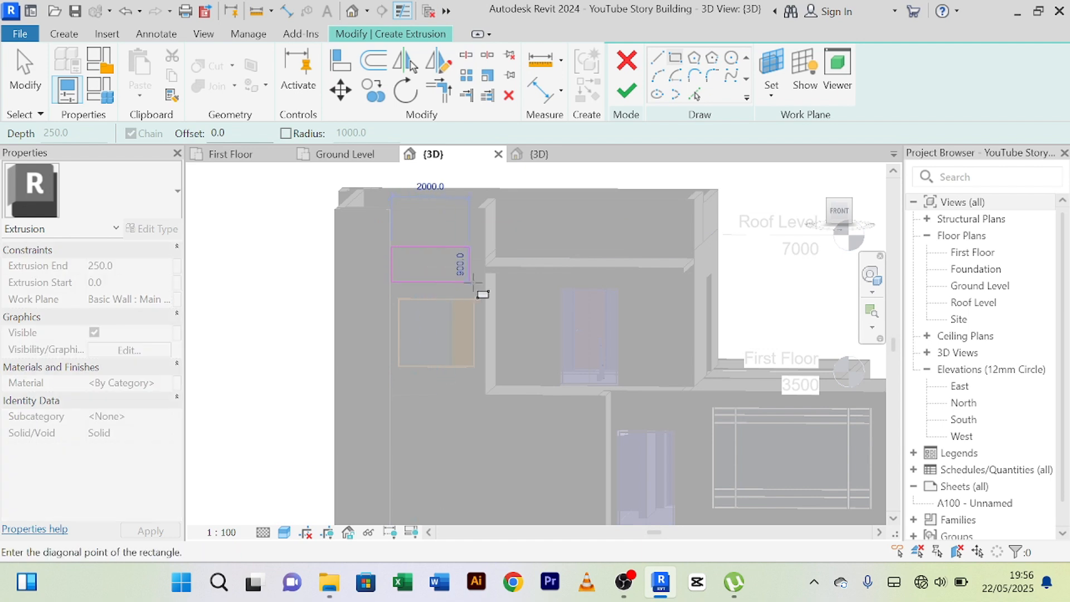
pyautogui.click(684, 282)
pyautogui.scroll(2, 646, 290)
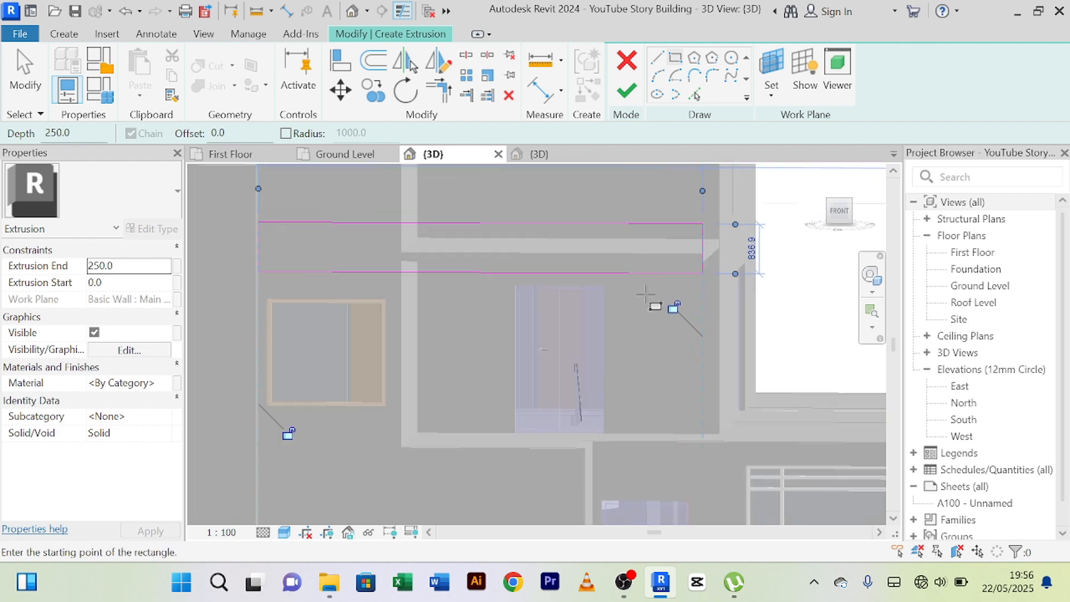
pyautogui.rightClick(647, 212)
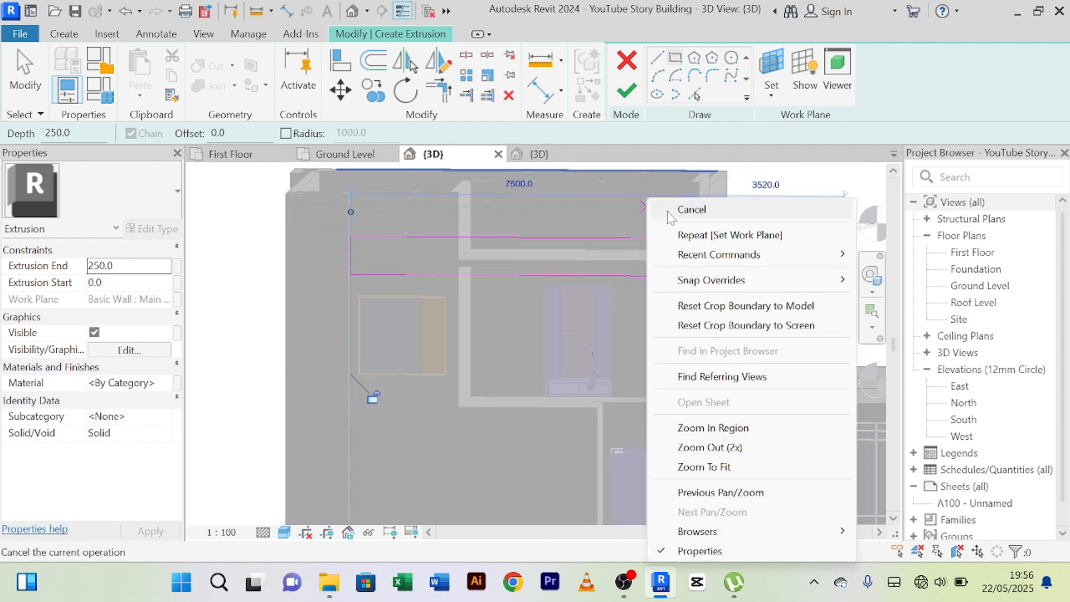
pyautogui.rightClick(619, 192)
pyautogui.click(628, 196)
# Set the sketched rectangle's height to 800 mm and complete it as an in-place extrusion 100 mm deep.
pyautogui.scroll(2, 636, 223)
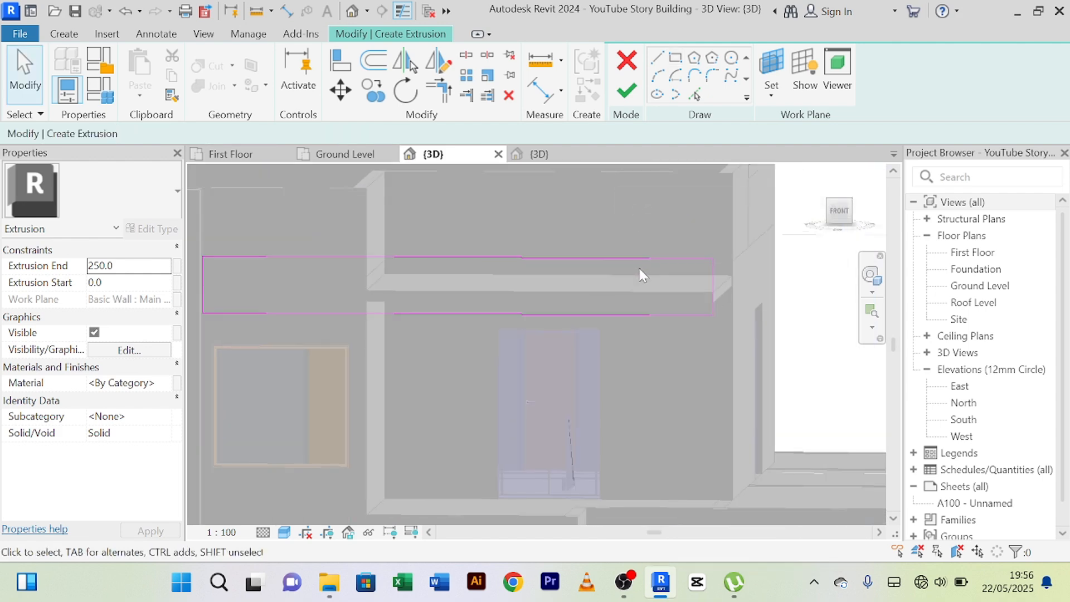
pyautogui.click(640, 258)
pyautogui.scroll(2, 754, 284)
pyautogui.click(741, 290)
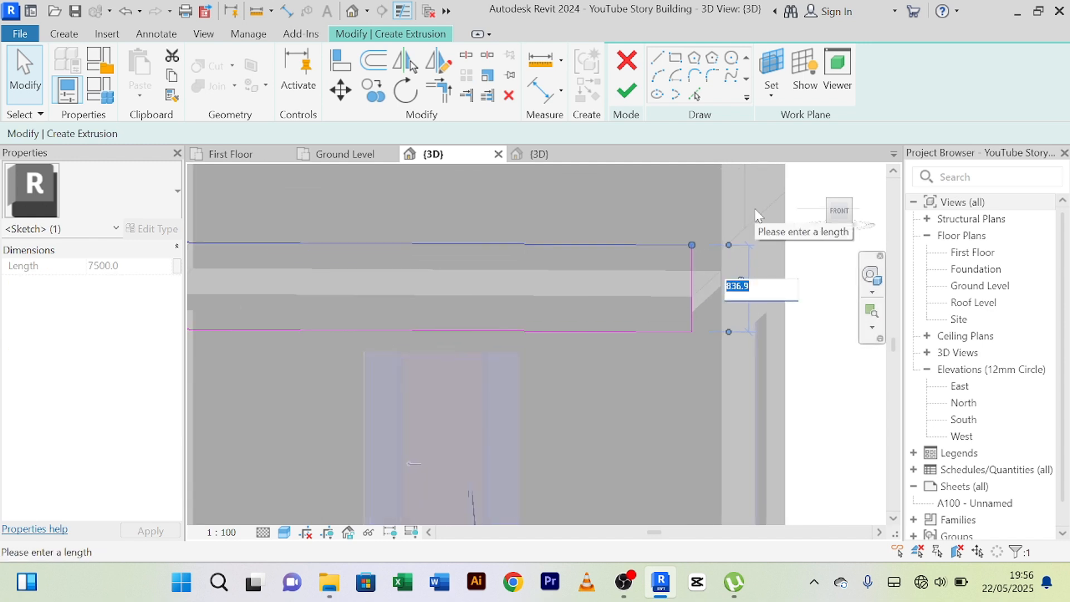
pyautogui.write('800')
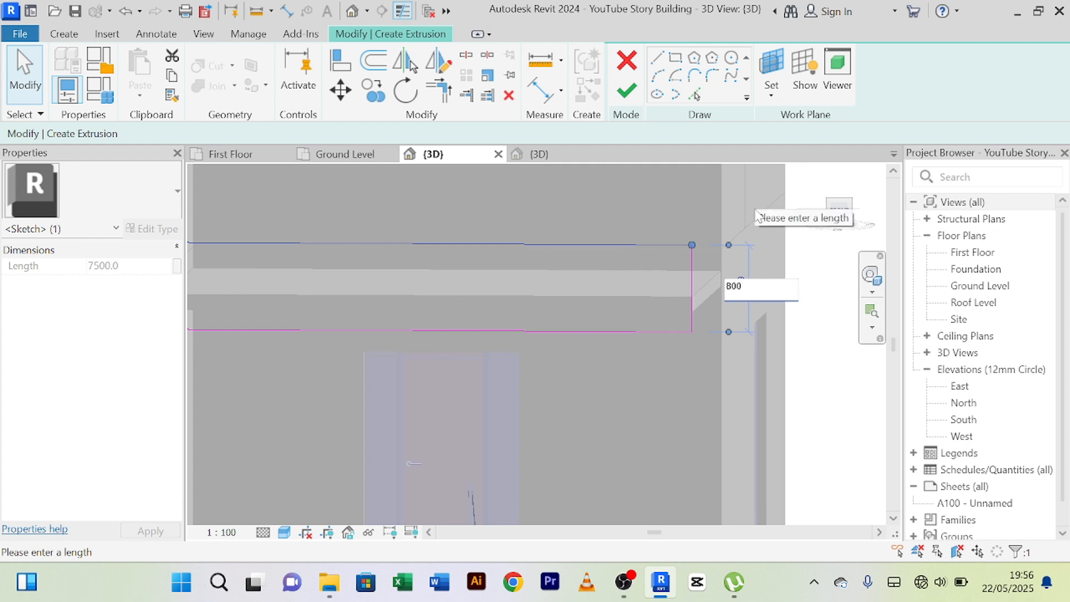
pyautogui.press('Return')
pyautogui.scroll(-3, 750, 208)
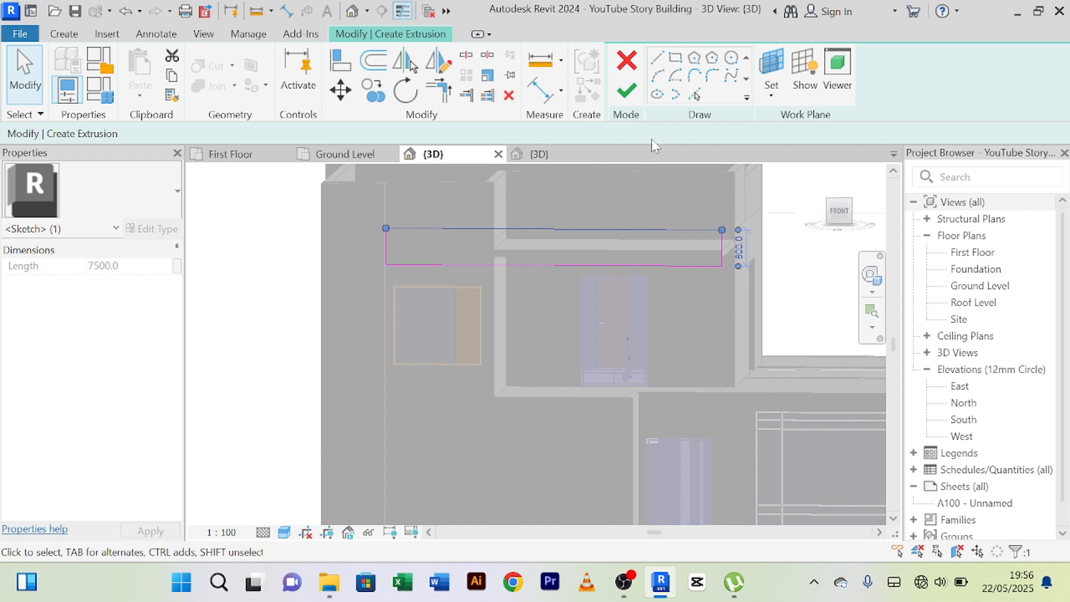
pyautogui.click(627, 92)
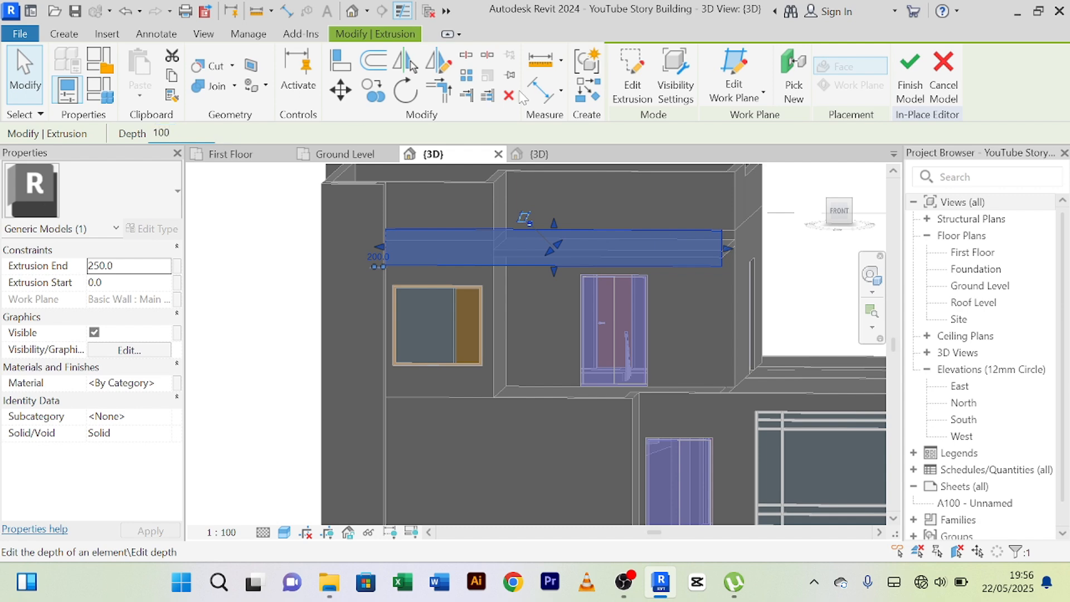
pyautogui.click(910, 76)
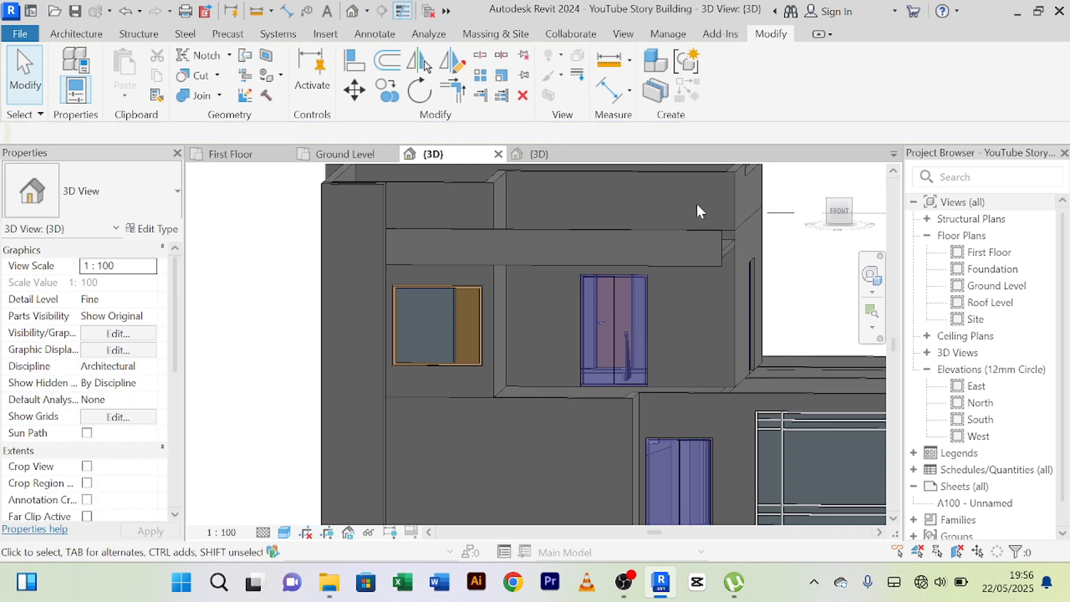
# Examine how the new fascia band meets the canopy slab and front wall from both sides and the front.
pyautogui.keyDown('shift'); pyautogui.moveTo(701, 207); pyautogui.dragTo(735, 245, button='middle'); pyautogui.keyUp('shift')
pyautogui.scroll(2, 556, 256)
pyautogui.scroll(-2, 556, 256)
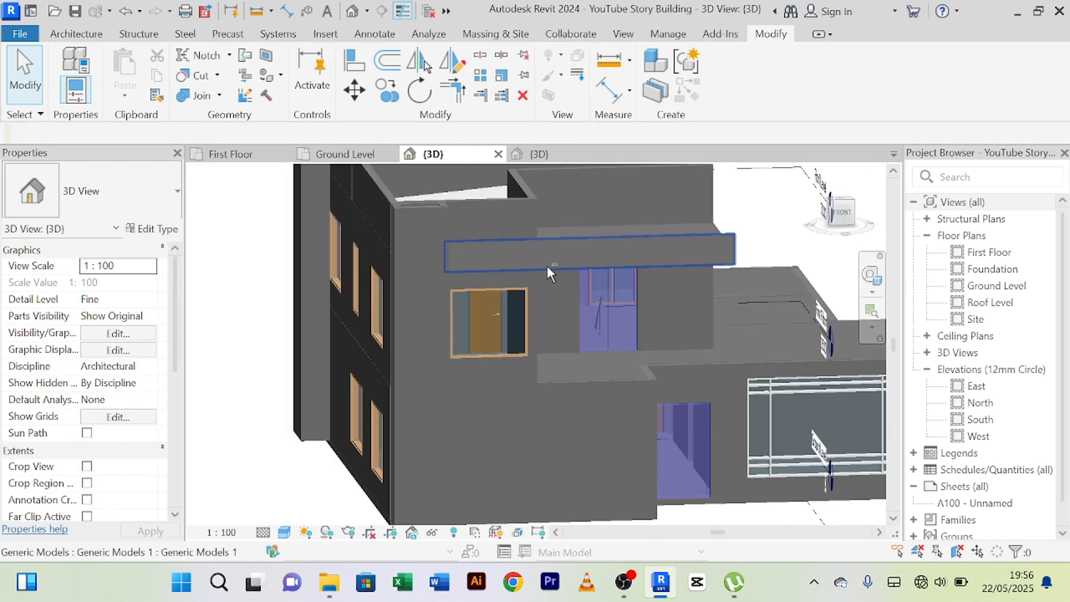
pyautogui.keyDown('shift'); pyautogui.moveTo(547, 265); pyautogui.dragTo(363, 299, button='middle'); pyautogui.keyUp('shift')
pyautogui.scroll(-2, 490, 284)
pyautogui.scroll(3, 365, 301)
pyautogui.scroll(-3, 367, 302)
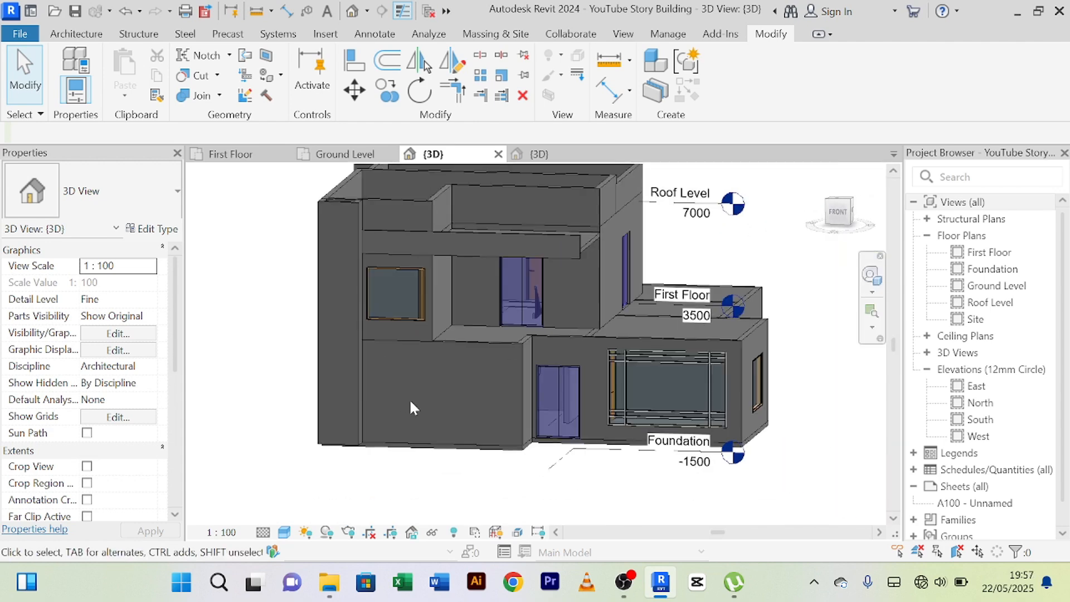
pyautogui.keyDown('shift'); pyautogui.moveTo(440, 404); pyautogui.dragTo(429, 442, button='middle'); pyautogui.keyUp('shift')
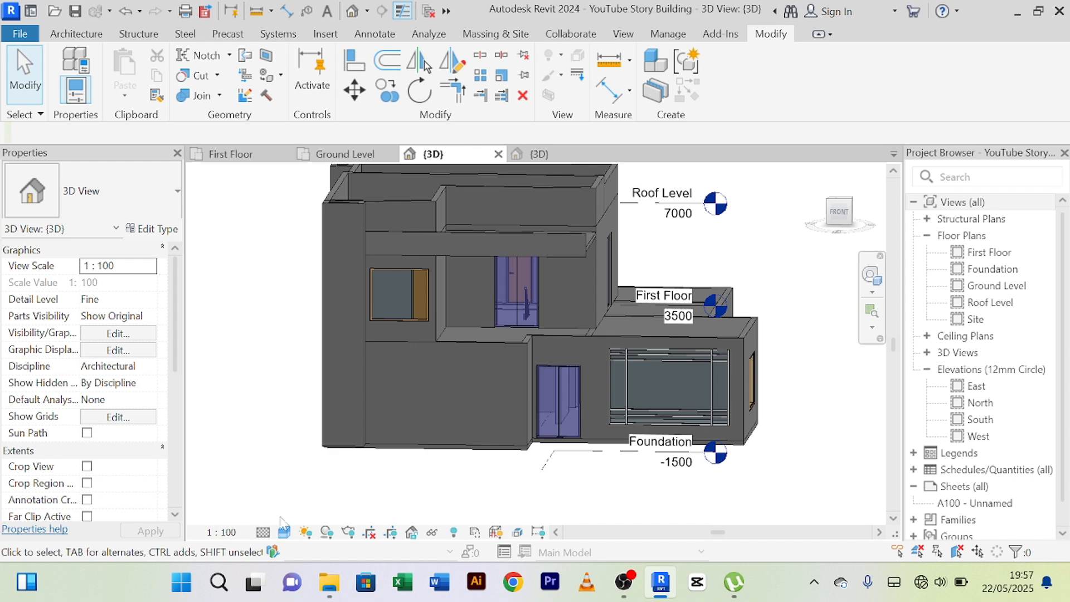
# Switch the 3D view to the Realistic visual style and examine the fascia band and canopy from the front and side.
pyautogui.click(289, 534)
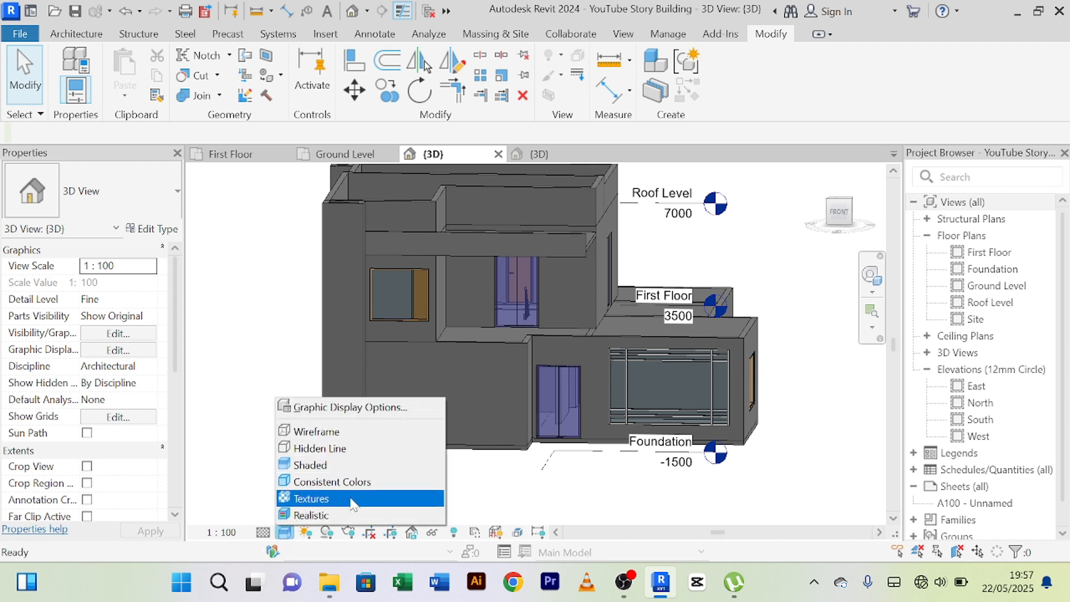
pyautogui.click(340, 515)
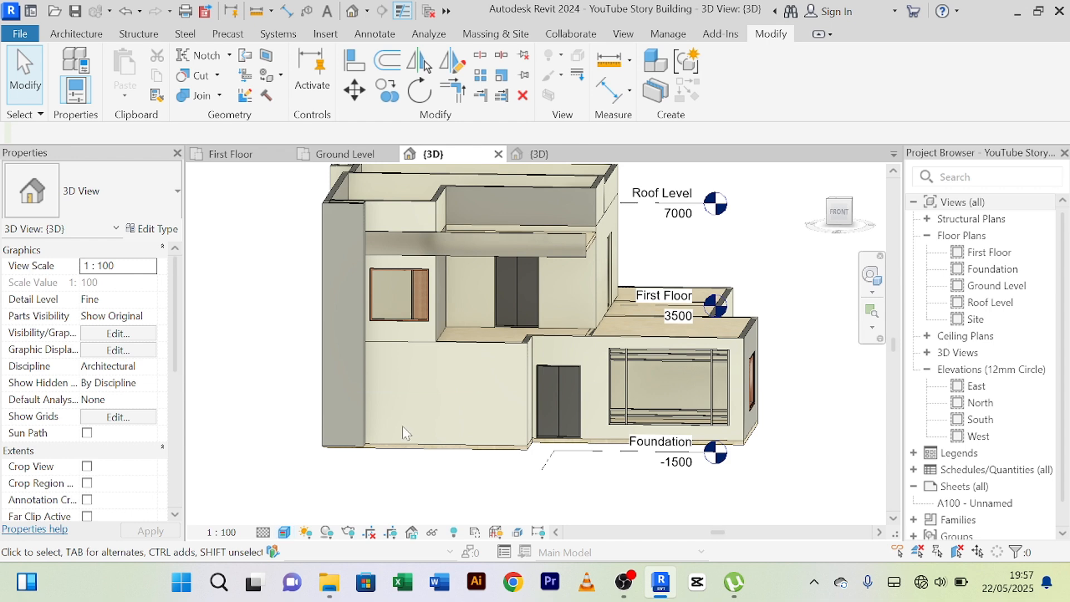
pyautogui.scroll(-3, 402, 426)
pyautogui.keyDown('shift'); pyautogui.moveTo(291, 346); pyautogui.dragTo(275, 365, button='middle'); pyautogui.keyUp('shift')
pyautogui.scroll(3, 346, 329)
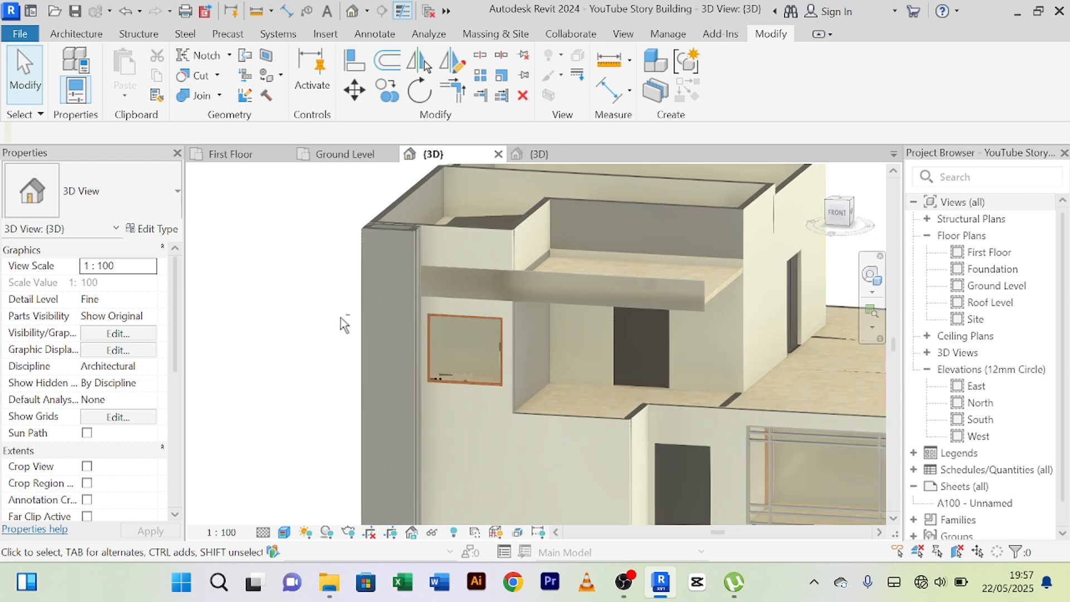
pyautogui.keyDown('shift'); pyautogui.moveTo(342, 323); pyautogui.dragTo(258, 351, button='middle'); pyautogui.keyUp('shift')
pyautogui.scroll(5, 693, 332)
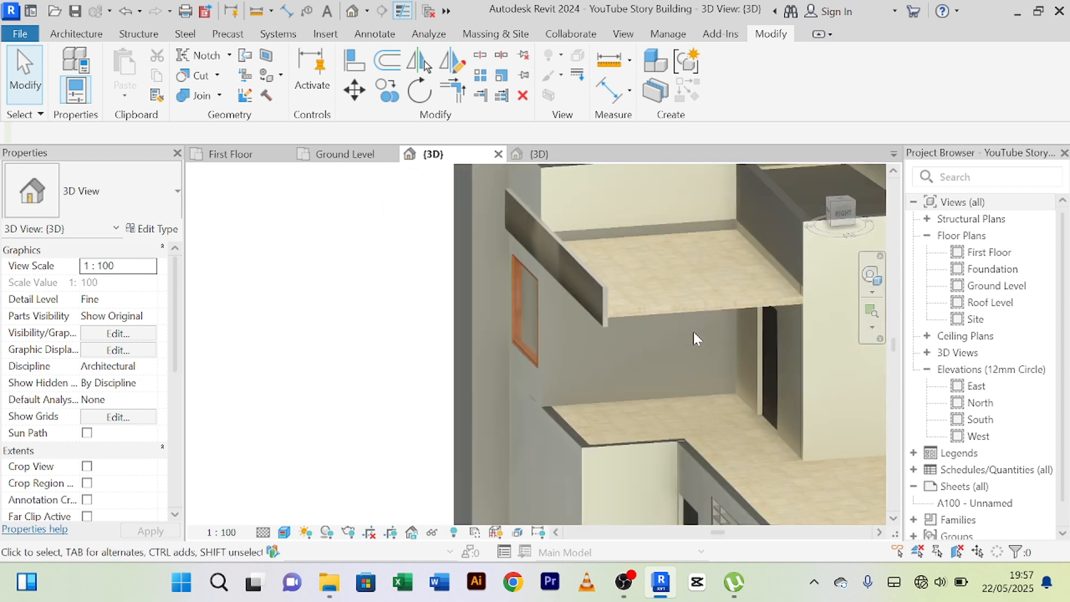
pyautogui.scroll(-4, 734, 270)
pyautogui.keyDown('shift'); pyautogui.moveTo(392, 354); pyautogui.dragTo(533, 323, button='middle'); pyautogui.keyUp('shift')
# Switch to the reference project's 3D view, examine its framed first-floor front, and return to the story building model.
pyautogui.click(559, 157)
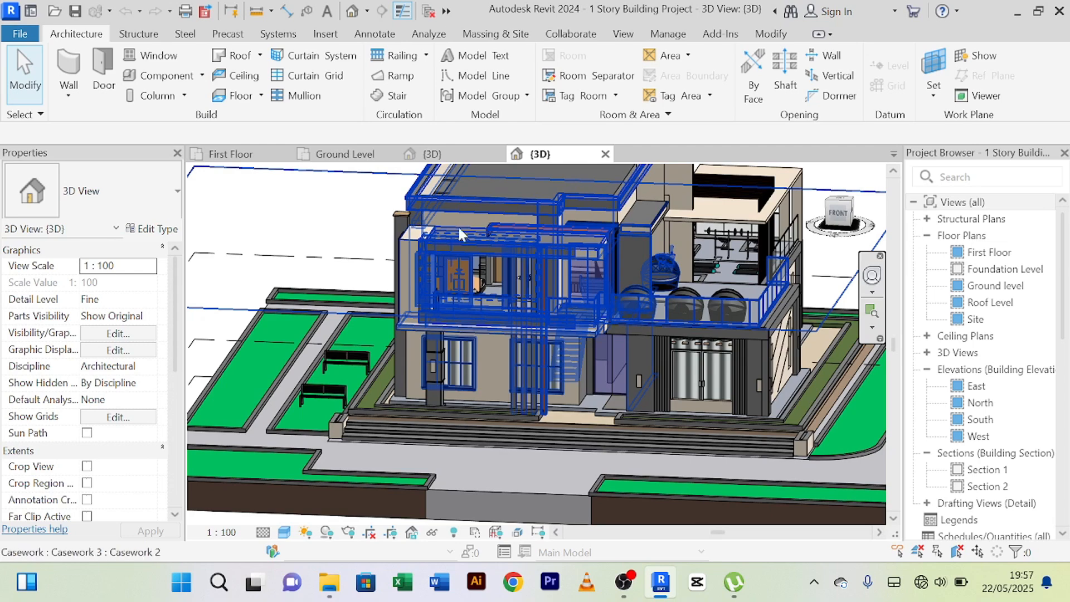
pyautogui.scroll(3, 415, 250)
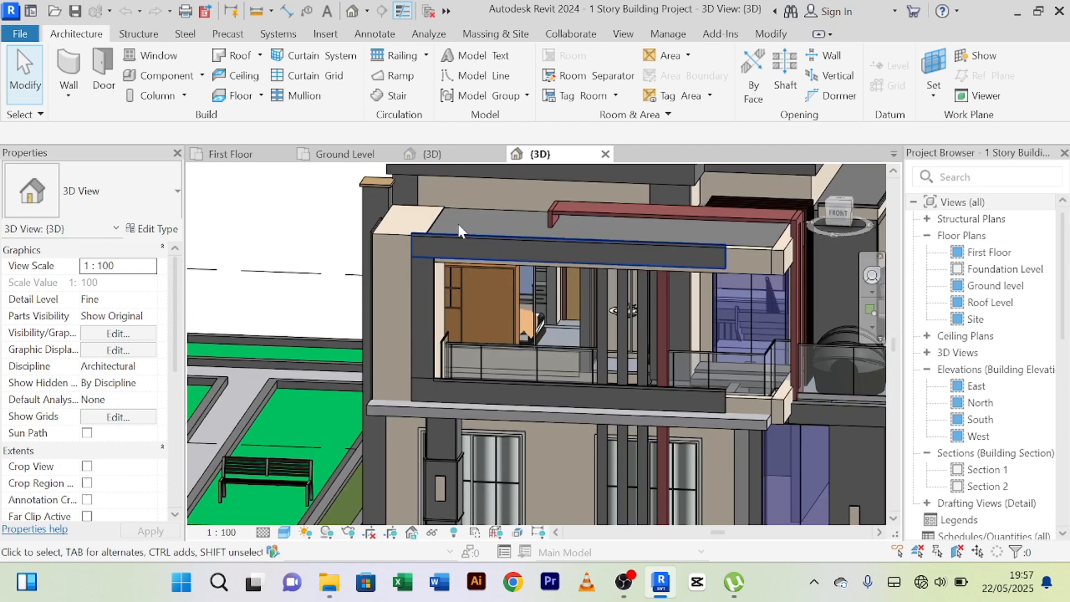
pyautogui.scroll(2, 500, 220)
pyautogui.scroll(-2, 501, 222)
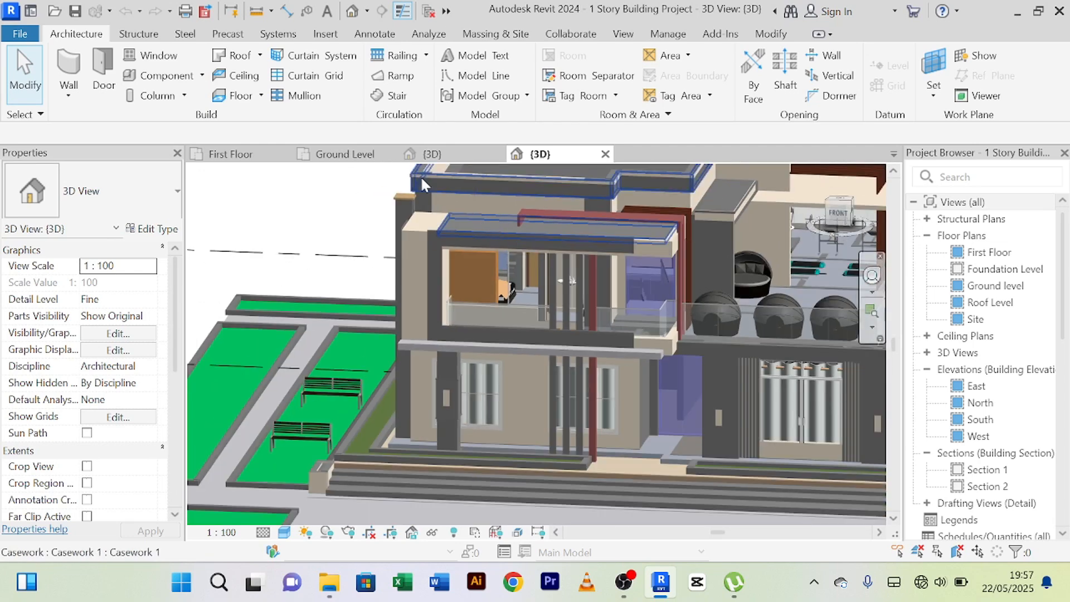
pyautogui.click(433, 154)
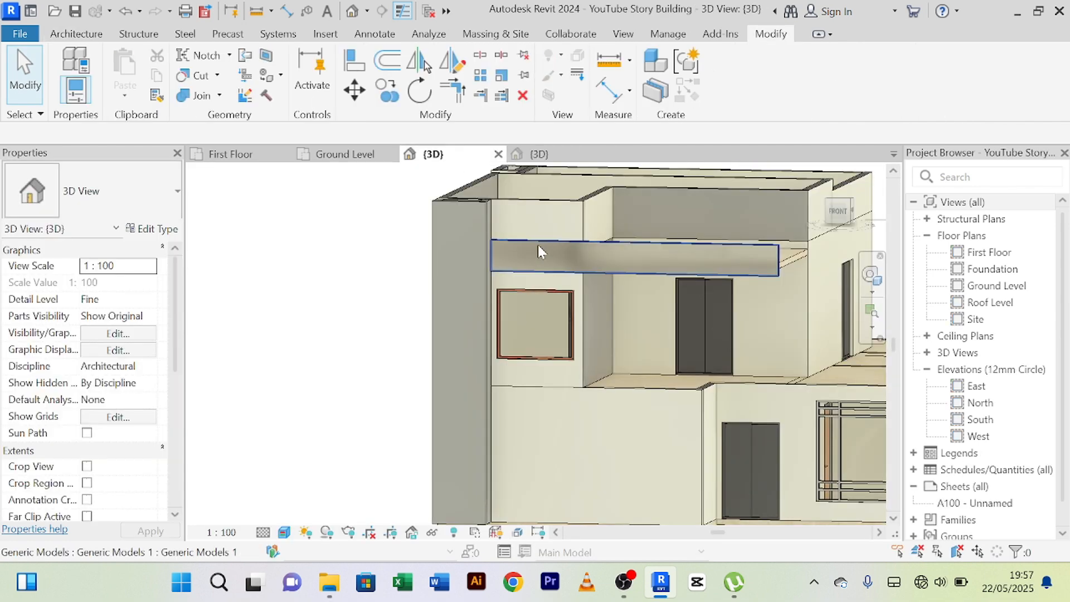
# Examine the story building's first-floor front, fascia band and terrace for where the next facade element belongs.
pyautogui.scroll(2, 558, 240)
pyautogui.moveTo(344, 265)
pyautogui.keyDown('shift'); pyautogui.mouseDown(button='middle')
pyautogui.moveTo(356, 353)
pyautogui.moveTo(343, 329)
pyautogui.moveTo(348, 239)
pyautogui.mouseUp(button='middle'); pyautogui.keyUp('shift')
pyautogui.scroll(-3, 329, 327)
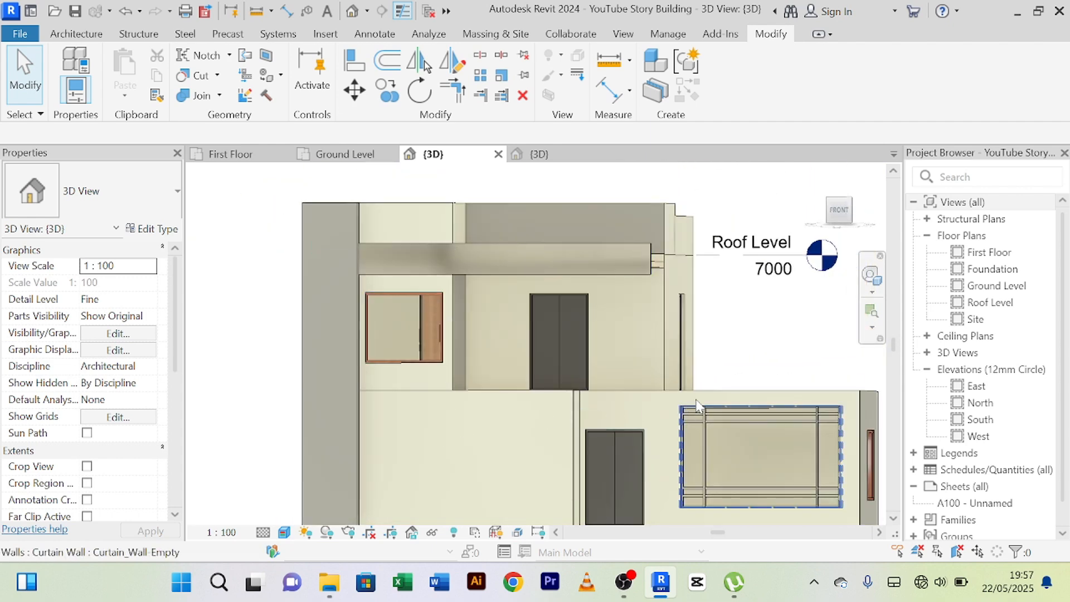
pyautogui.keyDown('shift'); pyautogui.moveTo(643, 353); pyautogui.dragTo(603, 383, button='middle'); pyautogui.keyUp('shift')
pyautogui.scroll(1, 614, 394)
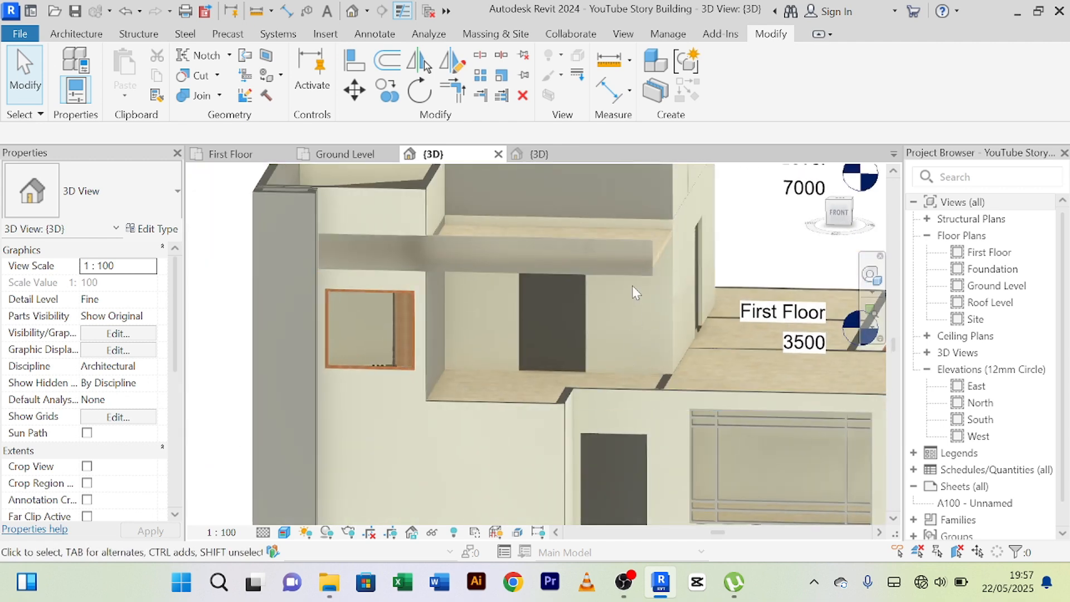
pyautogui.moveTo(549, 322)
pyautogui.keyDown('shift'); pyautogui.mouseDown(button='middle')
pyautogui.moveTo(563, 311)
pyautogui.moveTo(550, 315)
pyautogui.mouseUp(button='middle'); pyautogui.keyUp('shift')
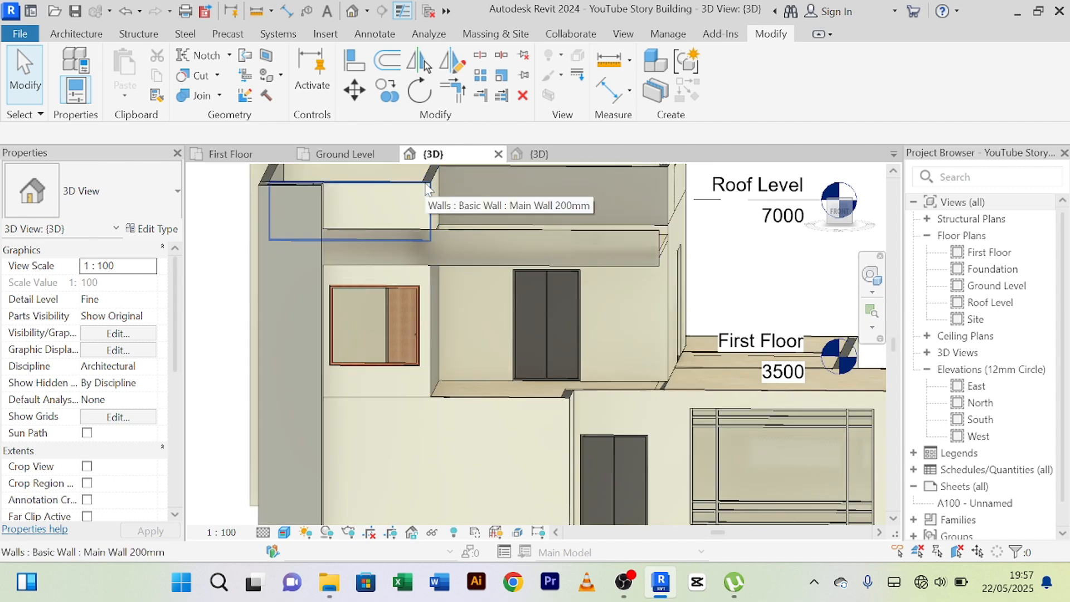
pyautogui.moveTo(429, 184); pyautogui.dragTo(439, 257, button='middle')
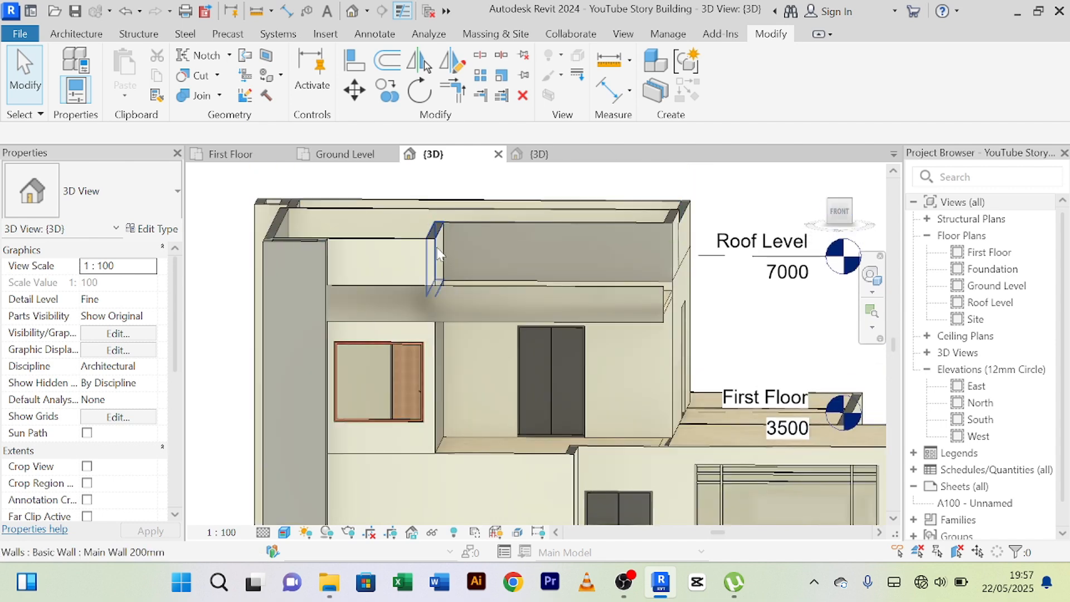
pyautogui.scroll(-2, 438, 253)
pyautogui.scroll(-2, 459, 389)
pyautogui.scroll(-1, 467, 287)
pyautogui.moveTo(459, 389); pyautogui.dragTo(467, 287, button='middle')
# Set the 3D view's visual style back to Shaded.
pyautogui.click(284, 532)
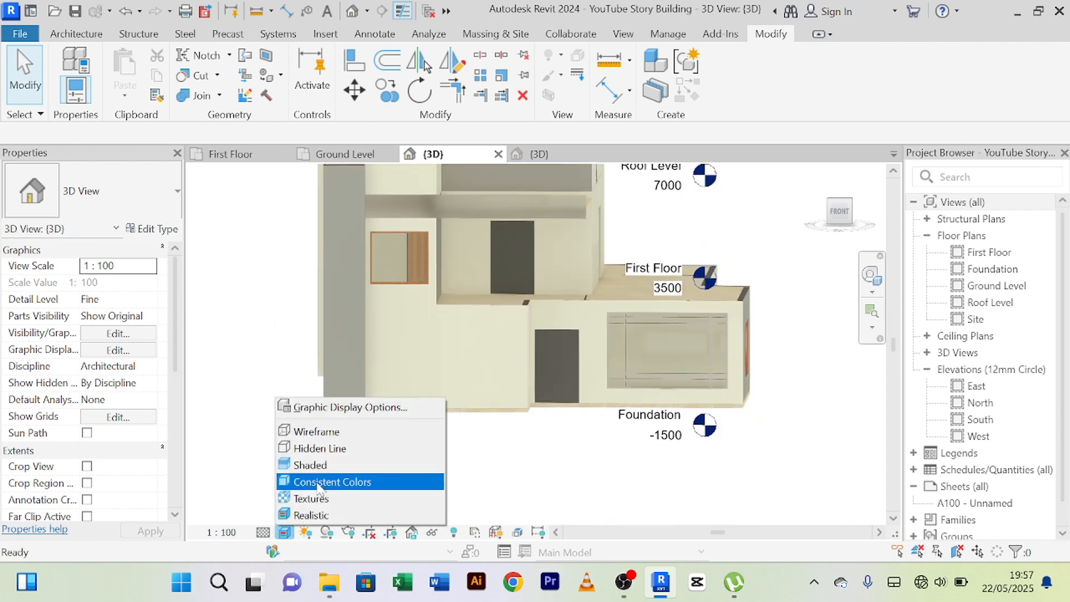
pyautogui.click(328, 466)
pyautogui.scroll(5, 454, 285)
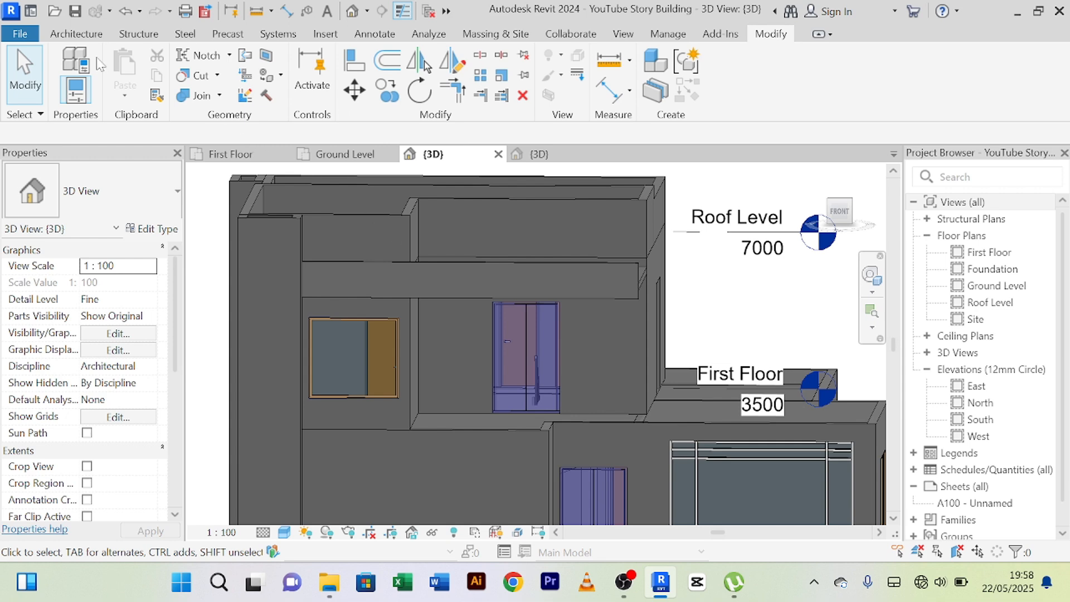
# Start a new in-place model in the Generic Models category and accept the suggested name.
pyautogui.click(76, 34)
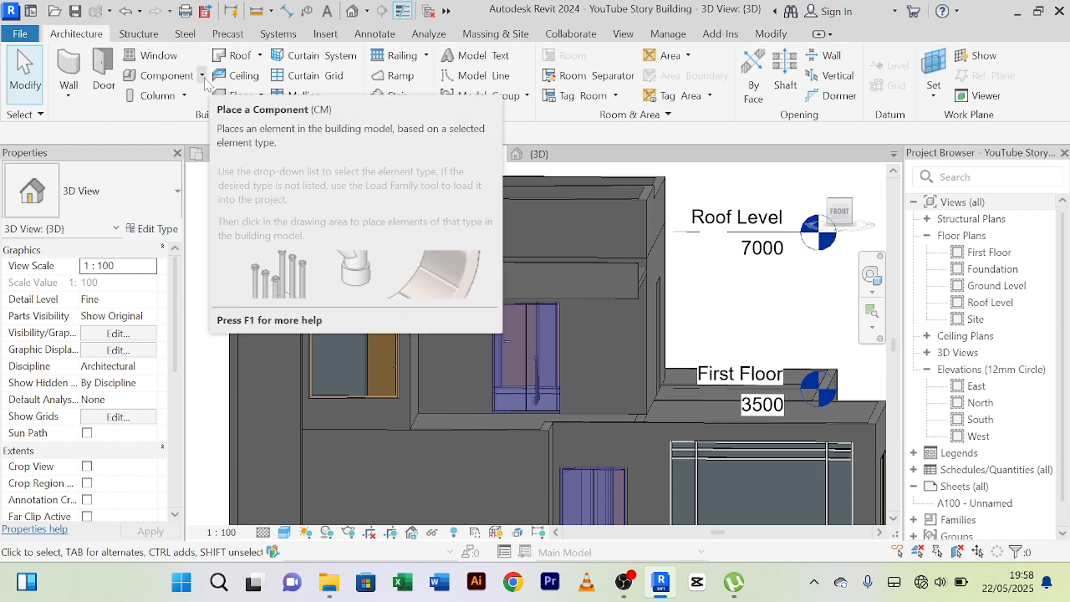
pyautogui.click(201, 76)
pyautogui.click(180, 144)
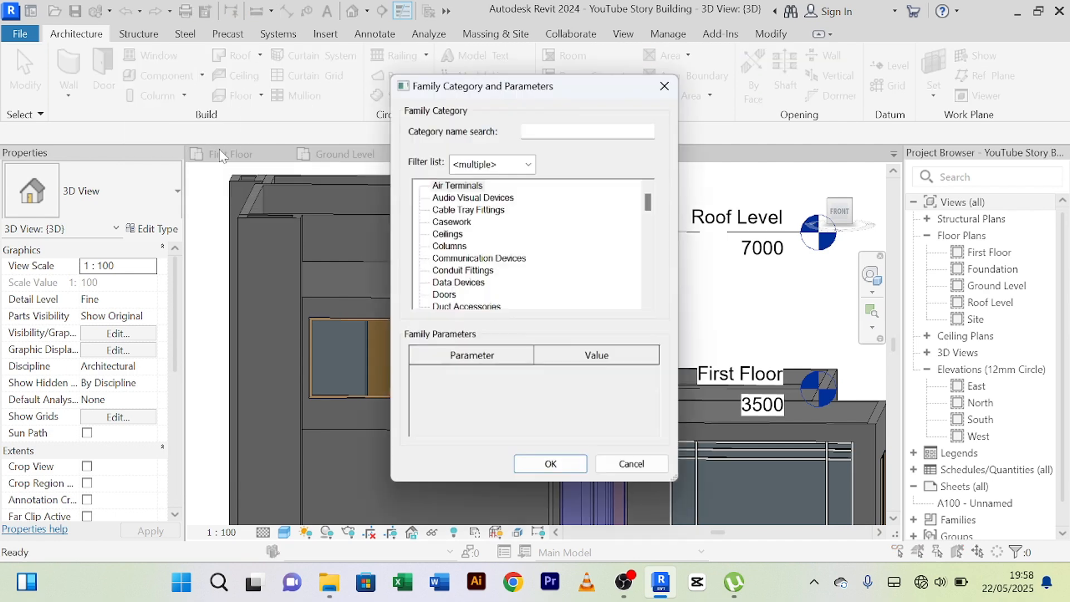
pyautogui.click(456, 247)
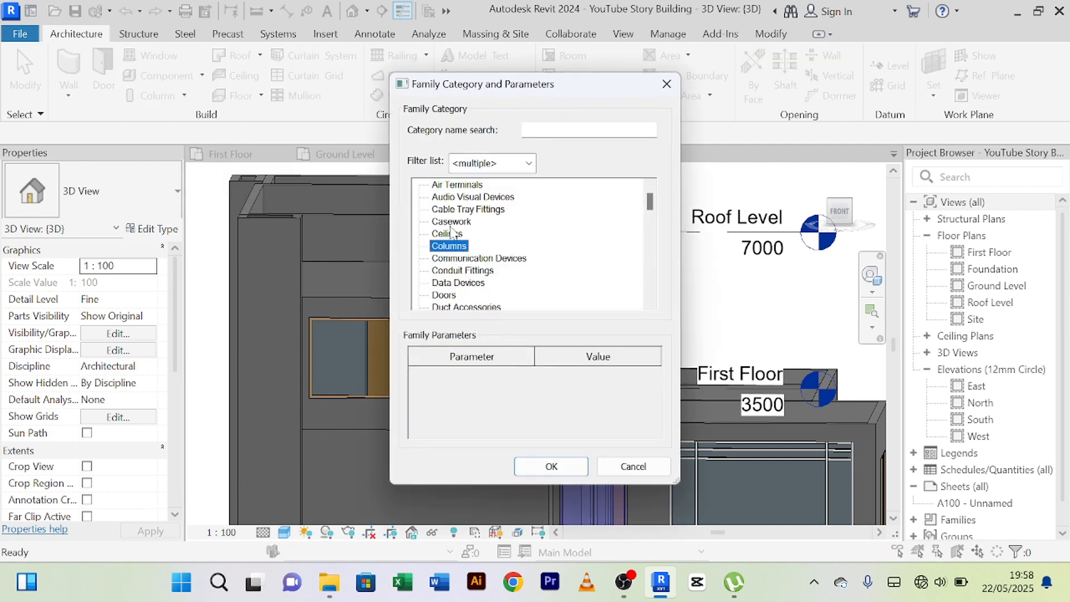
pyautogui.press('g')
pyautogui.click(549, 466)
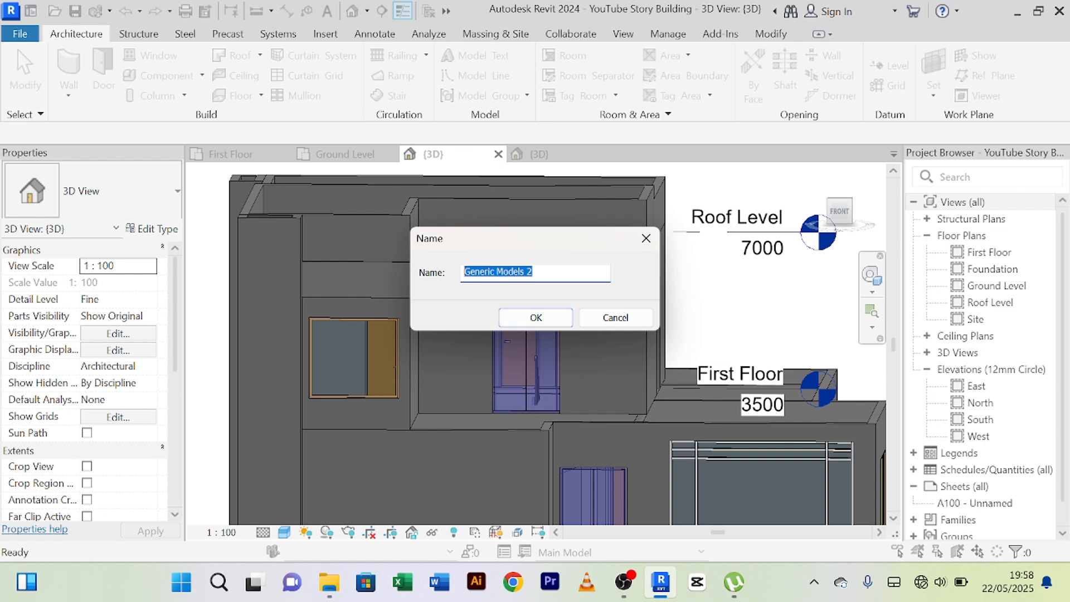
pyautogui.click(521, 319)
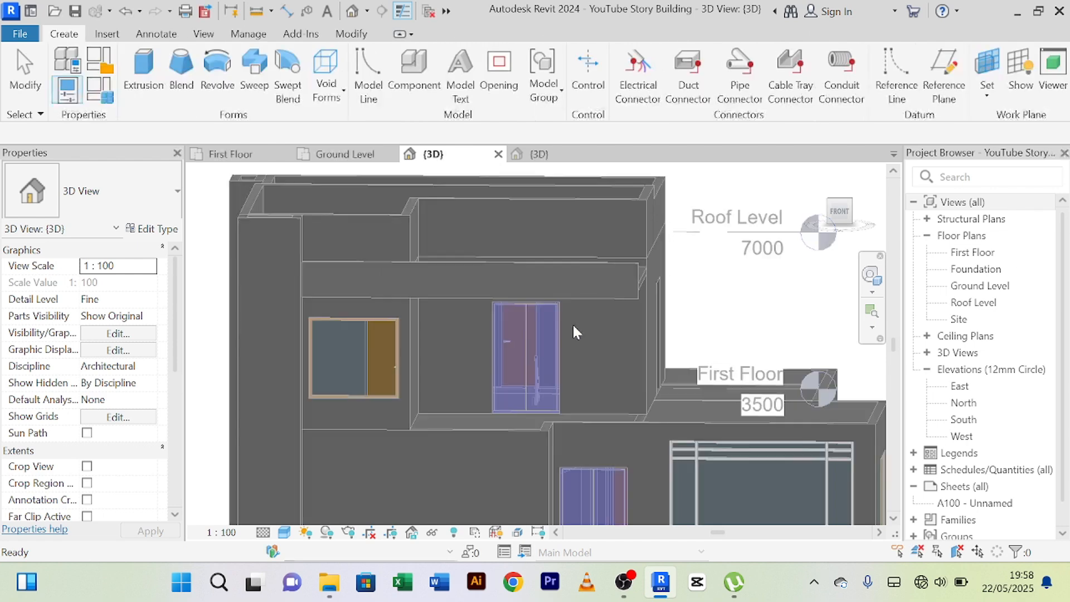
# Begin a solid extrusion and pick the front wall face beside the terrace recess as its work plane.
pyautogui.click(143, 73)
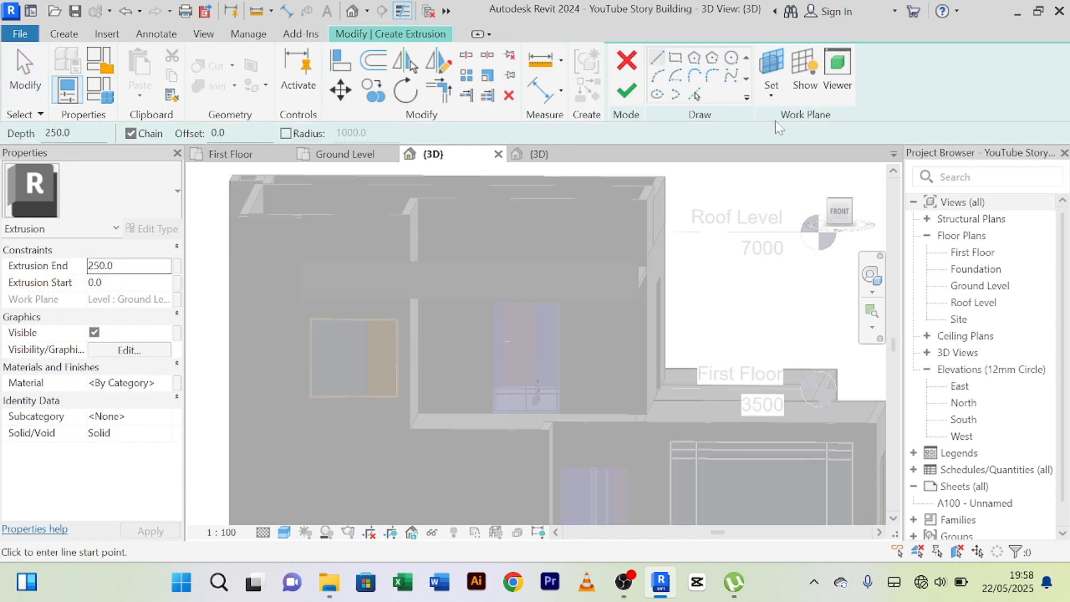
pyautogui.click(776, 73)
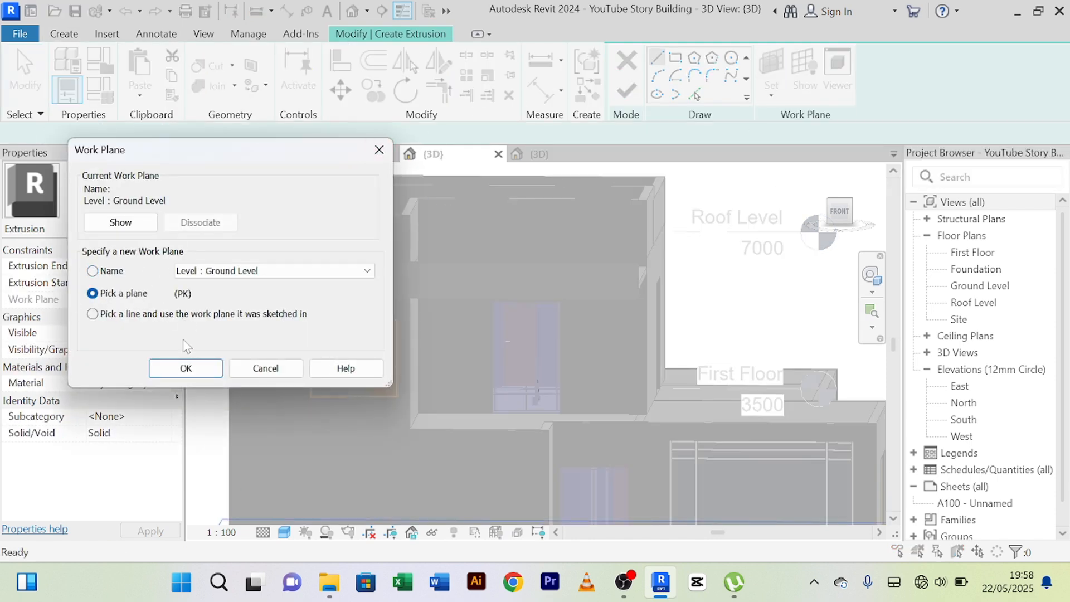
pyautogui.click(186, 368)
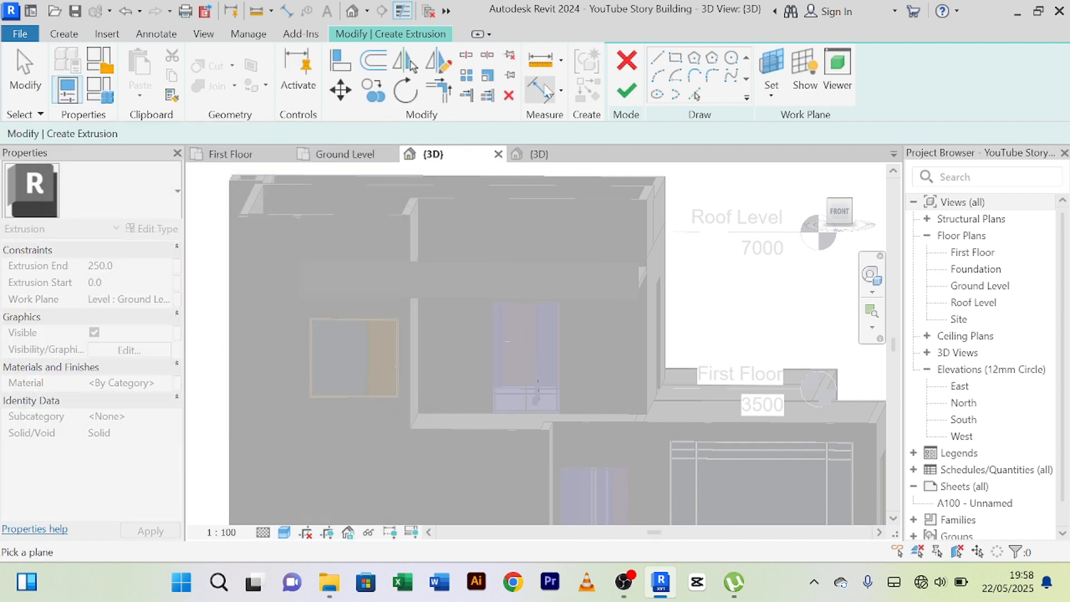
pyautogui.click(678, 61)
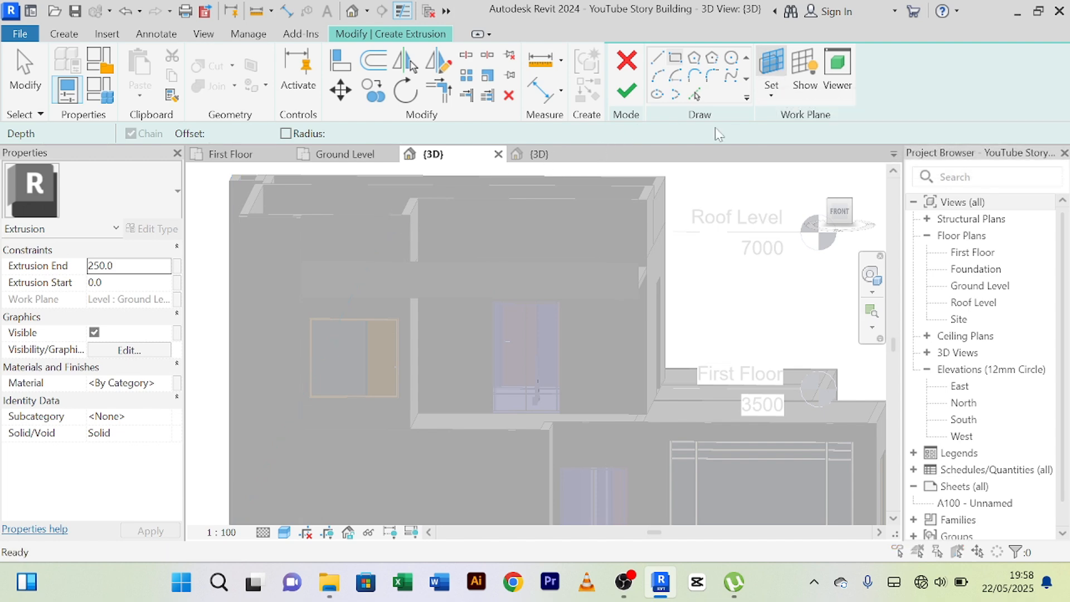
pyautogui.click(772, 66)
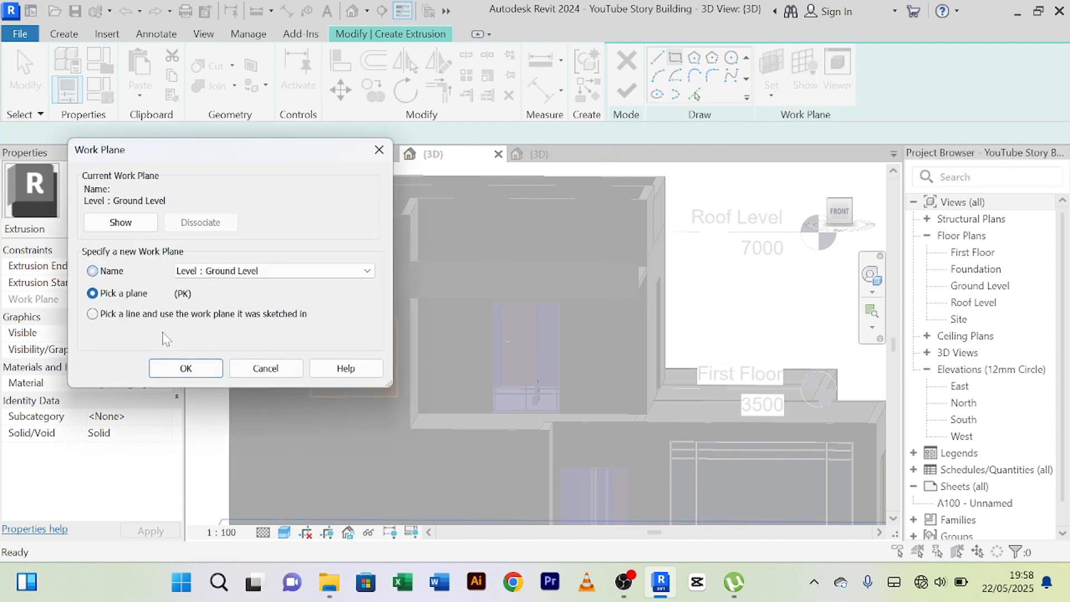
pyautogui.click(186, 368)
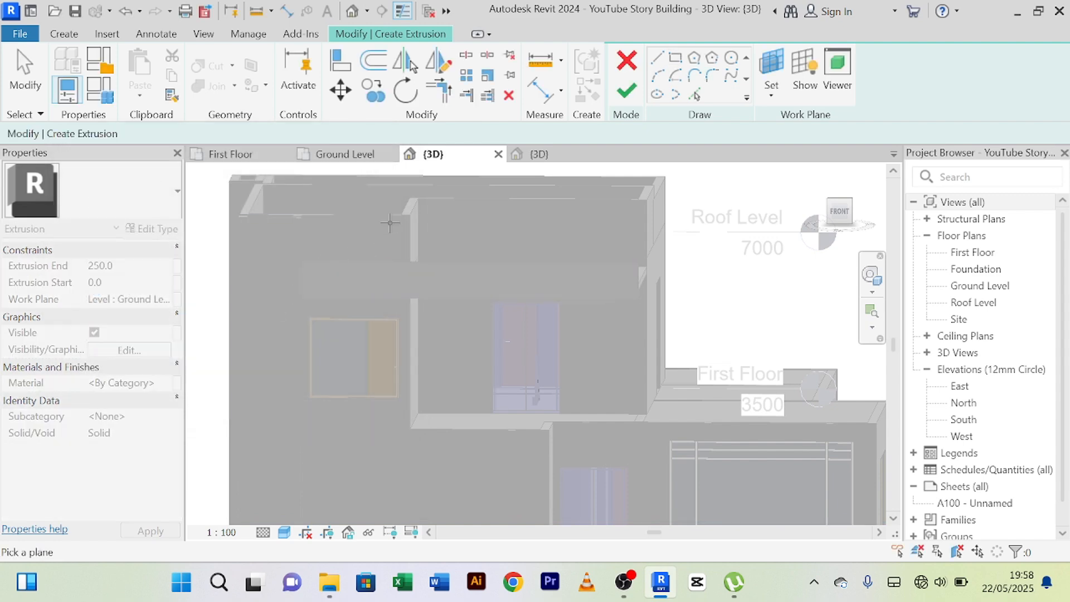
pyautogui.click(399, 216)
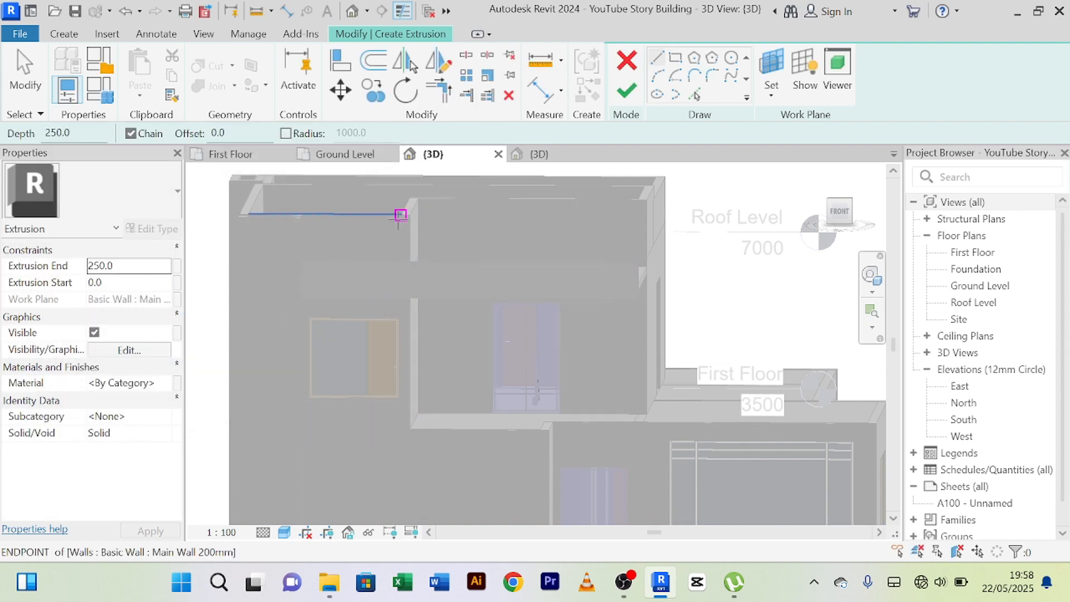
# Sketch a vertical rectangle about 928 by 5200 mm at the wall corner beside the terrace, from the parapet top to below the terrace floor.
pyautogui.click(675, 58)
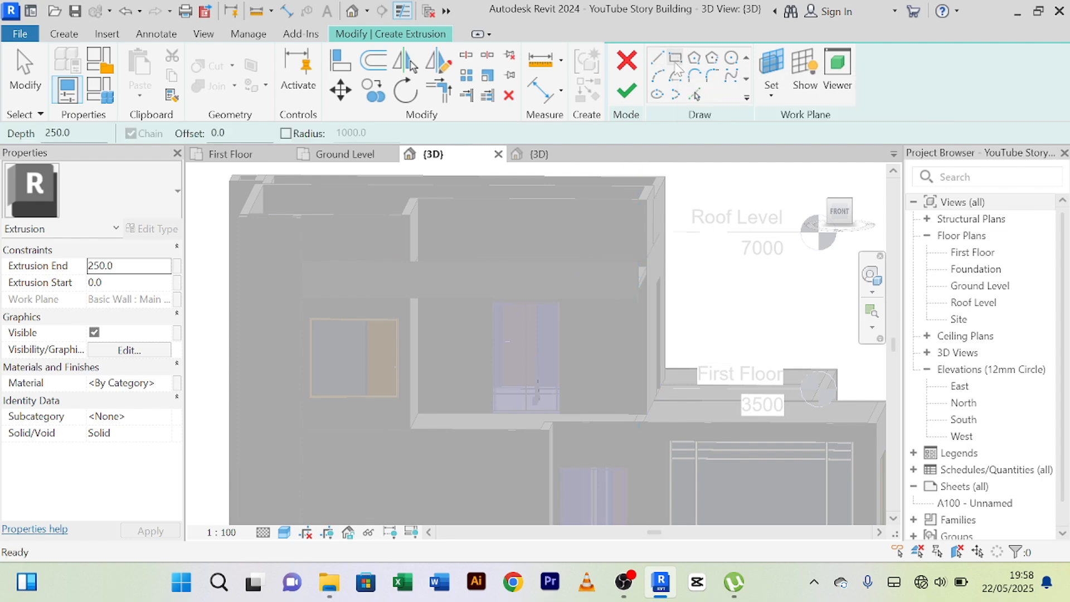
pyautogui.click(401, 215)
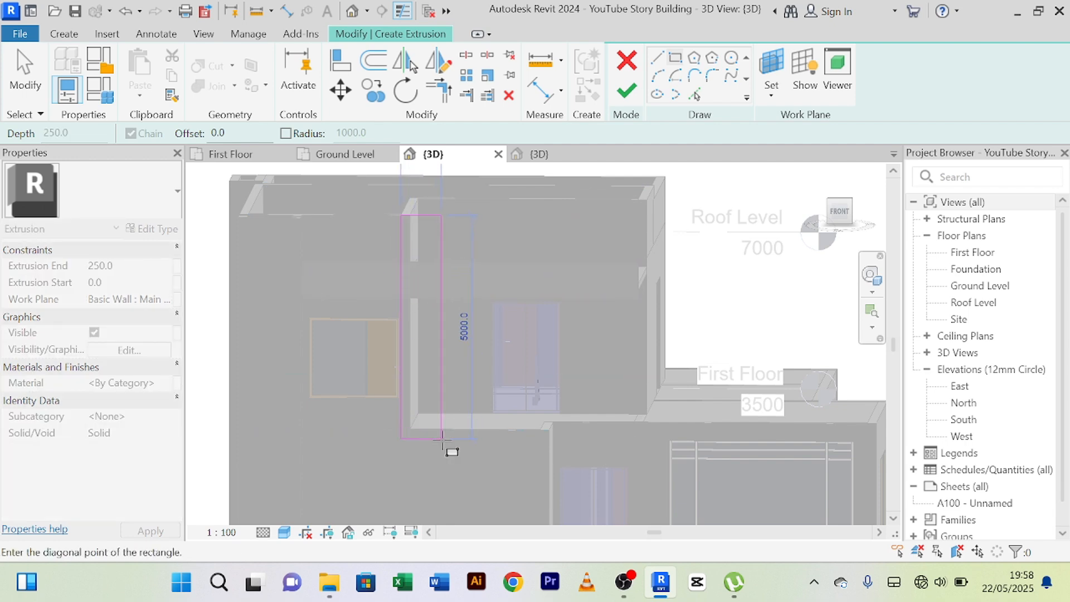
pyautogui.moveTo(455, 451); pyautogui.dragTo(429, 456, button='middle')
pyautogui.click(419, 448)
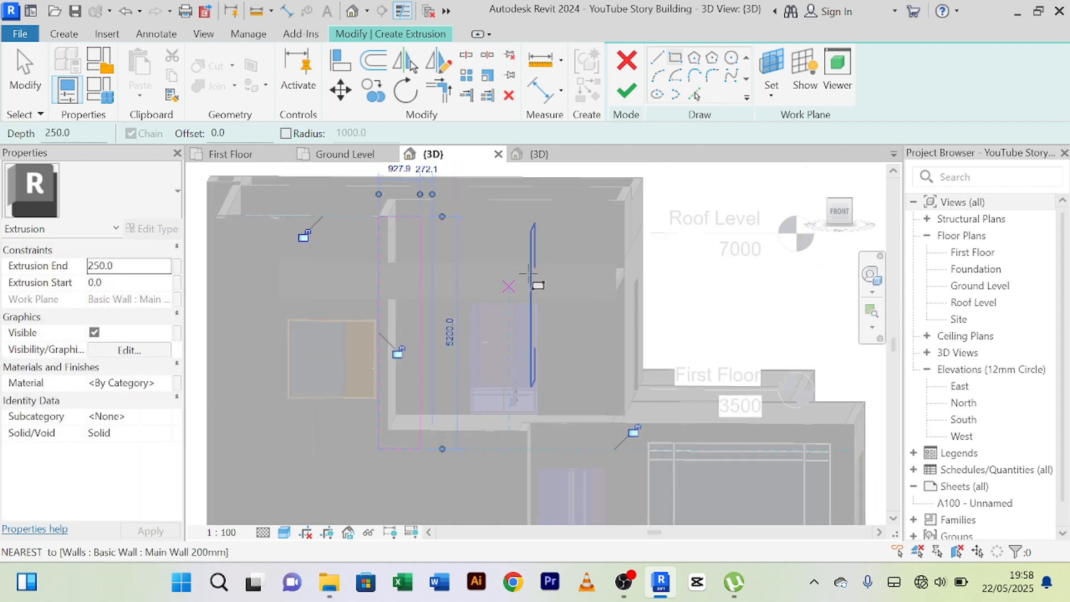
pyautogui.rightClick(509, 198)
pyautogui.click(536, 208)
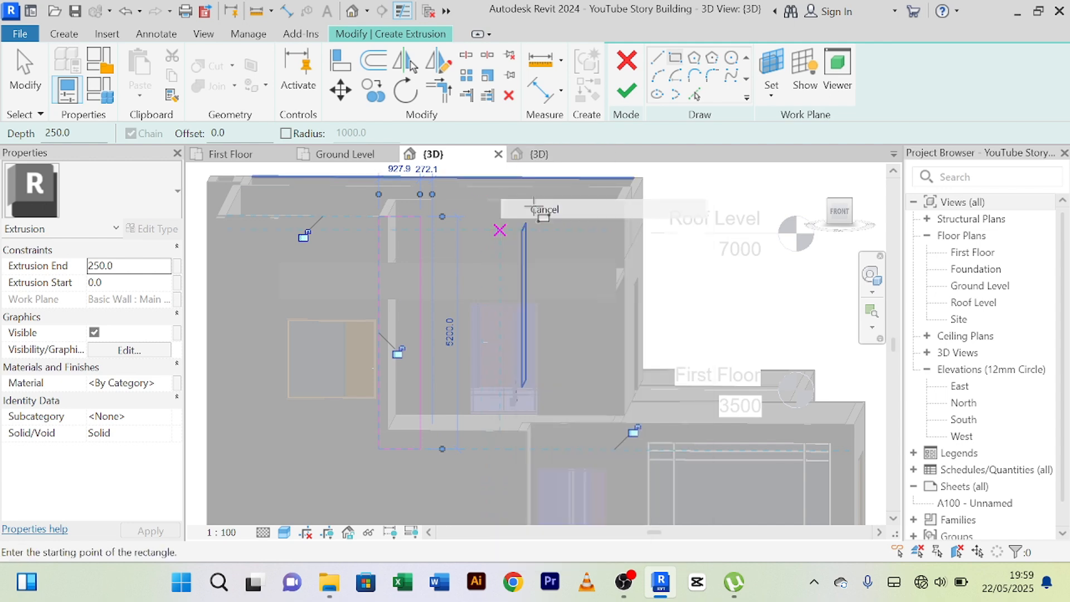
pyautogui.rightClick(527, 199)
pyautogui.click(538, 212)
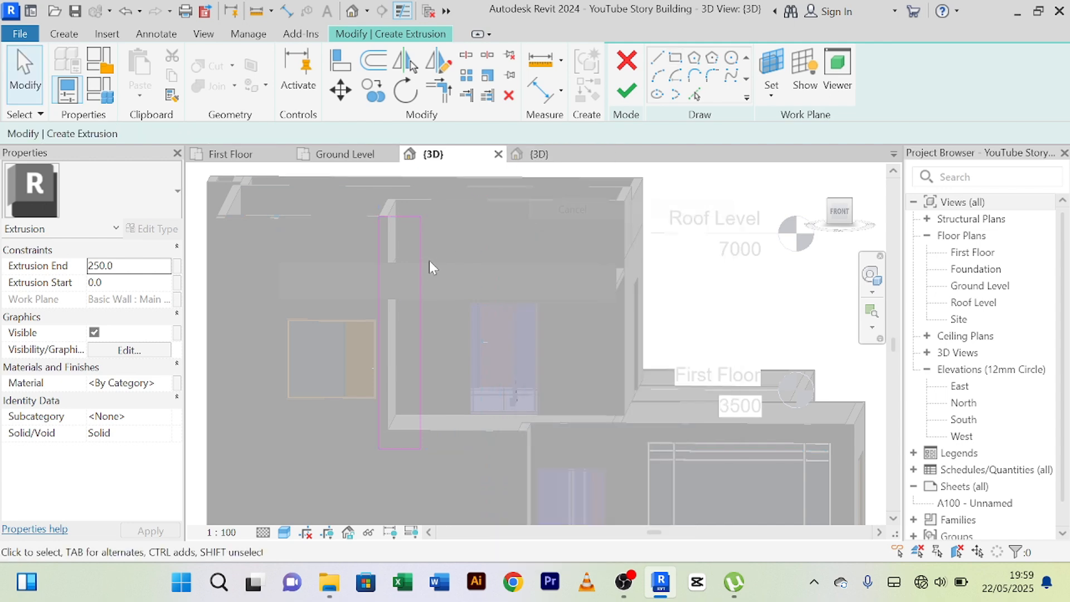
# Set the sketched rectangle's width to 800 mm by moving its window-side edge, and finish the extrusion sketch.
pyautogui.click(380, 242)
pyautogui.scroll(2, 394, 478)
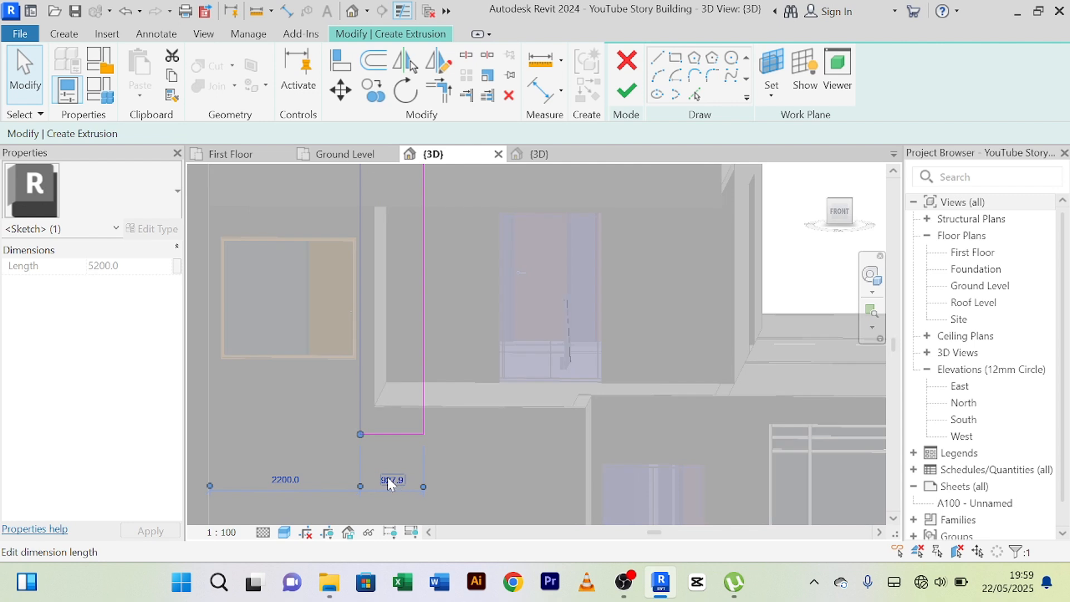
pyautogui.click(386, 477)
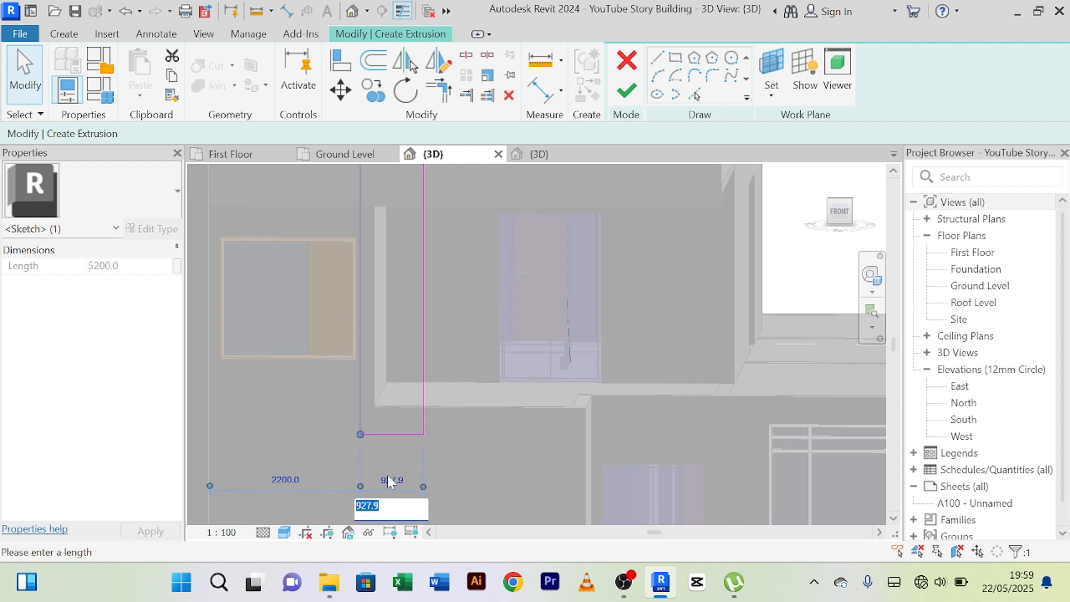
pyautogui.write('800')
pyautogui.press('Return')
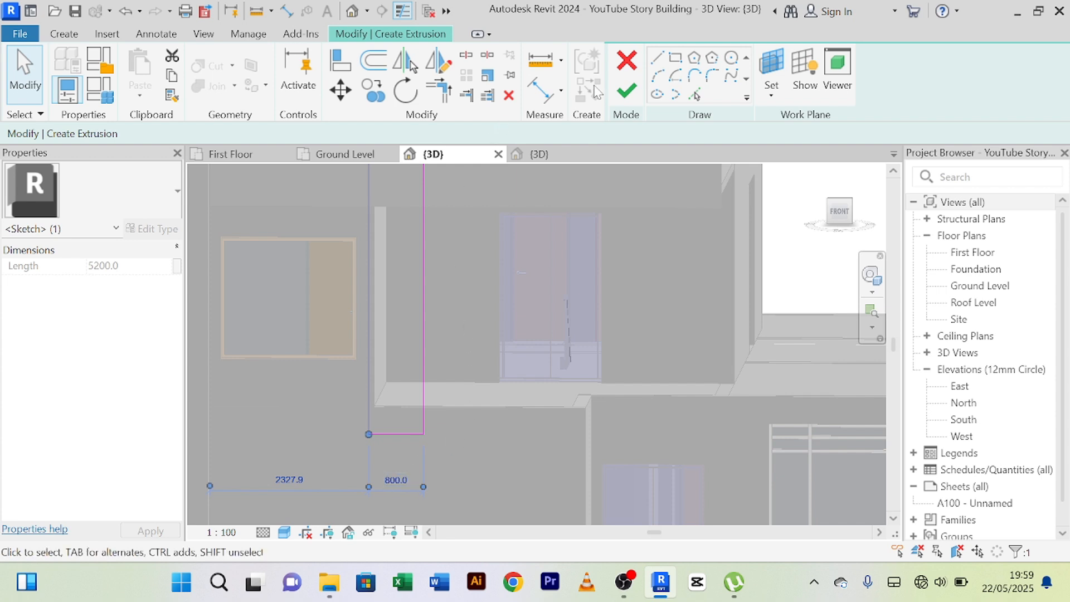
pyautogui.click(626, 90)
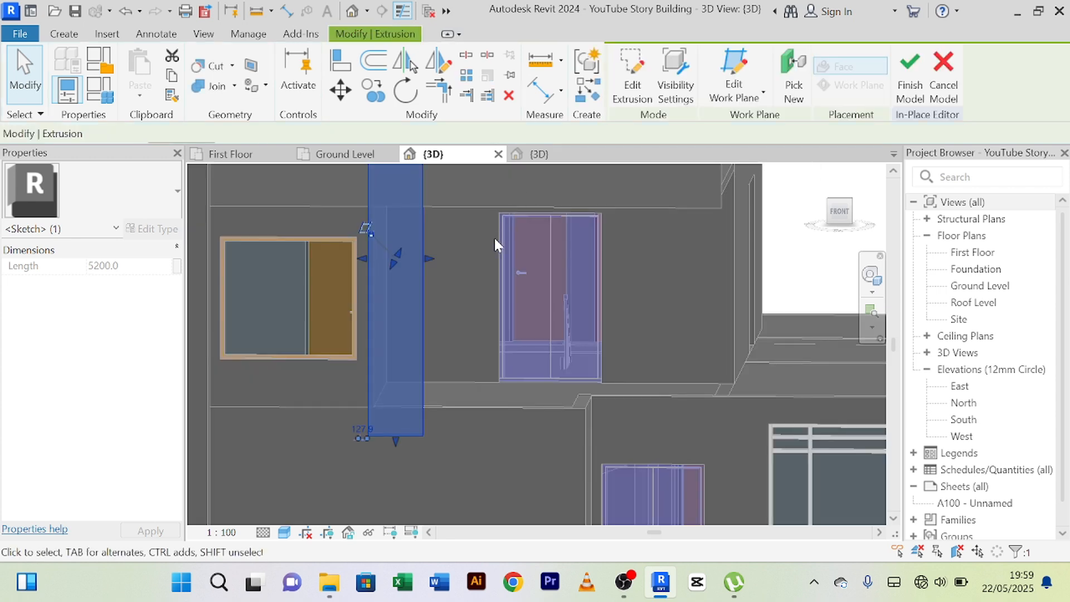
# Set the vertical panel extrusion's depth to 150 mm and finish the in-place model.
pyautogui.moveTo(486, 237); pyautogui.dragTo(518, 275, button='middle')
pyautogui.doubleClick(166, 134)
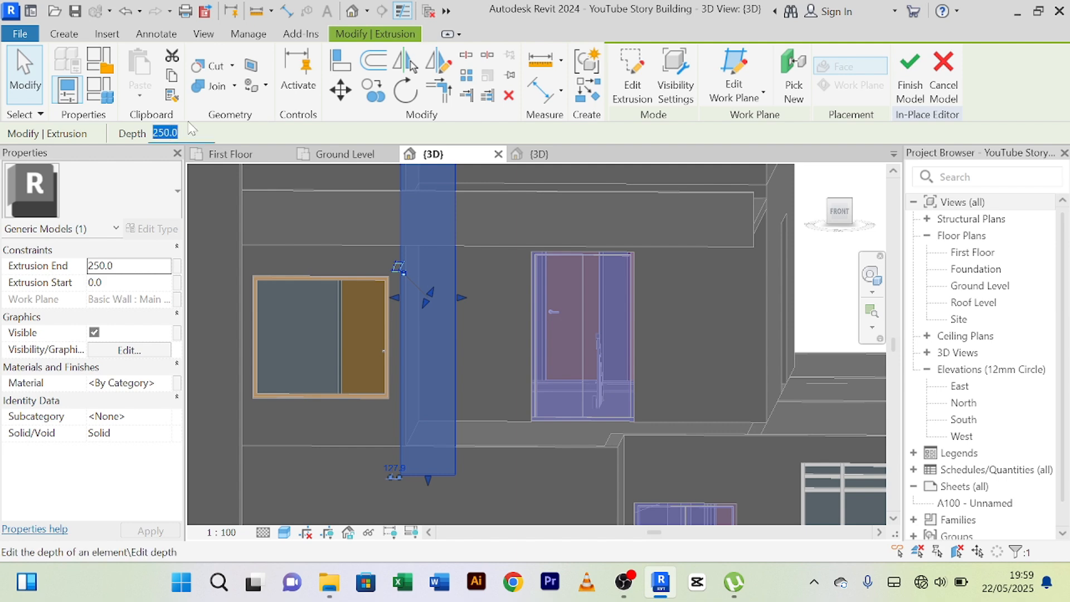
pyautogui.write('150')
pyautogui.press('Return')
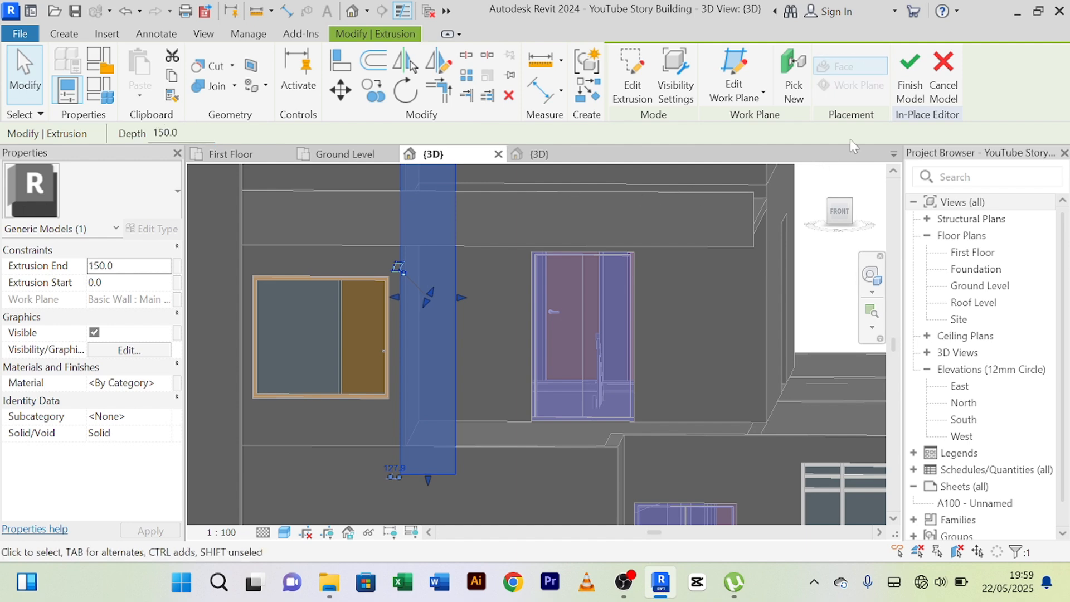
pyautogui.click(921, 76)
# Examine how the new vertical panel meets the fascia band and parapet, selecting each element in turn.
pyautogui.keyDown('shift'); pyautogui.moveTo(653, 227); pyautogui.dragTo(392, 283, button='middle'); pyautogui.keyUp('shift')
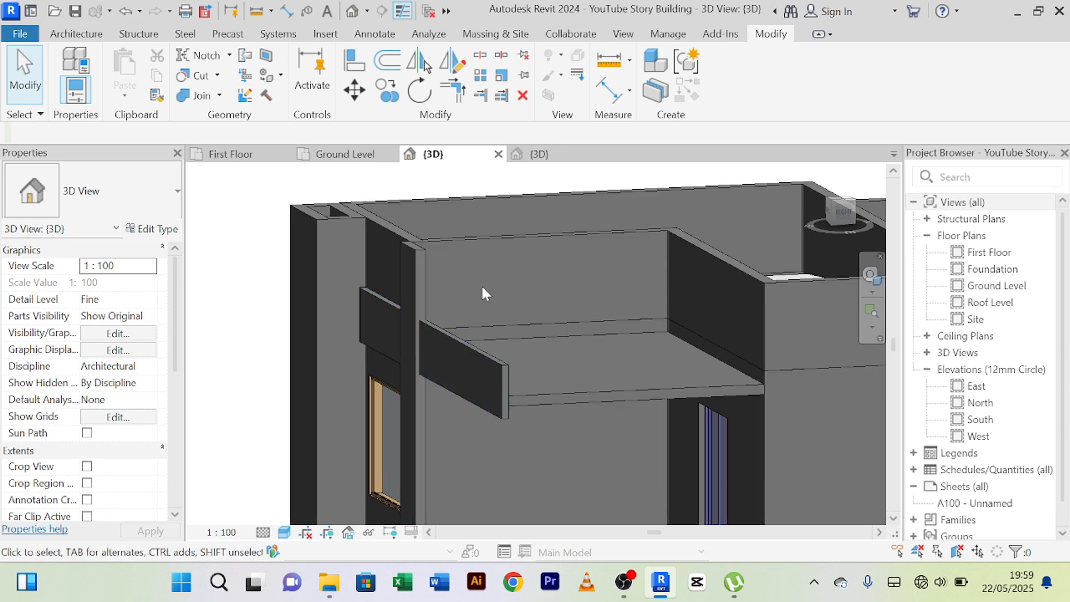
pyautogui.scroll(-1, 483, 284)
pyautogui.keyDown('shift'); pyautogui.moveTo(486, 287); pyautogui.dragTo(600, 279, button='middle'); pyautogui.keyUp('shift')
pyautogui.keyDown('shift'); pyautogui.moveTo(537, 299); pyautogui.dragTo(491, 272, button='middle'); pyautogui.keyUp('shift')
pyautogui.click(490, 271)
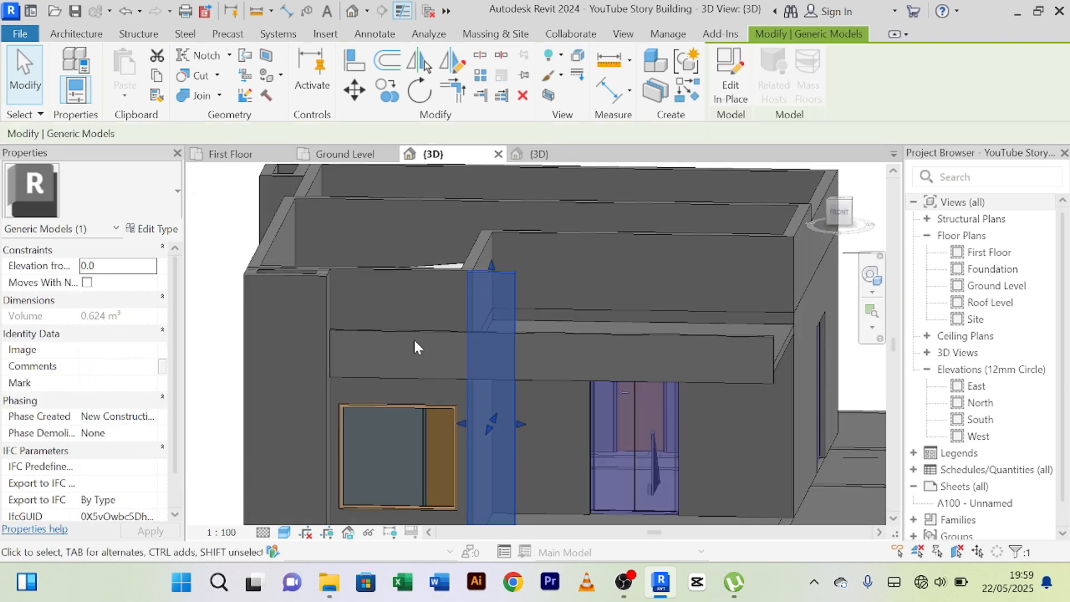
pyautogui.click(416, 340)
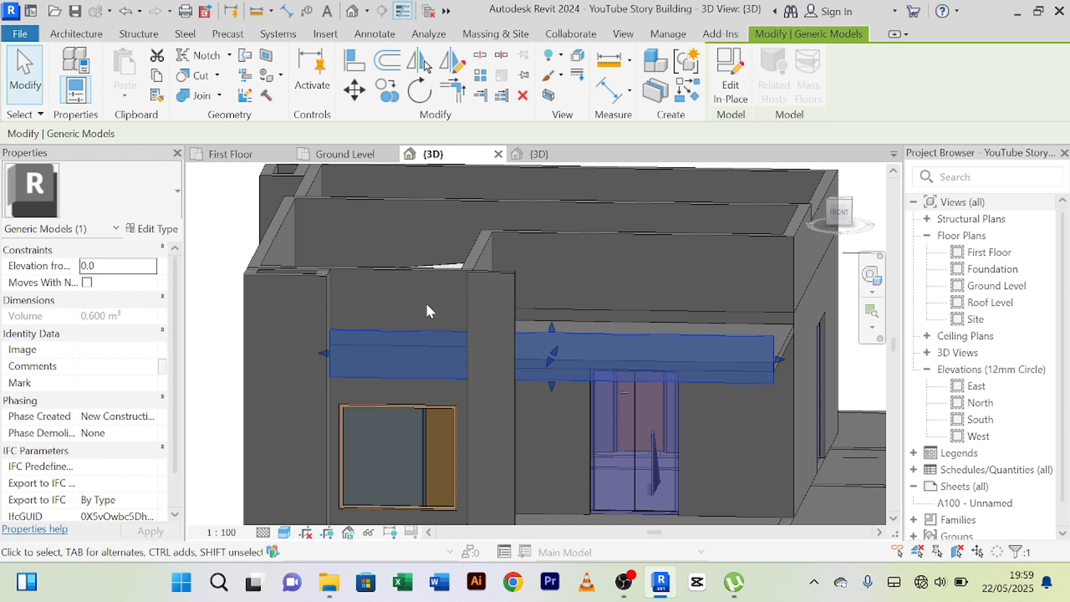
pyautogui.scroll(3, 427, 307)
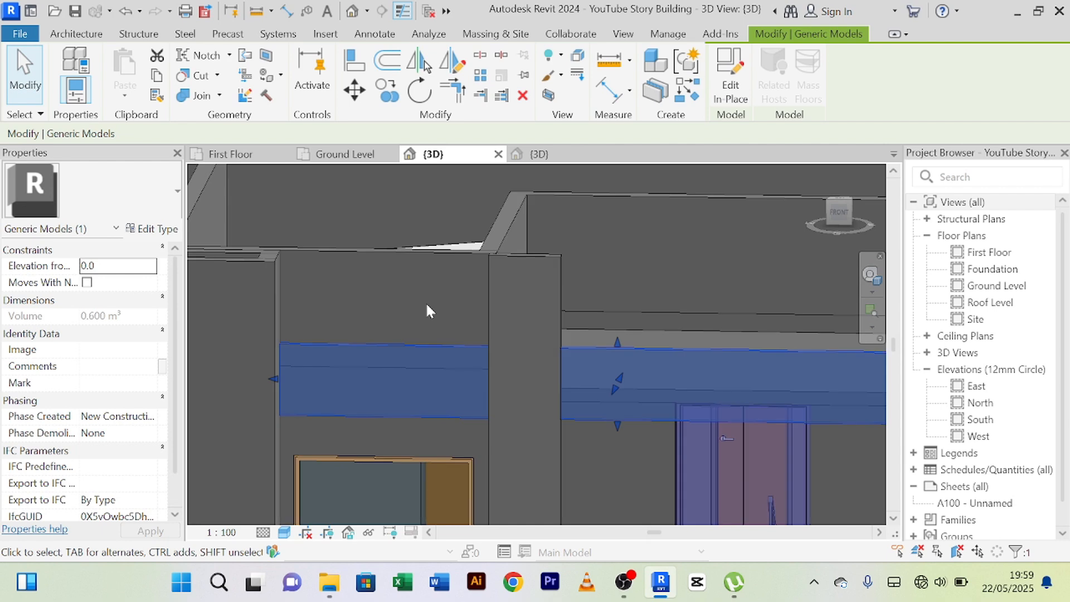
pyautogui.press('Escape')
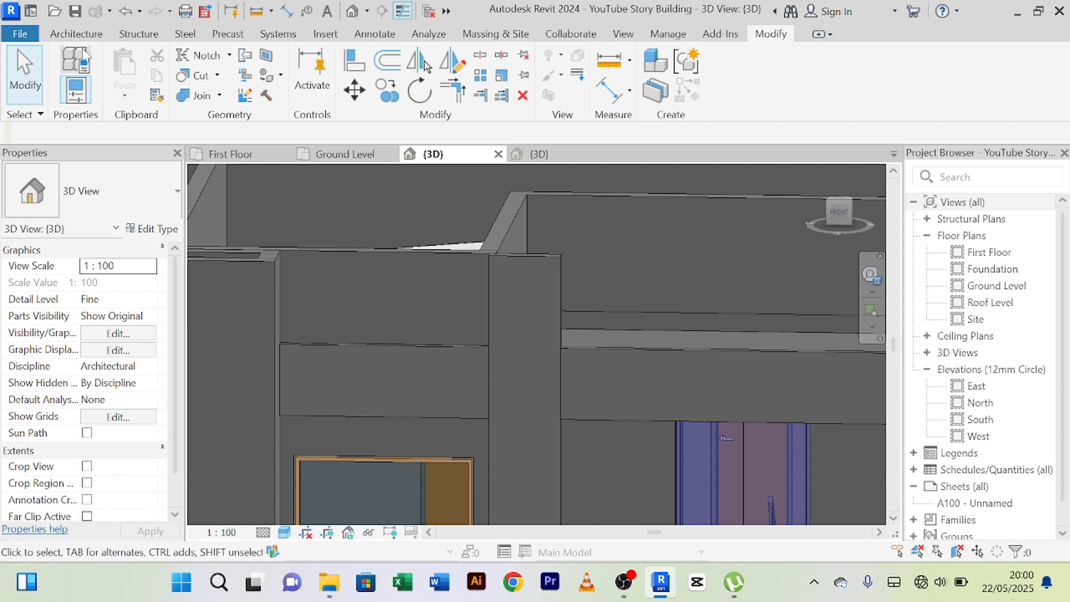
# Start another in-place model in the Generic Models category with the suggested name Generic Models 3.
pyautogui.click(72, 34)
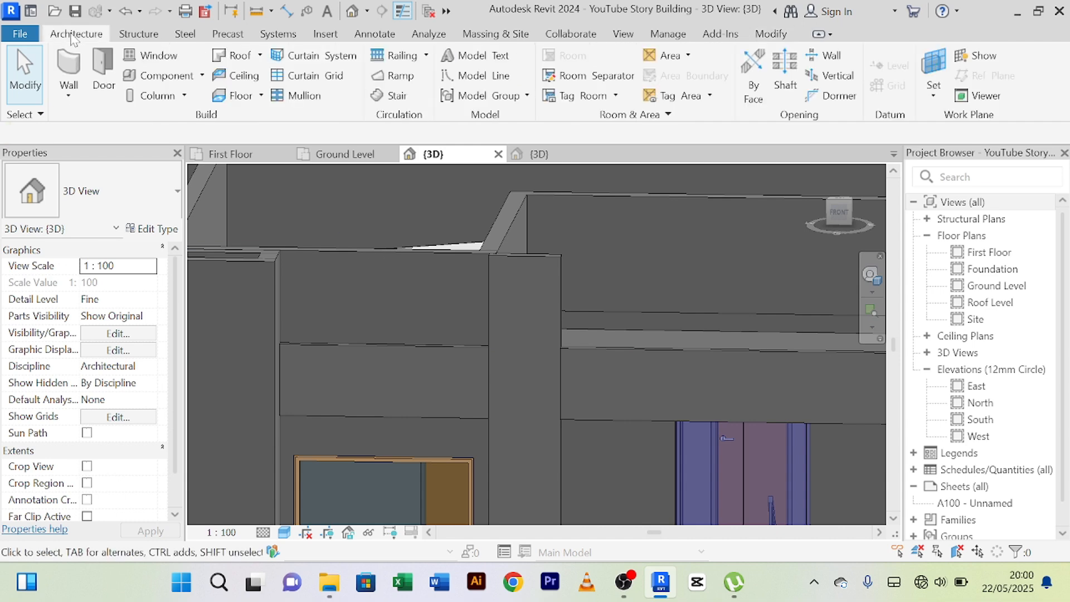
pyautogui.click(202, 75)
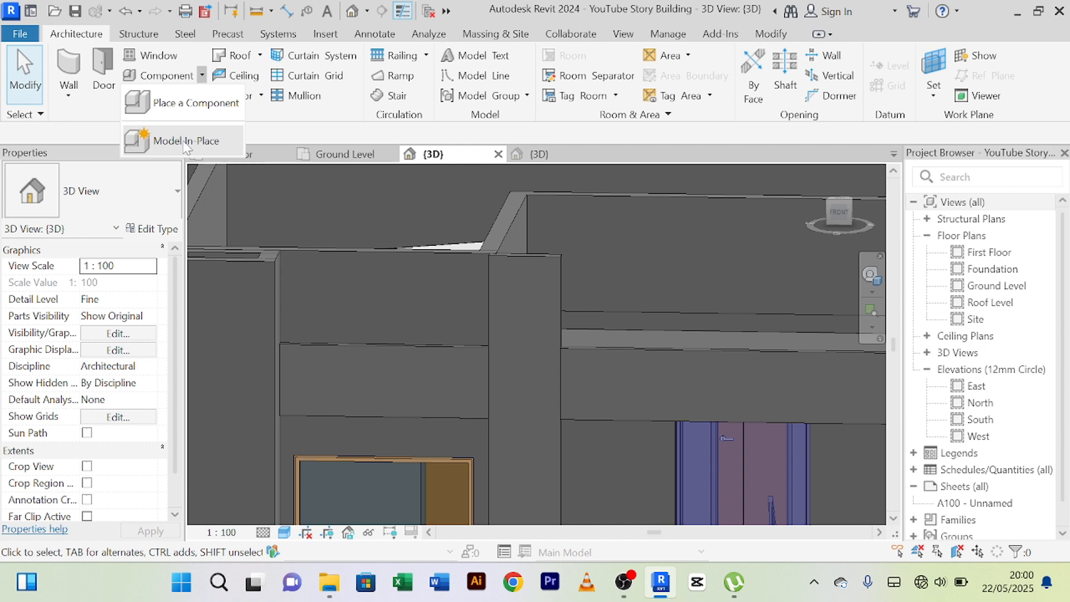
pyautogui.click(186, 142)
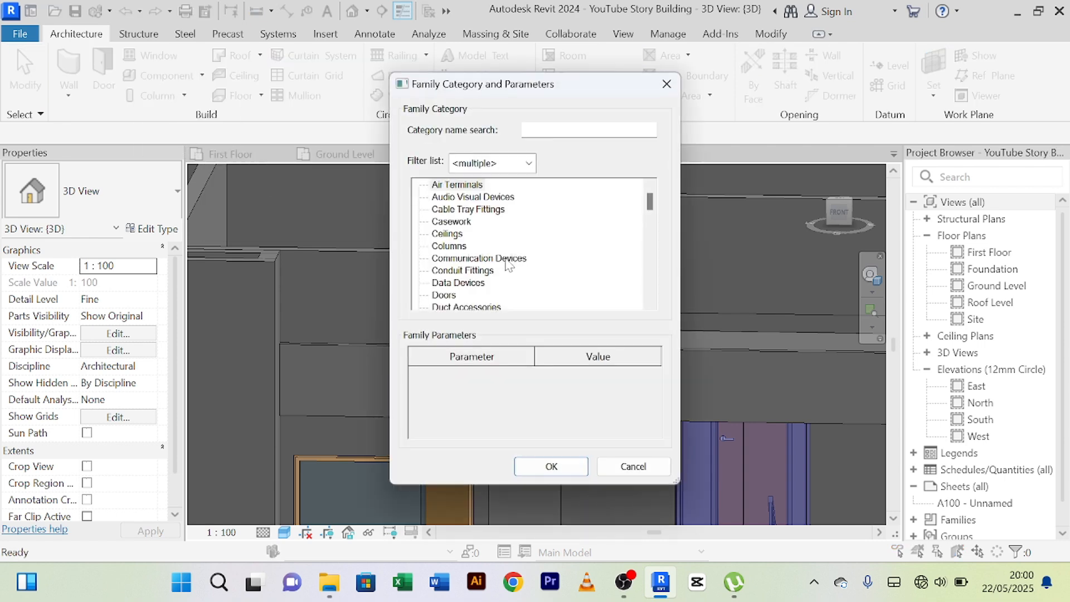
pyautogui.click(451, 238)
pyautogui.press('g')
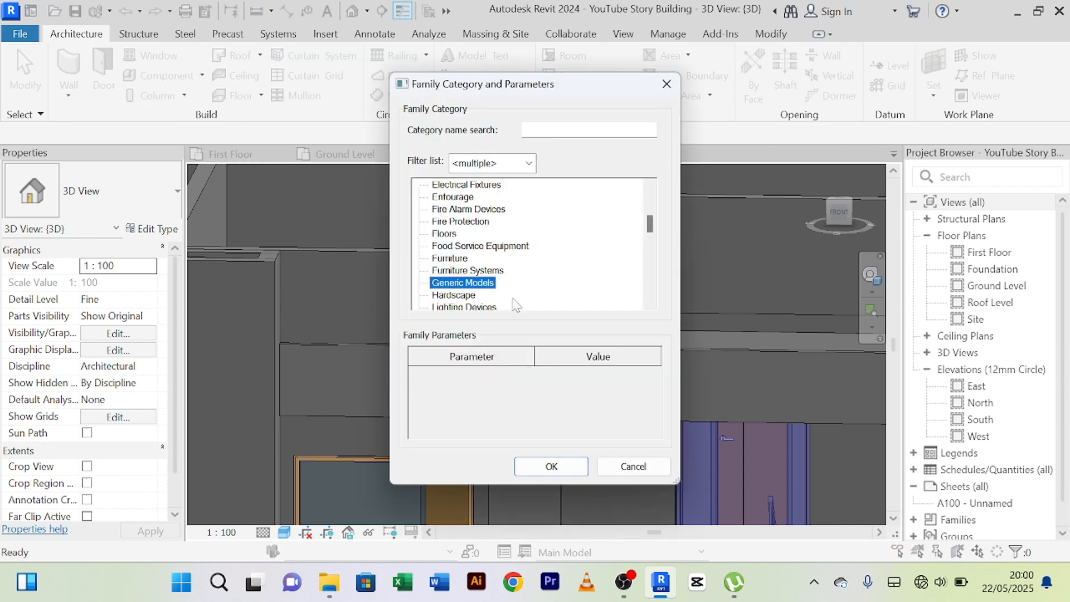
pyautogui.click(543, 465)
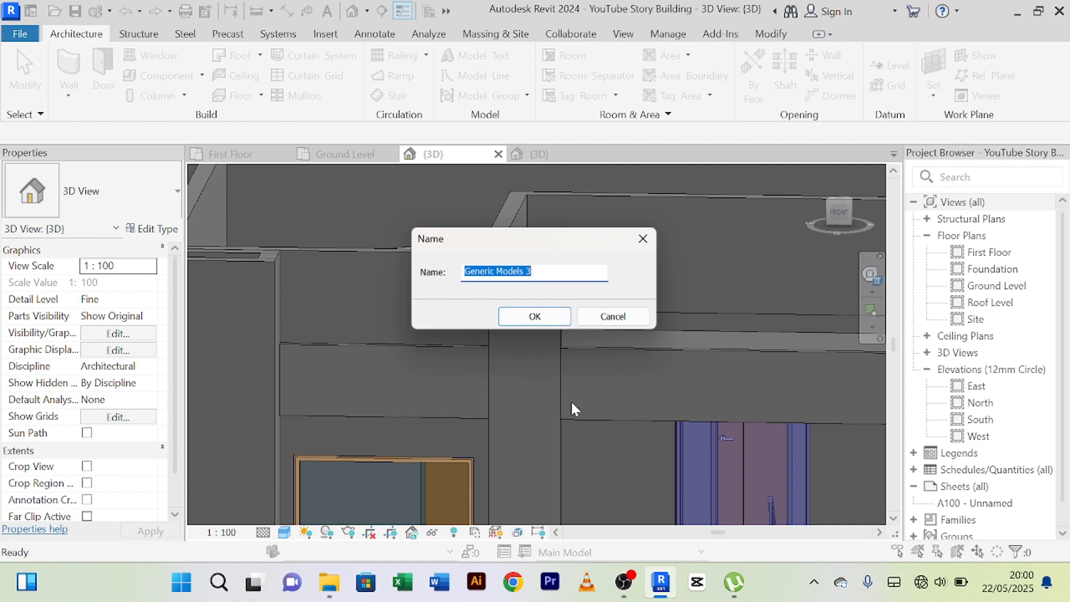
pyautogui.click(536, 317)
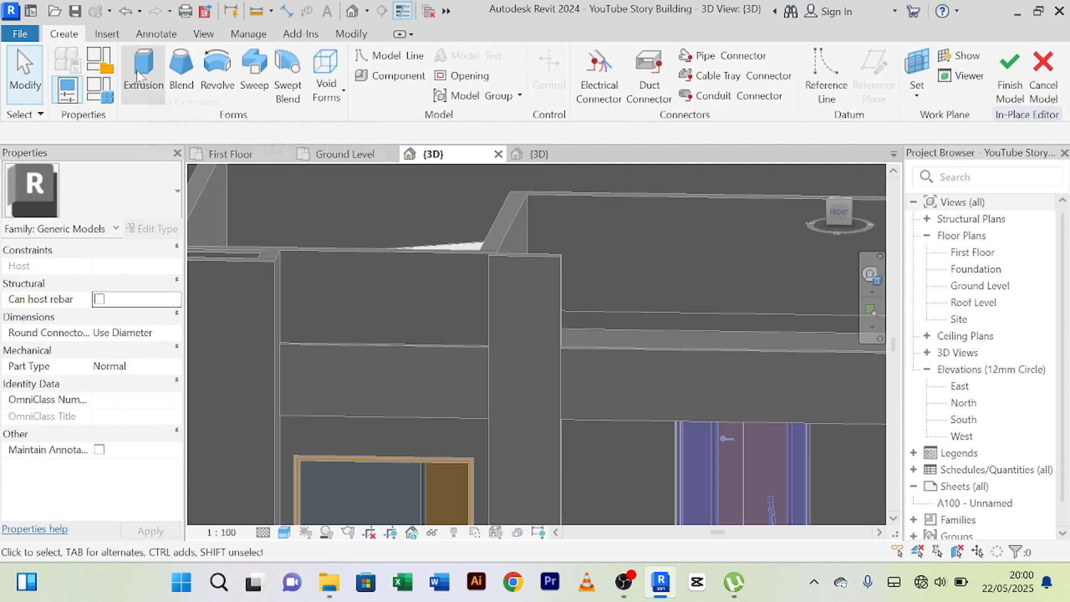
# Begin a solid extrusion and pick the front wall face above the first-floor window as its work plane.
pyautogui.click(140, 75)
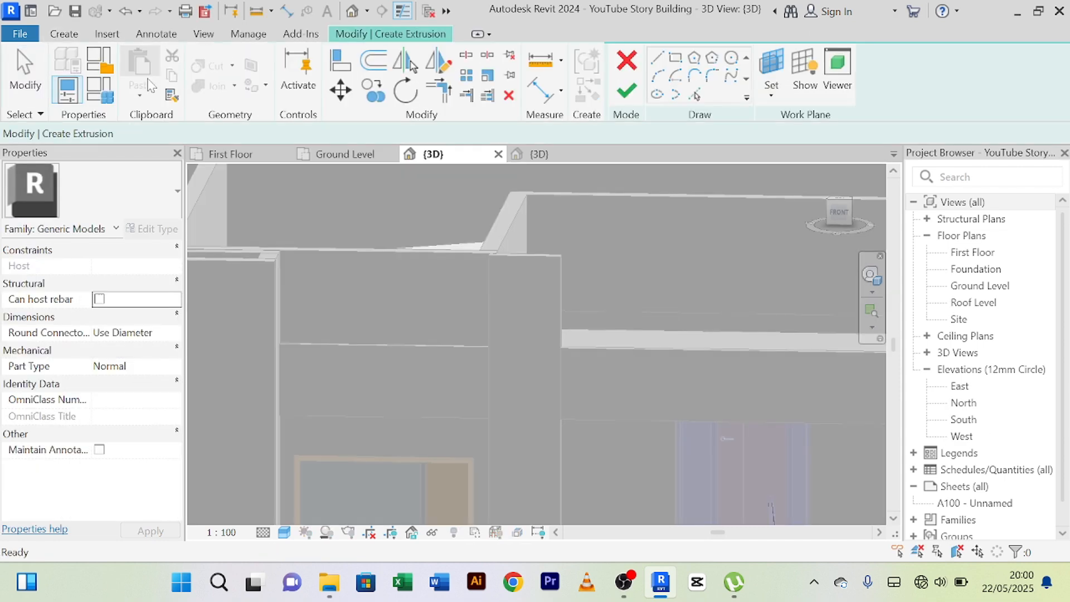
pyautogui.click(772, 70)
pyautogui.click(114, 294)
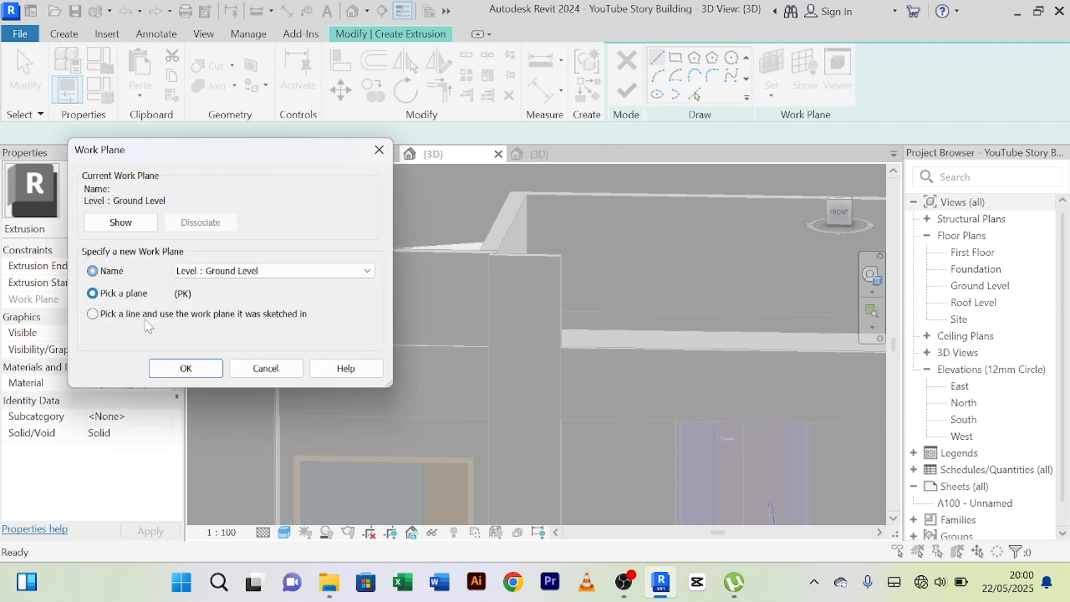
pyautogui.click(186, 368)
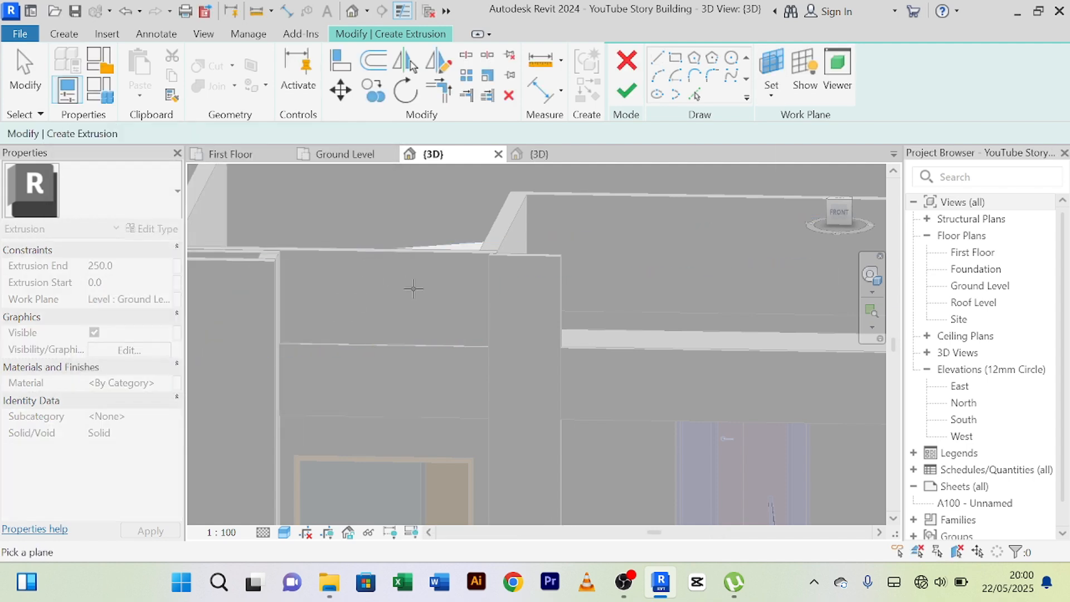
pyautogui.click(301, 253)
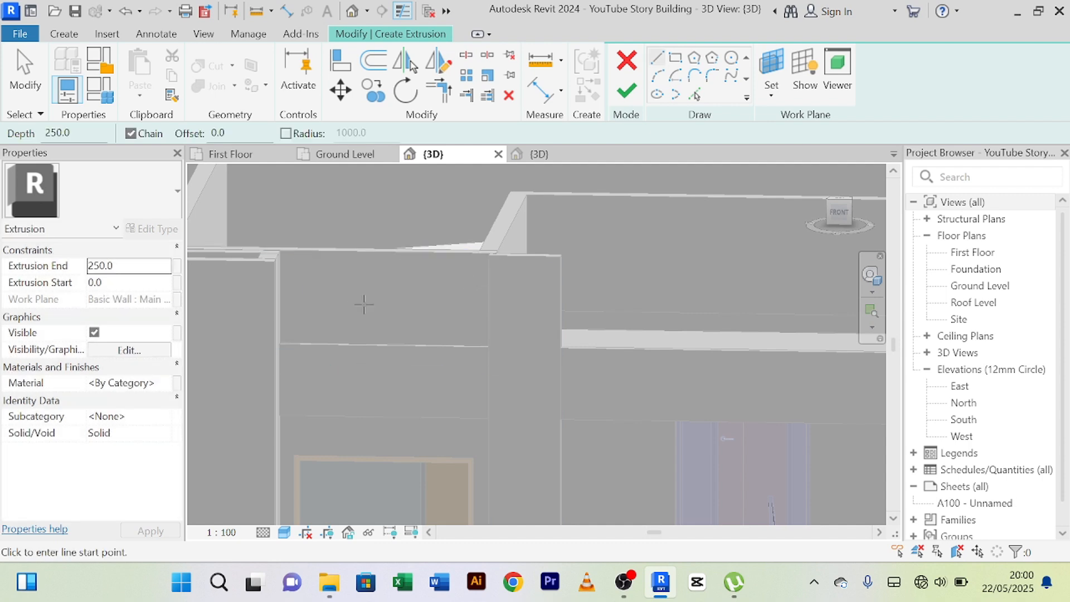
# Sketch a rectangle about 1053 mm high above the fascia band, from the parapet's top corner to the vertical panel's near edge.
pyautogui.click(676, 60)
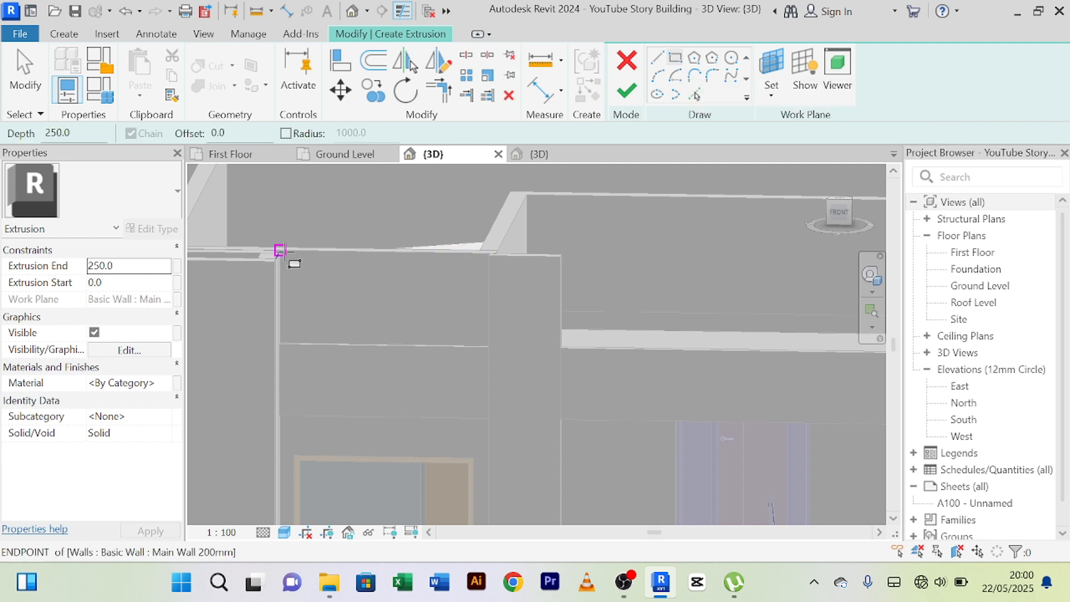
pyautogui.click(280, 249)
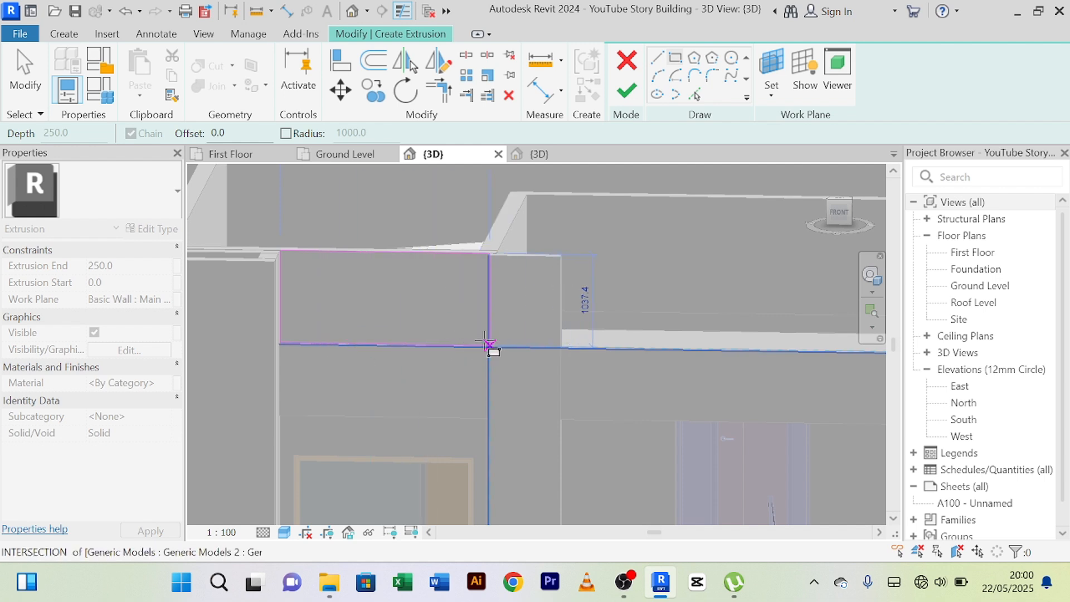
pyautogui.scroll(3, 481, 341)
pyautogui.scroll(1, 480, 341)
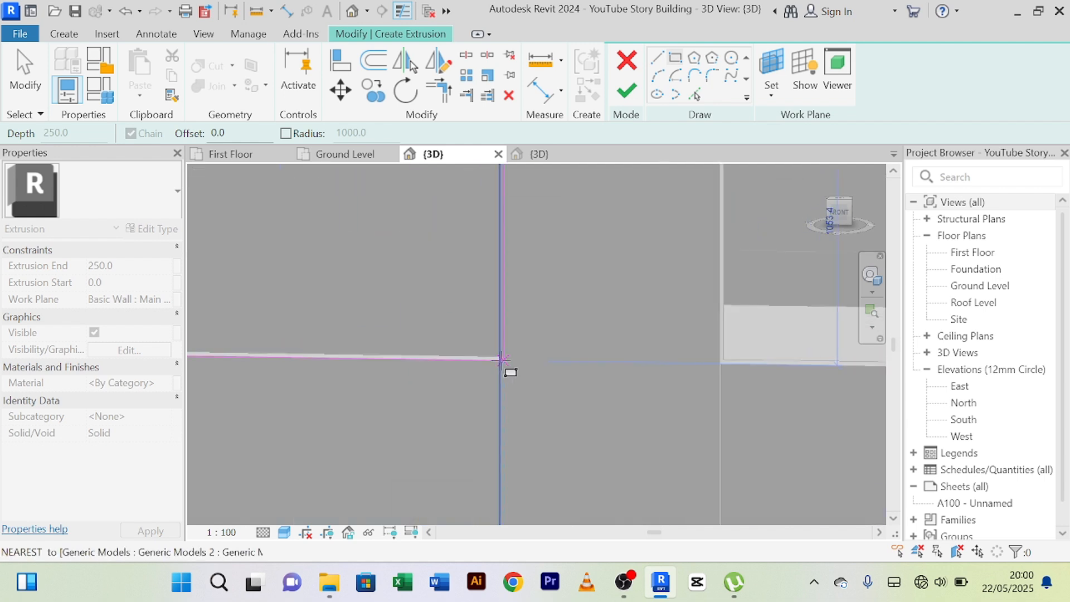
pyautogui.click(500, 360)
pyautogui.scroll(-4, 479, 343)
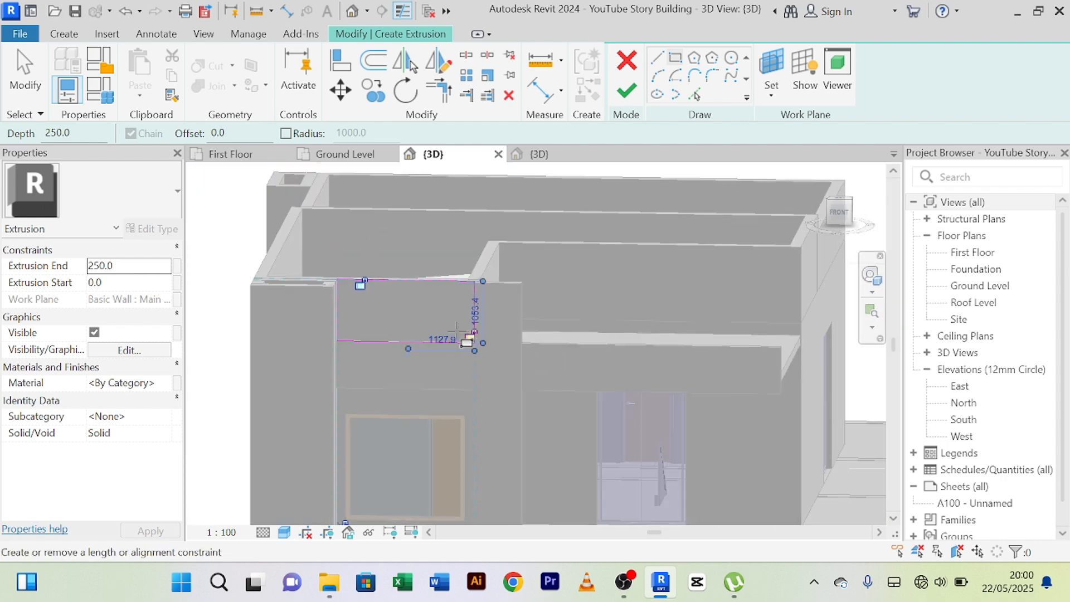
pyautogui.rightClick(446, 266)
pyautogui.click(480, 209)
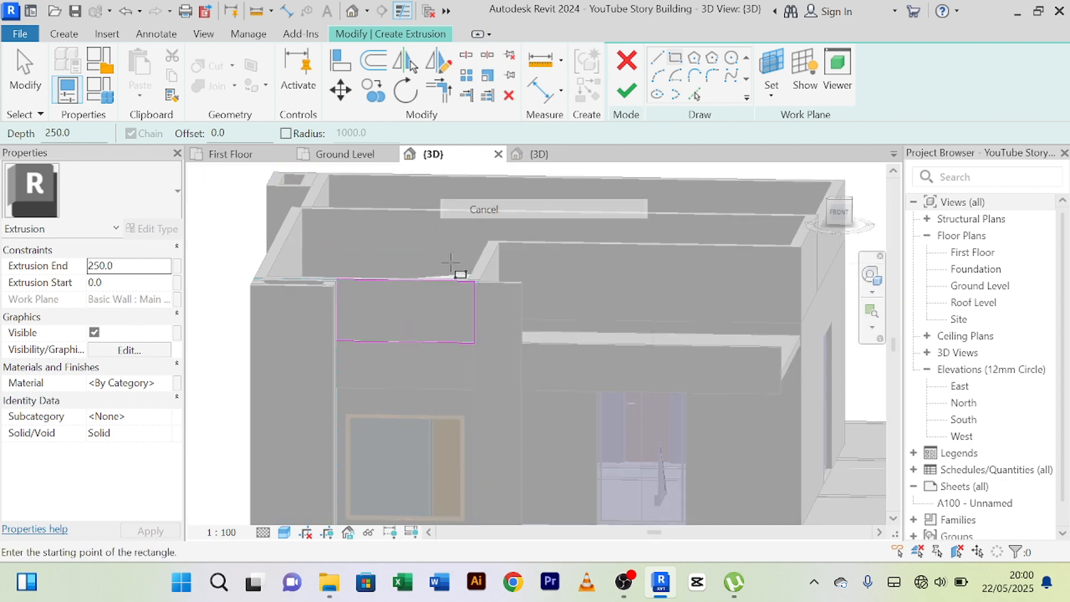
pyautogui.scroll(2, 446, 276)
pyautogui.rightClick(432, 276)
pyautogui.click(489, 210)
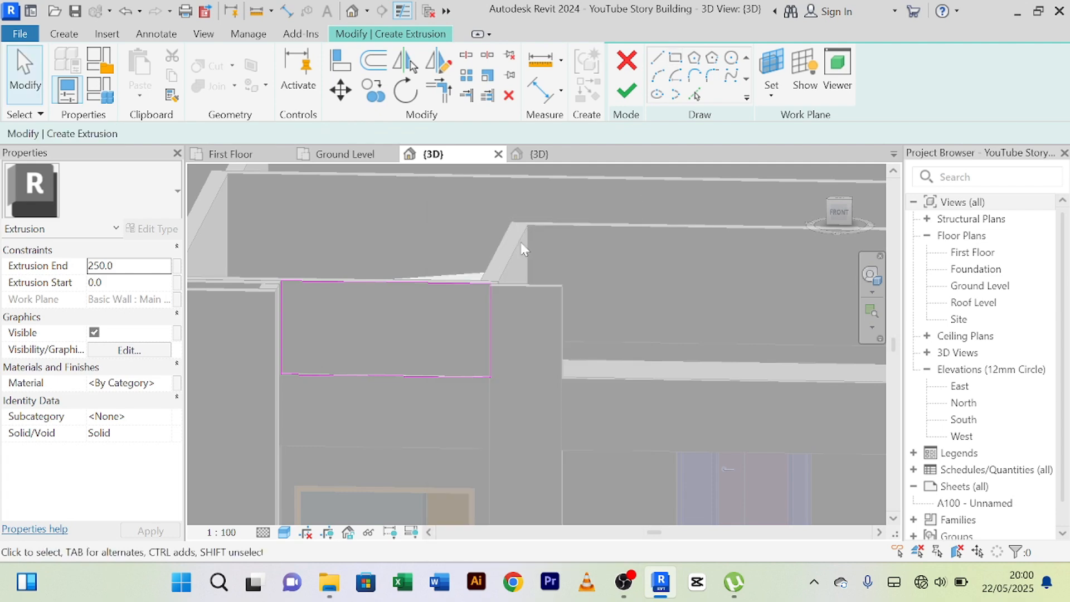
# Finish the sketch as a 250 mm deep extrusion and complete the in-place model.
pyautogui.scroll(2, 523, 249)
pyautogui.click(627, 100)
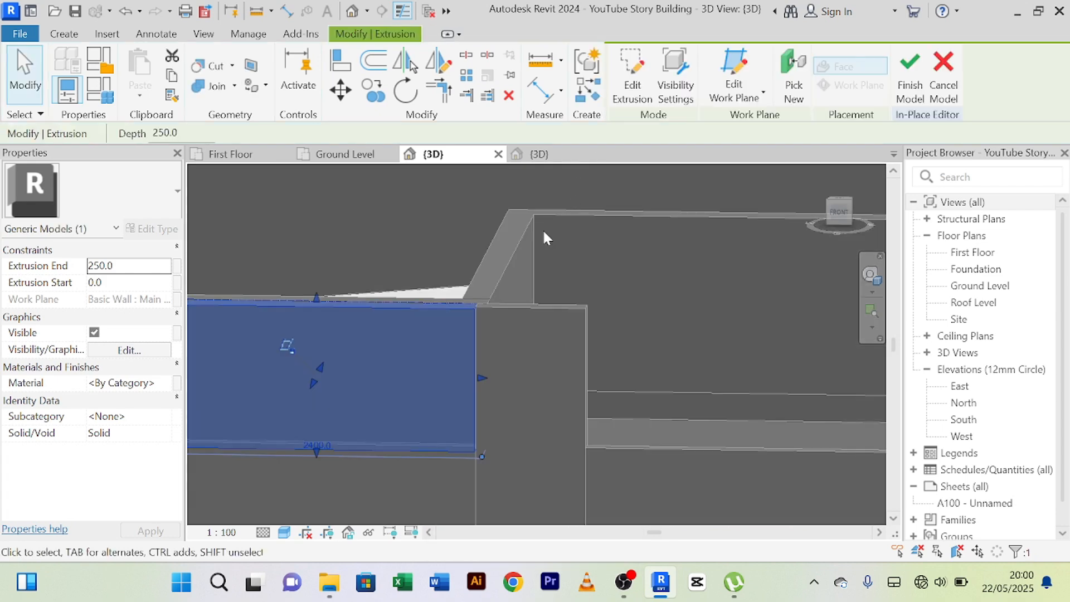
pyautogui.click(910, 84)
# Examine the new parapet block from above and the side, checking its junctions with the wall, vertical panel and fascia band.
pyautogui.moveTo(516, 346); pyautogui.dragTo(642, 395, button='middle')
pyautogui.scroll(-1, 541, 294)
pyautogui.scroll(2, 602, 335)
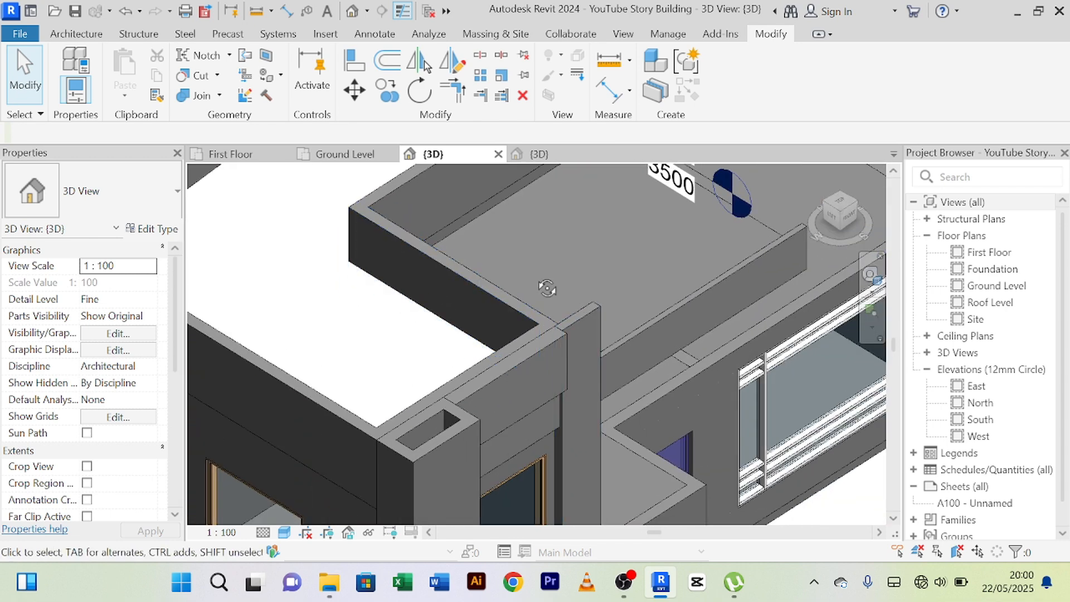
pyautogui.keyDown('shift'); pyautogui.moveTo(547, 287); pyautogui.dragTo(593, 290, button='middle'); pyautogui.keyUp('shift')
pyautogui.scroll(-1, 593, 289)
pyautogui.moveTo(661, 329); pyautogui.dragTo(597, 339, button='middle')
pyautogui.scroll(6, 517, 319)
pyautogui.scroll(2, 597, 338)
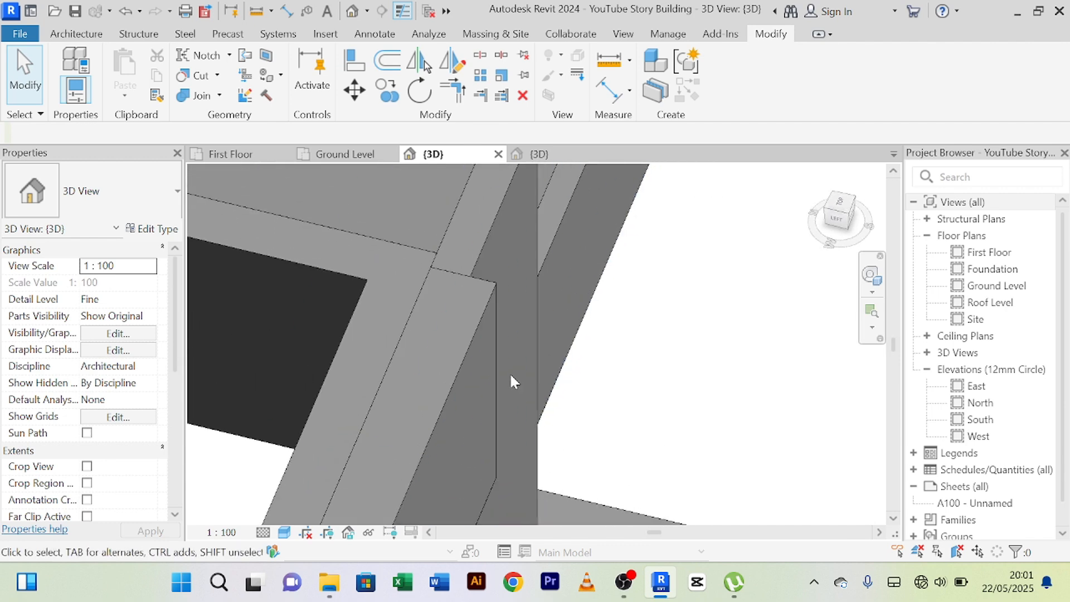
pyautogui.scroll(-1, 509, 372)
pyautogui.moveTo(519, 383); pyautogui.dragTo(540, 335, button='middle')
pyautogui.scroll(-3, 539, 336)
pyautogui.keyDown('shift'); pyautogui.moveTo(615, 366); pyautogui.dragTo(604, 269, button='middle'); pyautogui.keyUp('shift')
pyautogui.scroll(-2, 605, 269)
# Examine the front facade in the Realistic visual style and return the 3D view to Shaded.
pyautogui.click(285, 533)
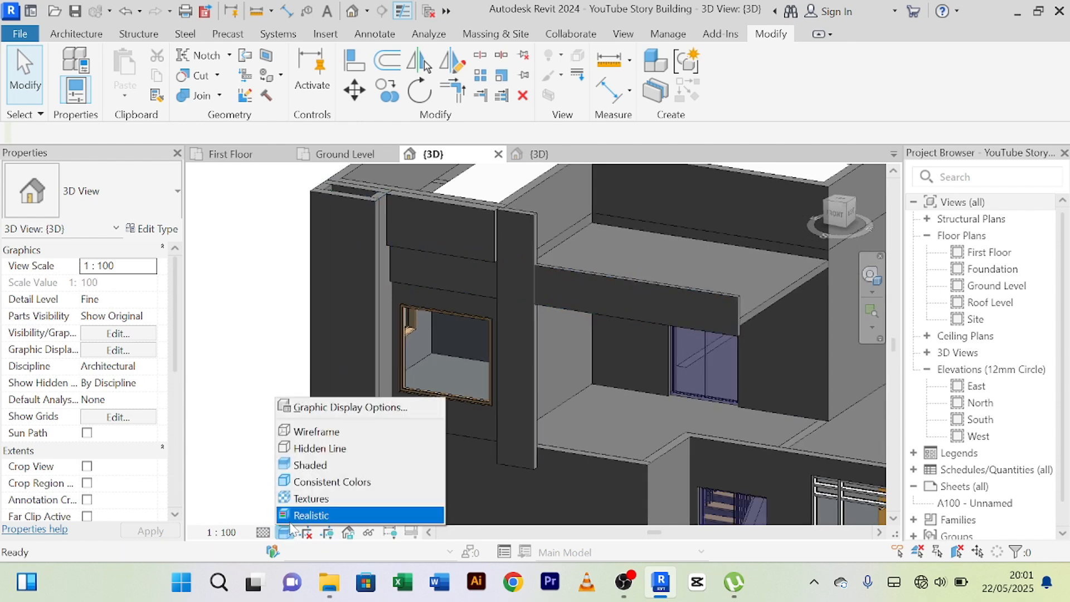
pyautogui.click(311, 515)
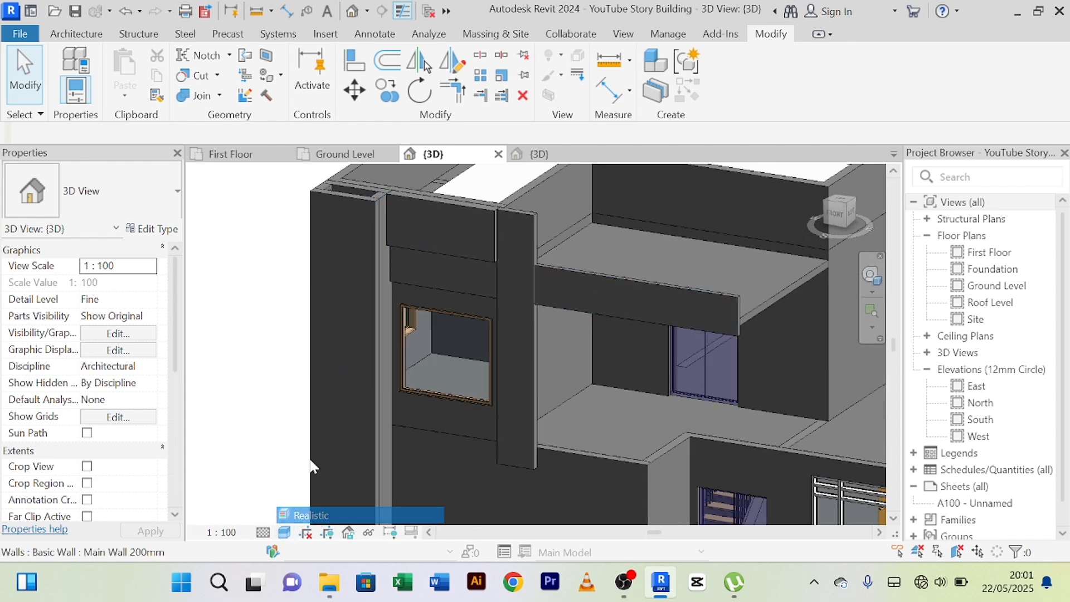
pyautogui.scroll(-5, 313, 350)
pyautogui.moveTo(312, 350); pyautogui.dragTo(320, 333, button='middle')
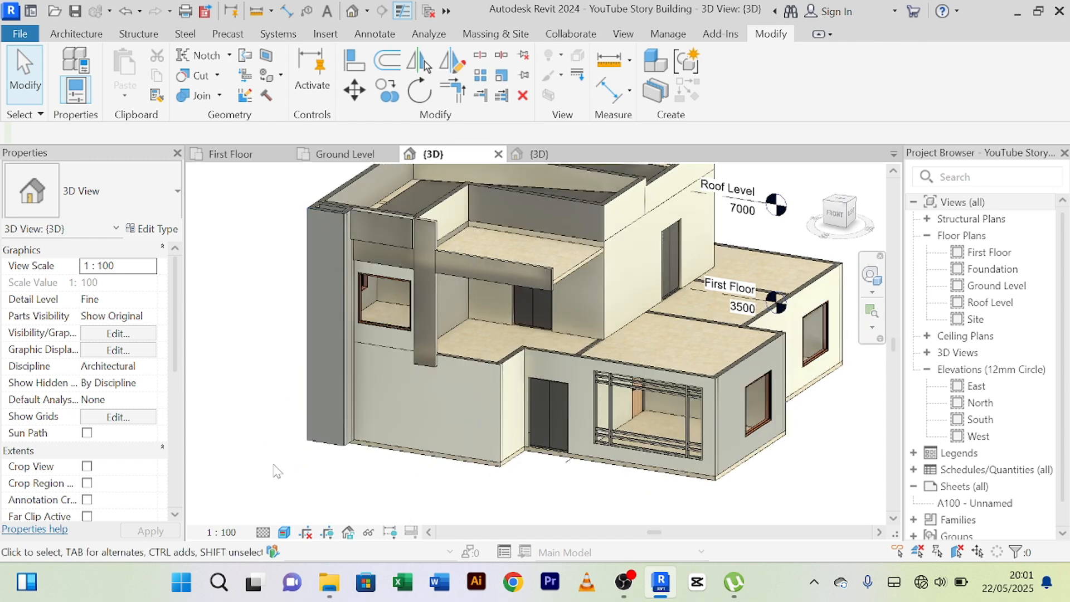
pyautogui.keyDown('shift'); pyautogui.moveTo(277, 471); pyautogui.dragTo(301, 461, button='middle'); pyautogui.keyUp('shift')
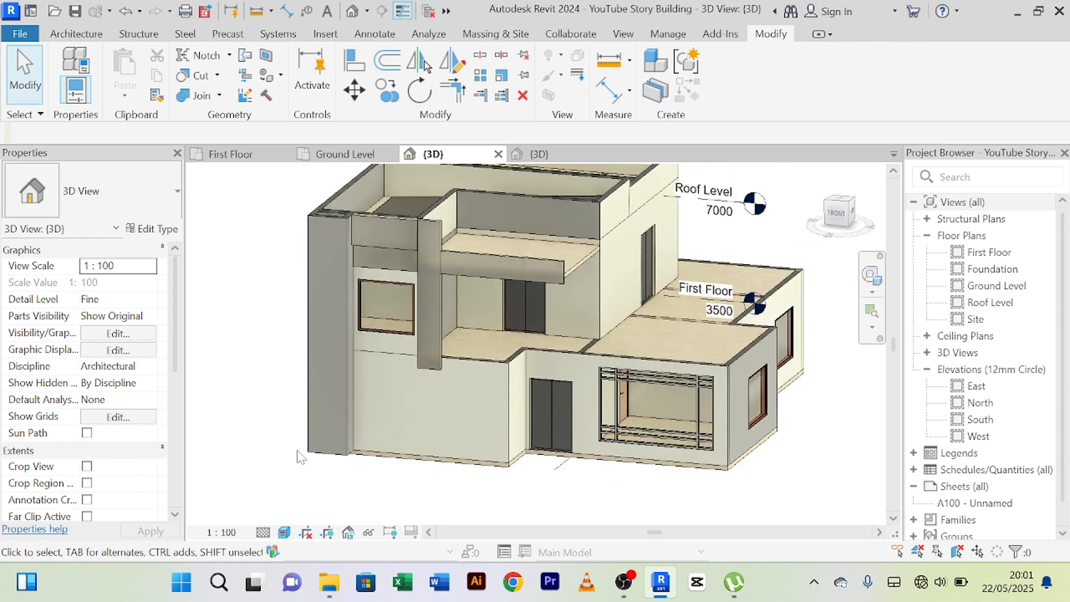
pyautogui.scroll(4, 330, 393)
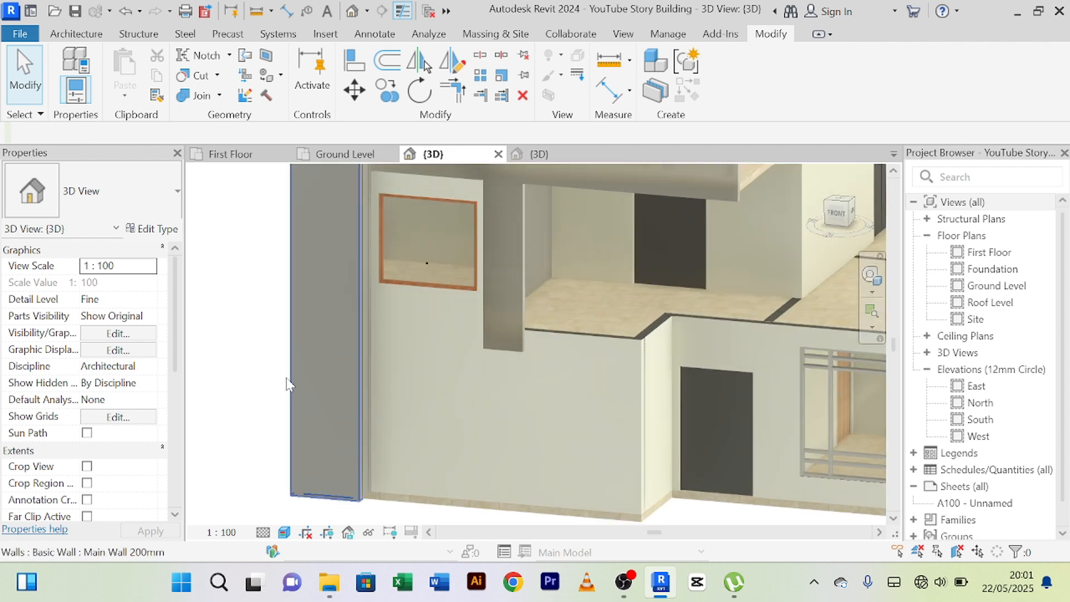
pyautogui.moveTo(286, 382); pyautogui.dragTo(363, 402, button='middle')
pyautogui.scroll(-2, 274, 452)
pyautogui.scroll(-2, 310, 433)
pyautogui.scroll(3, 357, 413)
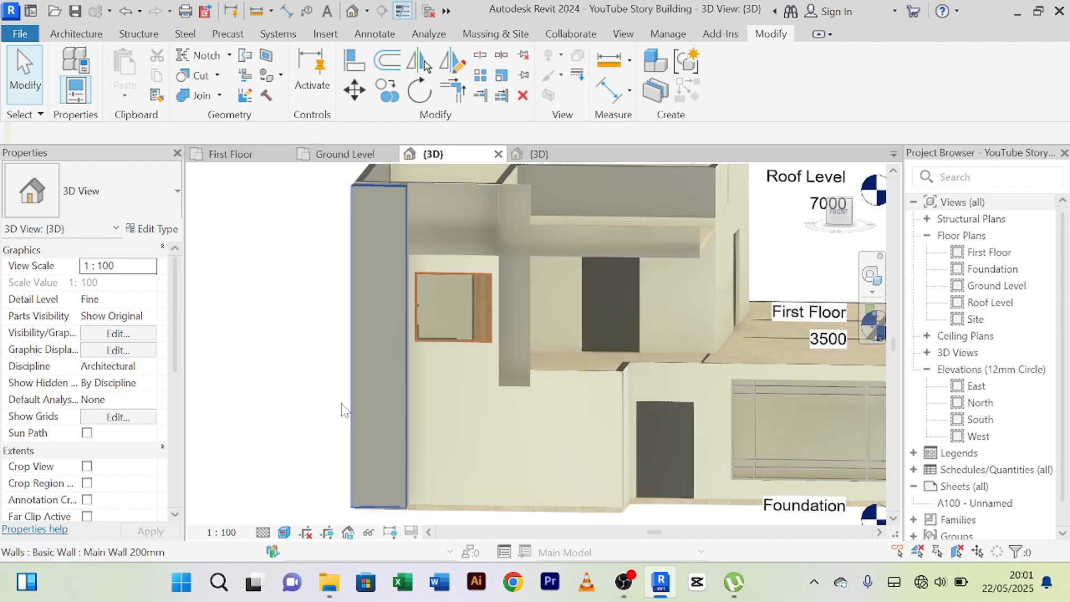
pyautogui.scroll(-3, 346, 421)
pyautogui.scroll(2, 335, 414)
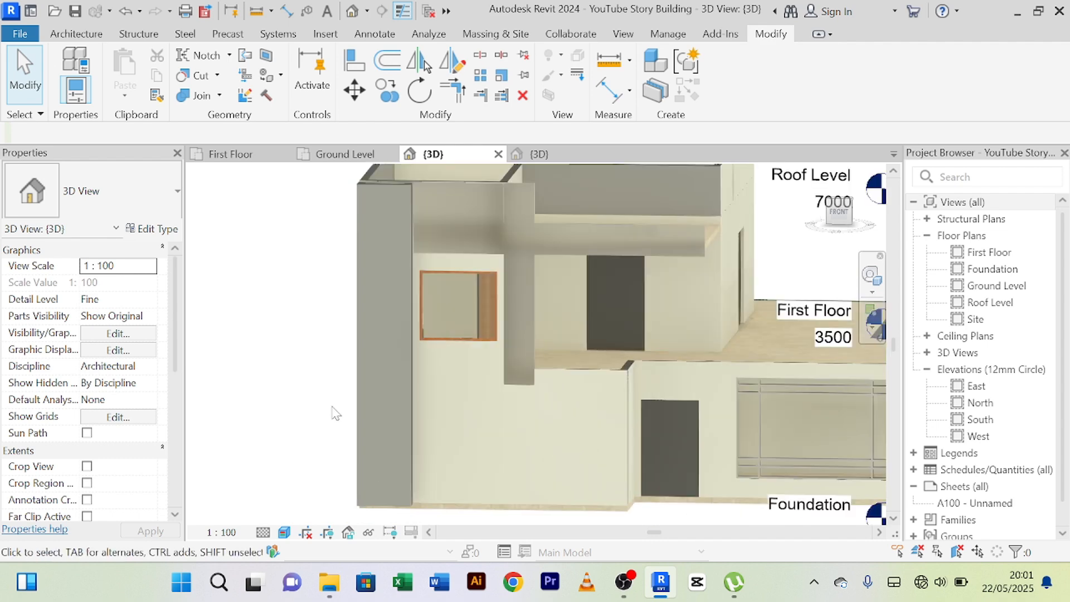
pyautogui.click(285, 532)
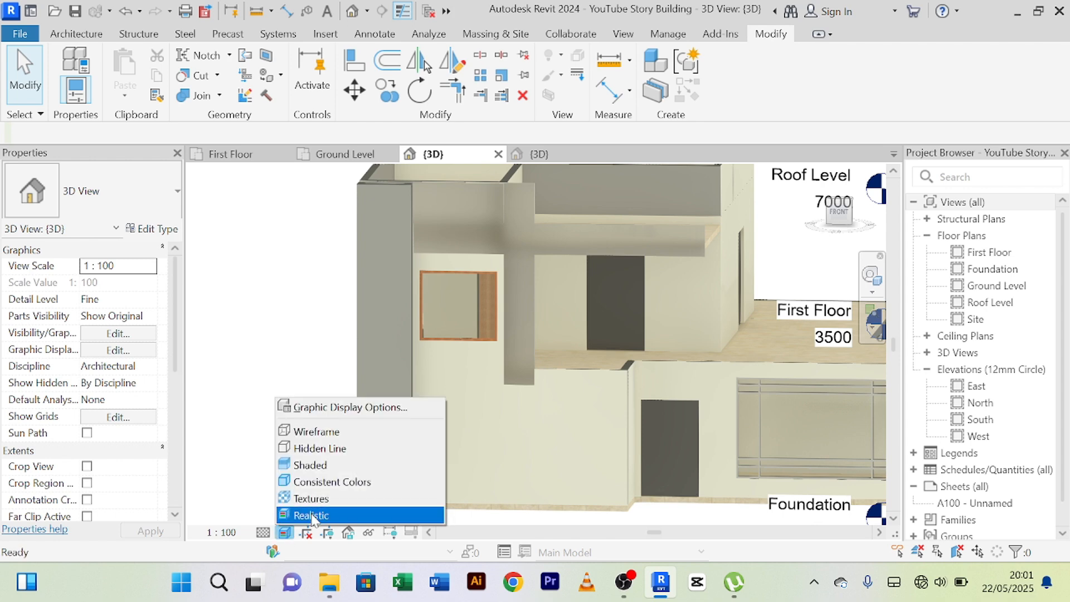
pyautogui.click(311, 466)
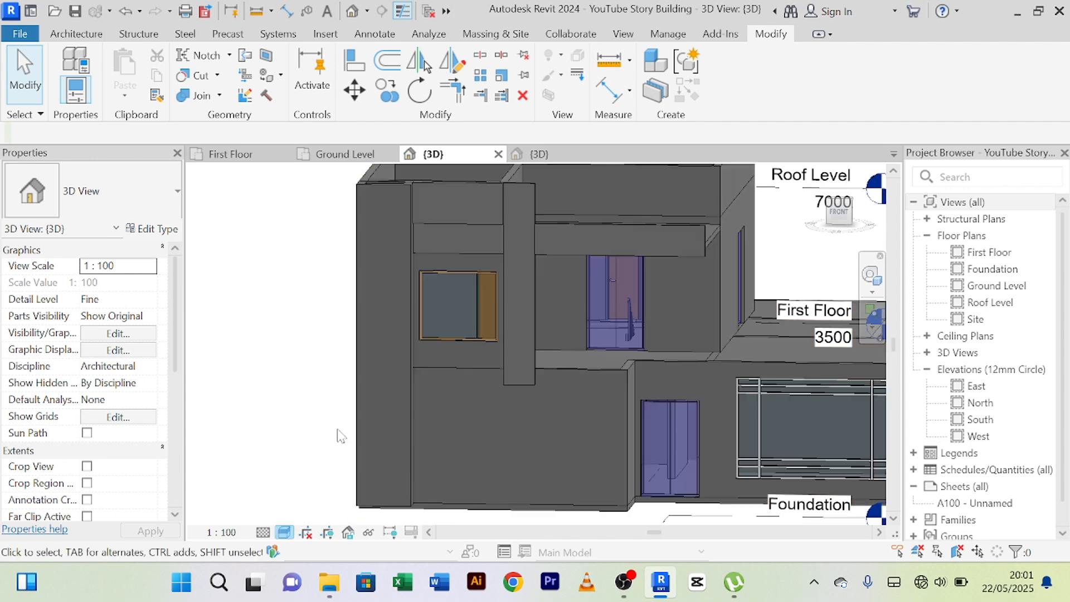
# Duplicate the type of the tall narrow front wall at the building's corner as Duct Wall 200mm.
pyautogui.click(383, 189)
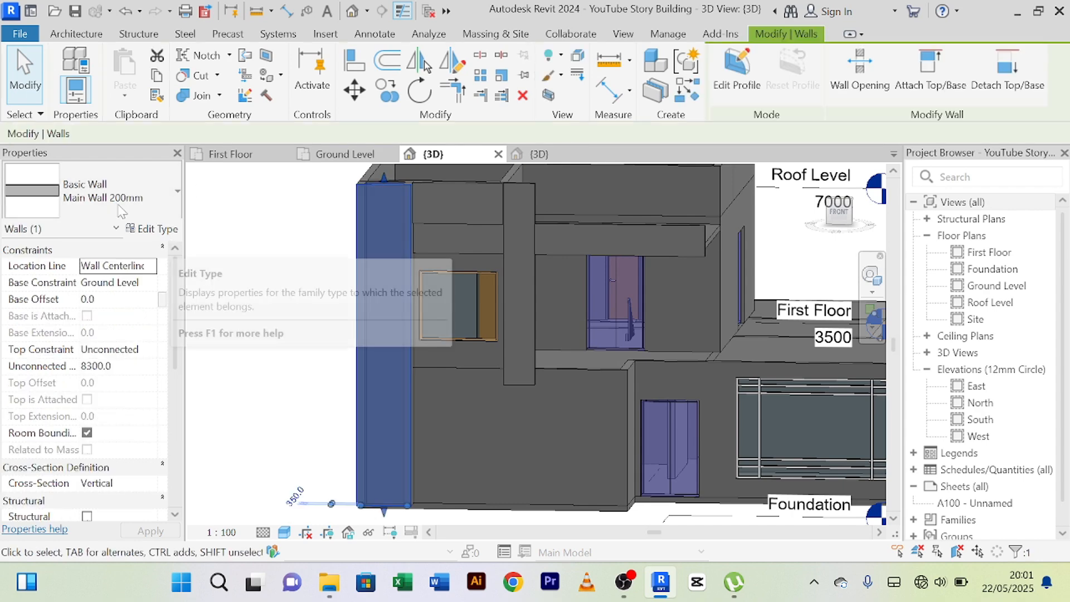
pyautogui.click(150, 230)
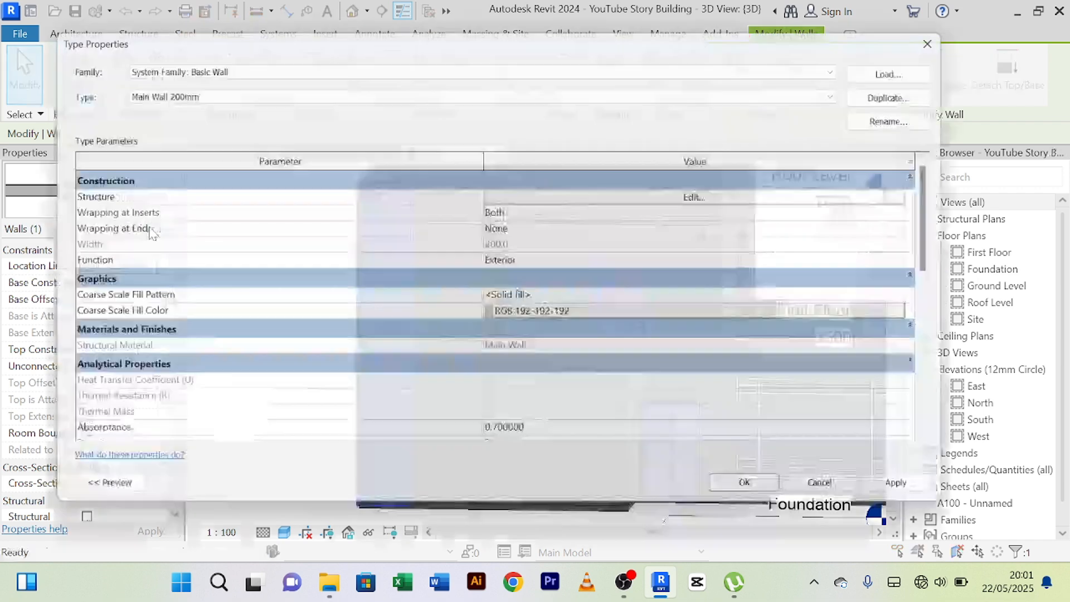
pyautogui.click(915, 89)
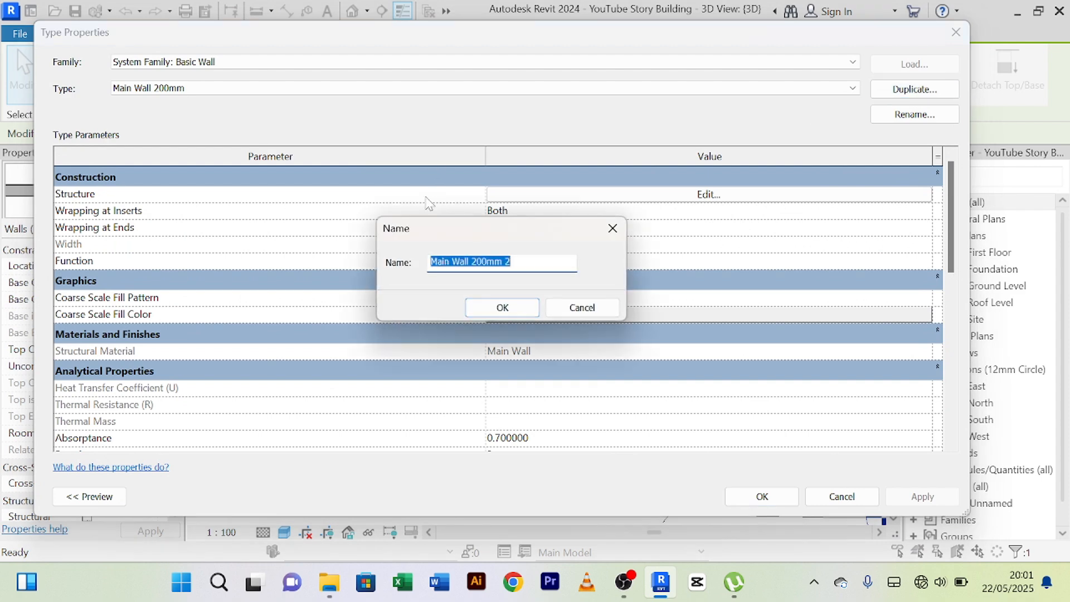
pyautogui.click(518, 262)
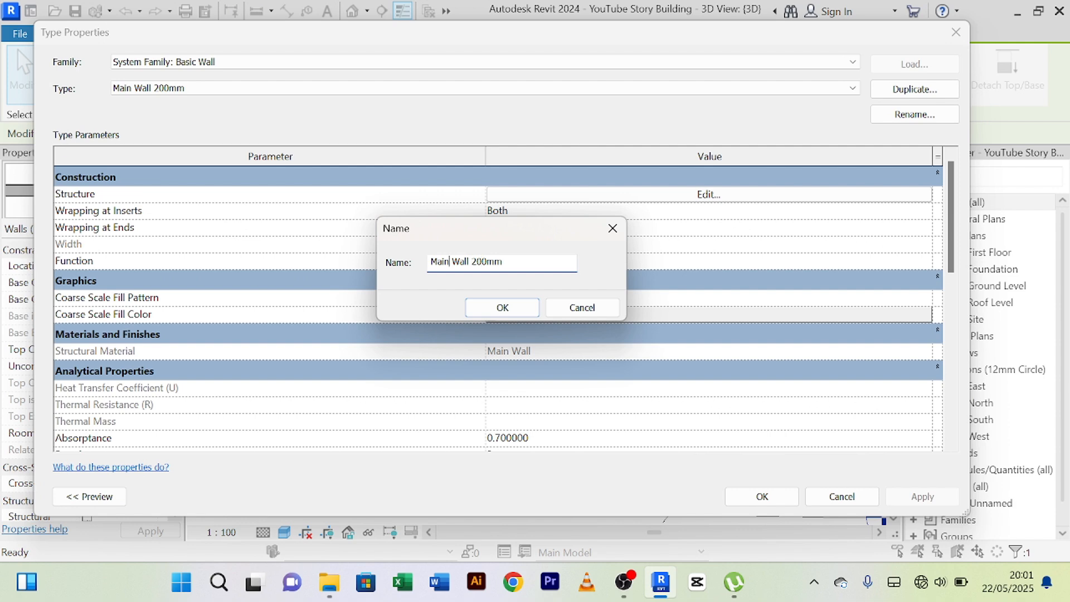
pyautogui.press('BackSpace')
pyautogui.press('BackSpace')
pyautogui.press('BackSpace')
pyautogui.press('BackSpace')
pyautogui.press('BackSpace')
pyautogui.write('Duct')
pyautogui.click(502, 307)
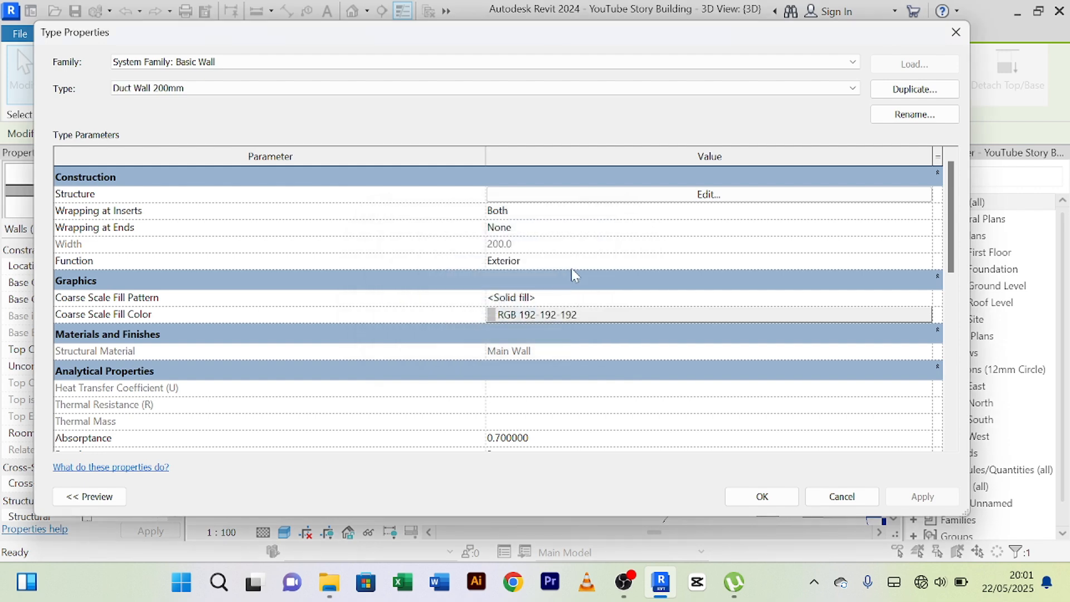
# Create a new material named Duct Stones for the Finish 1 exterior layer in the Duct Wall 200mm structure.
pyautogui.click(718, 199)
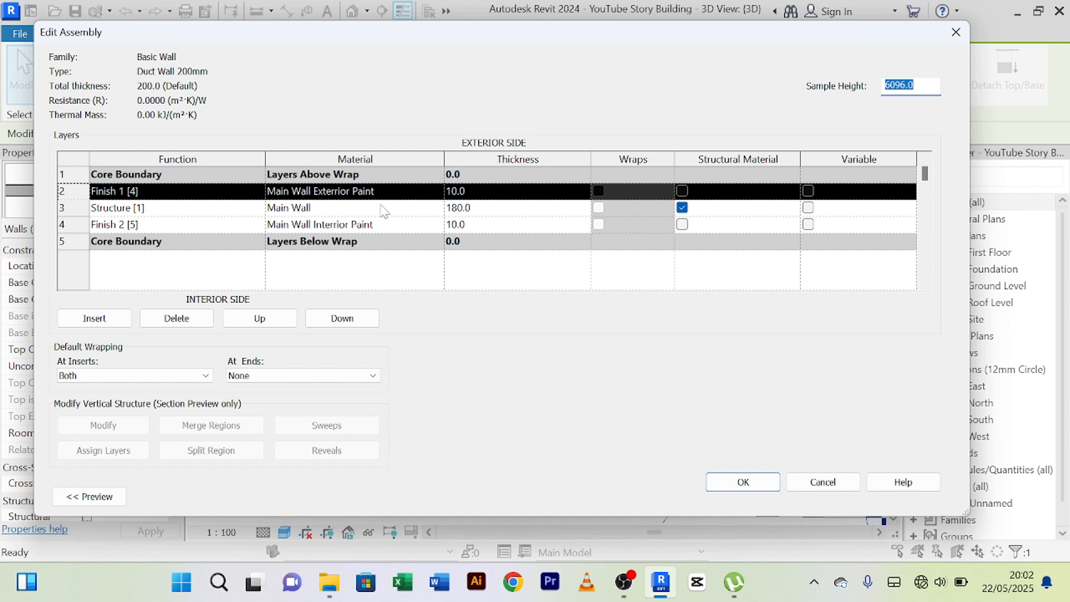
pyautogui.click(438, 193)
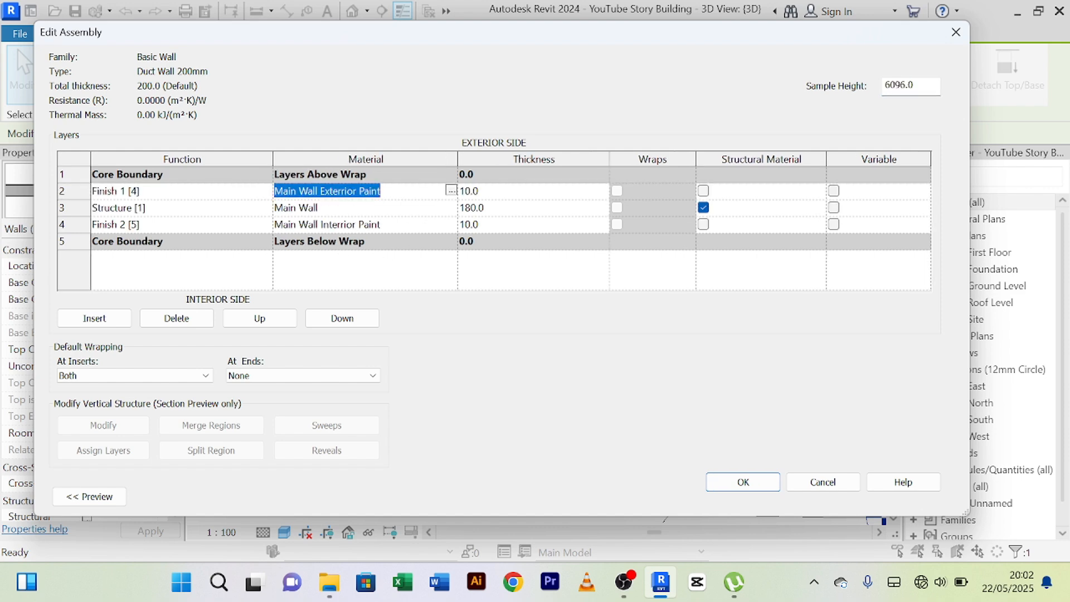
pyautogui.click(451, 191)
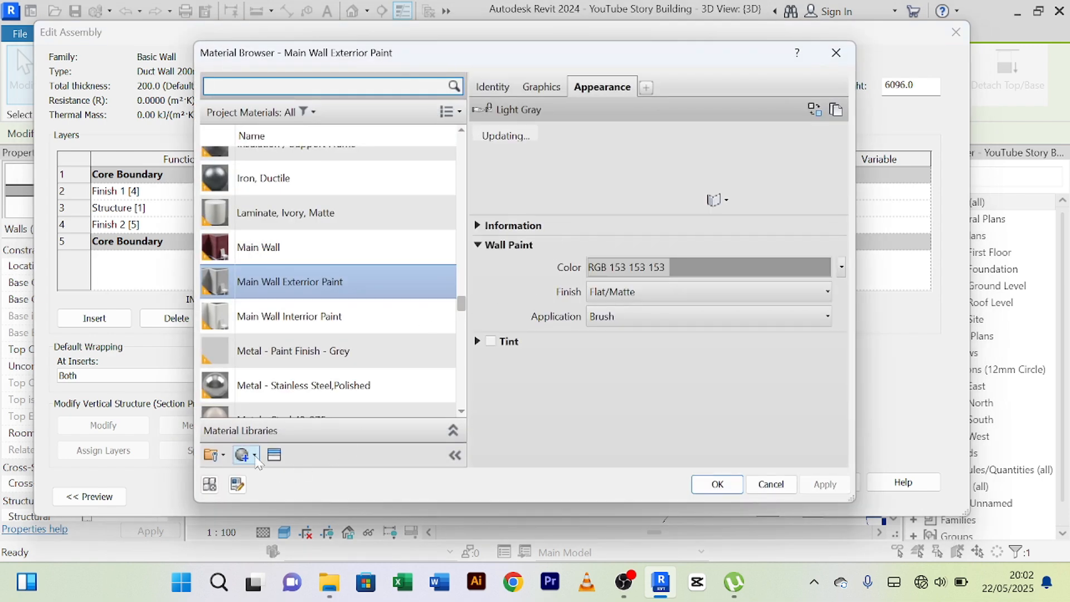
pyautogui.click(256, 458)
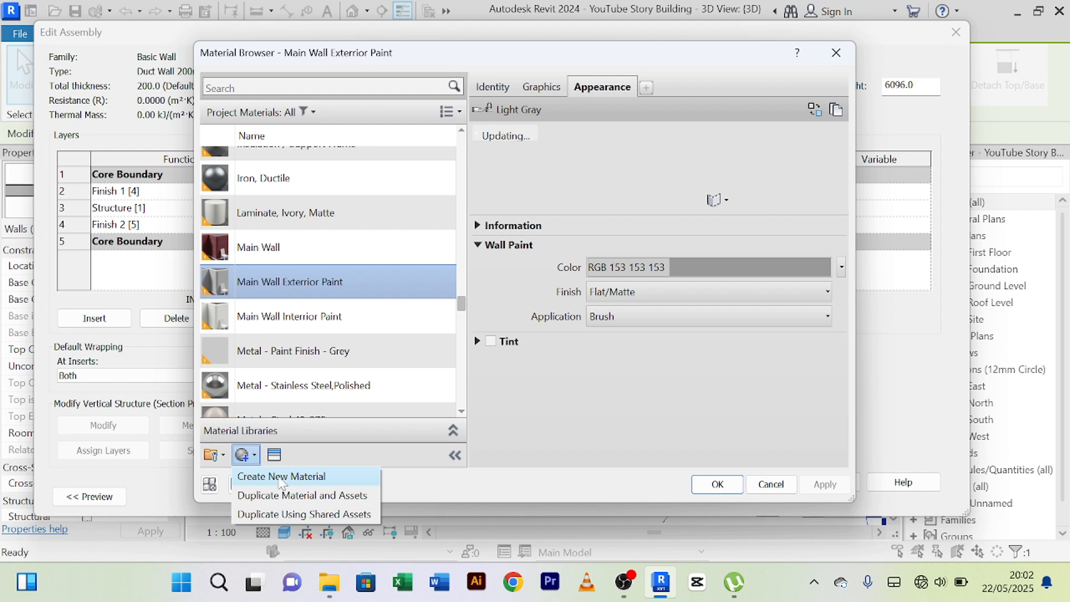
pyautogui.click(280, 478)
pyautogui.rightClick(301, 285)
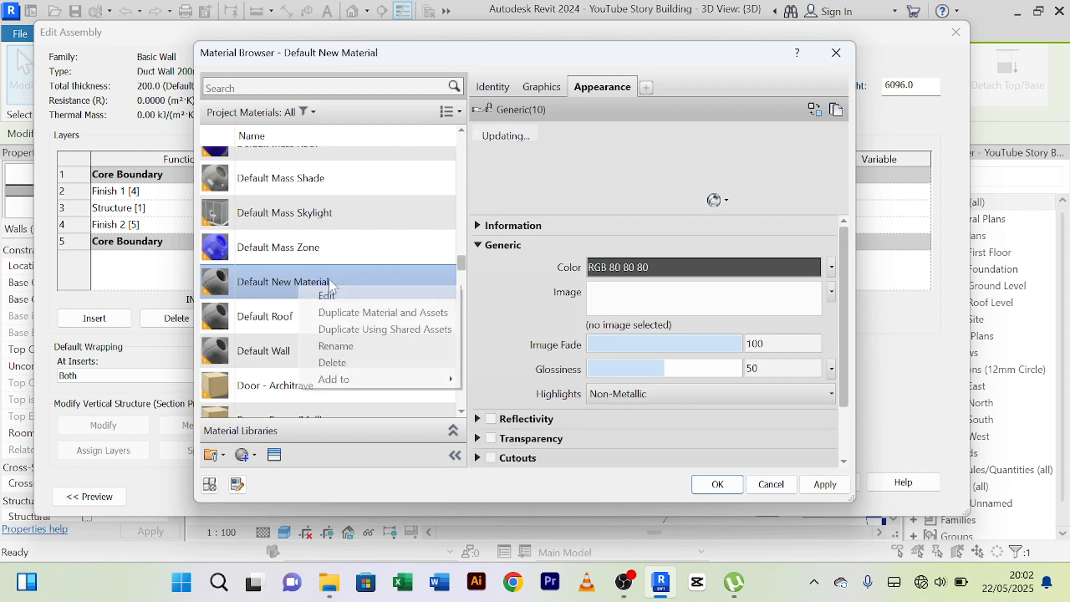
pyautogui.click(367, 347)
pyautogui.write('Duct')
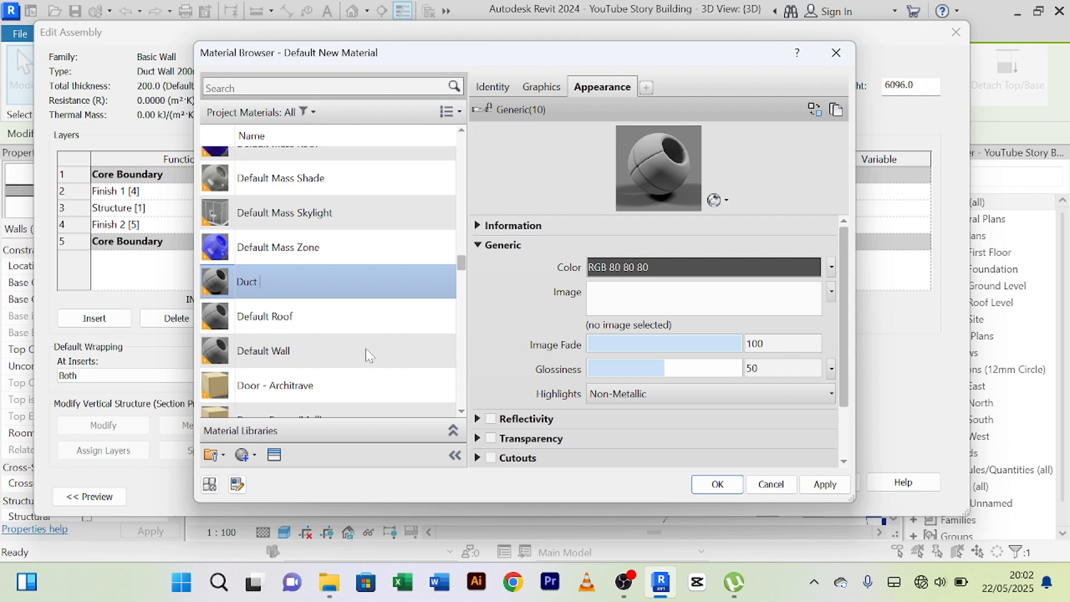
pyautogui.write(' Stones')
# Search the replacement appearance assets for stone and show the Appearance Library's Masonry: Stone category.
pyautogui.click(814, 110)
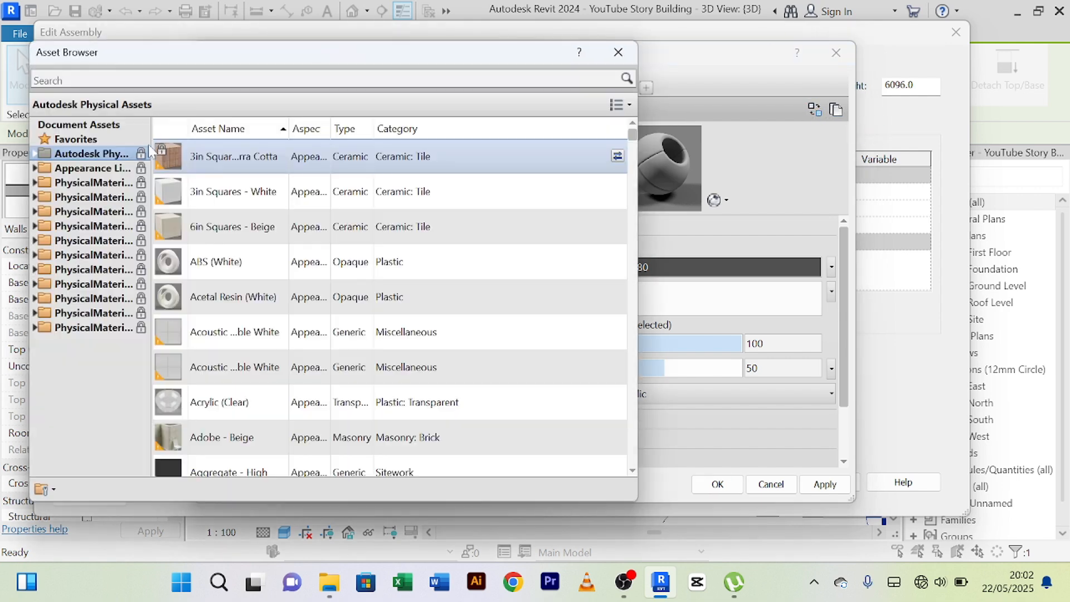
pyautogui.click(333, 79)
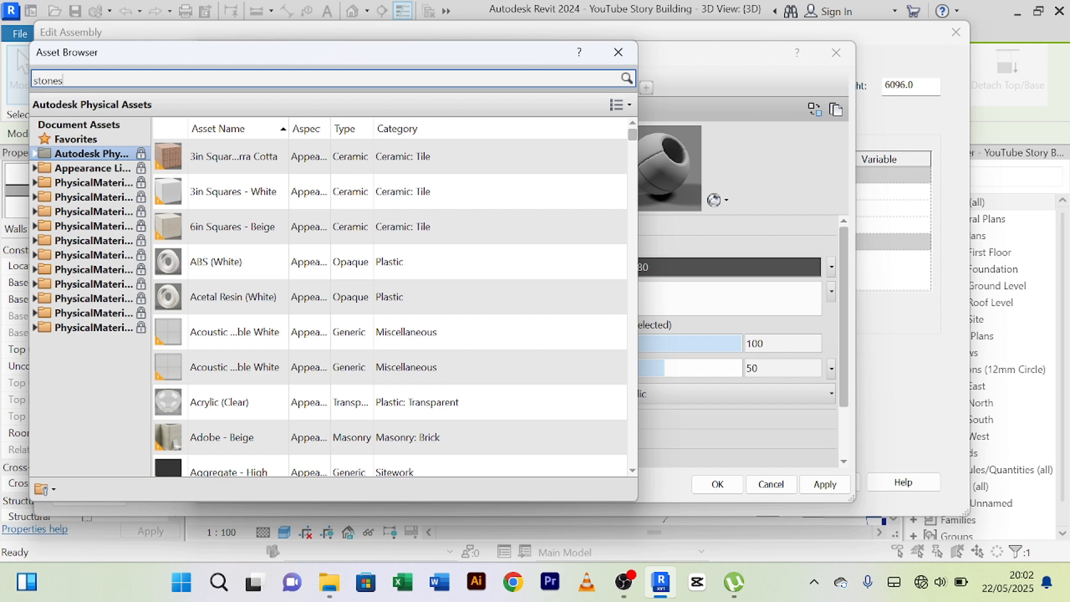
pyautogui.write('stones')
pyautogui.press('Return')
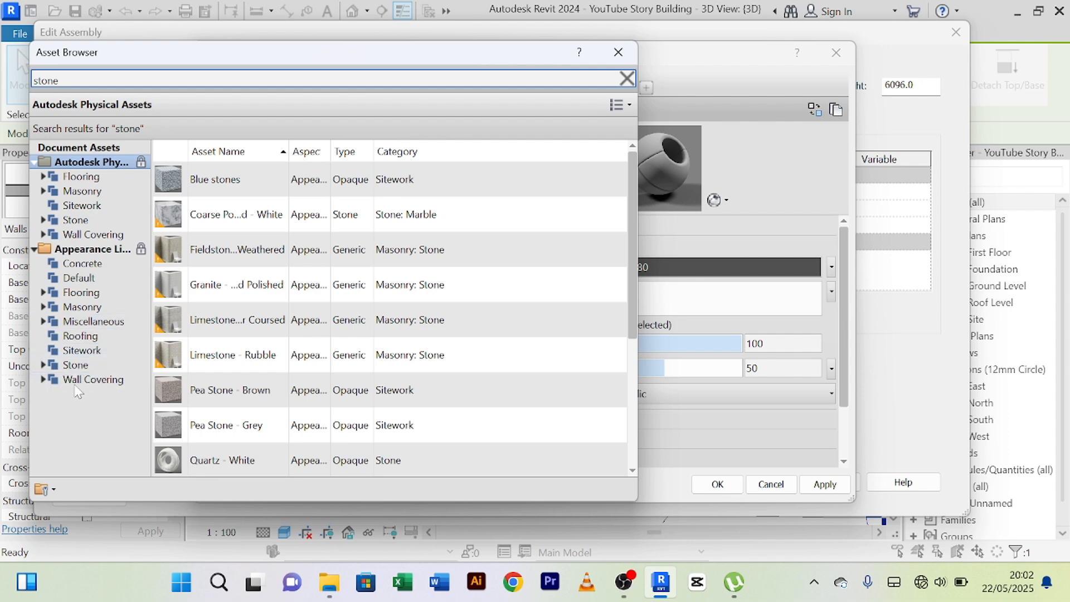
pyautogui.click(42, 307)
pyautogui.click(83, 322)
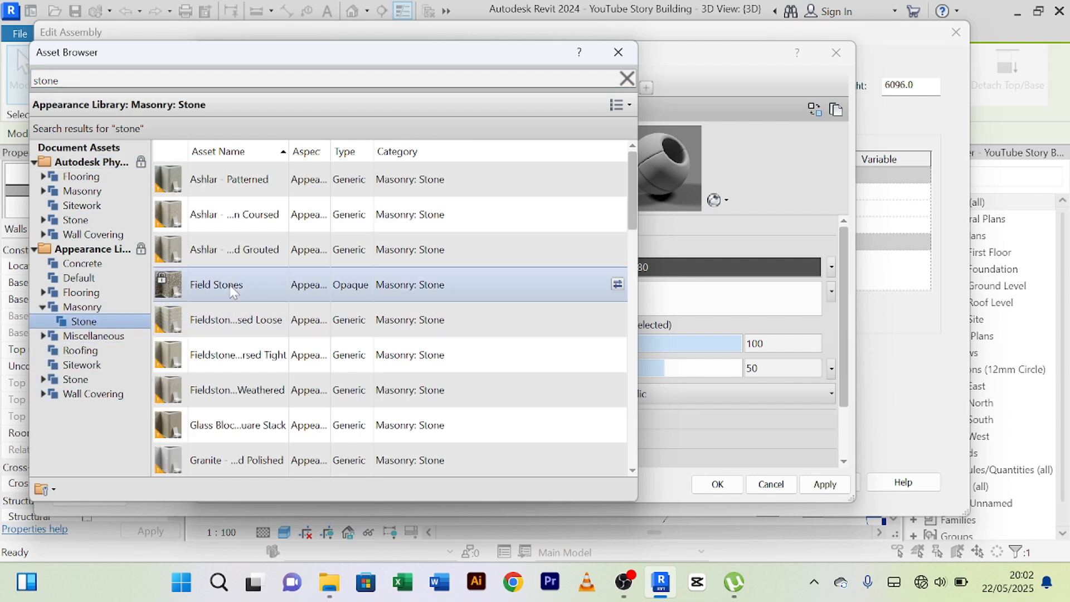
# Try the Field Stones appearance on the Duct Stones material and uncover its preview.
pyautogui.click(618, 285)
pyautogui.moveTo(511, 58); pyautogui.dragTo(484, 45)
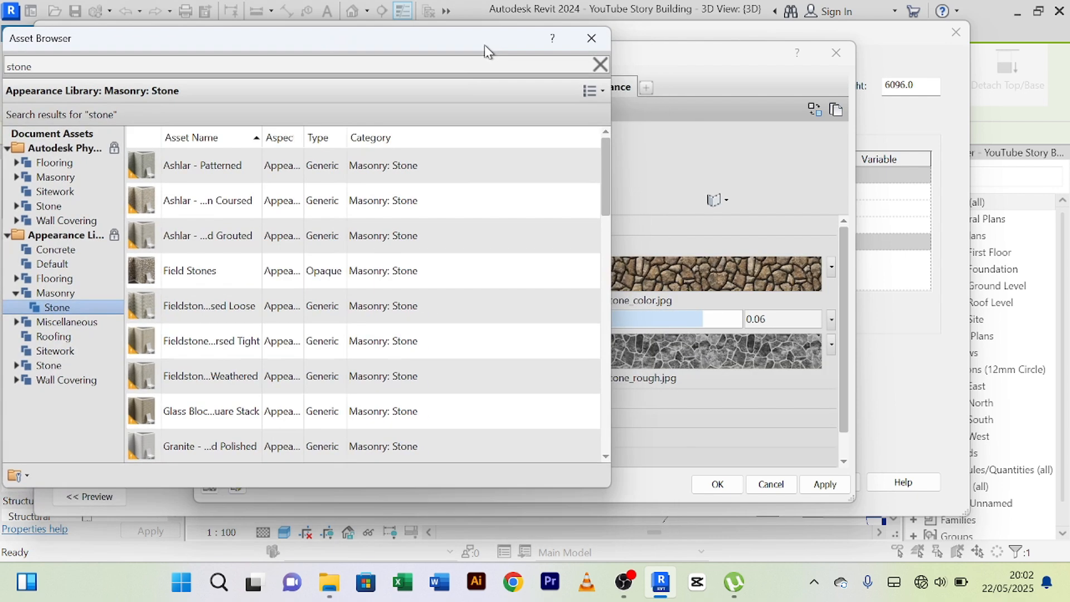
pyautogui.click(590, 165)
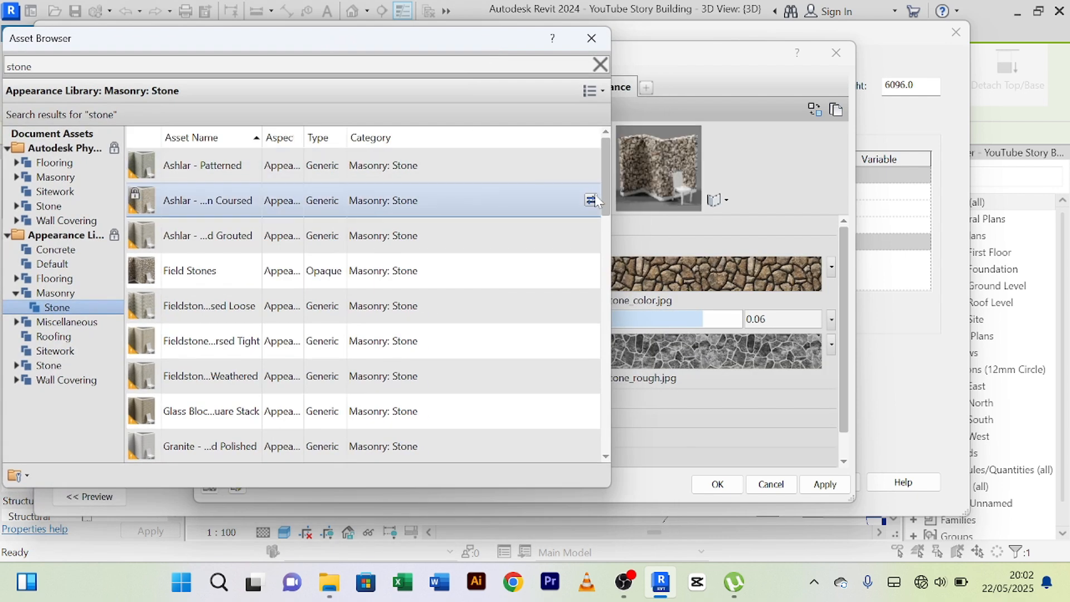
# Replace the Duct Stones appearance with the Ashlar - Random Broken Coursed asset and apply the change.
pyautogui.click(591, 200)
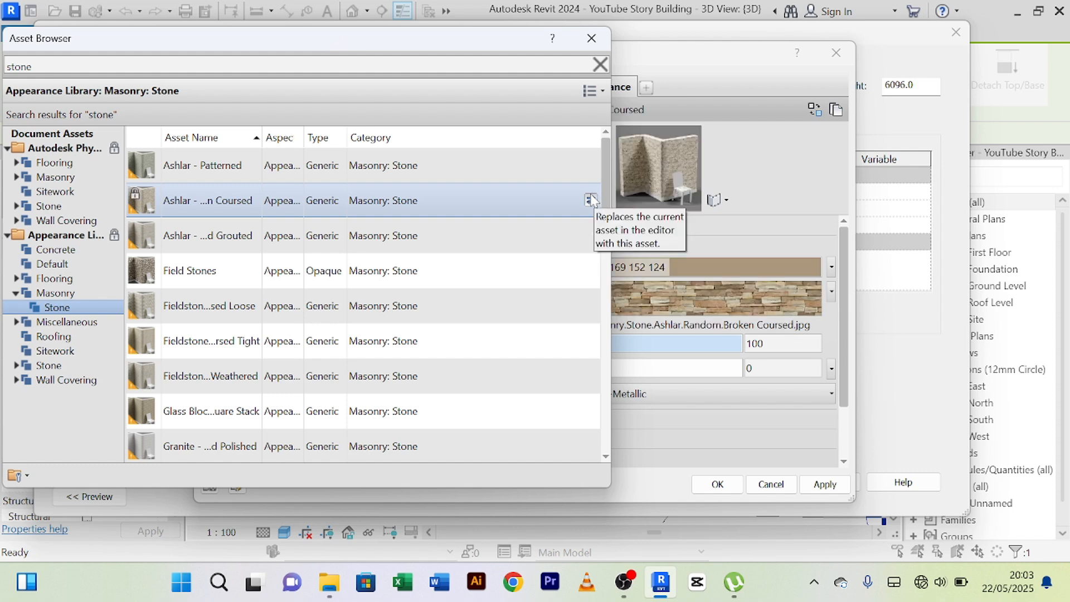
pyautogui.click(606, 44)
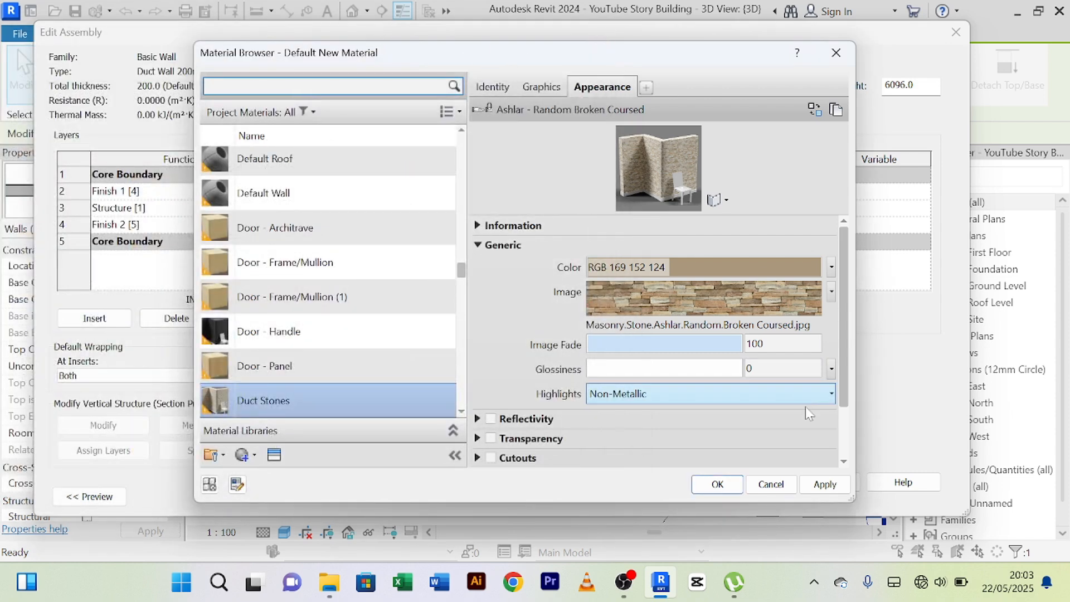
pyautogui.click(819, 486)
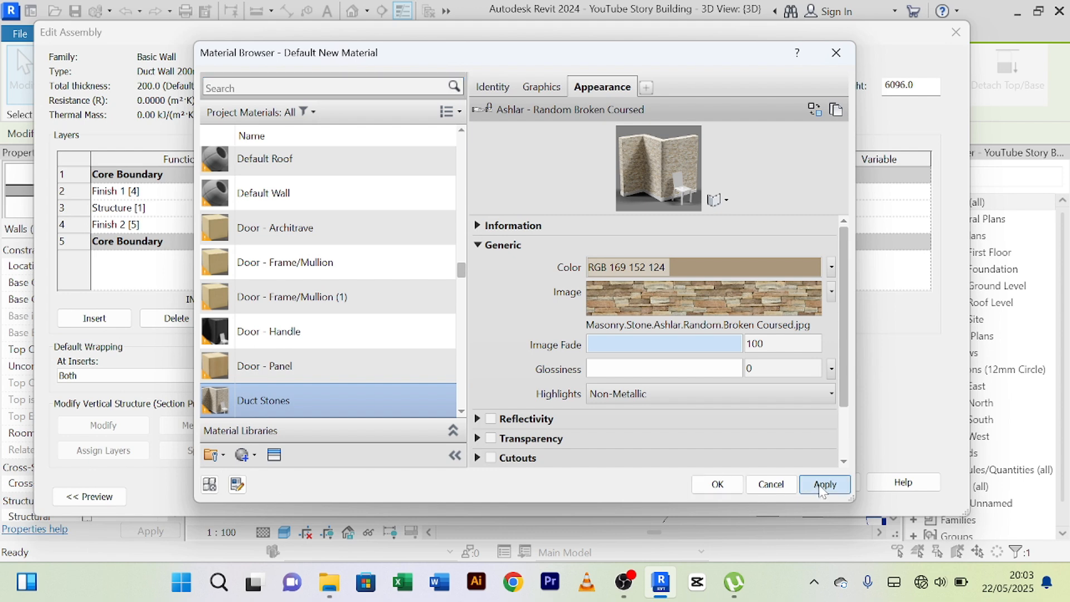
# Open the graphics settings of the Duct Stones material.
pyautogui.click(539, 87)
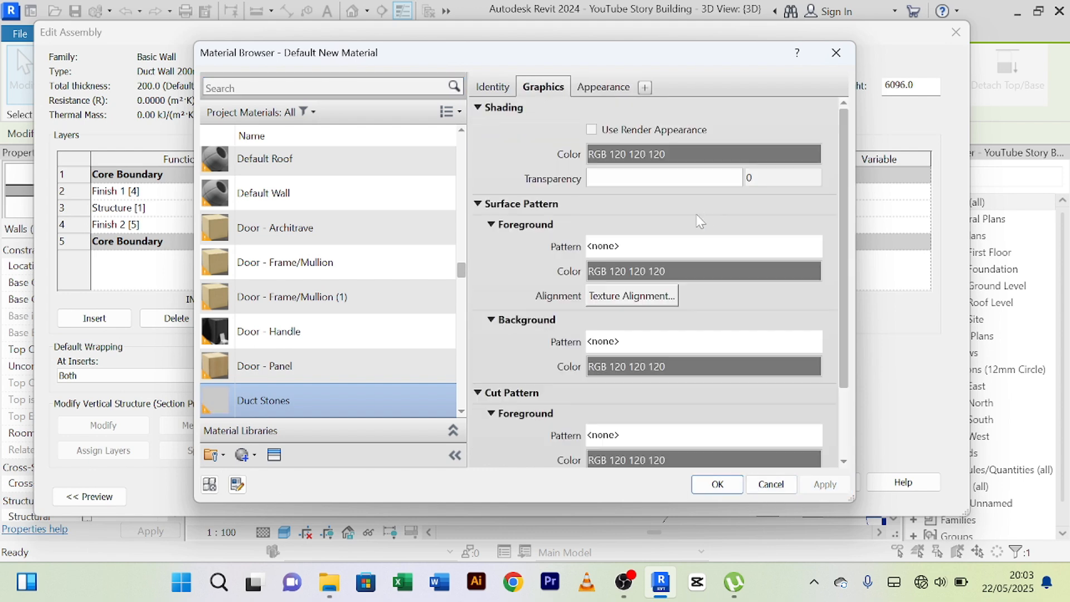
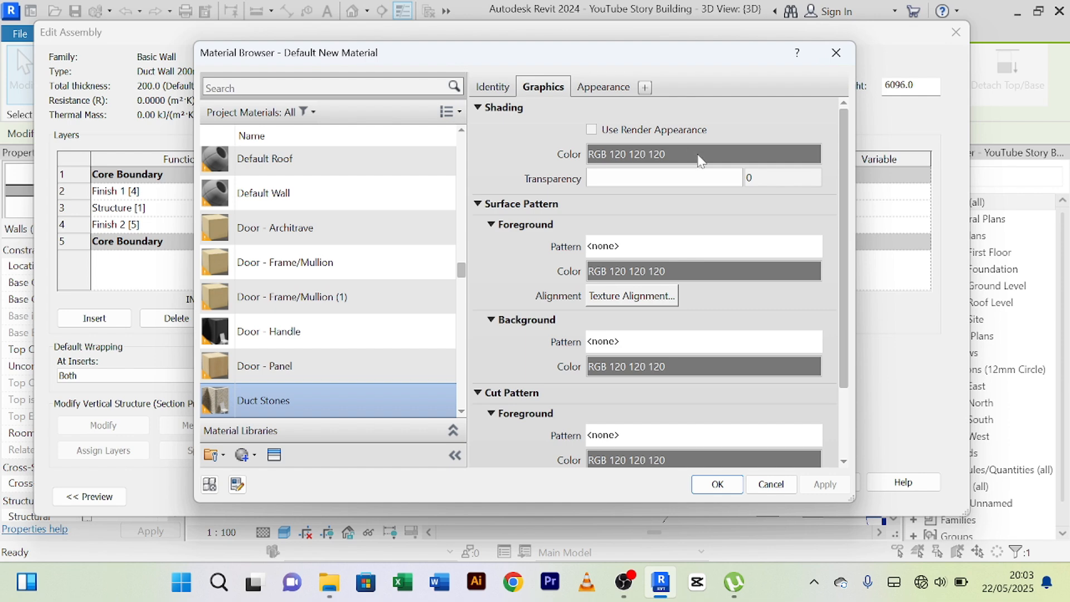
# Set the Duct Stones material's shading color to brown RGB 123 100 47 and accept the material changes.
pyautogui.click(698, 157)
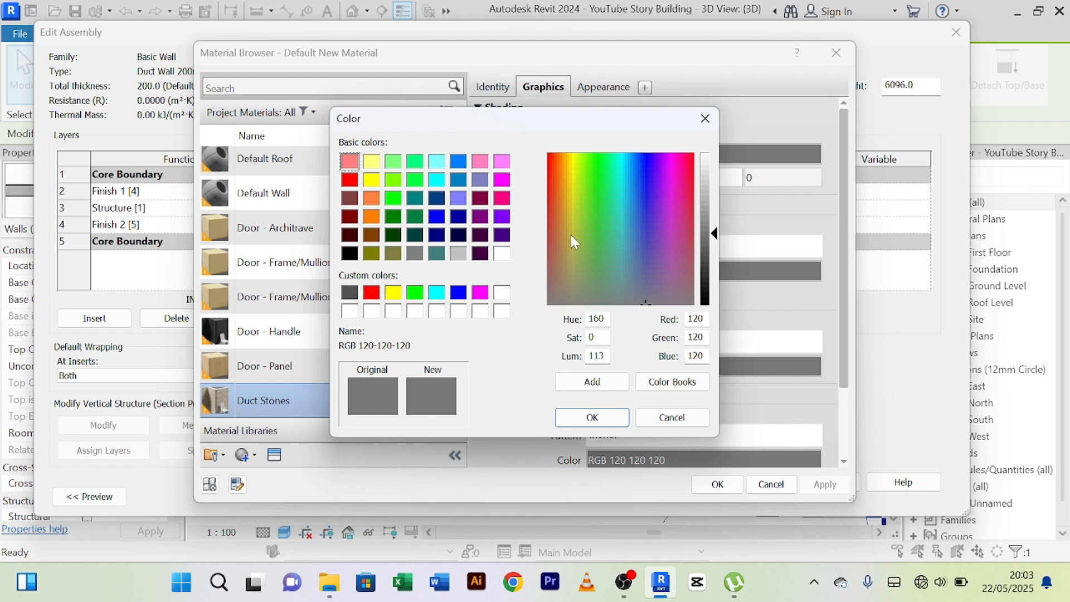
pyautogui.click(350, 198)
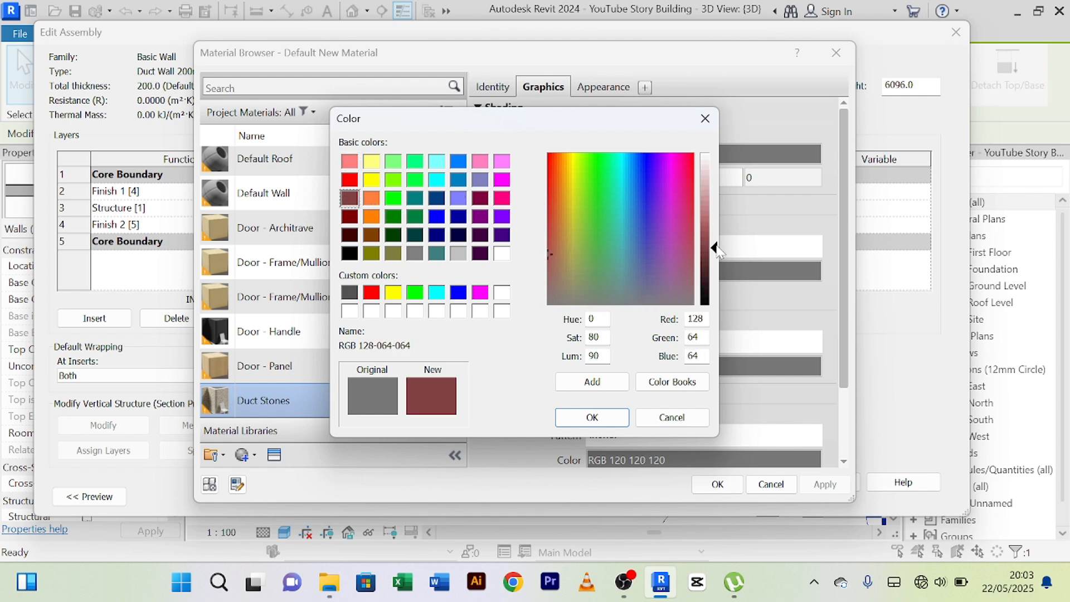
pyautogui.moveTo(715, 247)
pyautogui.mouseDown()
pyautogui.moveTo(714, 263)
pyautogui.moveTo(713, 245)
pyautogui.mouseUp()
pyautogui.moveTo(553, 249); pyautogui.dragTo(564, 237)
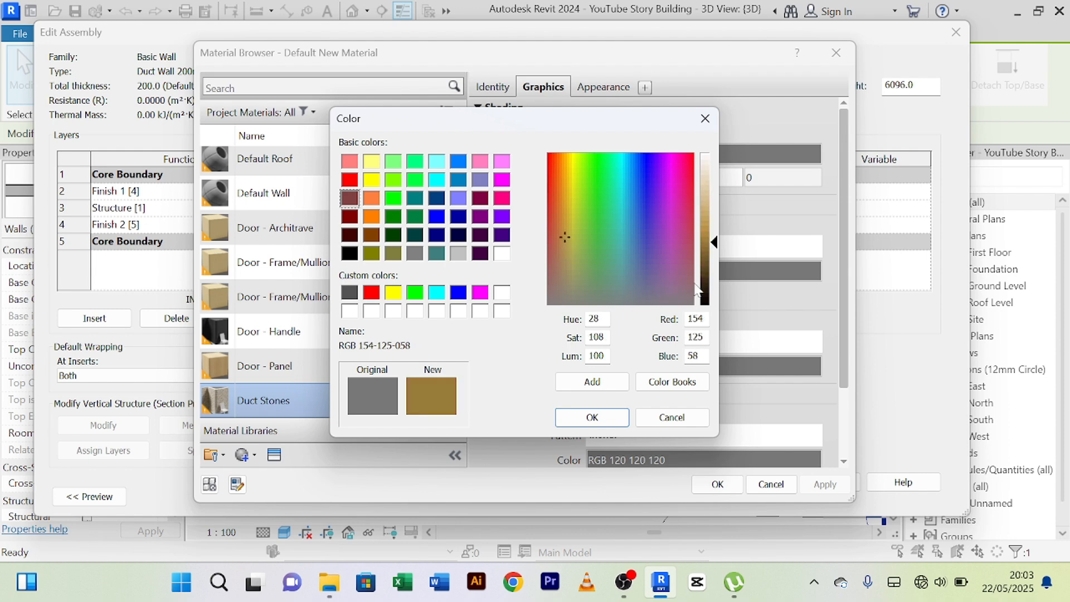
pyautogui.moveTo(718, 241); pyautogui.dragTo(715, 255)
pyautogui.click(589, 419)
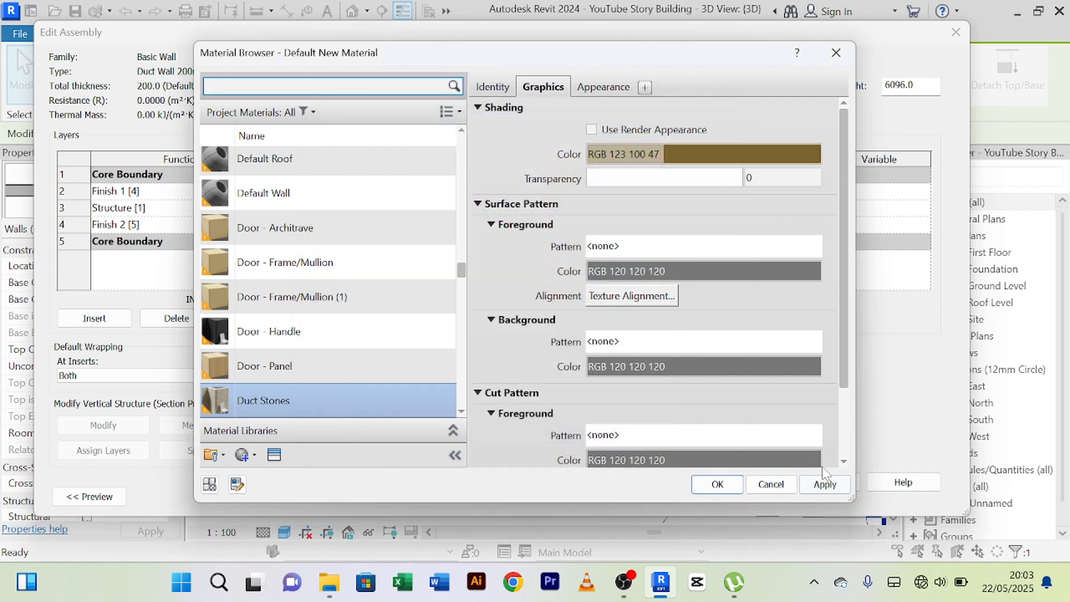
pyautogui.click(826, 486)
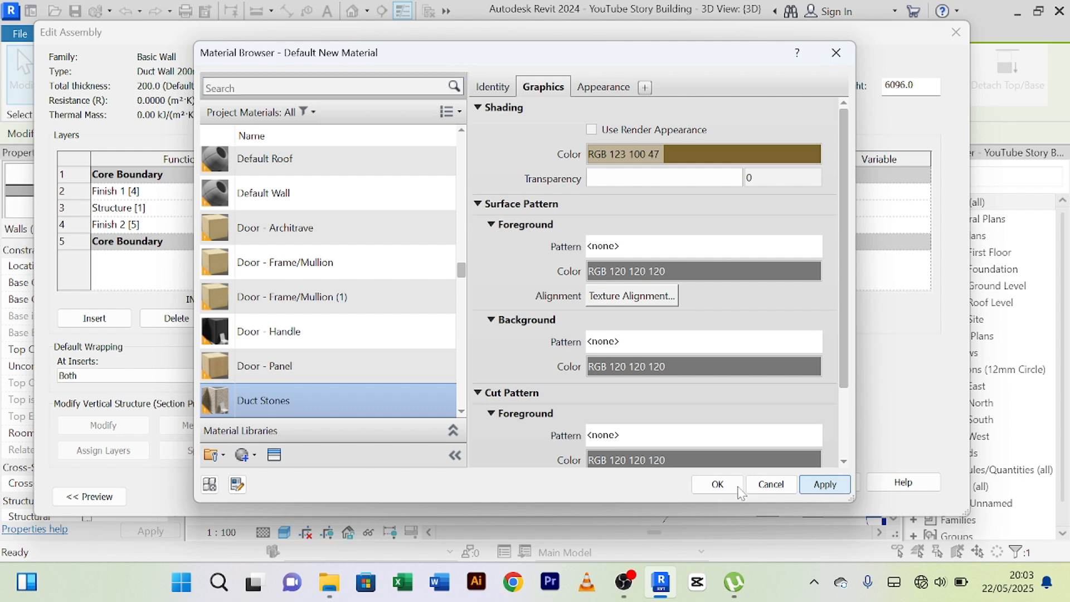
pyautogui.click(719, 485)
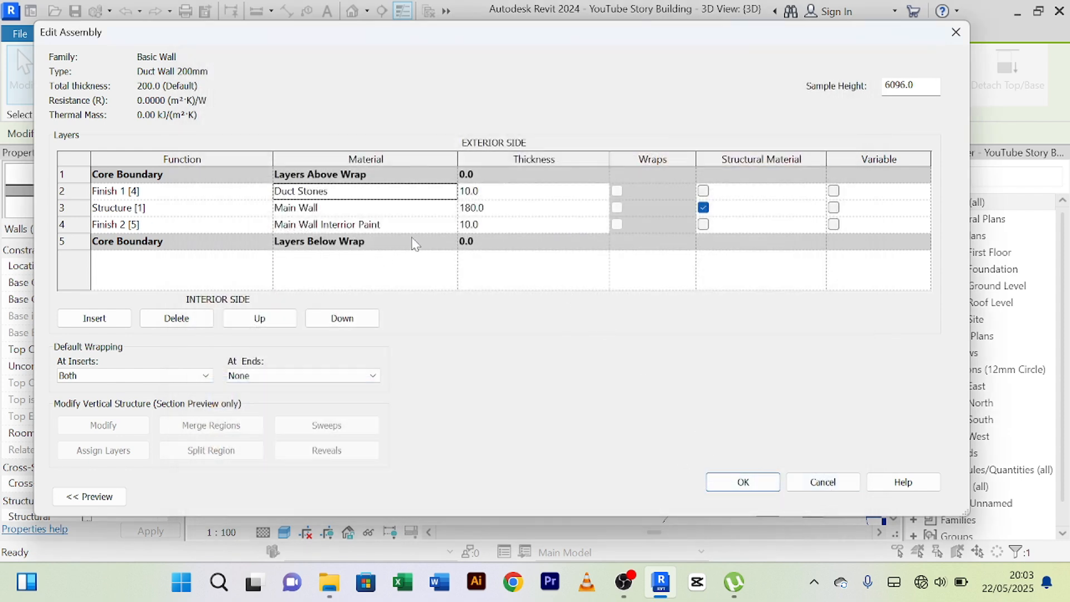
# Find the Duct Stones material and assign it to the Finish 2 [5] layer of the duct wall assembly.
pyautogui.click(455, 225)
pyautogui.click(454, 225)
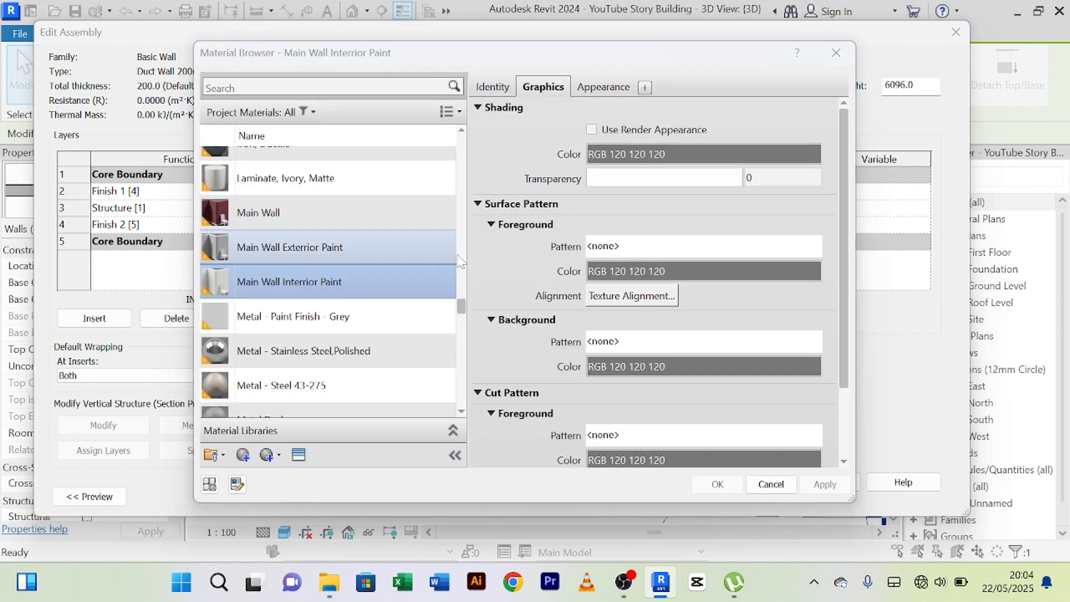
pyautogui.click(329, 252)
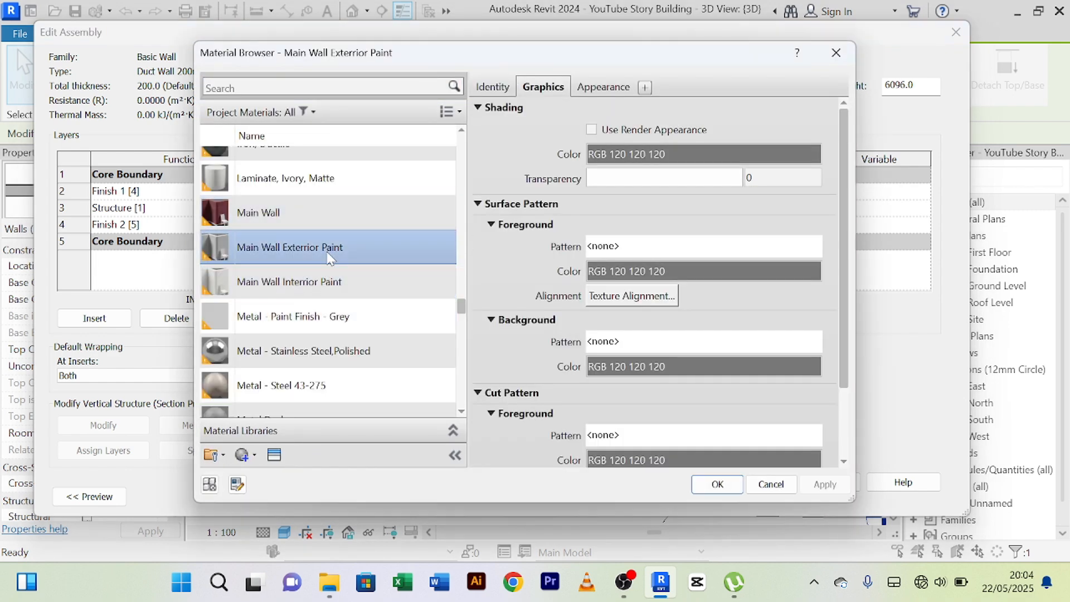
pyautogui.press('d')
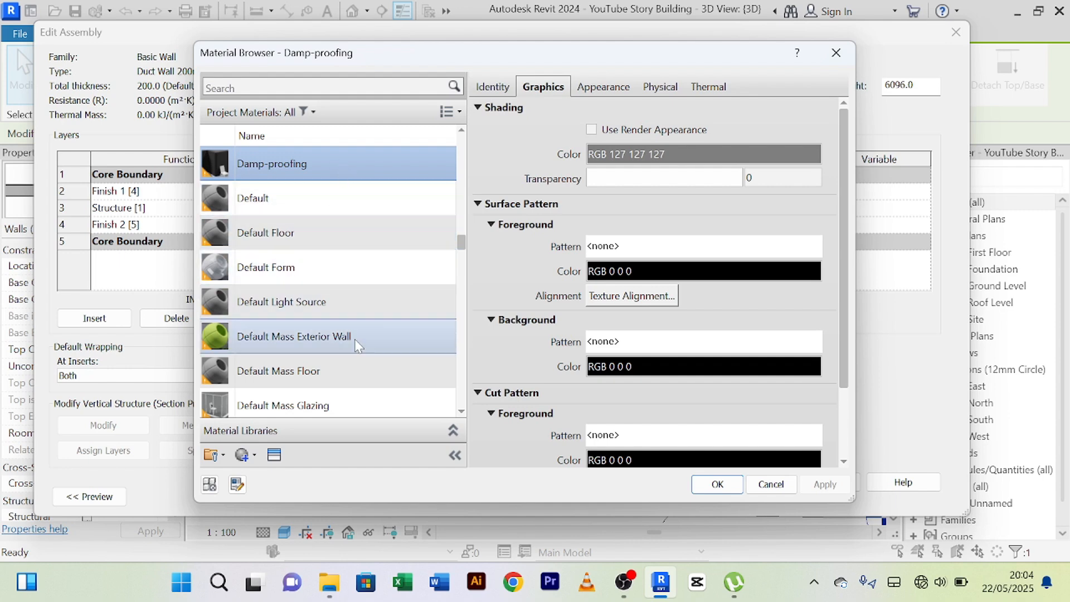
pyautogui.press('t')
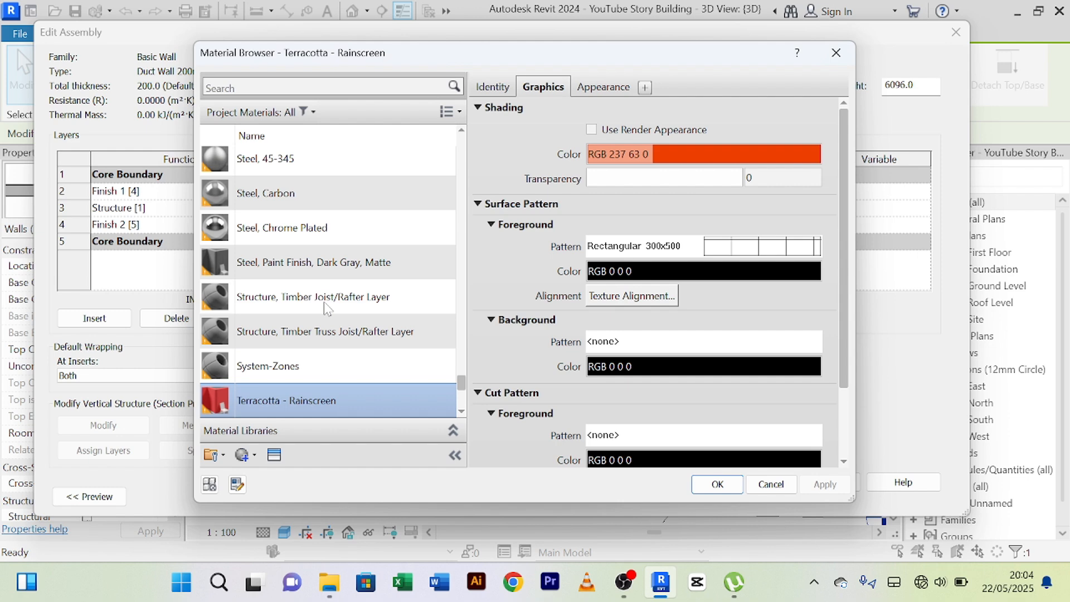
pyautogui.press('w')
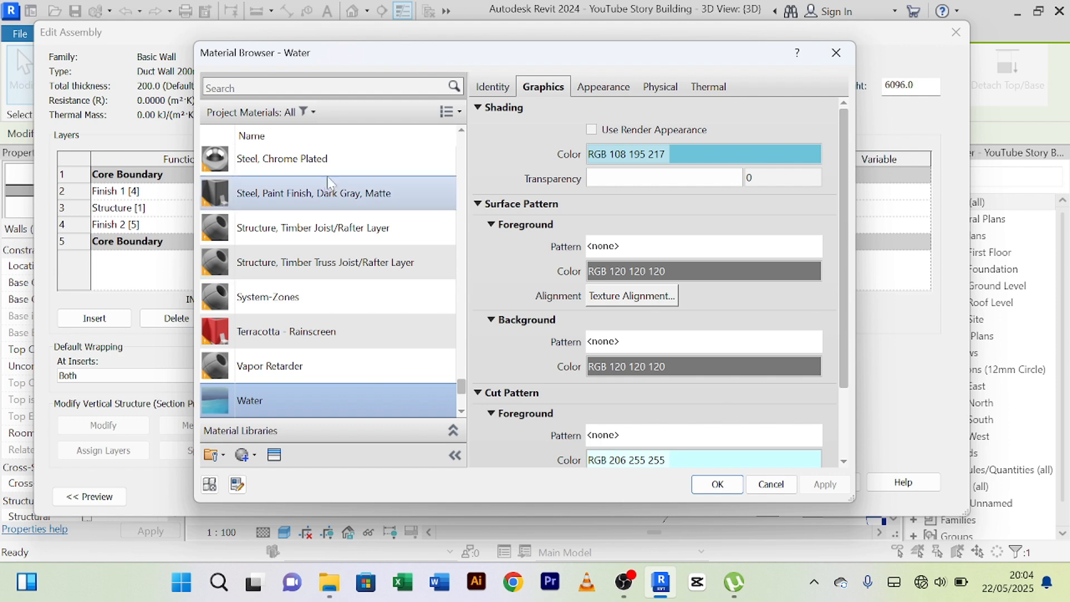
pyautogui.click(323, 88)
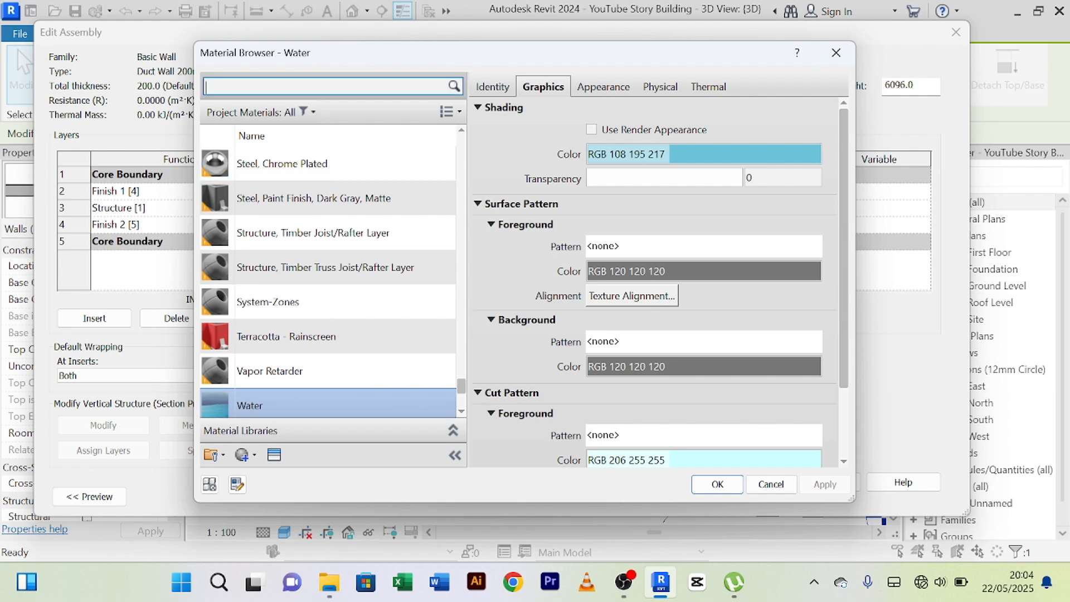
pyautogui.write('duct')
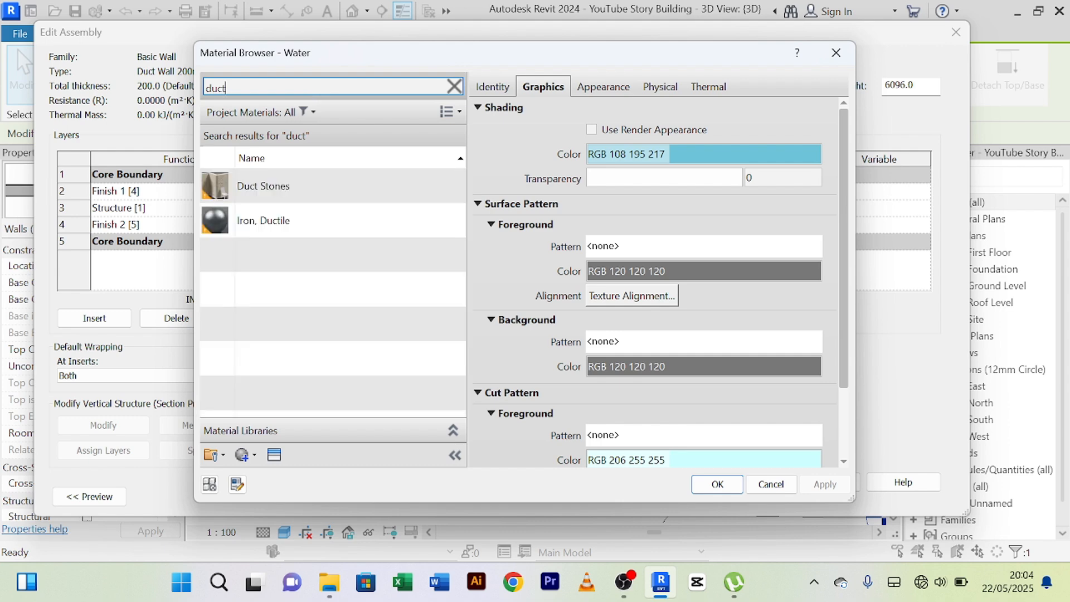
pyautogui.click(418, 198)
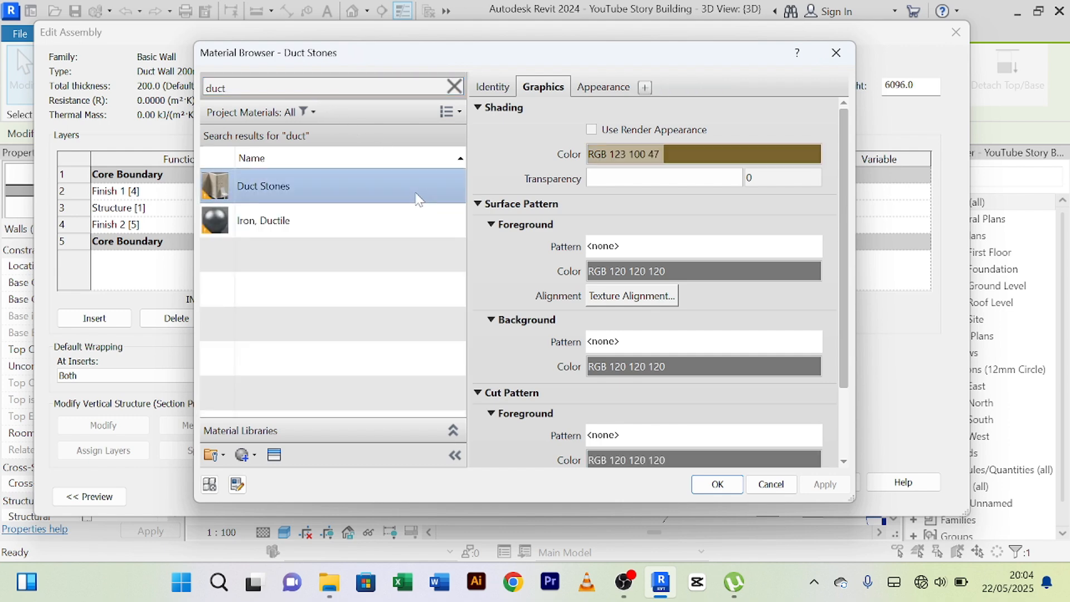
pyautogui.click(719, 484)
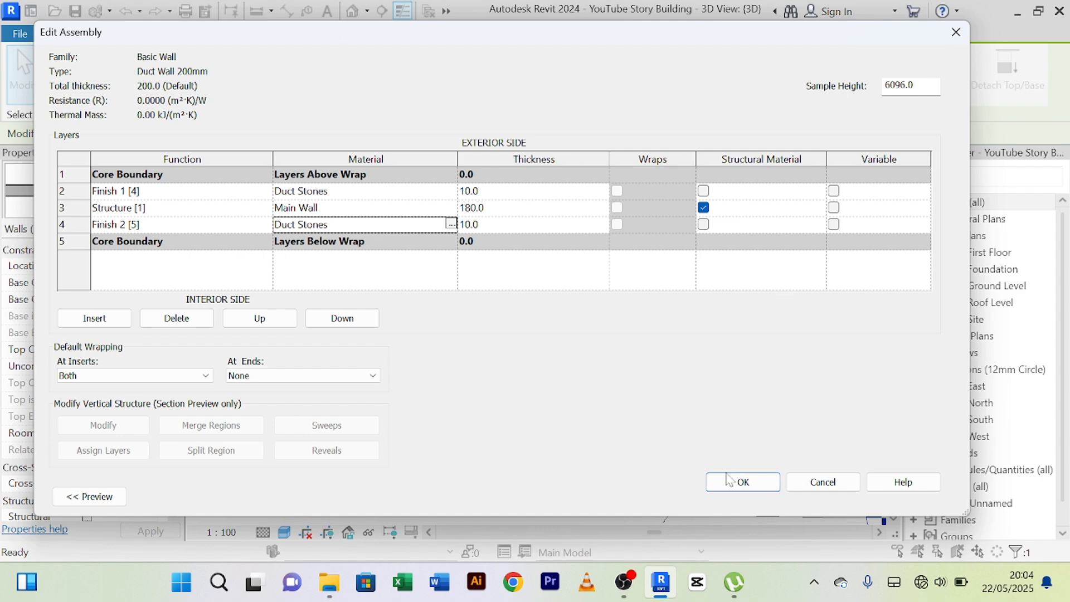
# Accept the edited layer structure and apply it to the Duct Wall 200mm type.
pyautogui.click(743, 483)
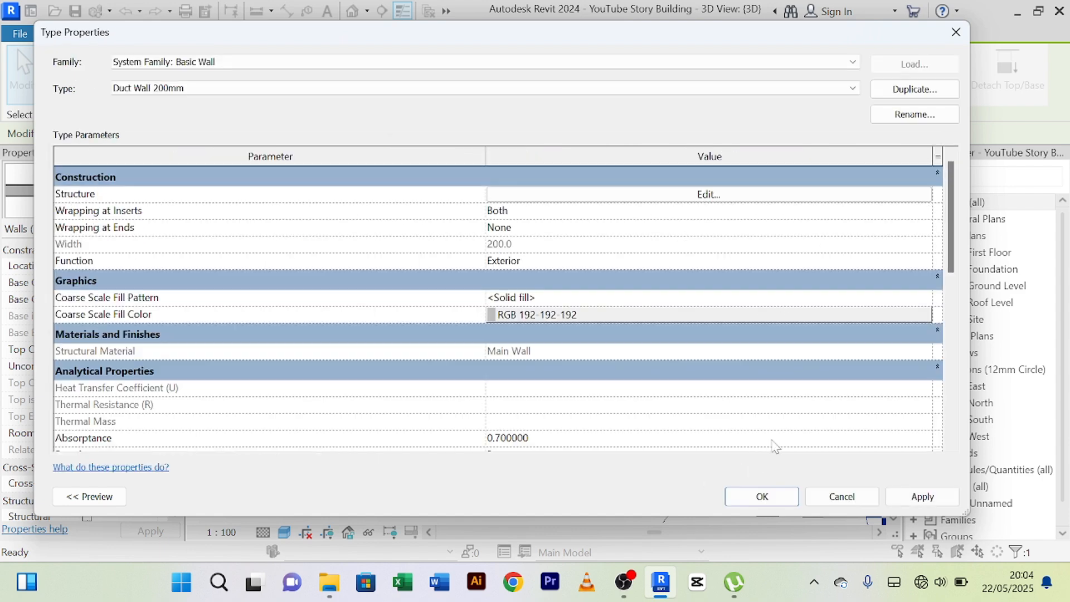
pyautogui.click(927, 498)
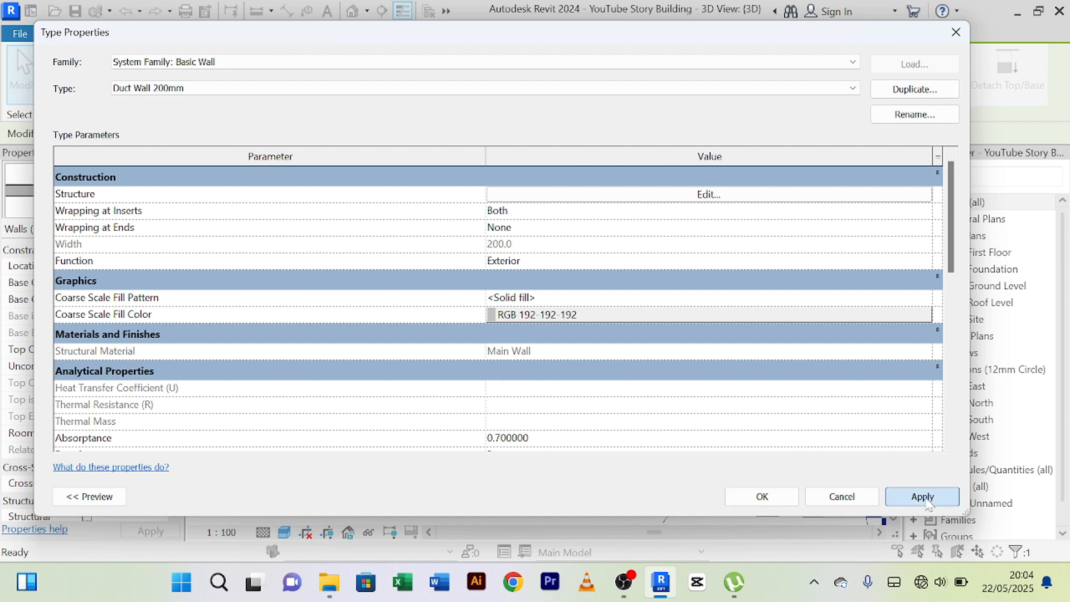
pyautogui.click(762, 496)
# Deselect the duct wall and set the 3D view's visual style to Realistic.
pyautogui.click(303, 263)
pyautogui.scroll(3, 309, 262)
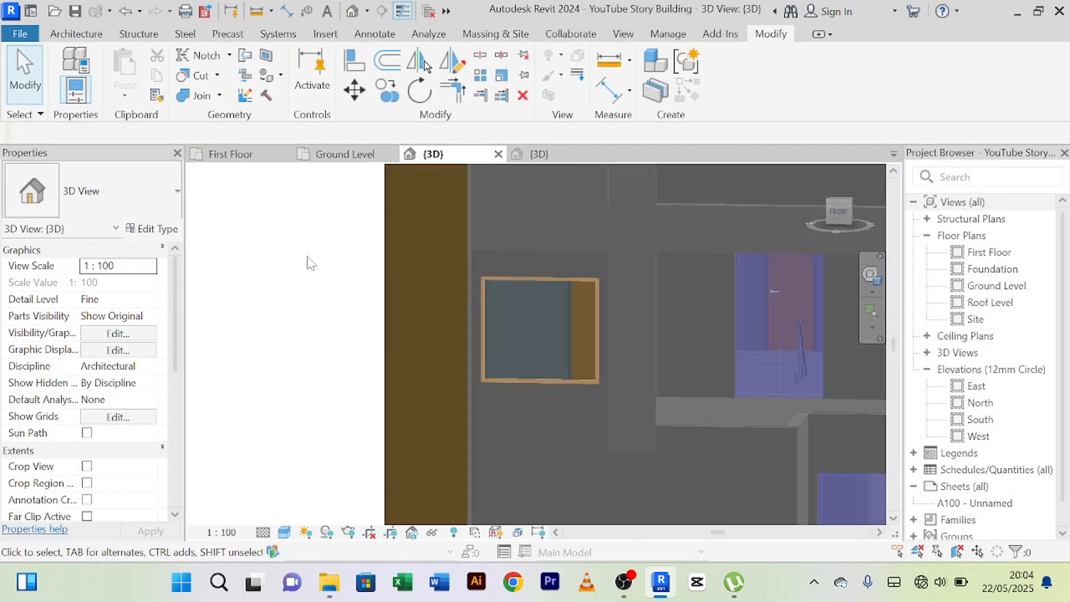
pyautogui.scroll(-2, 310, 262)
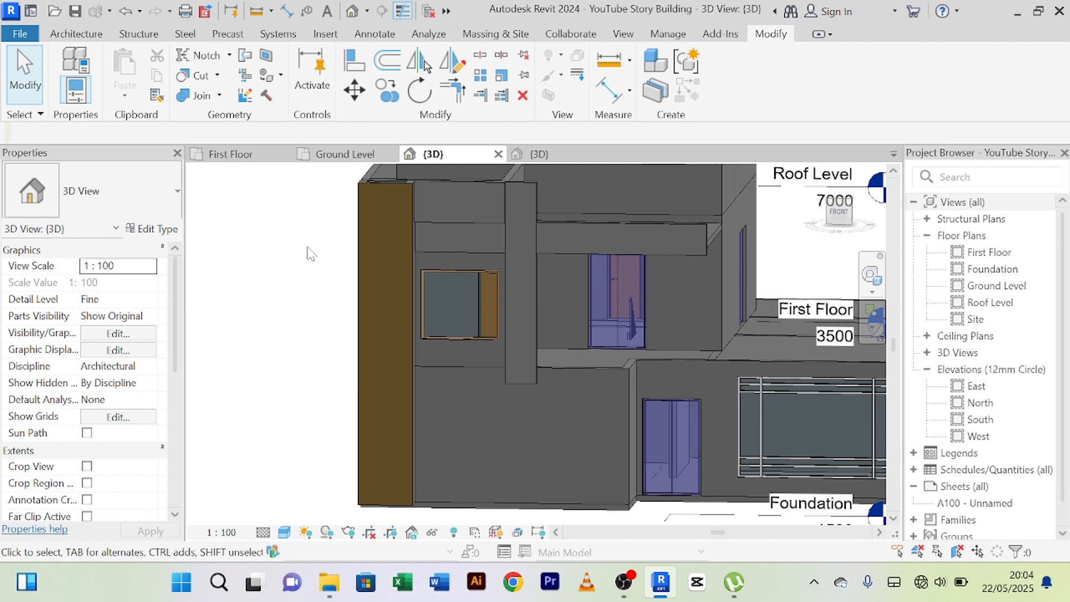
pyautogui.click(284, 532)
pyautogui.click(310, 514)
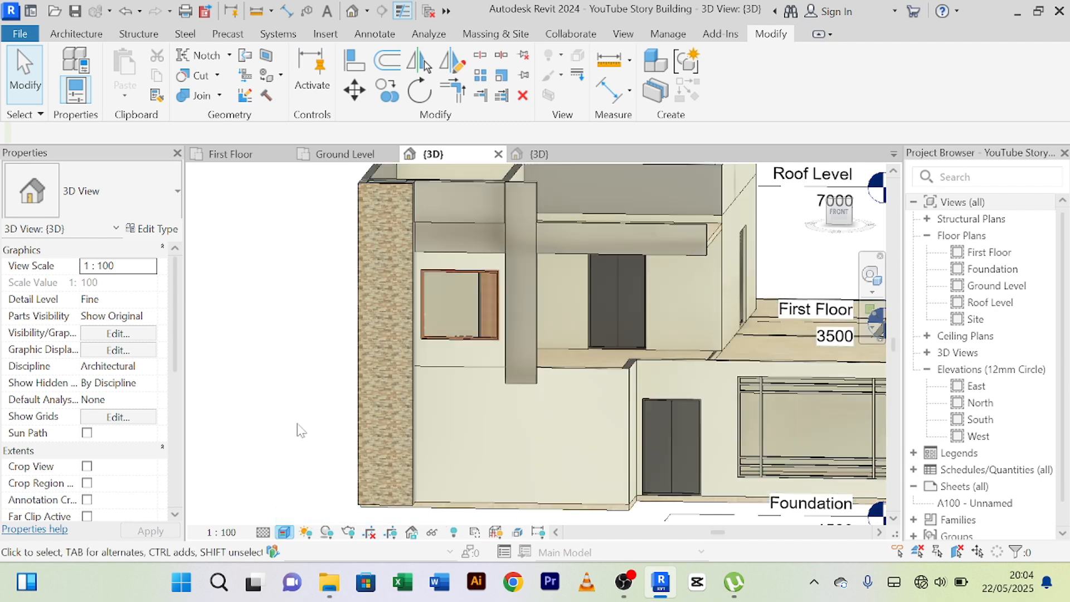
# Match the duct's short wall on the building's side facade to the Duct Wall 200mm type of the stone front wall.
pyautogui.scroll(1, 311, 418)
pyautogui.scroll(4, 383, 357)
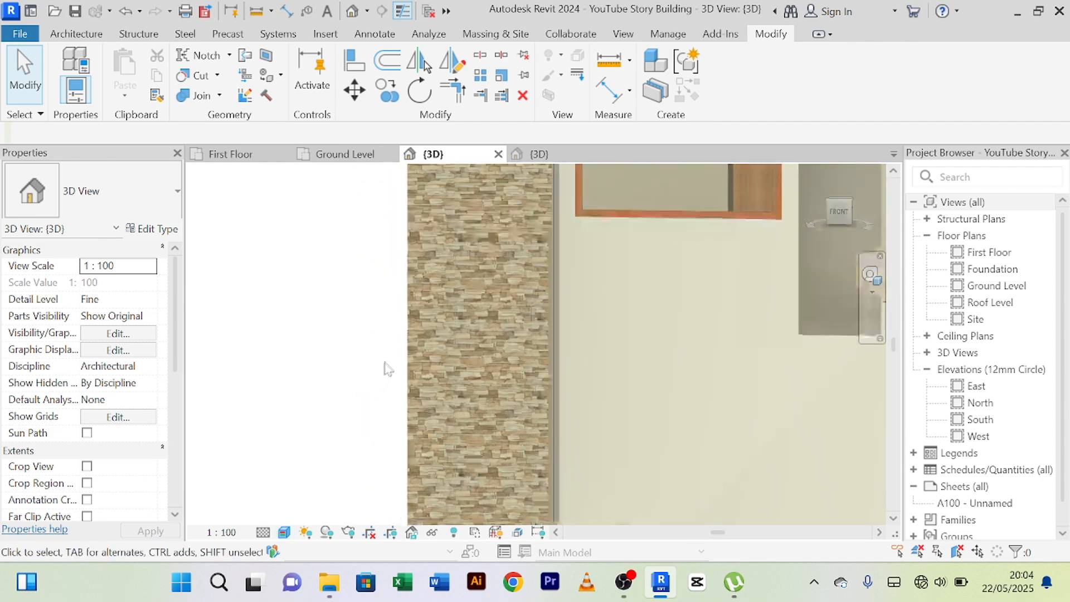
pyautogui.scroll(2, 388, 350)
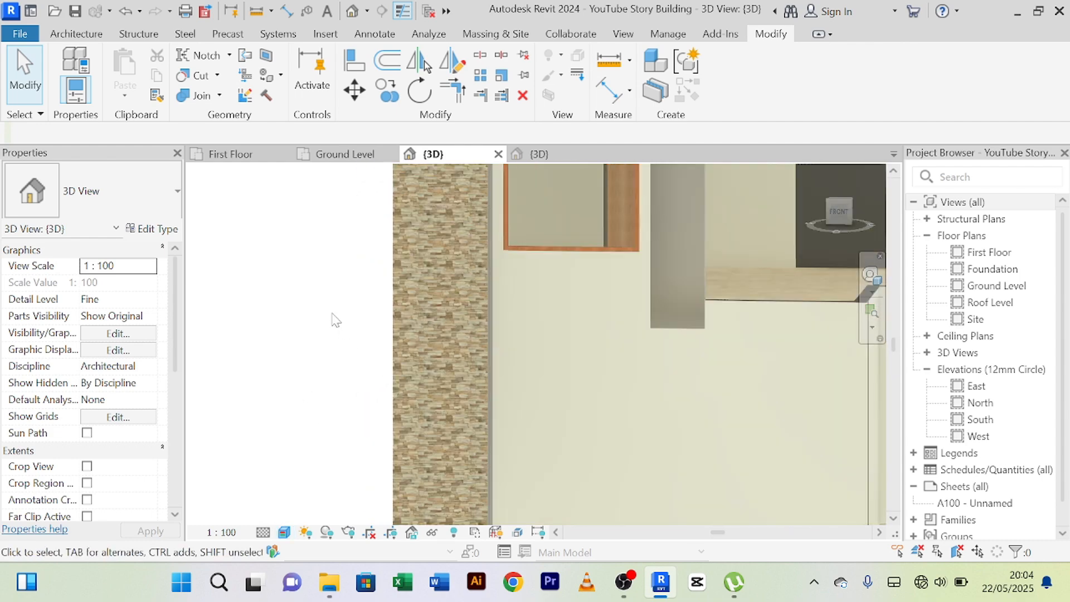
pyautogui.keyDown('shift'); pyautogui.moveTo(338, 319); pyautogui.dragTo(260, 329, button='middle'); pyautogui.keyUp('shift')
pyautogui.scroll(-2, 583, 363)
pyautogui.keyDown('shift'); pyautogui.moveTo(584, 364); pyautogui.dragTo(652, 415, button='middle'); pyautogui.keyUp('shift')
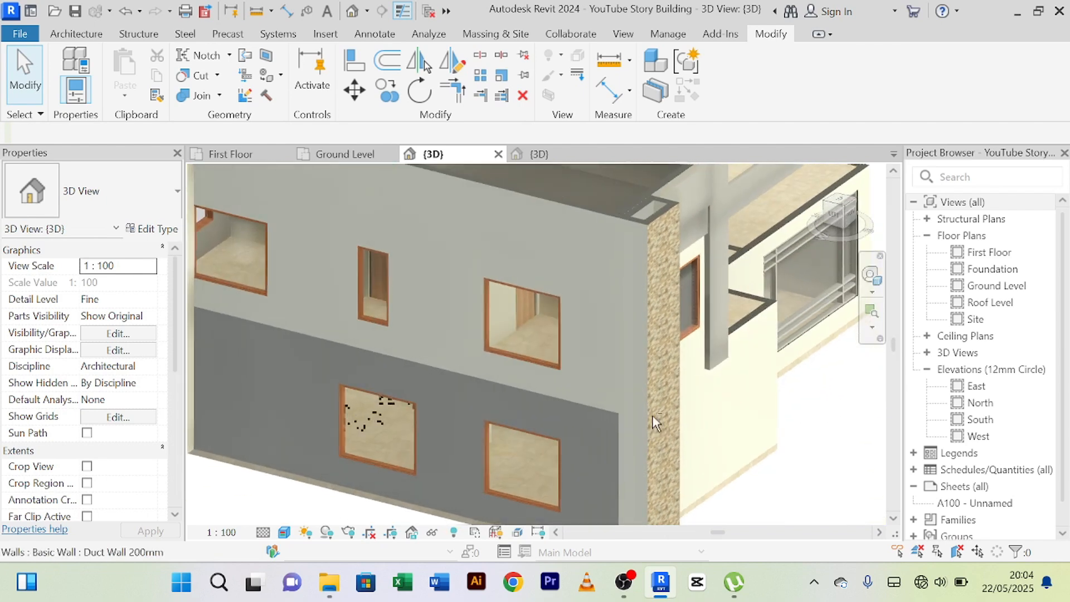
pyautogui.scroll(2, 681, 212)
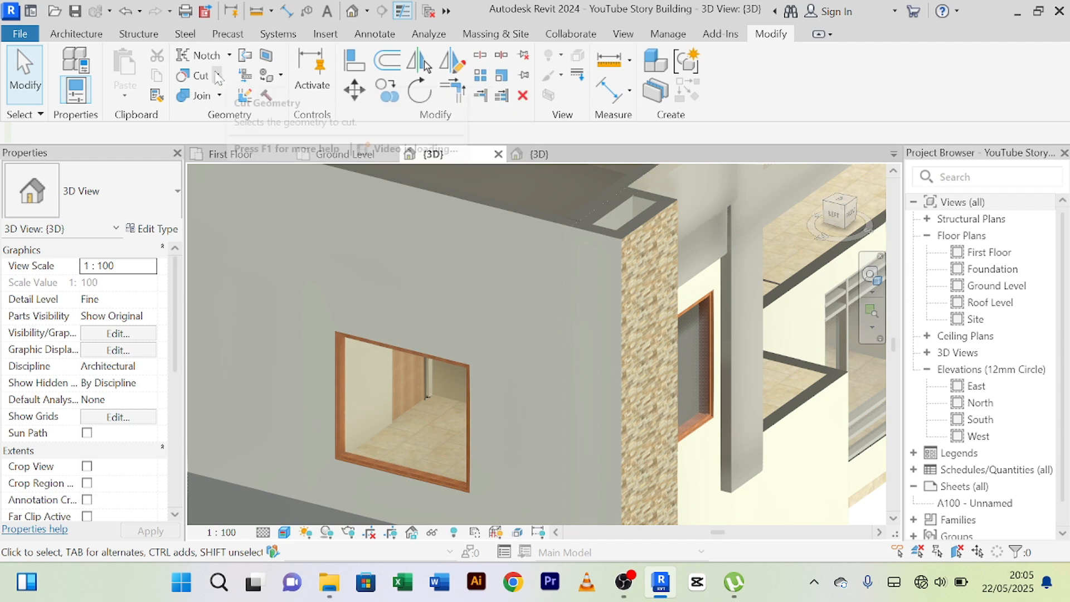
pyautogui.click(156, 103)
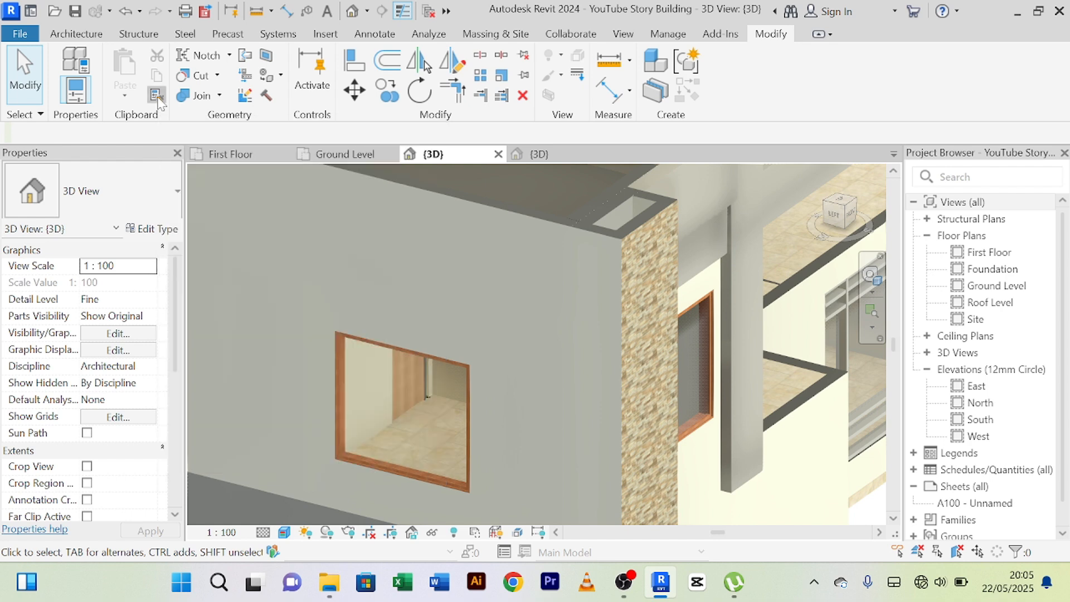
pyautogui.click(651, 220)
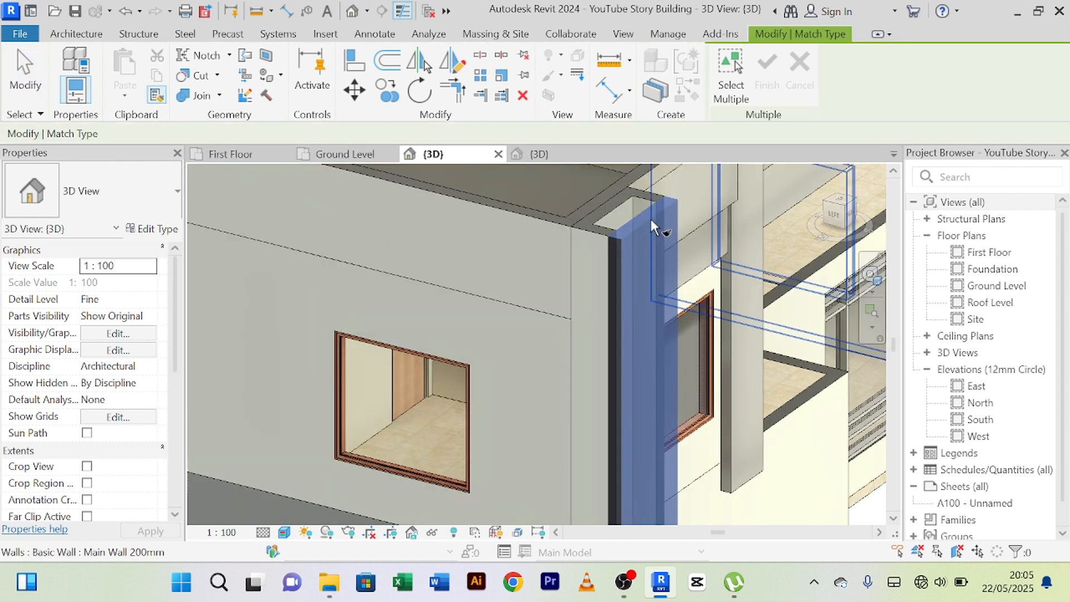
pyautogui.click(590, 231)
pyautogui.scroll(-3, 621, 247)
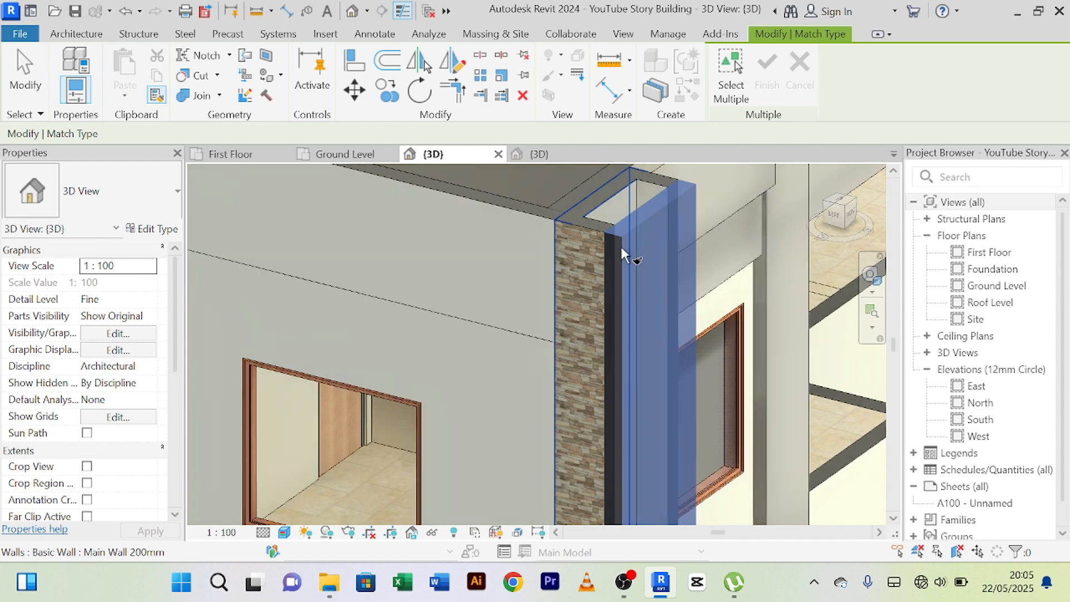
pyautogui.moveTo(621, 246); pyautogui.dragTo(638, 220, button='middle')
pyautogui.rightClick(638, 220)
pyautogui.click(655, 232)
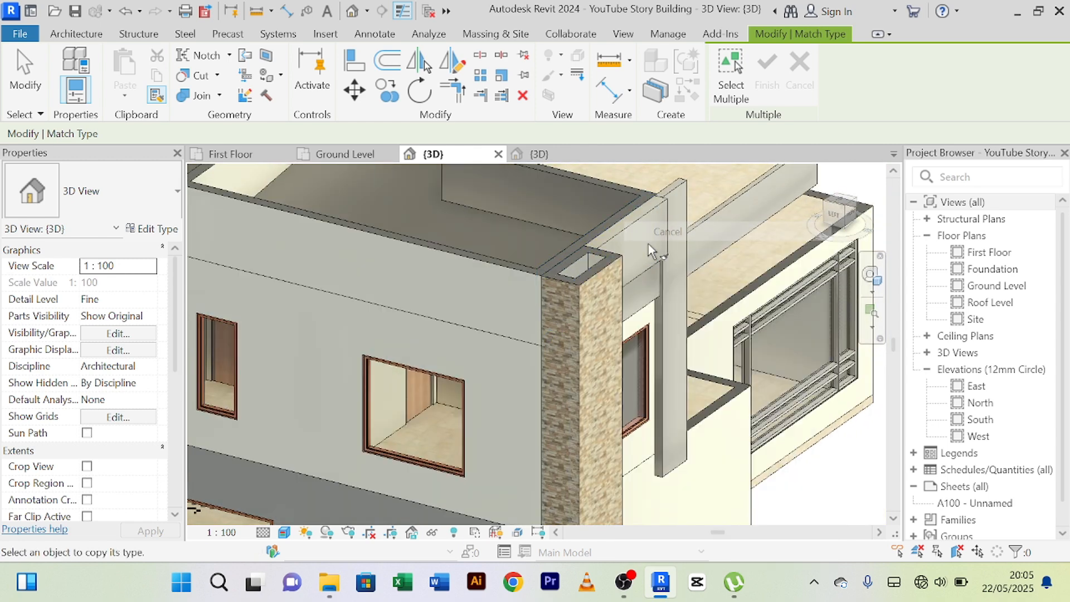
# Match the duct's opposite short wall, beside the front window, to the Duct Wall 200mm type and end type matching.
pyautogui.scroll(2, 640, 245)
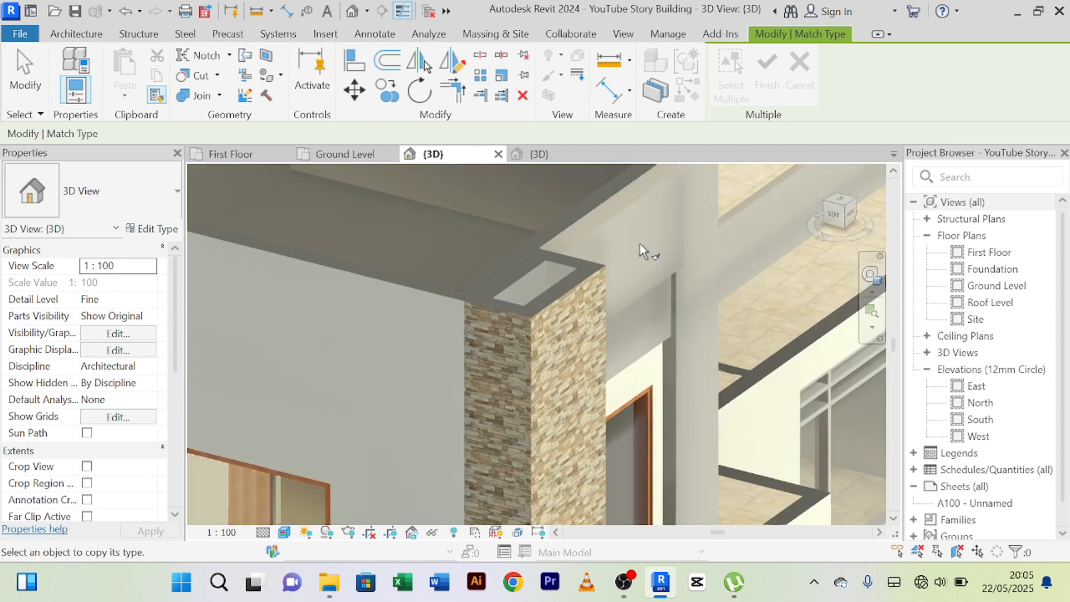
pyautogui.scroll(-1, 640, 243)
pyautogui.keyDown('shift'); pyautogui.moveTo(640, 239); pyautogui.dragTo(491, 269, button='middle'); pyautogui.keyUp('shift')
pyautogui.moveTo(486, 221); pyautogui.dragTo(431, 428, button='middle')
pyautogui.scroll(2, 399, 243)
pyautogui.click(401, 273)
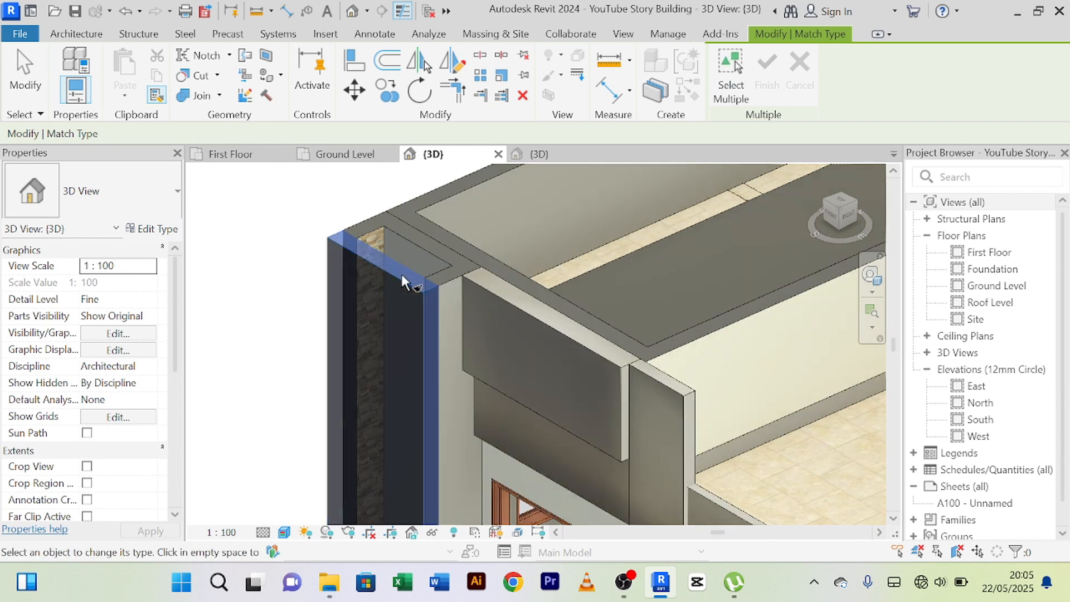
pyautogui.scroll(1, 489, 280)
pyautogui.scroll(1, 433, 278)
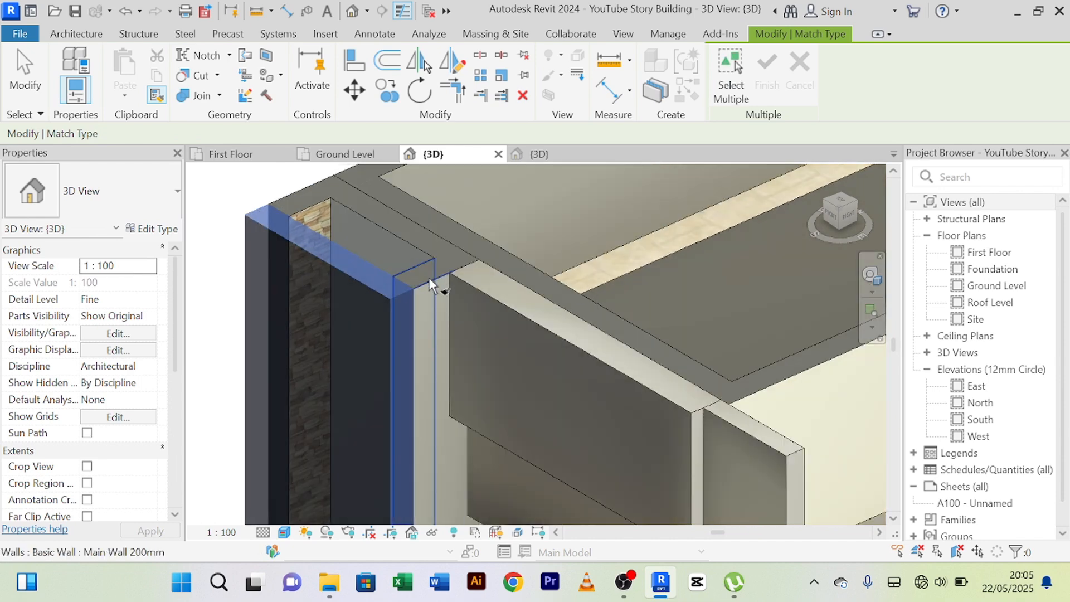
pyautogui.click(429, 279)
pyautogui.scroll(-3, 429, 279)
pyautogui.rightClick(491, 225)
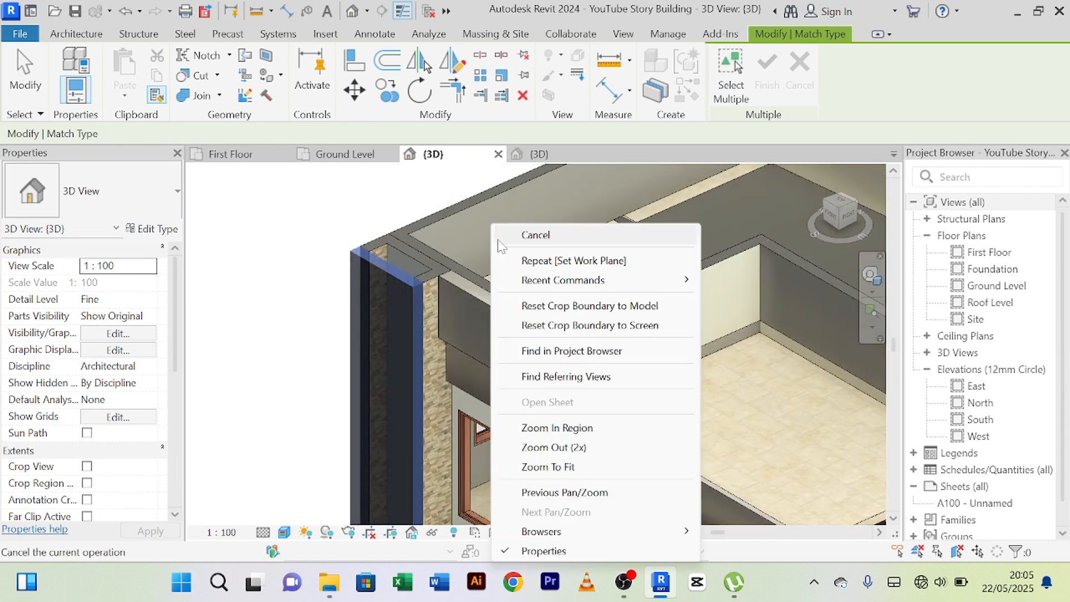
pyautogui.click(502, 232)
pyautogui.rightClick(492, 226)
pyautogui.click(502, 232)
pyautogui.rightClick(490, 212)
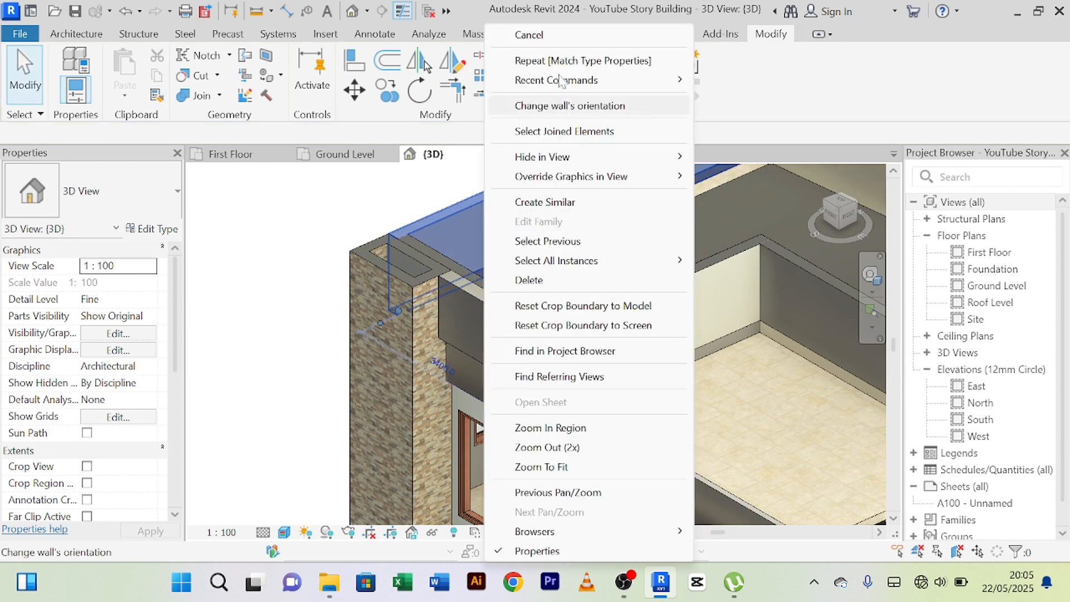
pyautogui.click(565, 40)
pyautogui.scroll(-2, 425, 319)
pyautogui.moveTo(473, 318); pyautogui.dragTo(485, 237, button='middle')
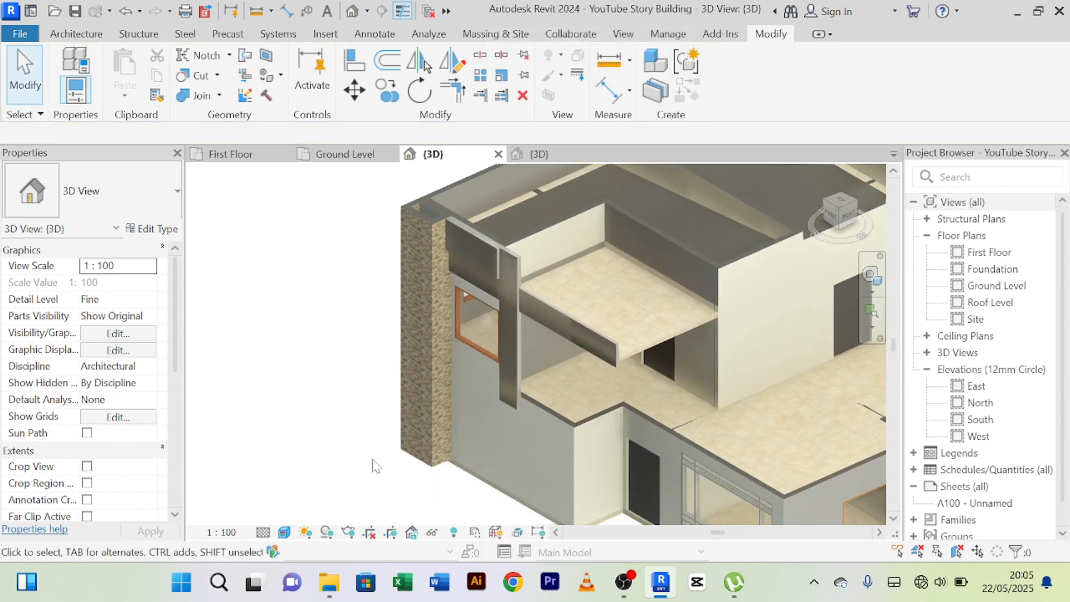
pyautogui.moveTo(370, 459); pyautogui.dragTo(320, 451, button='middle')
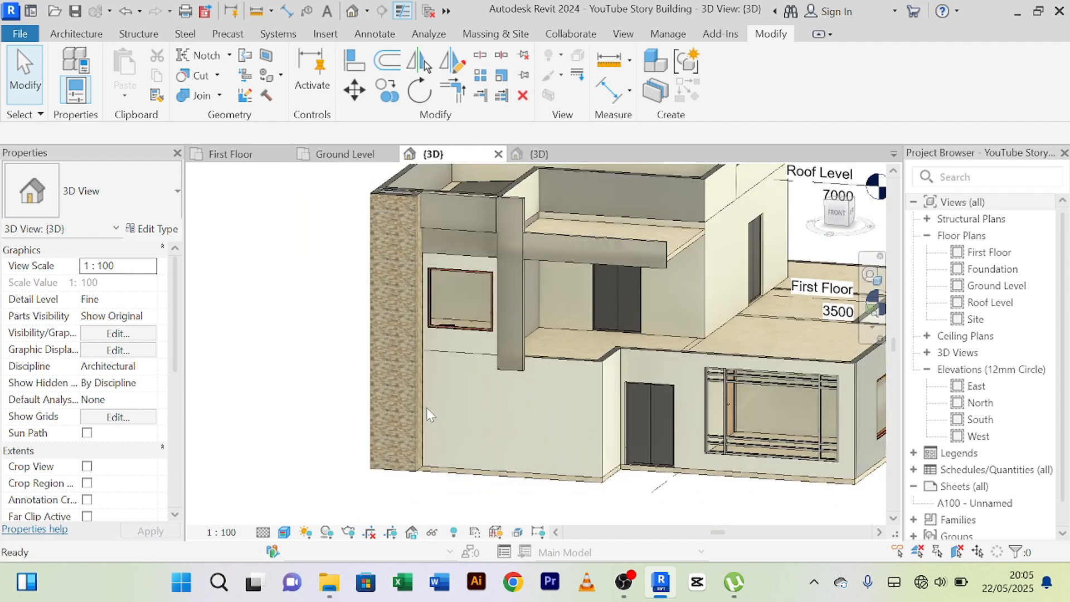
pyautogui.scroll(5, 387, 432)
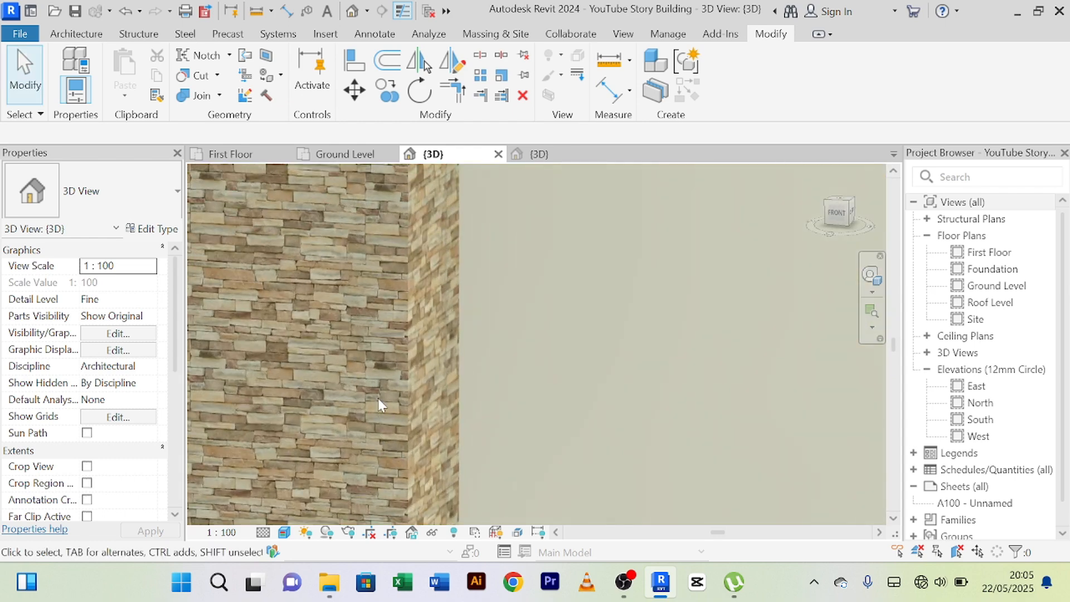
pyautogui.scroll(-5, 378, 398)
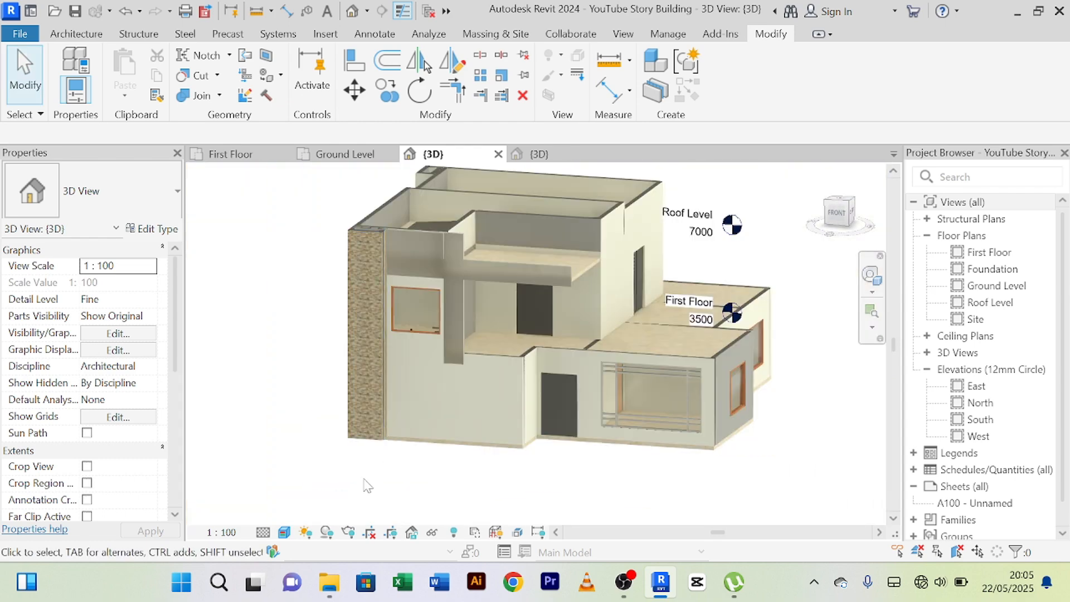
pyautogui.keyDown('shift'); pyautogui.moveTo(368, 484); pyautogui.dragTo(536, 467, button='middle'); pyautogui.keyUp('shift')
pyautogui.scroll(3, 450, 330)
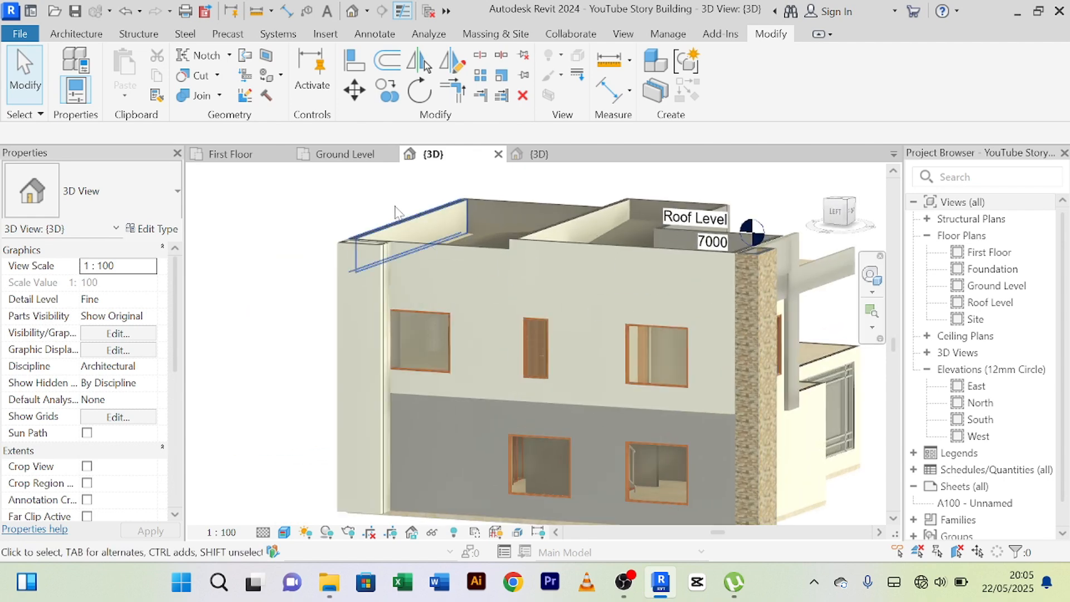
pyautogui.click(155, 98)
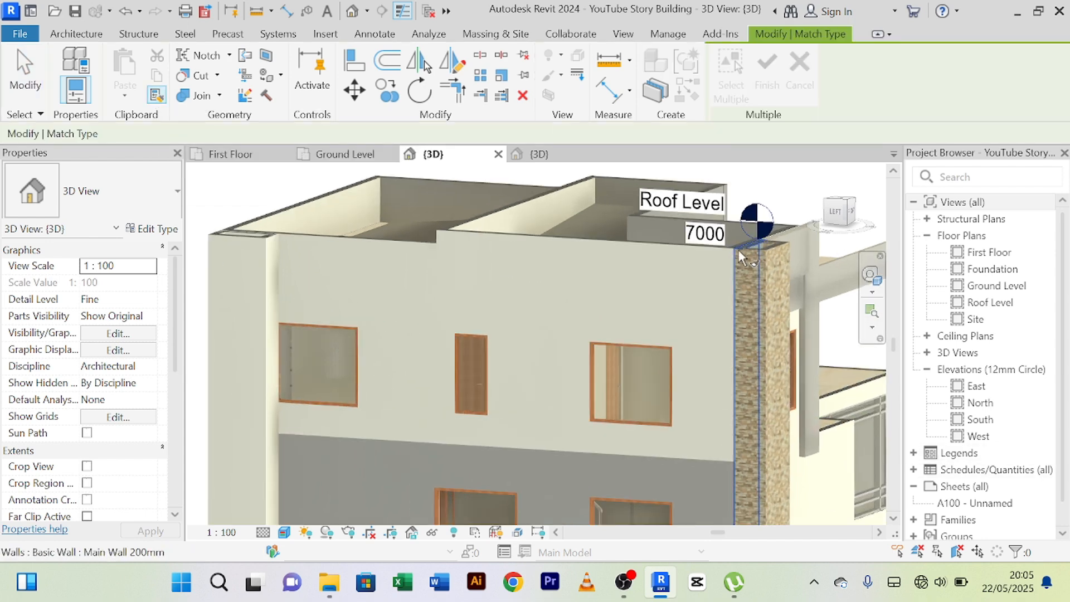
pyautogui.scroll(2, 747, 262)
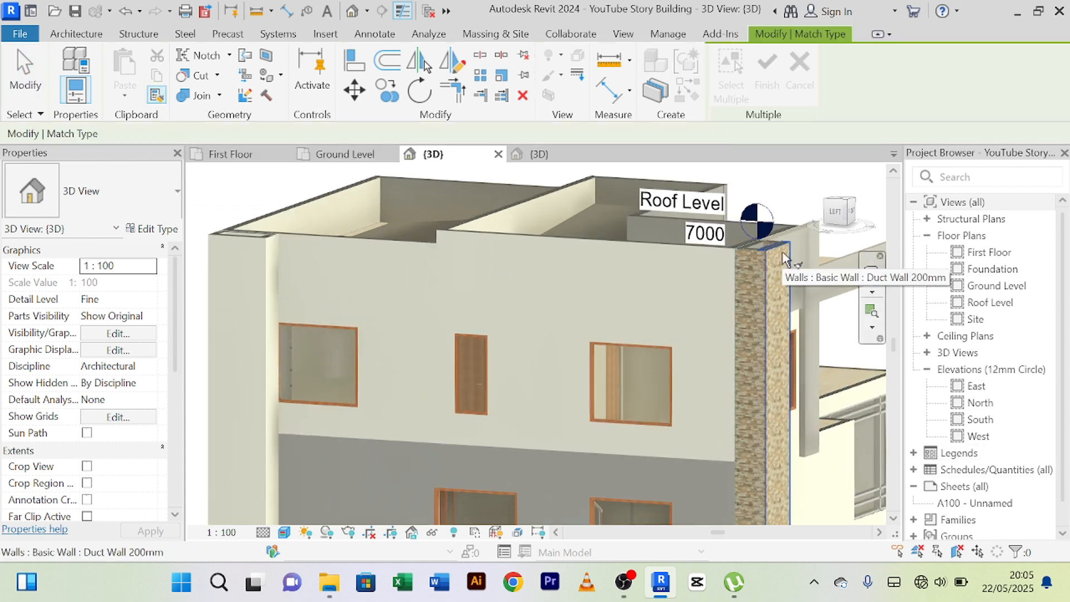
pyautogui.scroll(-1, 779, 256)
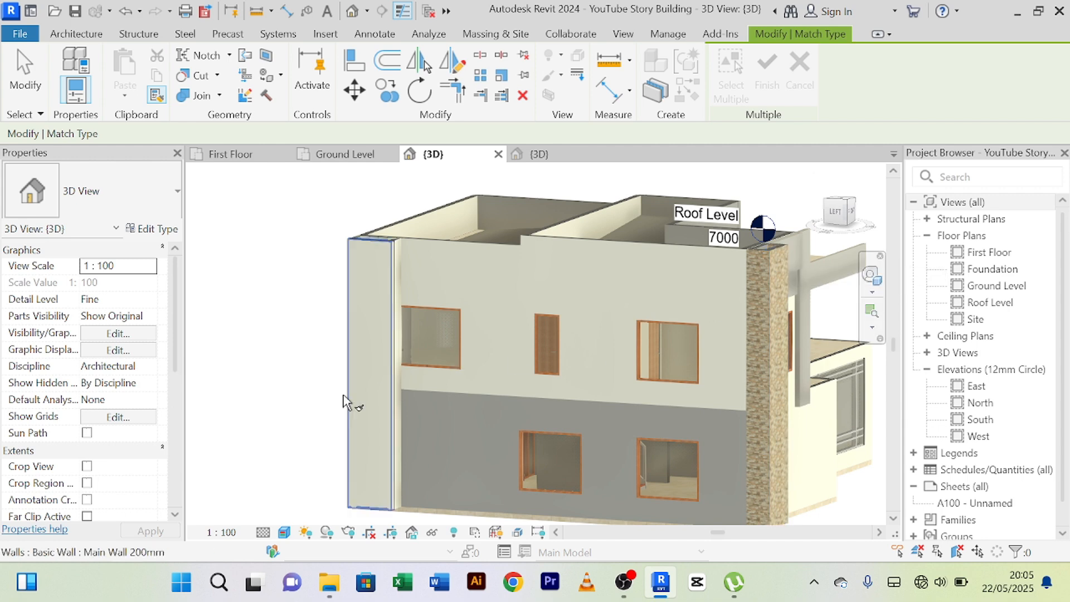
pyautogui.rightClick(291, 261)
pyautogui.click(301, 244)
pyautogui.rightClick(293, 232)
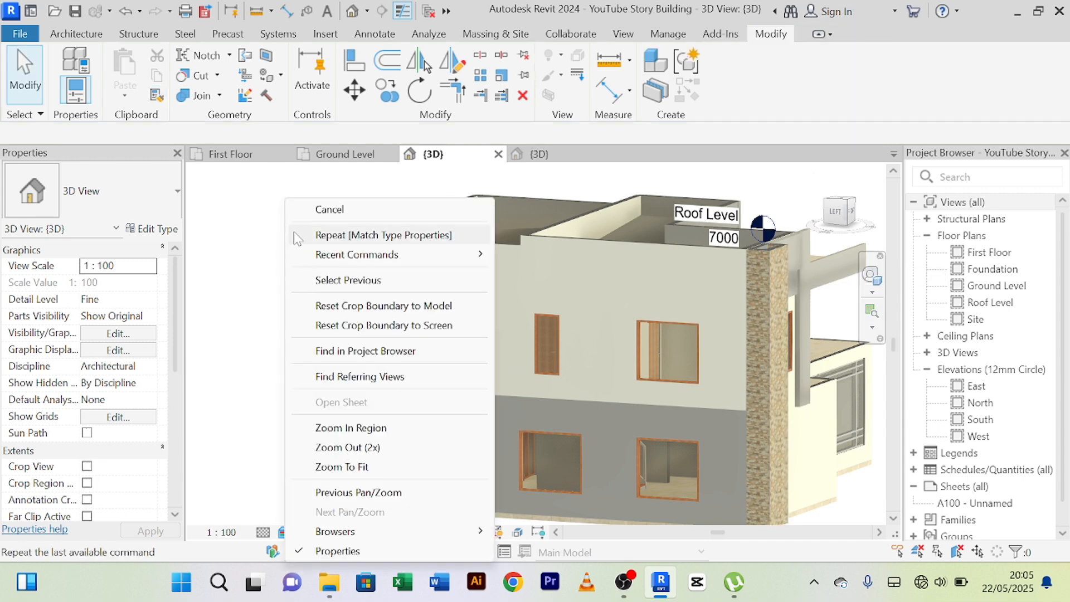
pyautogui.click(306, 209)
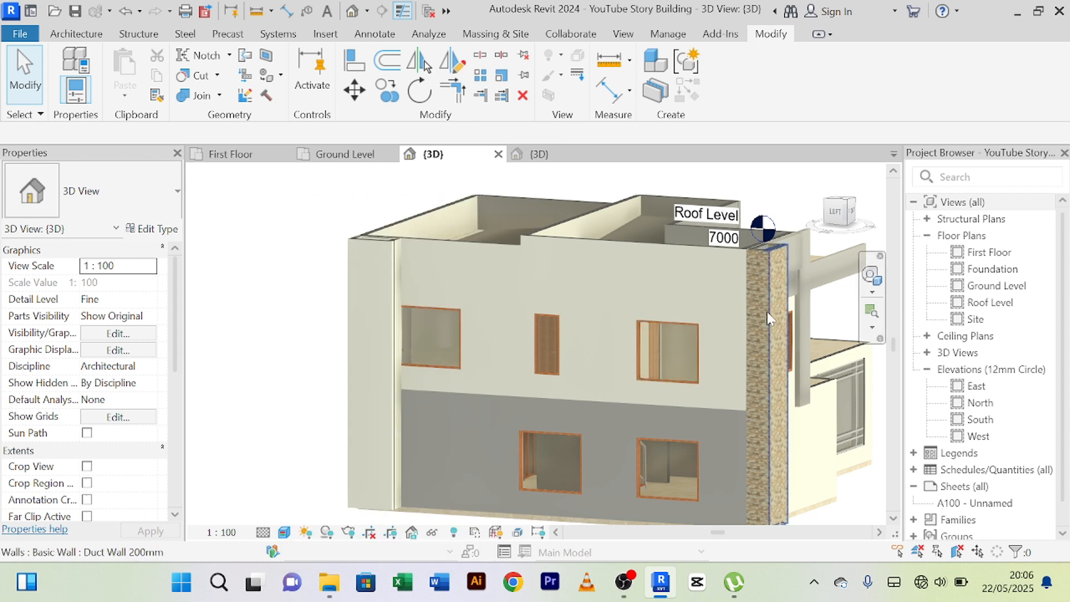
# Change the wide outer wall of the rear duct on the side facade to the Duct Wall 200mm type.
pyautogui.scroll(5, 761, 259)
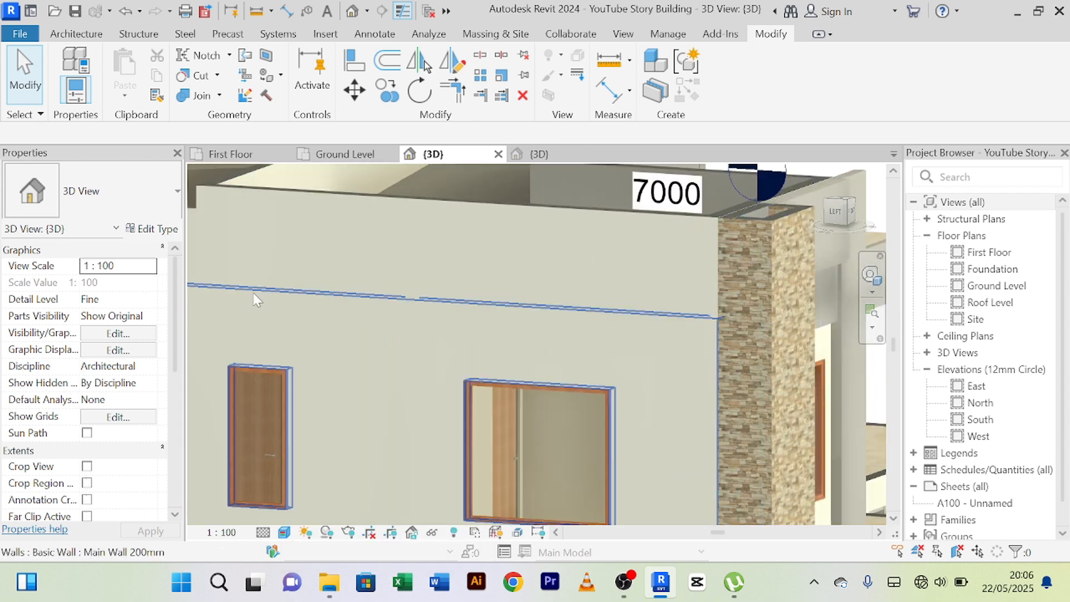
pyautogui.scroll(-2, 265, 291)
pyautogui.moveTo(390, 296); pyautogui.dragTo(494, 321, button='middle')
pyautogui.moveTo(616, 299); pyautogui.dragTo(660, 295, button='middle')
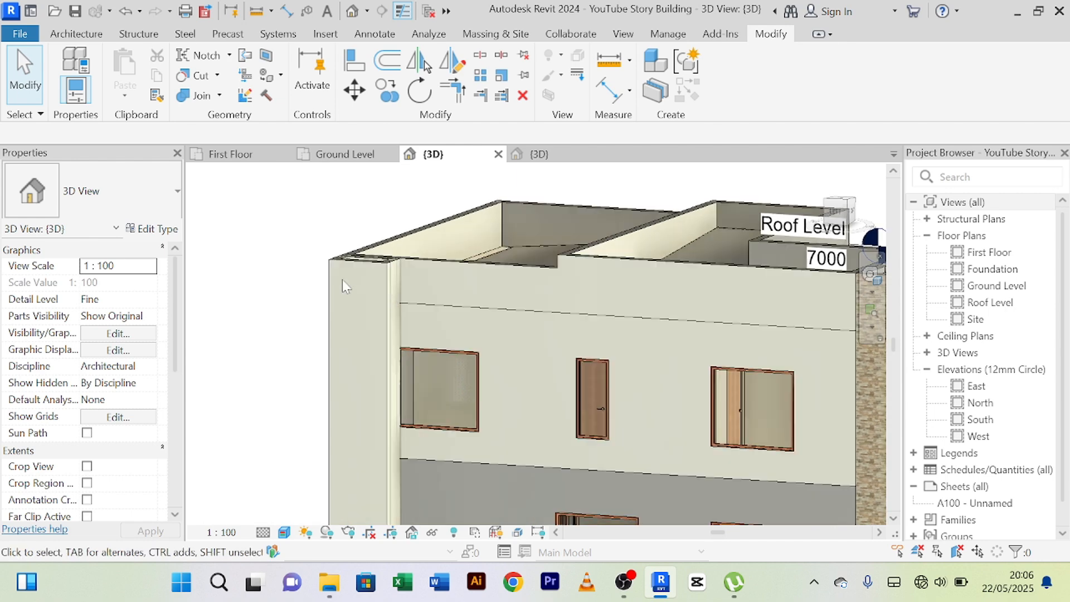
pyautogui.scroll(2, 351, 272)
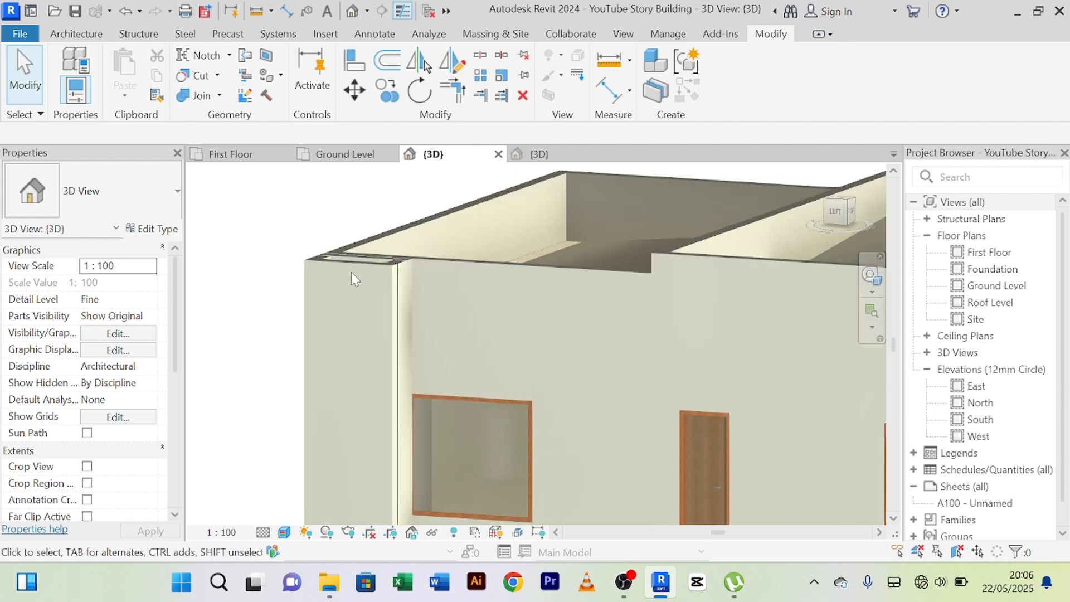
pyautogui.click(349, 270)
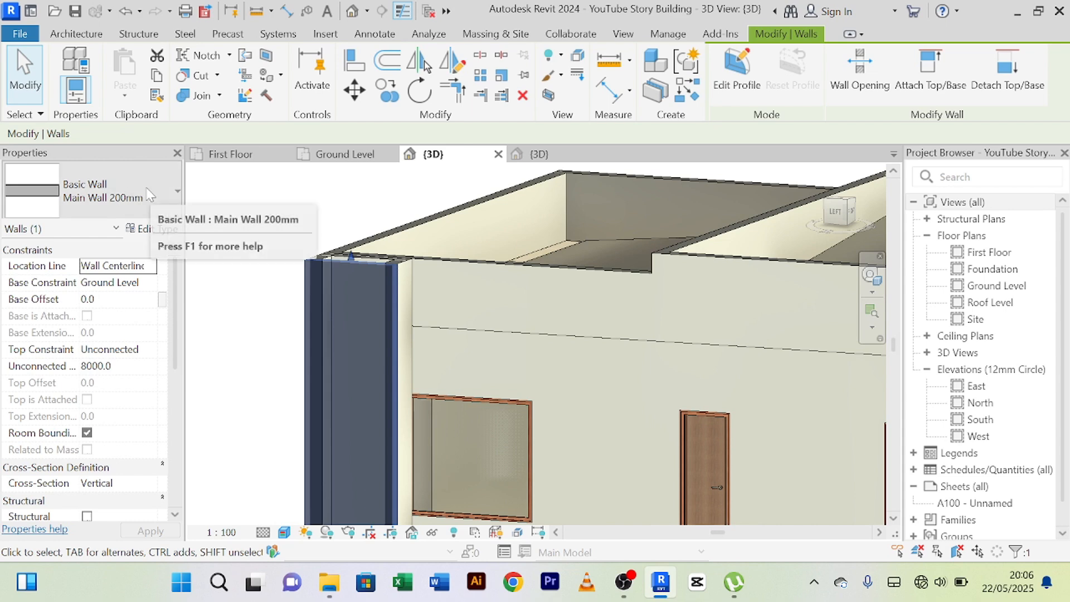
pyautogui.click(176, 195)
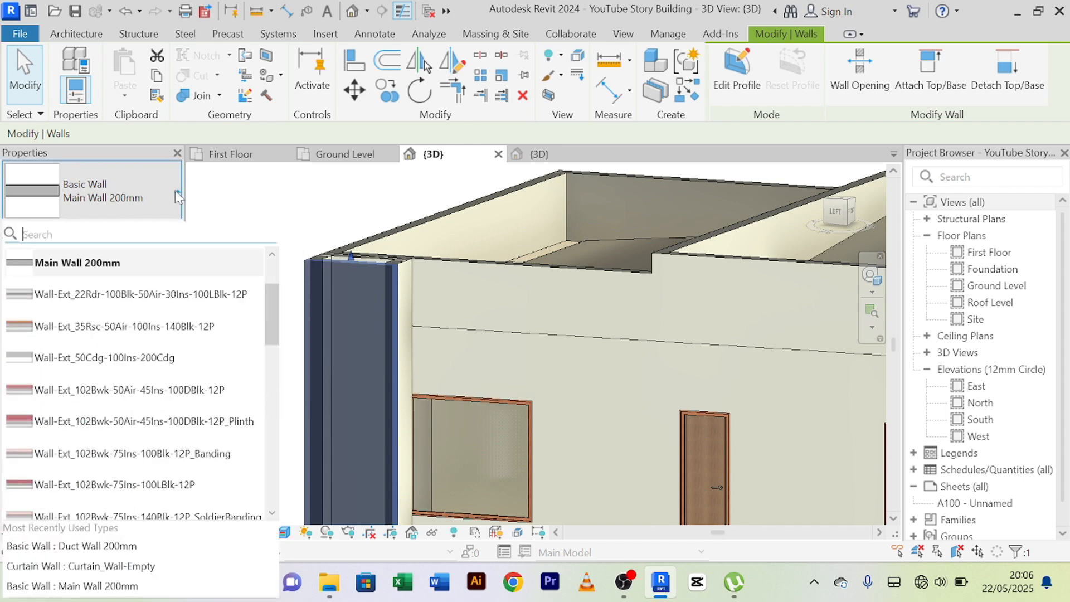
pyautogui.scroll(-5, 142, 362)
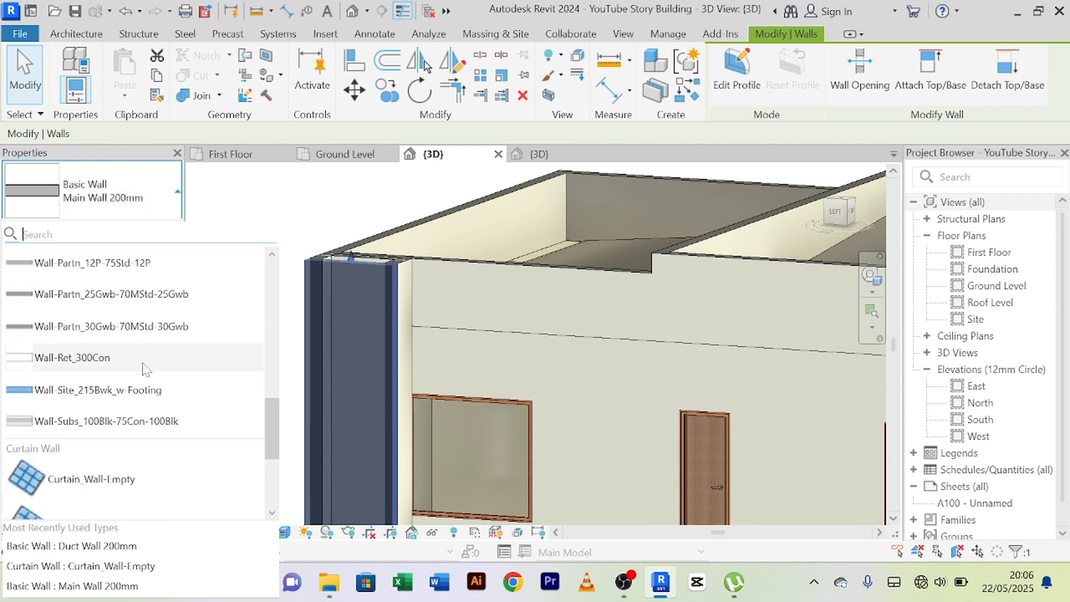
pyautogui.scroll(3, 142, 365)
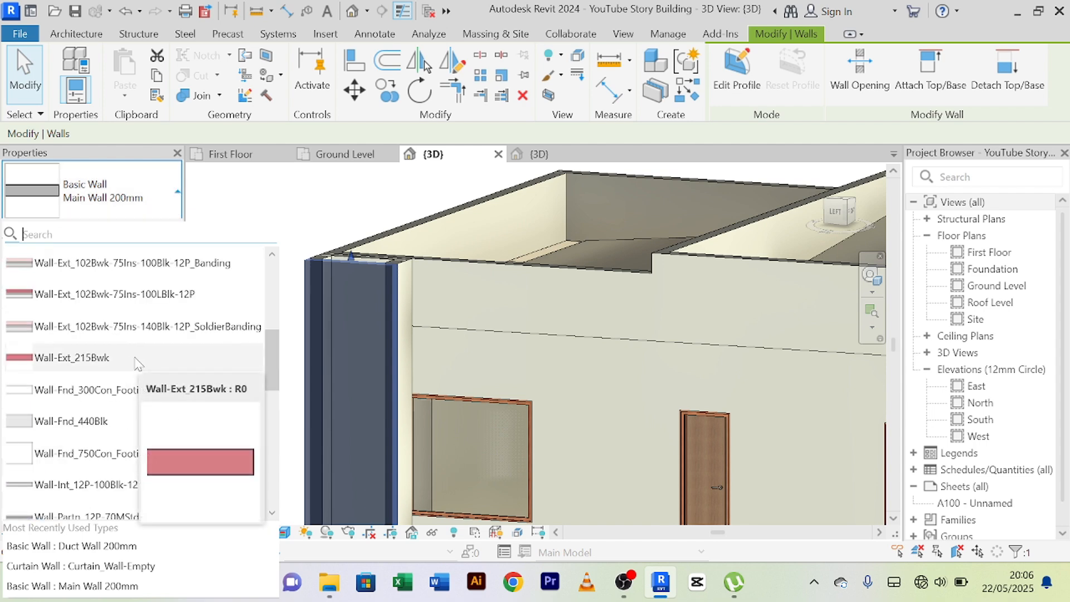
pyautogui.write('du')
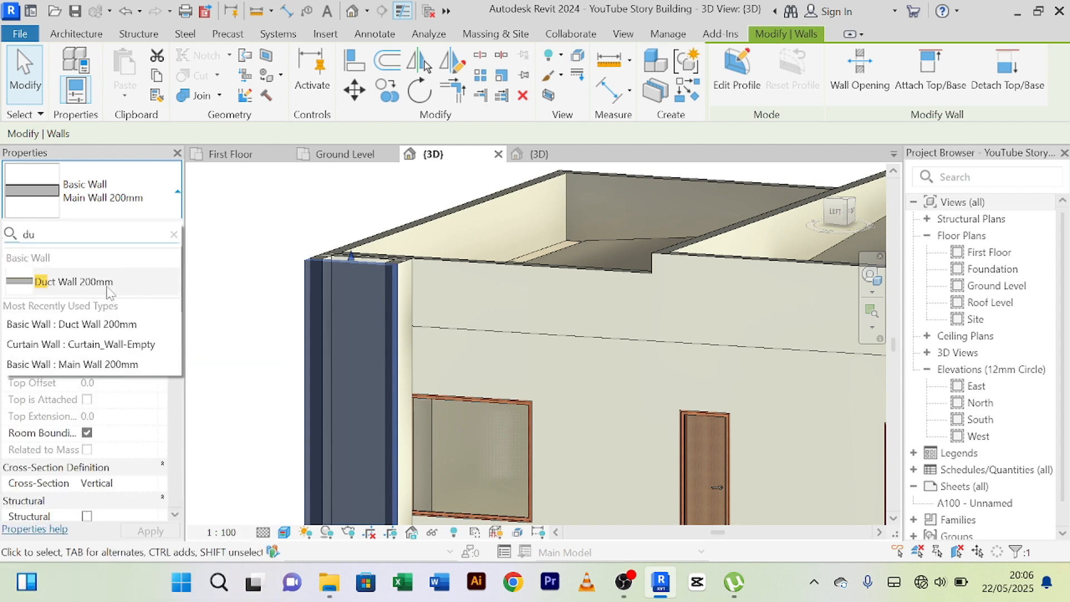
pyautogui.click(83, 281)
pyautogui.click(275, 244)
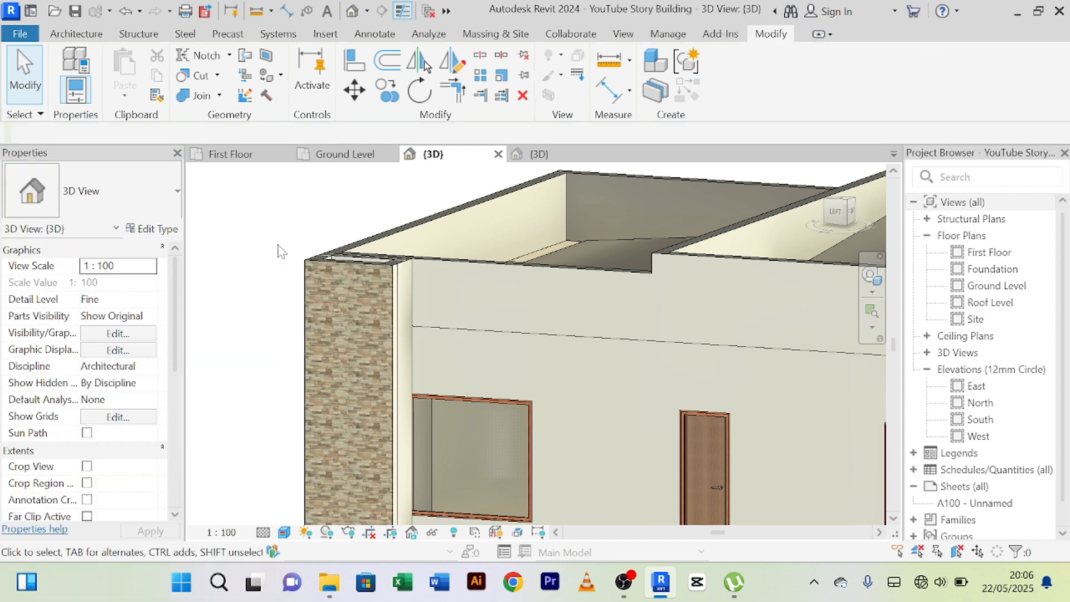
# Match the rear duct's short return wall beside the side window to its stone outer wall's type.
pyautogui.scroll(6, 327, 257)
pyautogui.scroll(-2, 348, 232)
pyautogui.moveTo(348, 232); pyautogui.dragTo(278, 218, button='middle')
pyautogui.scroll(-2, 336, 215)
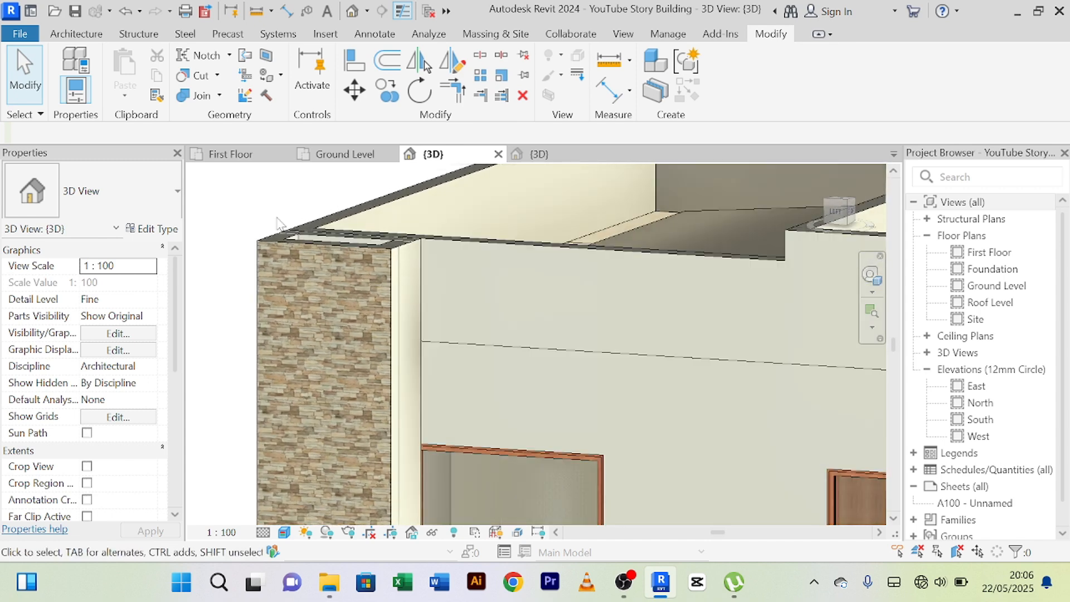
pyautogui.click(157, 99)
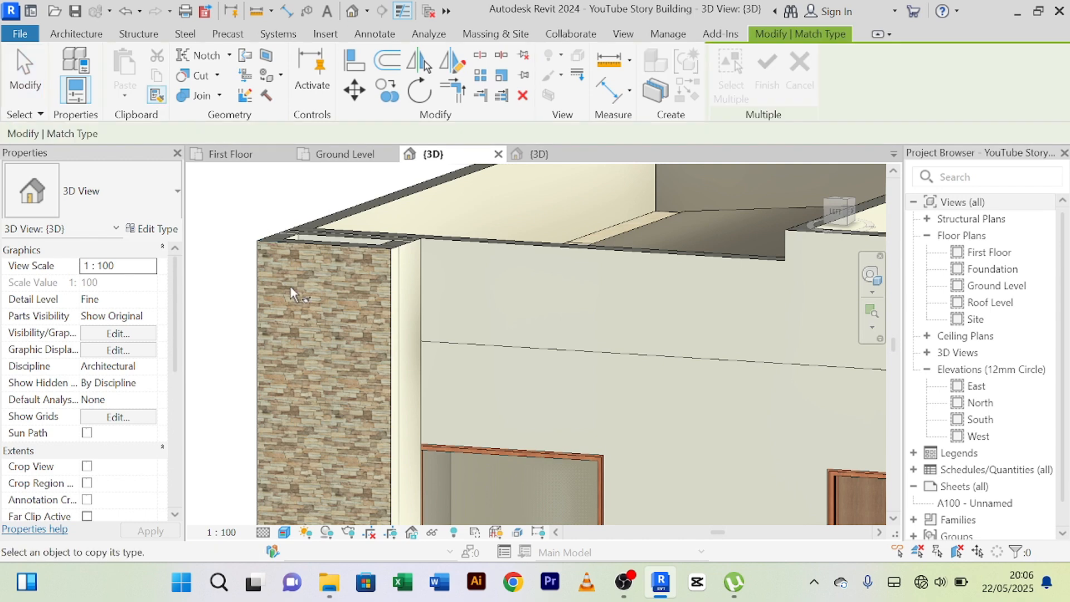
pyautogui.scroll(3, 290, 286)
pyautogui.click(354, 222)
pyautogui.scroll(2, 466, 225)
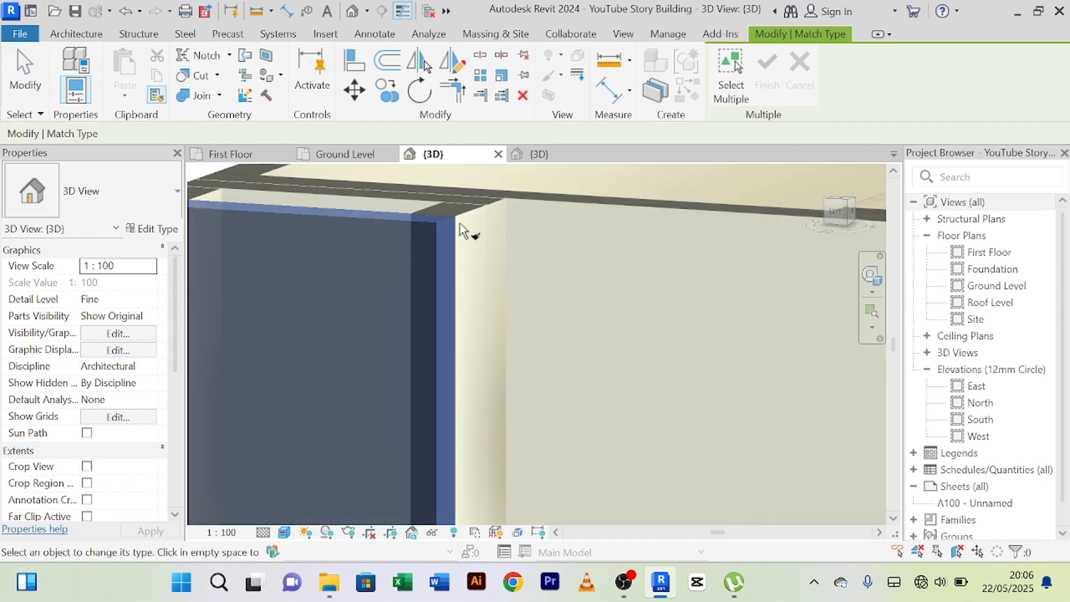
pyautogui.scroll(1, 486, 218)
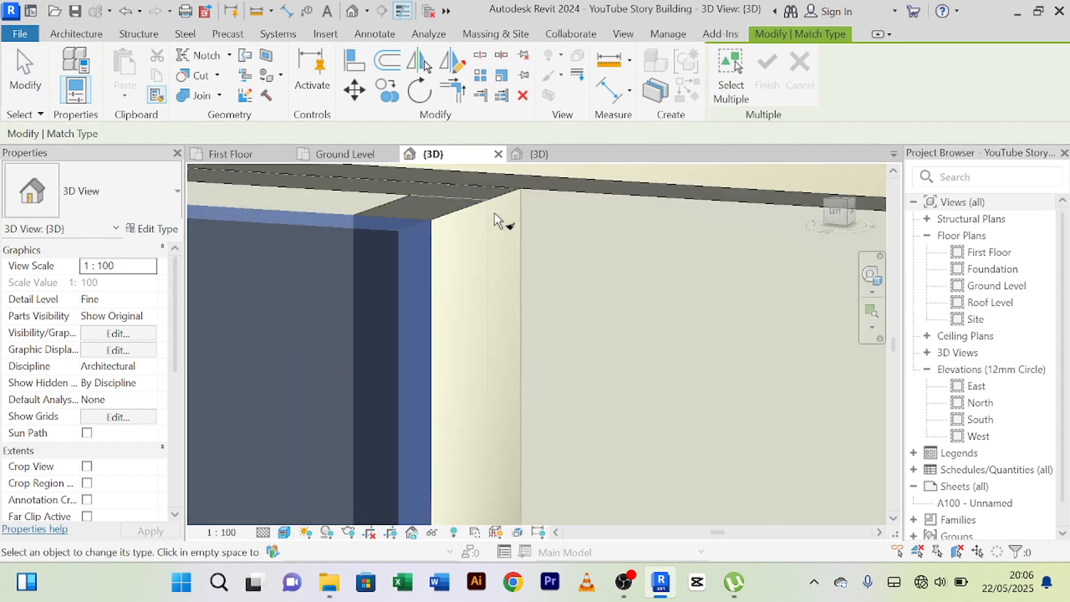
pyautogui.scroll(2, 497, 218)
pyautogui.keyDown('shift'); pyautogui.moveTo(491, 216); pyautogui.dragTo(414, 210, button='middle'); pyautogui.keyUp('shift')
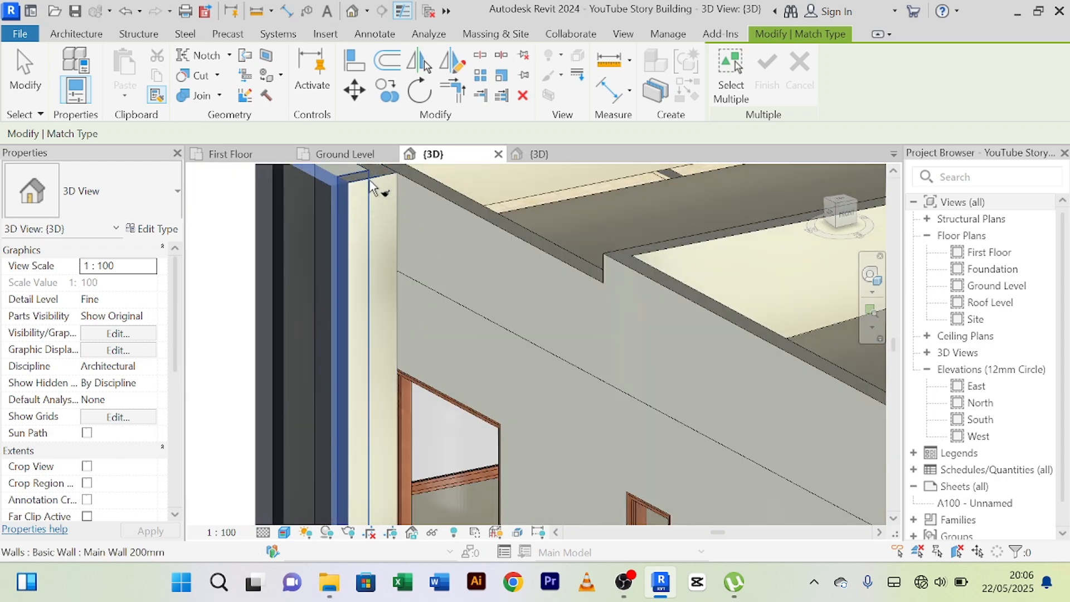
# Match the rear duct's short wall on the back facade to the same Duct Wall 200mm type and end type matching.
pyautogui.scroll(-3, 371, 188)
pyautogui.keyDown('shift'); pyautogui.moveTo(276, 290); pyautogui.dragTo(354, 222, button='middle'); pyautogui.keyUp('shift')
pyautogui.scroll(-2, 441, 289)
pyautogui.keyDown('shift'); pyautogui.moveTo(308, 335); pyautogui.dragTo(669, 293, button='middle'); pyautogui.keyUp('shift')
pyautogui.scroll(3, 669, 293)
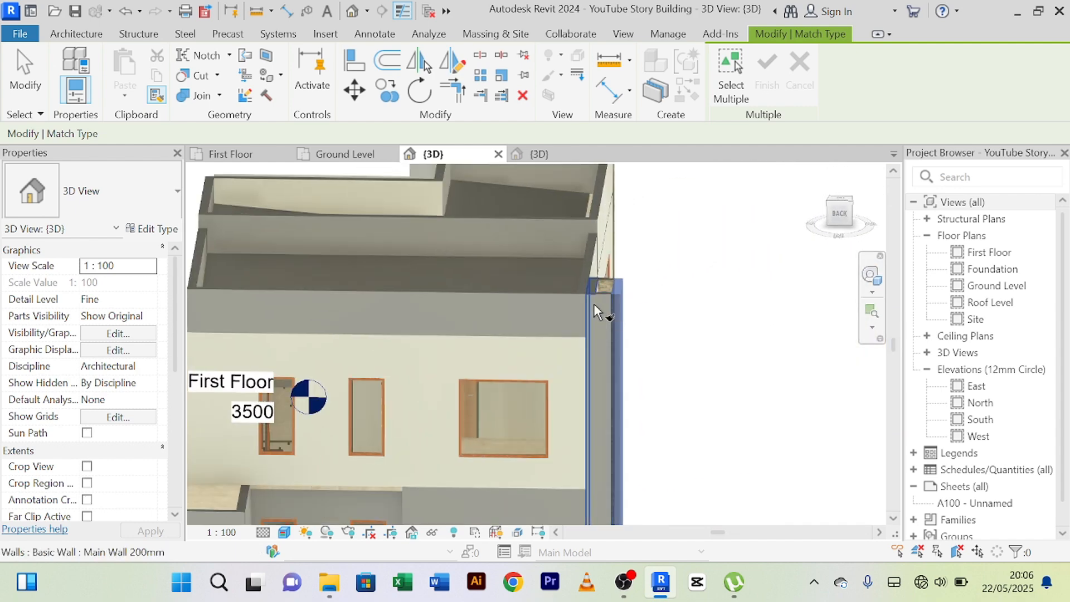
pyautogui.scroll(3, 598, 297)
pyautogui.rightClick(755, 224)
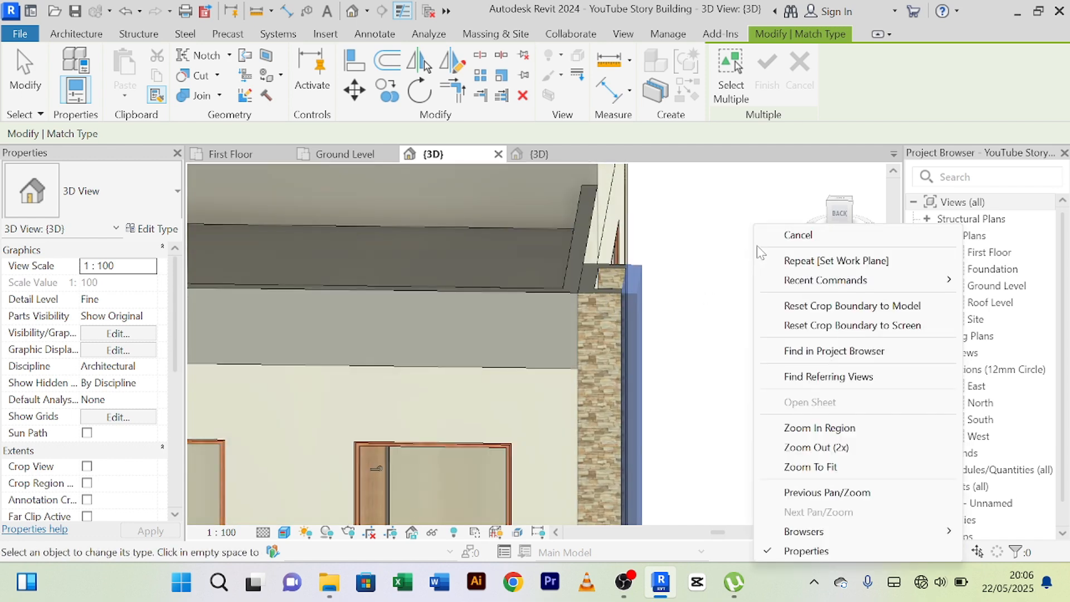
pyautogui.click(761, 235)
pyautogui.rightClick(713, 209)
pyautogui.click(723, 221)
pyautogui.rightClick(696, 200)
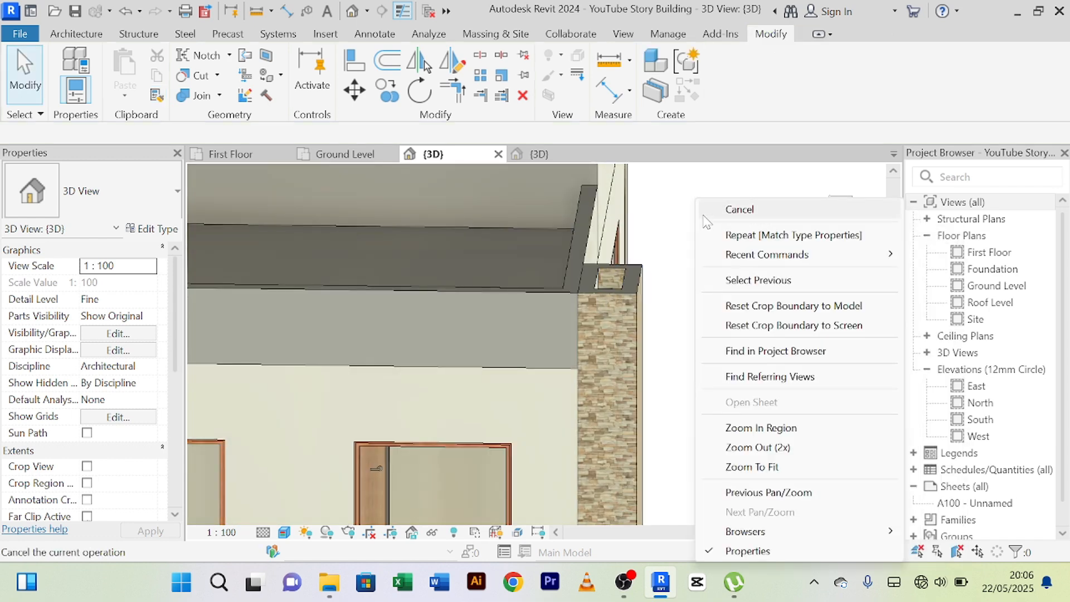
pyautogui.click(702, 215)
# Examine the stone finish of both ducts around the building's rear, side and front facades.
pyautogui.scroll(-3, 704, 228)
pyautogui.keyDown('shift'); pyautogui.moveTo(703, 249); pyautogui.dragTo(610, 262, button='middle'); pyautogui.keyUp('shift')
pyautogui.scroll(-2, 611, 262)
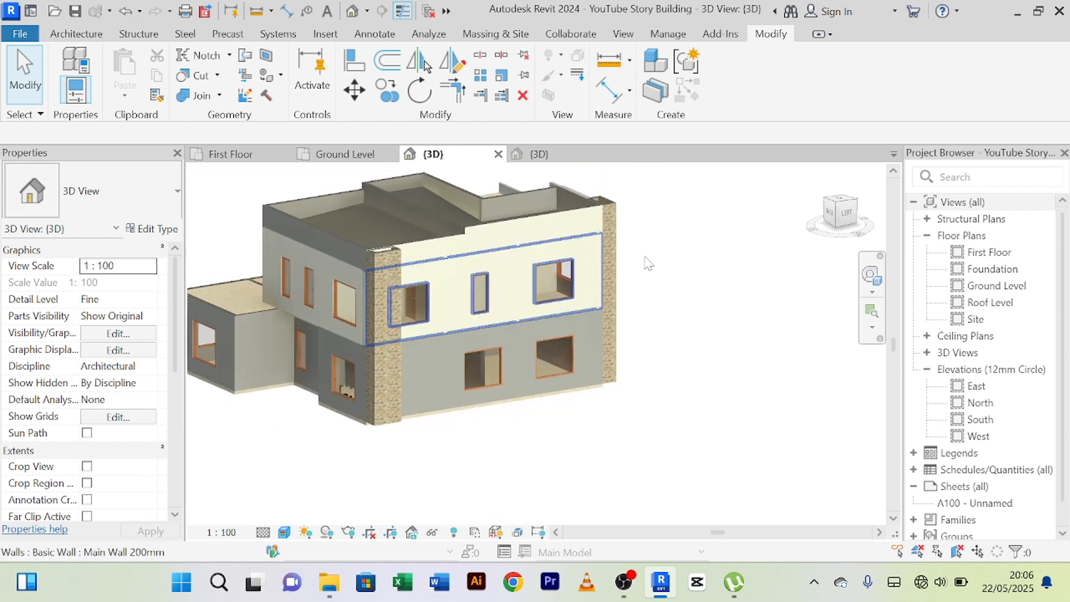
pyautogui.keyDown('shift'); pyautogui.moveTo(714, 274); pyautogui.dragTo(556, 289, button='middle'); pyautogui.keyUp('shift')
pyautogui.scroll(2, 306, 236)
pyautogui.scroll(-2, 309, 229)
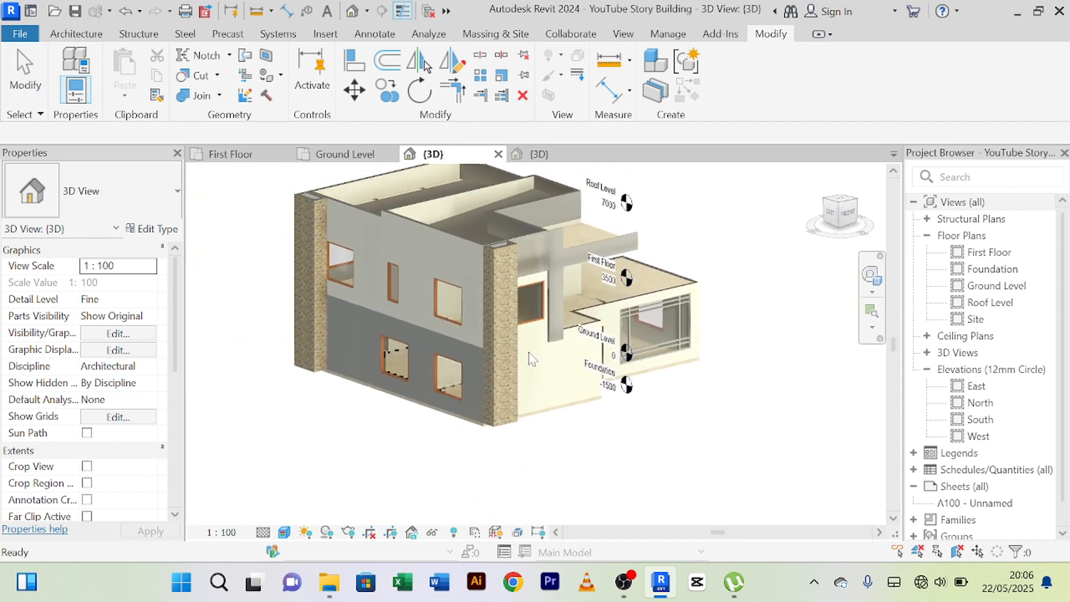
pyautogui.scroll(4, 417, 327)
pyautogui.scroll(-5, 469, 278)
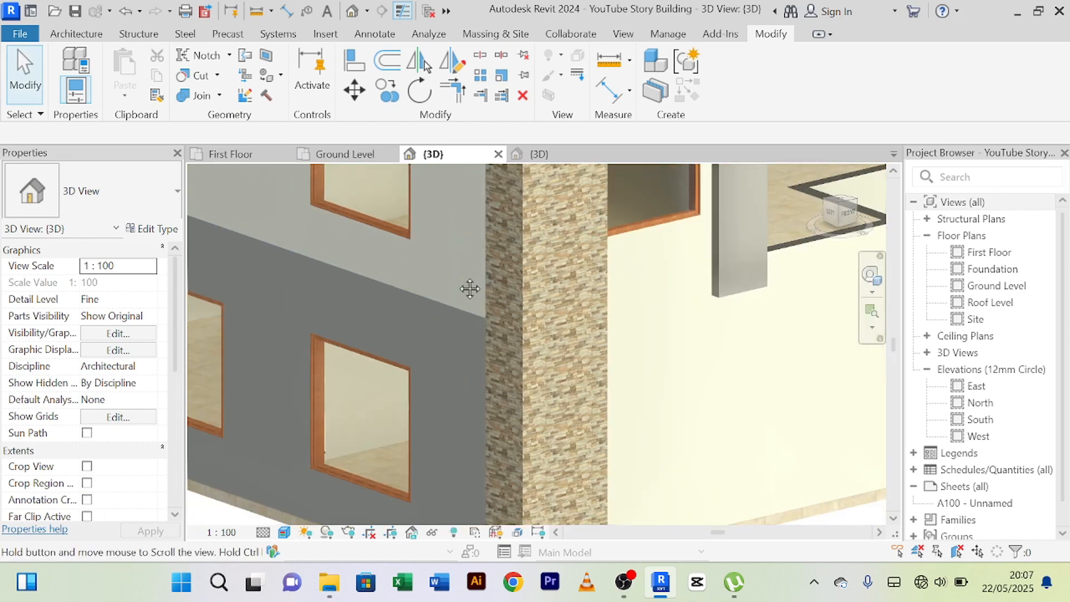
pyautogui.keyDown('shift'); pyautogui.moveTo(574, 410); pyautogui.dragTo(479, 426, button='middle'); pyautogui.keyUp('shift')
pyautogui.moveTo(537, 351); pyautogui.dragTo(529, 497, button='middle')
pyautogui.scroll(2, 462, 282)
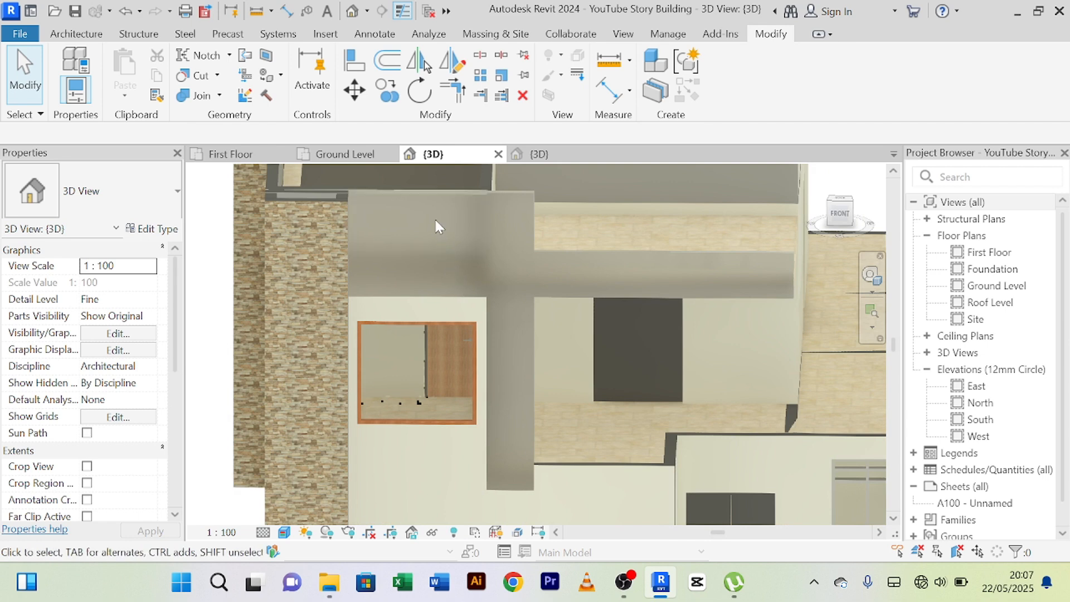
pyautogui.scroll(-2, 436, 223)
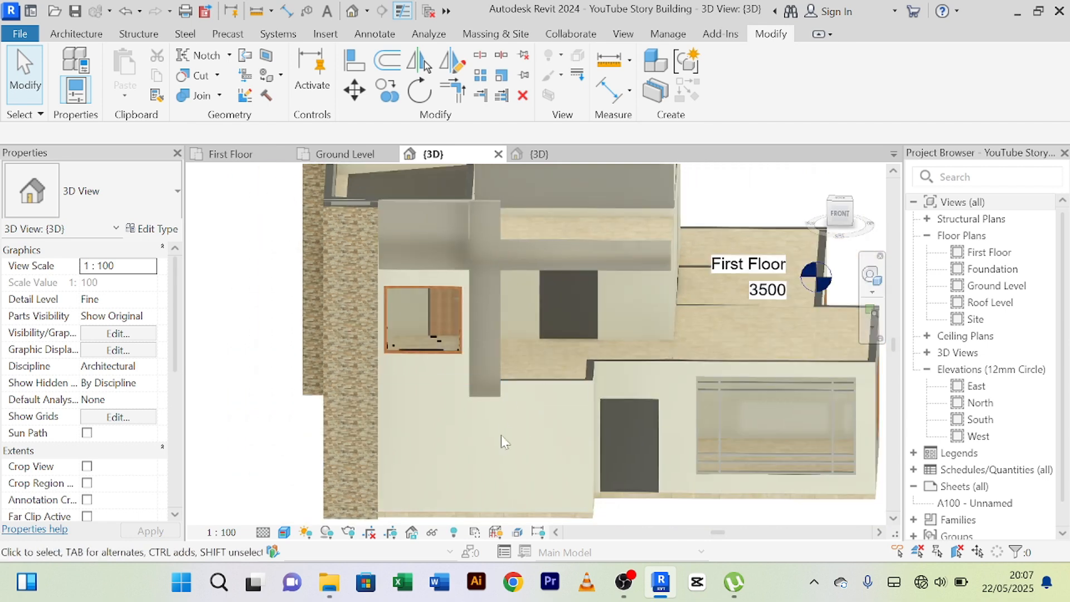
# Stretch the front facade's vertical strip down to the base of the ground-floor wall.
pyautogui.scroll(3, 484, 386)
pyautogui.scroll(-4, 493, 411)
pyautogui.moveTo(504, 402); pyautogui.dragTo(503, 362, button='middle')
pyautogui.click(491, 358)
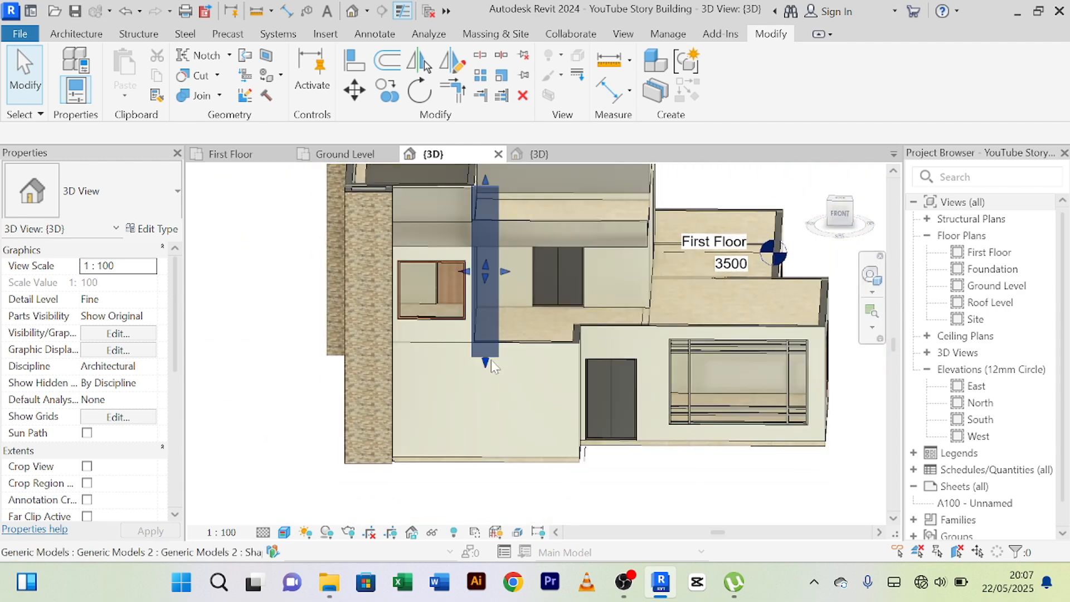
pyautogui.scroll(-1, 491, 359)
pyautogui.scroll(5, 494, 408)
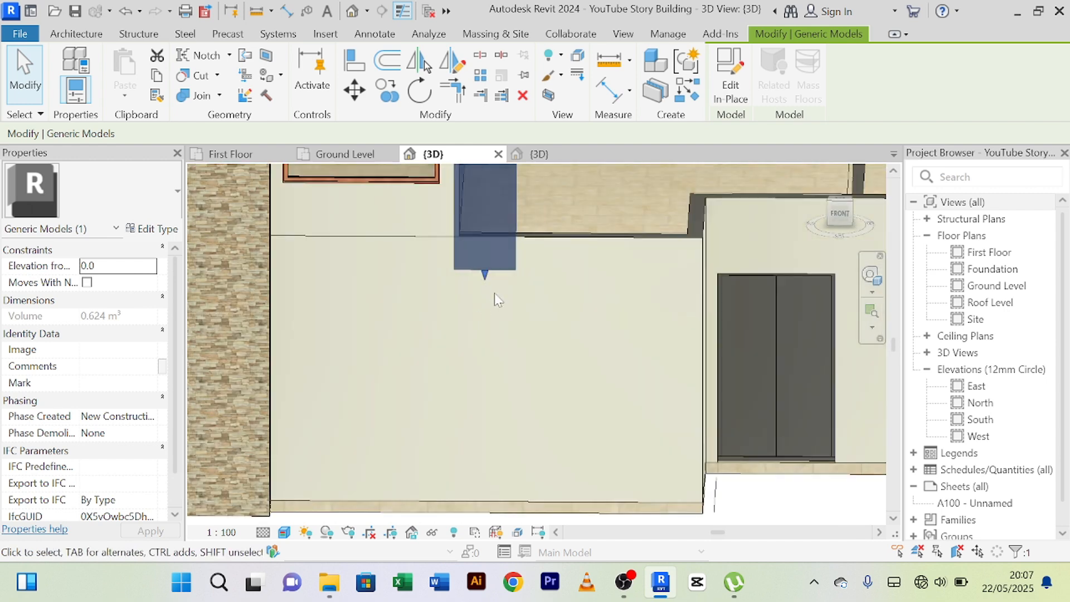
pyautogui.scroll(-2, 494, 291)
pyautogui.moveTo(481, 434); pyautogui.dragTo(489, 378, button='middle')
pyautogui.scroll(-2, 471, 420)
pyautogui.moveTo(464, 365); pyautogui.dragTo(466, 460)
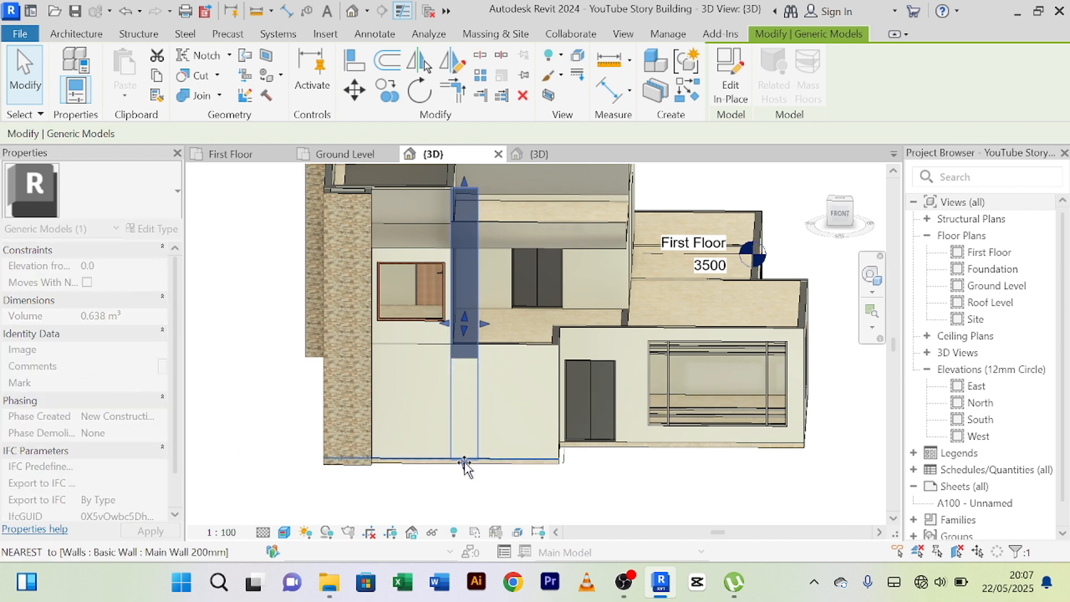
# Raise the strip's lower end slightly toward the joint between the wall and the foundation course.
pyautogui.scroll(4, 469, 455)
pyautogui.scroll(3, 470, 448)
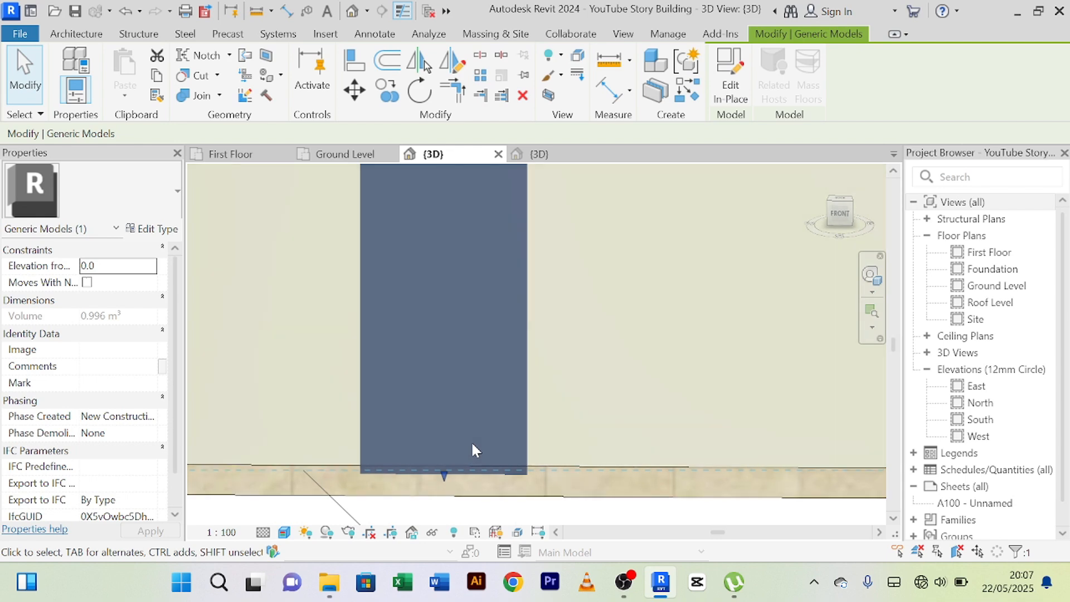
pyautogui.scroll(-4, 471, 441)
pyautogui.scroll(3, 461, 449)
pyautogui.scroll(2, 459, 450)
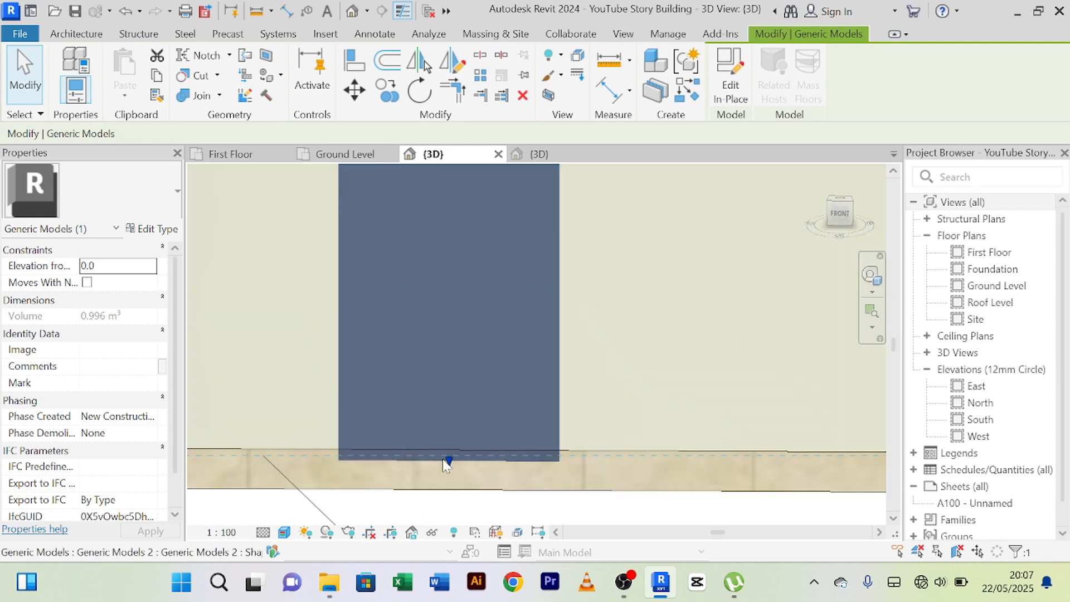
pyautogui.moveTo(449, 460); pyautogui.dragTo(448, 452)
pyautogui.scroll(3, 467, 432)
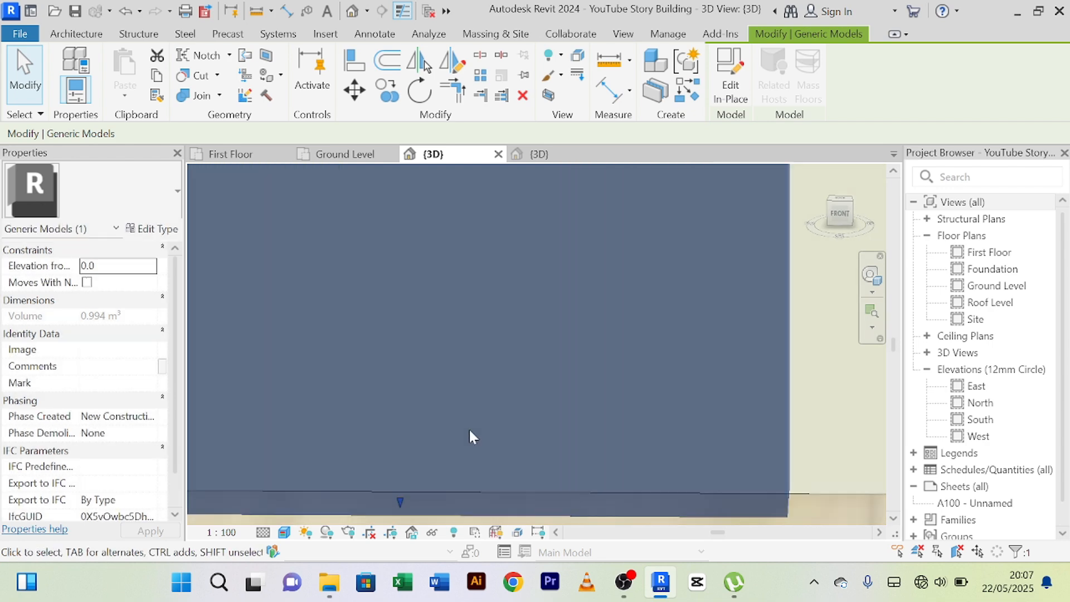
pyautogui.scroll(-4, 470, 433)
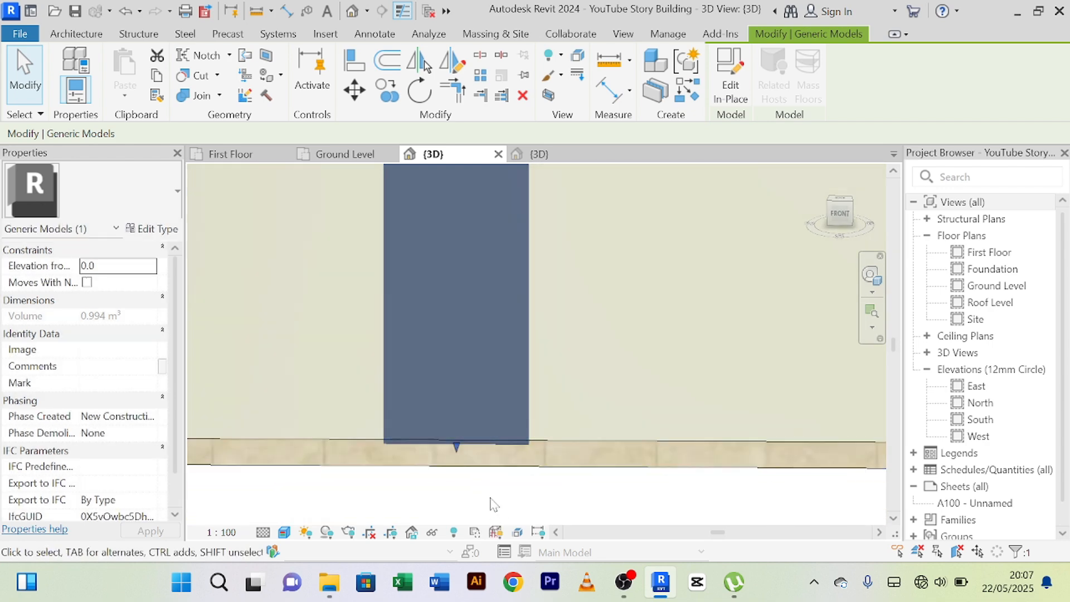
pyautogui.click(489, 498)
# Examine how the strip's lower end meets the wall base and how the strip looks on the front facade.
pyautogui.scroll(2, 501, 433)
pyautogui.scroll(-3, 503, 427)
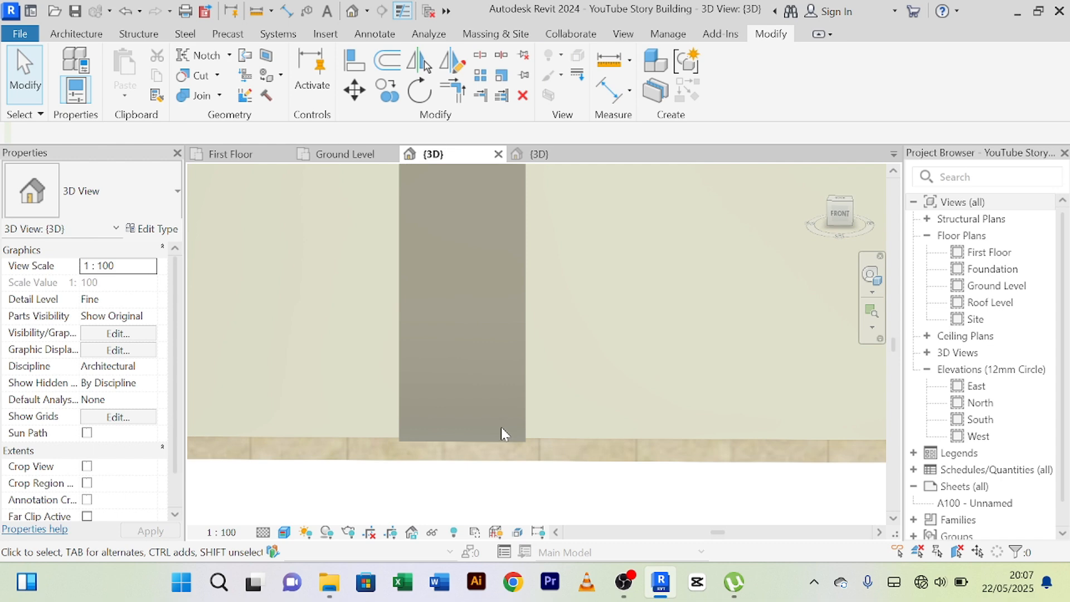
pyautogui.keyDown('shift'); pyautogui.moveTo(475, 433); pyautogui.dragTo(532, 444, button='middle'); pyautogui.keyUp('shift')
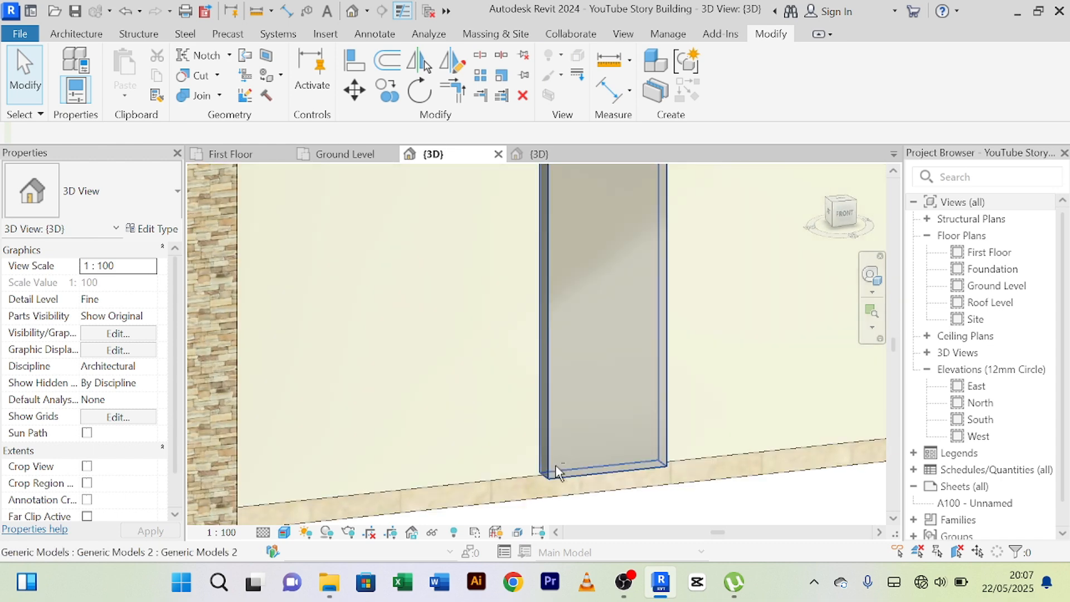
pyautogui.scroll(2, 566, 460)
pyautogui.scroll(-5, 567, 459)
pyautogui.scroll(-5, 624, 422)
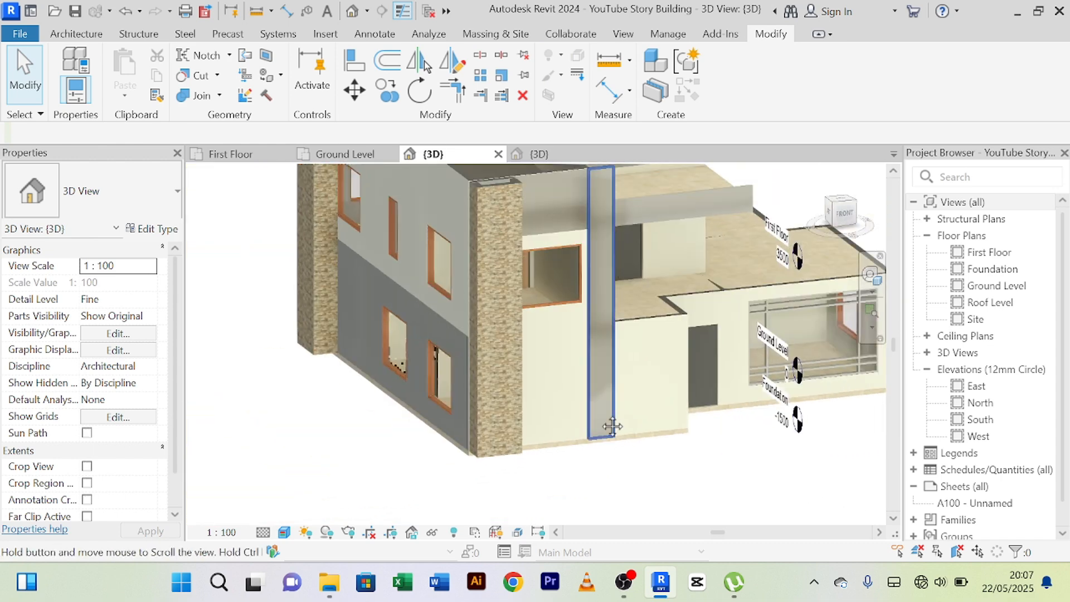
pyautogui.moveTo(610, 425); pyautogui.dragTo(539, 402, button='middle')
pyautogui.scroll(2, 554, 406)
pyautogui.scroll(-4, 540, 401)
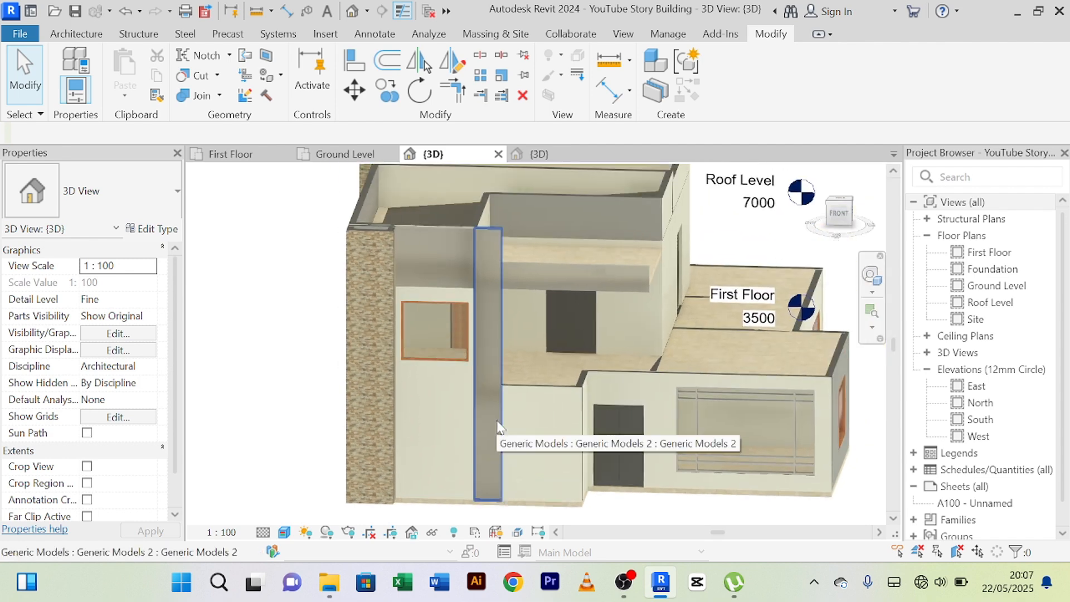
# Edit the vertical strip in place and open the material selection for its extrusion.
pyautogui.click(497, 428)
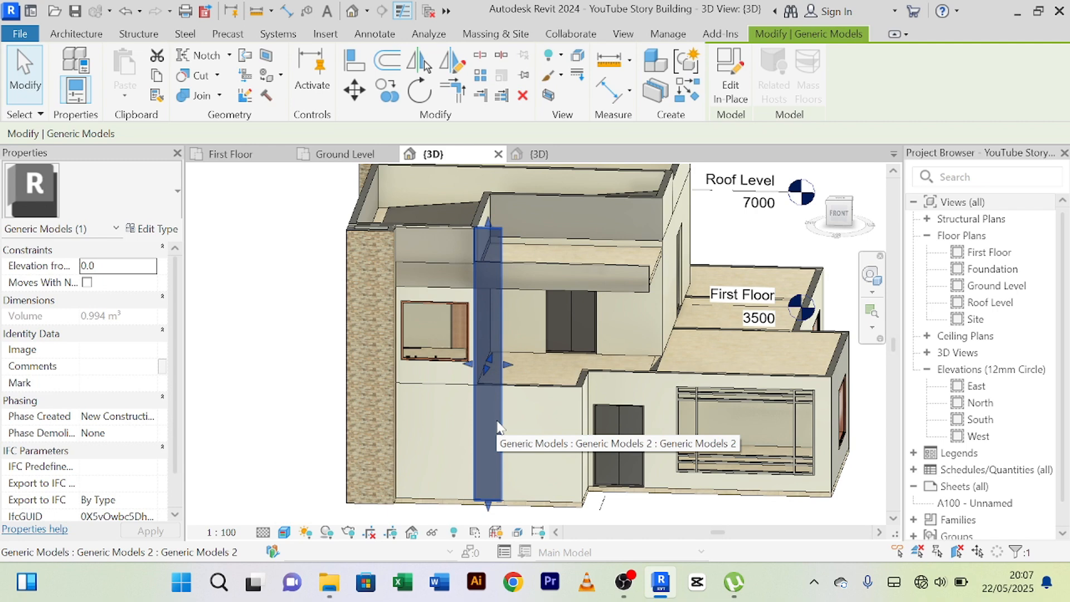
pyautogui.click(731, 86)
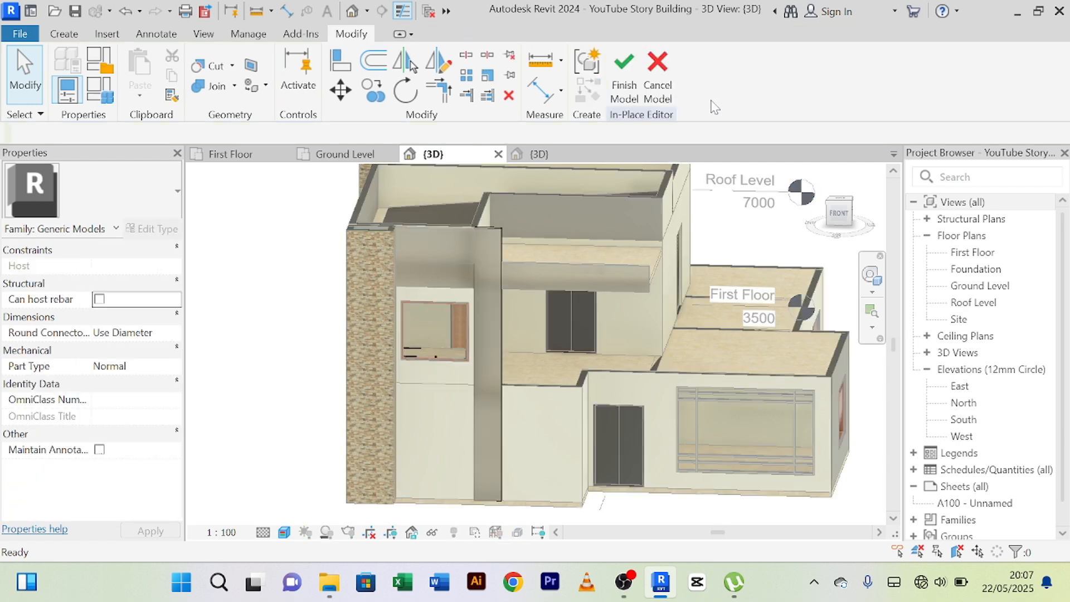
pyautogui.click(497, 232)
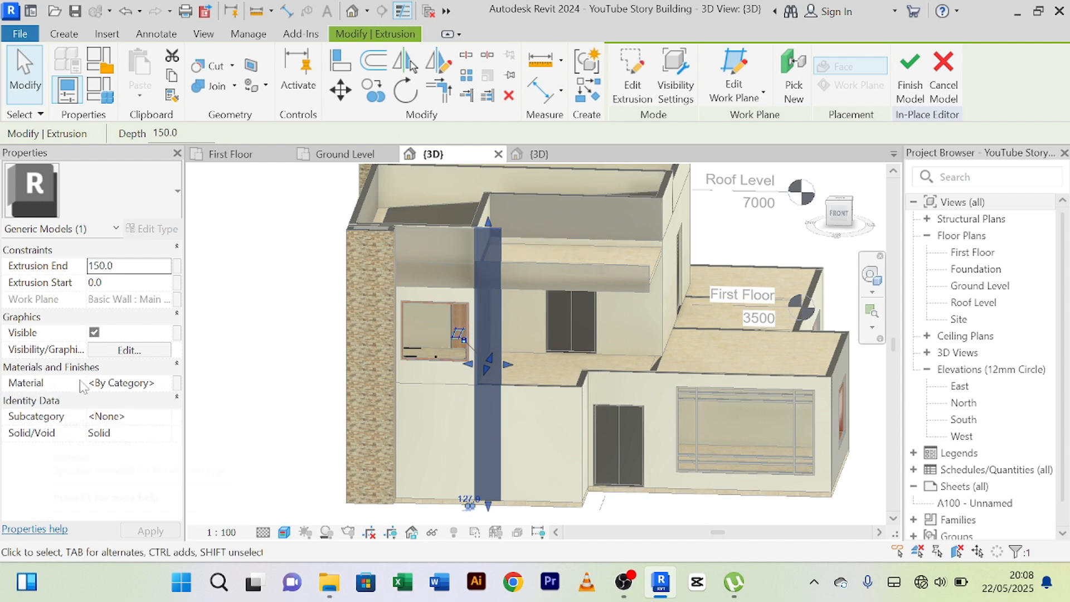
pyautogui.click(159, 384)
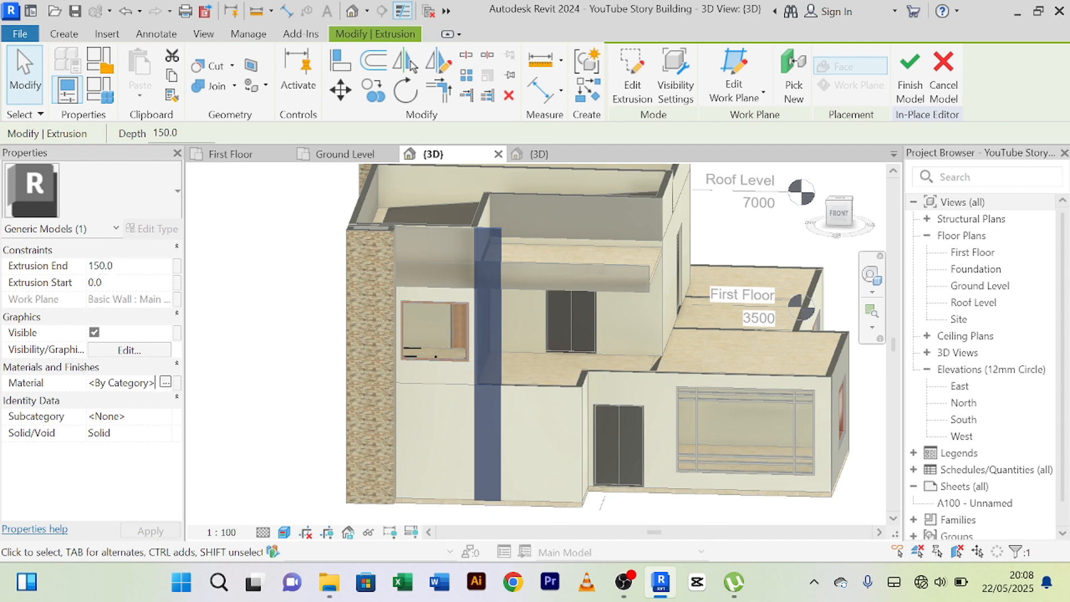
pyautogui.click(165, 383)
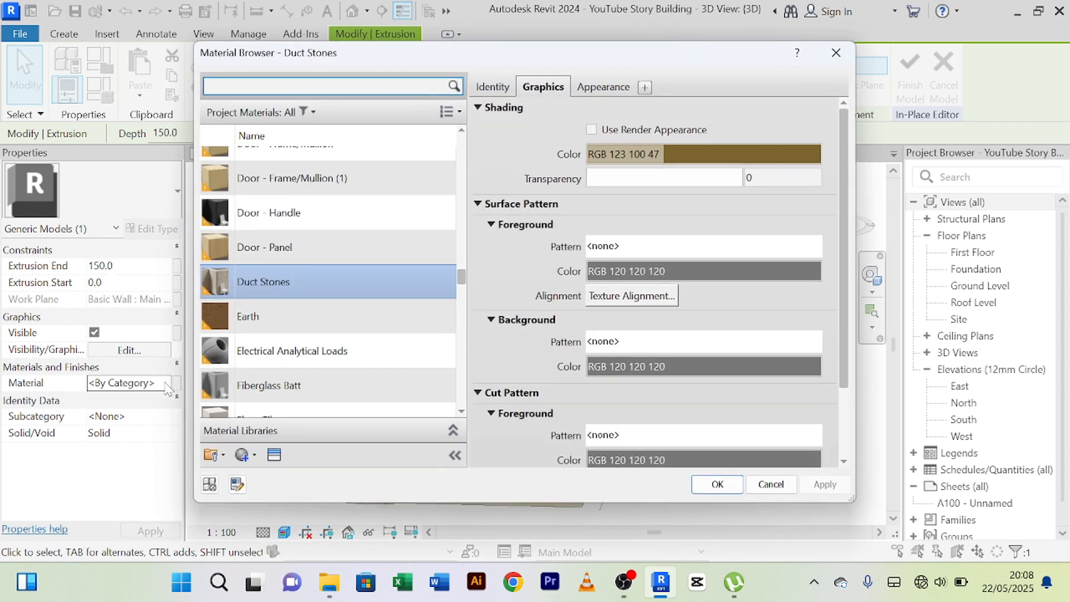
# Create a new material and name it "wood finish".
pyautogui.click(256, 456)
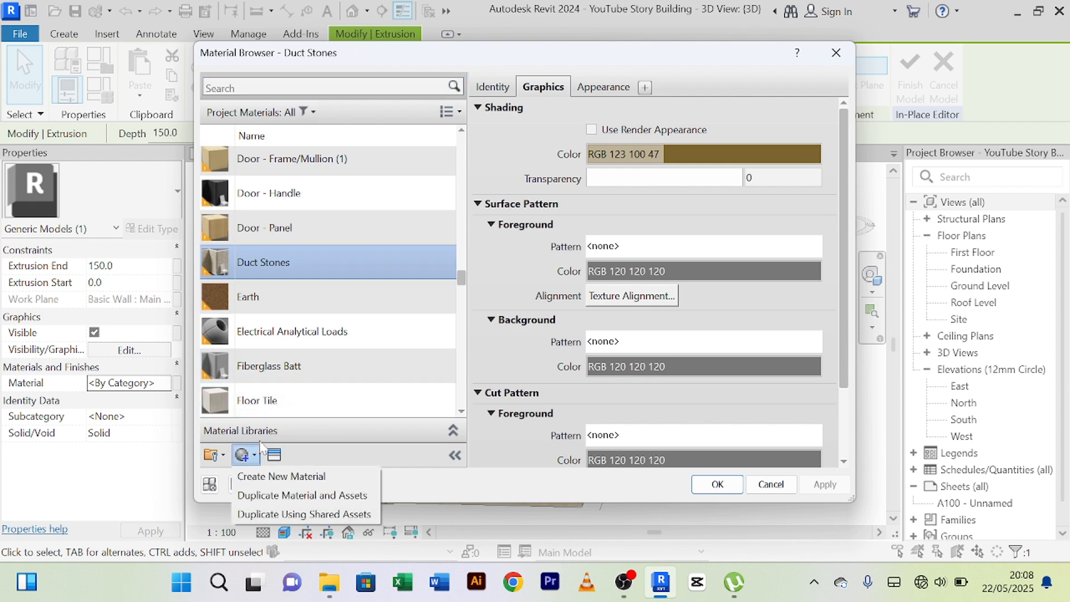
pyautogui.click(268, 475)
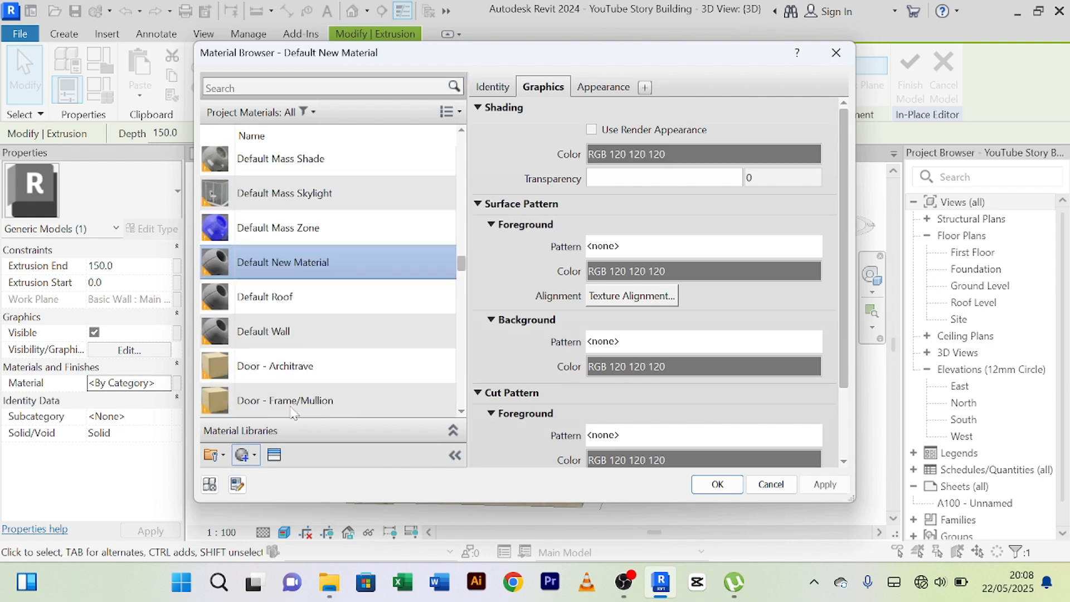
pyautogui.rightClick(315, 261)
pyautogui.click(370, 320)
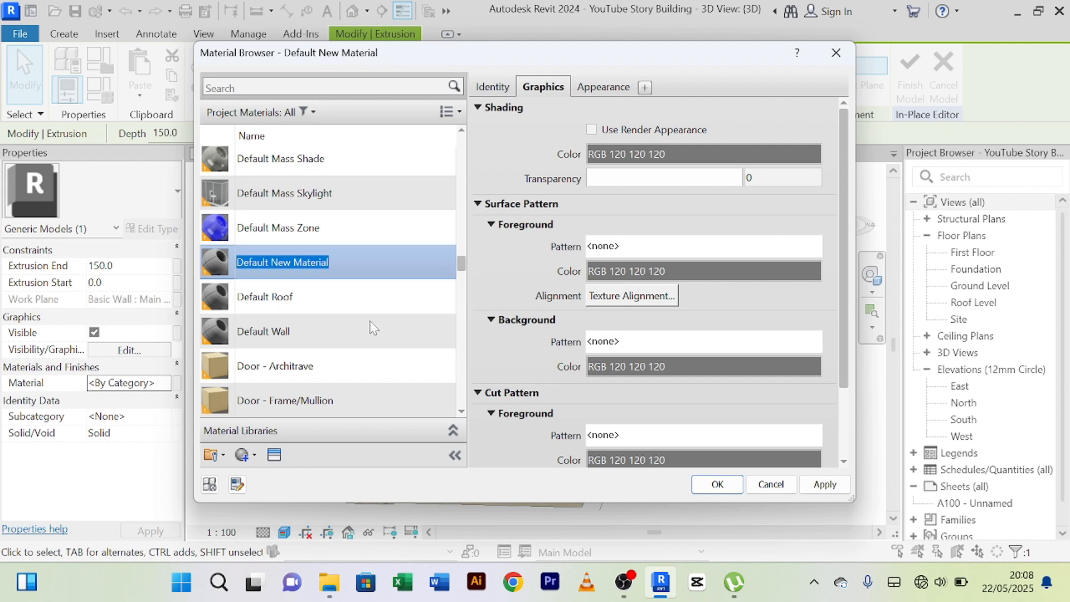
pyautogui.write('w')
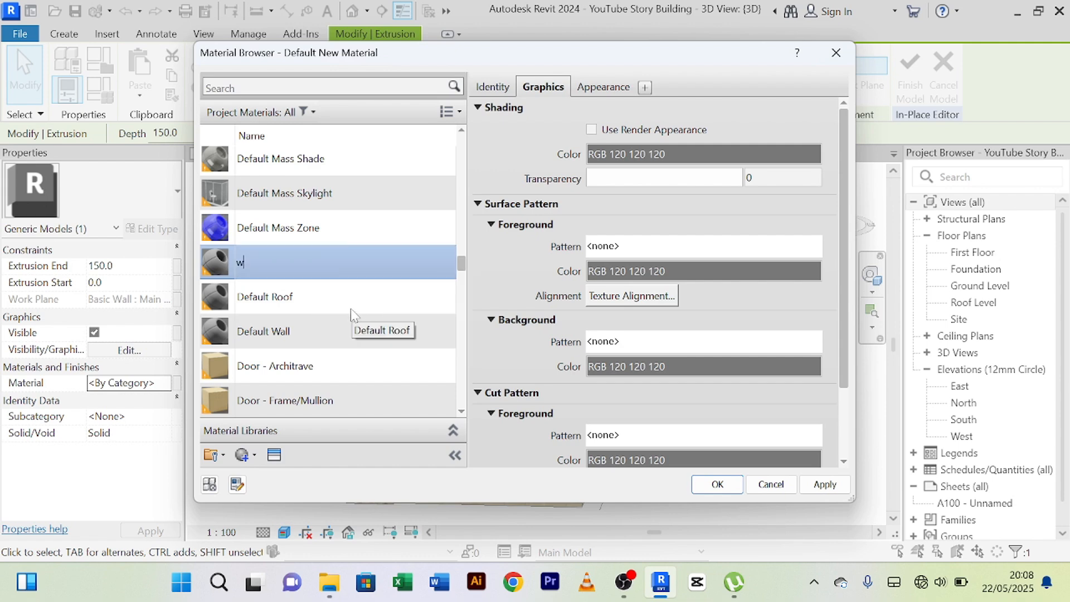
pyautogui.write('ood finish')
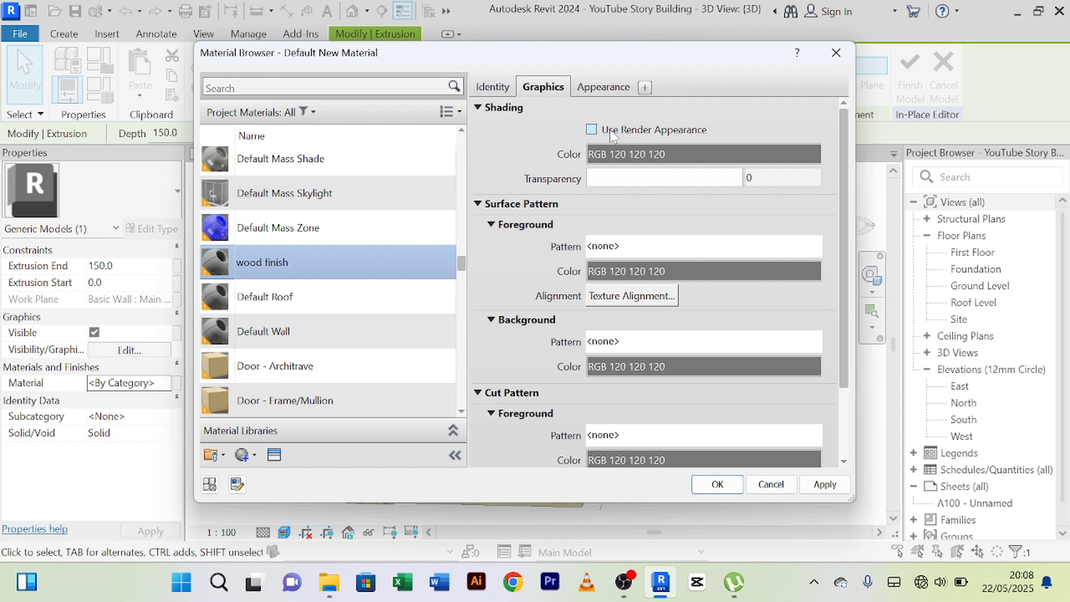
# Search the replacement appearance assets for "wood" and list the Finish category of the Appearance Library.
pyautogui.click(604, 90)
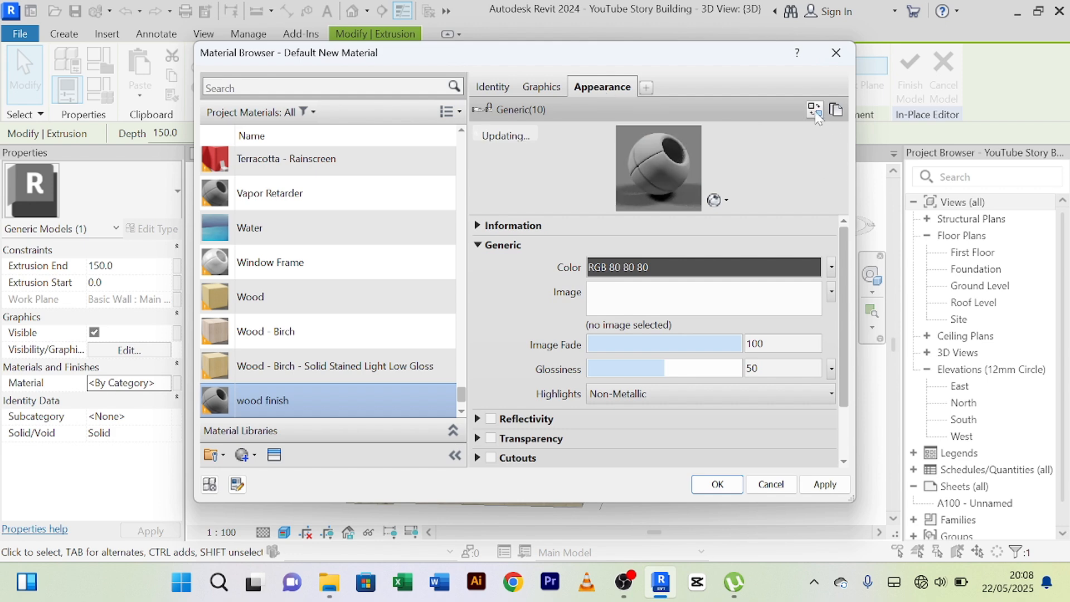
pyautogui.click(815, 111)
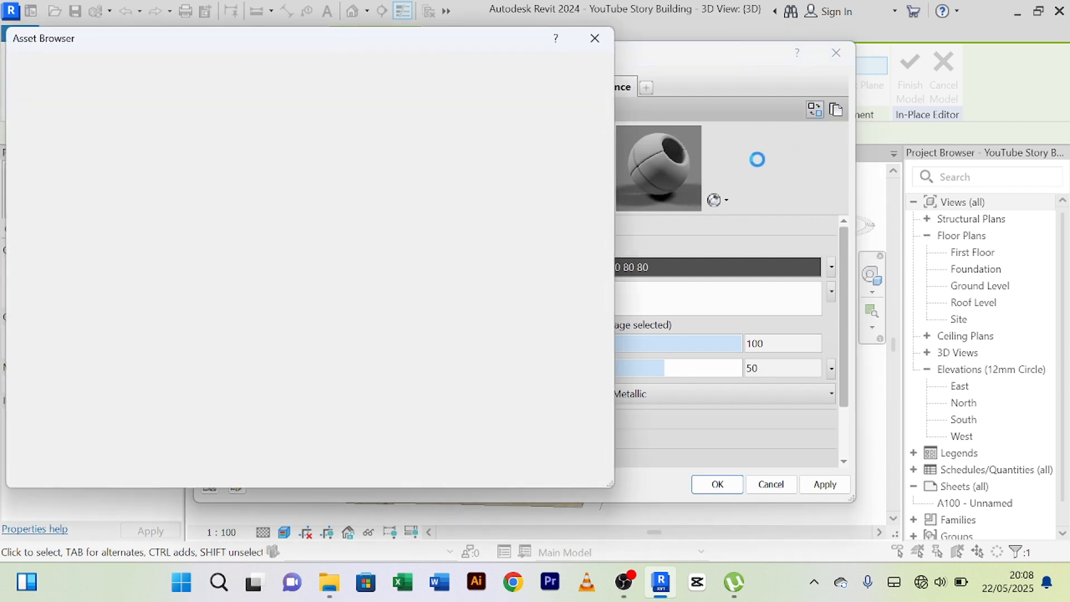
pyautogui.click(63, 65)
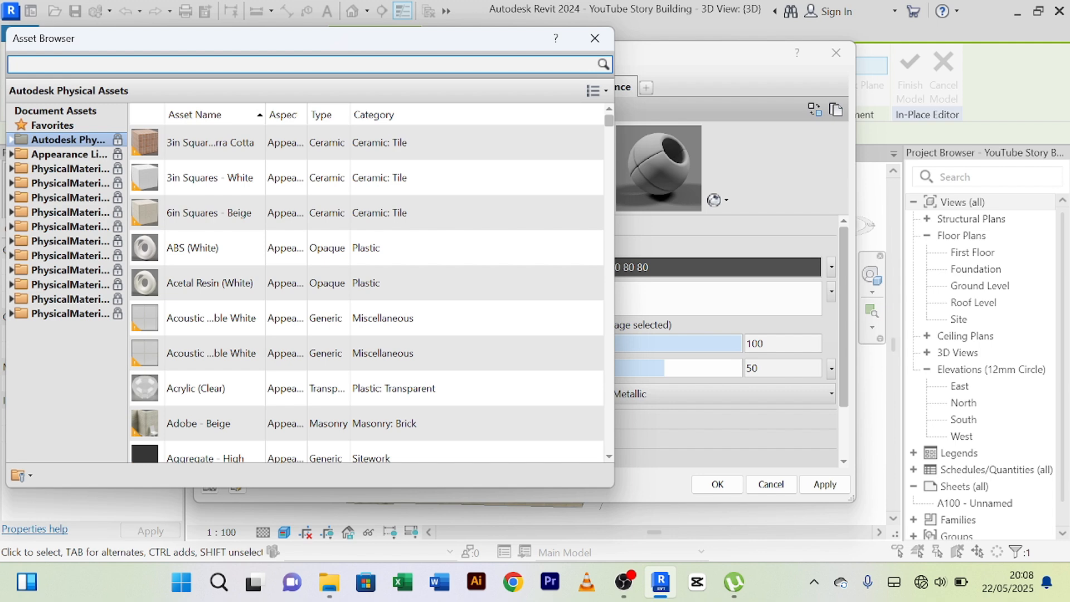
pyautogui.write('wood')
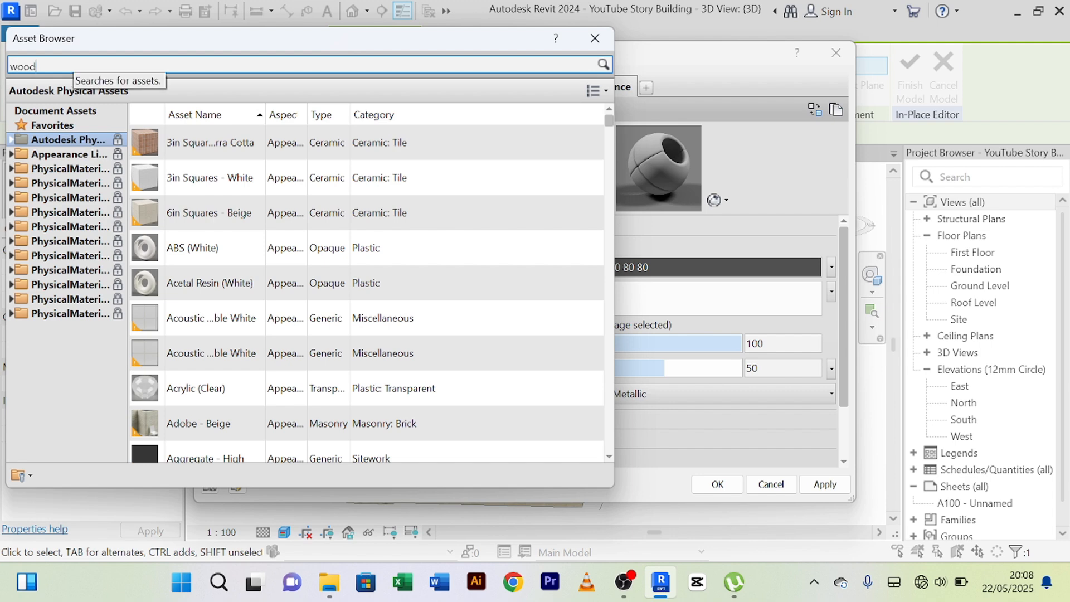
pyautogui.press('Return')
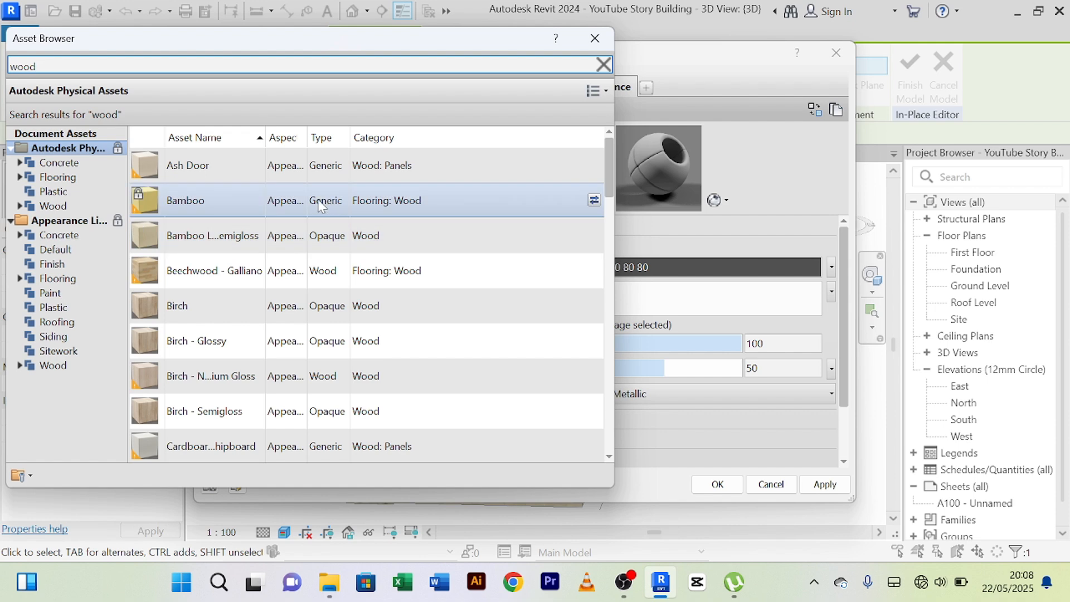
pyautogui.click(51, 264)
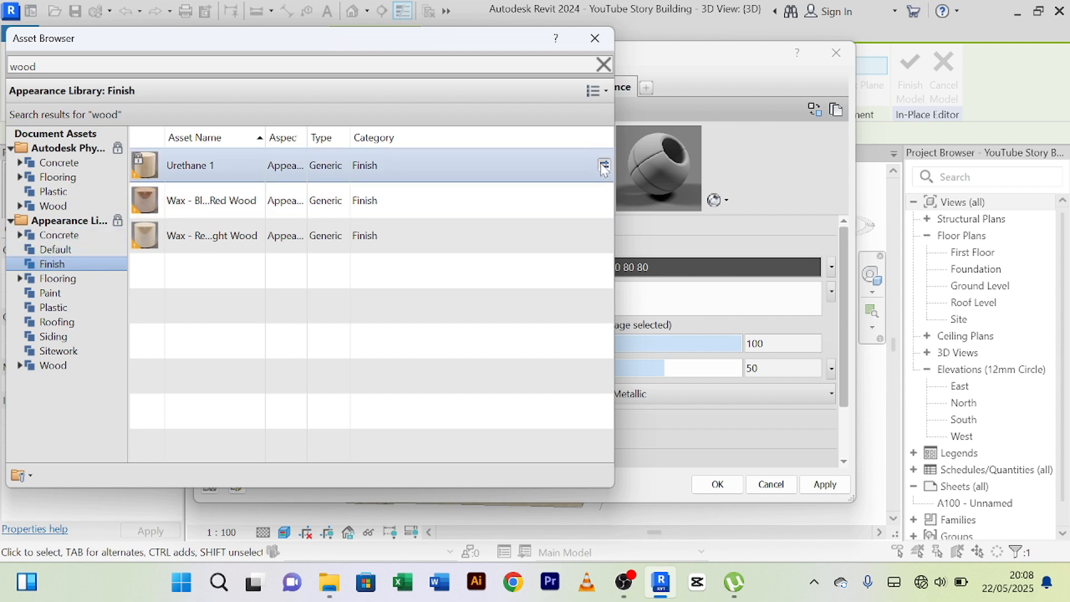
# Try the Urethane 1 appearance and both Wax wood appearances on the wood finish material.
pyautogui.click(604, 165)
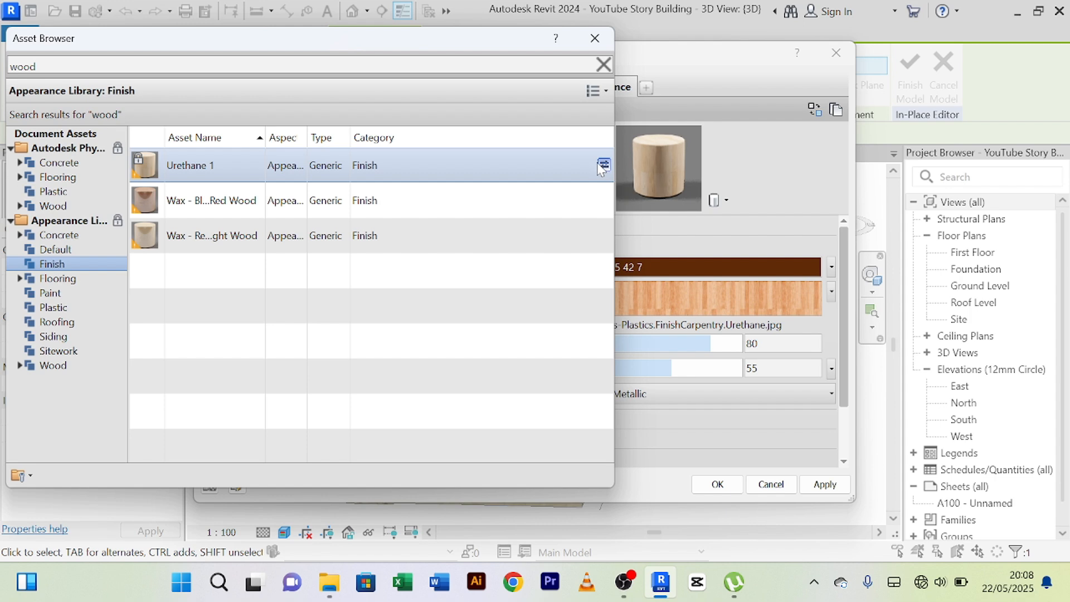
pyautogui.click(603, 200)
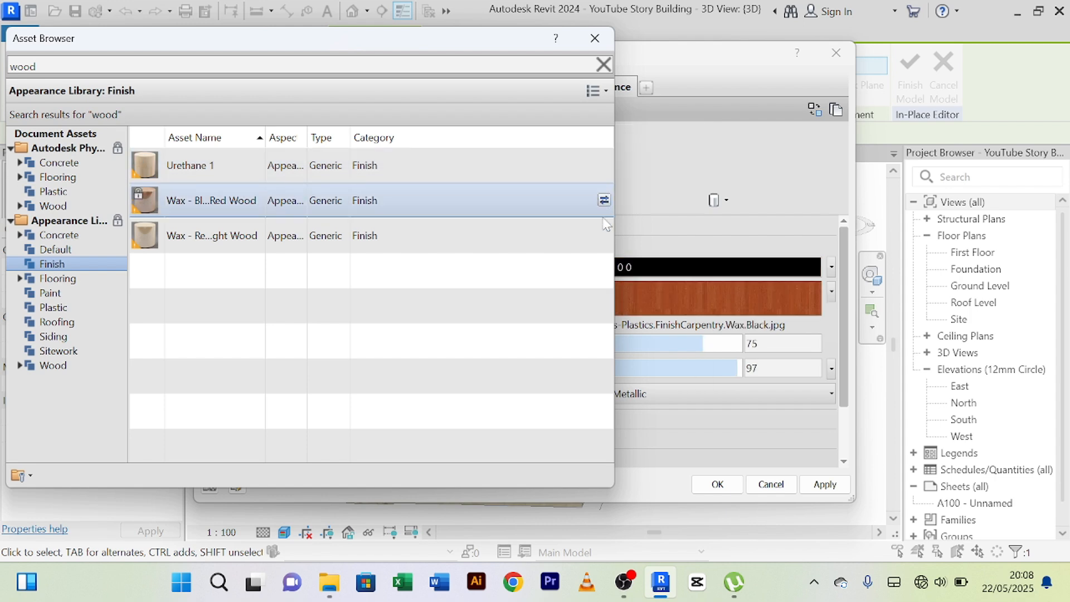
pyautogui.click(604, 235)
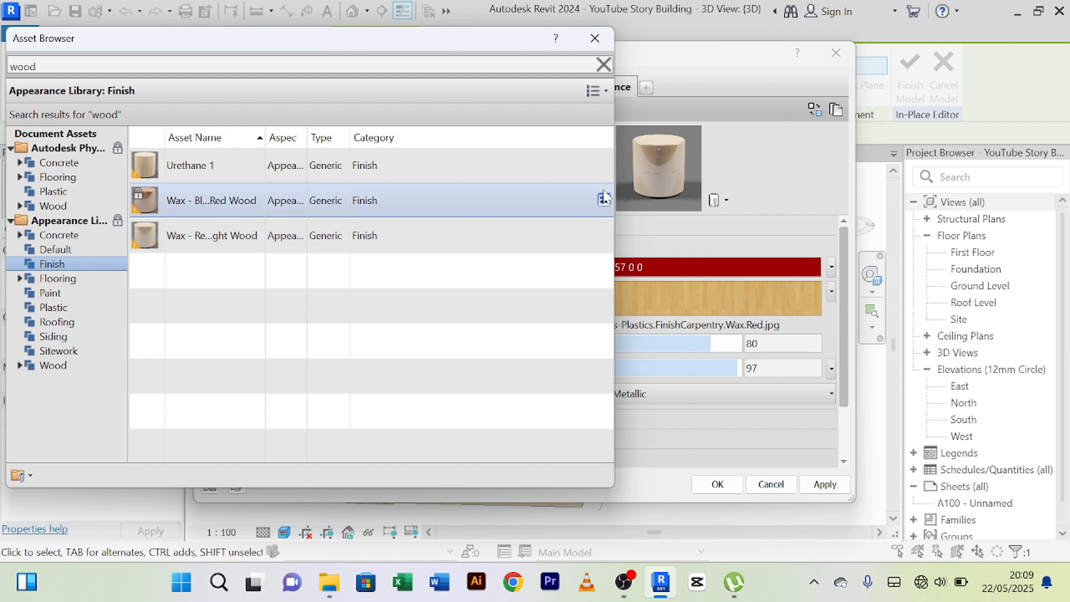
pyautogui.click(604, 198)
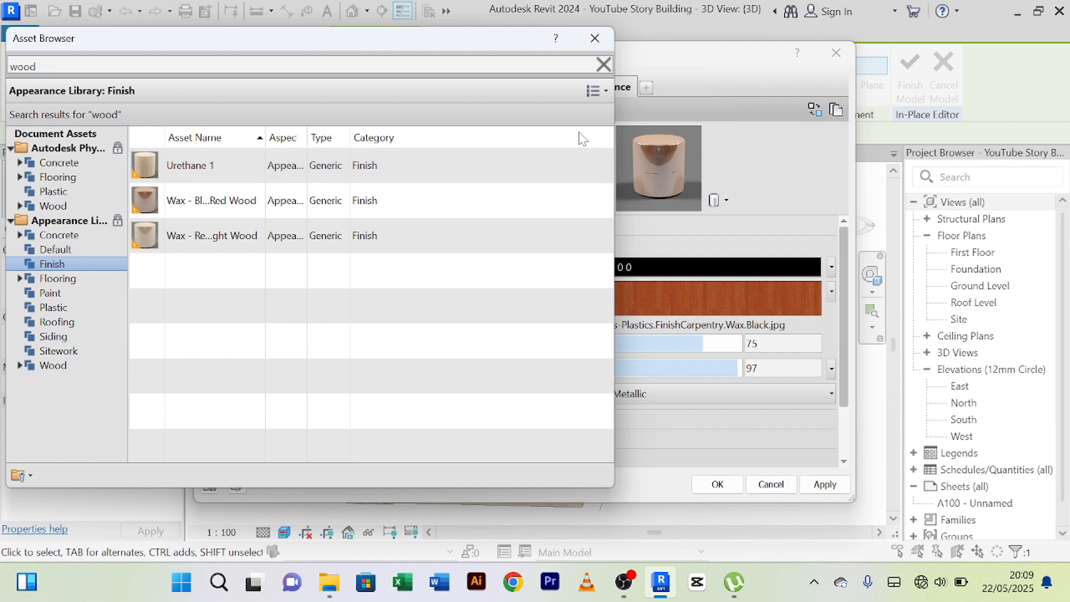
pyautogui.moveTo(490, 41); pyautogui.dragTo(514, 34)
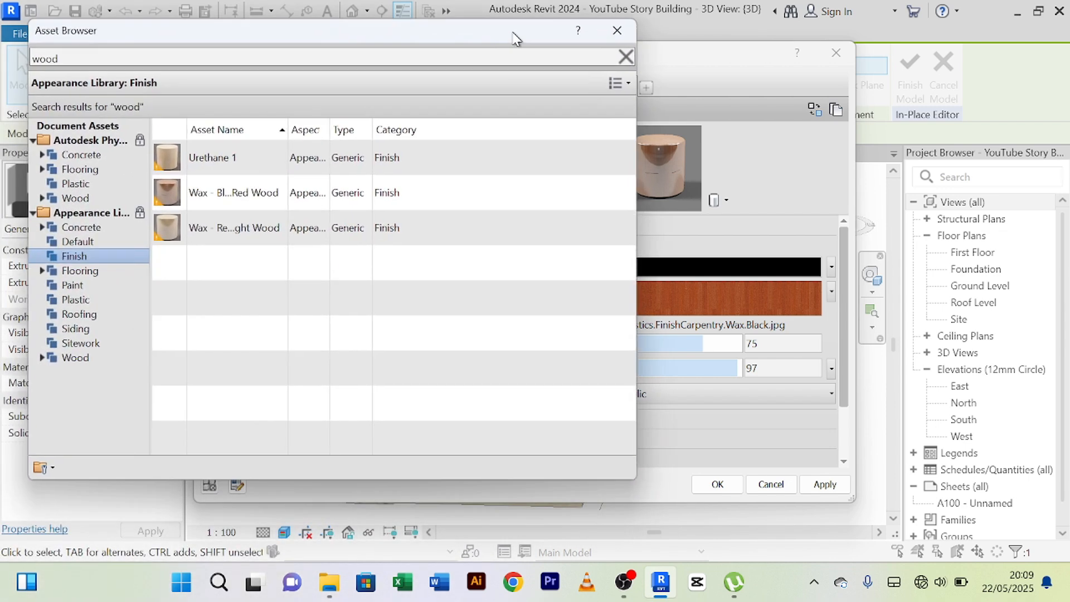
# Replace the wood finish material's appearance with Urethane 1 and apply the change.
pyautogui.click(626, 158)
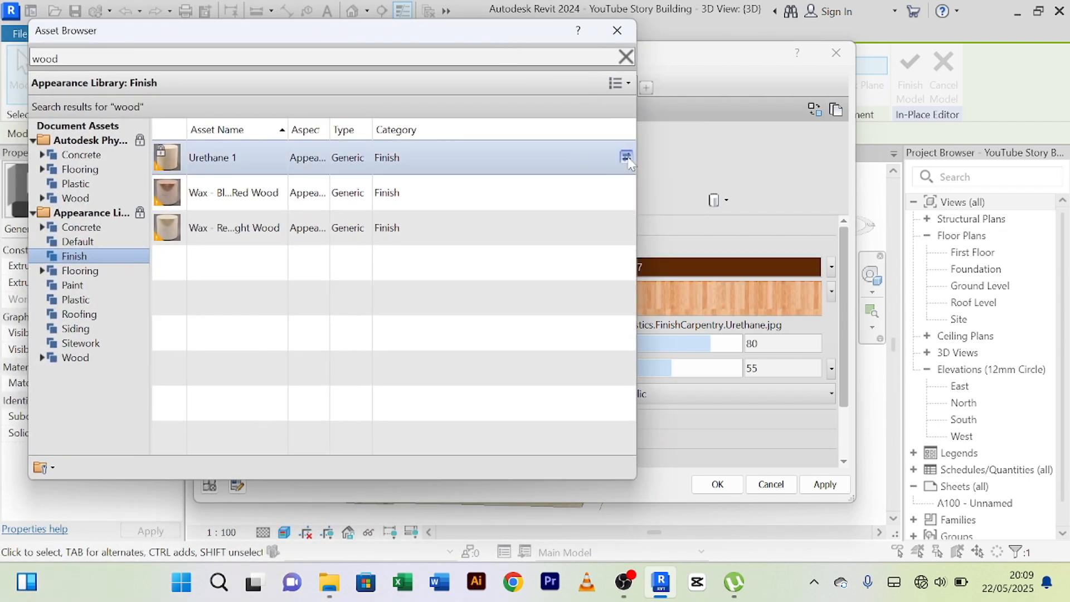
pyautogui.moveTo(529, 43); pyautogui.dragTo(493, 108)
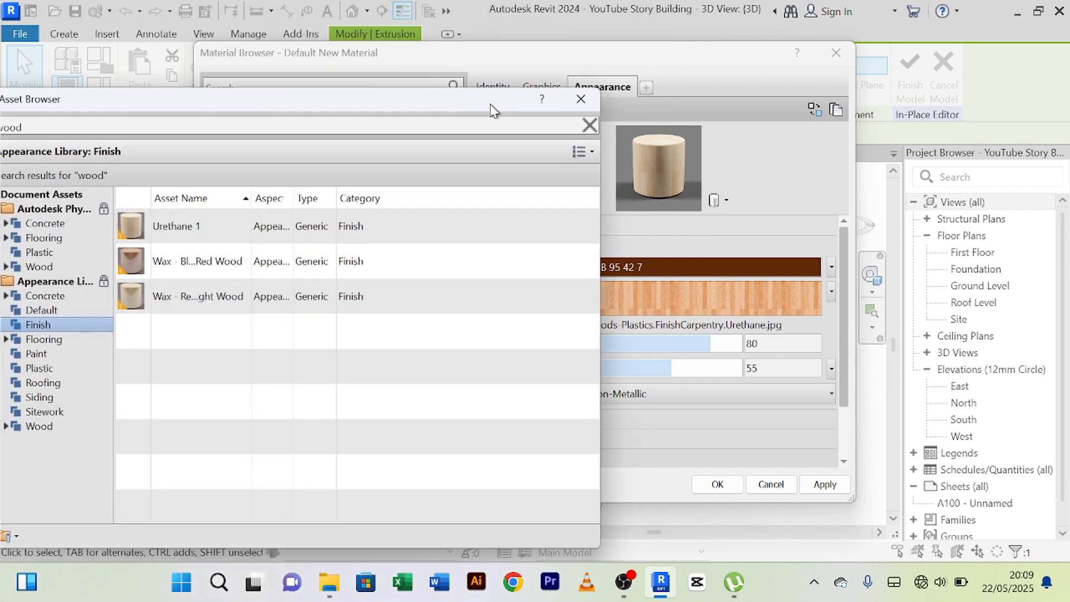
pyautogui.click(581, 98)
pyautogui.click(825, 485)
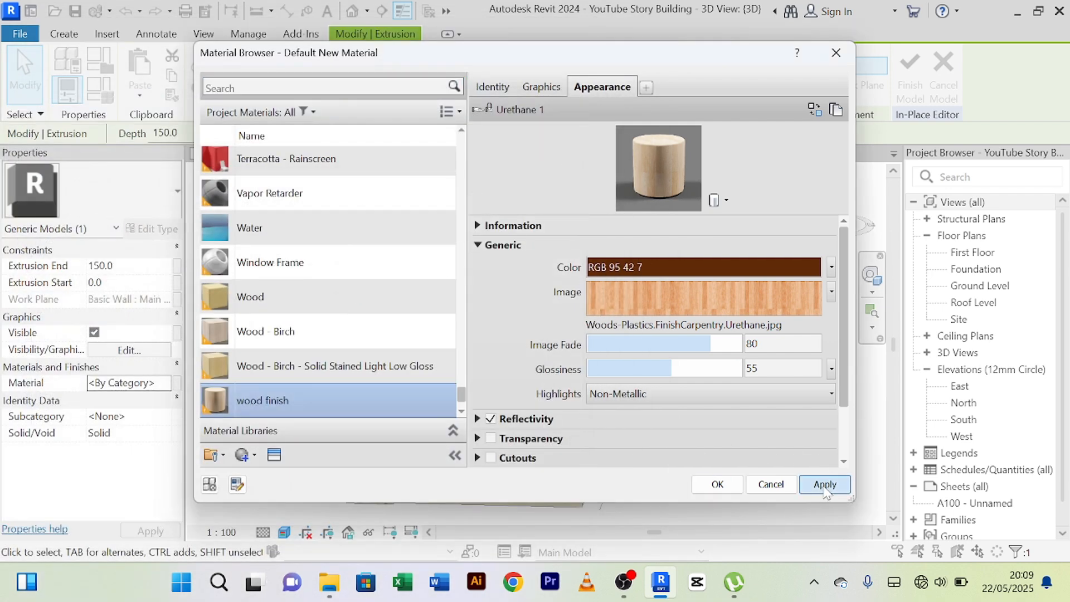
# Assign the wood finish material to the front vertical strip and finish the in-place model.
pyautogui.click(717, 484)
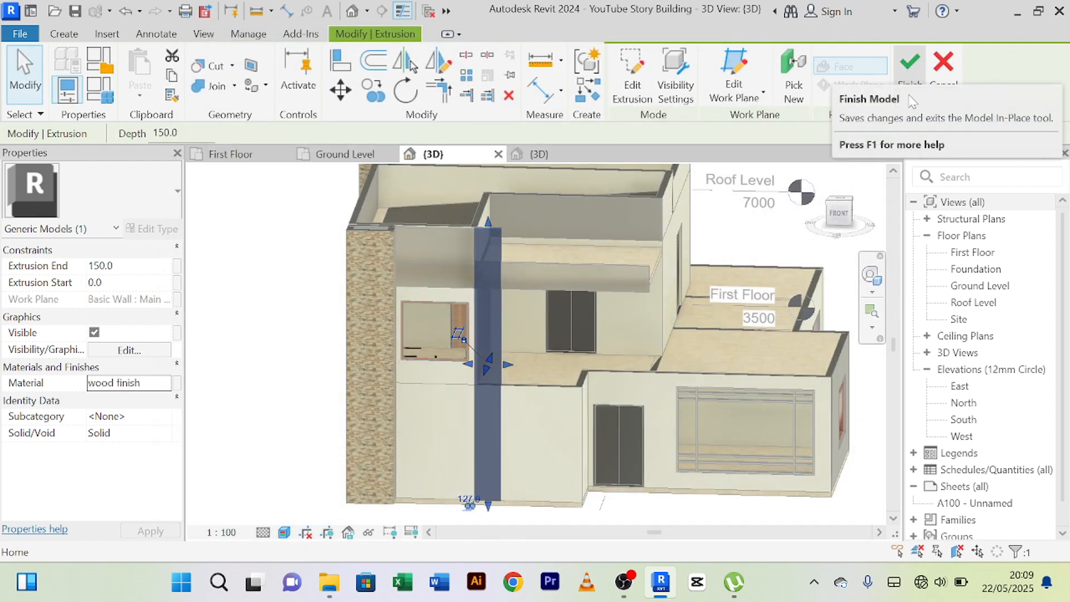
pyautogui.click(326, 315)
pyautogui.scroll(5, 524, 283)
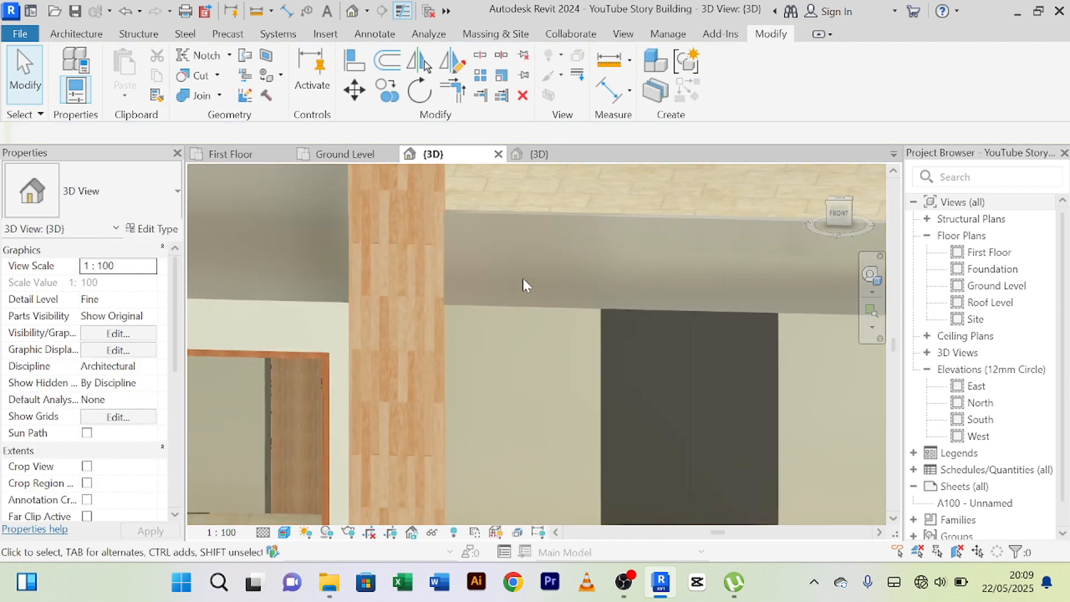
# Examine the wood-finished vertical strip against the stone wall, window and balcony on the front facade.
pyautogui.scroll(-5, 523, 278)
pyautogui.moveTo(517, 319); pyautogui.dragTo(502, 303, button='middle')
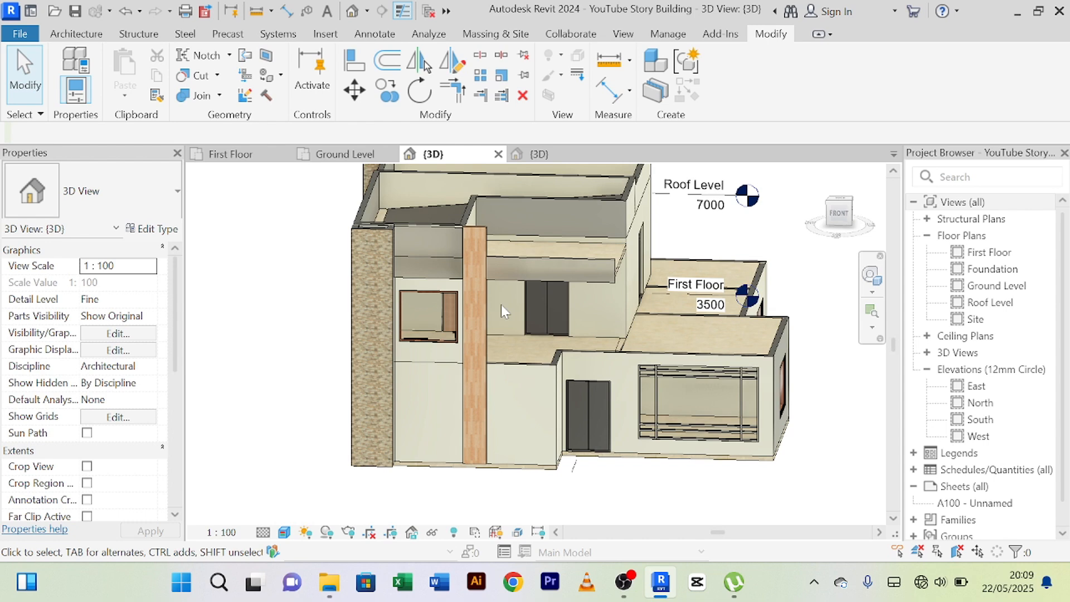
pyautogui.scroll(5, 501, 304)
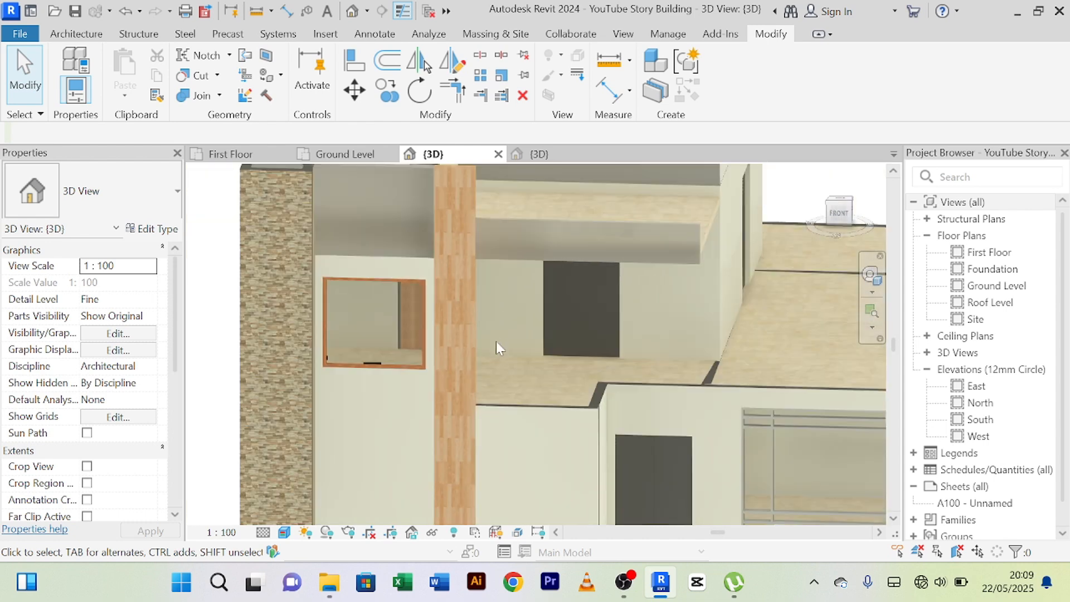
pyautogui.scroll(-5, 497, 342)
pyautogui.moveTo(508, 336); pyautogui.dragTo(501, 324, button='middle')
pyautogui.scroll(5, 500, 319)
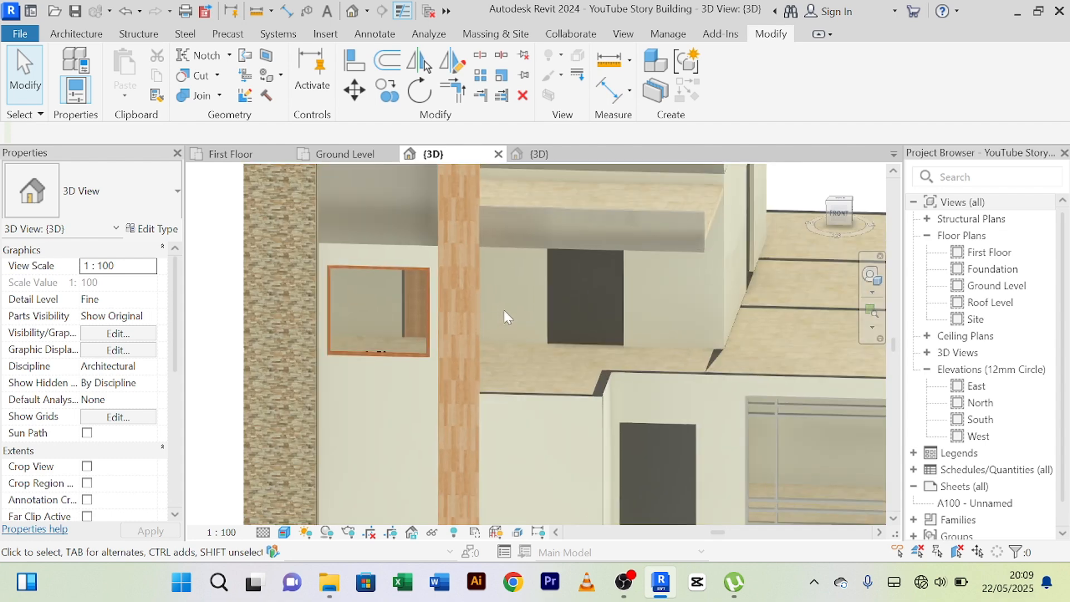
pyautogui.scroll(-4, 504, 310)
pyautogui.scroll(5, 490, 326)
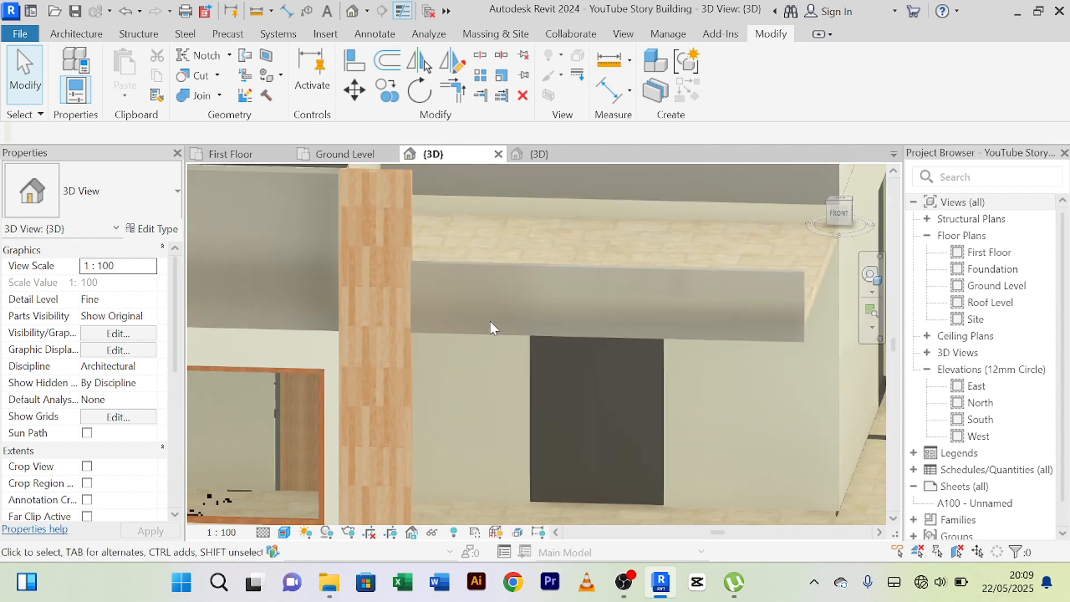
pyautogui.scroll(-4, 490, 321)
pyautogui.scroll(2, 476, 339)
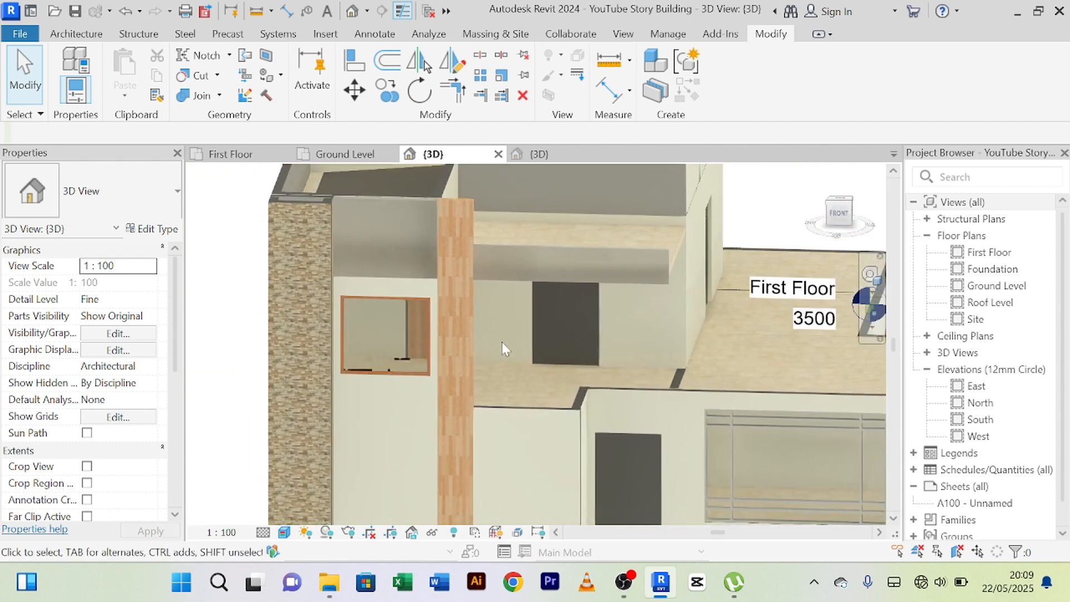
pyautogui.scroll(2, 486, 366)
pyautogui.scroll(-2, 450, 357)
pyautogui.moveTo(462, 363); pyautogui.dragTo(479, 295, button='middle')
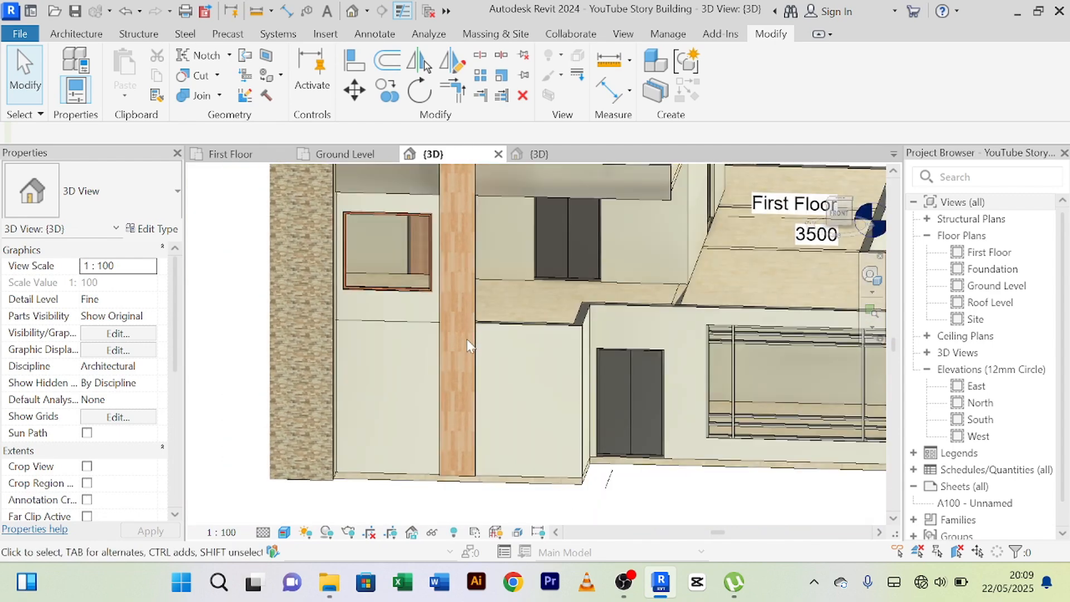
# Inspect the side of the vertical strip and how far it projects past the first-floor wall corner.
pyautogui.keyDown('shift'); pyautogui.moveTo(474, 368); pyautogui.dragTo(393, 325, button='middle'); pyautogui.keyUp('shift')
pyautogui.scroll(2, 414, 326)
pyautogui.scroll(-3, 414, 325)
pyautogui.keyDown('shift'); pyautogui.moveTo(421, 386); pyautogui.dragTo(462, 270, button='middle'); pyautogui.keyUp('shift')
pyautogui.scroll(2, 462, 273)
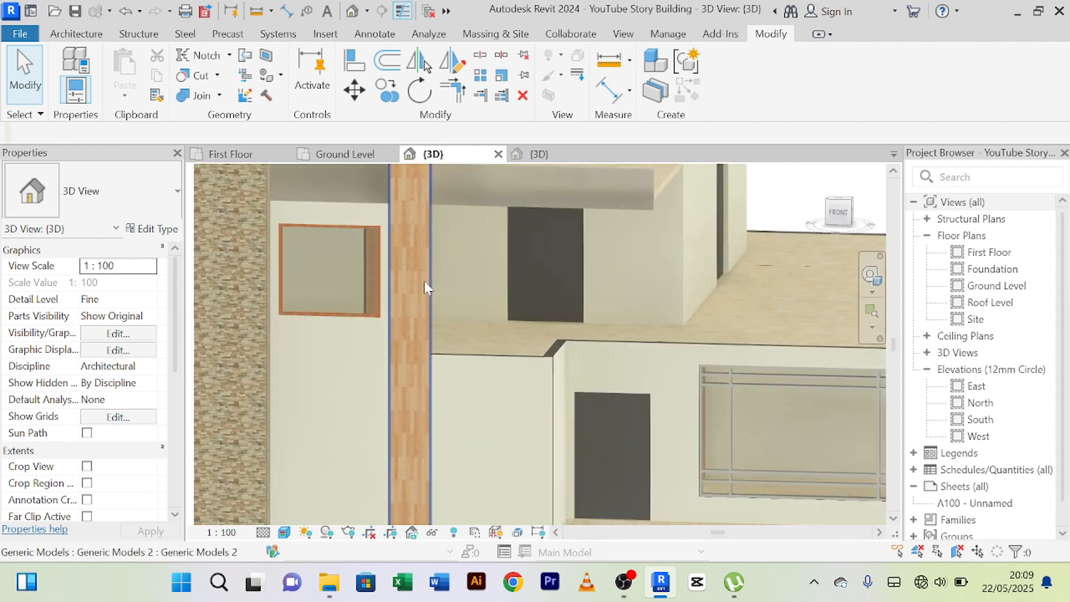
pyautogui.scroll(1, 441, 301)
pyautogui.keyDown('shift'); pyautogui.moveTo(442, 306); pyautogui.dragTo(411, 327, button='middle'); pyautogui.keyUp('shift')
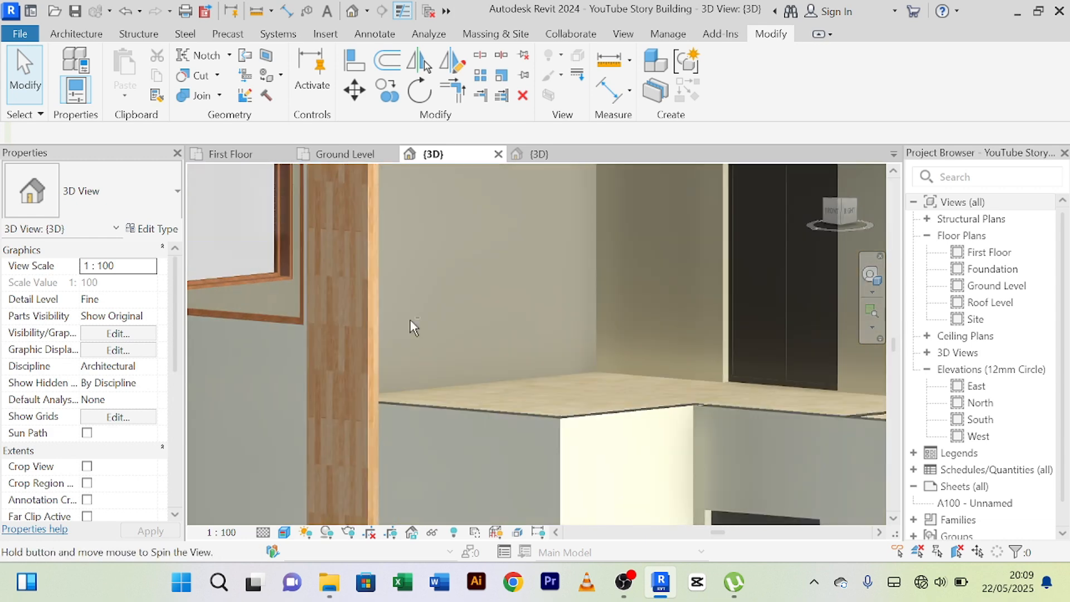
pyautogui.scroll(2, 393, 317)
pyautogui.scroll(-2, 389, 311)
pyautogui.scroll(-3, 388, 306)
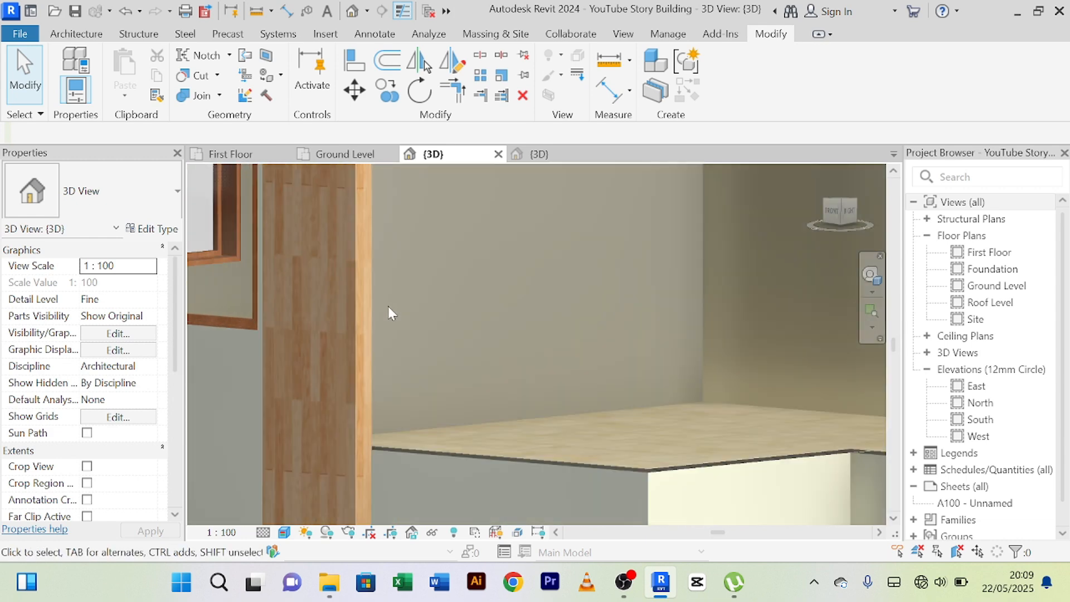
pyautogui.keyDown('shift'); pyautogui.moveTo(388, 303); pyautogui.dragTo(370, 318, button='middle'); pyautogui.keyUp('shift')
pyautogui.scroll(4, 399, 300)
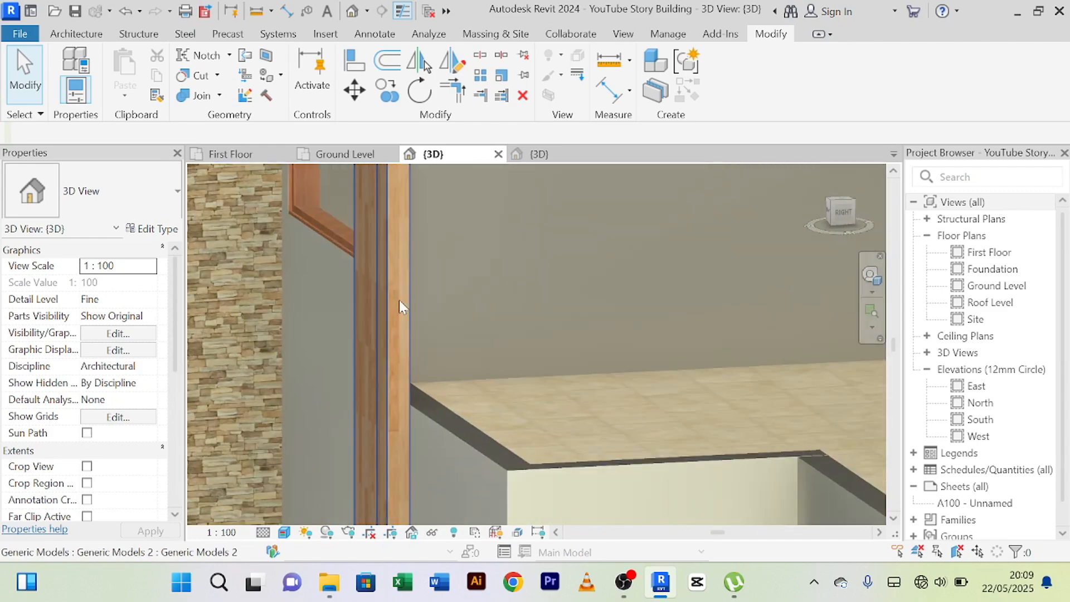
pyautogui.scroll(-3, 397, 308)
pyautogui.scroll(-1, 377, 299)
pyautogui.scroll(5, 382, 291)
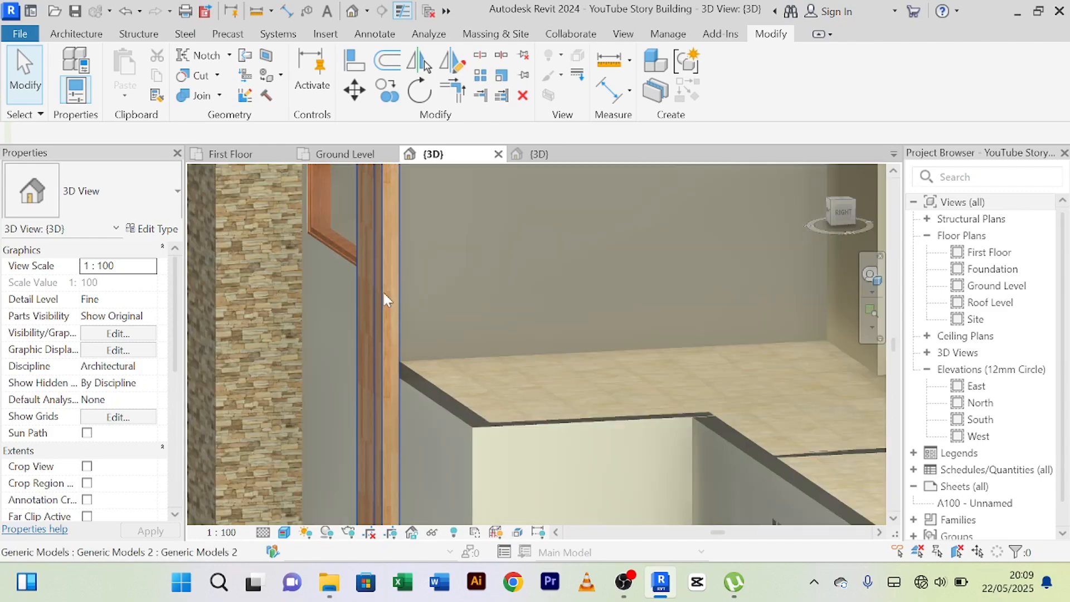
pyautogui.scroll(-3, 388, 287)
pyautogui.scroll(4, 388, 292)
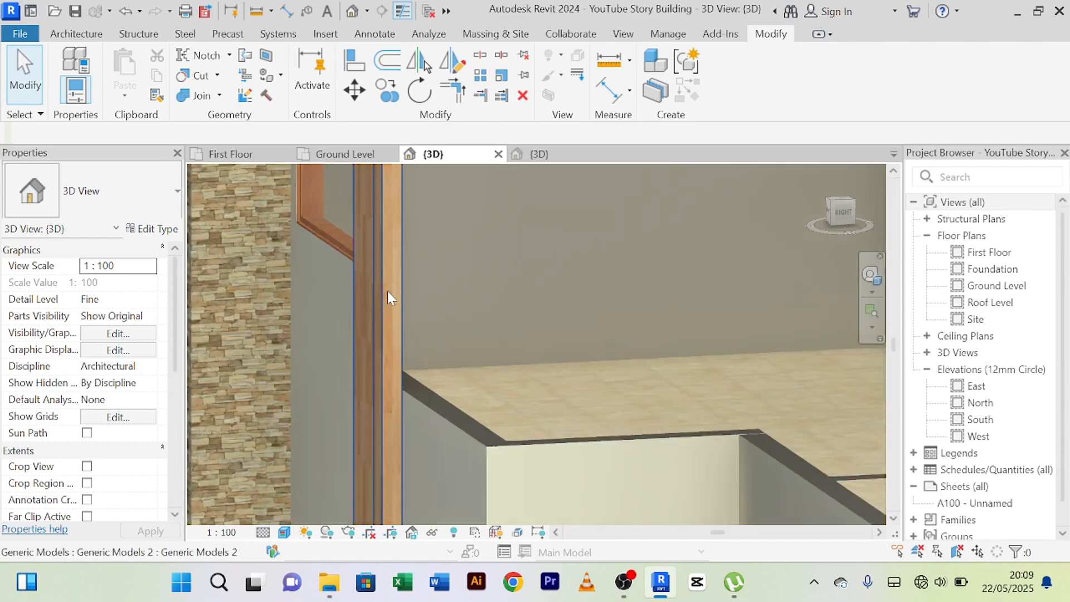
pyautogui.scroll(-4, 388, 291)
pyautogui.keyDown('shift'); pyautogui.moveTo(389, 293); pyautogui.dragTo(341, 303, button='middle'); pyautogui.keyUp('shift')
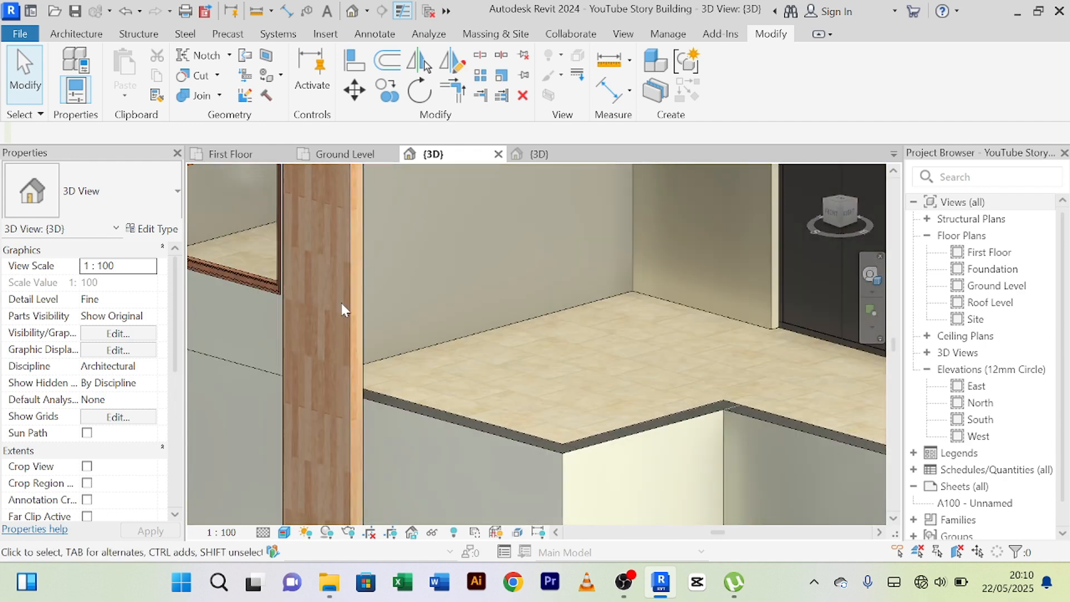
# Review the strip within the whole building and check its wood texture and full height up close.
pyautogui.scroll(-3, 349, 329)
pyautogui.scroll(-3, 373, 345)
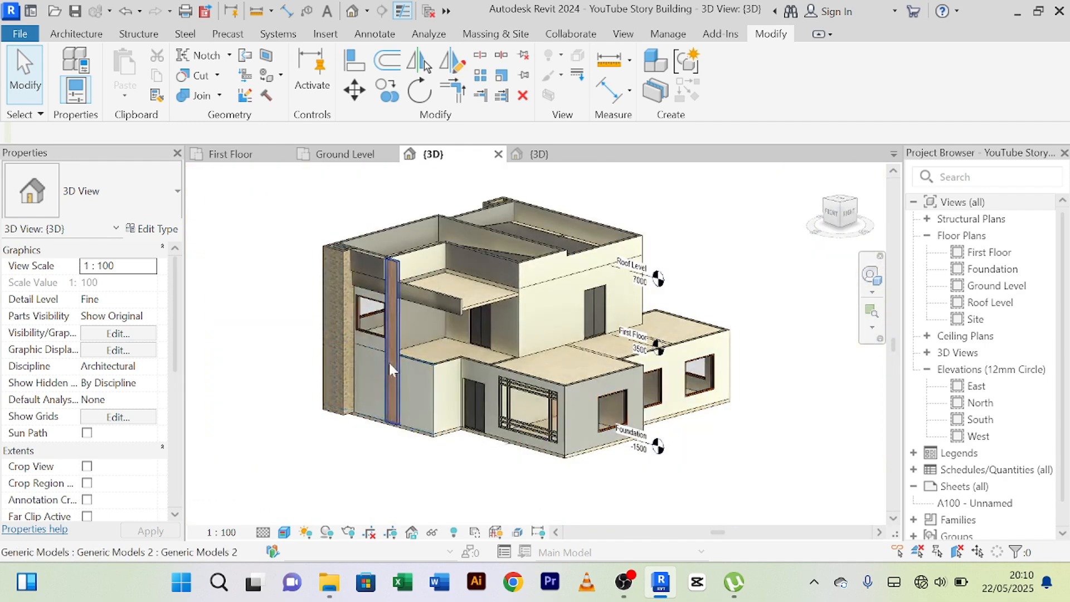
pyautogui.scroll(5, 389, 360)
pyautogui.keyDown('shift'); pyautogui.moveTo(407, 370); pyautogui.dragTo(456, 373, button='middle'); pyautogui.keyUp('shift')
pyautogui.scroll(-5, 446, 359)
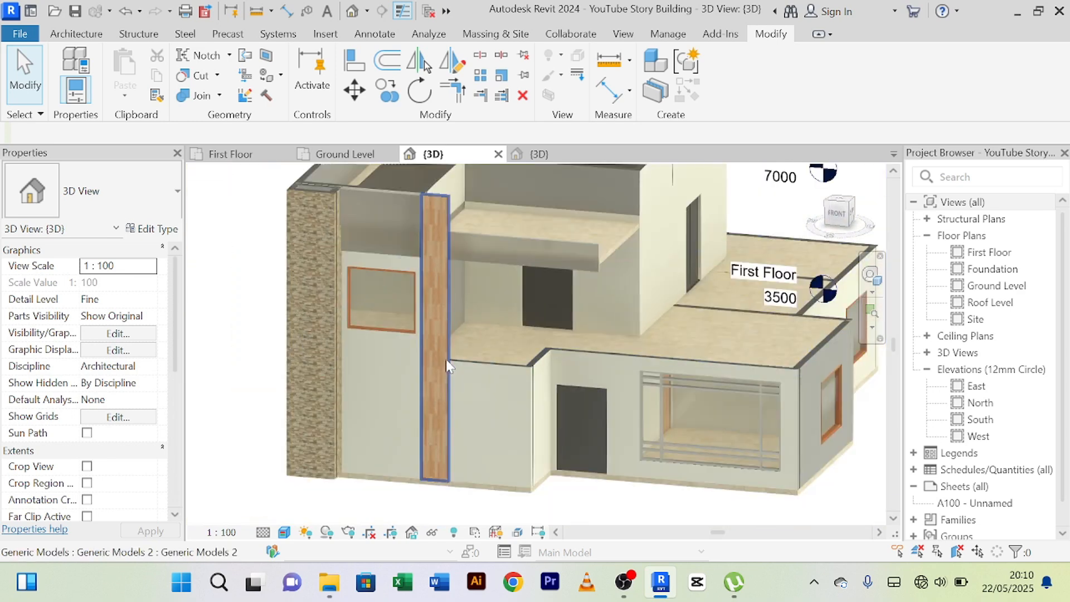
pyautogui.scroll(2, 446, 359)
pyautogui.keyDown('shift'); pyautogui.moveTo(420, 410); pyautogui.dragTo(451, 363, button='middle'); pyautogui.keyUp('shift')
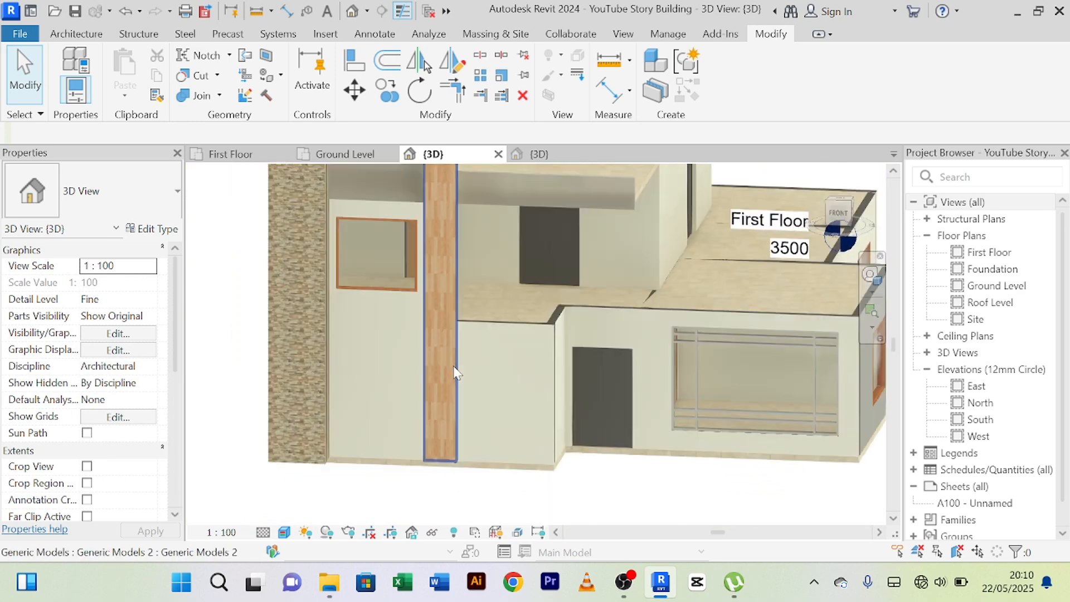
pyautogui.scroll(5, 451, 363)
pyautogui.scroll(4, 428, 331)
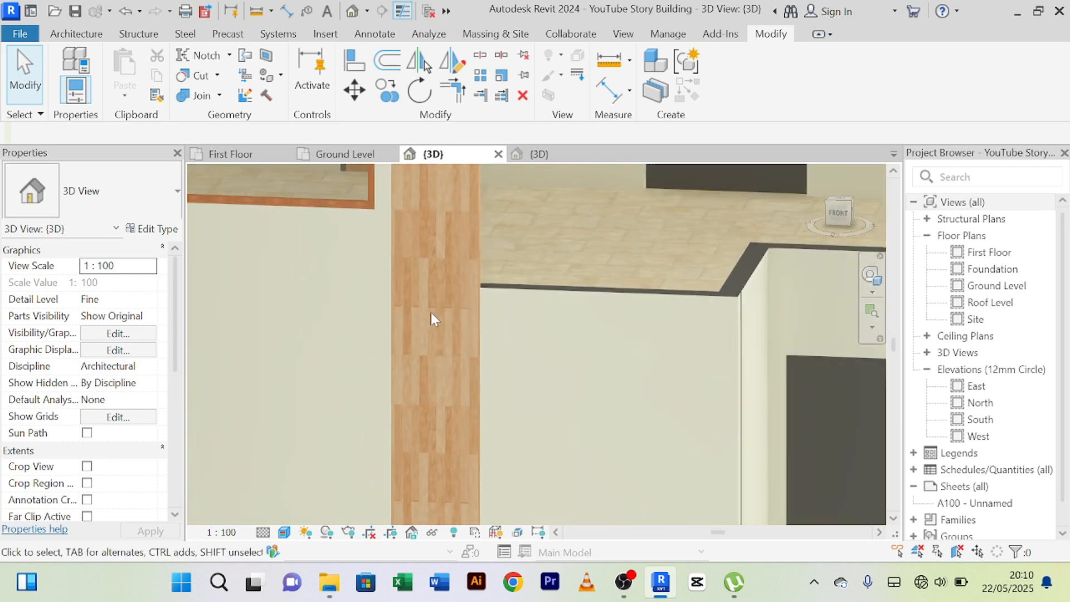
pyautogui.scroll(2, 429, 317)
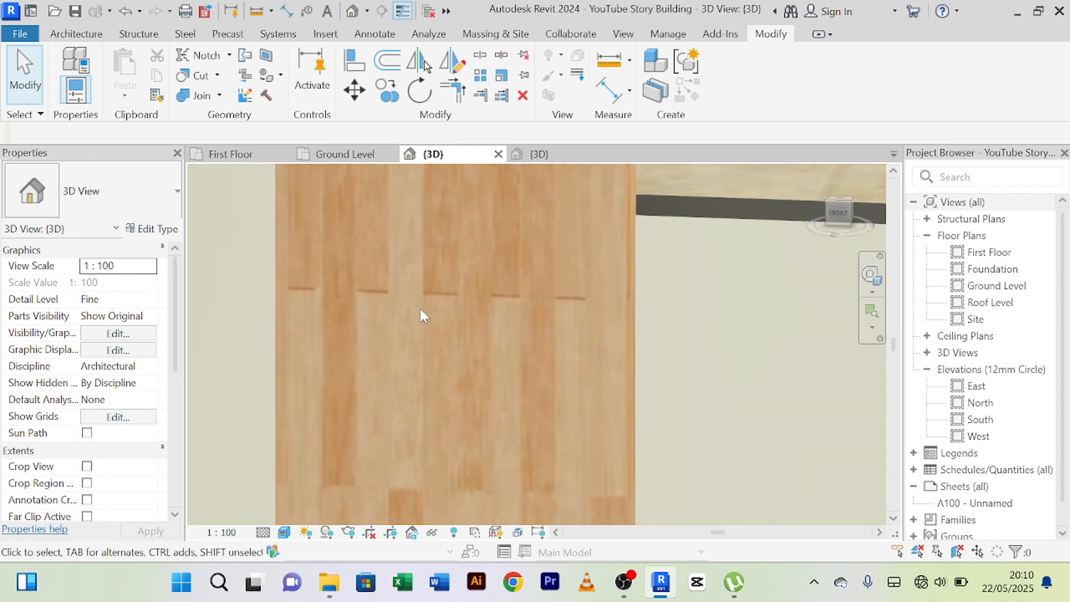
pyautogui.scroll(2, 419, 310)
pyautogui.scroll(-9, 416, 318)
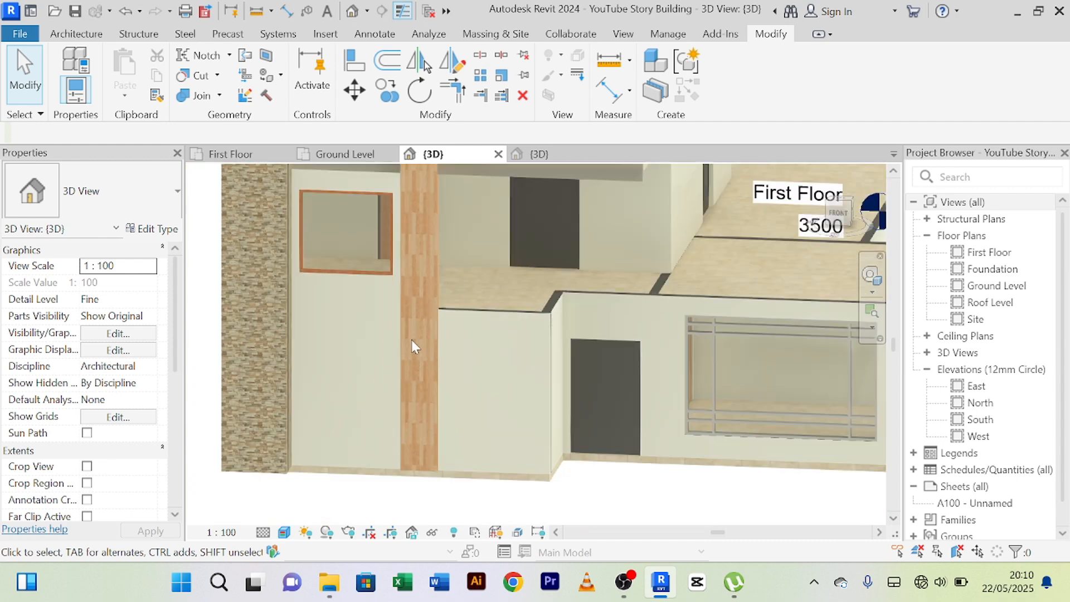
pyautogui.moveTo(417, 305); pyautogui.dragTo(396, 404, button='middle')
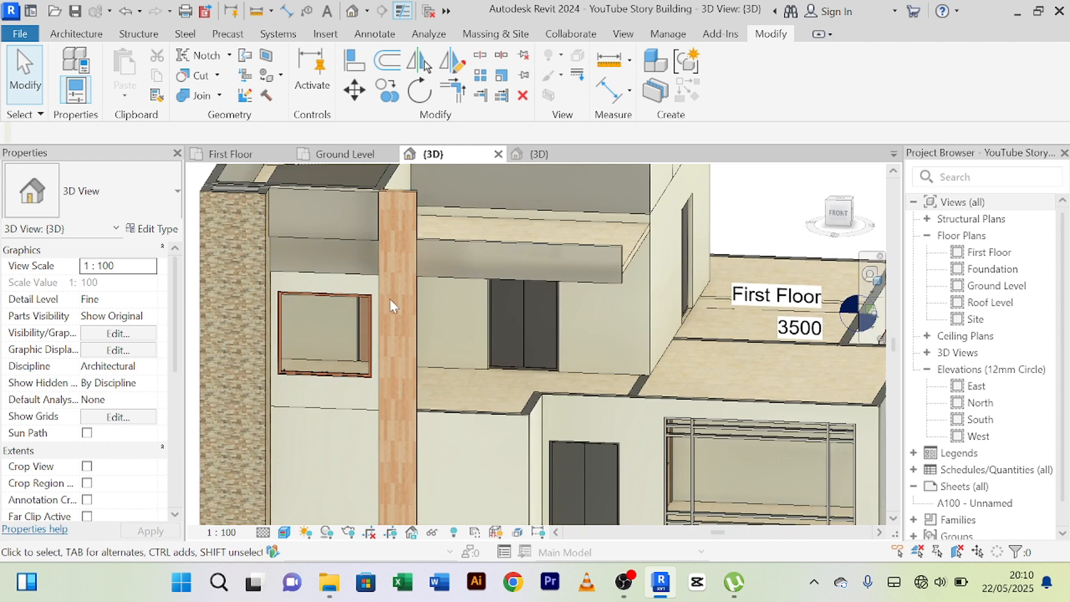
pyautogui.scroll(-1, 407, 215)
pyautogui.moveTo(376, 280); pyautogui.dragTo(376, 242, button='middle')
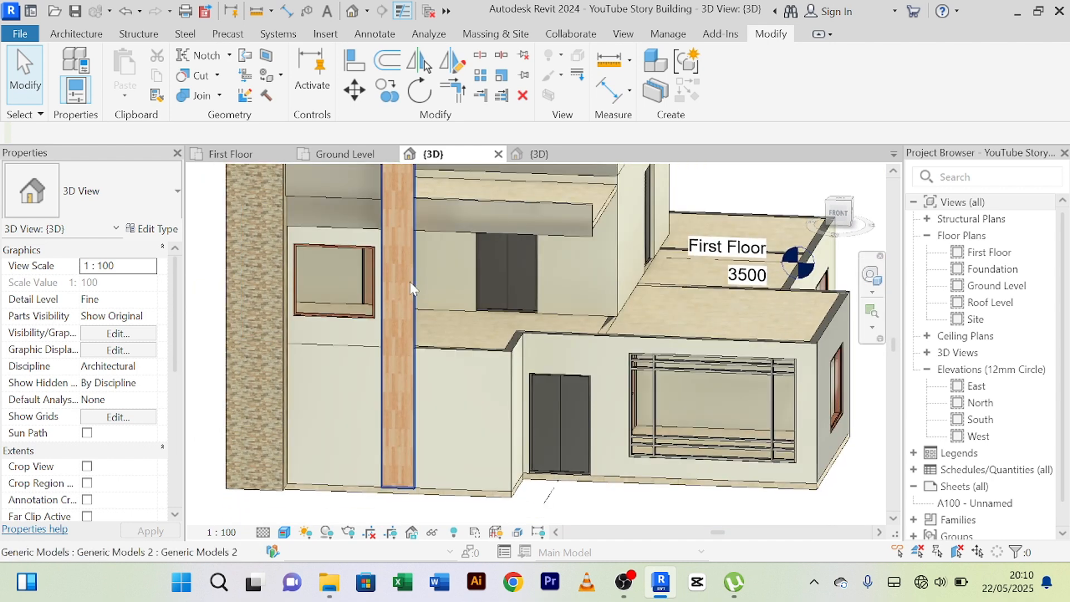
# Open the vertical strip's in-place model and edit its extrusion sketch.
pyautogui.click(410, 283)
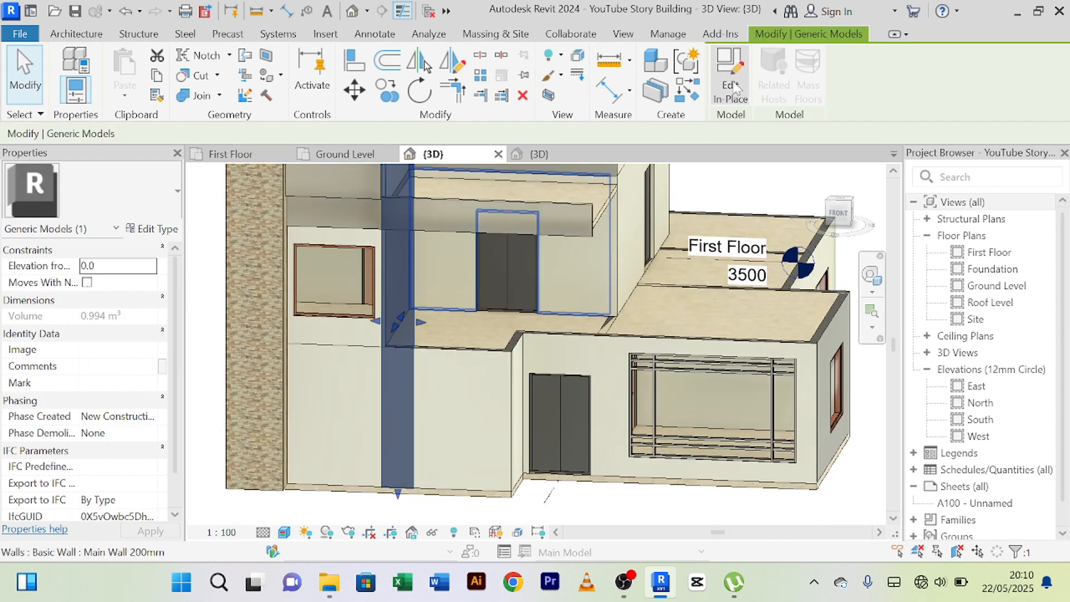
pyautogui.doubleClick(422, 290)
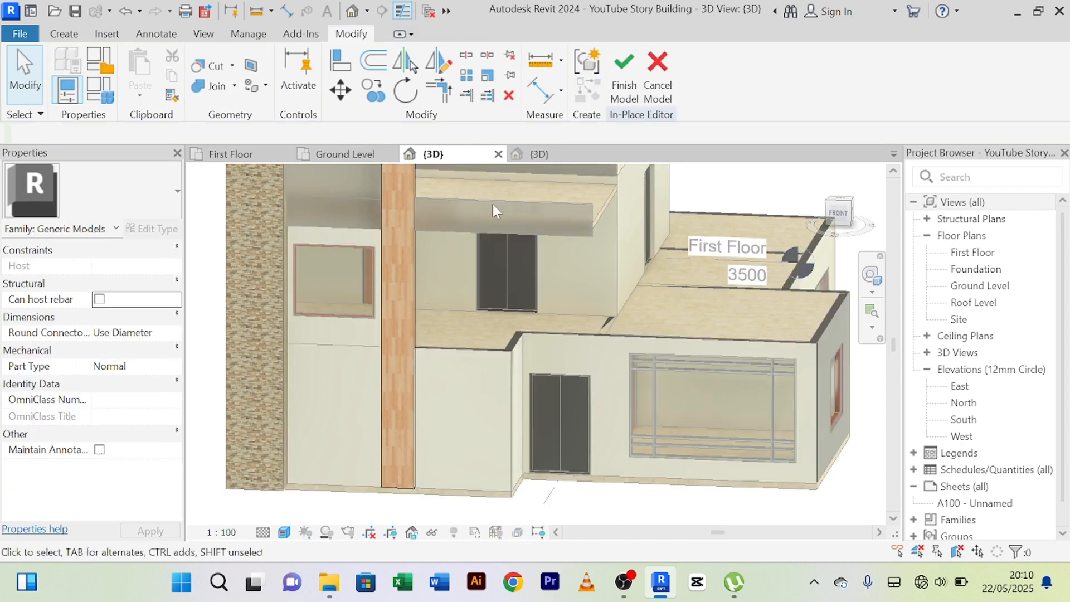
pyautogui.click(412, 246)
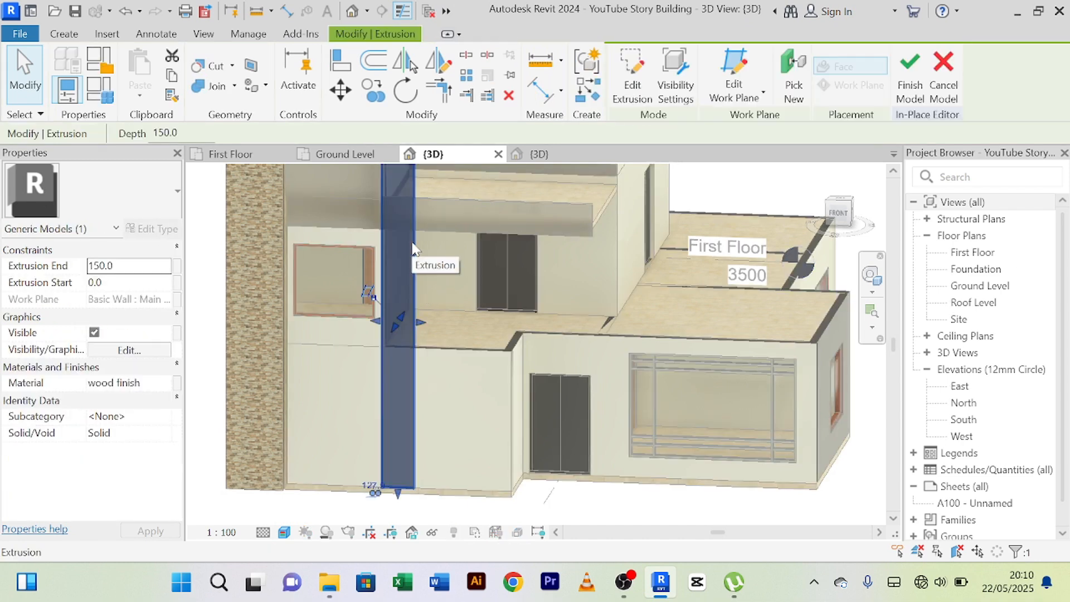
pyautogui.click(644, 97)
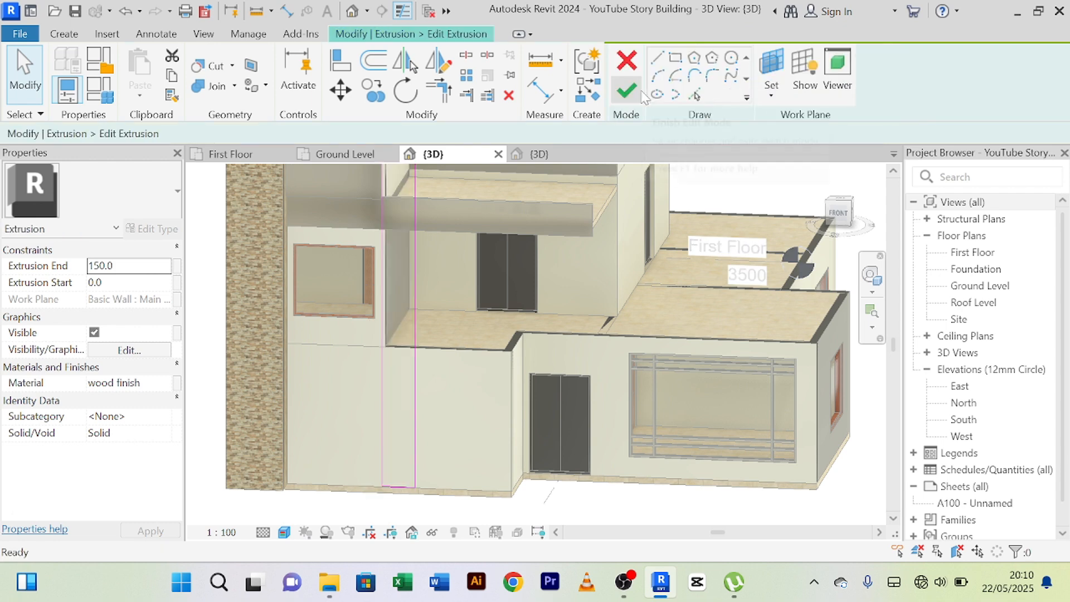
pyautogui.scroll(3, 390, 334)
pyautogui.scroll(2, 390, 334)
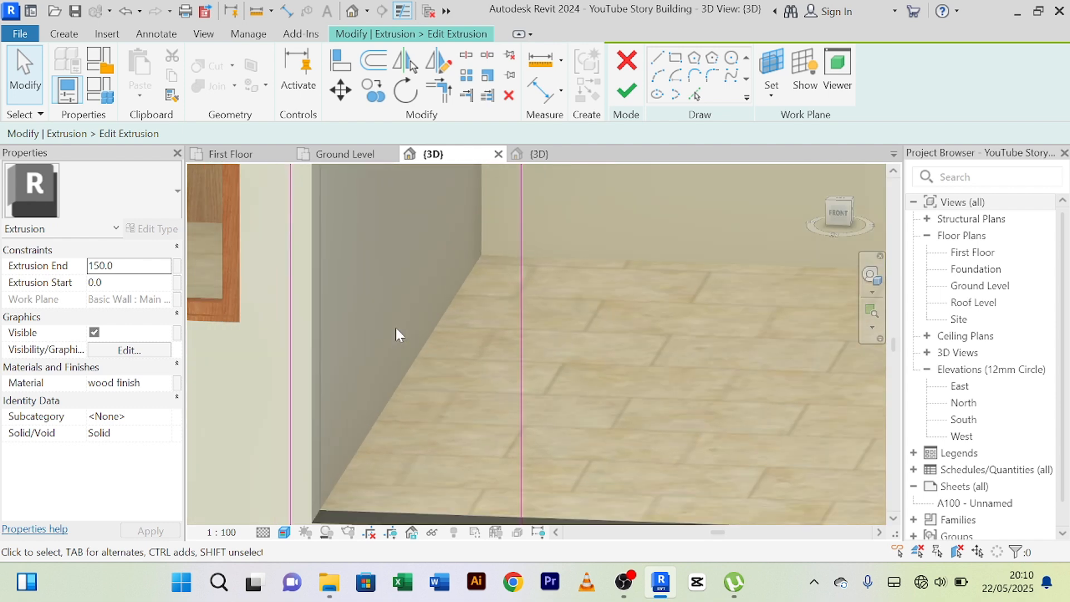
pyautogui.scroll(-5, 396, 328)
pyautogui.scroll(-5, 389, 299)
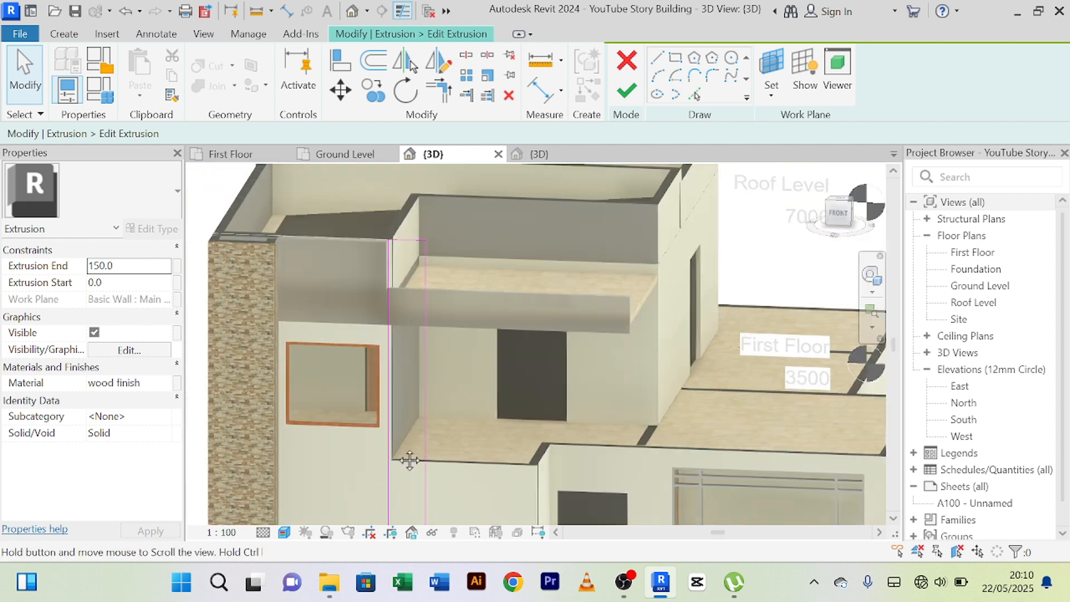
pyautogui.scroll(8, 380, 272)
pyautogui.scroll(2, 380, 272)
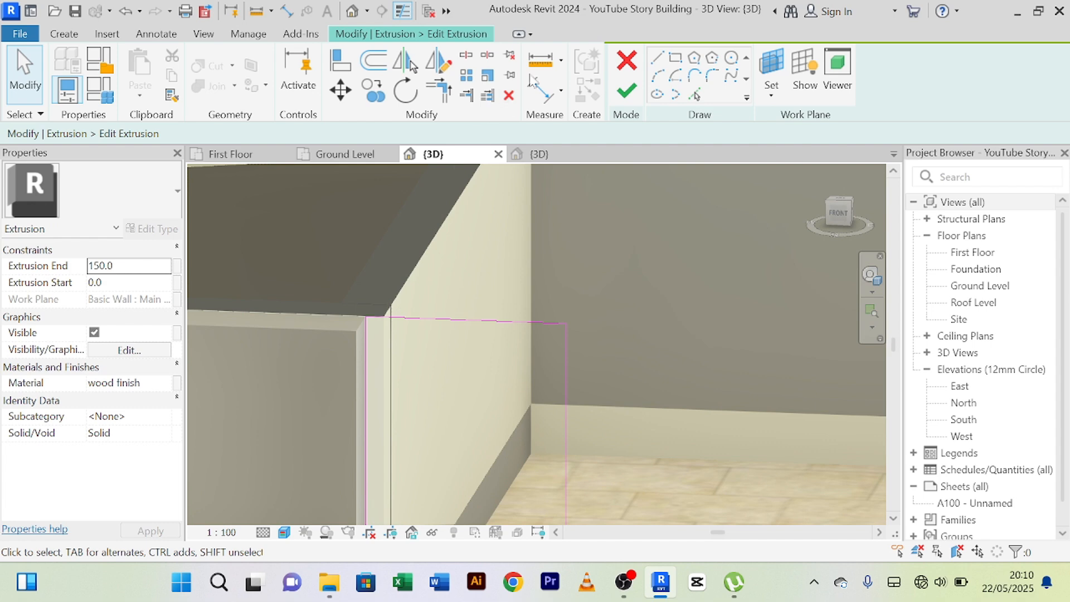
# Measure across the upper edge of the strip's sketch from the wall corner, and inspect the sketch lines down the facade.
pyautogui.click(540, 59)
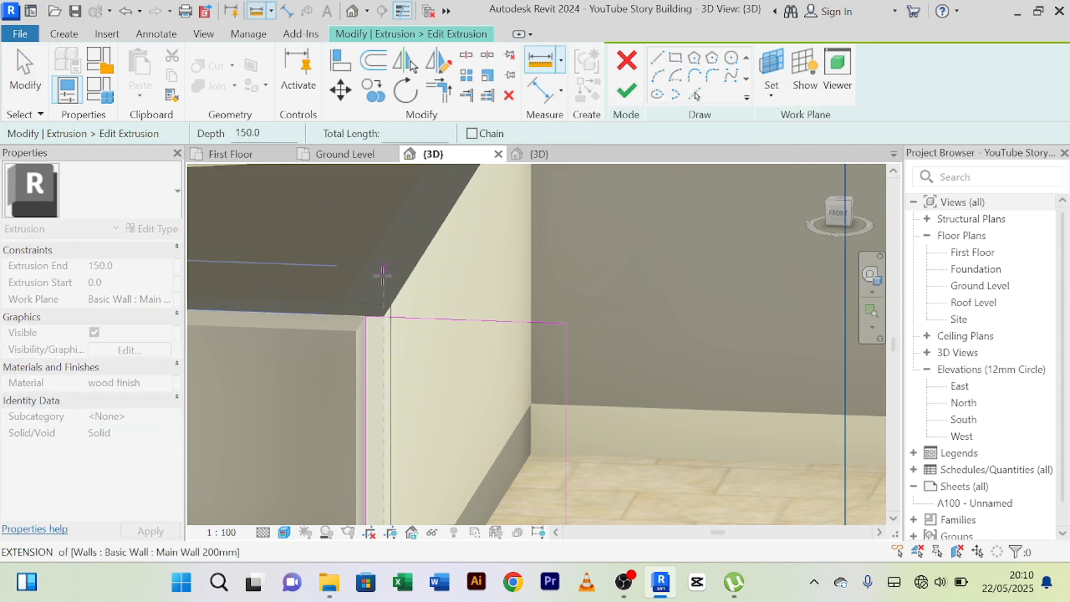
pyautogui.click(365, 315)
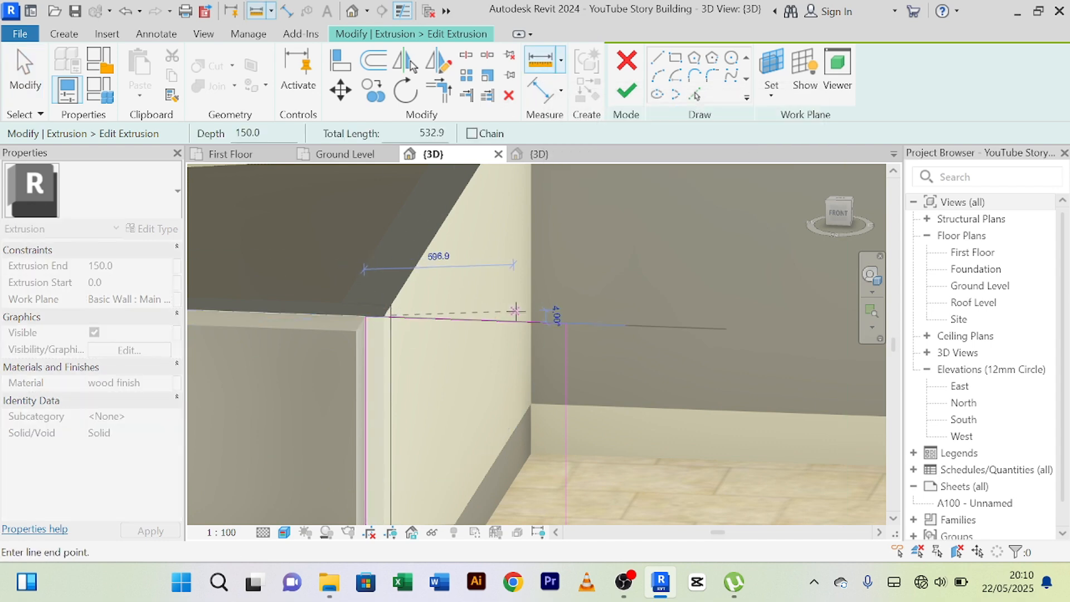
pyautogui.rightClick(524, 303)
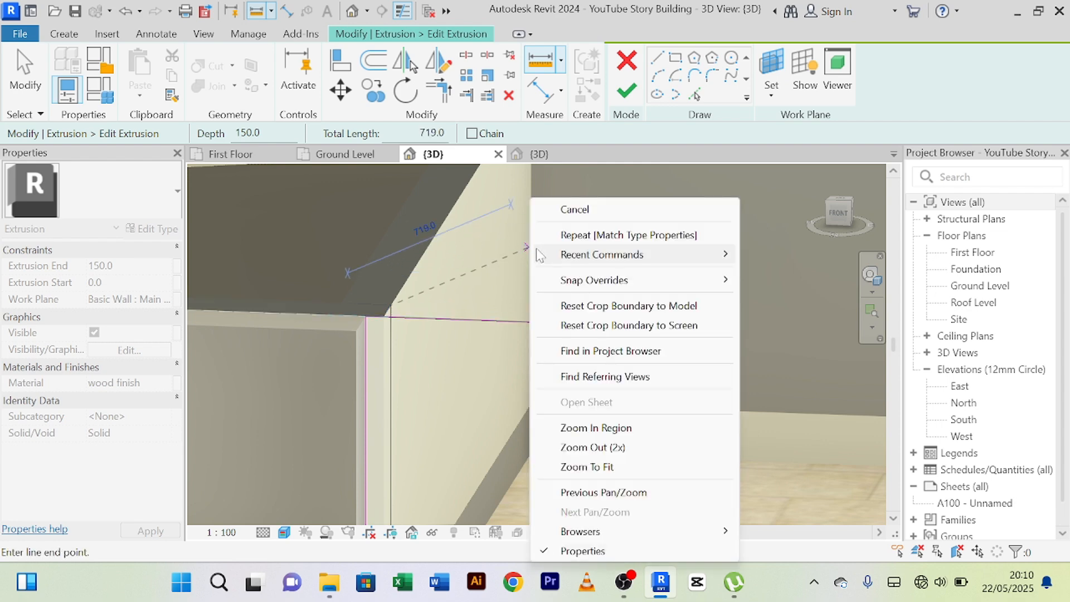
pyautogui.click(558, 209)
pyautogui.rightClick(548, 198)
pyautogui.click(564, 211)
pyautogui.scroll(-3, 564, 218)
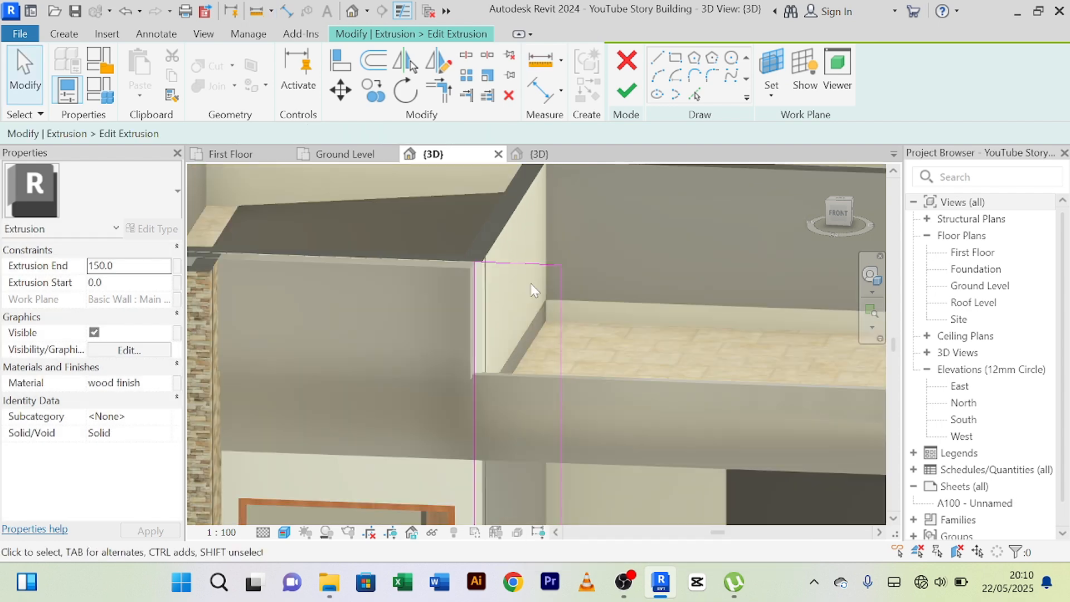
pyautogui.scroll(3, 510, 350)
pyautogui.scroll(-3, 510, 350)
pyautogui.moveTo(511, 339); pyautogui.dragTo(508, 265, button='middle')
pyautogui.scroll(-3, 481, 326)
pyautogui.moveTo(494, 309); pyautogui.dragTo(477, 243, button='middle')
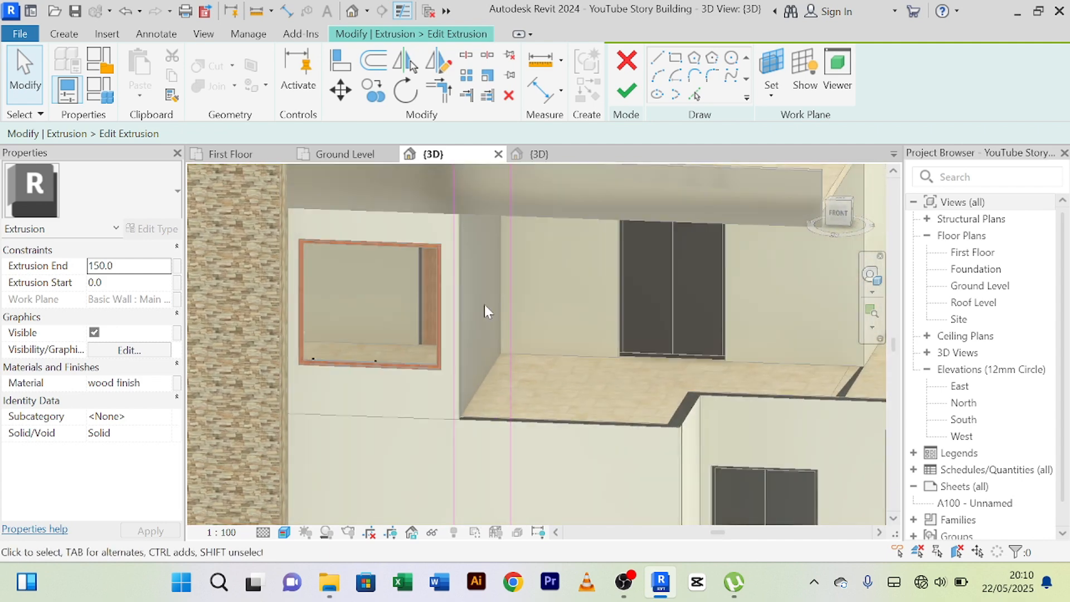
# Offset copies of the two vertical side lines of the strip's sketch inward by 200 mm.
pyautogui.scroll(-3, 484, 304)
pyautogui.moveTo(494, 323); pyautogui.dragTo(471, 300, button='middle')
pyautogui.scroll(3, 471, 300)
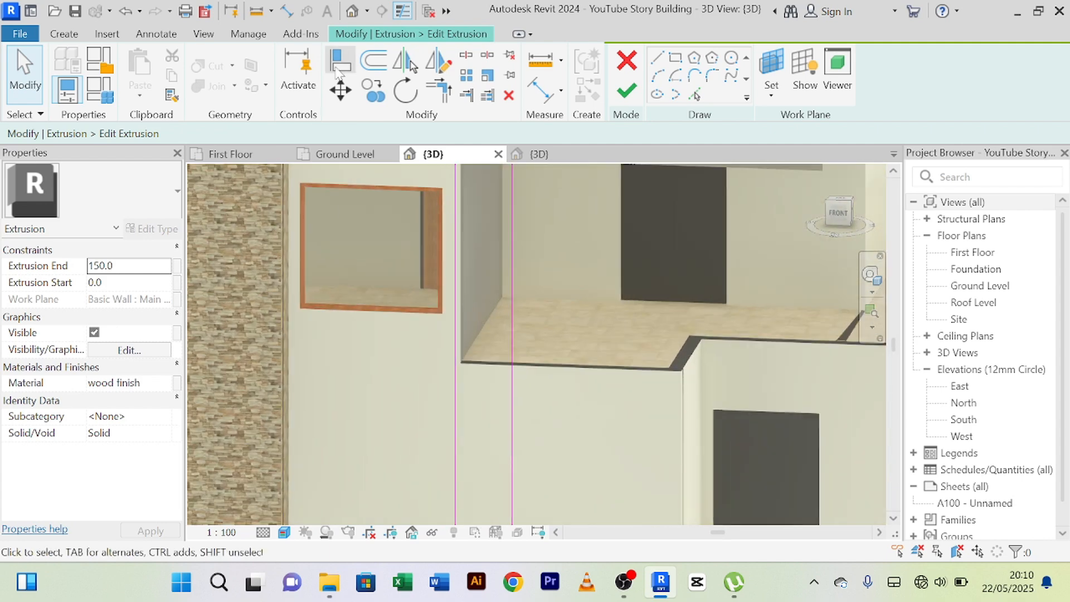
pyautogui.click(368, 71)
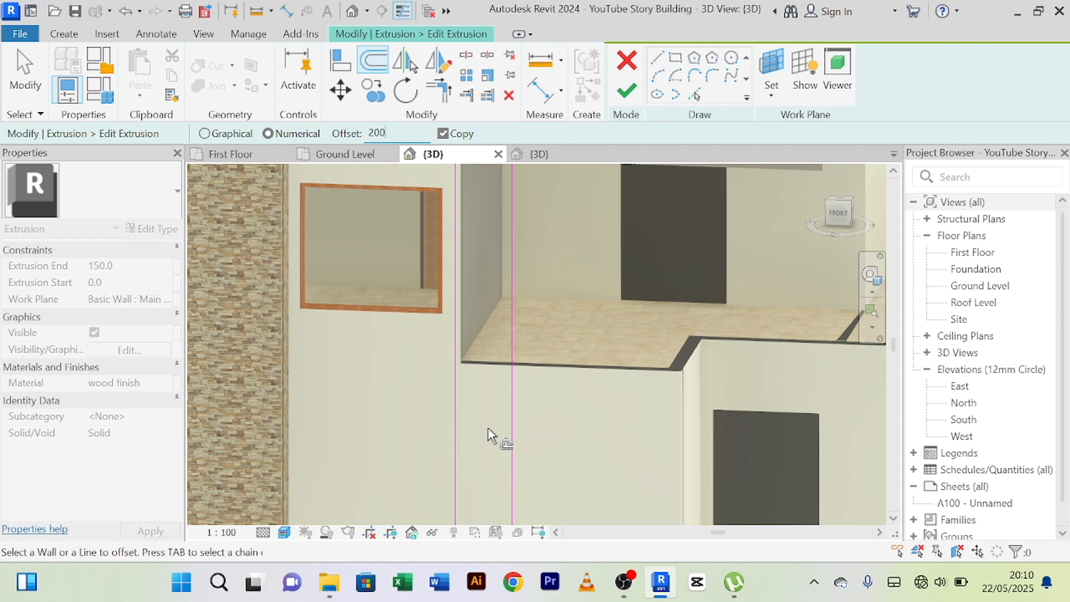
pyautogui.scroll(-2, 488, 429)
pyautogui.moveTo(495, 434); pyautogui.dragTo(497, 254, button='middle')
pyautogui.scroll(6, 459, 393)
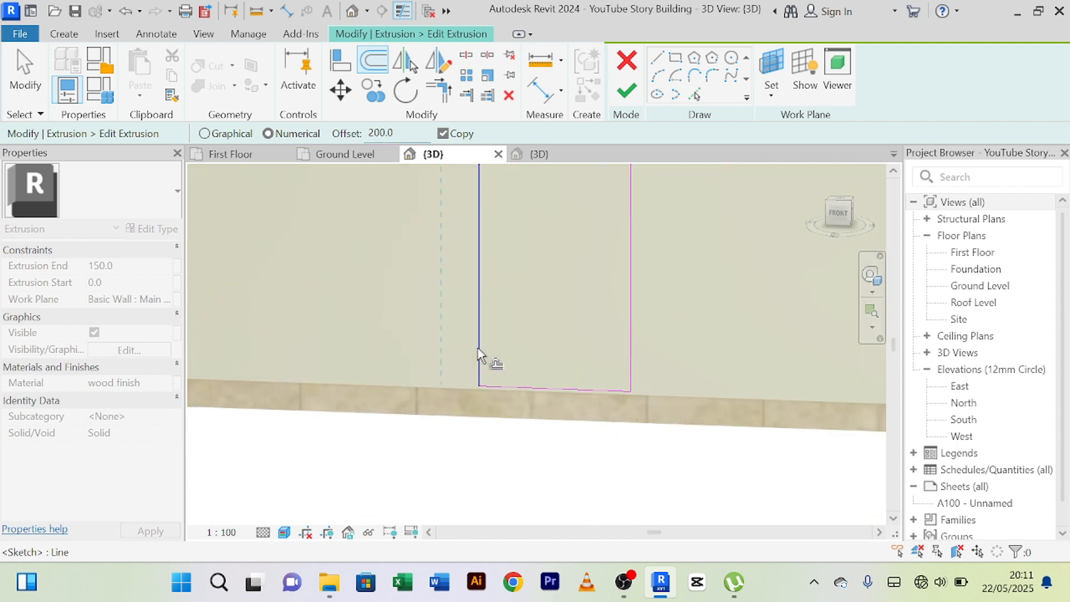
pyautogui.click(484, 358)
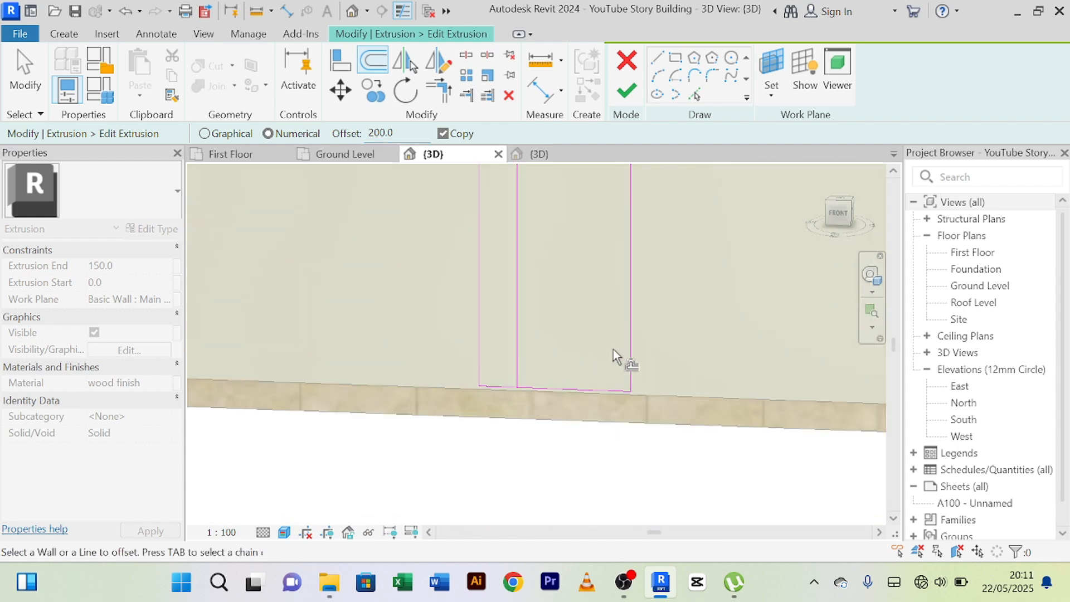
pyautogui.click(627, 343)
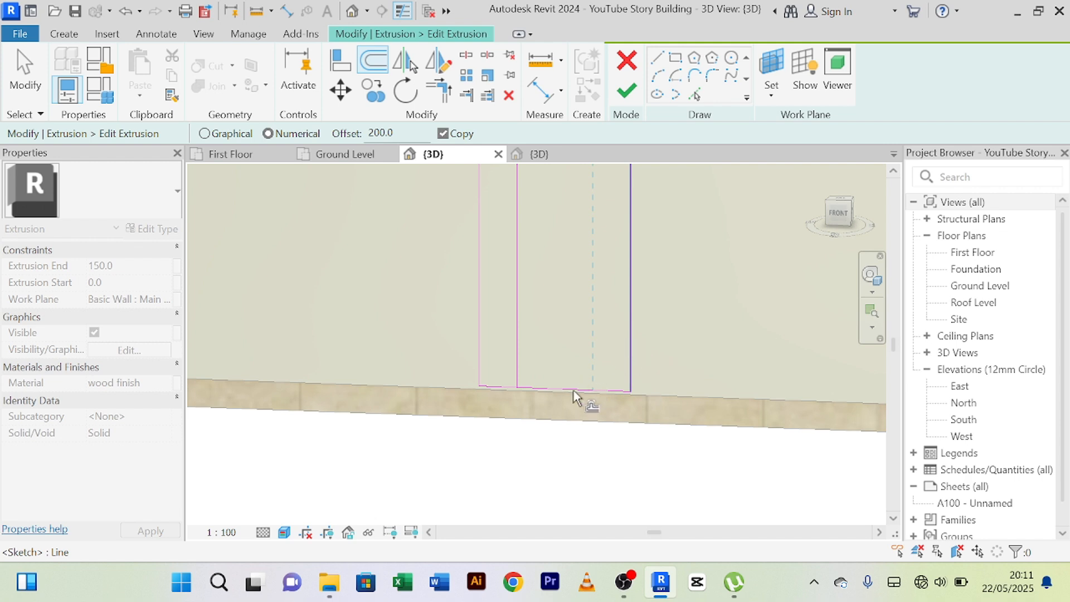
pyautogui.moveTo(560, 357); pyautogui.dragTo(568, 399, button='middle')
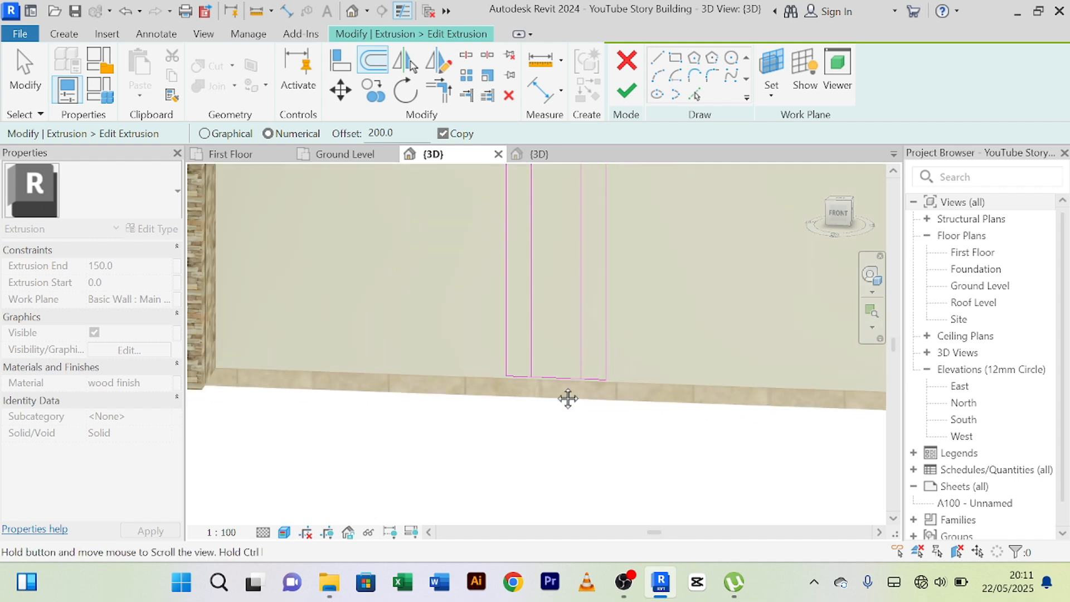
# Offset copies of the strip's two inner vertical lines outward by 100 mm, toward the side lines.
pyautogui.scroll(-2, 569, 399)
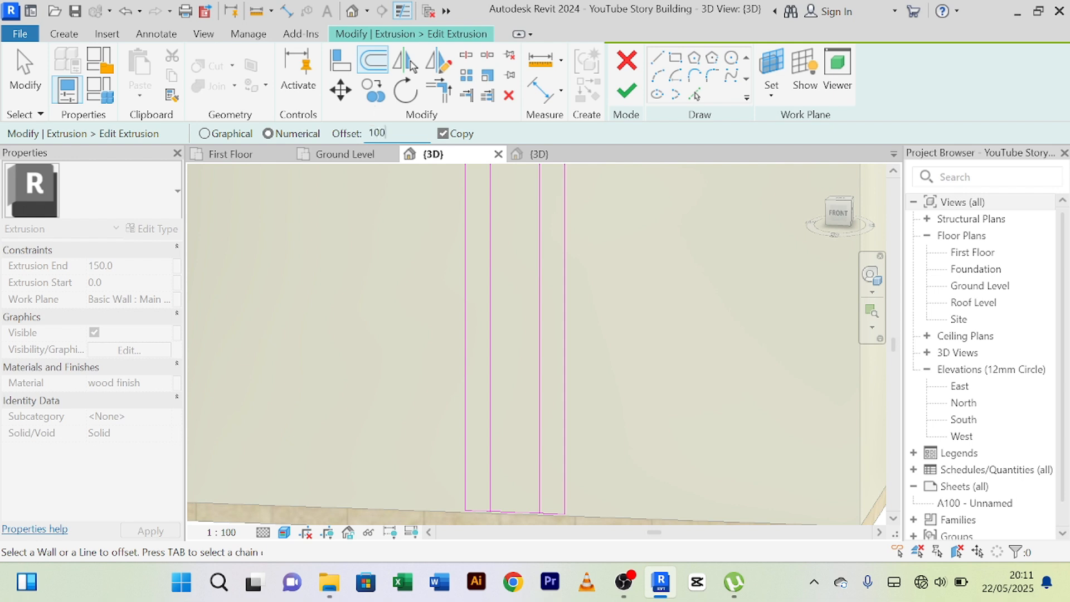
pyautogui.scroll(1, 496, 282)
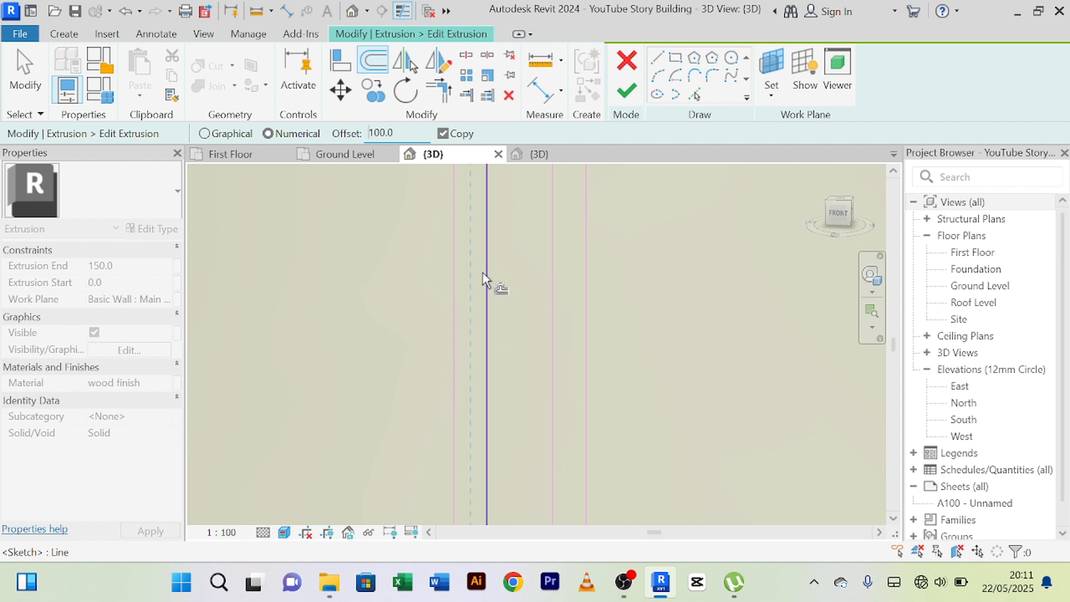
pyautogui.click(538, 299)
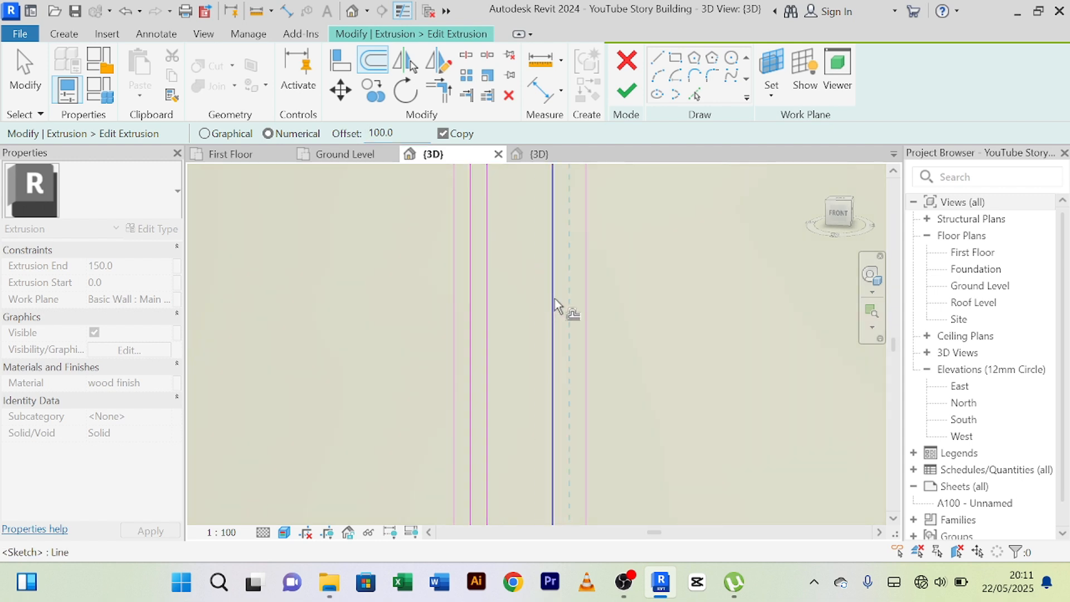
pyautogui.click(556, 302)
pyautogui.scroll(-1, 517, 302)
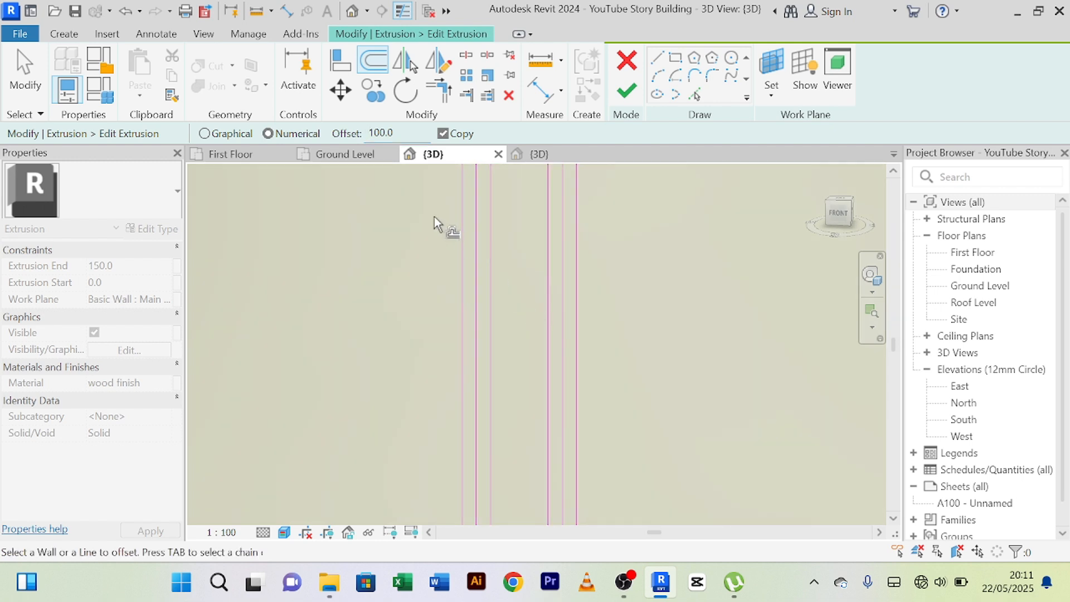
# Fill the middle of the strip's sketch with three more vertical lines, offset 100 mm apart, and end the Offset command.
pyautogui.scroll(2, 480, 292)
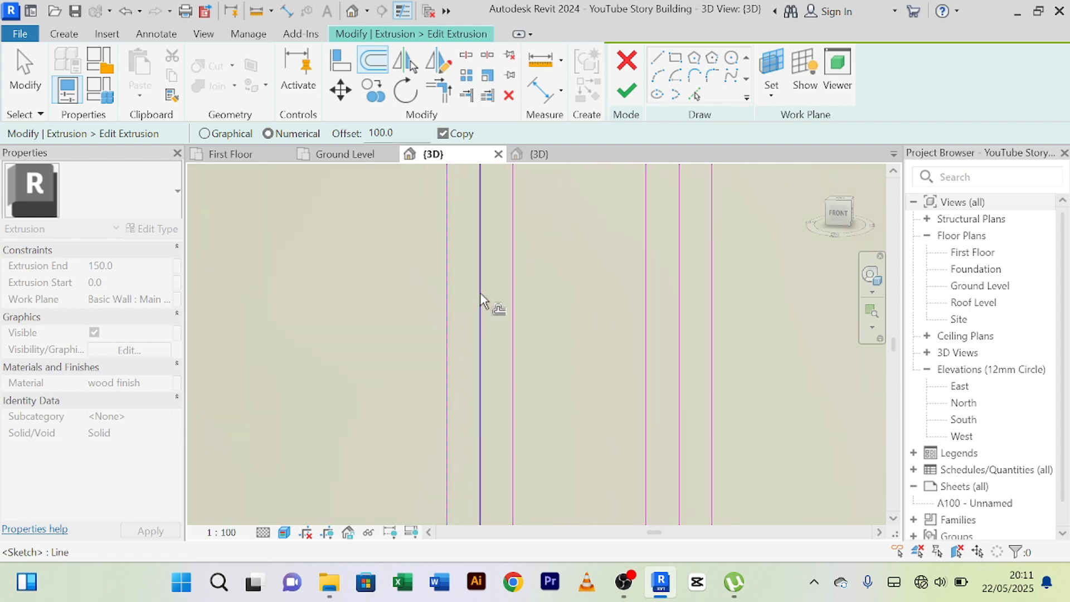
pyautogui.click(517, 273)
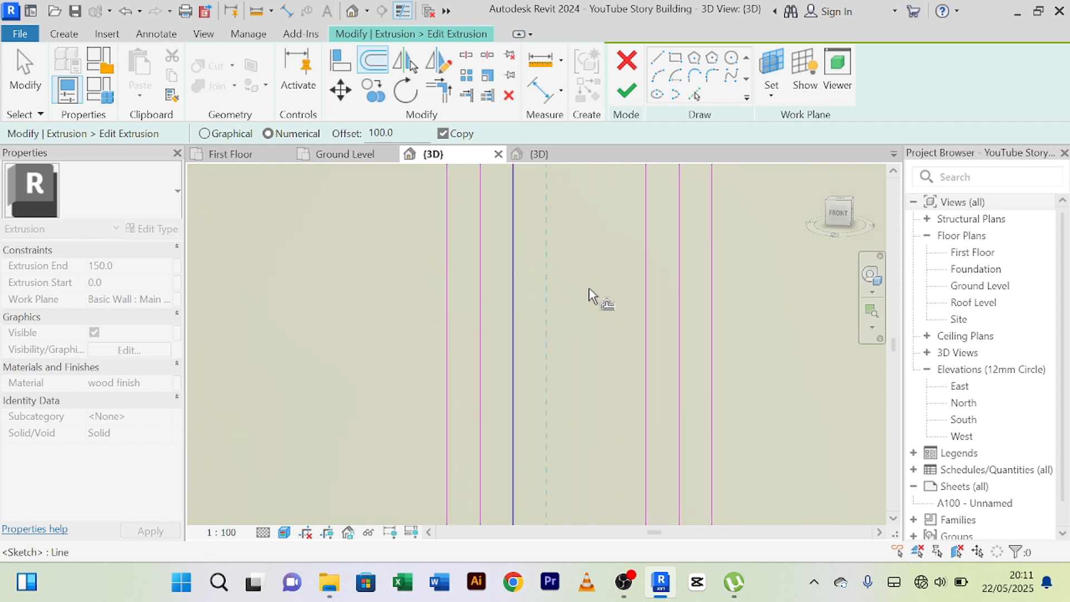
pyautogui.click(643, 296)
pyautogui.scroll(2, 571, 313)
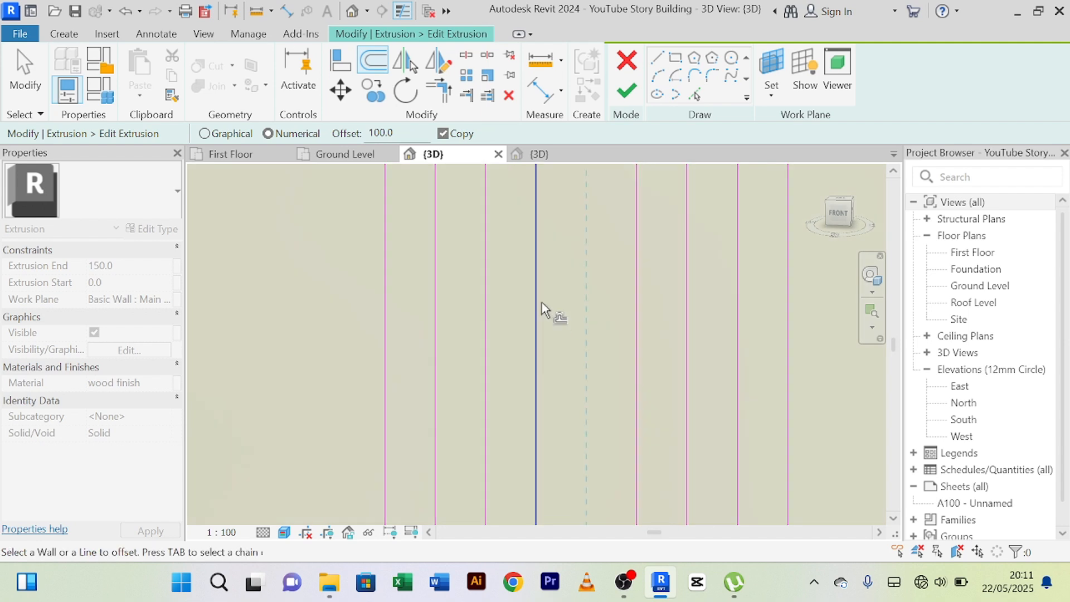
pyautogui.click(544, 293)
pyautogui.scroll(-3, 529, 303)
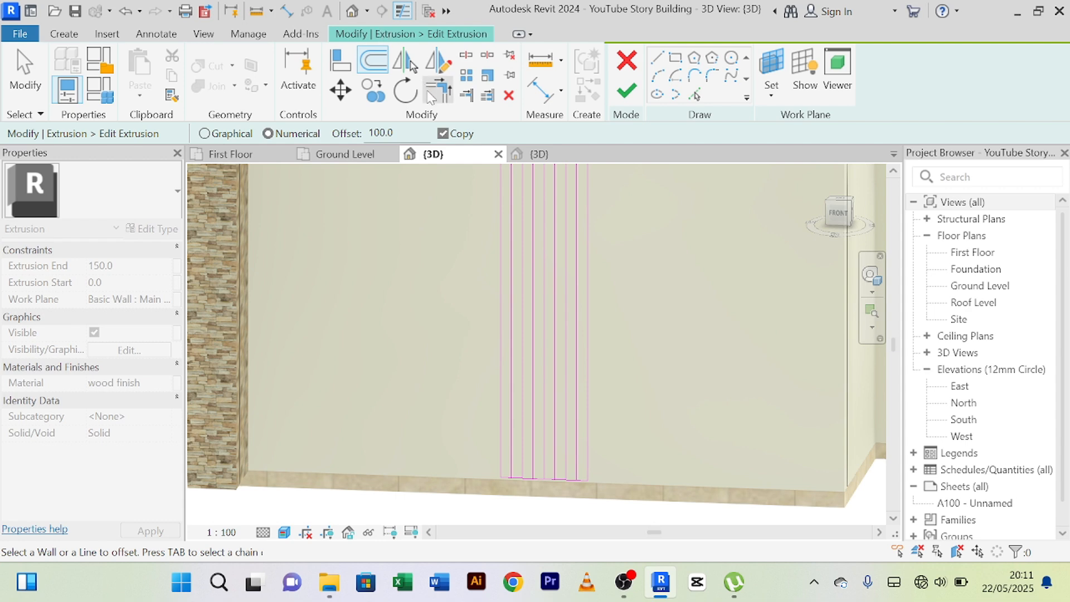
pyautogui.rightClick(441, 214)
pyautogui.click(467, 222)
pyautogui.rightClick(436, 194)
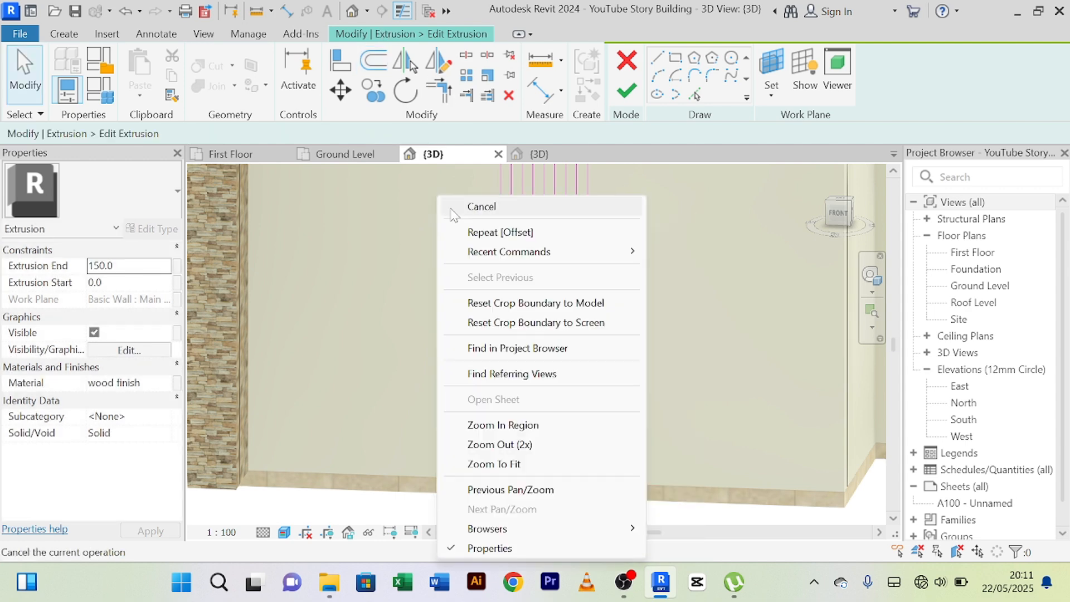
pyautogui.click(453, 209)
# Split the sketch's lower edge within the second and fourth gaps between the vertical lines, keeping inner segments.
pyautogui.scroll(-2, 462, 190)
pyautogui.scroll(2, 499, 348)
pyautogui.scroll(4, 496, 390)
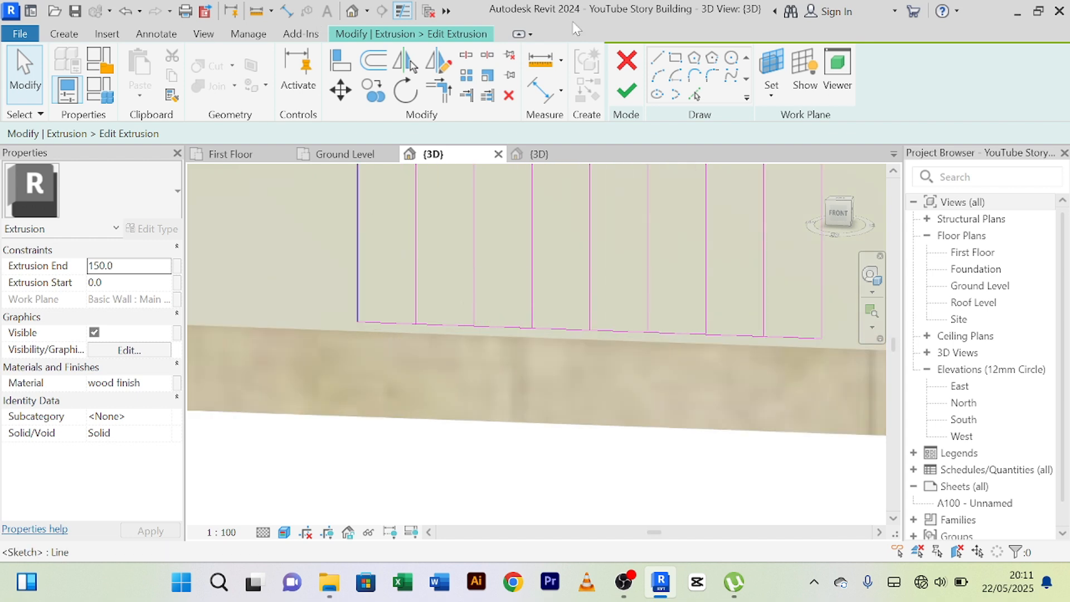
pyautogui.click(467, 56)
pyautogui.scroll(2, 493, 340)
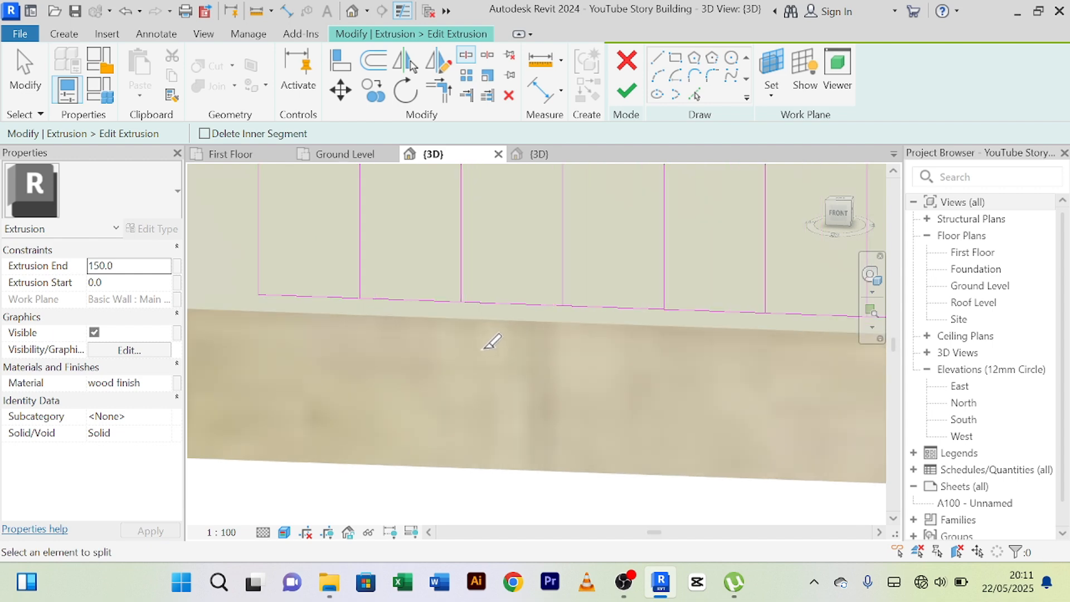
pyautogui.click(411, 300)
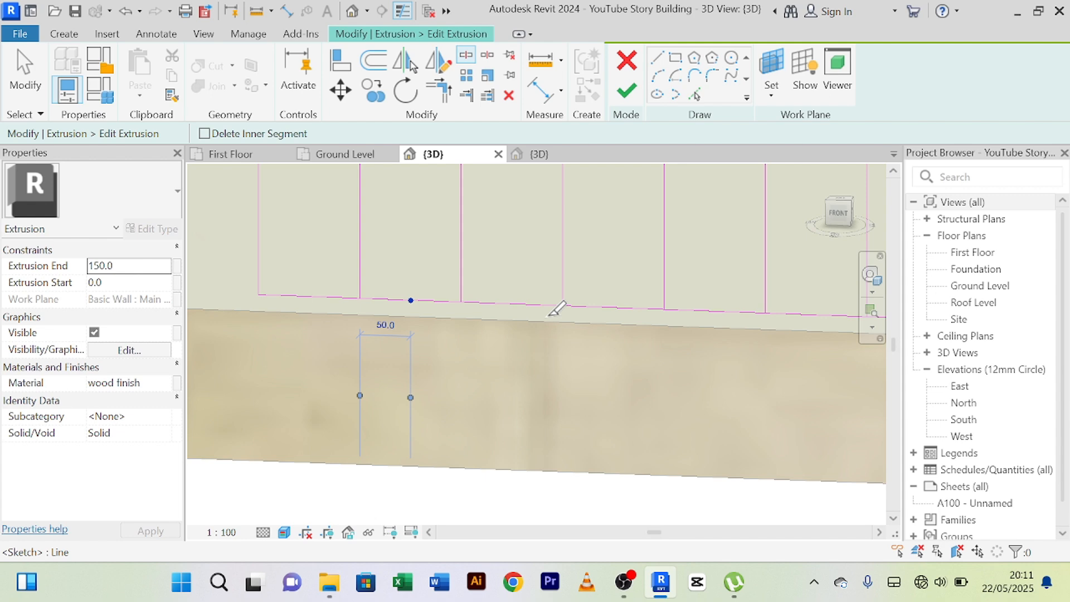
pyautogui.click(618, 308)
pyautogui.scroll(-2, 619, 307)
pyautogui.moveTo(608, 328); pyautogui.dragTo(522, 335, button='middle')
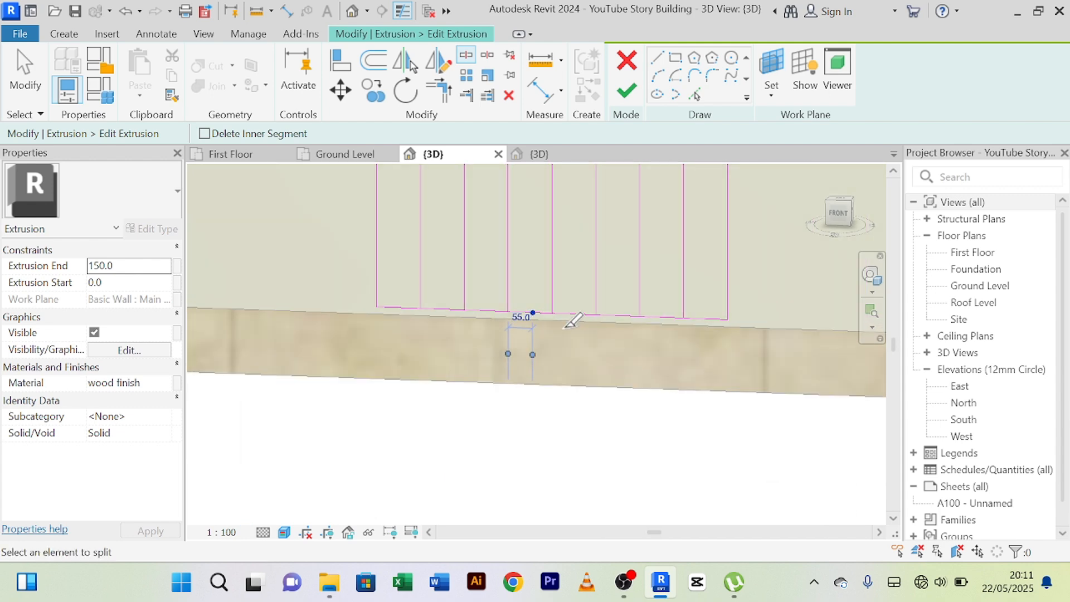
# Split the sketch's lower edge within the sixth and eighth gaps between the vertical lines.
pyautogui.scroll(1, 569, 323)
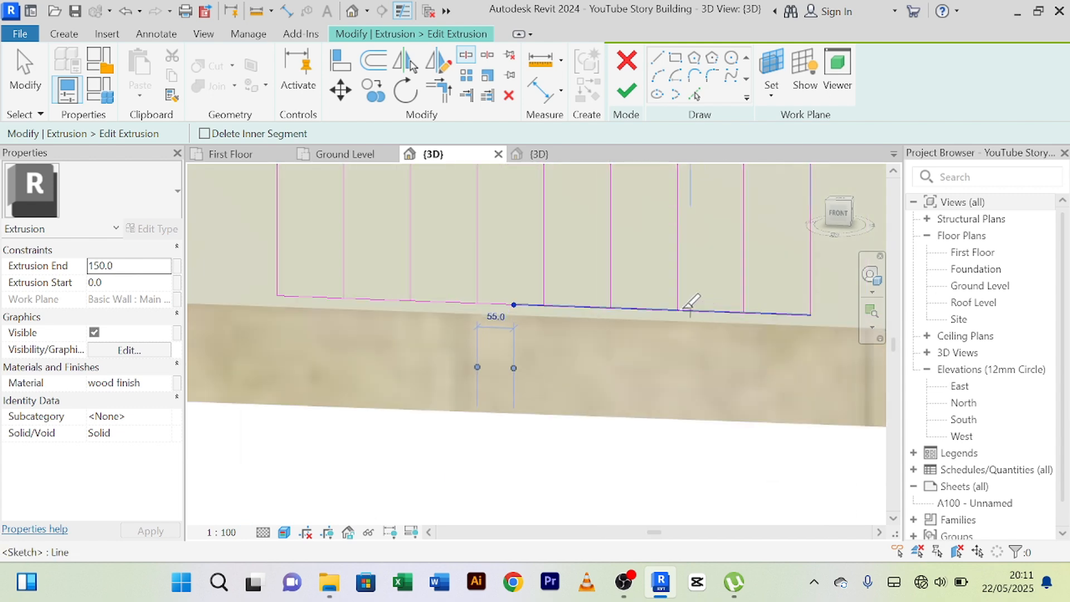
pyautogui.click(647, 306)
pyautogui.scroll(-2, 646, 308)
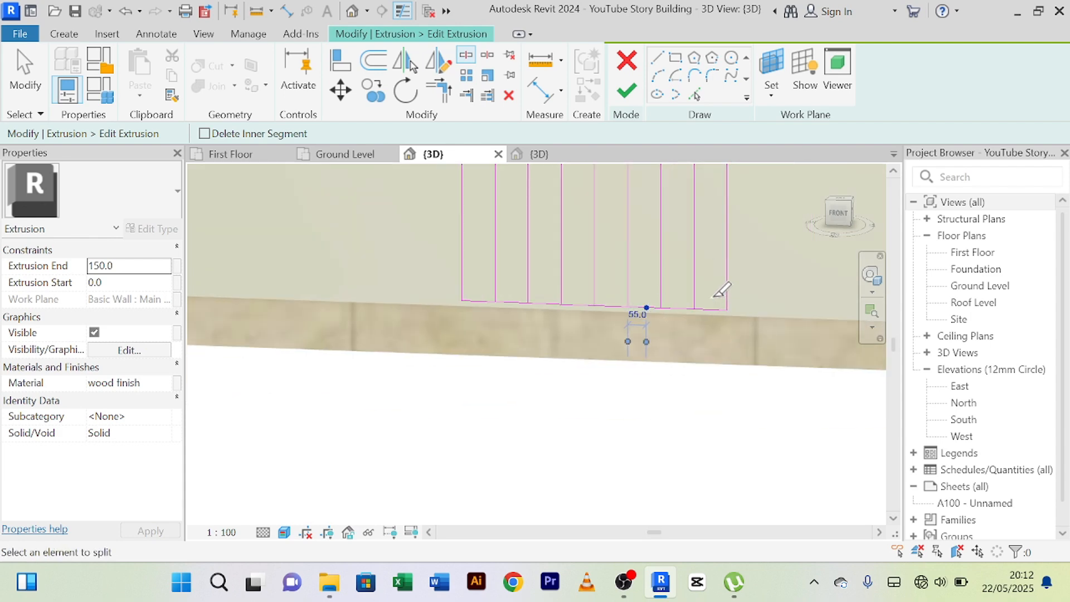
pyautogui.scroll(2, 709, 290)
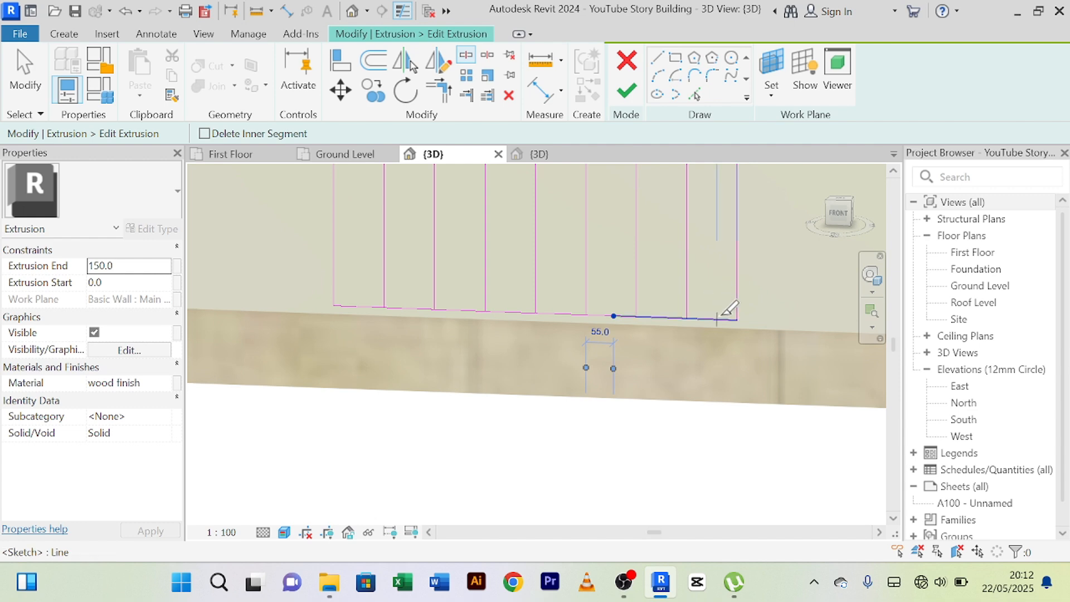
pyautogui.scroll(-1, 718, 313)
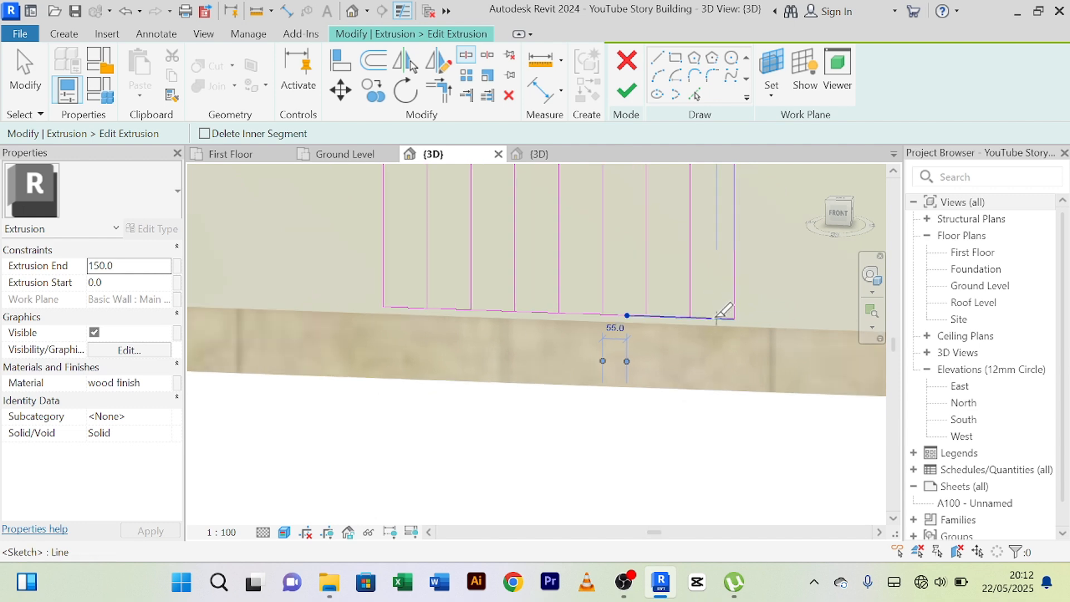
pyautogui.click(714, 314)
pyautogui.scroll(-2, 698, 291)
# Split the sketch's upper edge within the second, fourth and sixth gaps between the vertical lines.
pyautogui.moveTo(576, 268); pyautogui.dragTo(457, 484, button='middle')
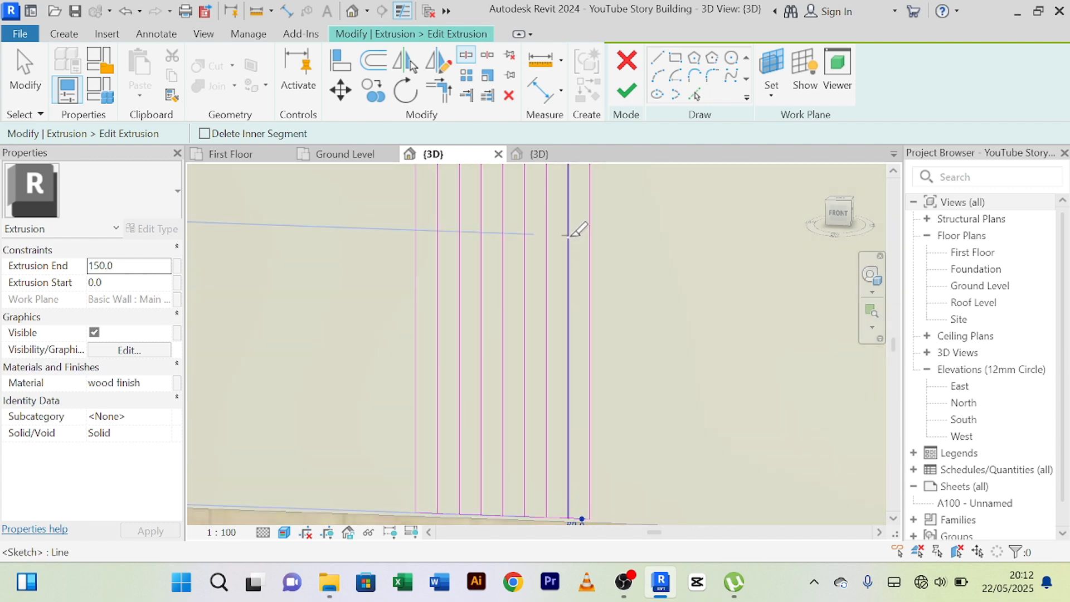
pyautogui.scroll(-2, 571, 238)
pyautogui.moveTo(536, 221)
pyautogui.mouseDown(button='middle')
pyautogui.moveTo(553, 277)
pyautogui.moveTo(570, 449)
pyautogui.mouseUp(button='middle')
pyautogui.moveTo(542, 259); pyautogui.dragTo(506, 415, button='middle')
pyautogui.moveTo(516, 312); pyautogui.dragTo(494, 528, button='middle')
pyautogui.moveTo(499, 205); pyautogui.dragTo(456, 397, button='middle')
pyautogui.scroll(2, 412, 247)
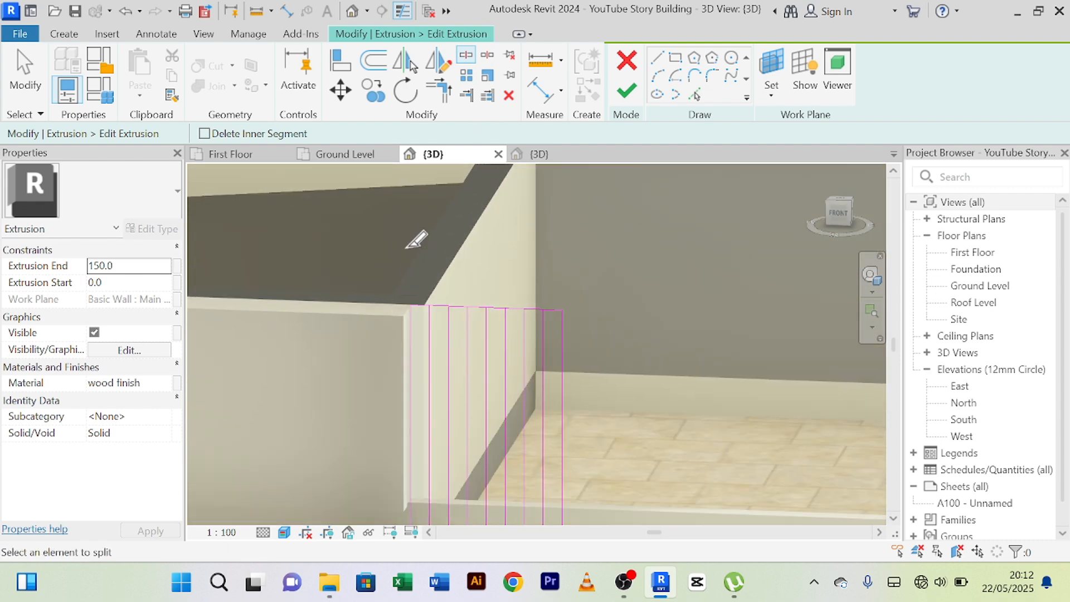
pyautogui.scroll(4, 480, 340)
pyautogui.scroll(2, 492, 339)
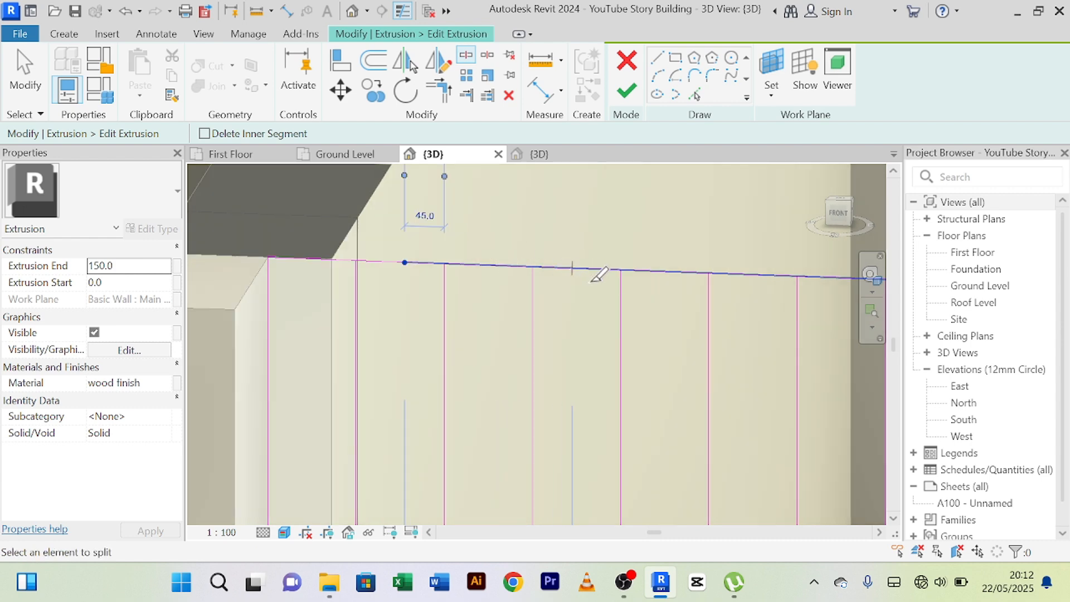
pyautogui.click(572, 268)
pyautogui.click(762, 275)
# Split the sketch's upper edge within the last gap, beside the right side line.
pyautogui.scroll(-2, 762, 275)
pyautogui.moveTo(723, 281); pyautogui.dragTo(554, 272, button='middle')
pyautogui.scroll(1, 621, 264)
pyautogui.click(679, 269)
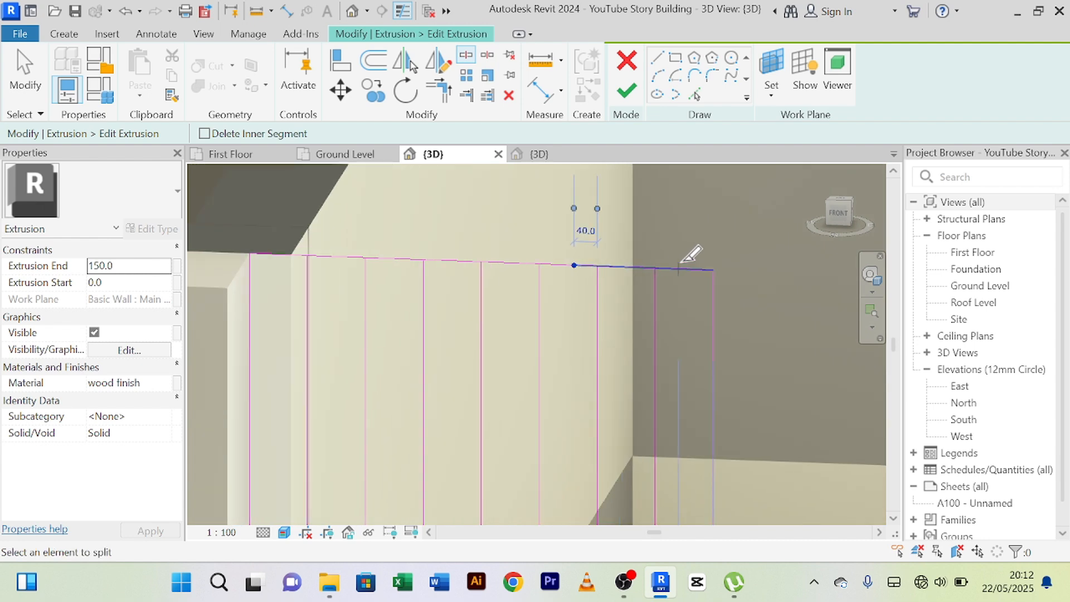
# Offset a copy of the sketch's right side line outward by 100 mm and end the Offset command.
pyautogui.scroll(-5, 680, 254)
pyautogui.moveTo(711, 290); pyautogui.dragTo(630, 239, button='middle')
pyautogui.scroll(2, 630, 241)
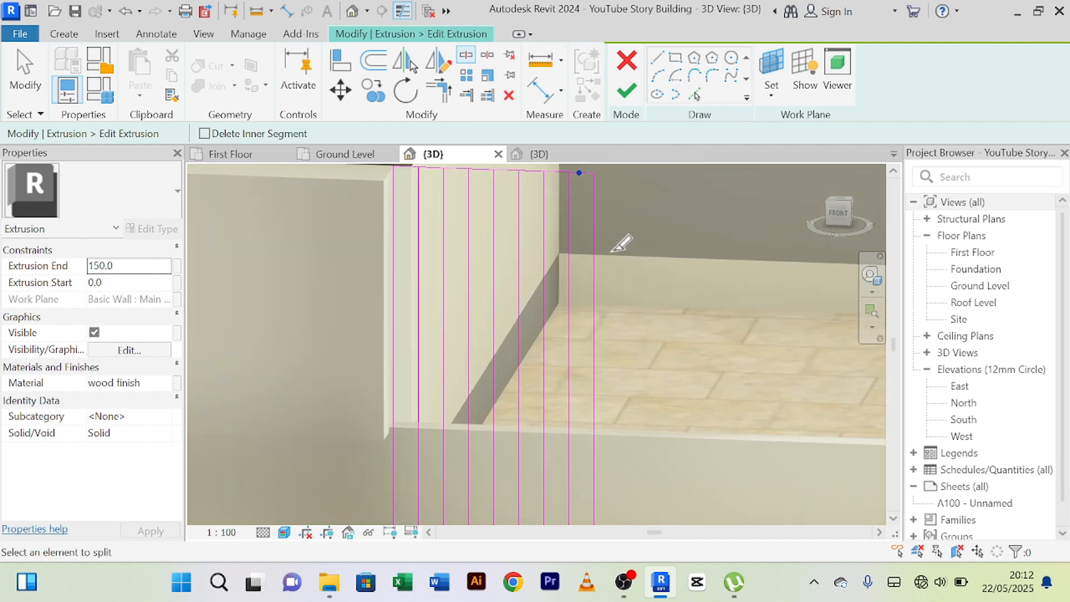
pyautogui.click(378, 68)
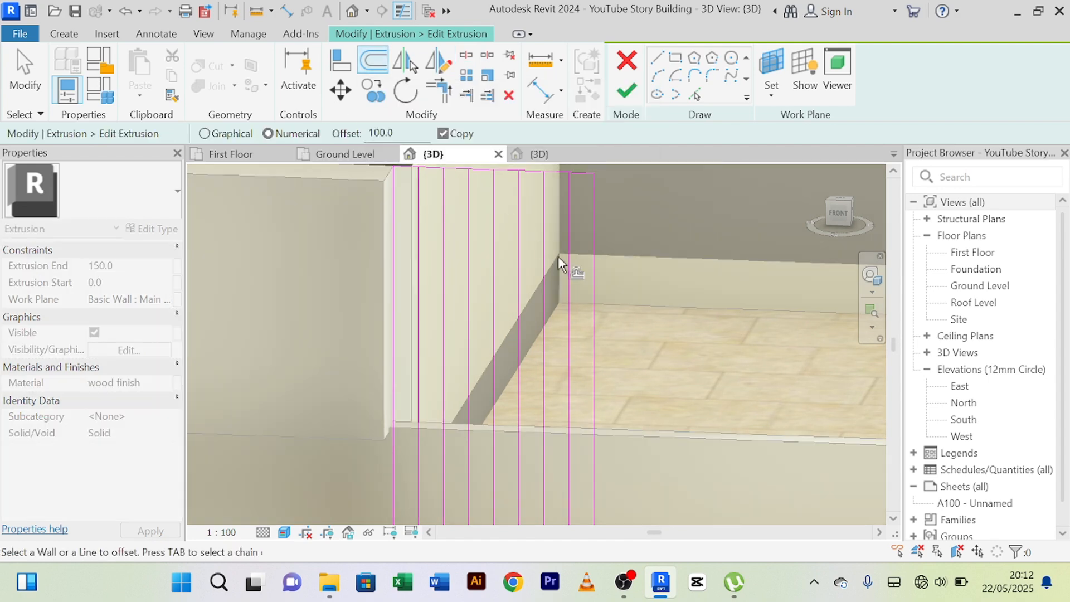
pyautogui.click(597, 257)
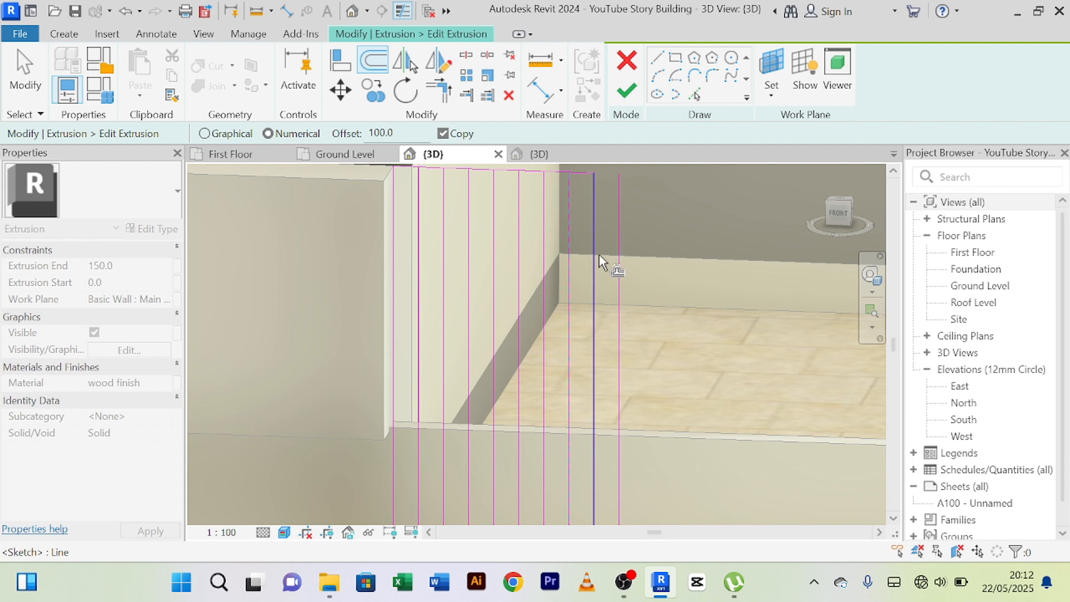
pyautogui.moveTo(636, 222); pyautogui.dragTo(610, 318, button='middle')
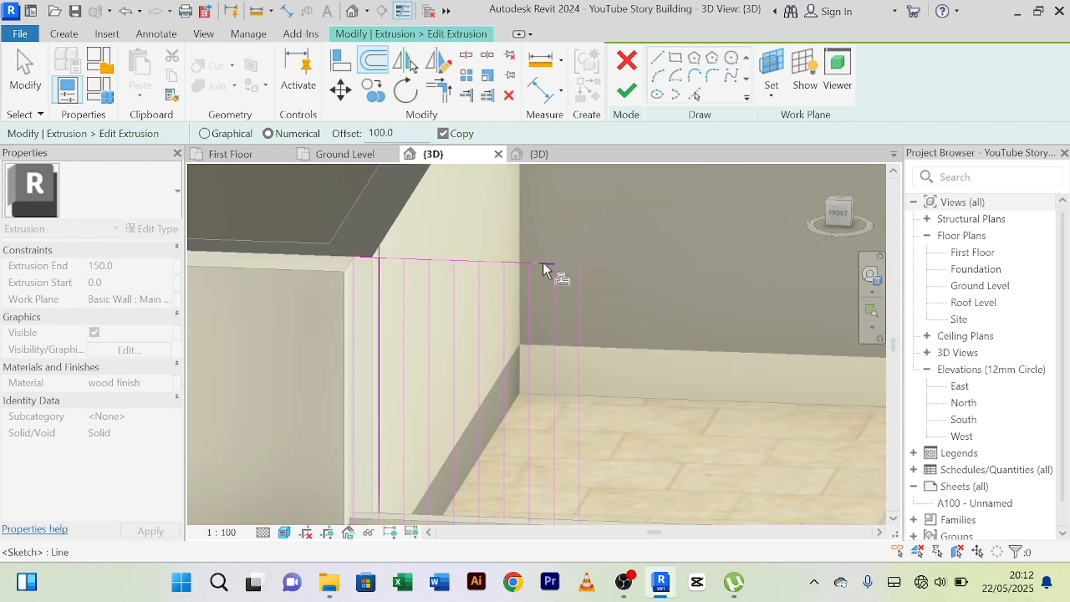
pyautogui.rightClick(522, 218)
pyautogui.click(564, 227)
pyautogui.rightClick(533, 199)
pyautogui.click(558, 214)
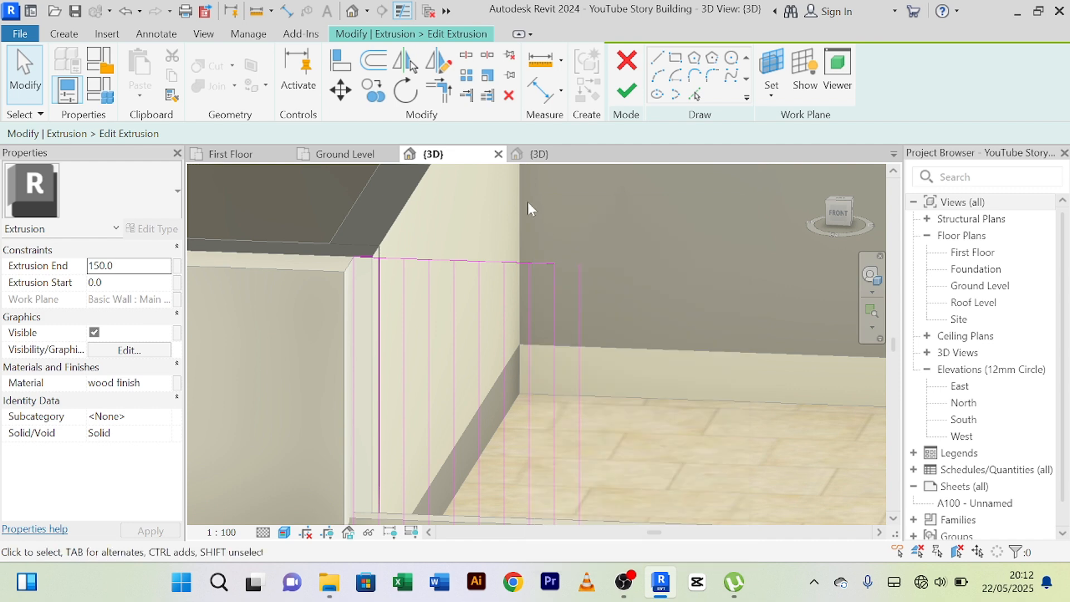
pyautogui.click(444, 92)
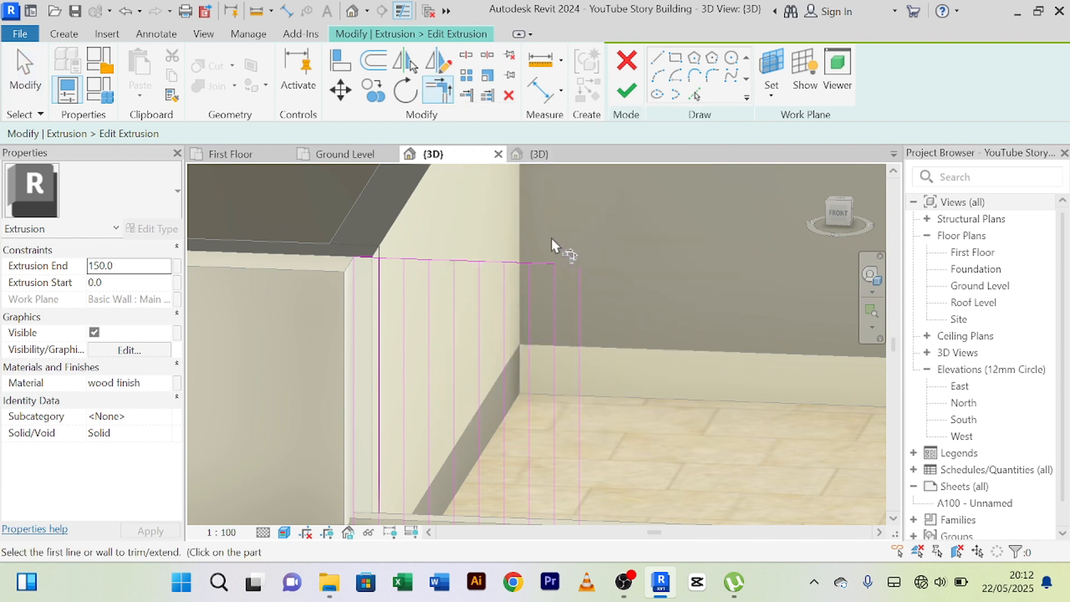
pyautogui.scroll(3, 555, 279)
pyautogui.click(558, 312)
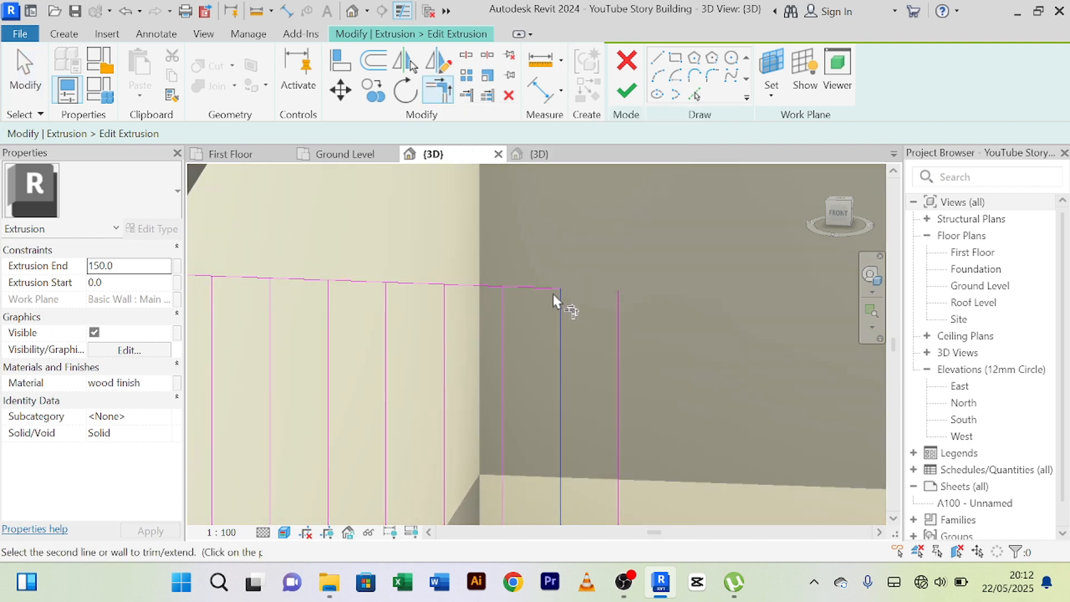
pyautogui.scroll(-1, 560, 289)
pyautogui.rightClick(576, 224)
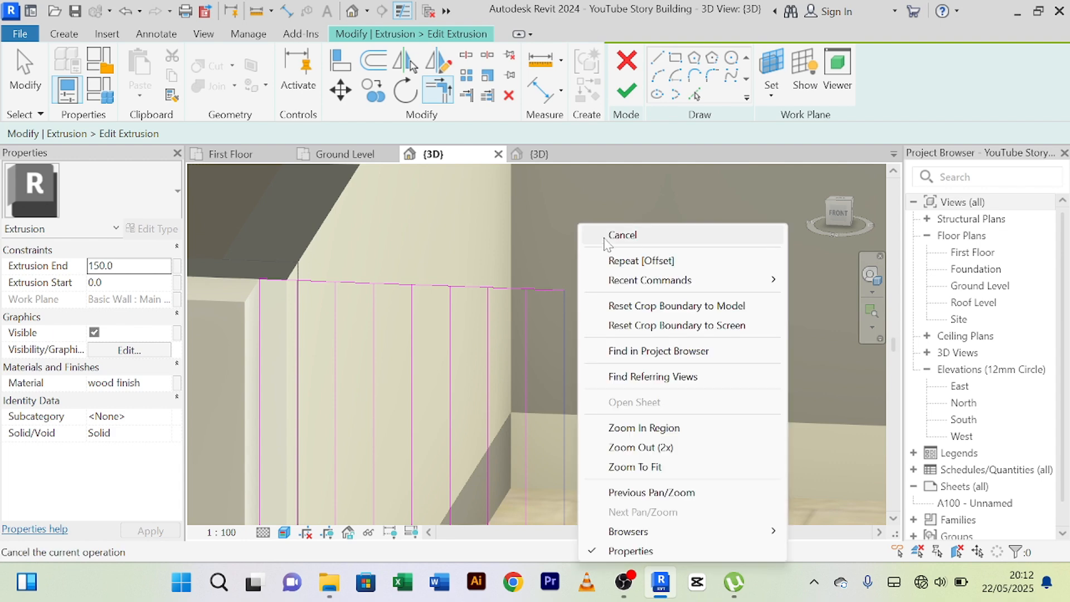
pyautogui.click(604, 234)
pyautogui.scroll(-2, 523, 283)
pyautogui.moveTo(542, 262); pyautogui.dragTo(578, 174, button='middle')
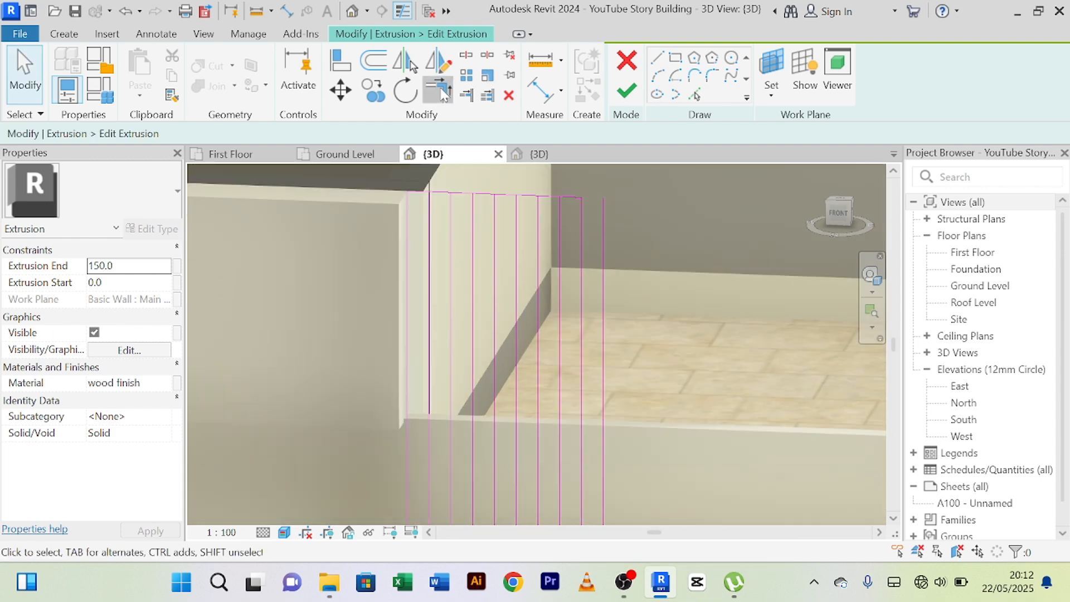
# Trim the split upper edge to corners with the vertical lines, closing the tops of the first three slats.
pyautogui.click(440, 91)
pyautogui.scroll(5, 401, 359)
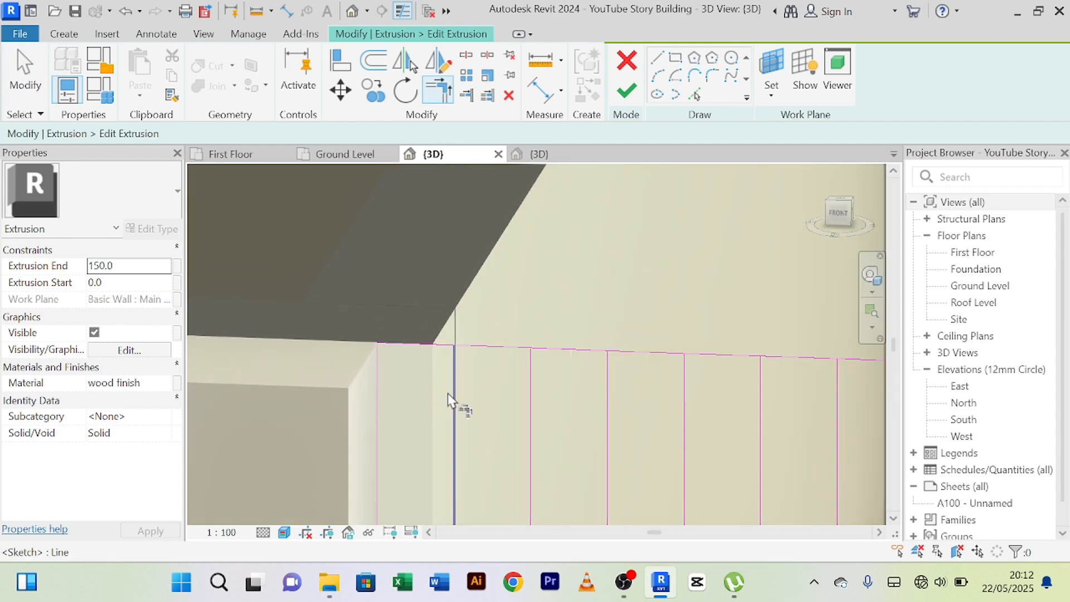
pyautogui.scroll(1, 451, 396)
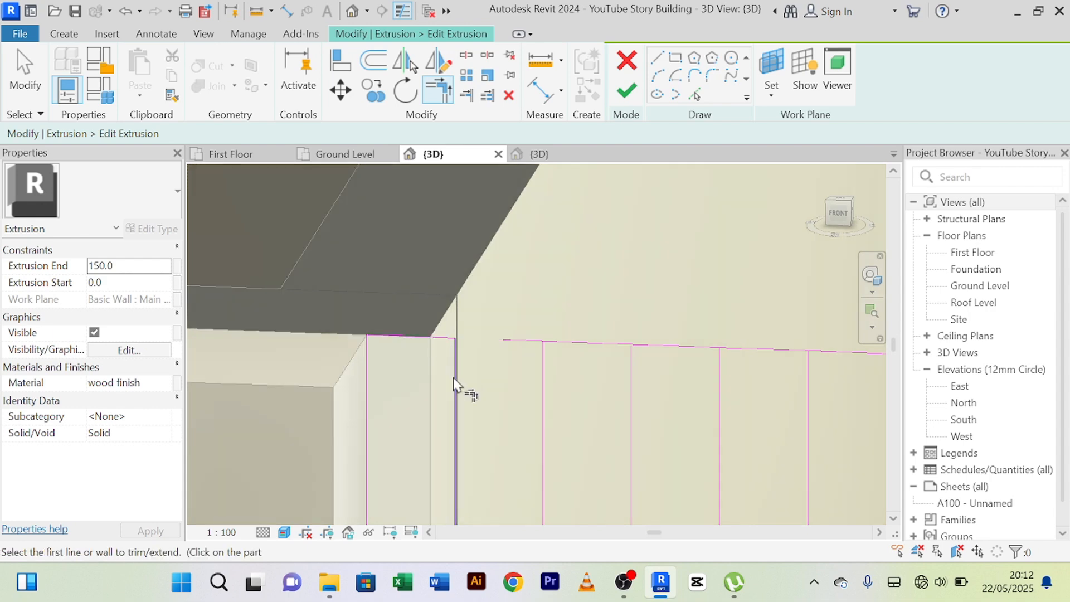
pyautogui.click(544, 385)
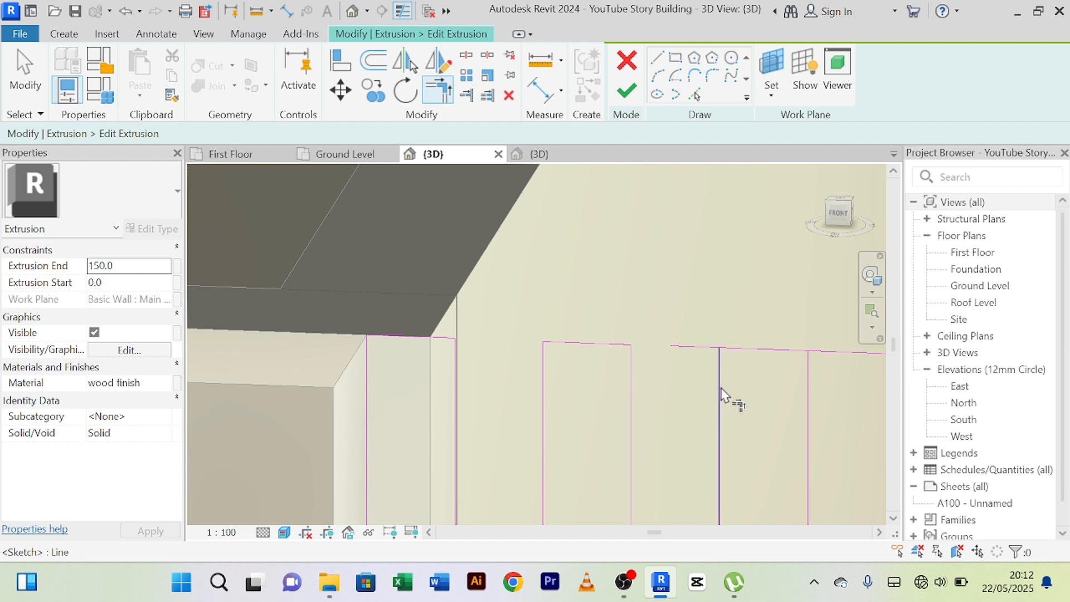
pyautogui.moveTo(767, 435); pyautogui.dragTo(621, 356, button='middle')
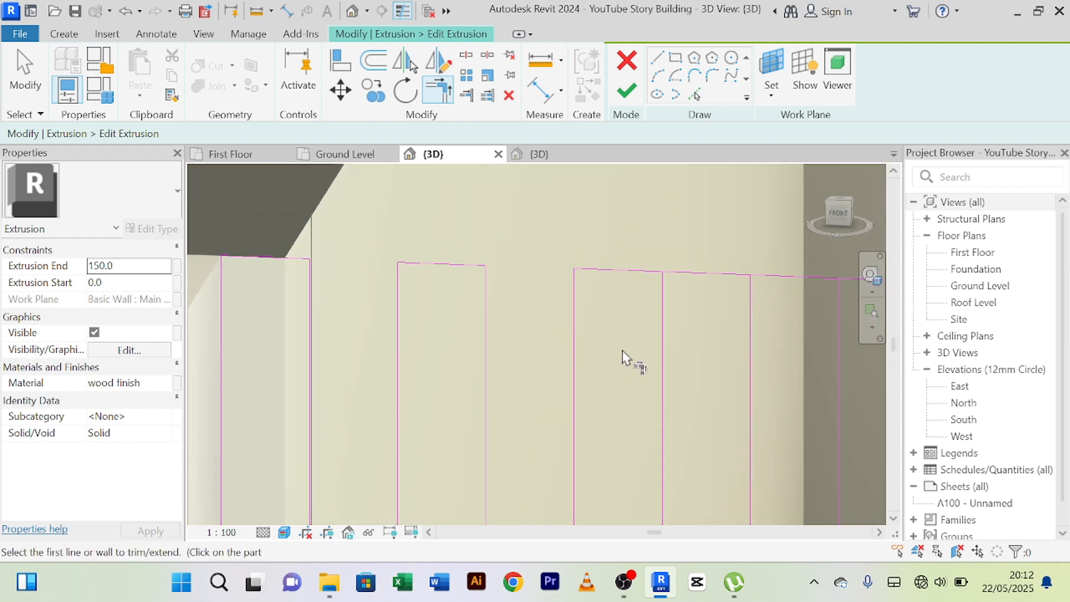
pyautogui.moveTo(712, 357); pyautogui.dragTo(599, 356, button='middle')
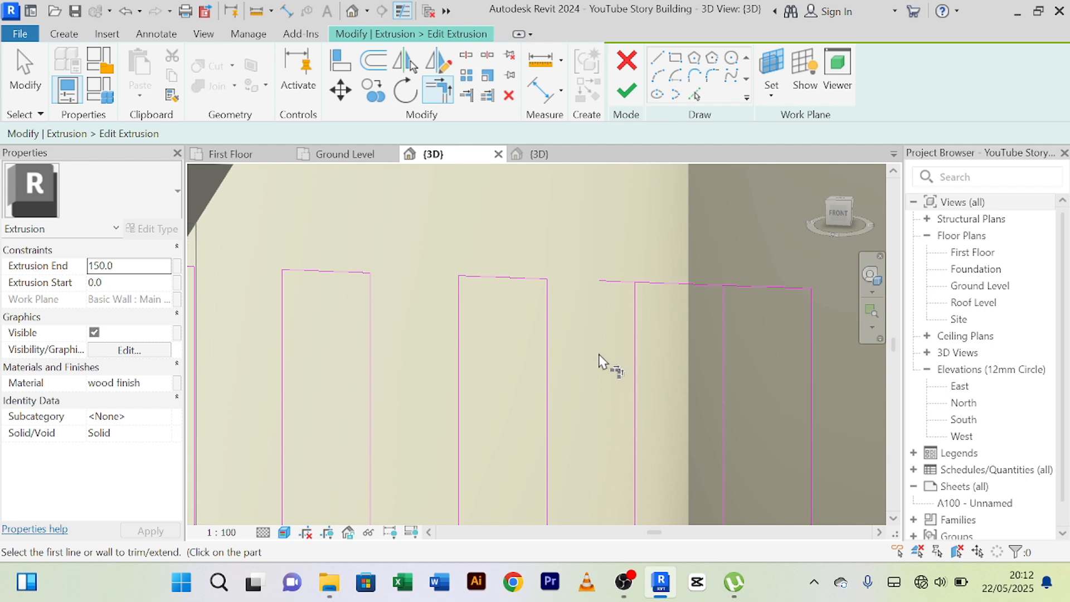
# Trim and extend the upper edge to corners with the vertical lines of the fourth and fifth slats.
pyautogui.click(678, 286)
pyautogui.scroll(-2, 689, 330)
pyautogui.moveTo(706, 340)
pyautogui.mouseDown(button='middle')
pyautogui.moveTo(662, 331)
pyautogui.moveTo(662, 309)
pyautogui.mouseUp(button='middle')
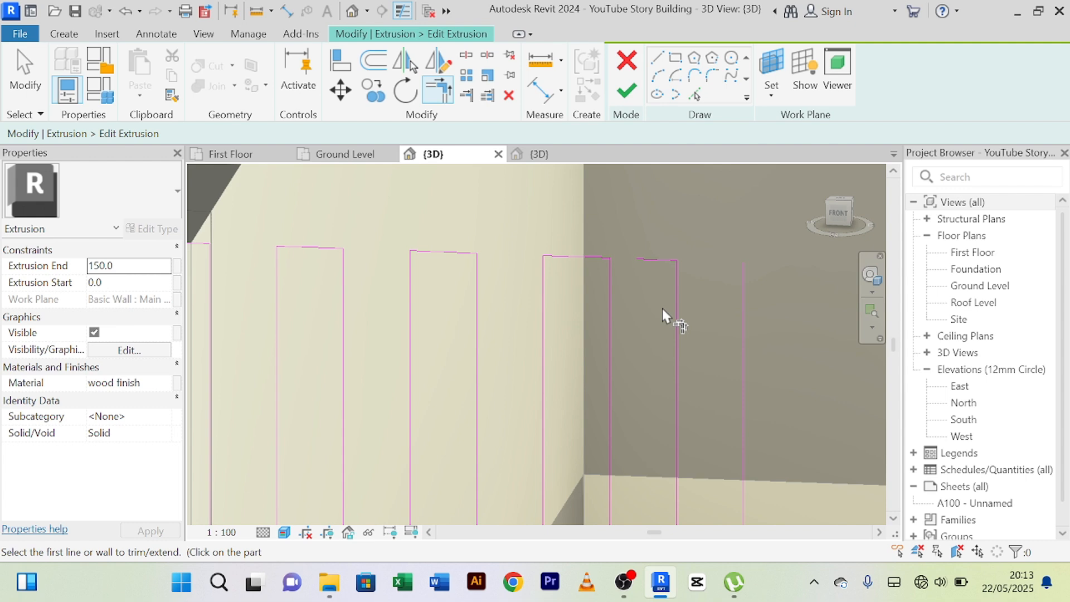
pyautogui.click(657, 260)
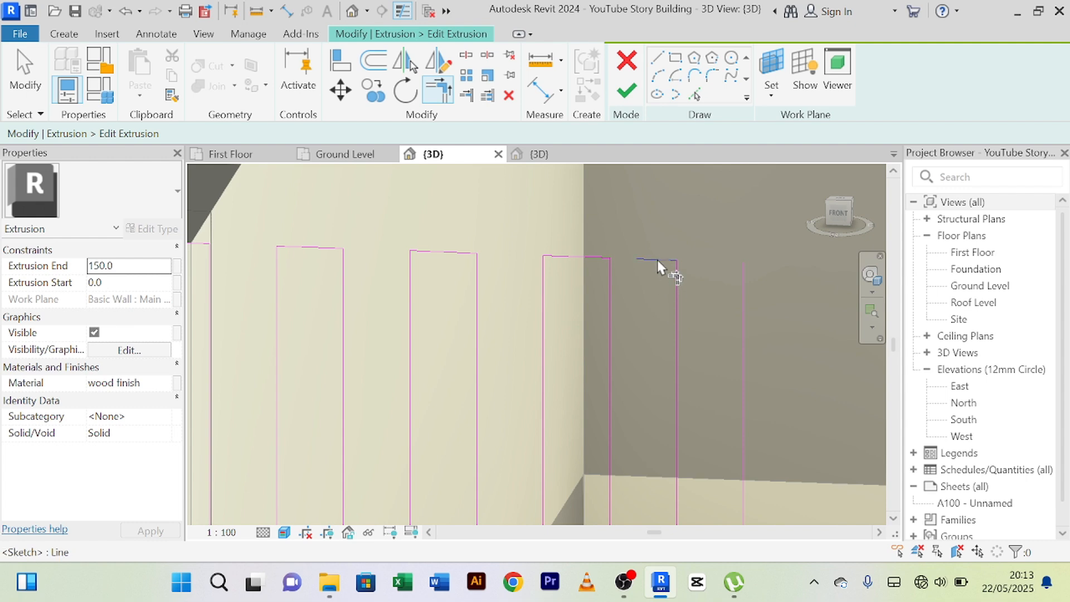
pyautogui.click(677, 299)
# Trim the split lower edge to corners with the vertical lines, closing the bases of the first three slats.
pyautogui.scroll(-5, 693, 365)
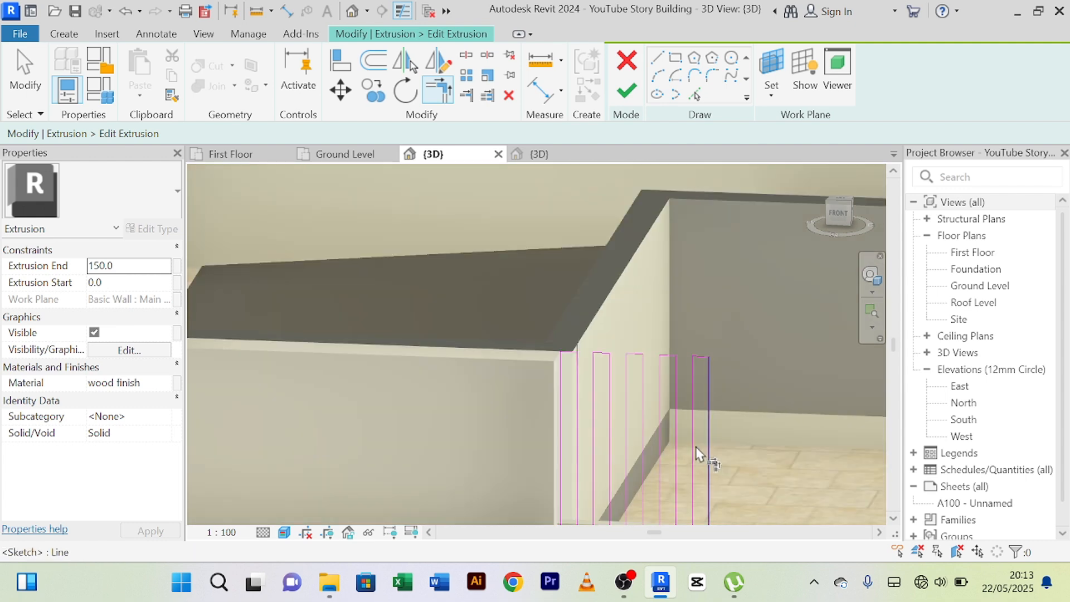
pyautogui.moveTo(710, 446); pyautogui.dragTo(603, 216, button='middle')
pyautogui.moveTo(607, 446); pyautogui.dragTo(598, 238, button='middle')
pyautogui.scroll(-2, 597, 330)
pyautogui.moveTo(629, 474); pyautogui.dragTo(639, 289, button='middle')
pyautogui.scroll(3, 596, 474)
pyautogui.moveTo(601, 486); pyautogui.dragTo(642, 308, button='middle')
pyautogui.scroll(-3, 642, 326)
pyautogui.moveTo(659, 436); pyautogui.dragTo(654, 352, button='middle')
pyautogui.scroll(5, 628, 352)
pyautogui.moveTo(502, 312); pyautogui.dragTo(511, 441, button='middle')
pyautogui.scroll(3, 512, 443)
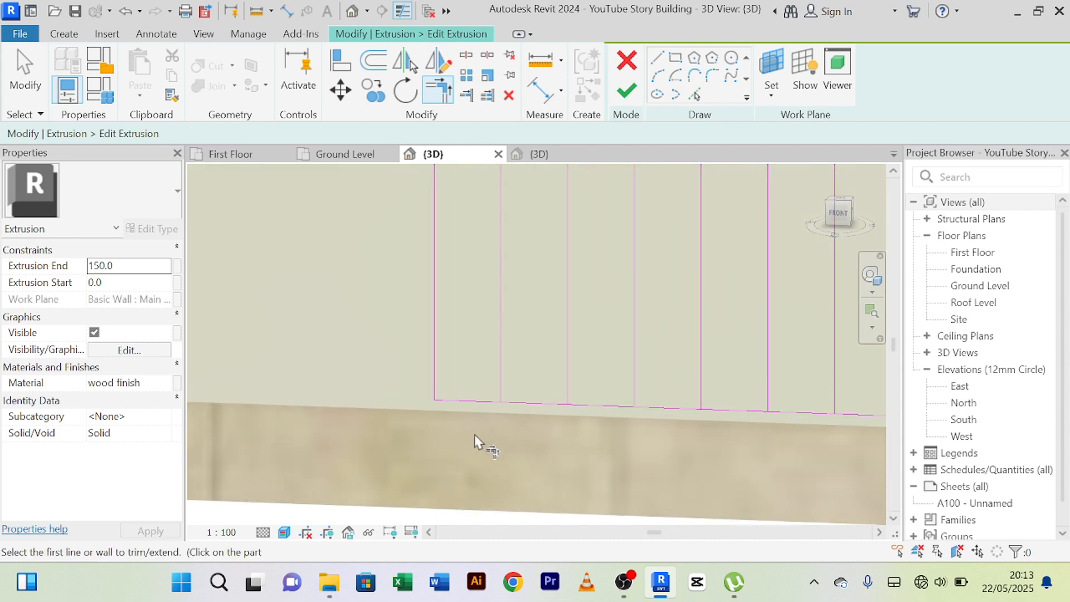
pyautogui.click(500, 379)
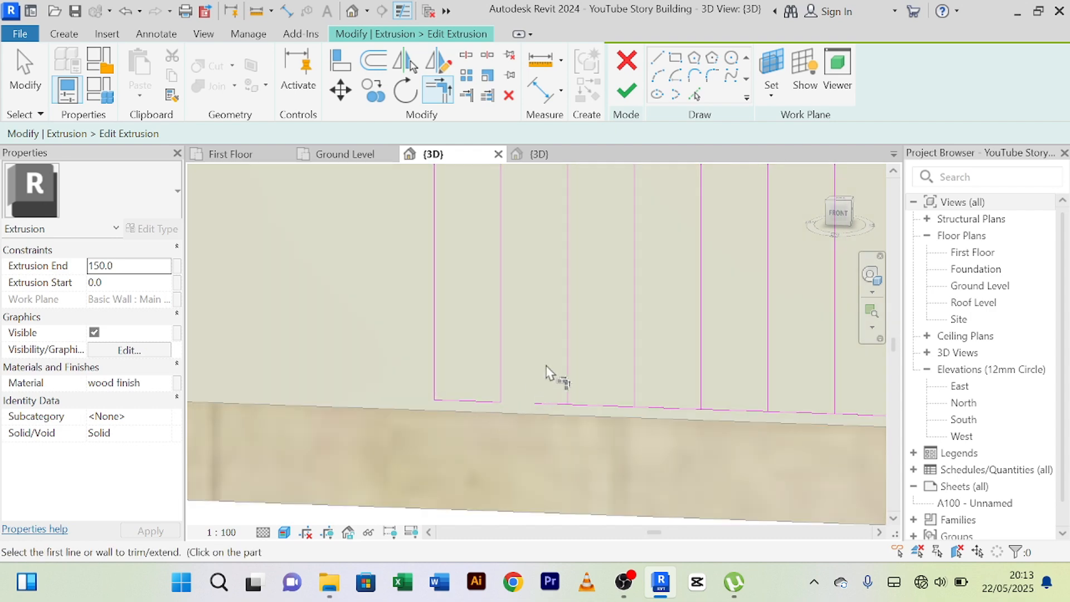
pyautogui.click(590, 406)
pyautogui.click(614, 404)
pyautogui.click(728, 410)
pyautogui.moveTo(735, 430); pyautogui.dragTo(592, 437, button='middle')
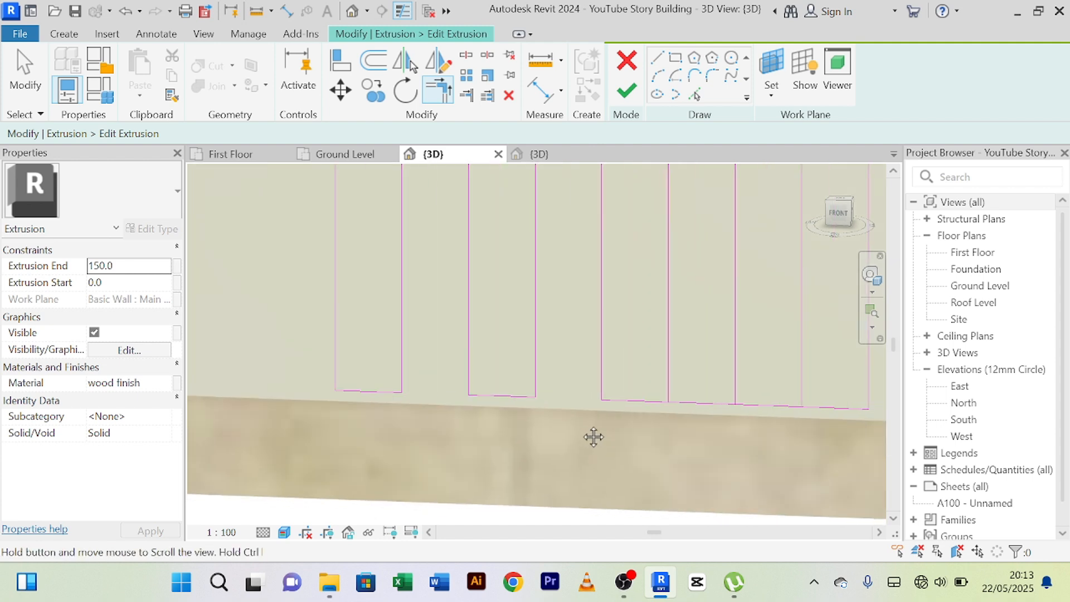
pyautogui.click(565, 338)
pyautogui.click(541, 413)
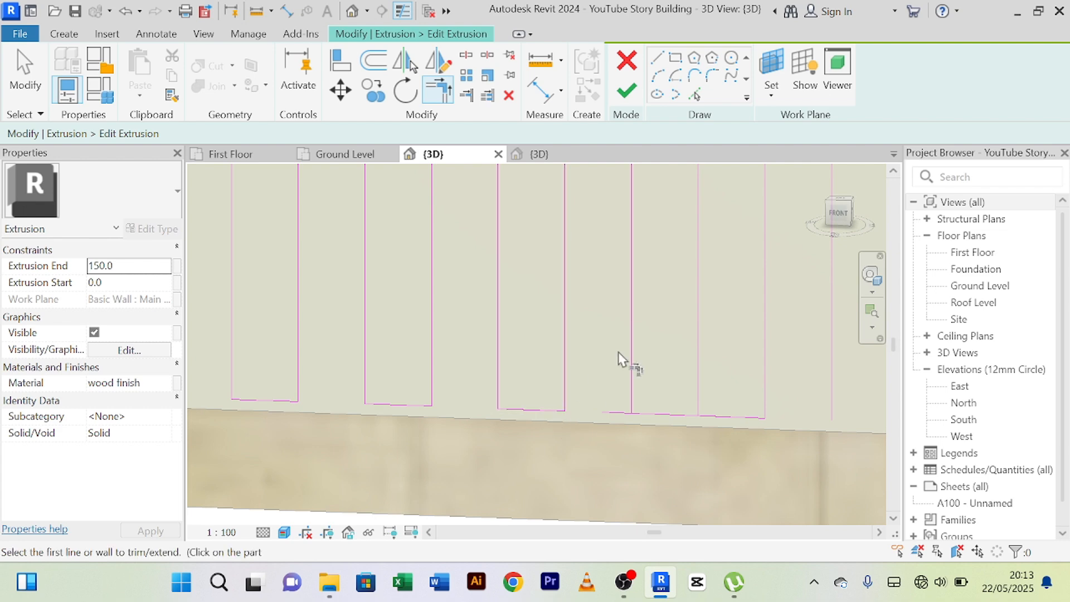
# Trim and extend the lower edge to corners with the vertical lines of the fourth and fifth slats.
pyautogui.click(631, 323)
pyautogui.click(651, 416)
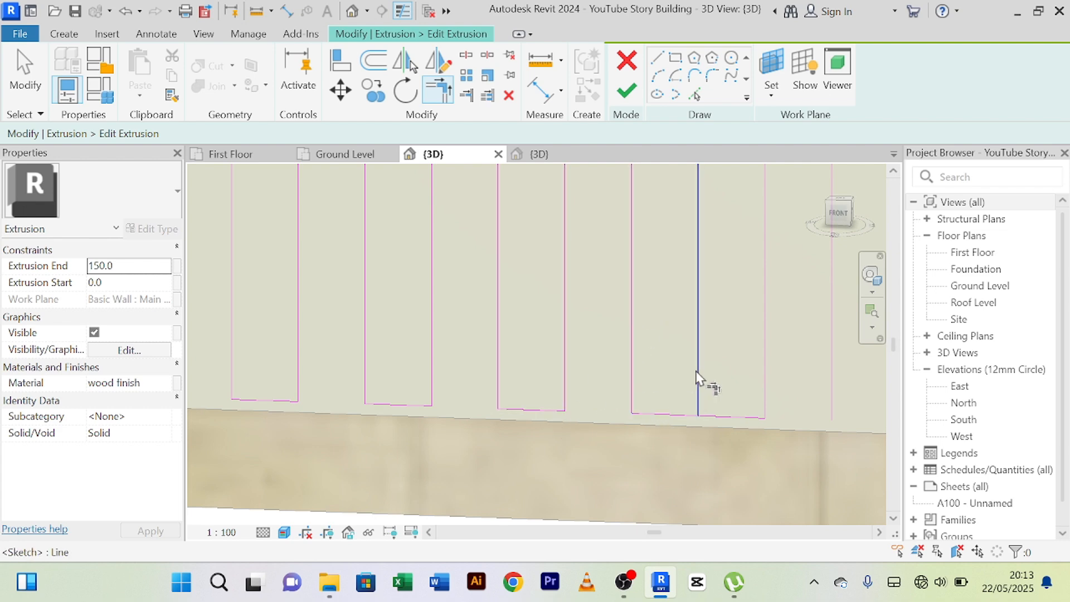
pyautogui.click(675, 420)
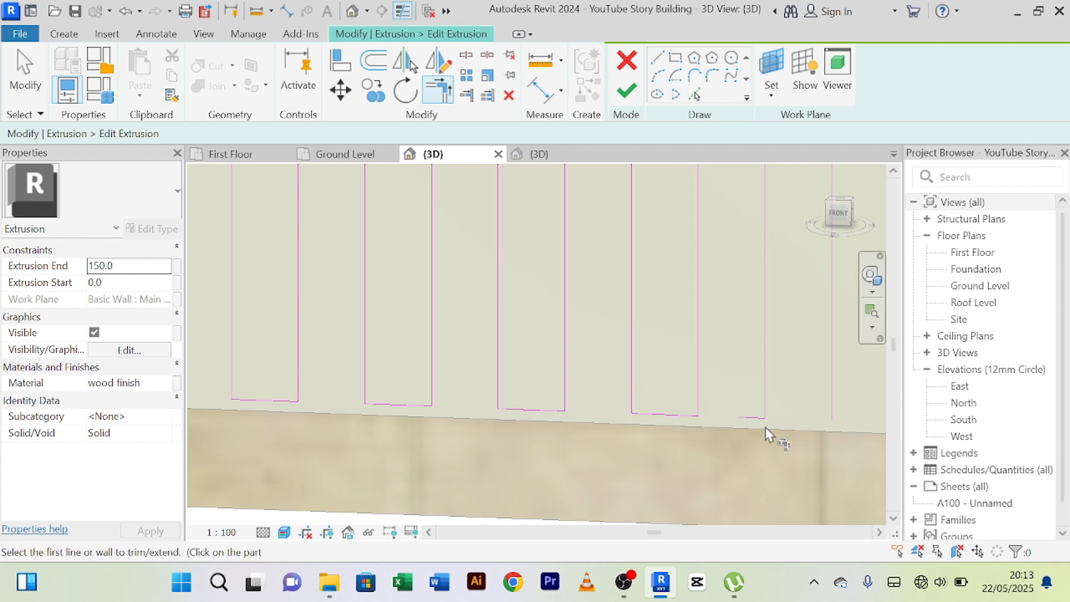
pyautogui.click(753, 420)
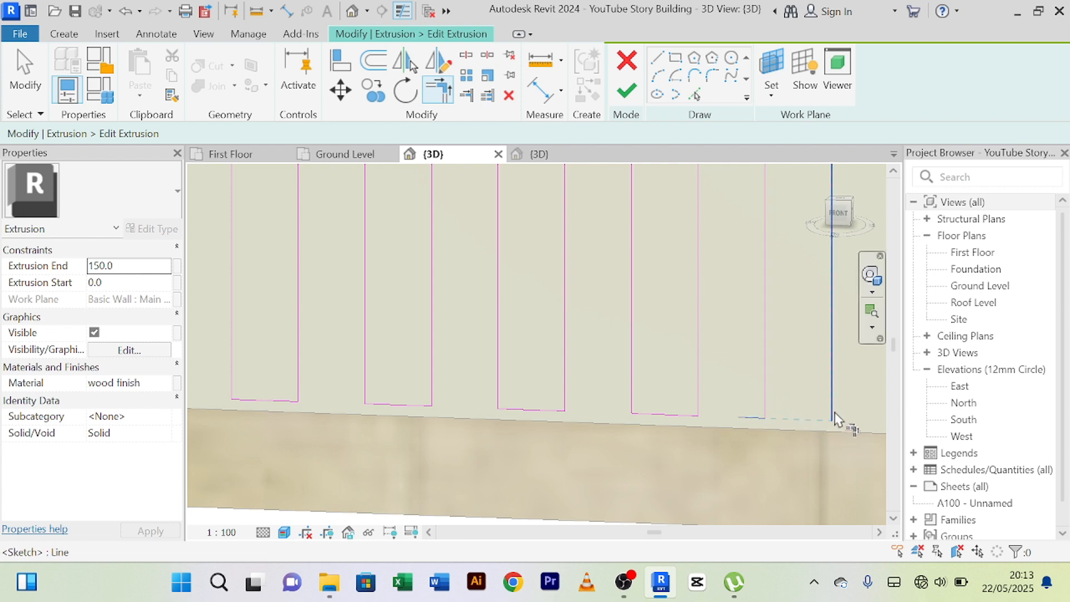
pyautogui.click(765, 376)
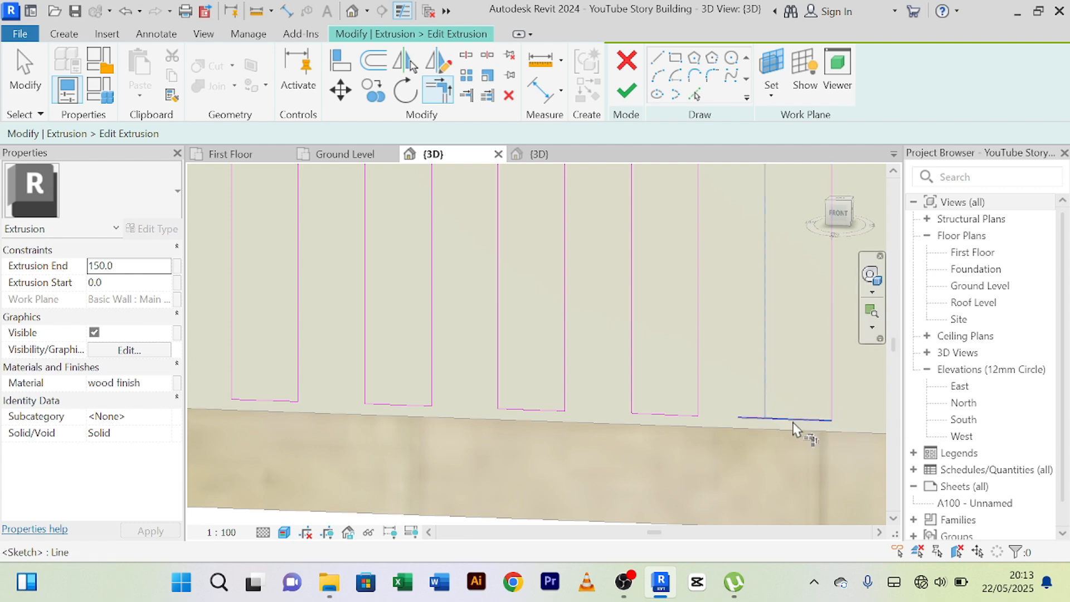
pyautogui.click(794, 420)
# Finish the extrusion sketch, complete the in-place model and deselect it.
pyautogui.scroll(-6, 714, 446)
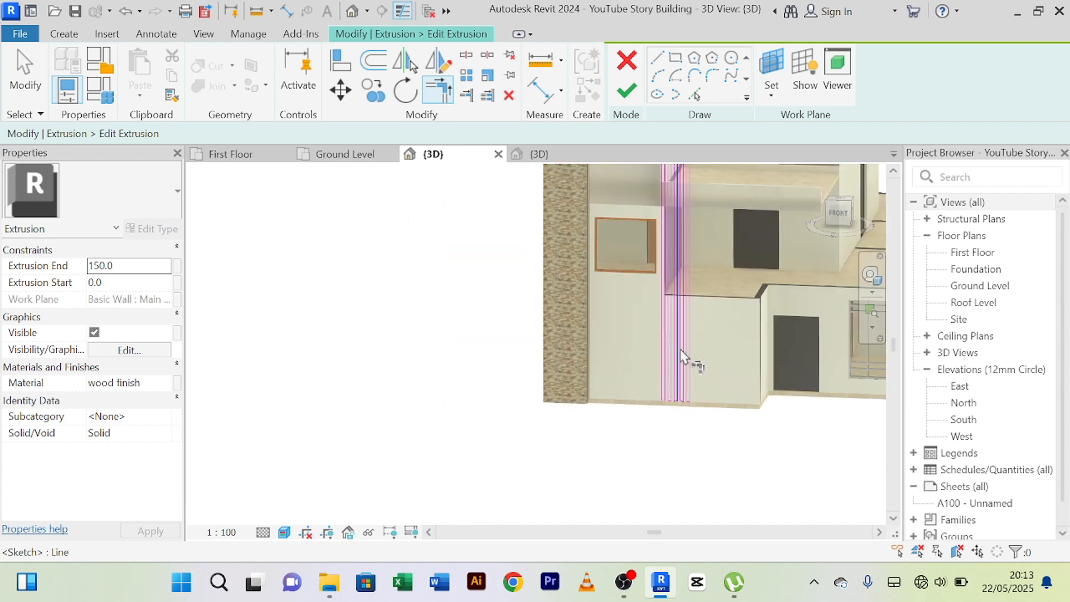
pyautogui.moveTo(668, 512); pyautogui.dragTo(641, 601, button='middle')
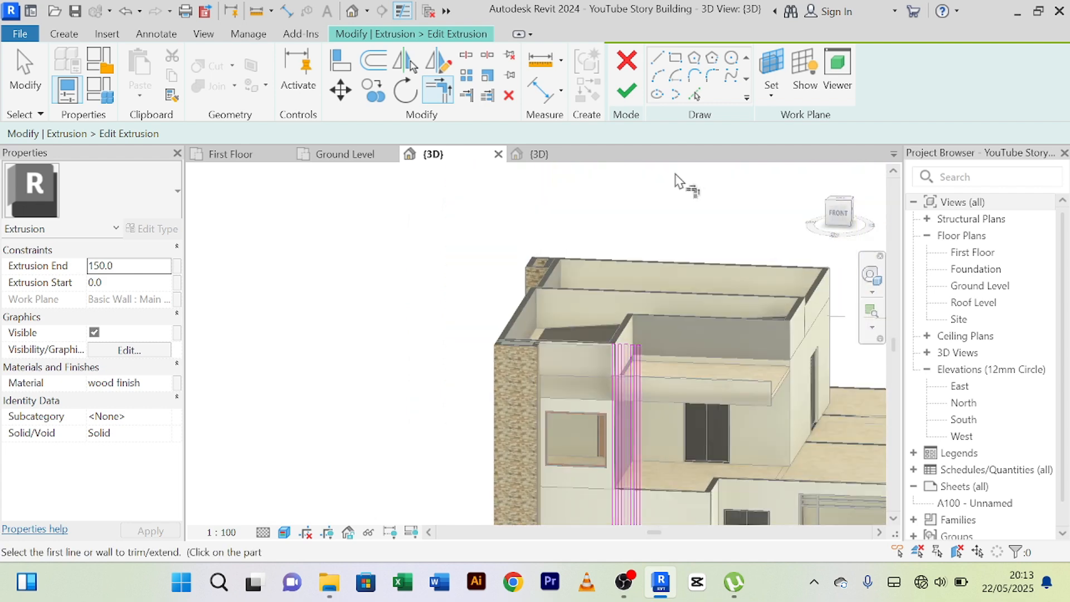
pyautogui.click(629, 93)
pyautogui.click(910, 78)
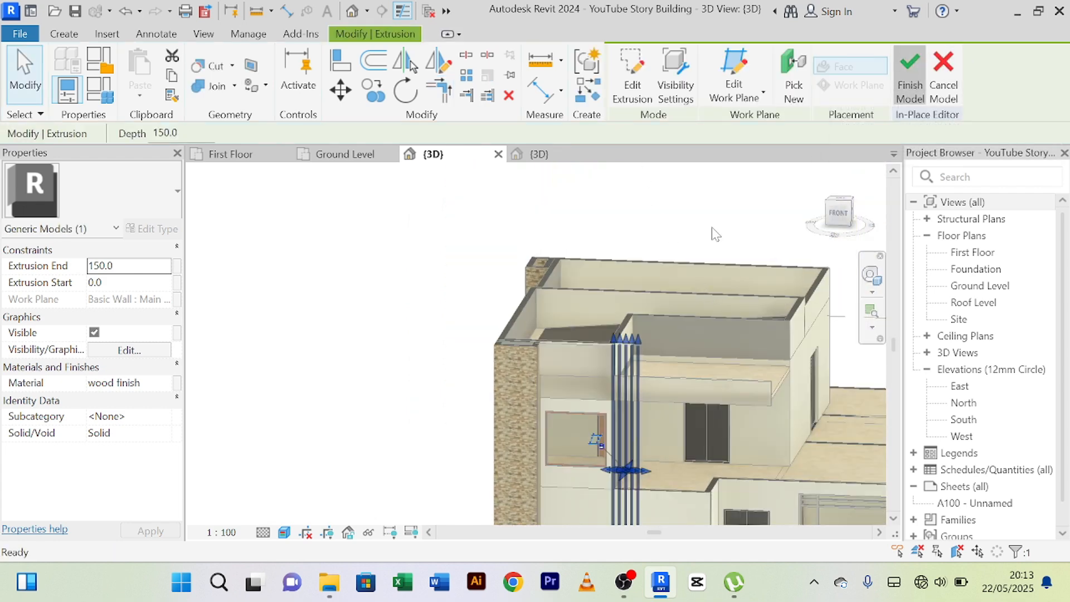
pyautogui.press('Escape')
# Inspect the wood-finished slats on the front facade, from the wall base up to their upper ends.
pyautogui.scroll(4, 650, 379)
pyautogui.moveTo(677, 384); pyautogui.dragTo(675, 276, button='middle')
pyautogui.scroll(-5, 639, 359)
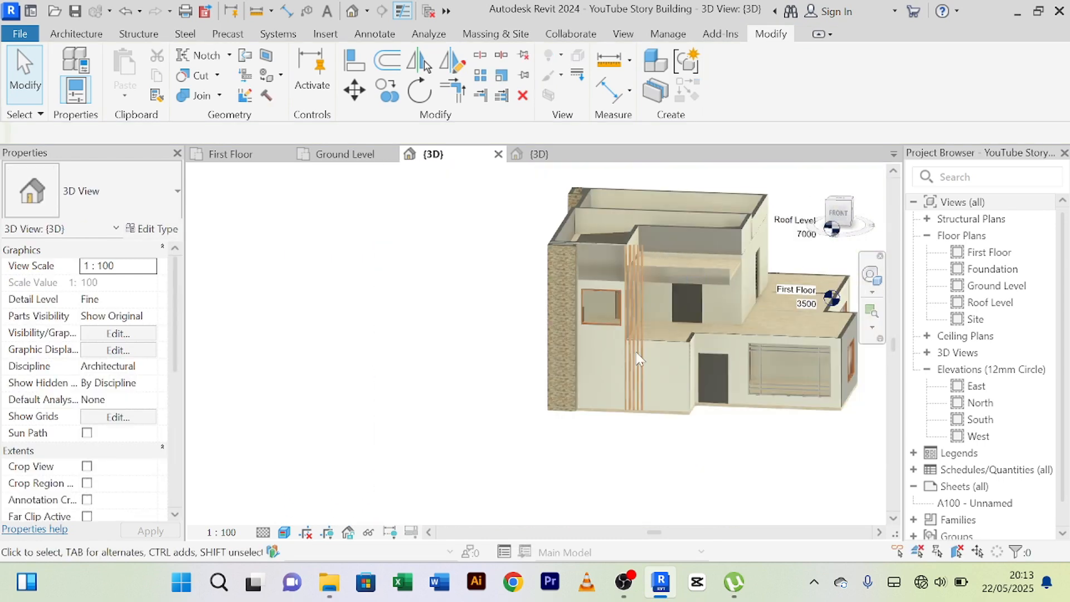
pyautogui.scroll(4, 751, 500)
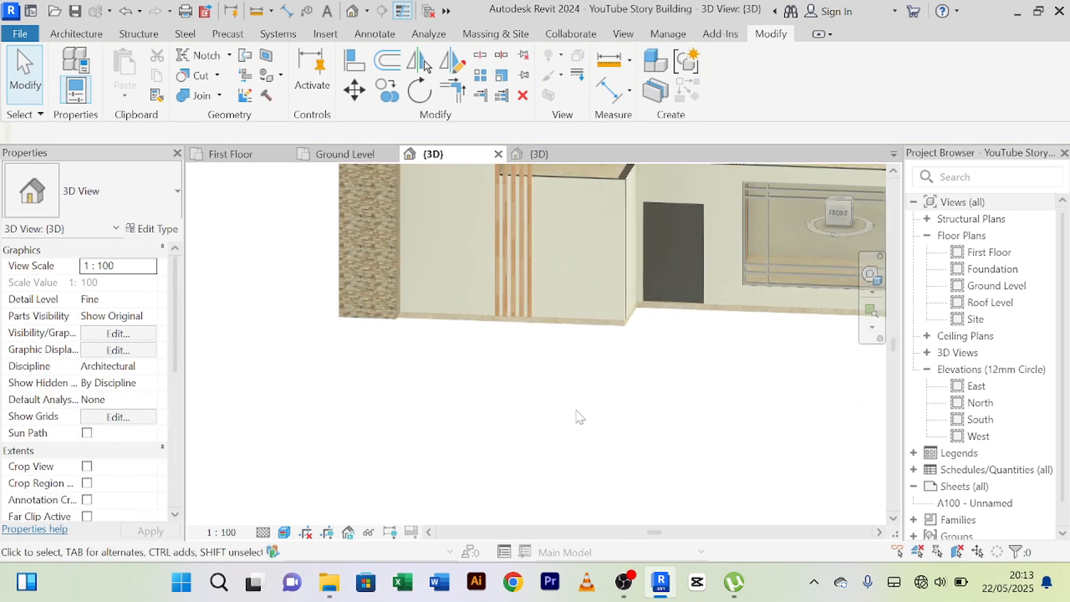
pyautogui.moveTo(580, 417); pyautogui.dragTo(594, 472, button='middle')
pyautogui.keyDown('shift'); pyautogui.moveTo(647, 470); pyautogui.dragTo(588, 508, button='middle'); pyautogui.keyUp('shift')
pyautogui.scroll(3, 596, 445)
pyautogui.scroll(-2, 594, 442)
pyautogui.scroll(1, 533, 348)
pyautogui.scroll(4, 554, 276)
pyautogui.scroll(-4, 554, 276)
pyautogui.moveTo(554, 276); pyautogui.dragTo(552, 444, button='middle')
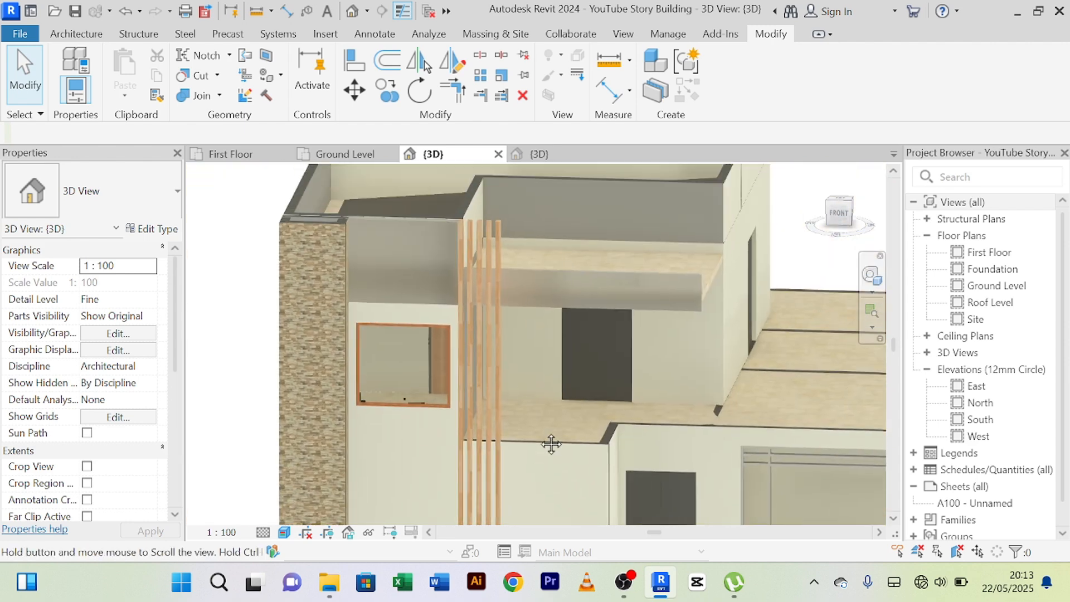
pyautogui.scroll(5, 511, 243)
pyautogui.moveTo(509, 243); pyautogui.dragTo(544, 349, button='middle')
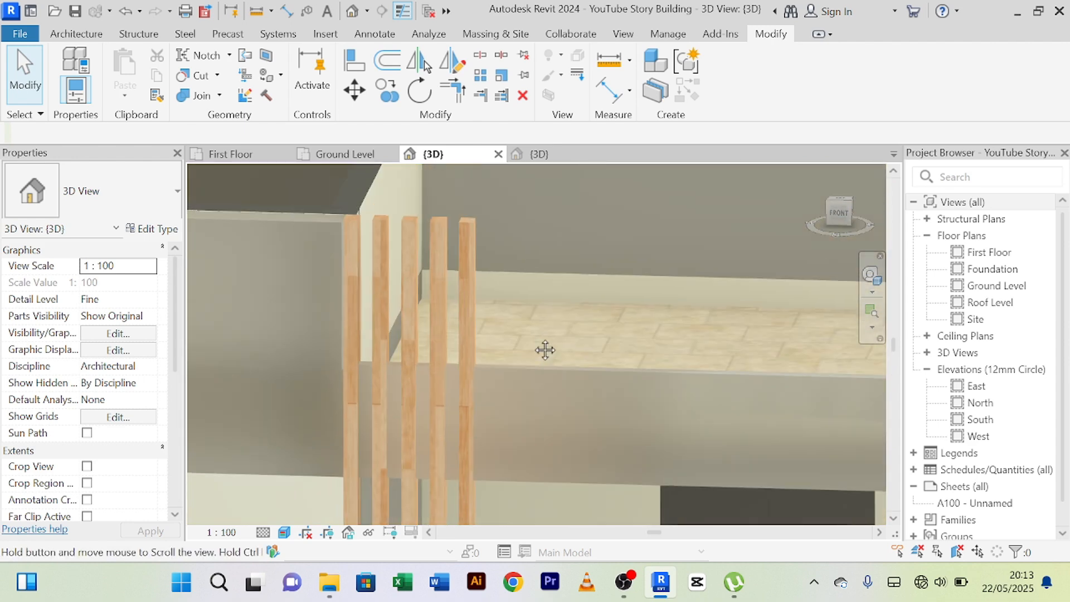
pyautogui.scroll(5, 464, 252)
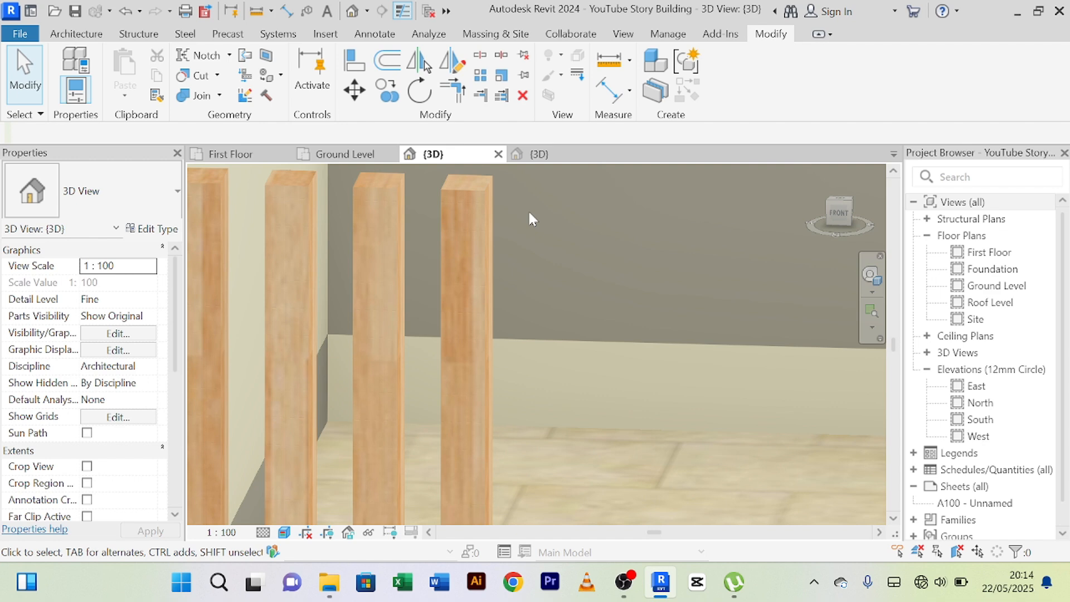
pyautogui.click(474, 182)
pyautogui.click(734, 92)
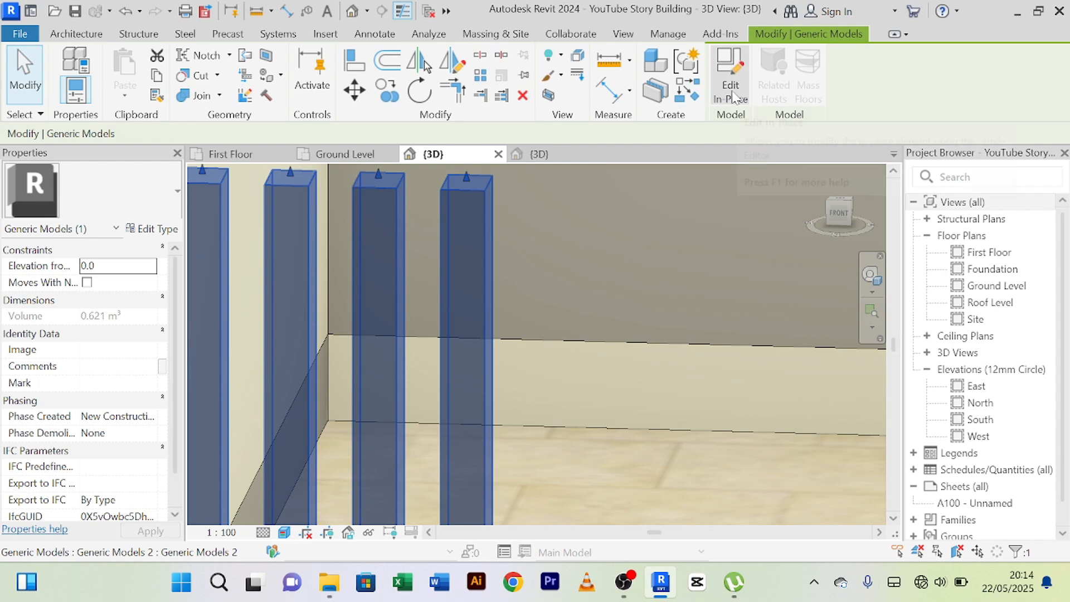
pyautogui.click(477, 187)
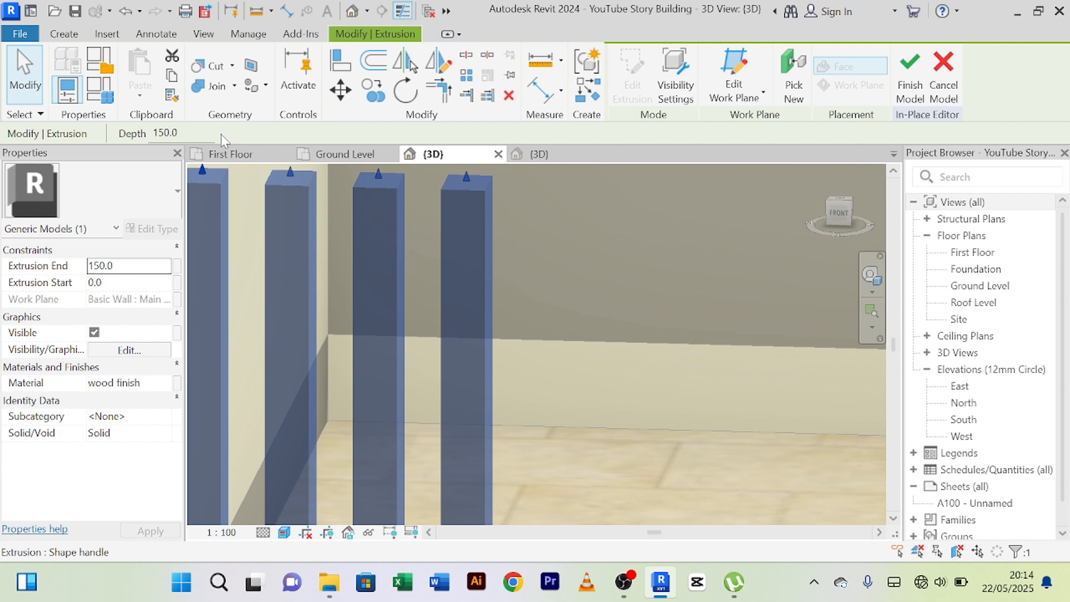
pyautogui.click(944, 83)
# Examine how the slats meet the projecting first-floor canopy slab and the ground-floor front wall.
pyautogui.scroll(-4, 520, 207)
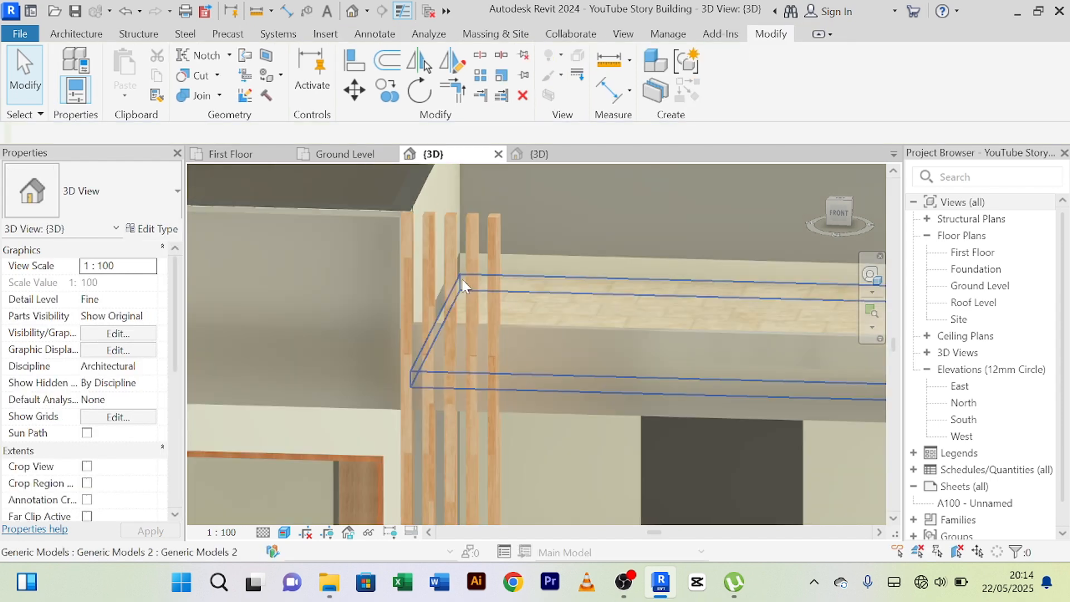
pyautogui.scroll(5, 418, 234)
pyautogui.scroll(-5, 348, 220)
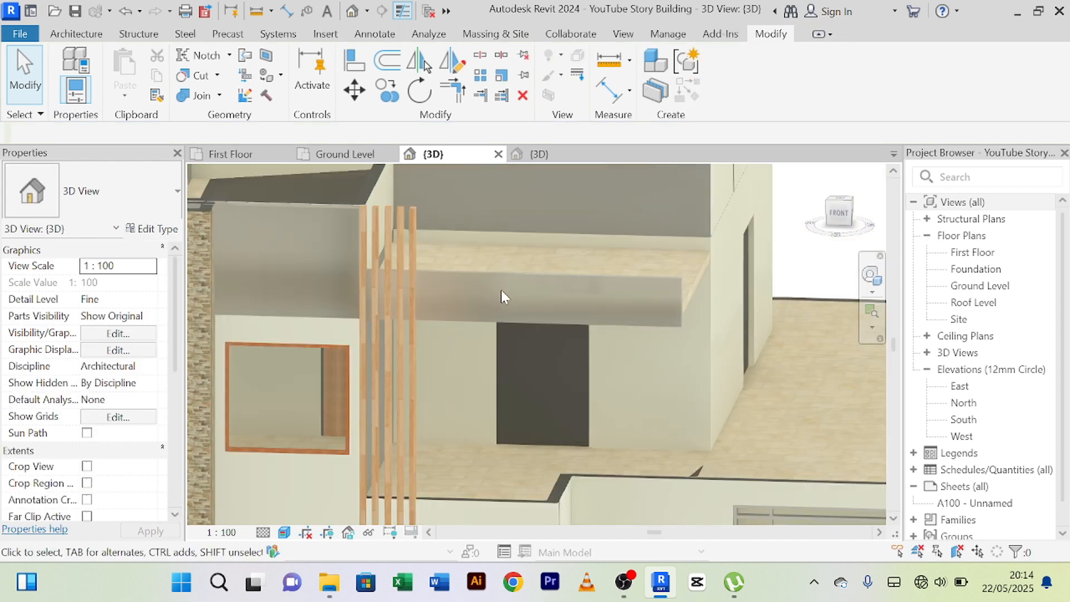
pyautogui.moveTo(523, 292); pyautogui.dragTo(609, 285, button='middle')
pyautogui.scroll(3, 576, 279)
pyautogui.scroll(-4, 572, 261)
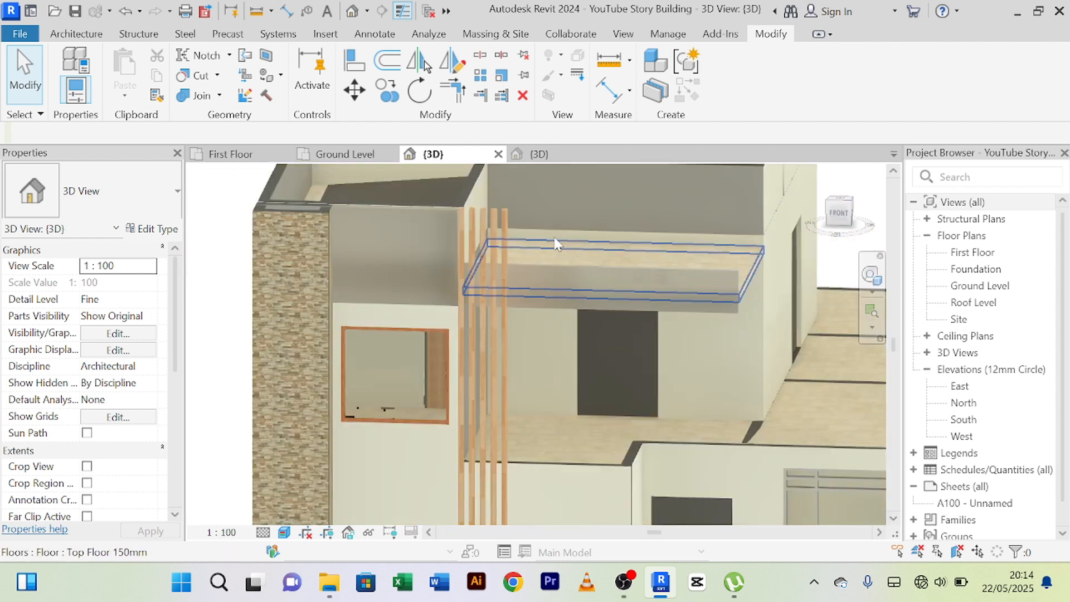
pyautogui.scroll(2, 556, 243)
pyautogui.scroll(-5, 524, 187)
pyautogui.scroll(3, 528, 266)
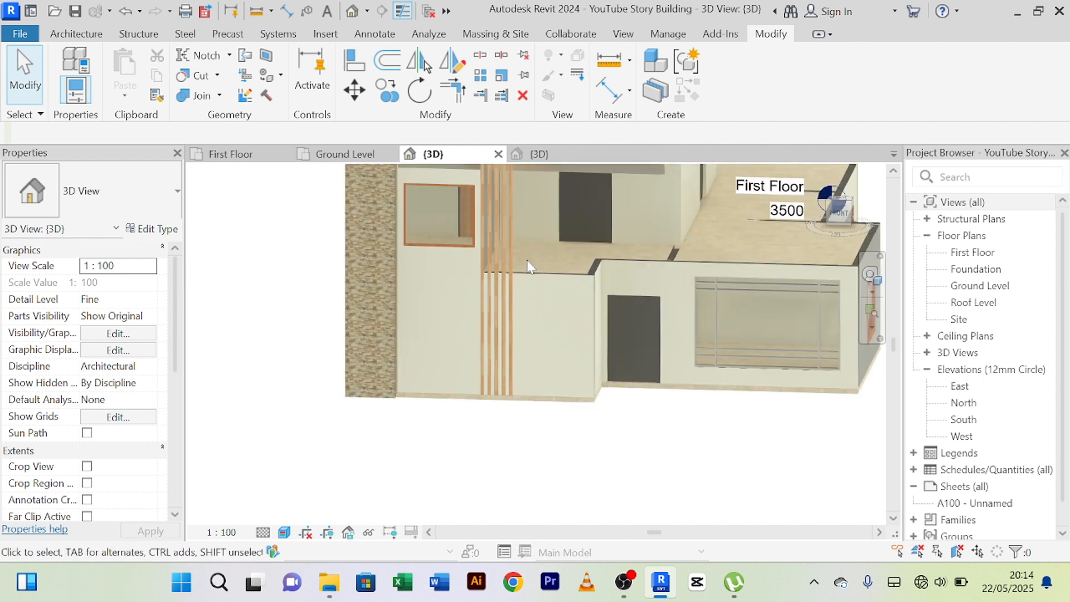
pyautogui.scroll(2, 527, 283)
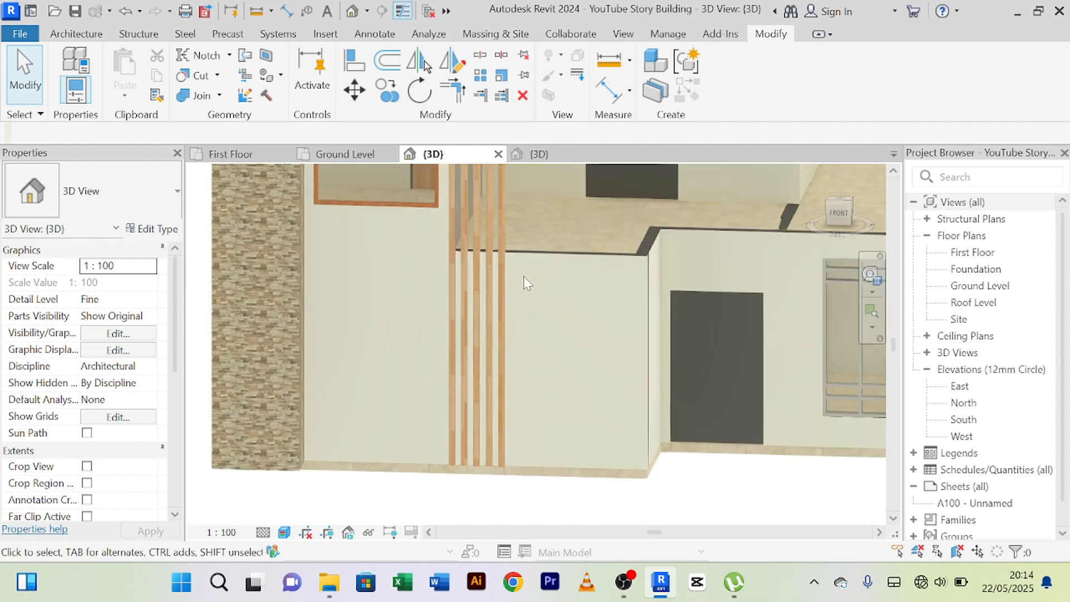
# Examine the front facade from the slats along the projecting canopy slab to the first-floor wall corner above the terrace.
pyautogui.moveTo(540, 250); pyautogui.dragTo(474, 501, button='middle')
pyautogui.scroll(-2, 504, 335)
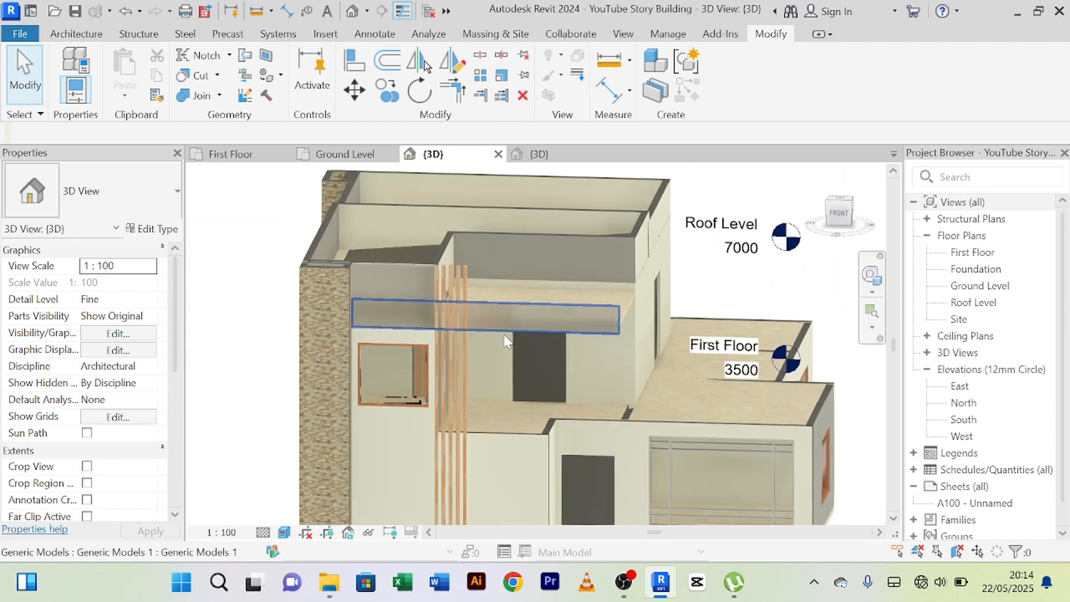
pyautogui.scroll(1, 526, 250)
pyautogui.scroll(-3, 530, 251)
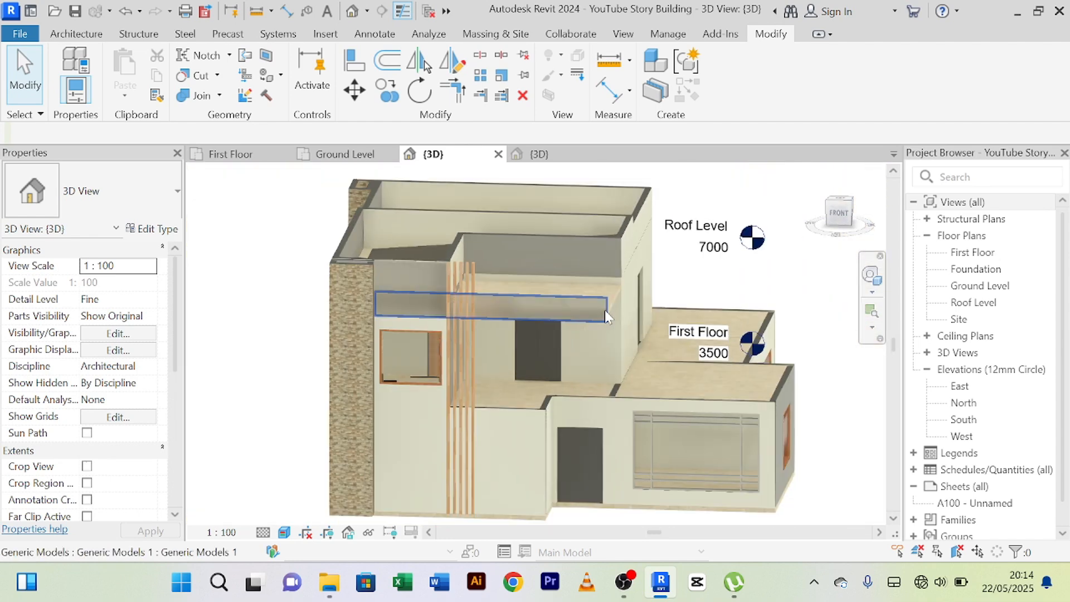
pyautogui.scroll(3, 604, 310)
pyautogui.scroll(-3, 594, 298)
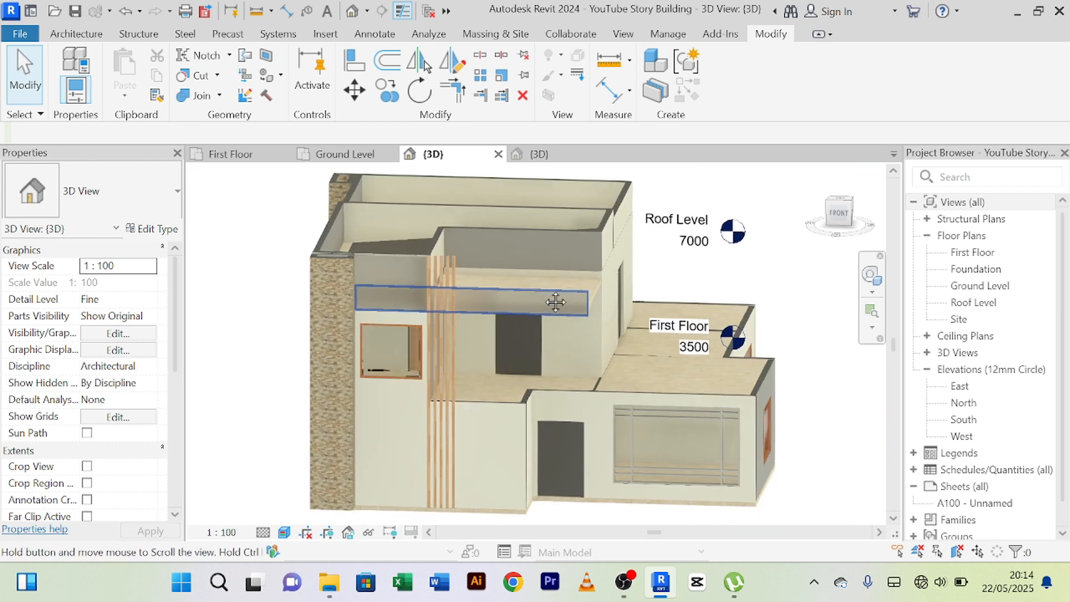
pyautogui.scroll(1, 571, 304)
pyautogui.scroll(2, 571, 304)
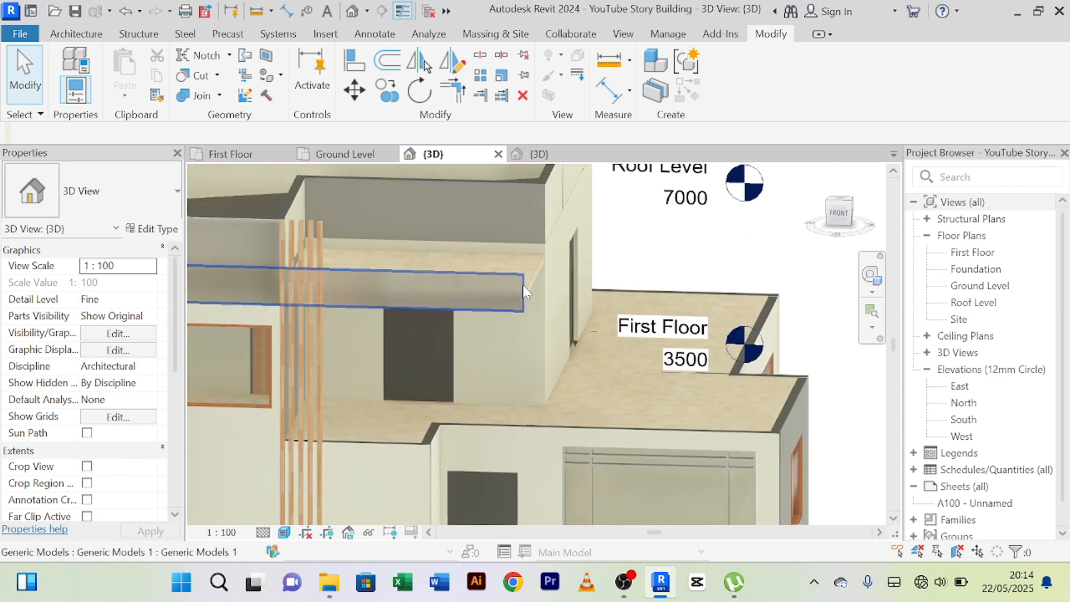
pyautogui.scroll(1, 524, 287)
pyautogui.scroll(-3, 529, 293)
pyautogui.scroll(2, 527, 309)
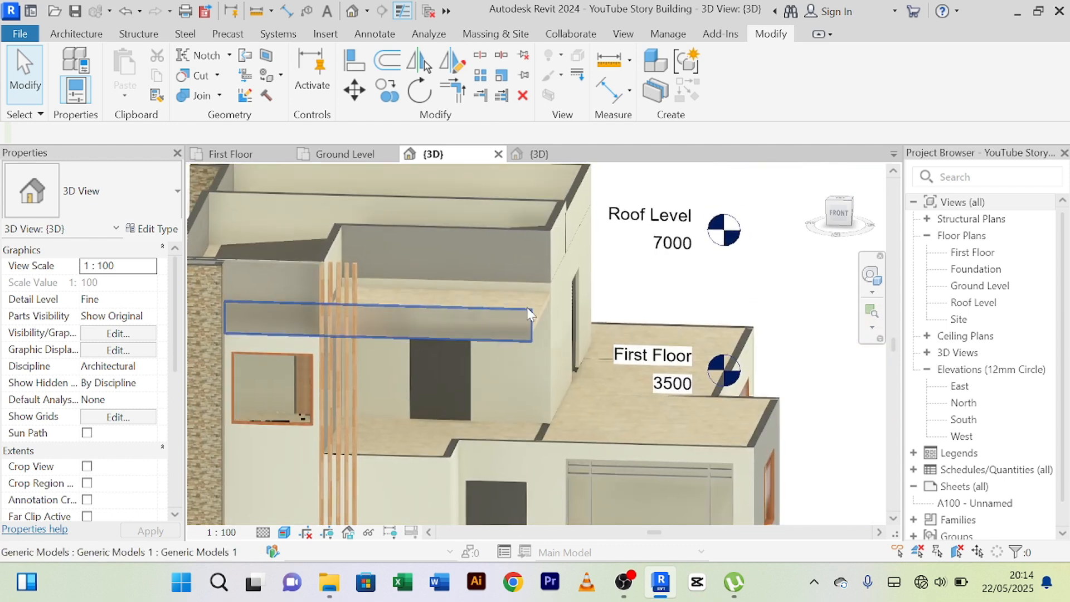
pyautogui.moveTo(531, 316); pyautogui.dragTo(512, 292, button='middle')
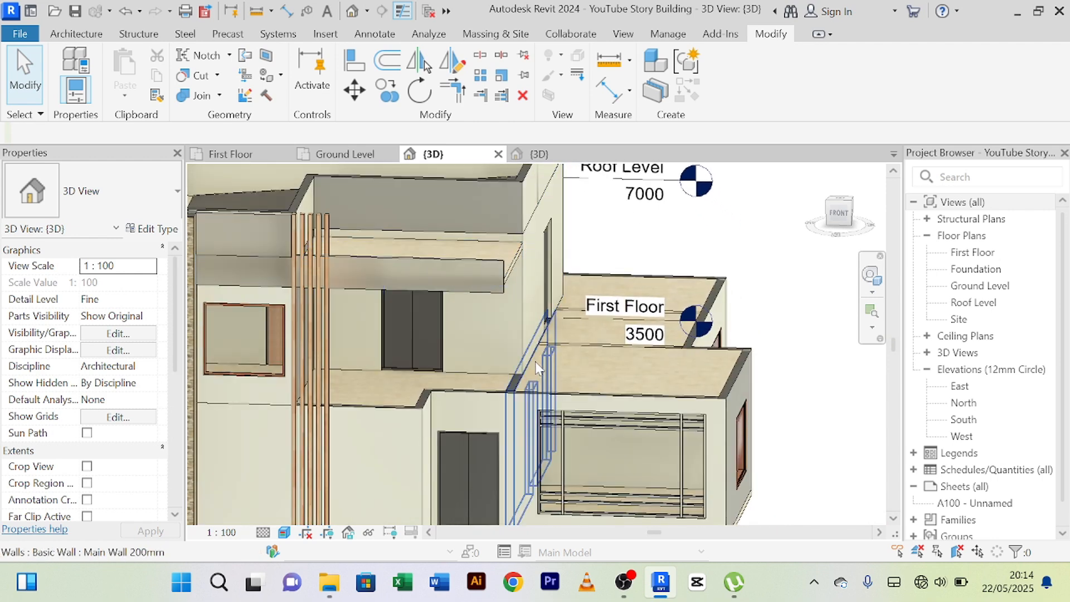
pyautogui.scroll(1, 538, 373)
pyautogui.scroll(2, 539, 373)
pyautogui.scroll(1, 529, 270)
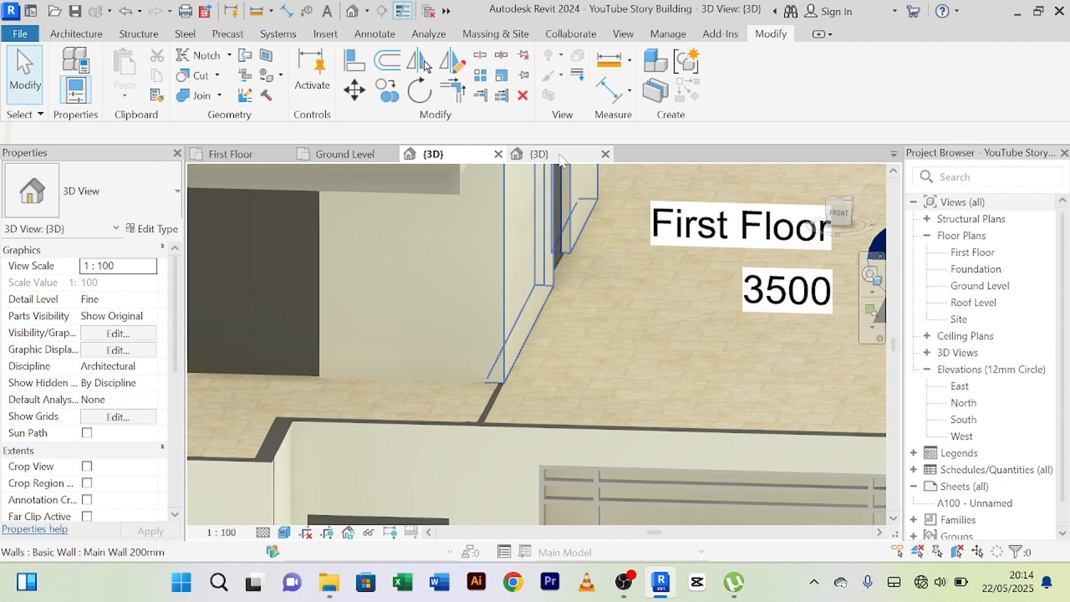
# Examine the framed wall and vertical slats beside the terrace in the 1 Story Building Project reference model, and return to the story building's 3D view.
pyautogui.click(560, 158)
pyautogui.scroll(4, 661, 270)
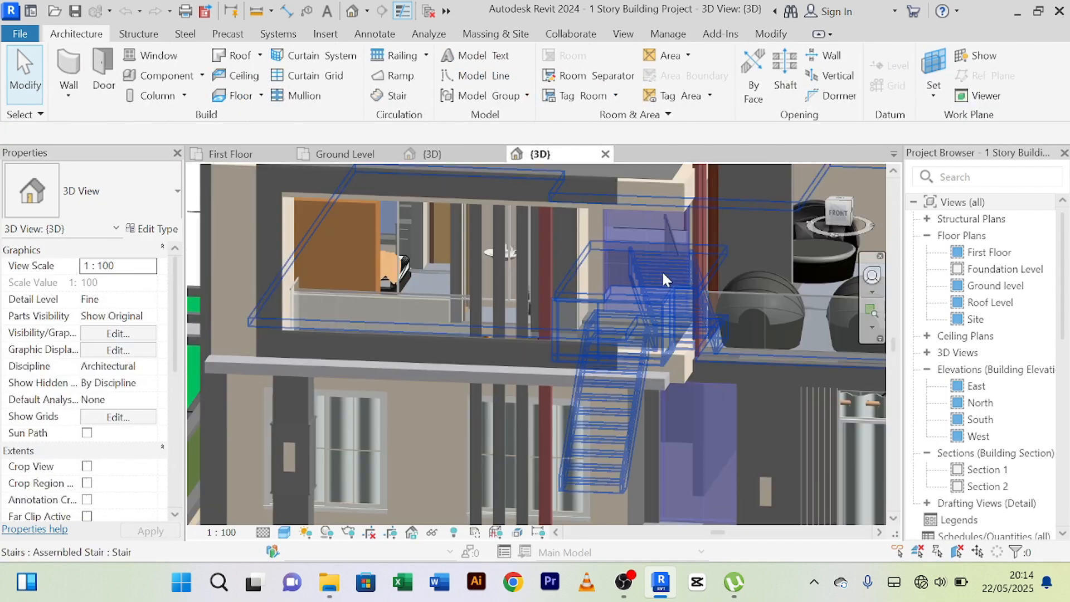
pyautogui.moveTo(689, 248); pyautogui.dragTo(499, 325, button='middle')
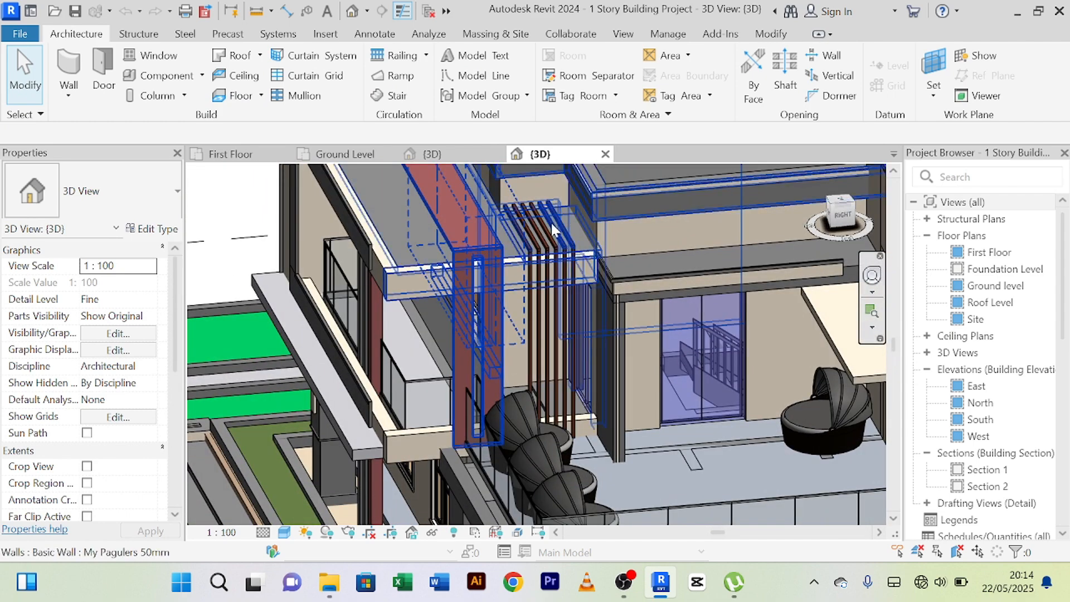
pyautogui.click(436, 160)
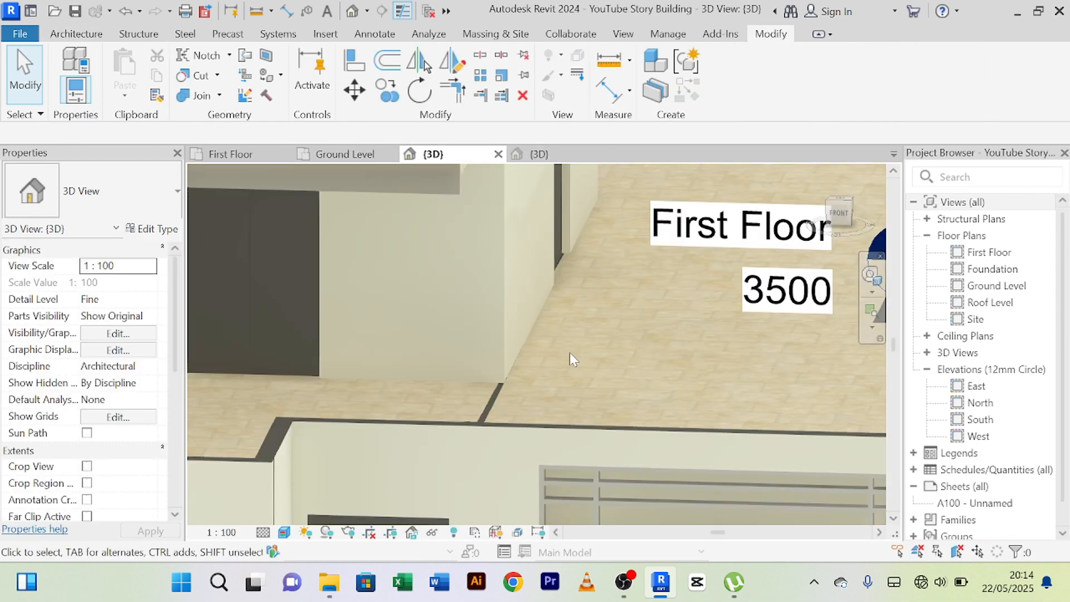
# Inspect the first-floor terrace, canopy underside and ground-floor wall tops from the right side and the front.
pyautogui.scroll(-2, 570, 353)
pyautogui.keyDown('shift'); pyautogui.moveTo(569, 352); pyautogui.dragTo(476, 409, button='middle'); pyautogui.keyUp('shift')
pyautogui.scroll(-2, 356, 337)
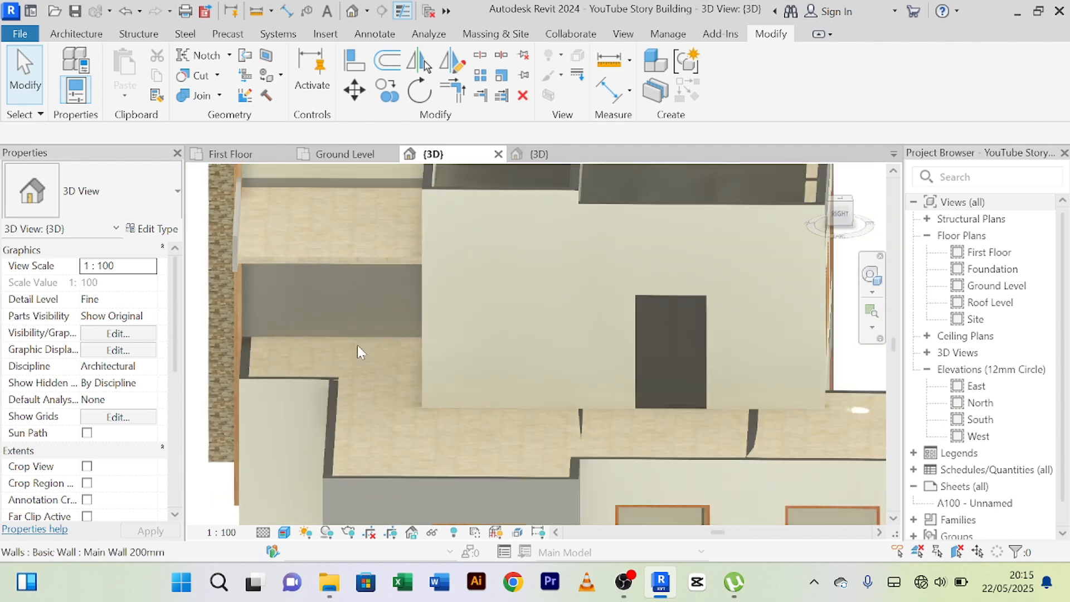
pyautogui.moveTo(357, 347); pyautogui.dragTo(399, 391, button='middle')
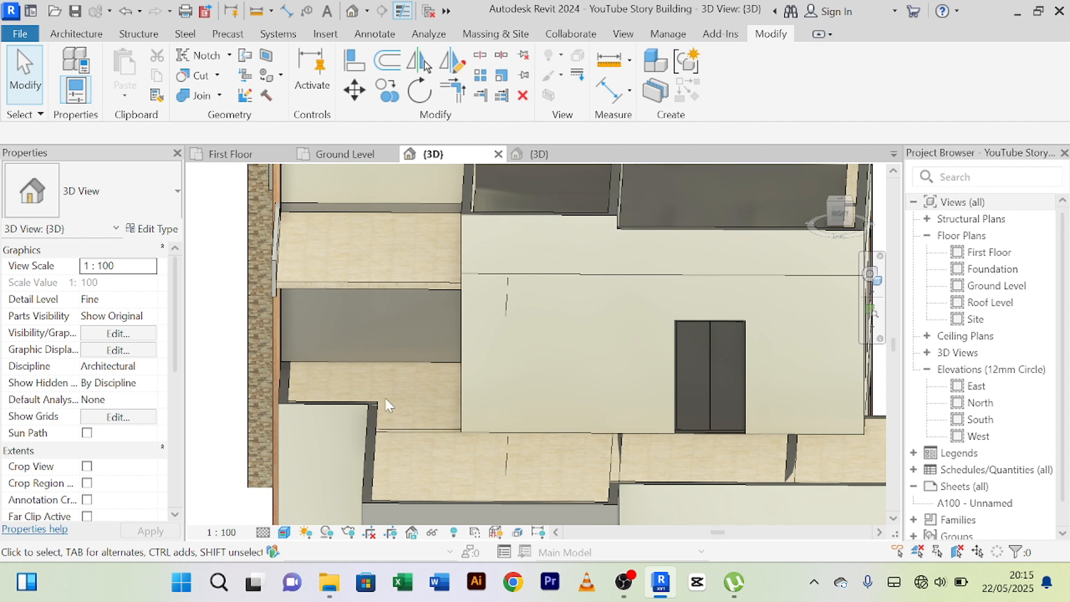
pyautogui.keyDown('shift'); pyautogui.moveTo(397, 420); pyautogui.dragTo(406, 385, button='middle'); pyautogui.keyUp('shift')
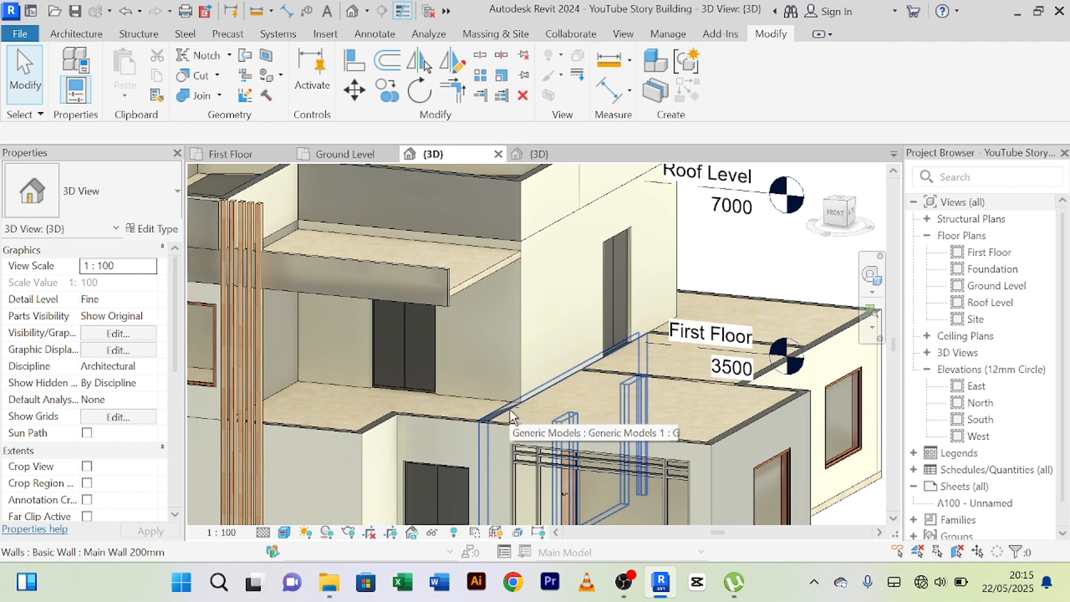
pyautogui.keyDown('shift'); pyautogui.moveTo(511, 414); pyautogui.dragTo(390, 381, button='middle'); pyautogui.keyUp('shift')
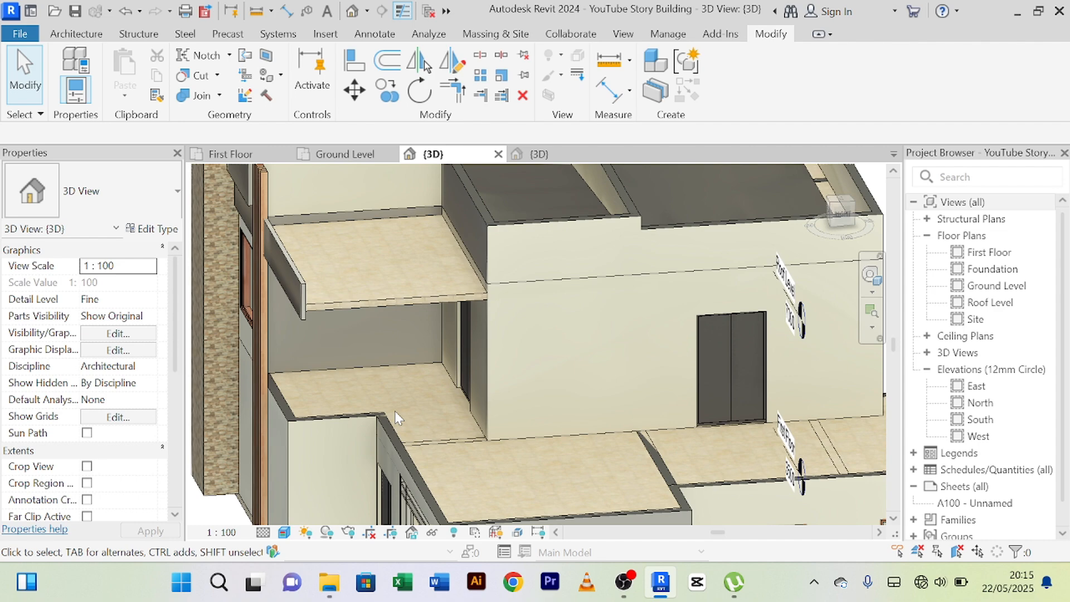
pyautogui.keyDown('shift'); pyautogui.moveTo(396, 415); pyautogui.dragTo(504, 394, button='middle'); pyautogui.keyUp('shift')
pyautogui.scroll(2, 468, 384)
pyautogui.scroll(-1, 444, 432)
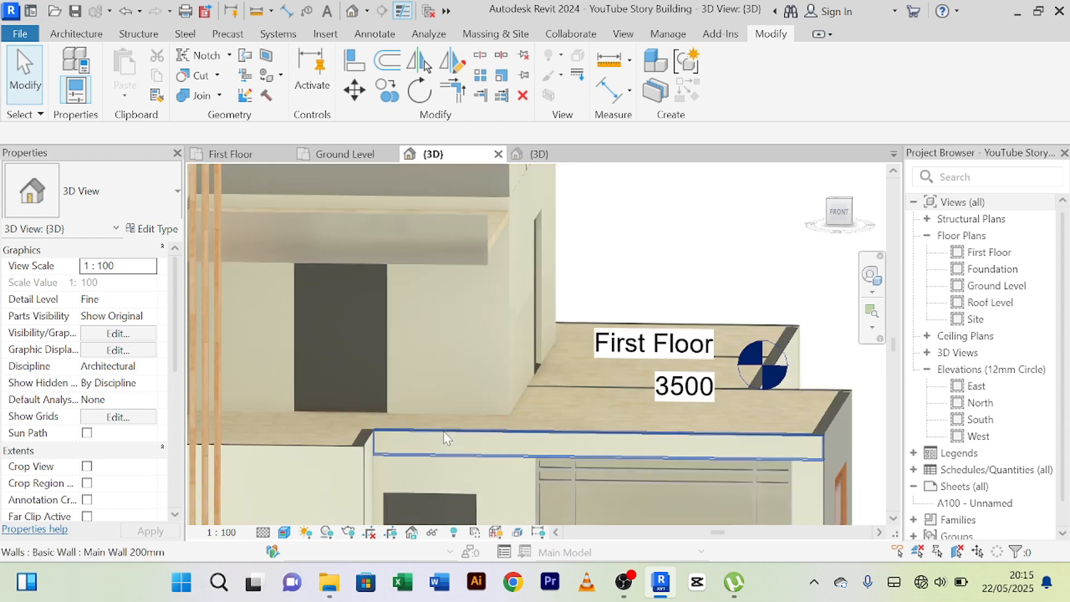
pyautogui.scroll(-2, 452, 381)
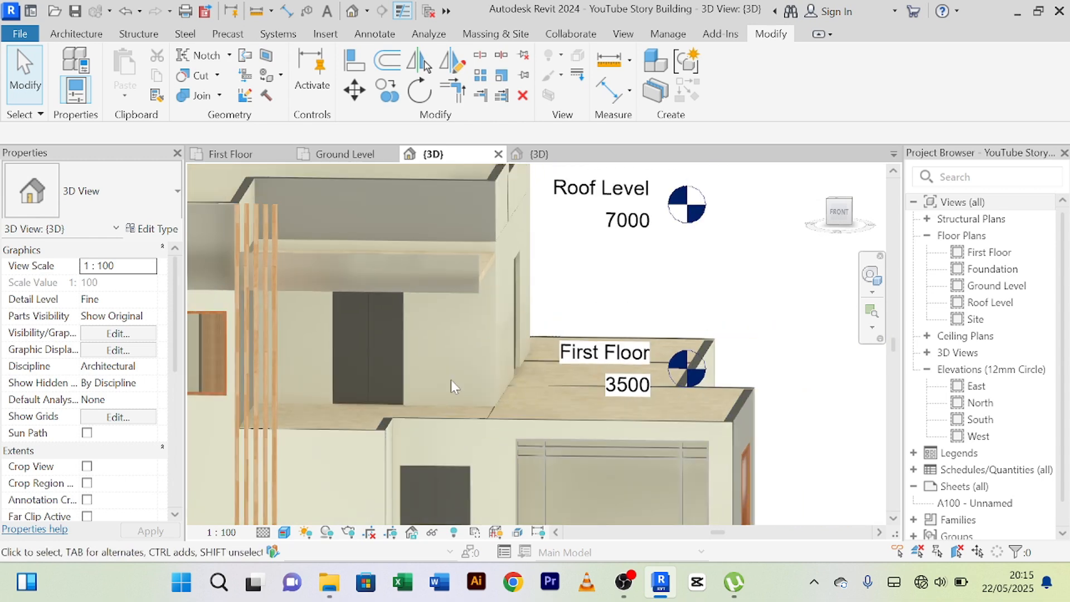
pyautogui.scroll(-1, 451, 379)
pyautogui.moveTo(460, 370); pyautogui.dragTo(454, 396, button='middle')
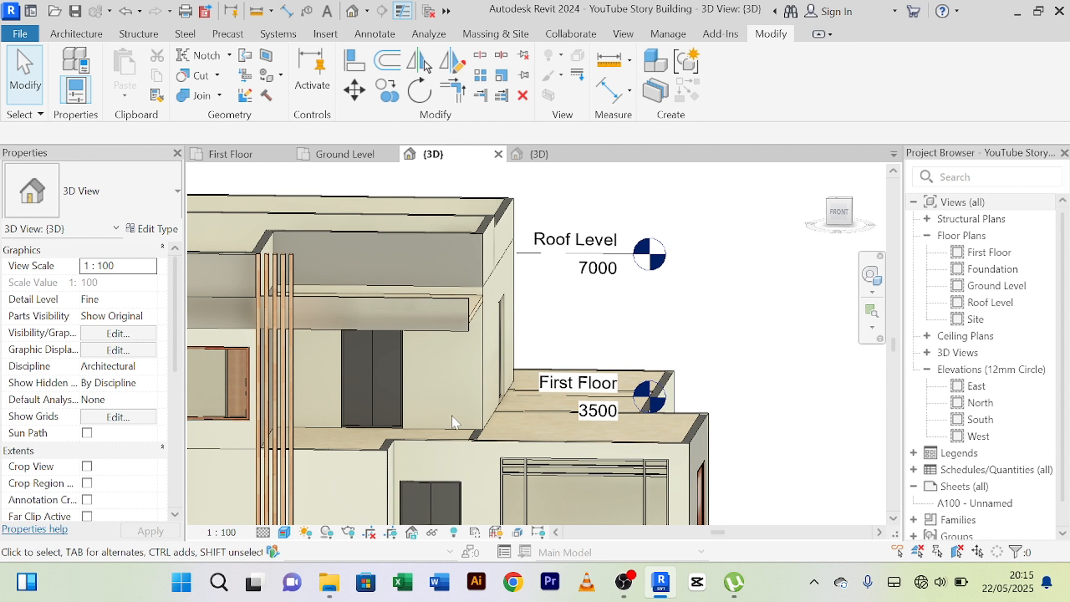
pyautogui.scroll(2, 452, 422)
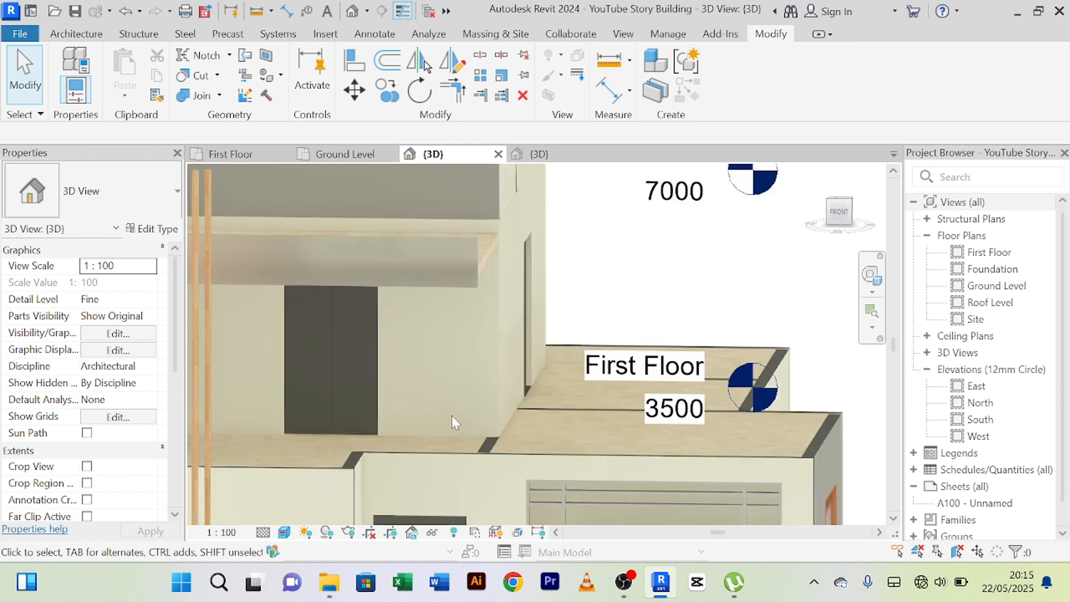
# Create an in-place model in the Generic Models category and accept its default name.
pyautogui.click(78, 36)
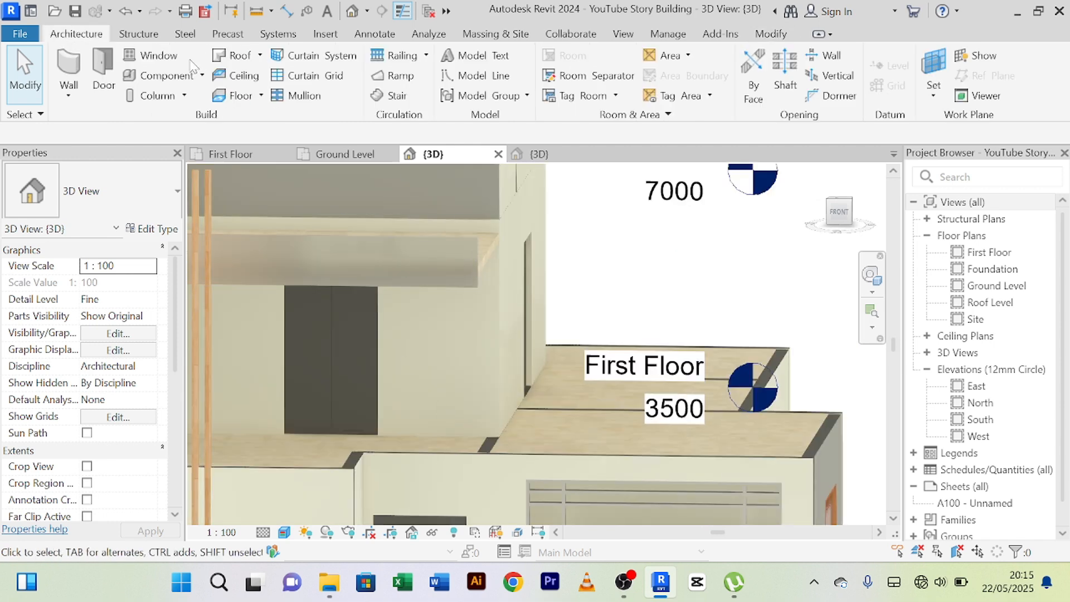
pyautogui.click(203, 76)
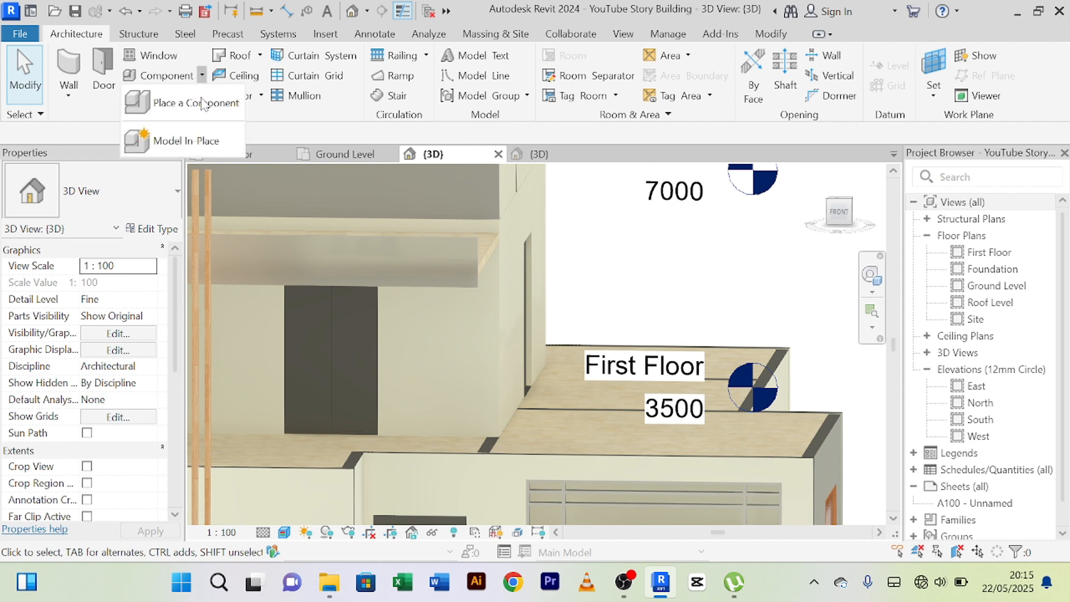
pyautogui.click(193, 143)
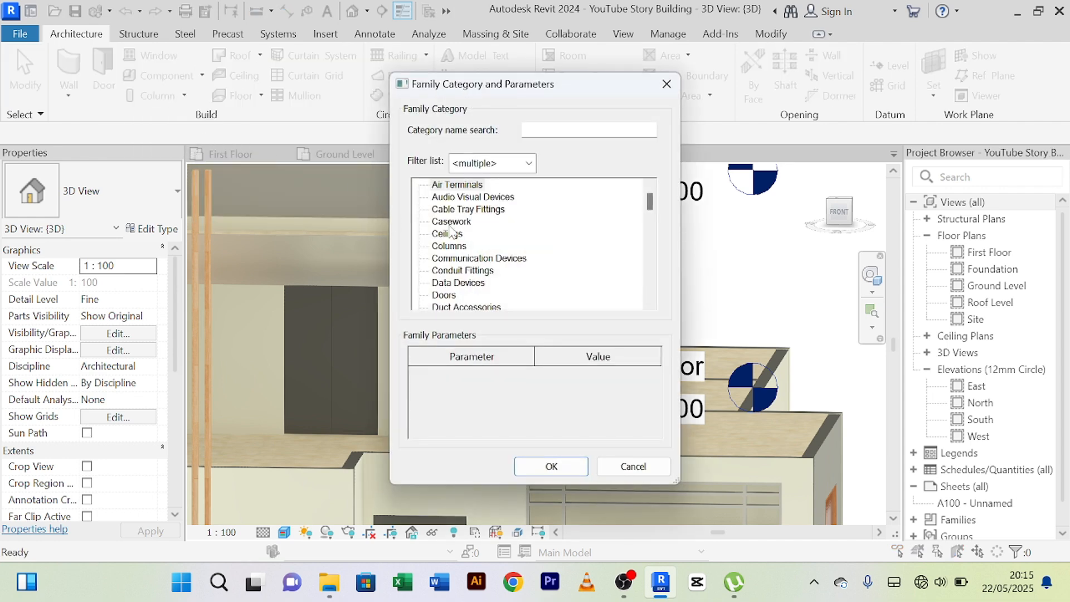
pyautogui.press('g')
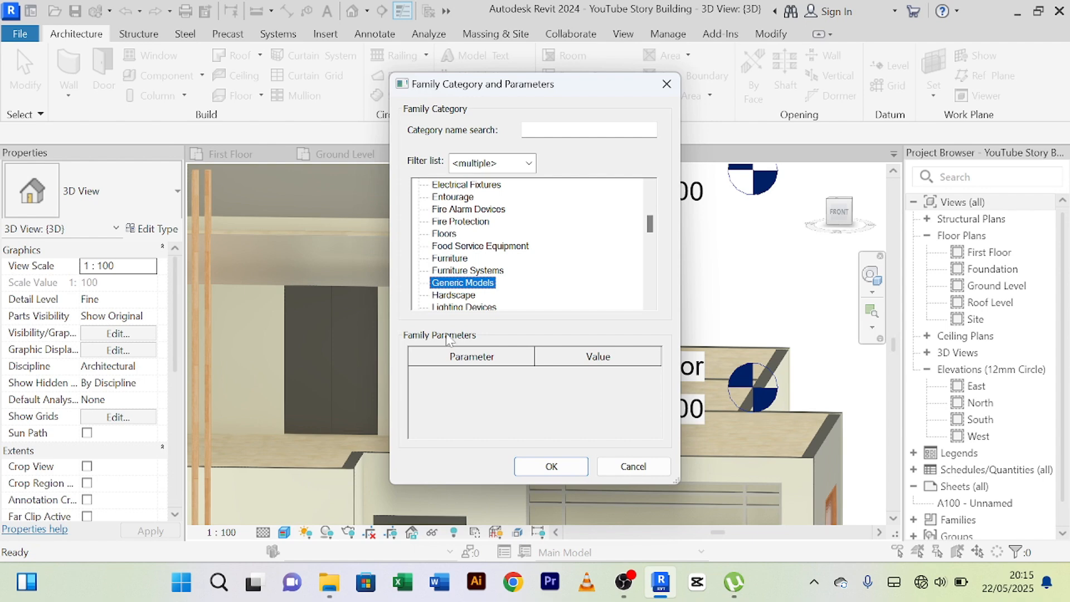
pyautogui.click(527, 470)
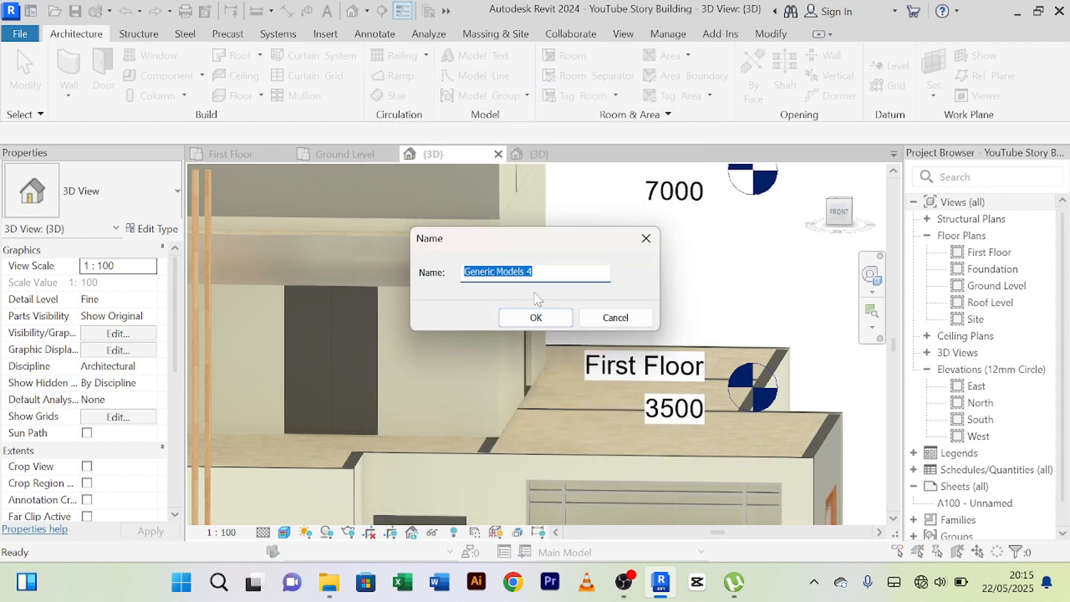
pyautogui.click(537, 318)
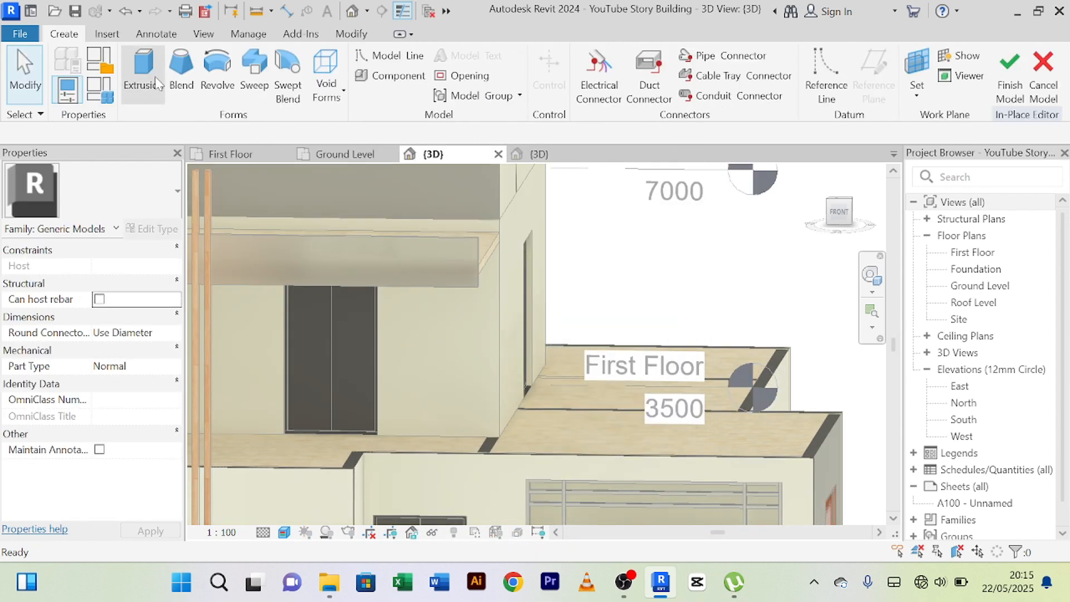
# Start an extrusion and pick the front face of the ground-floor wall above the door as its work plane.
pyautogui.click(143, 72)
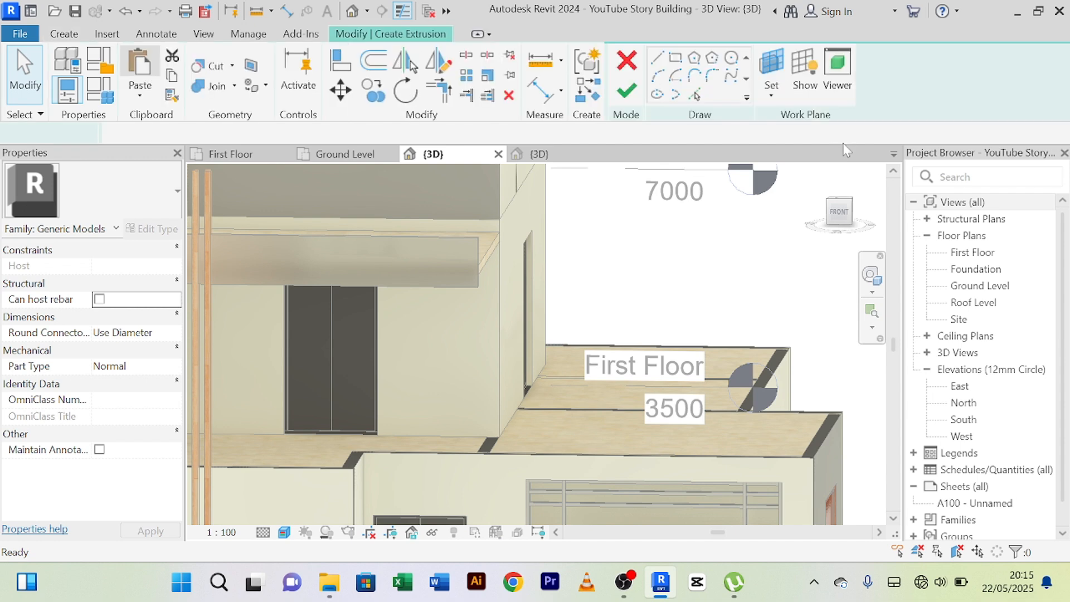
pyautogui.click(771, 66)
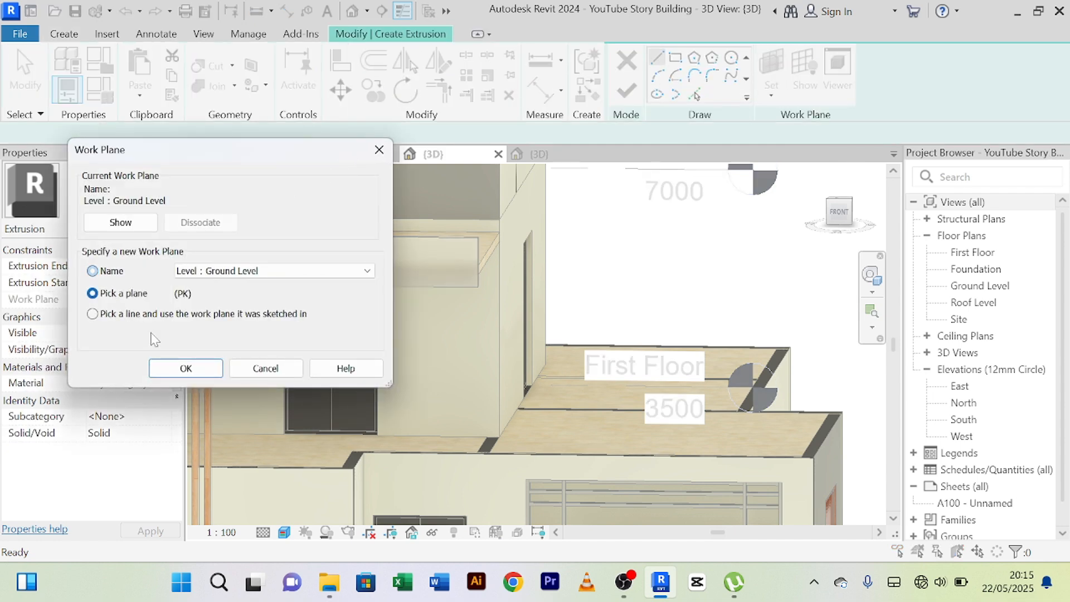
pyautogui.click(185, 369)
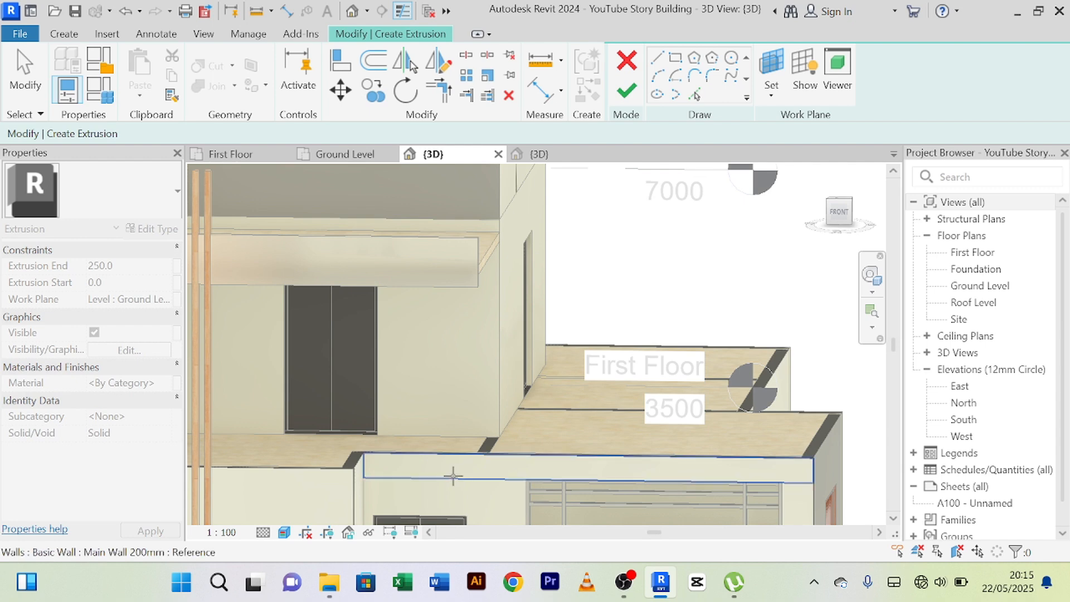
pyautogui.moveTo(470, 475); pyautogui.dragTo(489, 415, button='middle')
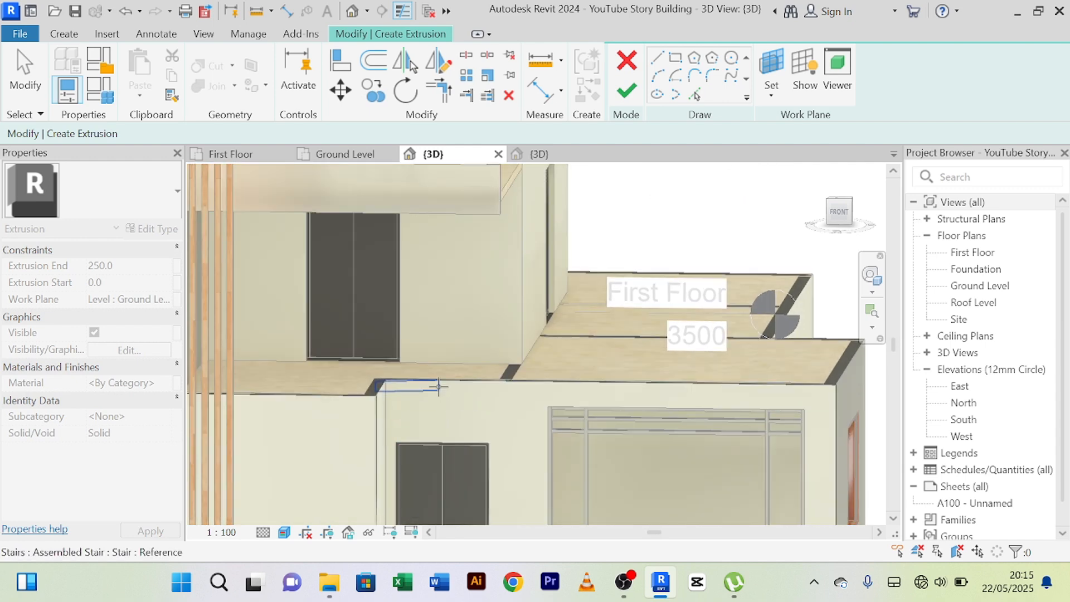
pyautogui.click(454, 386)
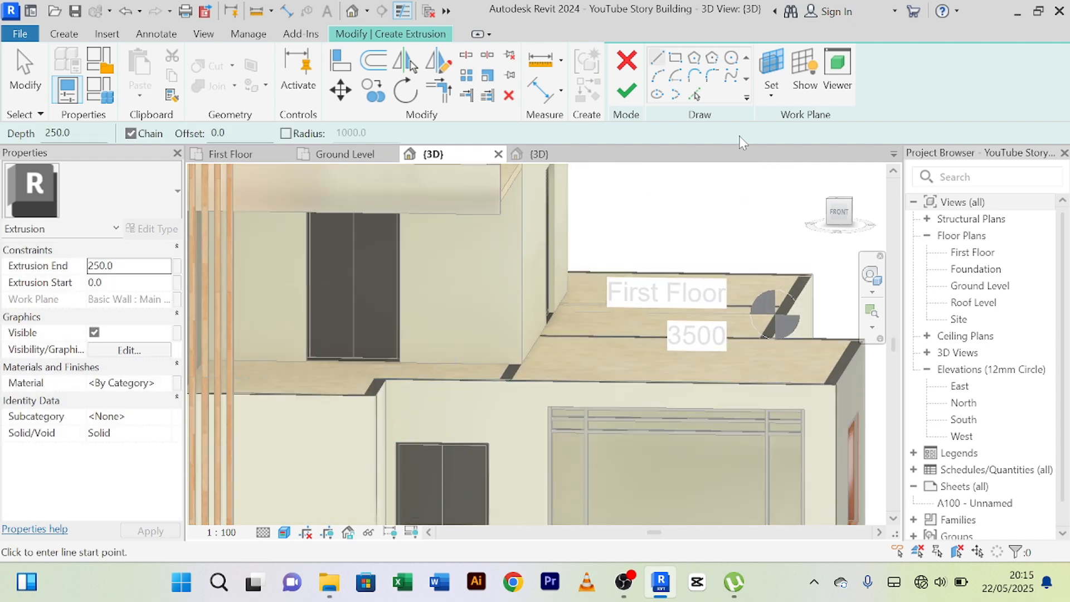
# Sketch a rectangle about 1536 mm wide and 3236 mm high from the ground-floor front wall up to the canopy slab.
pyautogui.click(675, 61)
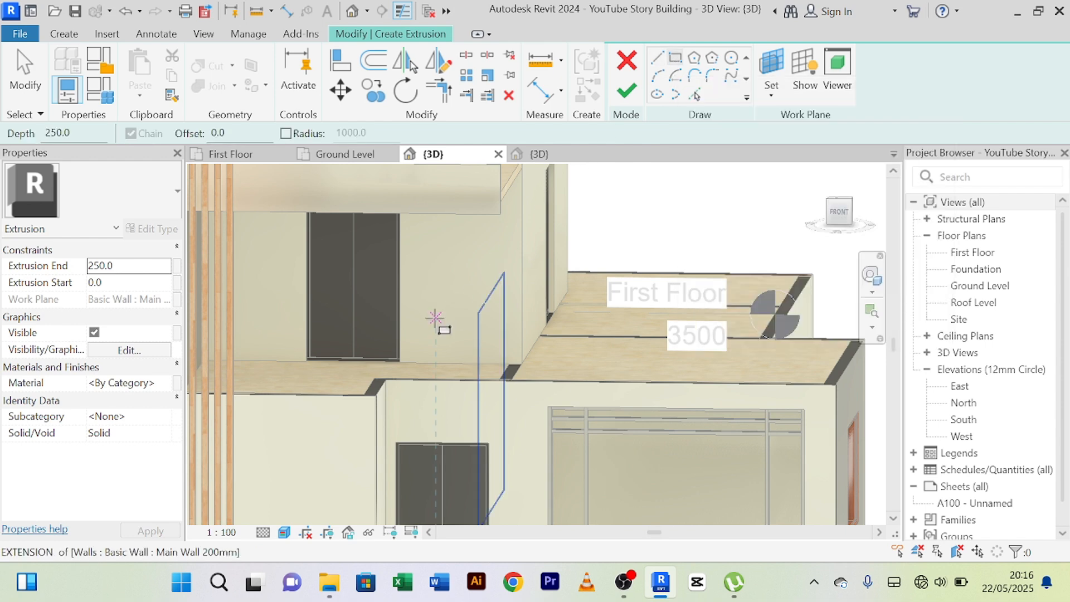
pyautogui.click(402, 405)
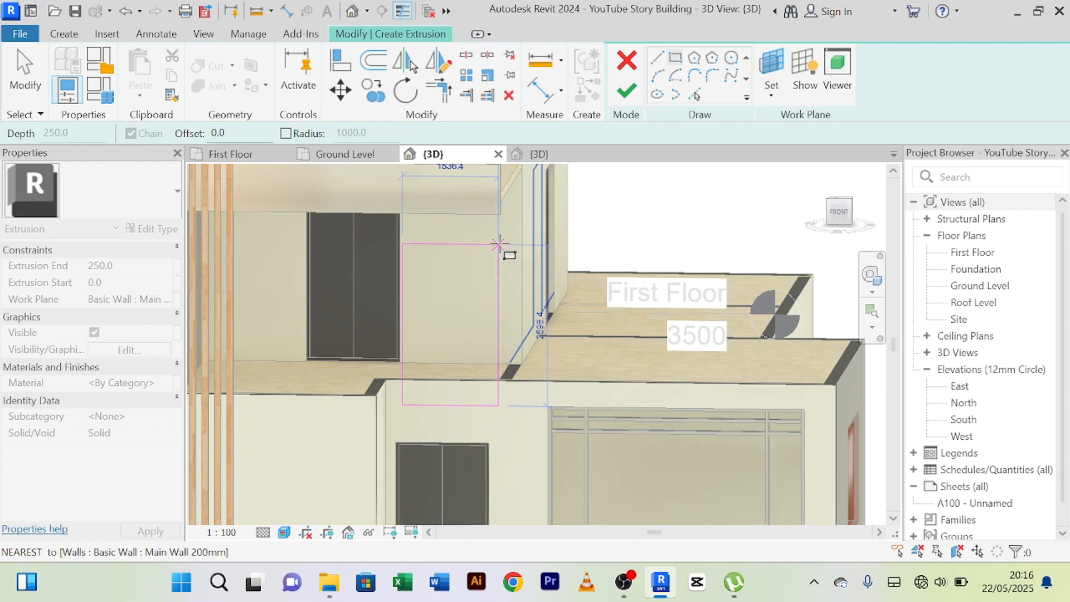
pyautogui.click(498, 205)
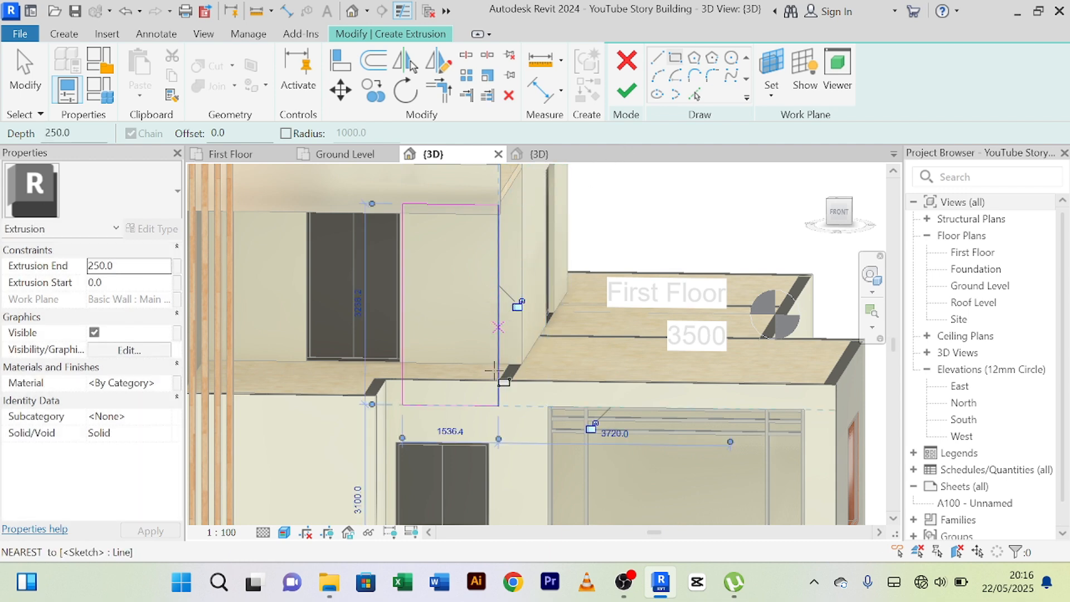
pyautogui.rightClick(620, 200)
pyautogui.click(640, 210)
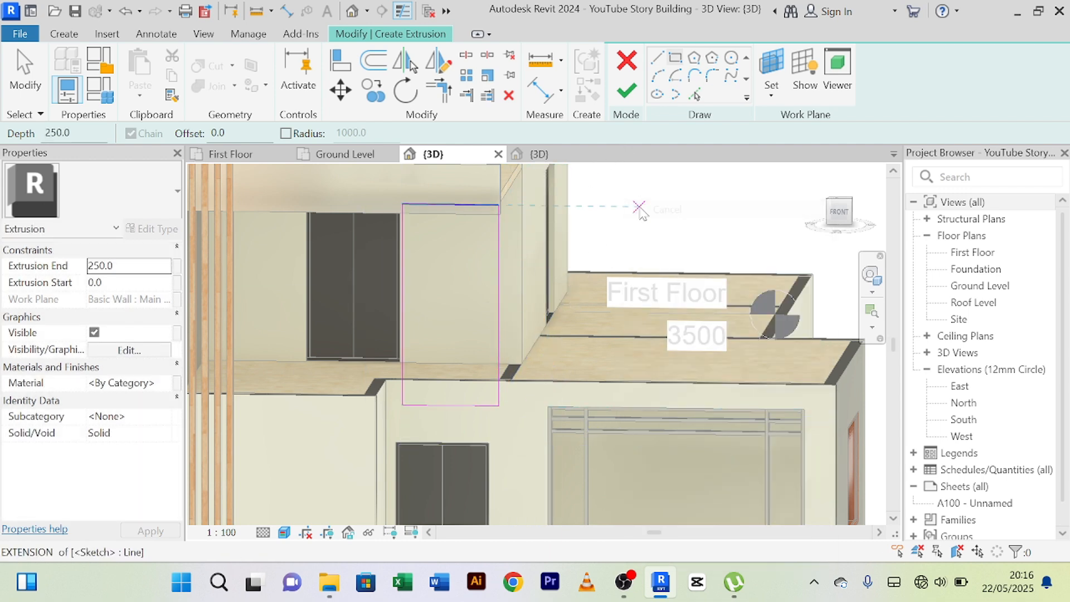
pyautogui.rightClick(640, 206)
pyautogui.click(669, 210)
pyautogui.scroll(3, 504, 391)
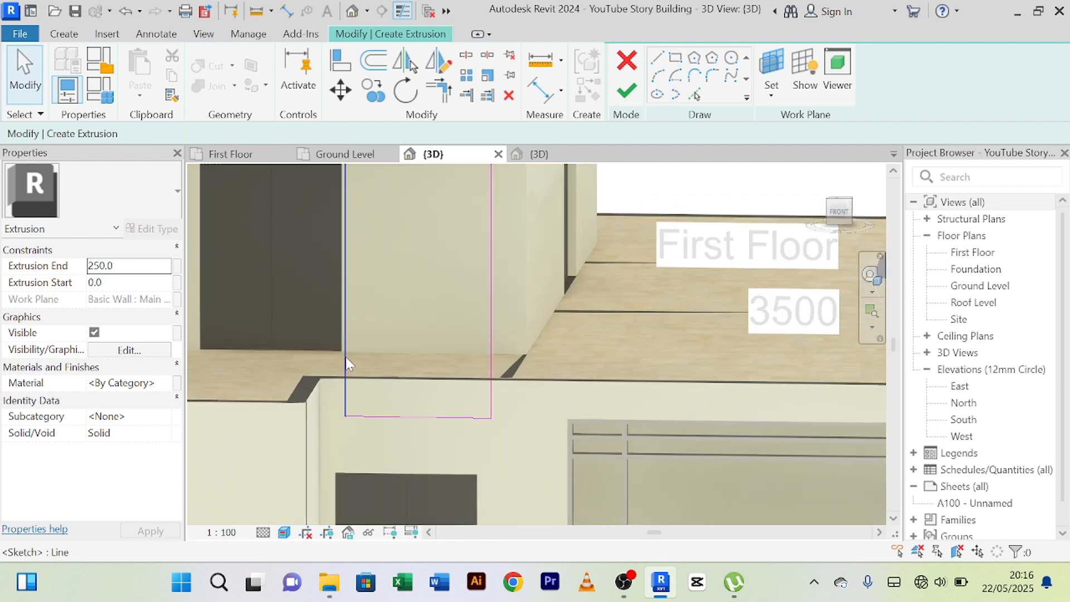
# Set the rectangle's width to 1500 mm by repositioning its vertical line beside the first-floor door.
pyautogui.click(346, 363)
pyautogui.scroll(-3, 461, 439)
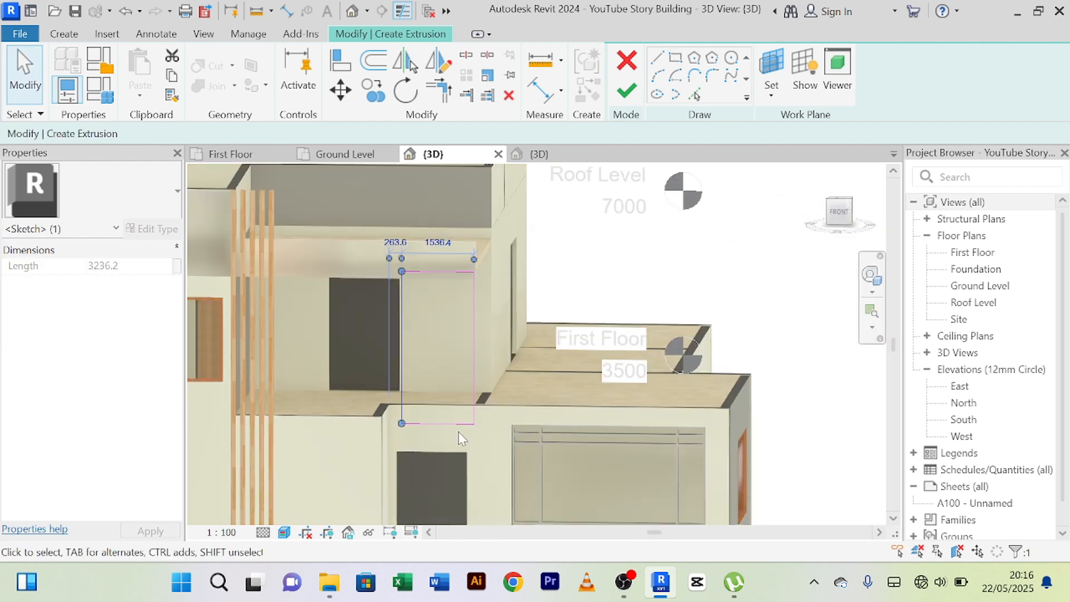
pyautogui.moveTo(496, 382); pyautogui.dragTo(495, 447, button='middle')
pyautogui.scroll(2, 434, 302)
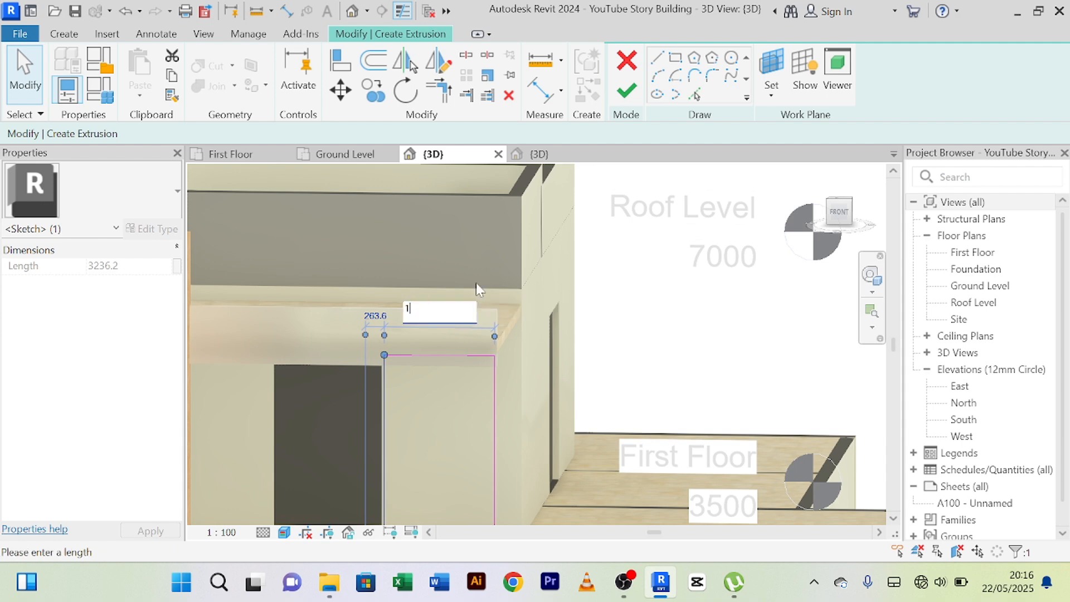
pyautogui.write('500')
pyautogui.press('Return')
pyautogui.scroll(-4, 470, 279)
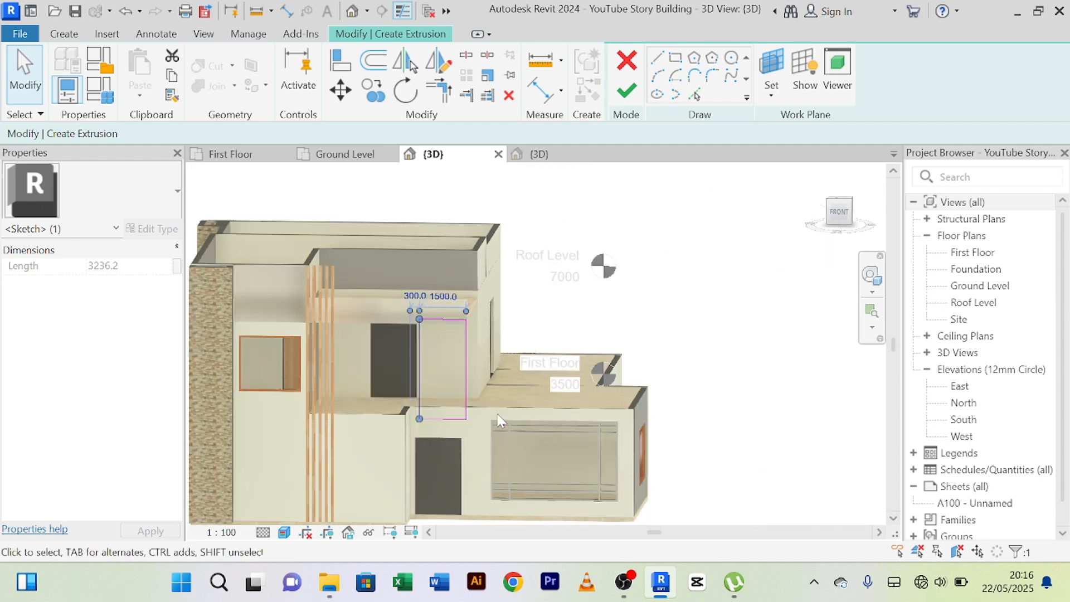
# Deselect the sketch line and finish the rectangular extrusion sketch with the extrusion end kept at 250 mm.
pyautogui.scroll(4, 498, 419)
pyautogui.press('Escape')
pyautogui.scroll(-2, 476, 391)
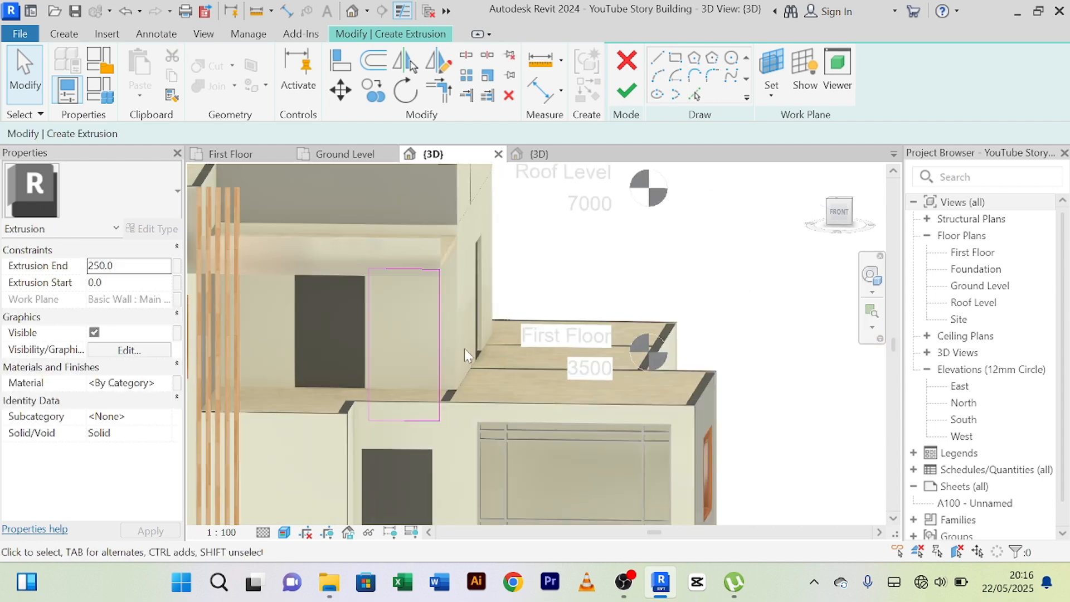
pyautogui.scroll(3, 464, 287)
pyautogui.scroll(-2, 461, 281)
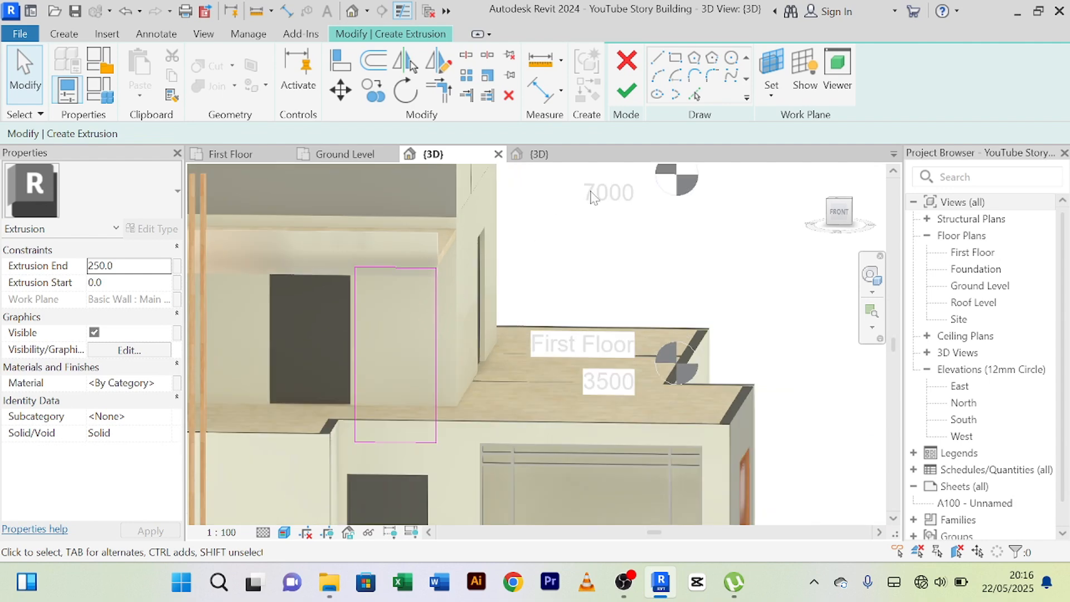
pyautogui.click(633, 95)
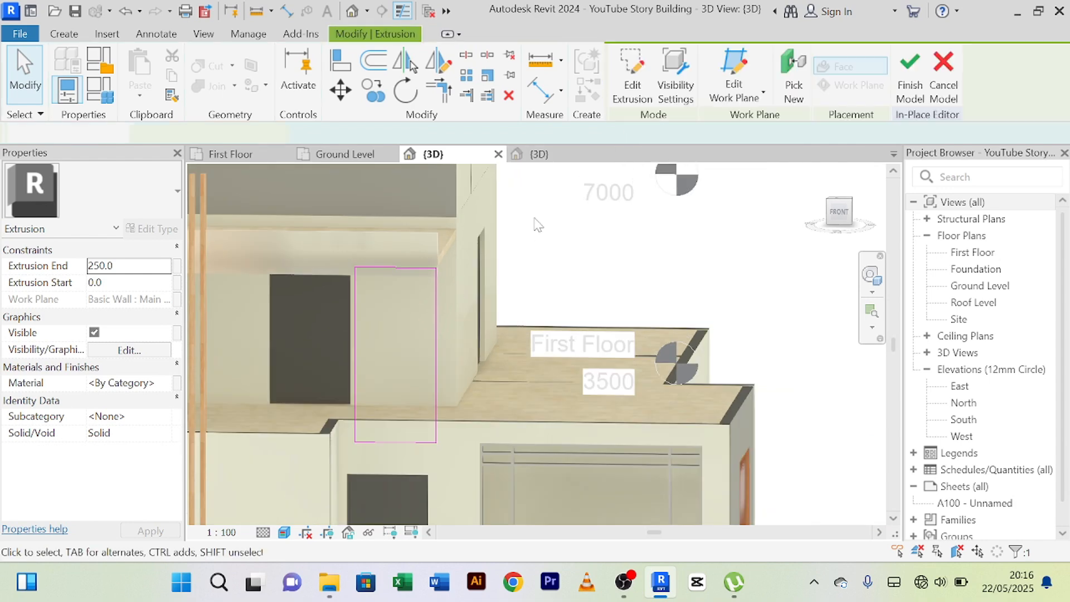
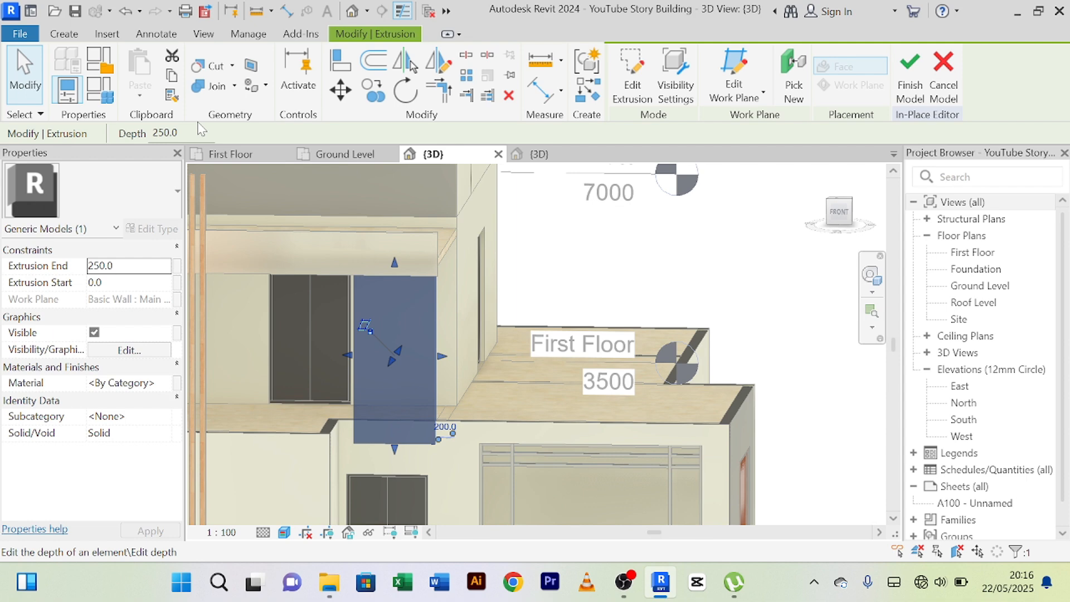
# Finish the in-place model of the 250 mm deep panel beside the first-floor door.
pyautogui.click(909, 83)
pyautogui.scroll(-3, 463, 366)
pyautogui.press('Escape')
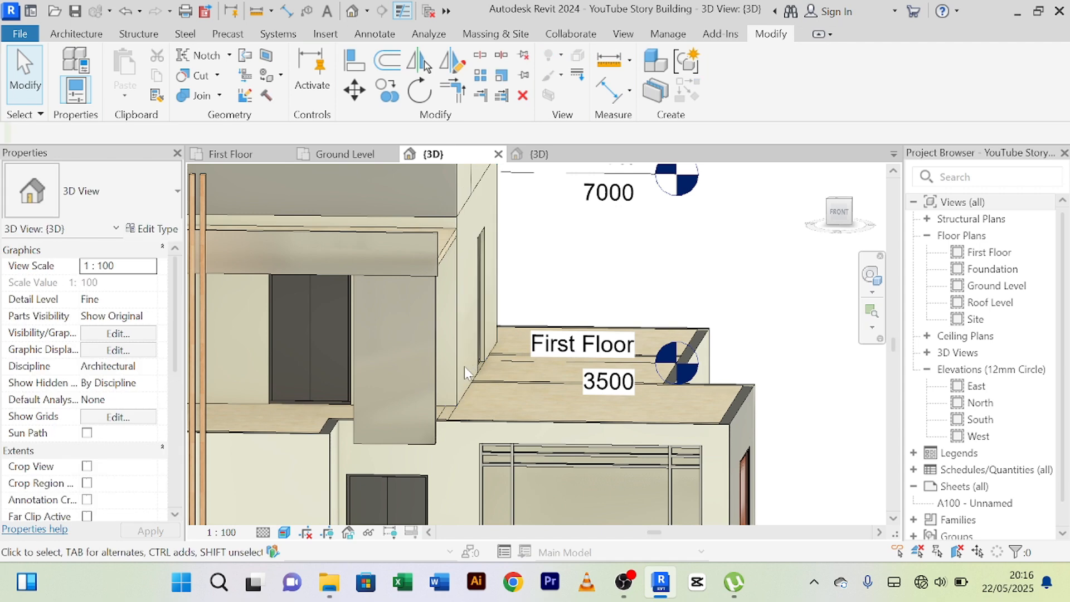
# Align the new vertical panel with the roof overhang above it, with Multiple Alignment enabled, and end the Align command.
pyautogui.keyDown('shift'); pyautogui.moveTo(473, 379); pyautogui.dragTo(334, 430, button='middle'); pyautogui.keyUp('shift')
pyautogui.scroll(1, 371, 370)
pyautogui.scroll(1, 371, 369)
pyautogui.keyDown('shift'); pyautogui.moveTo(385, 383); pyautogui.dragTo(390, 354, button='middle'); pyautogui.keyUp('shift')
pyautogui.scroll(2, 373, 284)
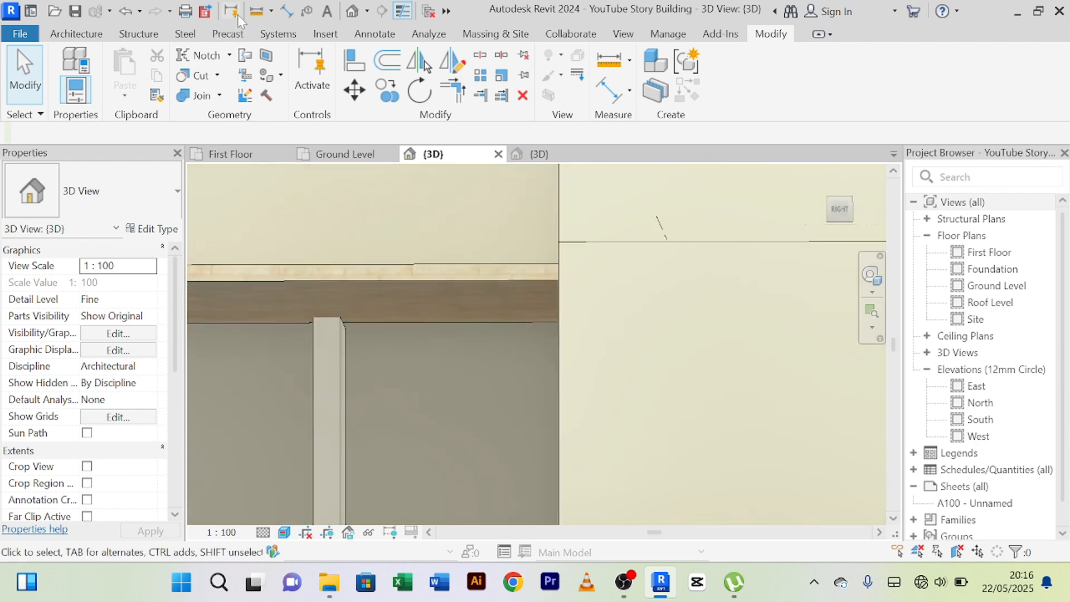
pyautogui.click(353, 60)
pyautogui.moveTo(359, 307)
pyautogui.keyDown('shift'); pyautogui.mouseDown(button='middle')
pyautogui.moveTo(374, 330)
pyautogui.moveTo(357, 303)
pyautogui.moveTo(355, 385)
pyautogui.moveTo(377, 415)
pyautogui.moveTo(390, 339)
pyautogui.moveTo(368, 325)
pyautogui.mouseUp(button='middle'); pyautogui.keyUp('shift')
pyautogui.click(357, 298)
pyautogui.click(351, 380)
pyautogui.rightClick(363, 223)
pyautogui.click(394, 237)
pyautogui.rightClick(361, 208)
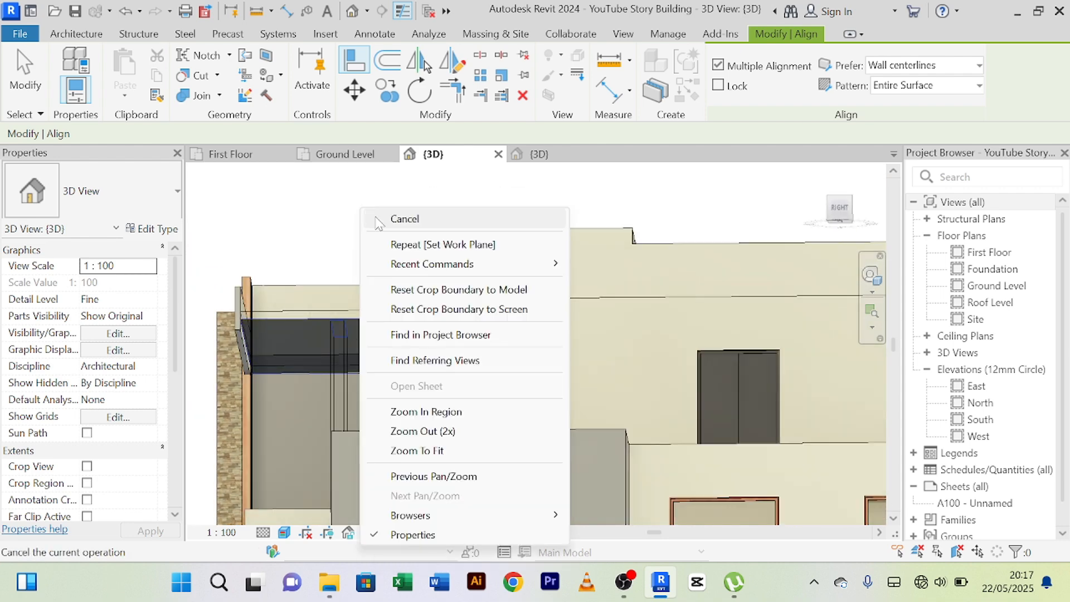
pyautogui.click(369, 216)
pyautogui.rightClick(363, 212)
pyautogui.click(375, 207)
# Examine the panel's junction with the roof overhang and its lower end above the ground-floor door.
pyautogui.keyDown('shift'); pyautogui.moveTo(374, 206); pyautogui.dragTo(337, 346, button='middle'); pyautogui.keyUp('shift')
pyautogui.scroll(3, 337, 345)
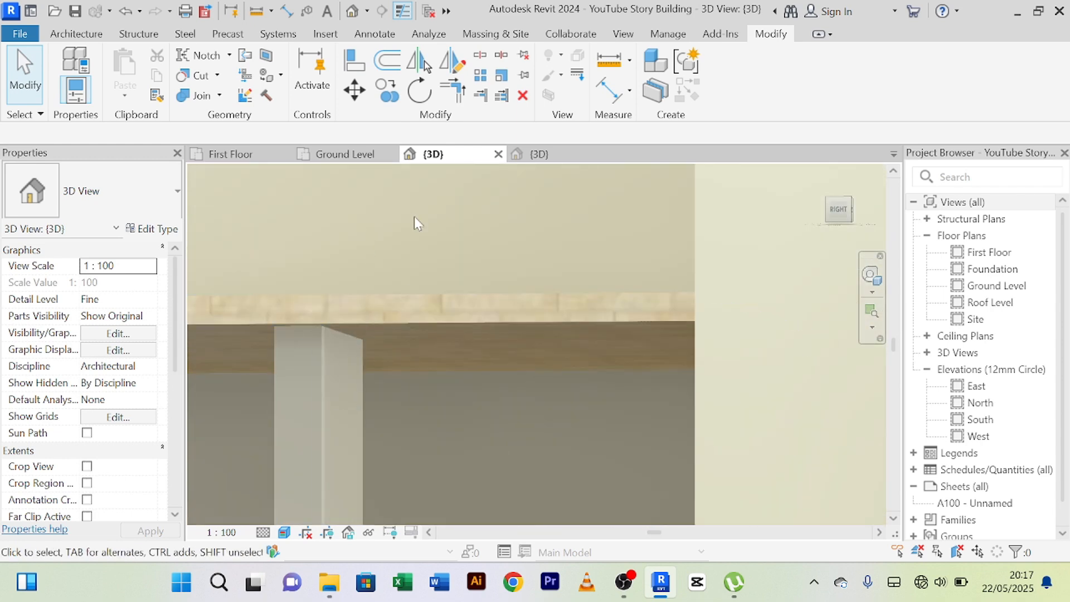
pyautogui.scroll(-1, 414, 218)
pyautogui.keyDown('shift'); pyautogui.moveTo(413, 222); pyautogui.dragTo(567, 425, button='middle'); pyautogui.keyUp('shift')
pyautogui.scroll(2, 414, 272)
pyautogui.scroll(-3, 415, 272)
pyautogui.scroll(2, 567, 424)
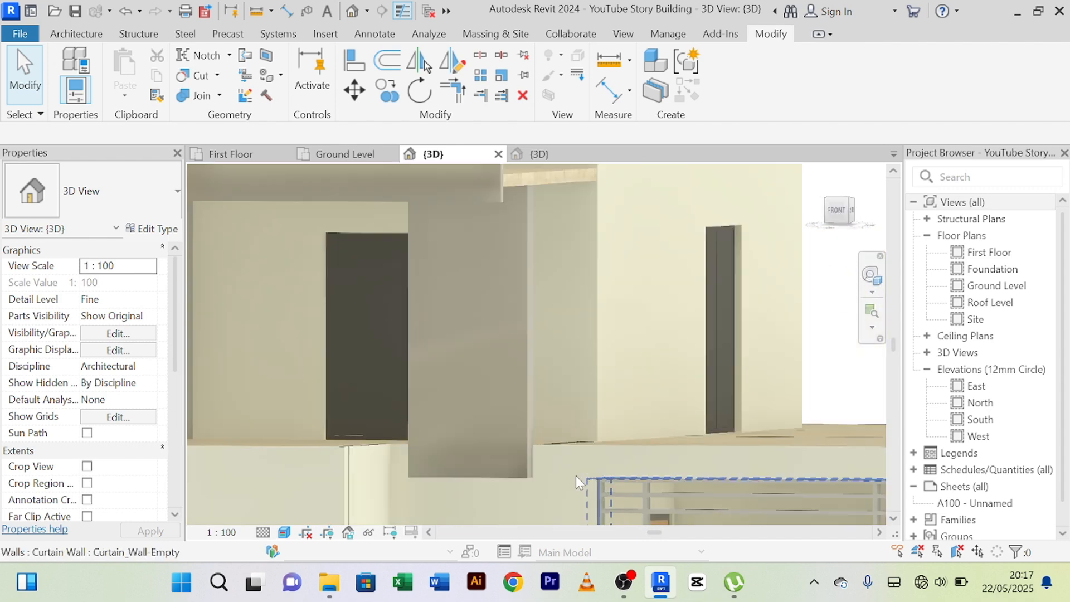
pyautogui.keyDown('shift'); pyautogui.moveTo(545, 460); pyautogui.dragTo(566, 444, button='middle'); pyautogui.keyUp('shift')
pyautogui.scroll(5, 566, 444)
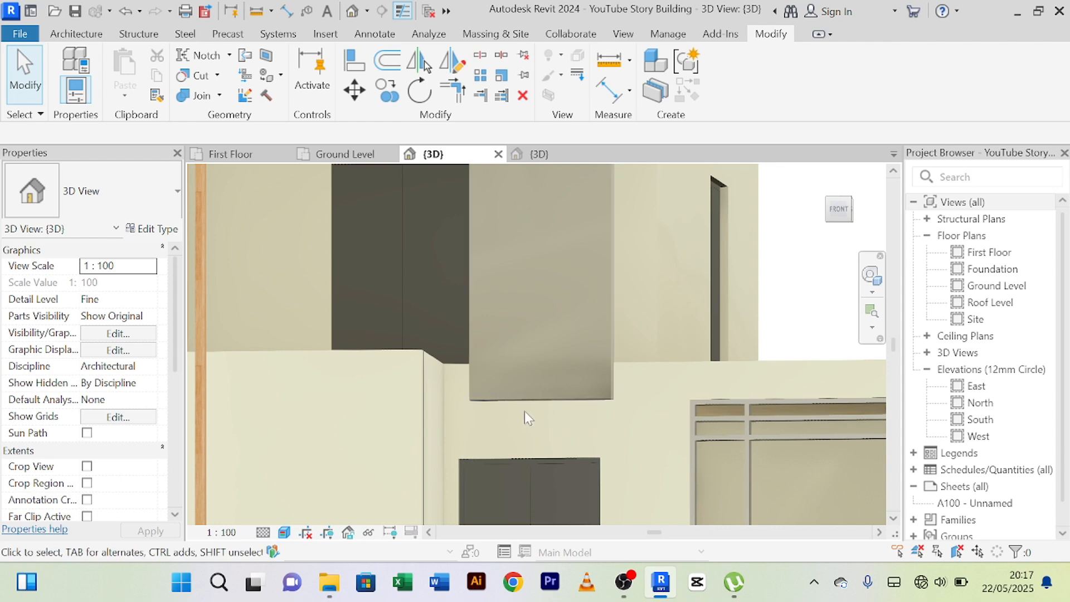
pyautogui.scroll(-2, 601, 407)
pyautogui.moveTo(600, 407); pyautogui.dragTo(610, 349, button='middle')
pyautogui.moveTo(660, 383); pyautogui.dragTo(679, 357, button='middle')
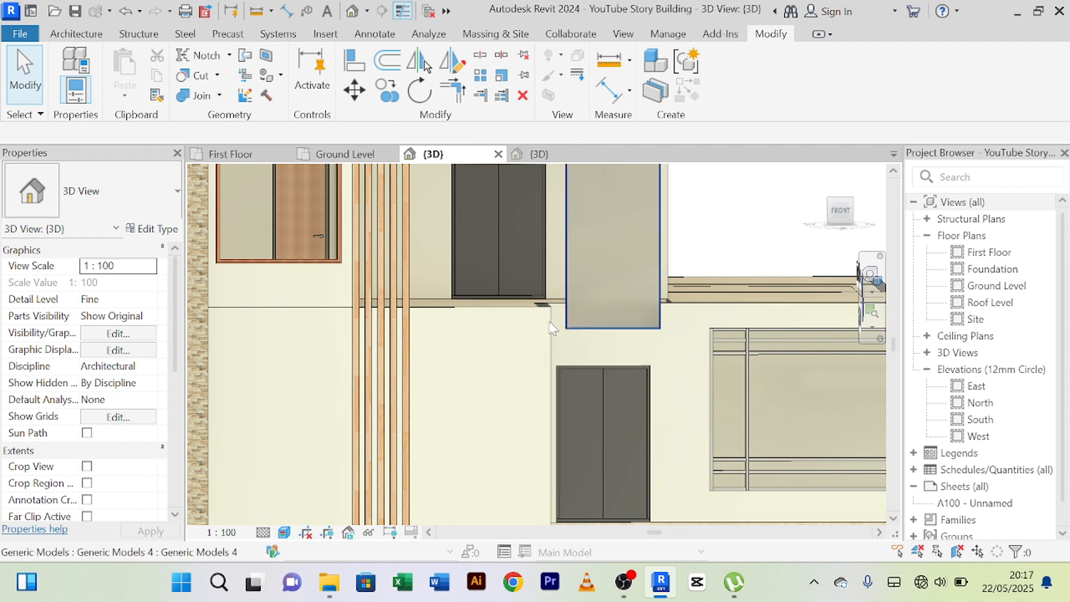
pyautogui.scroll(-3, 658, 330)
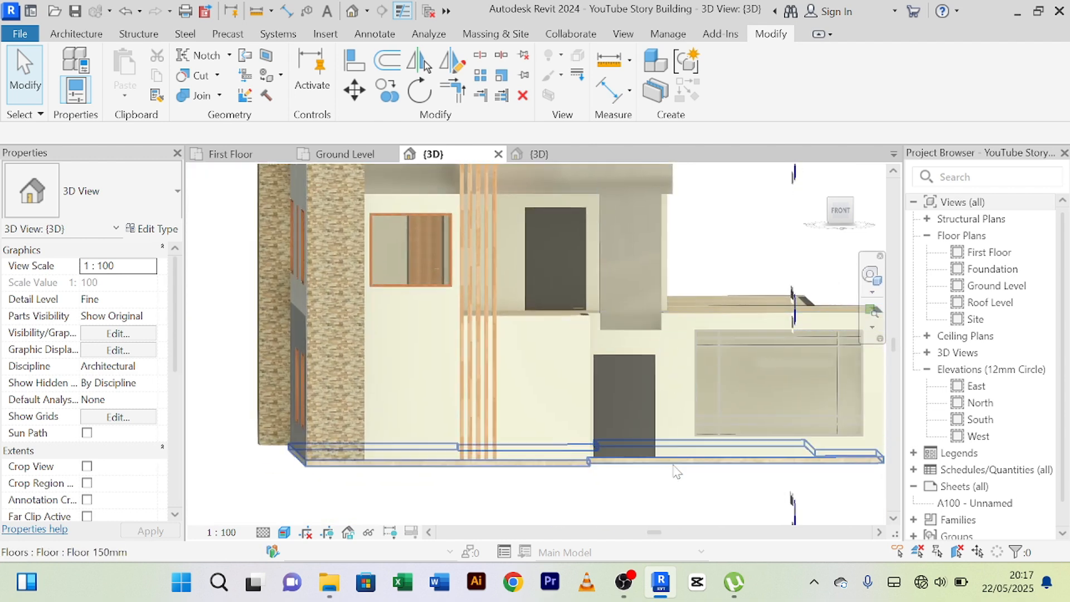
pyautogui.scroll(3, 604, 304)
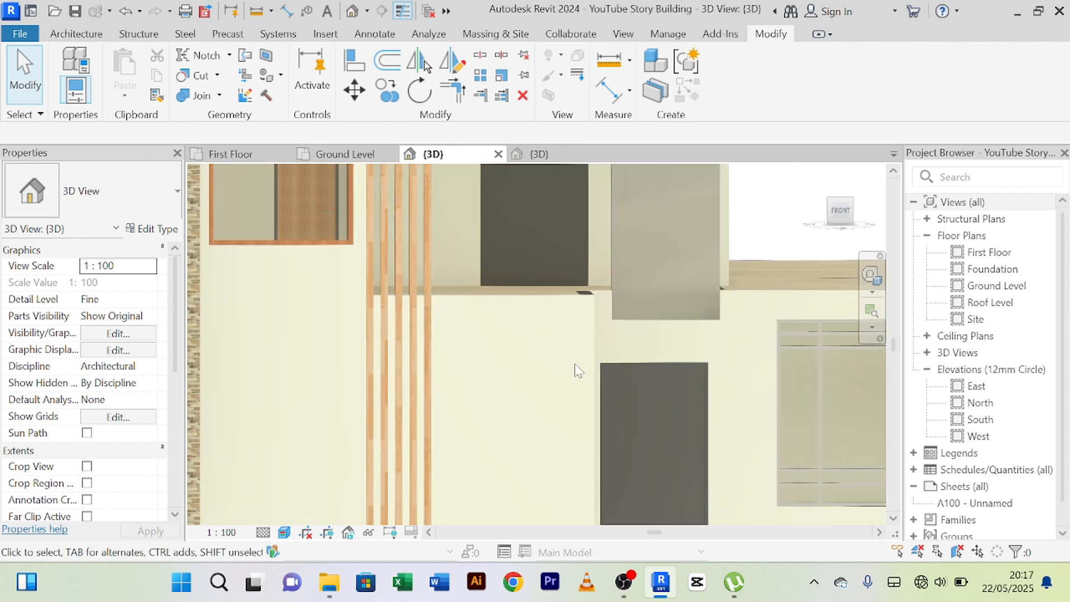
pyautogui.scroll(3, 610, 326)
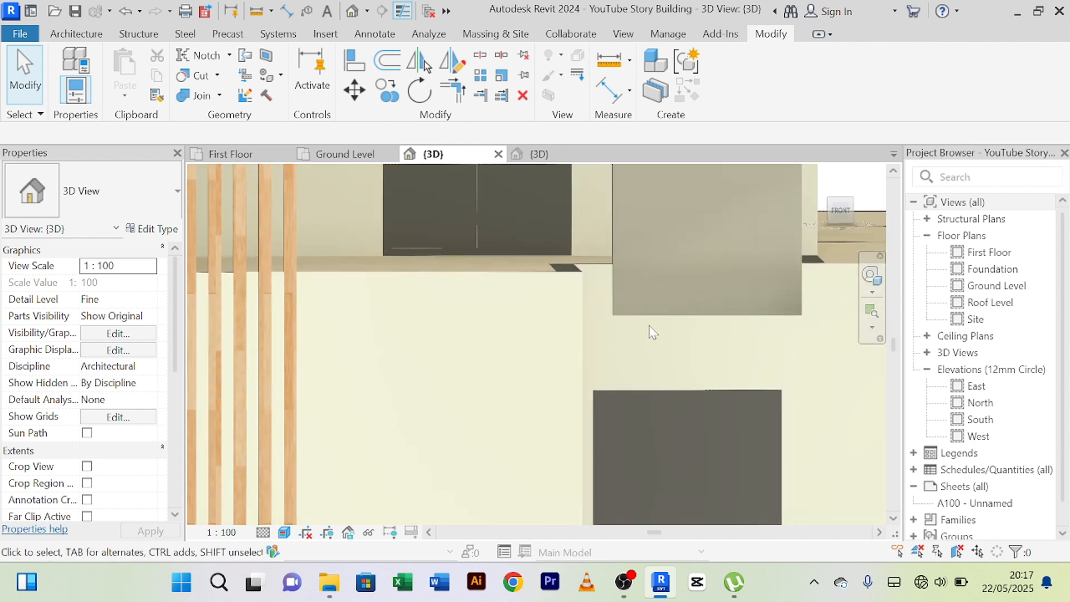
pyautogui.scroll(-4, 650, 332)
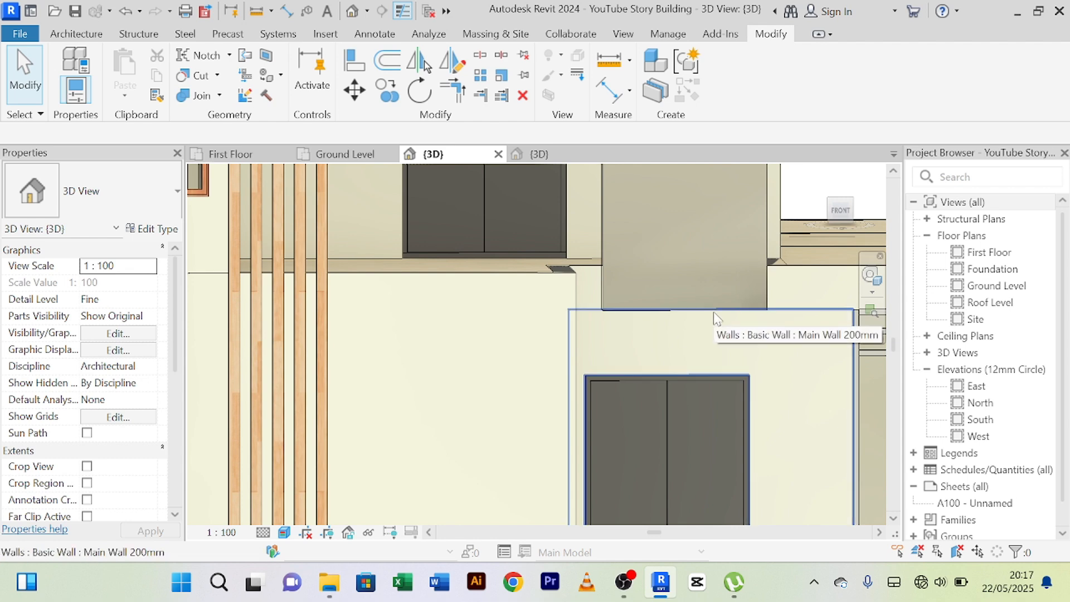
# Stretch the panel's lower edge slightly downward toward the ground-floor door.
pyautogui.click(763, 293)
pyautogui.scroll(2, 691, 340)
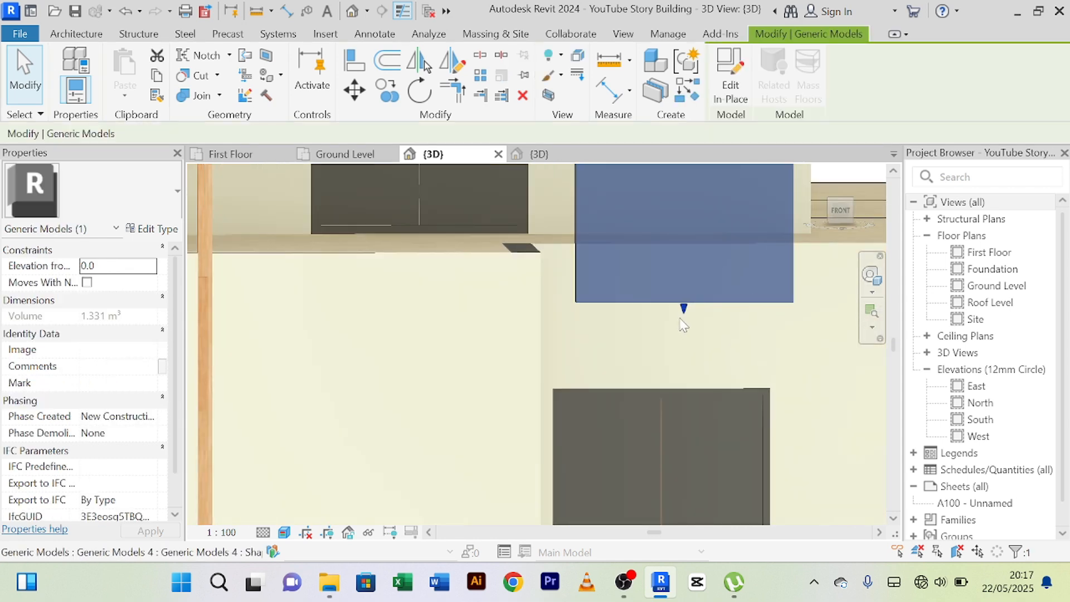
pyautogui.moveTo(685, 312); pyautogui.dragTo(684, 331)
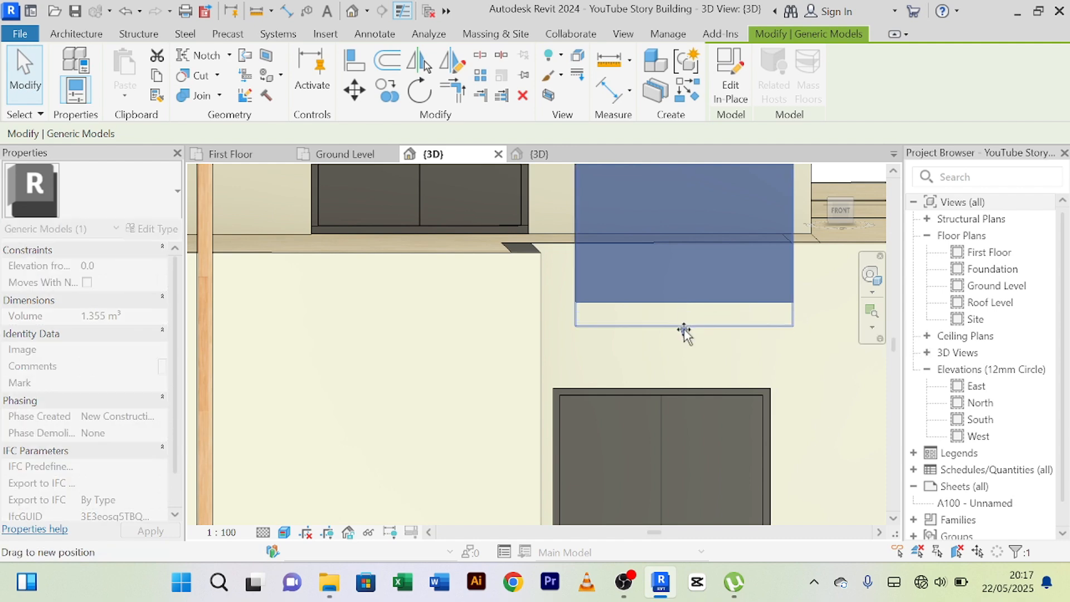
pyautogui.click(742, 363)
pyautogui.scroll(-2, 745, 360)
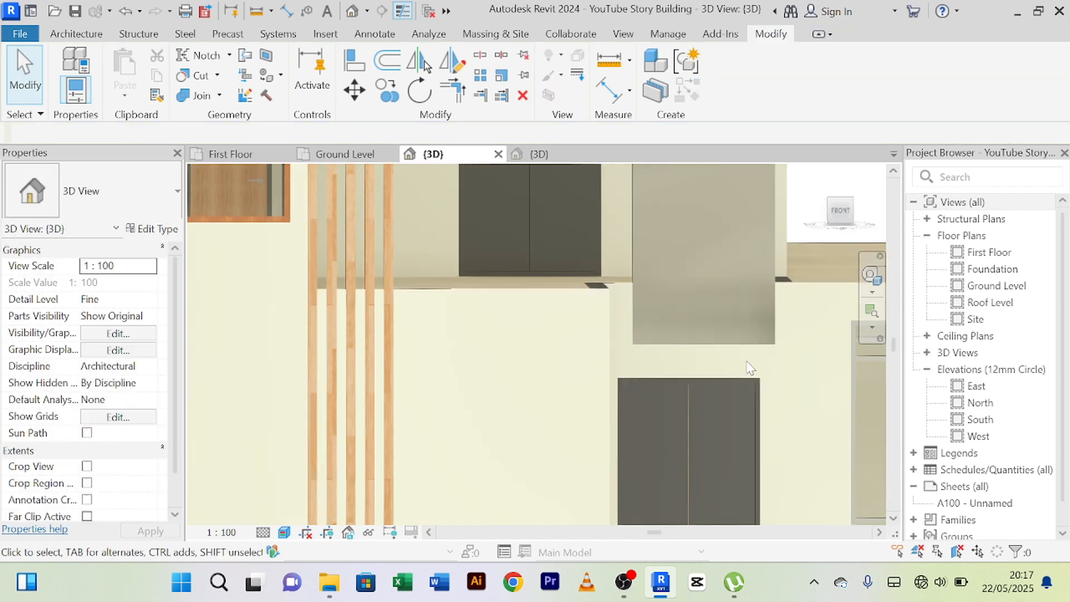
# Examine the lengthened panel's position relative to the ground-floor door and the front facade.
pyautogui.moveTo(754, 368); pyautogui.dragTo(737, 337, button='middle')
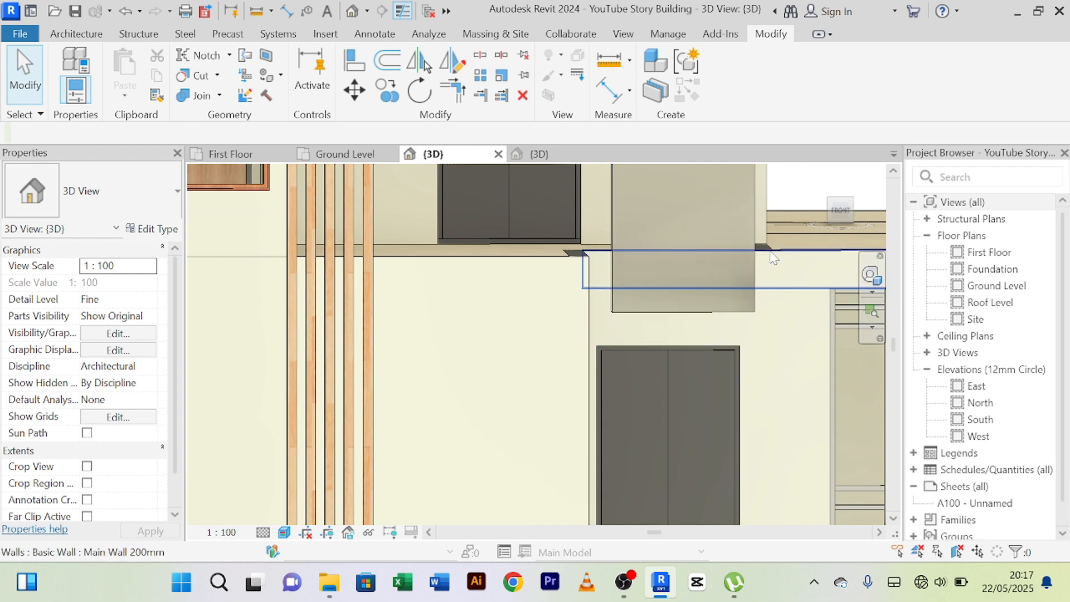
pyautogui.moveTo(778, 435); pyautogui.dragTo(773, 368, button='middle')
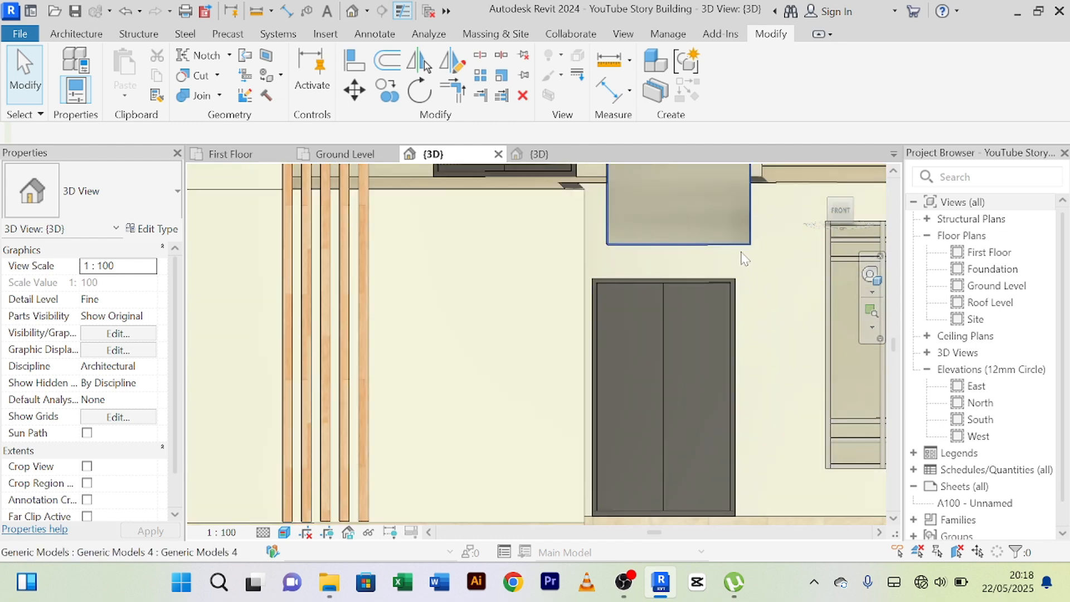
pyautogui.scroll(-2, 771, 423)
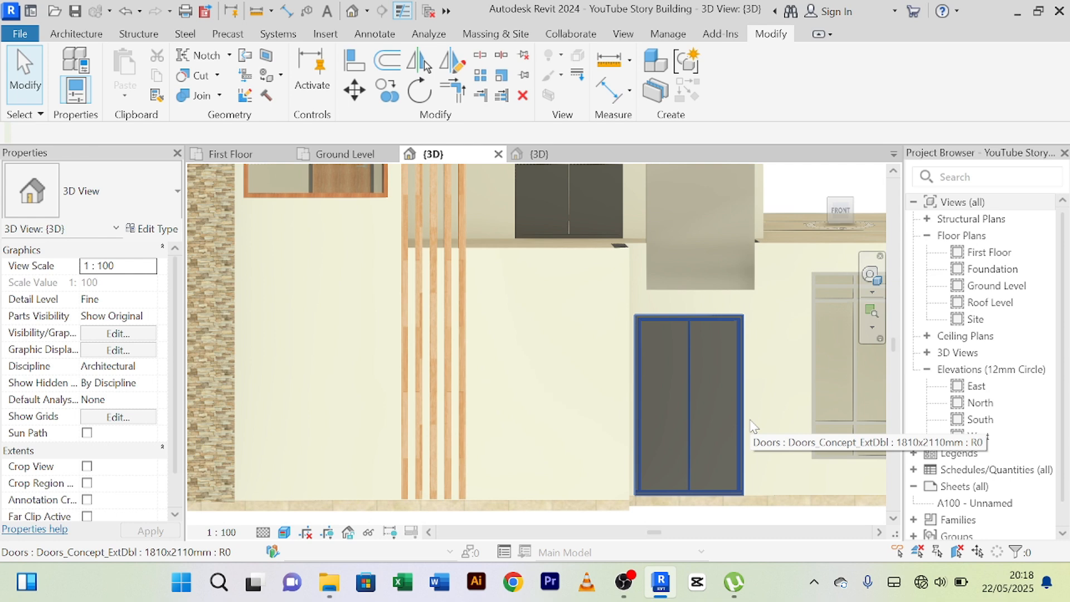
pyautogui.scroll(-2, 751, 415)
pyautogui.moveTo(751, 416); pyautogui.dragTo(691, 447, button='middle')
pyautogui.scroll(3, 716, 317)
pyautogui.scroll(-2, 691, 251)
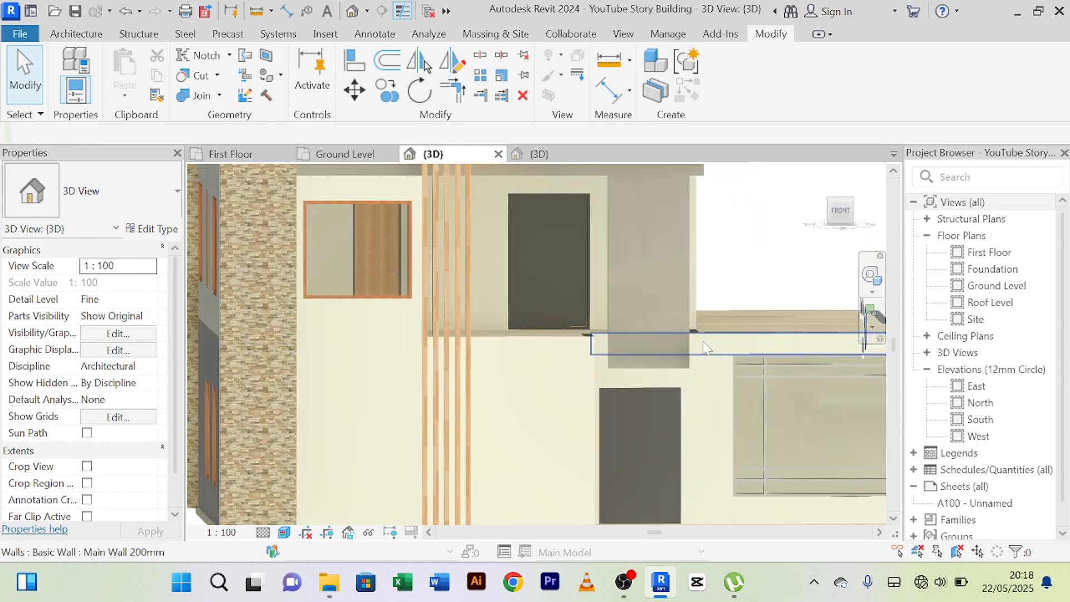
pyautogui.click(690, 251)
pyautogui.scroll(-2, 744, 250)
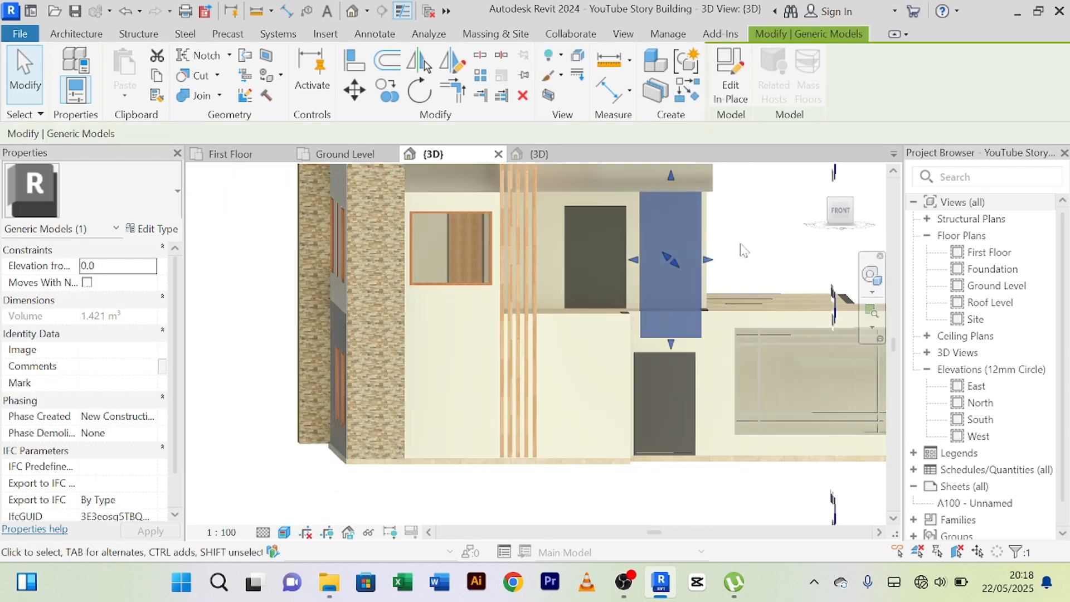
pyautogui.moveTo(744, 250); pyautogui.dragTo(712, 277, button='middle')
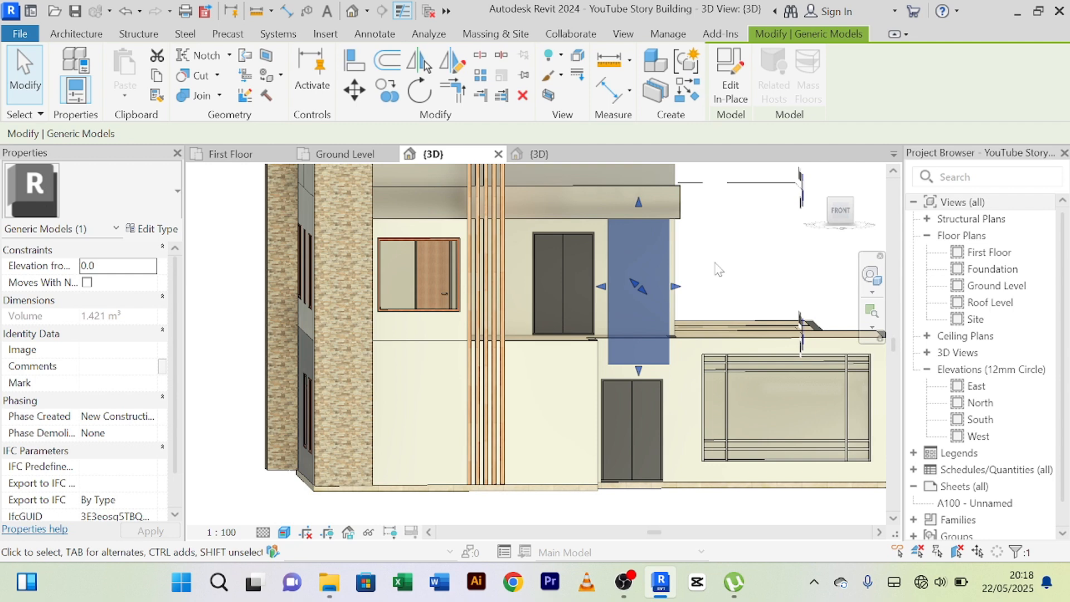
pyautogui.scroll(3, 719, 270)
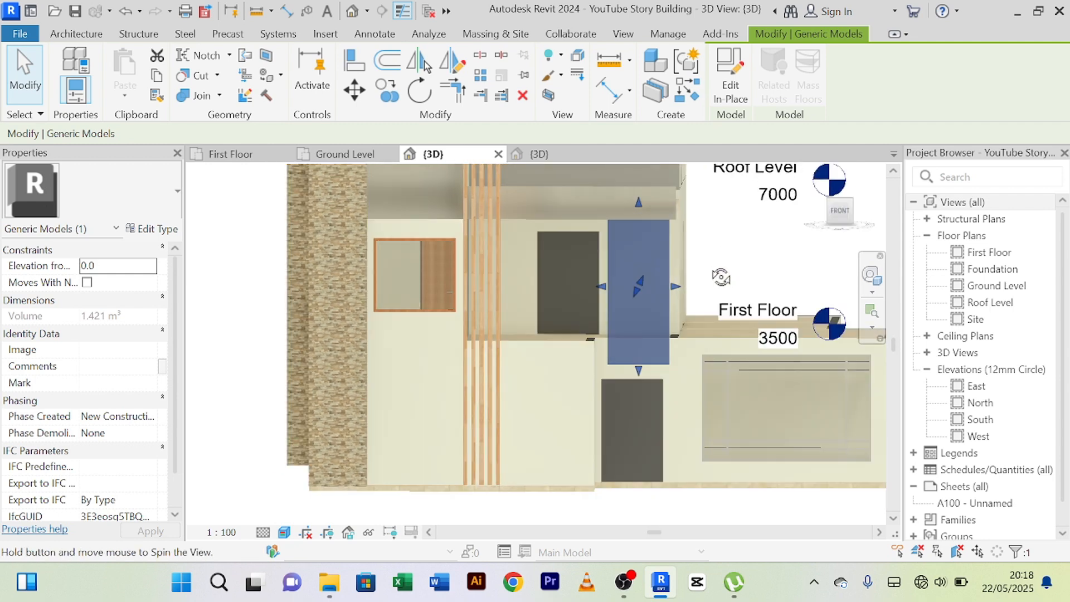
pyautogui.press('Escape')
pyautogui.moveTo(664, 416); pyautogui.dragTo(693, 322, button='middle')
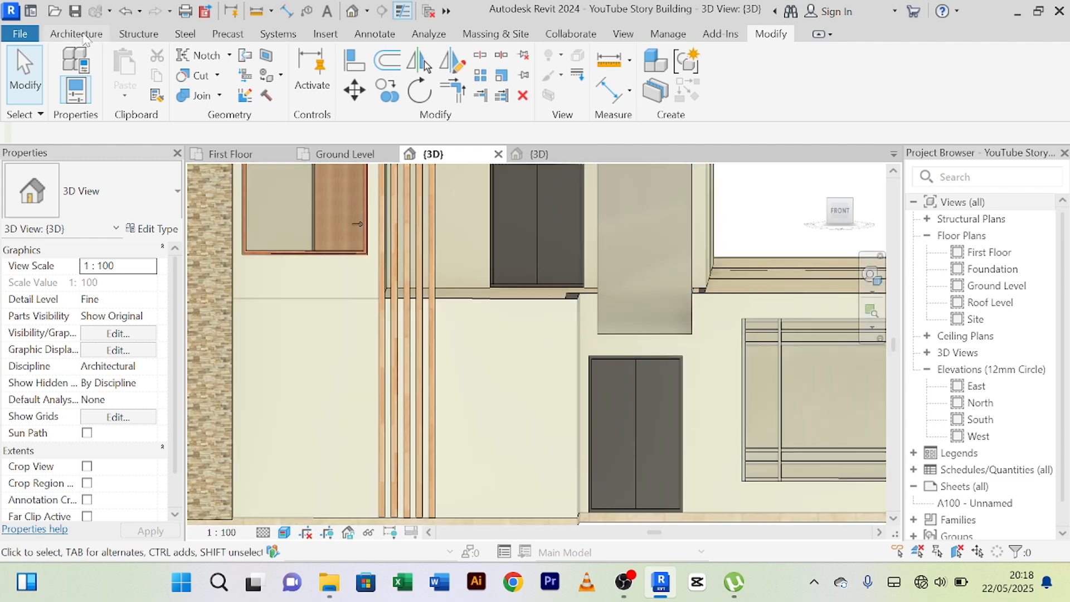
# Create a new in-place component in the Generic Models category and accept the default name.
pyautogui.click(77, 34)
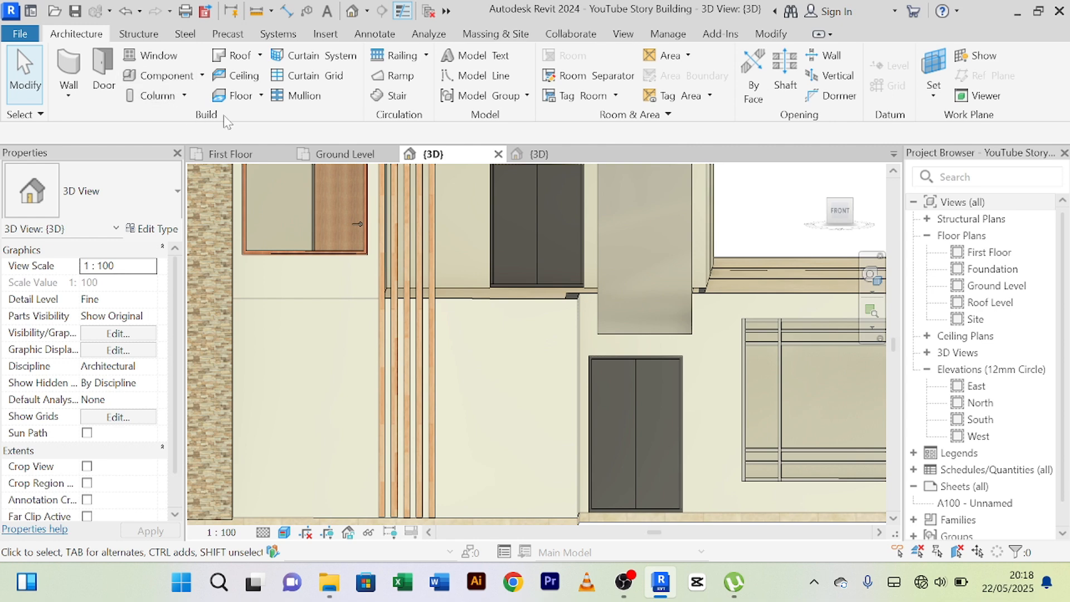
pyautogui.click(202, 75)
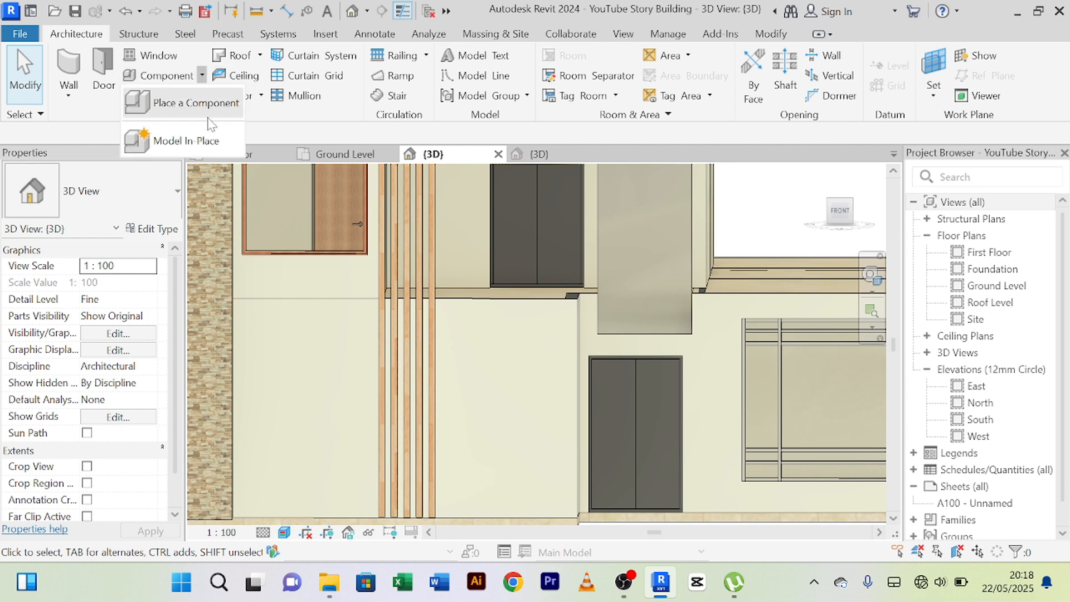
pyautogui.click(187, 138)
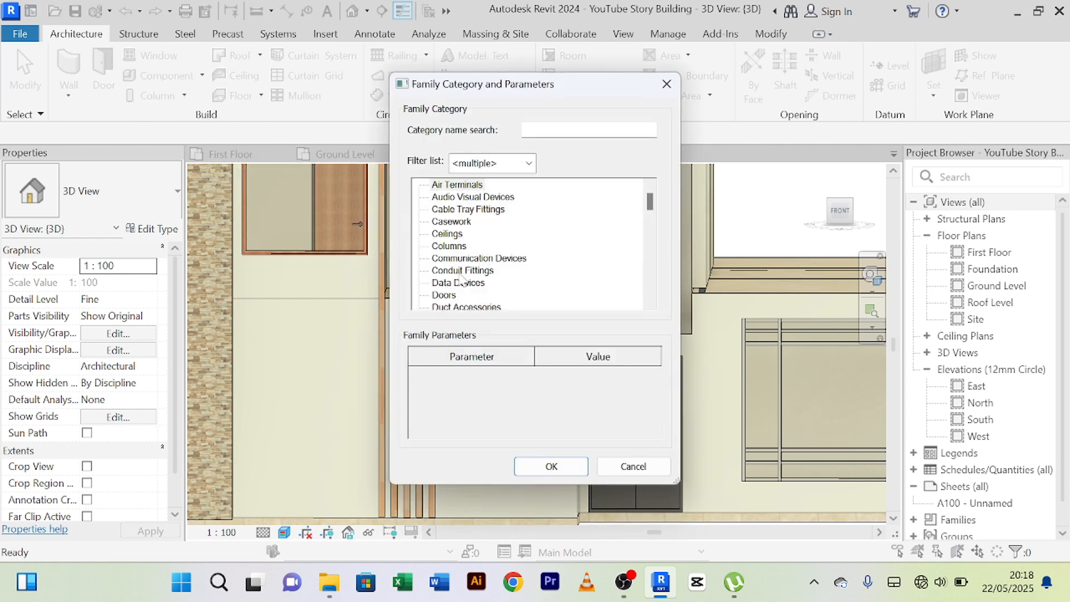
pyautogui.press('g')
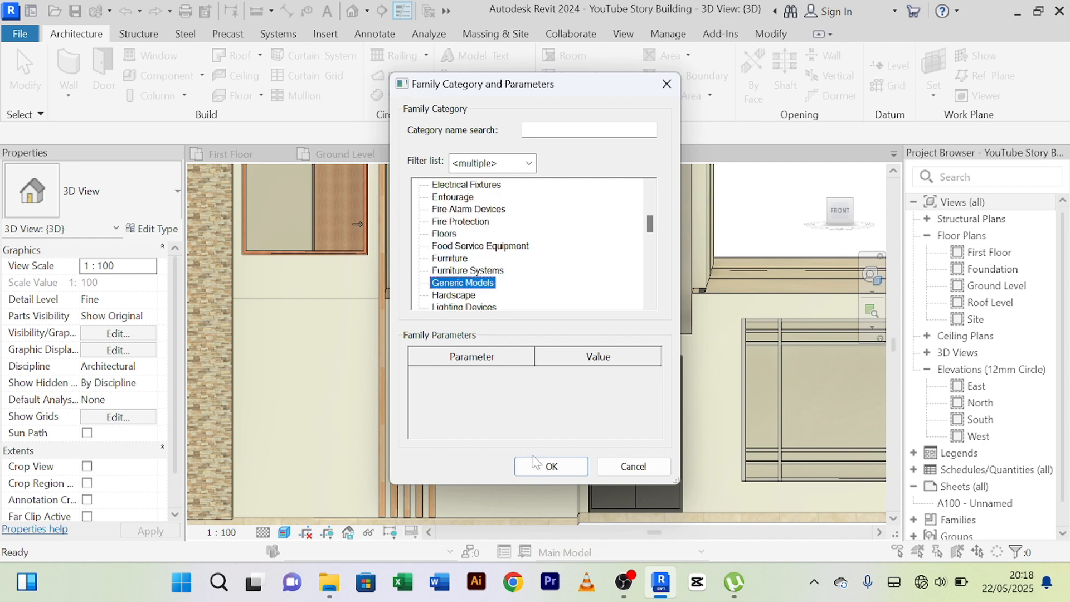
pyautogui.click(551, 467)
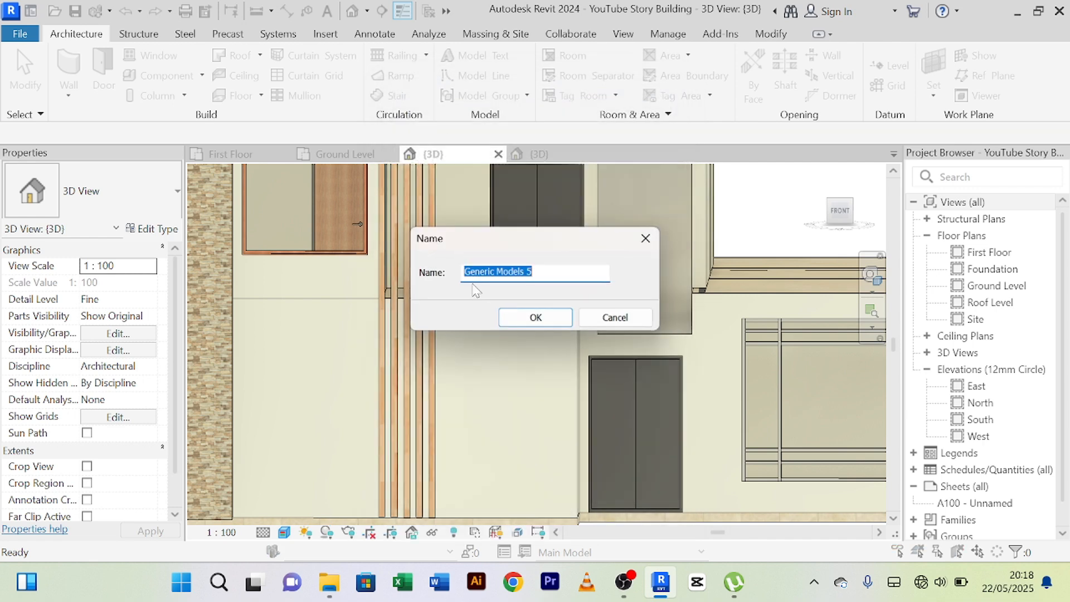
pyautogui.click(535, 317)
# Start a solid extrusion and set its work plane by picking the front main wall beside the ground-floor door.
pyautogui.click(143, 85)
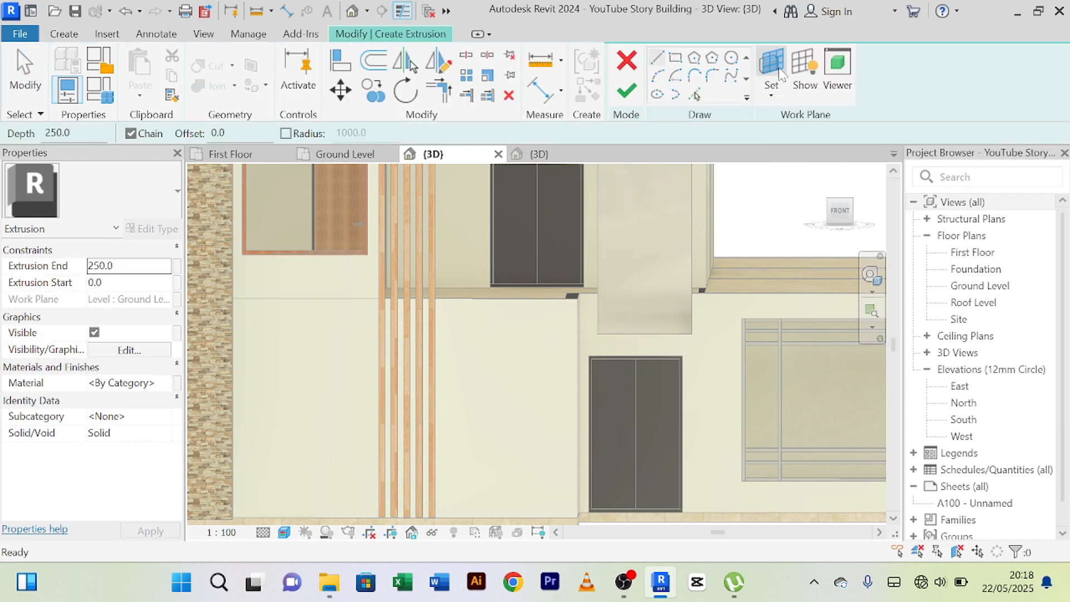
pyautogui.click(774, 70)
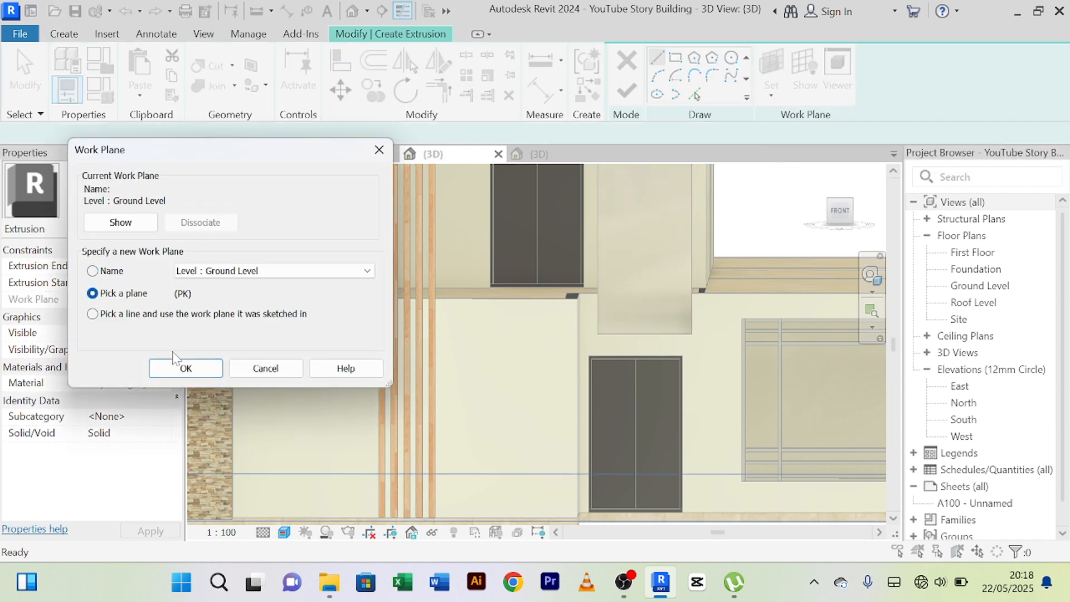
pyautogui.click(185, 368)
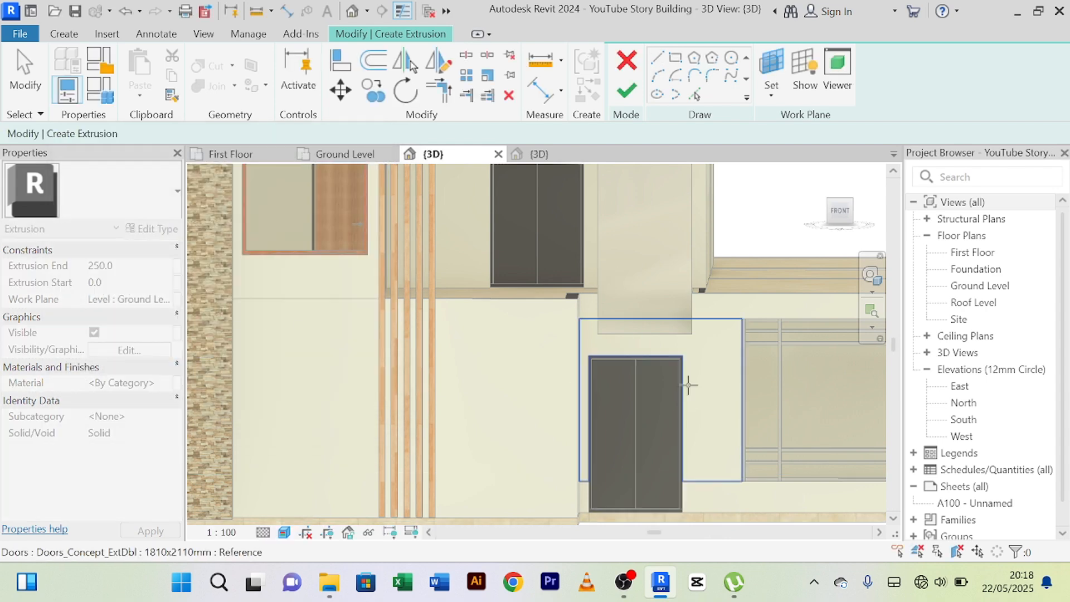
pyautogui.click(707, 321)
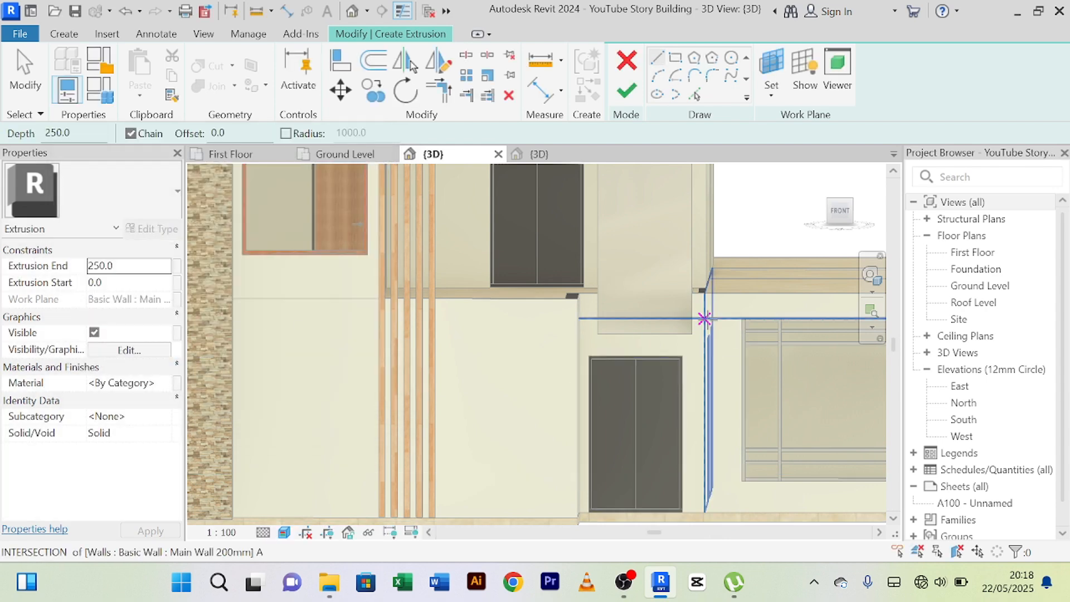
# Sketch a rectangle about 3100 mm high from the panel's lower portion to the facade base, overlapping the side of the ground-floor door.
pyautogui.click(676, 61)
pyautogui.moveTo(697, 334); pyautogui.dragTo(676, 267, button='middle')
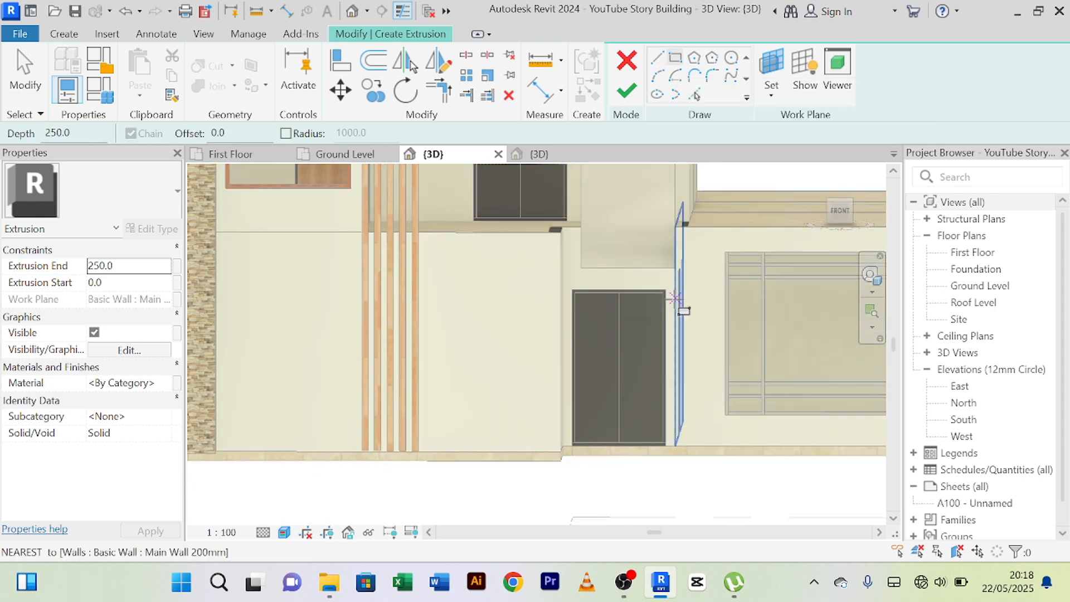
pyautogui.scroll(3, 674, 268)
pyautogui.scroll(1, 668, 268)
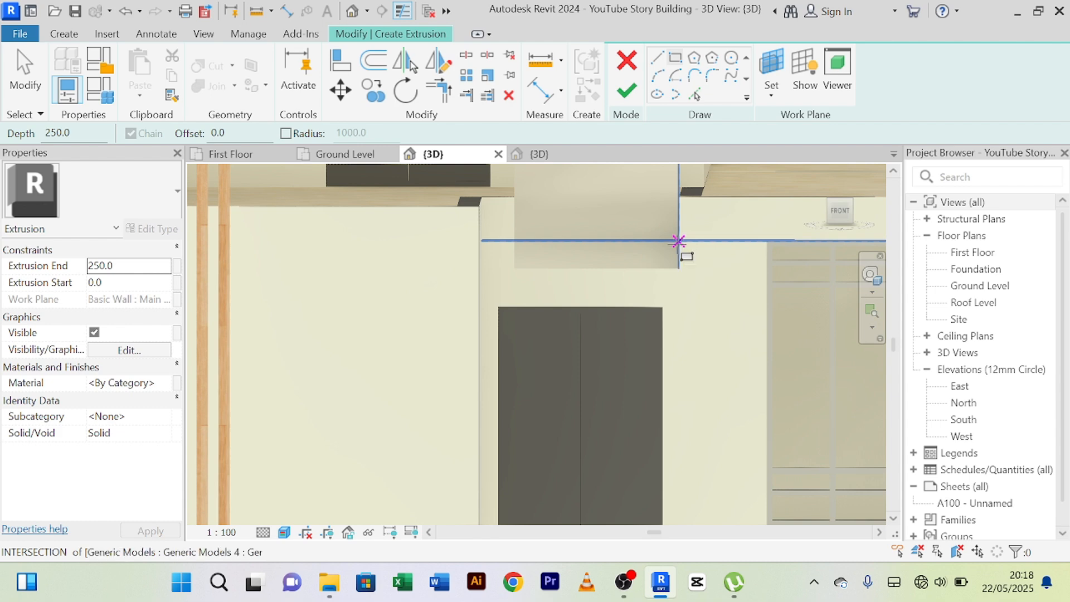
pyautogui.click(653, 237)
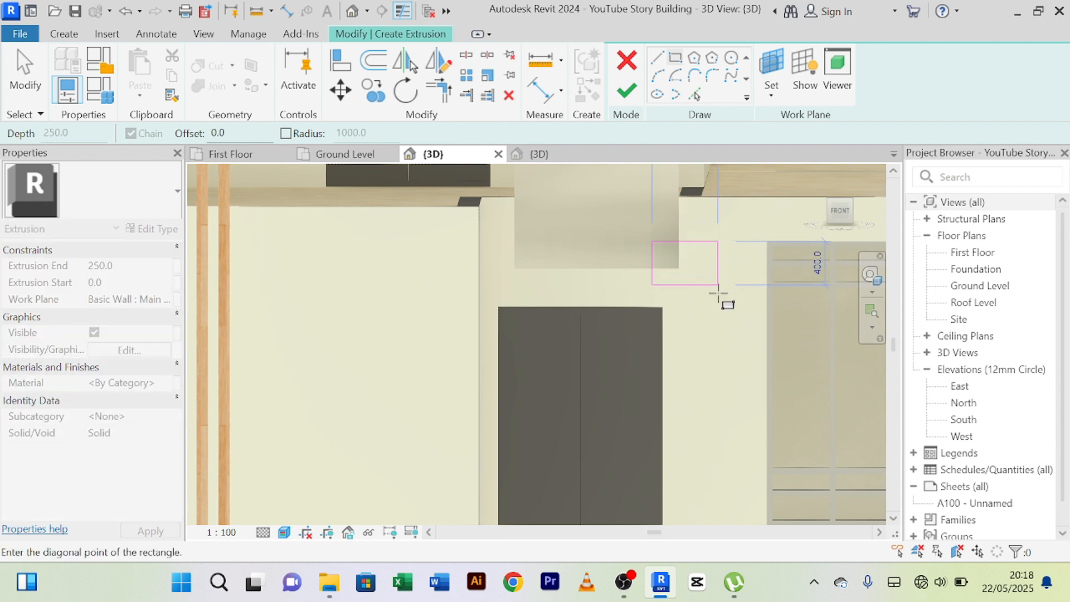
pyautogui.moveTo(733, 471); pyautogui.dragTo(694, 365, button='middle')
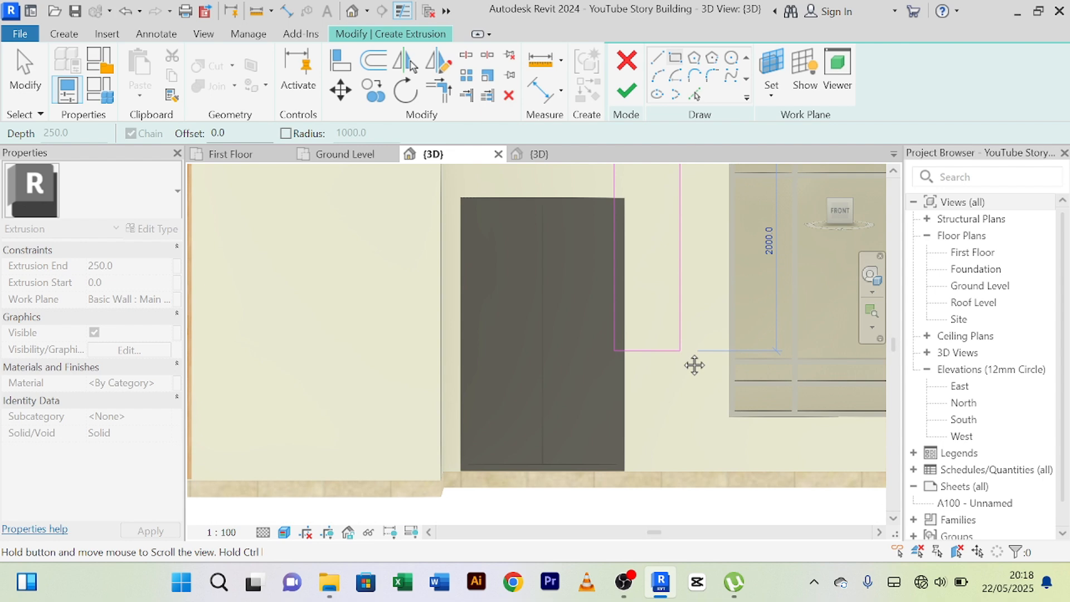
pyautogui.click(687, 472)
pyautogui.scroll(-2, 674, 409)
pyautogui.moveTo(674, 411); pyautogui.dragTo(669, 515, button='middle')
pyautogui.scroll(2, 685, 298)
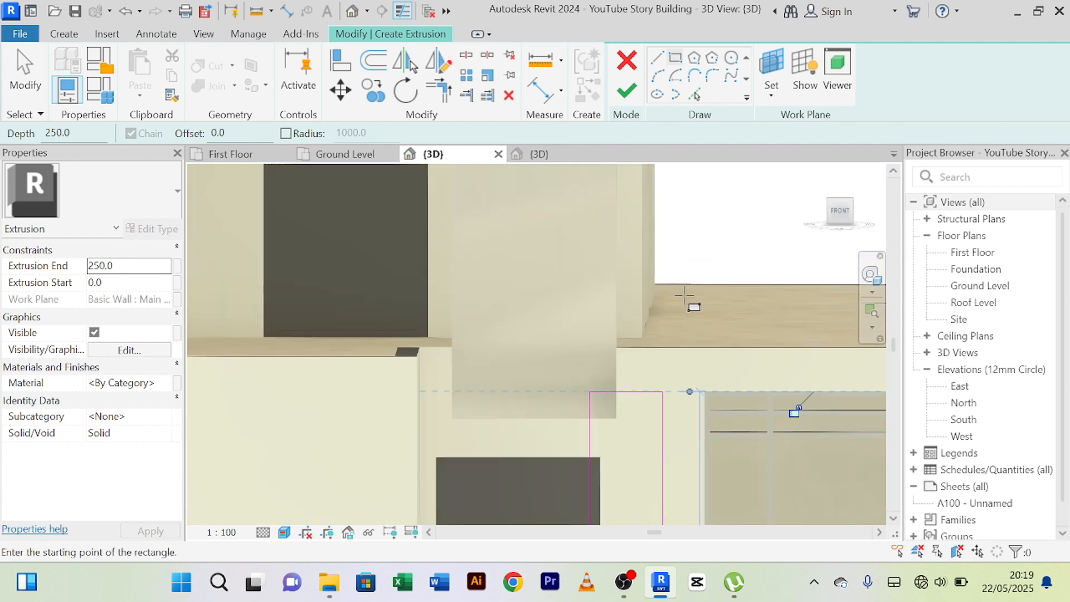
pyautogui.moveTo(660, 280); pyautogui.dragTo(672, 235, button='middle')
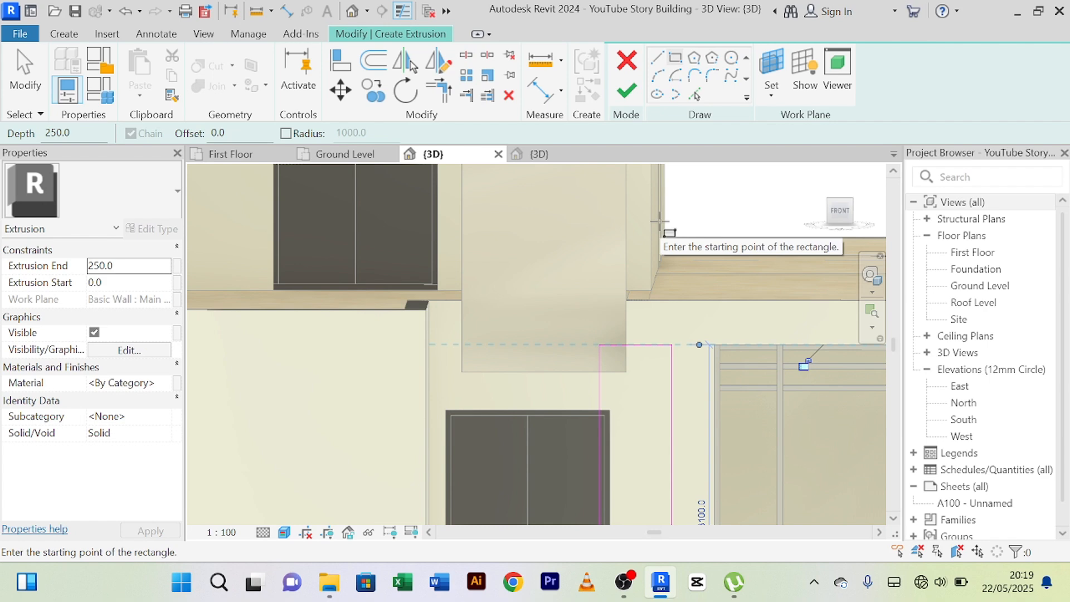
pyautogui.scroll(3, 615, 355)
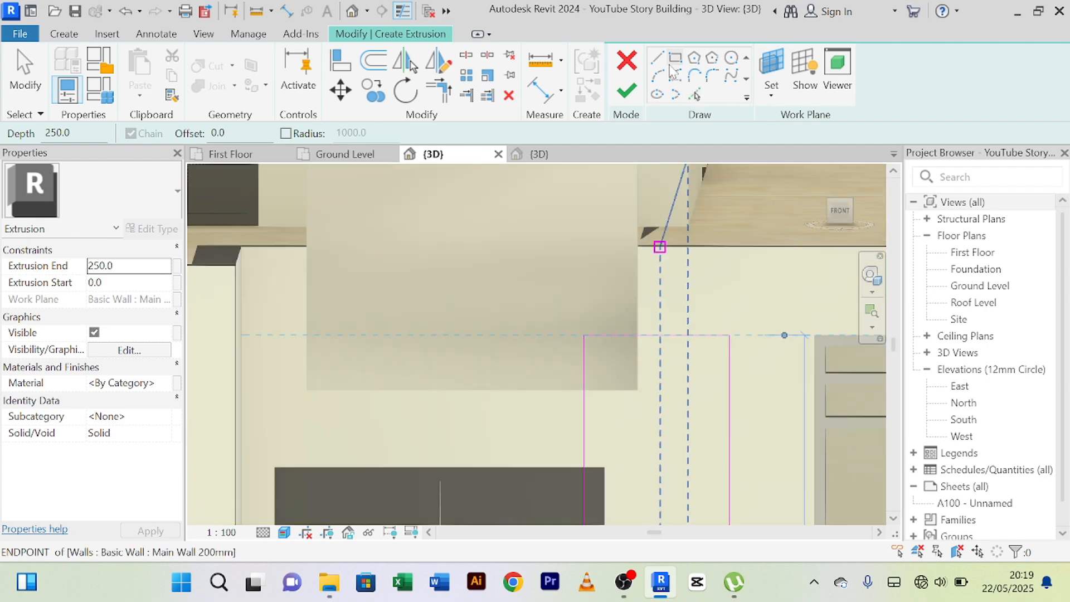
pyautogui.scroll(3, 629, 323)
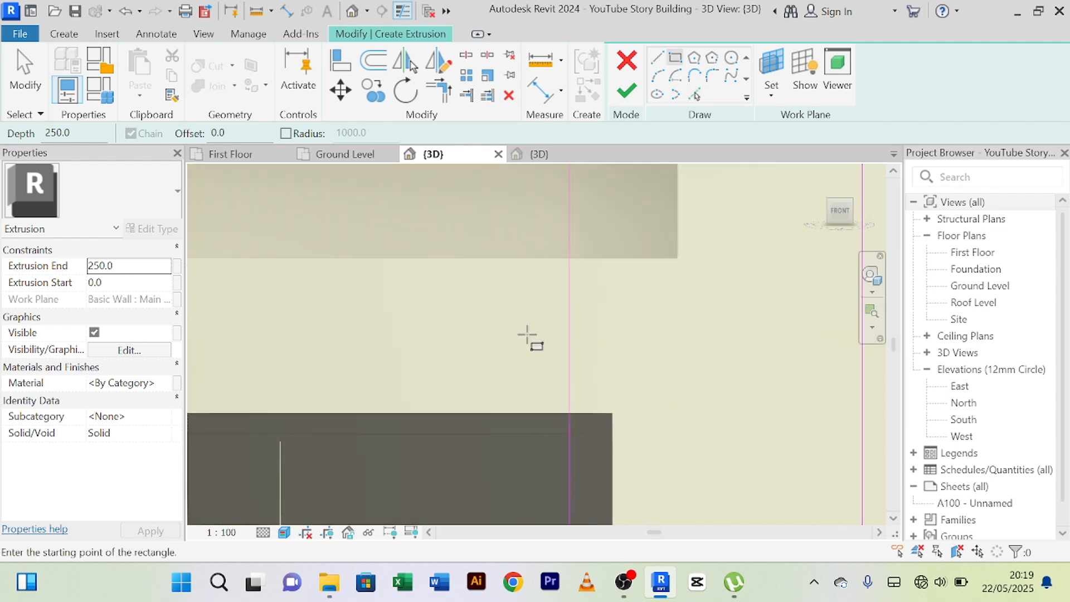
pyautogui.click(568, 261)
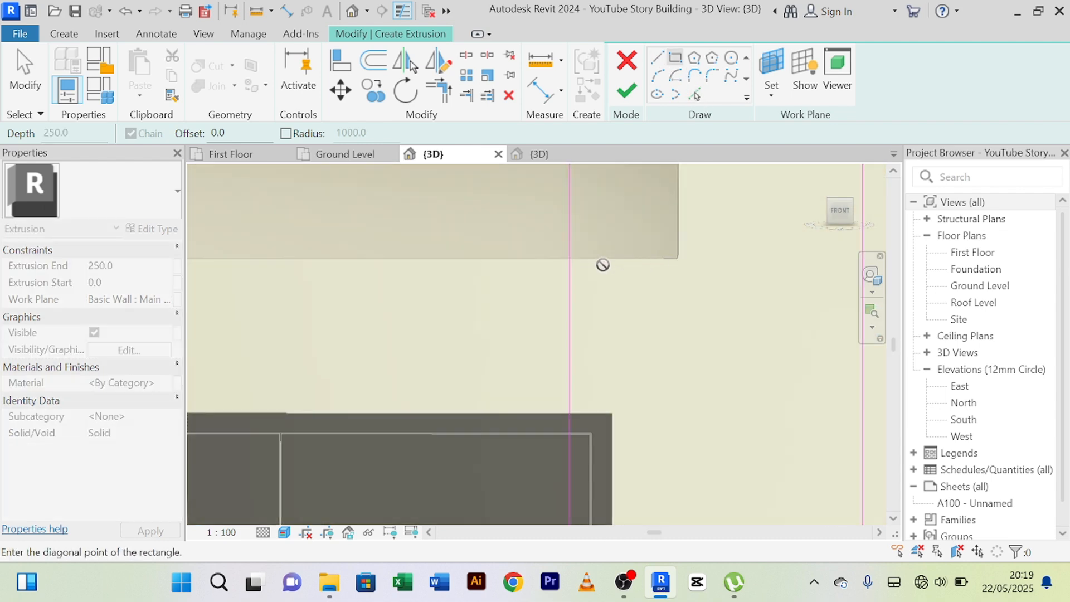
# Draw a horizontal line about 246 mm long from the rectangle's side along the upper panel's lower edge to its corner.
pyautogui.click(656, 66)
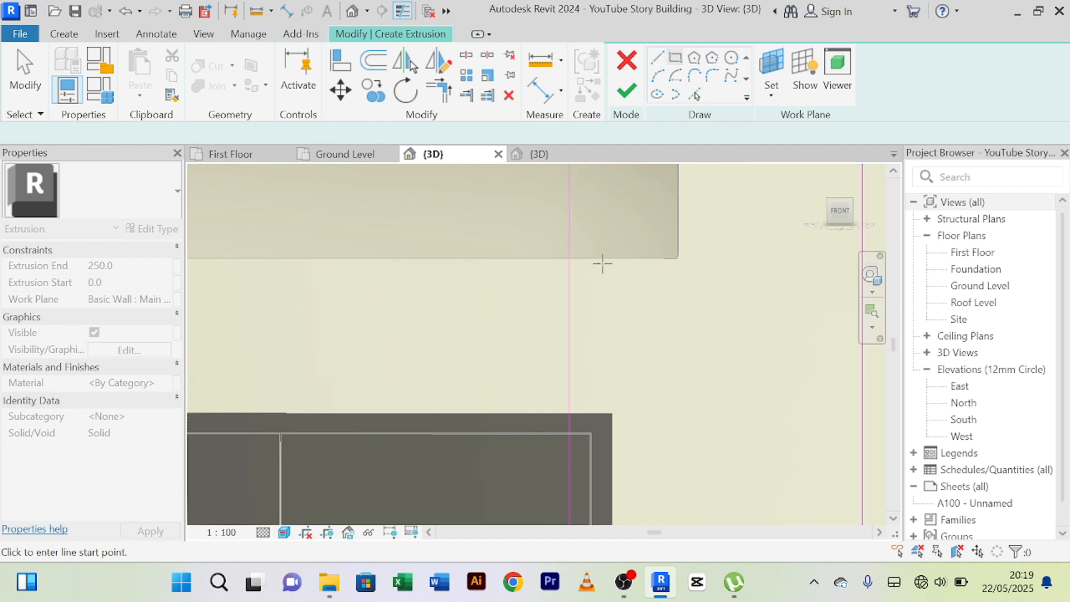
pyautogui.scroll(-2, 618, 258)
pyautogui.moveTo(619, 259); pyautogui.dragTo(584, 322, button='middle')
pyautogui.scroll(2, 580, 319)
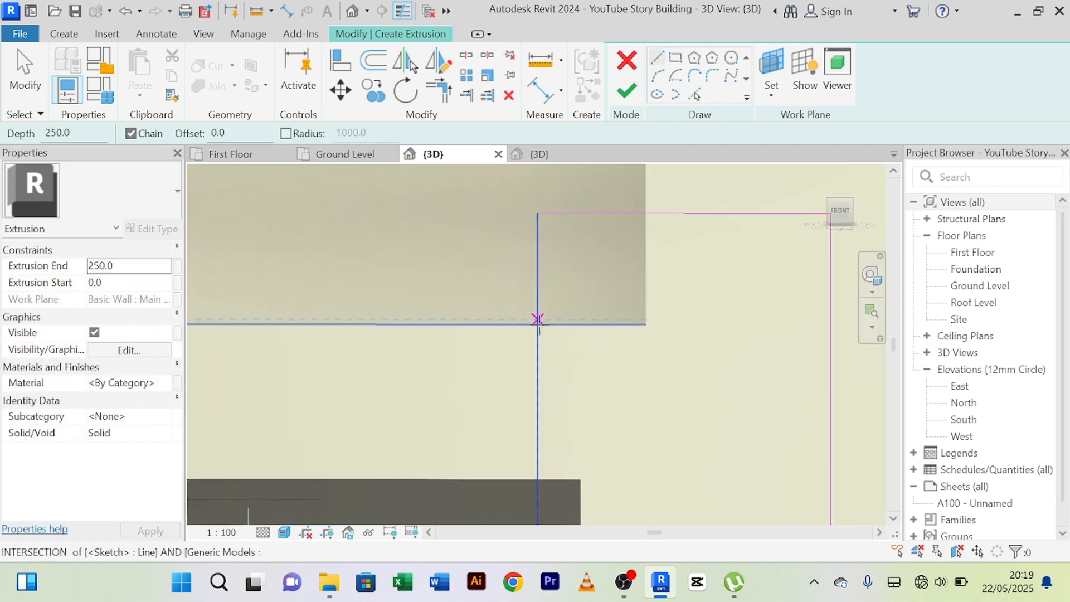
pyautogui.scroll(3, 539, 320)
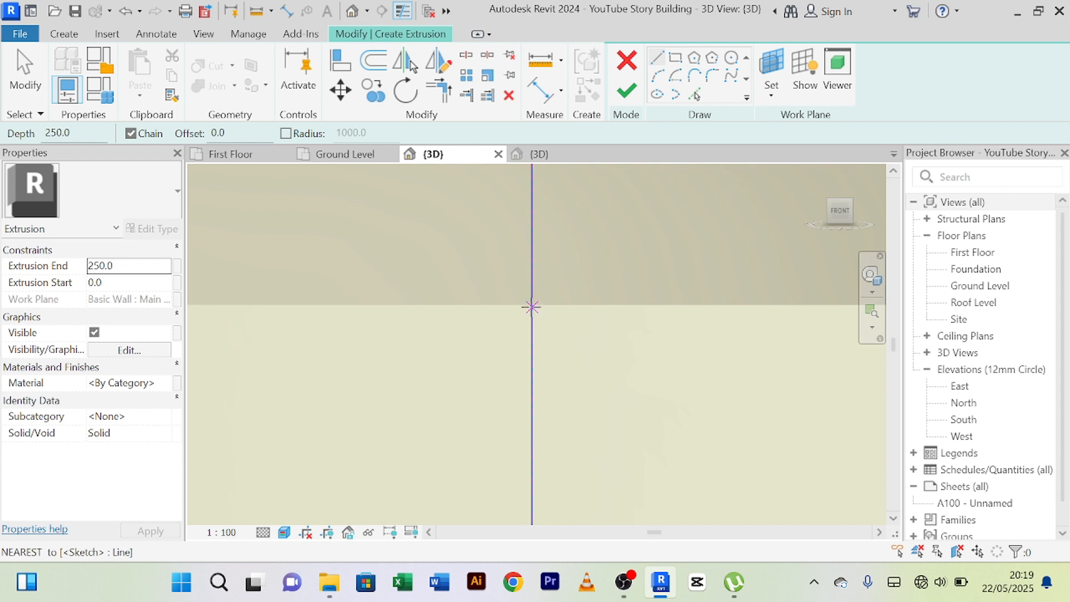
pyautogui.click(532, 306)
pyautogui.moveTo(757, 312); pyautogui.dragTo(456, 378, button='middle')
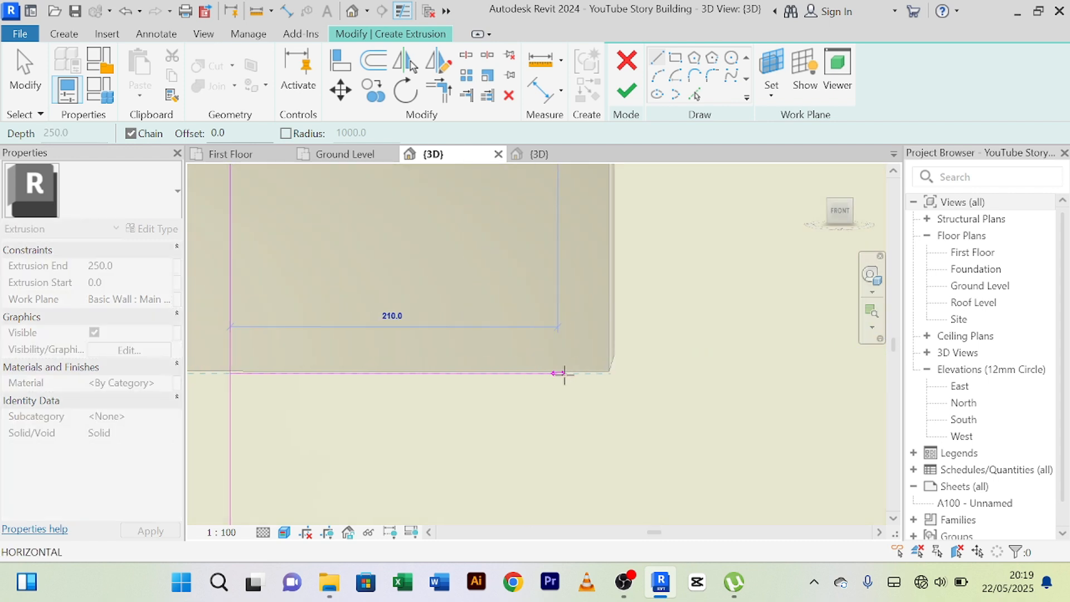
pyautogui.click(609, 372)
# Draw a vertical line about 252 mm long from the upper panel's lower corner up to the rectangle's upper edge.
pyautogui.moveTo(615, 271); pyautogui.dragTo(592, 500, button='middle')
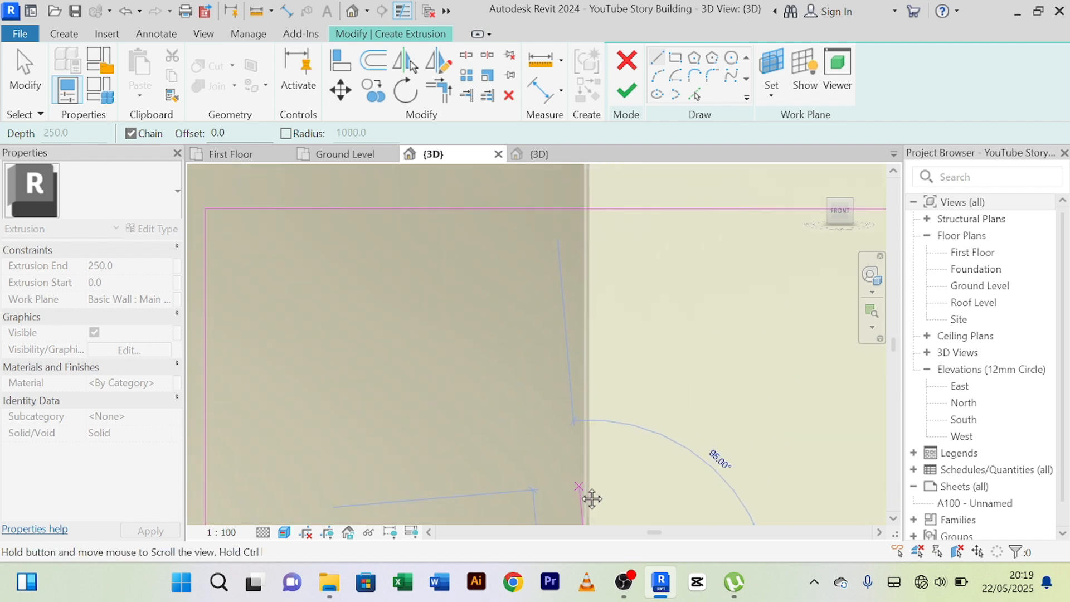
pyautogui.moveTo(585, 252); pyautogui.dragTo(583, 518, button='middle')
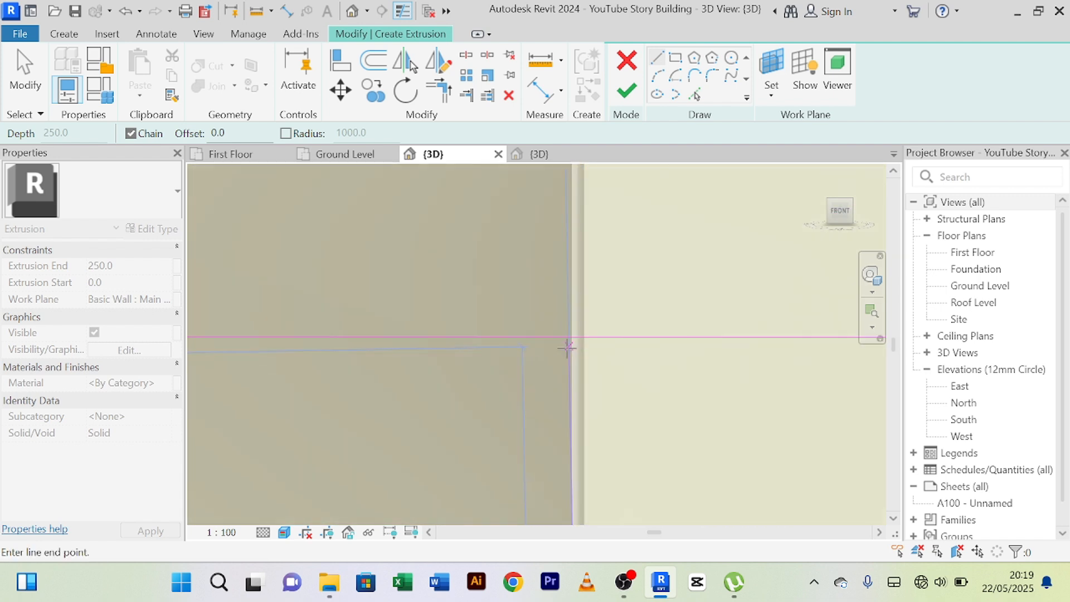
pyautogui.click(568, 335)
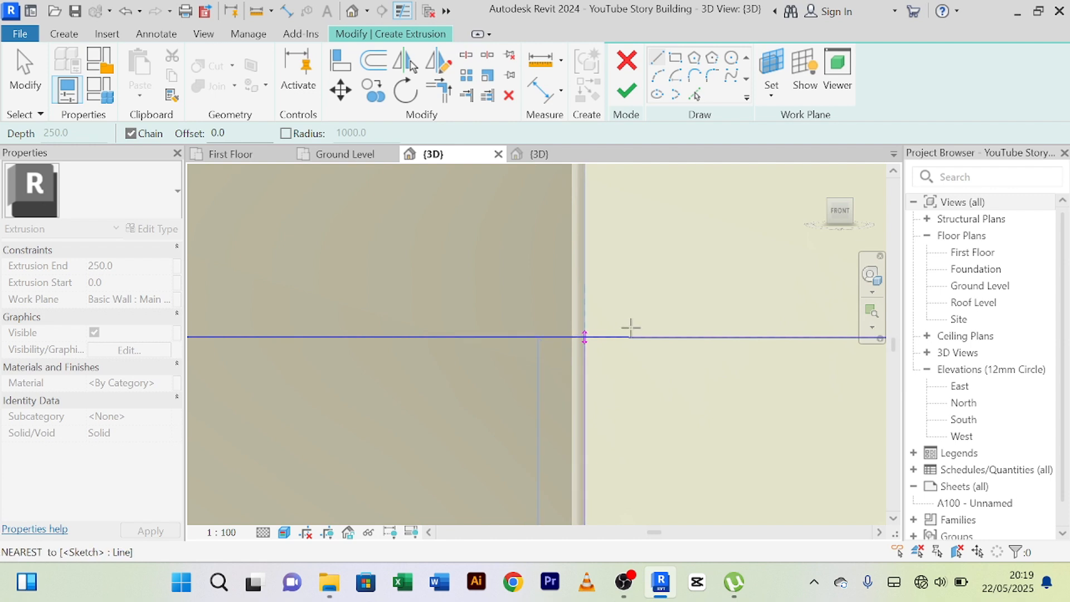
pyautogui.scroll(-5, 629, 304)
pyautogui.moveTo(628, 349)
pyautogui.mouseDown(button='middle')
pyautogui.moveTo(689, 351)
pyautogui.moveTo(654, 313)
pyautogui.mouseUp(button='middle')
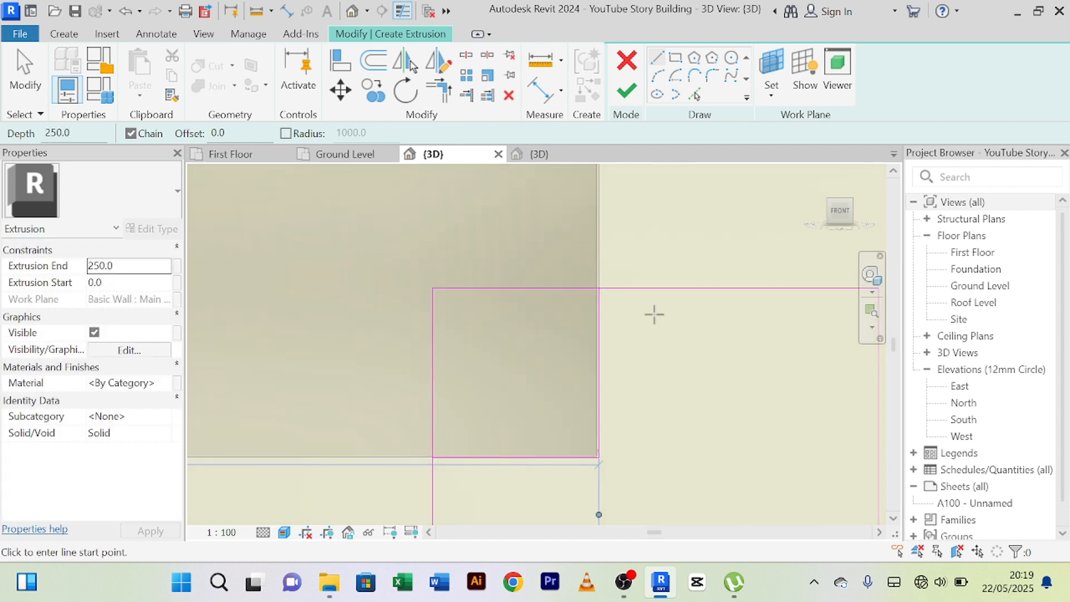
# Split the rectangle's upper edge and its door-side edge within the overlap with the upper panel.
pyautogui.click(470, 61)
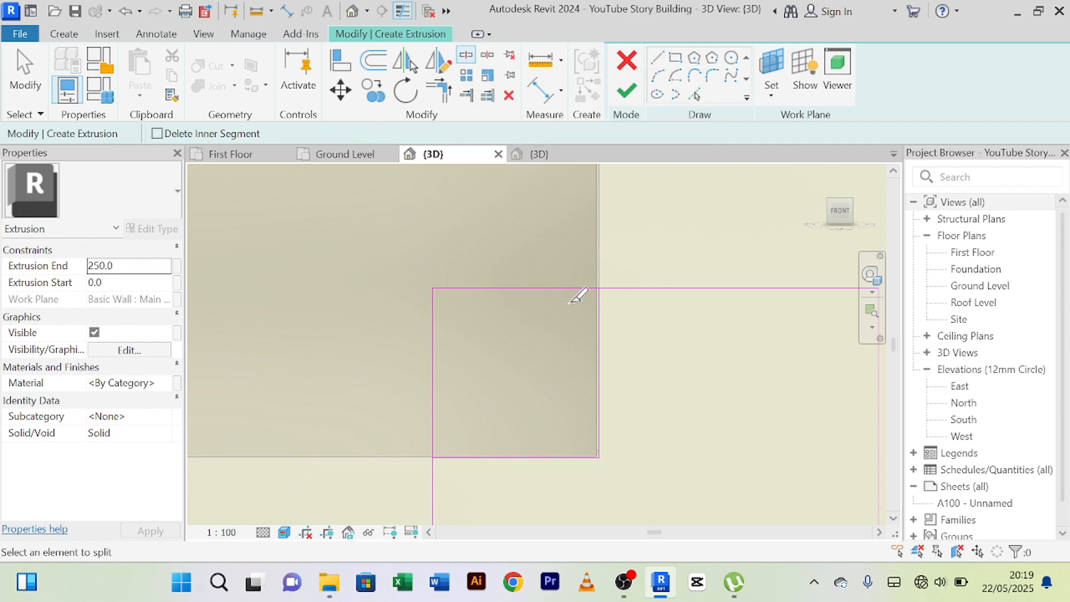
pyautogui.click(540, 289)
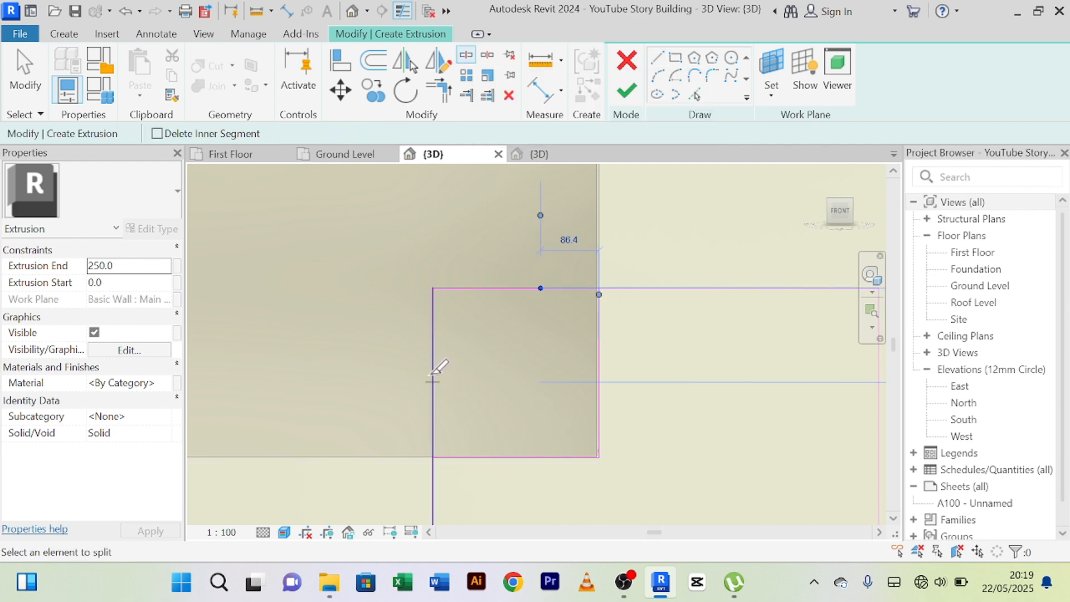
pyautogui.click(433, 383)
# Trim the rectangle's split upper and side edges to corners with the two notch lines.
pyautogui.click(443, 96)
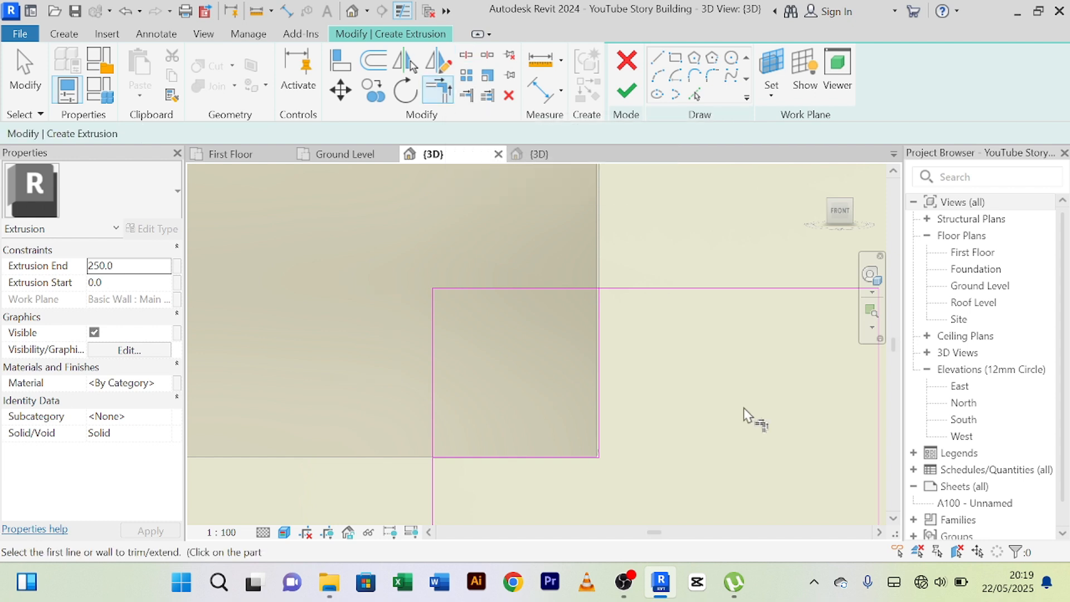
pyautogui.click(675, 289)
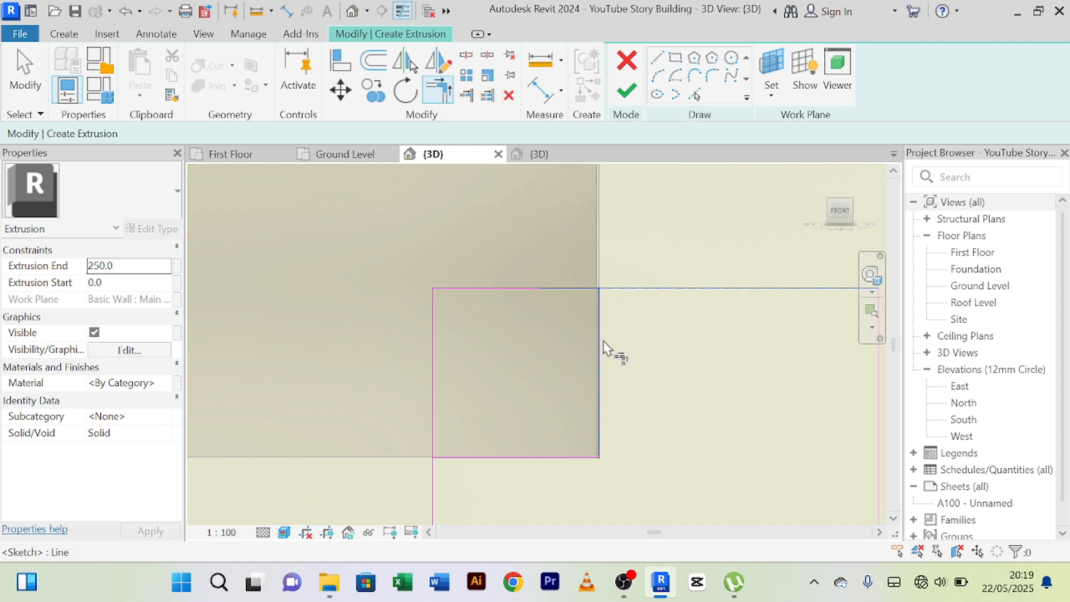
pyautogui.click(600, 348)
pyautogui.moveTo(697, 416); pyautogui.dragTo(703, 365, button='middle')
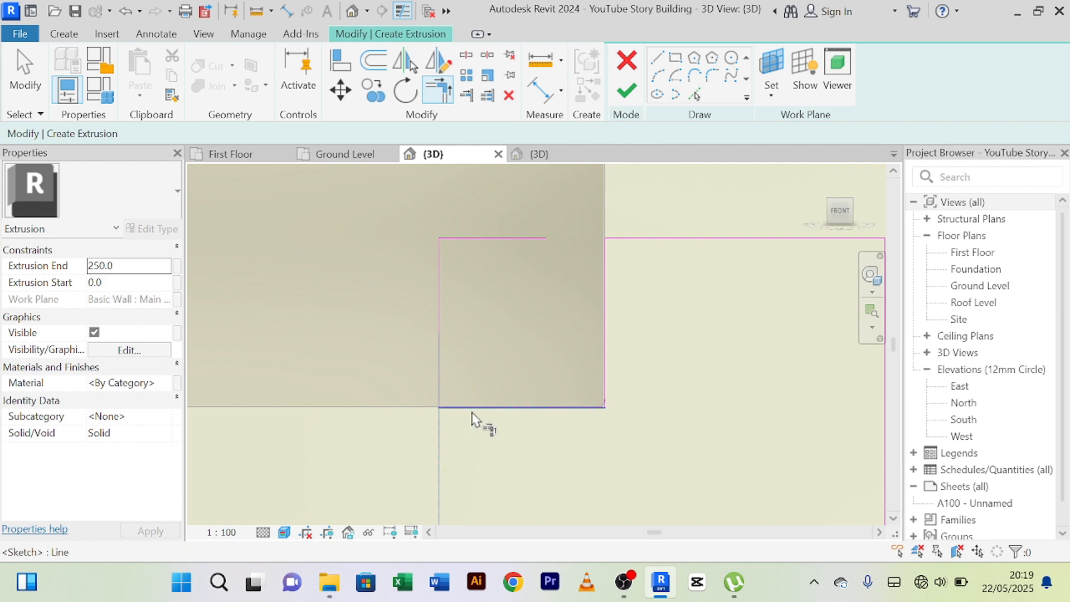
pyautogui.rightClick(399, 271)
pyautogui.click(405, 234)
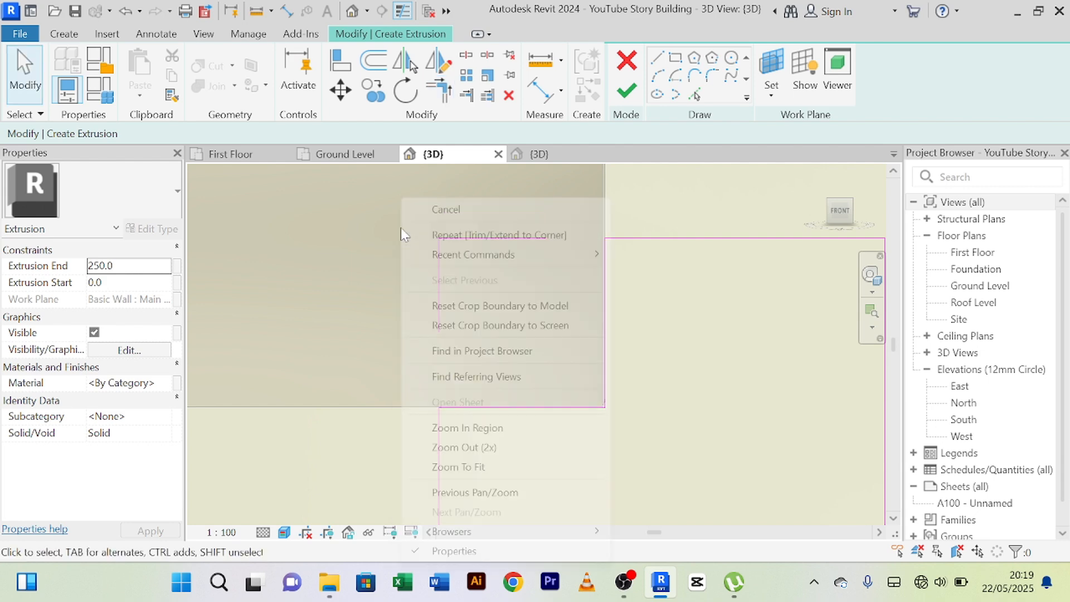
pyautogui.rightClick(401, 201)
pyautogui.click(429, 210)
# Delete the two leftover sketch segments overlapping the upper panel.
pyautogui.click(482, 238)
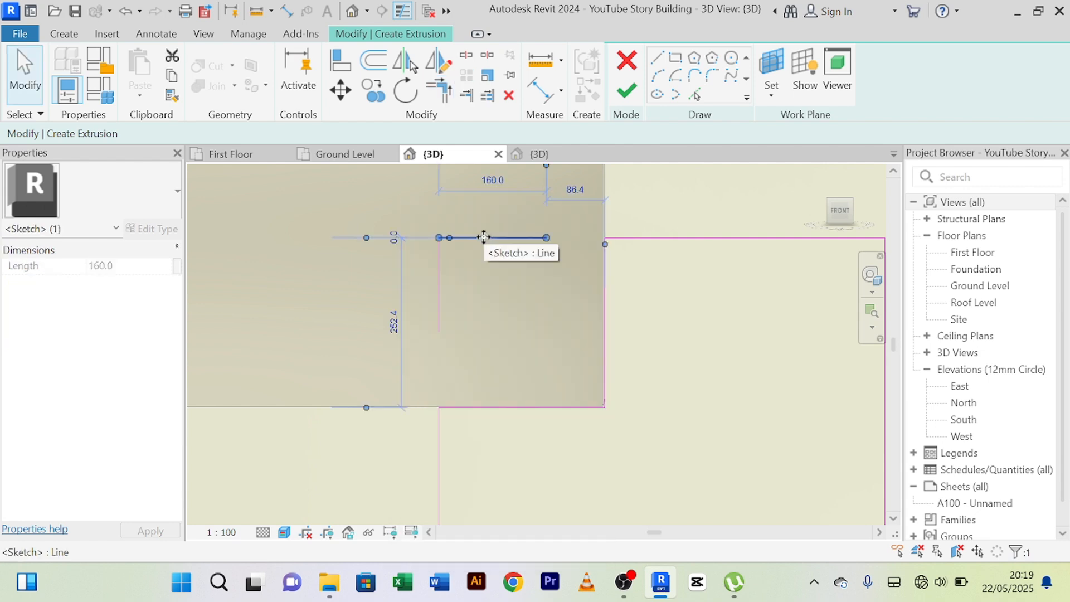
pyautogui.press('Delete')
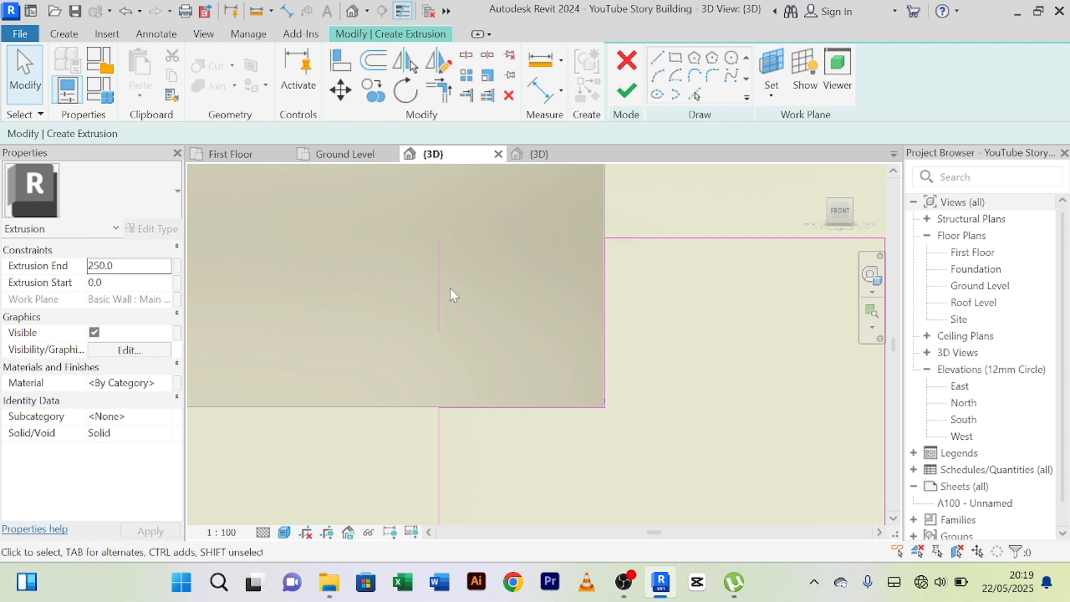
pyautogui.click(440, 279)
pyautogui.press('Delete')
# Complete the notched extrusion beside the ground-floor door with a depth of 200 mm and finish the in-place model.
pyautogui.scroll(-4, 590, 302)
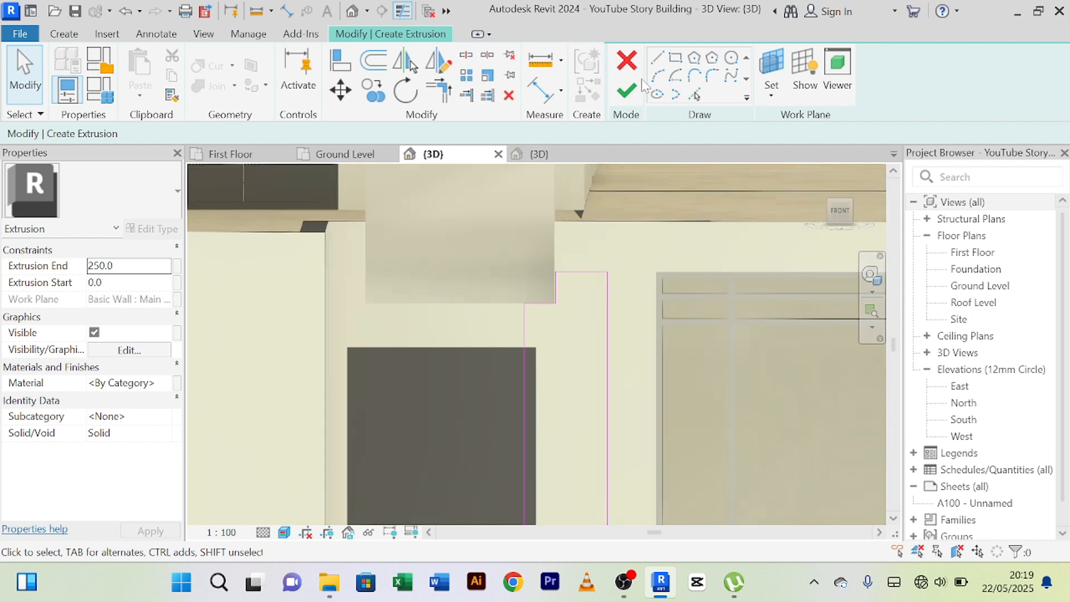
pyautogui.click(628, 92)
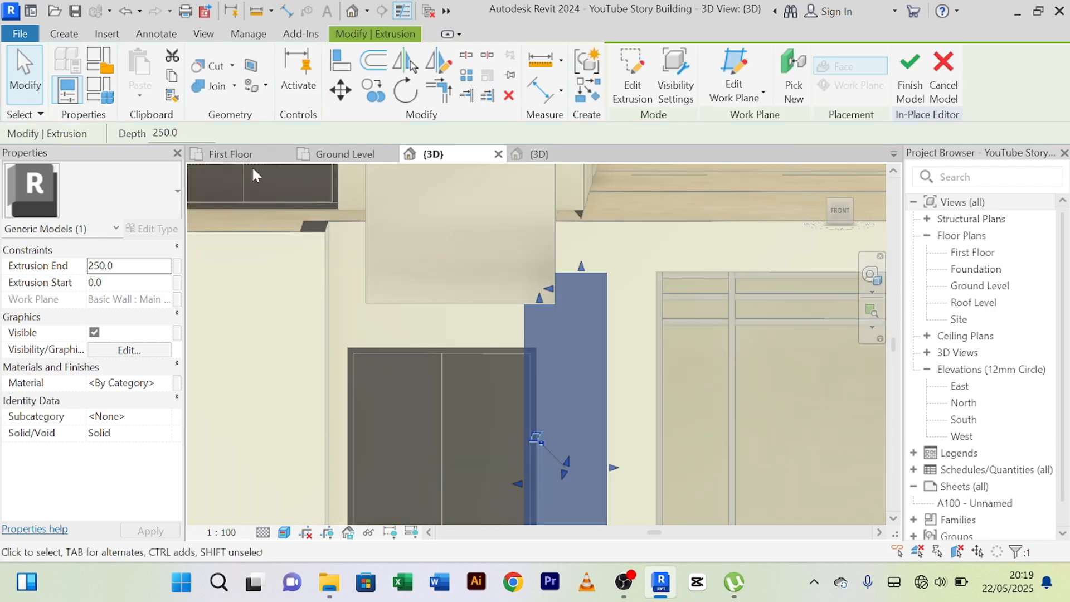
pyautogui.moveTo(180, 133); pyautogui.dragTo(149, 142)
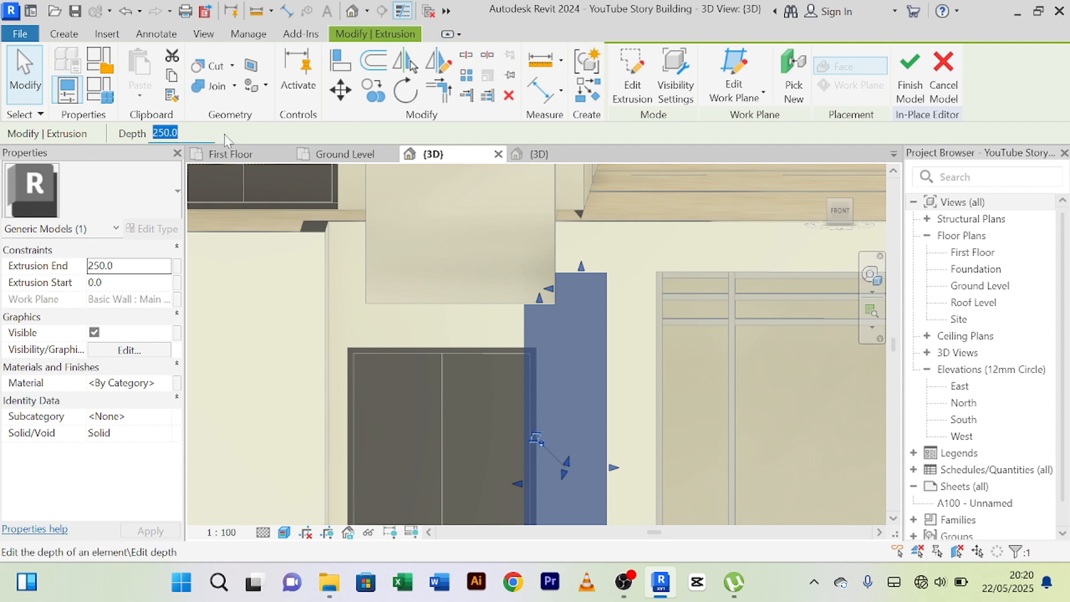
pyautogui.write('2')
pyautogui.press('Return')
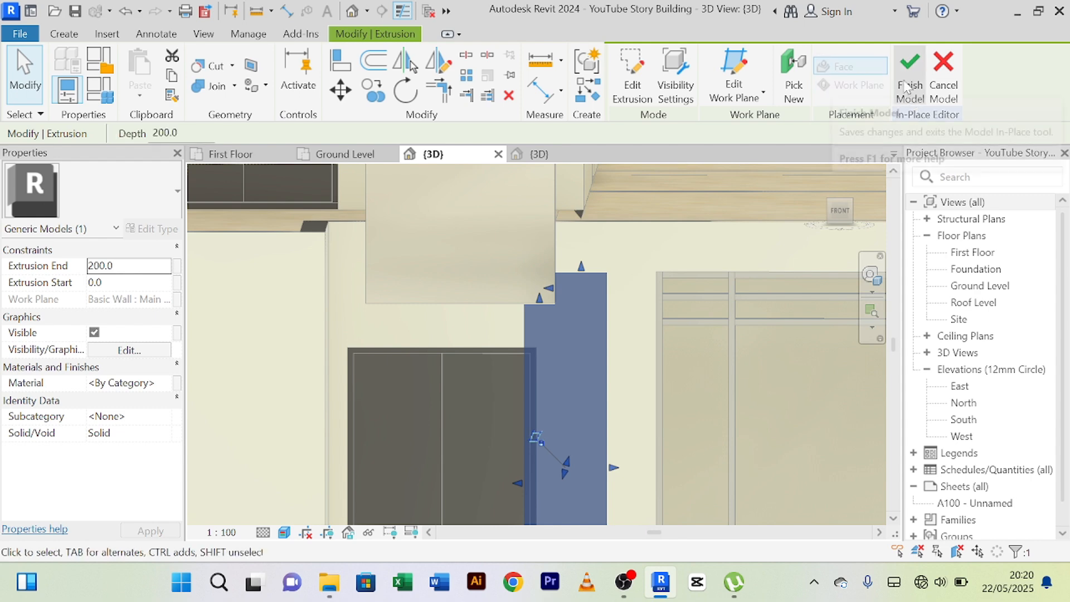
pyautogui.press('Escape')
pyautogui.click(637, 271)
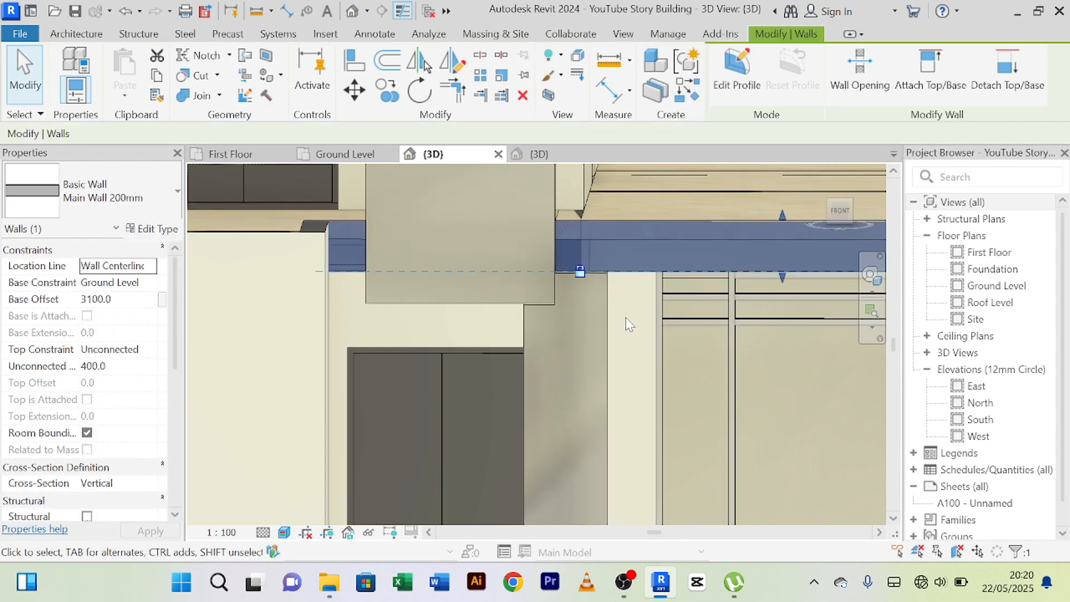
pyautogui.press('Escape')
# Examine the junction between the new notched panel and the upper panel from the side and front.
pyautogui.scroll(-1, 626, 318)
pyautogui.keyDown('shift'); pyautogui.moveTo(626, 324); pyautogui.dragTo(497, 366, button='middle'); pyautogui.keyUp('shift')
pyautogui.scroll(6, 510, 319)
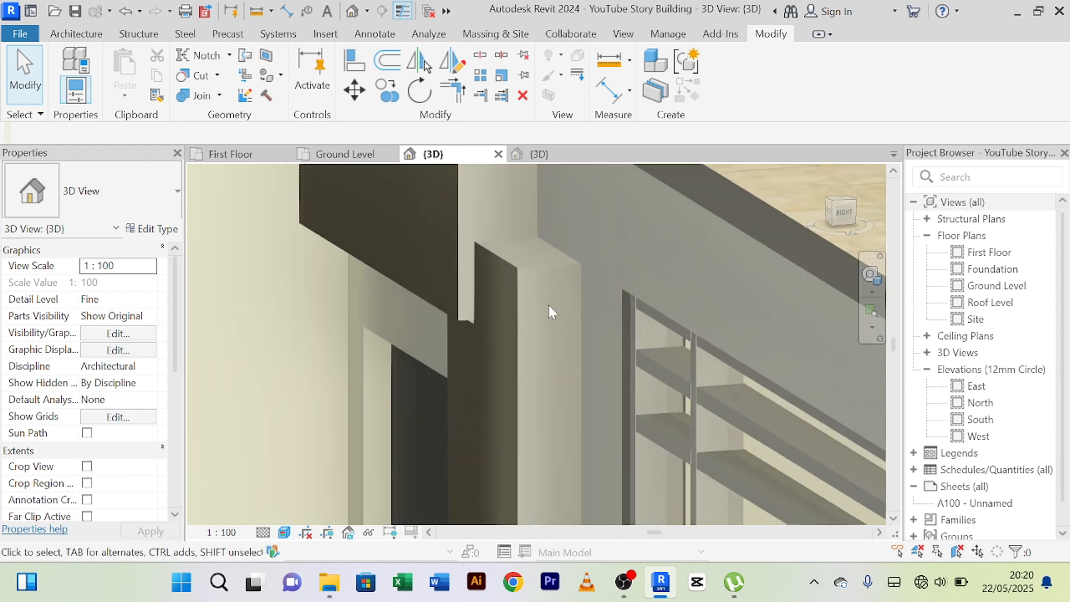
pyautogui.keyDown('shift'); pyautogui.moveTo(435, 377); pyautogui.dragTo(528, 356, button='middle'); pyautogui.keyUp('shift')
pyautogui.moveTo(669, 359); pyautogui.dragTo(502, 343, button='middle')
pyautogui.scroll(-5, 502, 345)
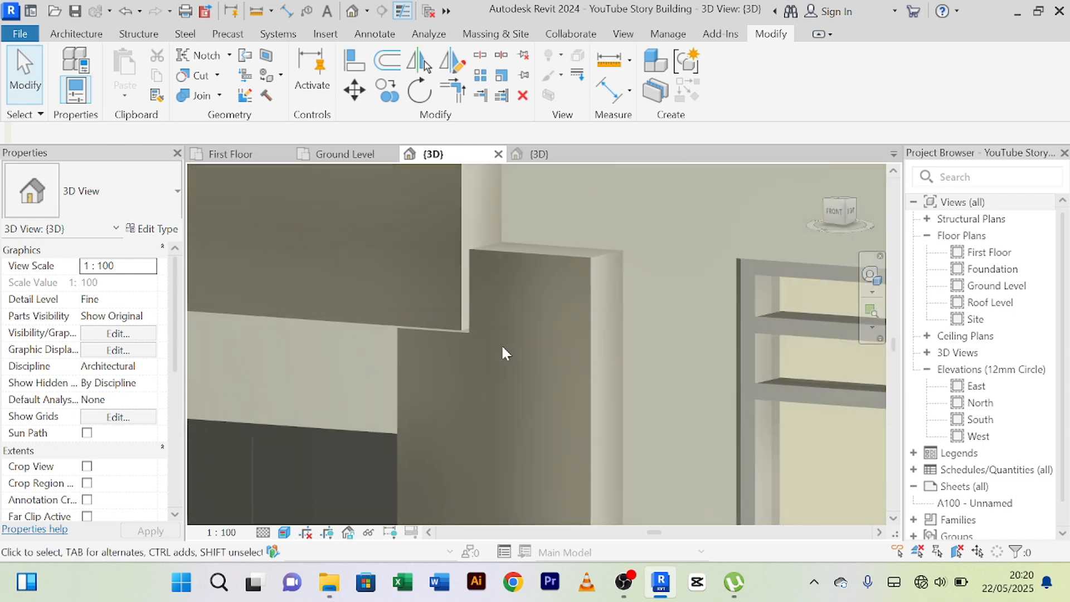
pyautogui.scroll(-3, 503, 349)
pyautogui.moveTo(497, 395); pyautogui.dragTo(476, 460, button='middle')
pyautogui.scroll(2, 496, 382)
pyautogui.scroll(1, 496, 380)
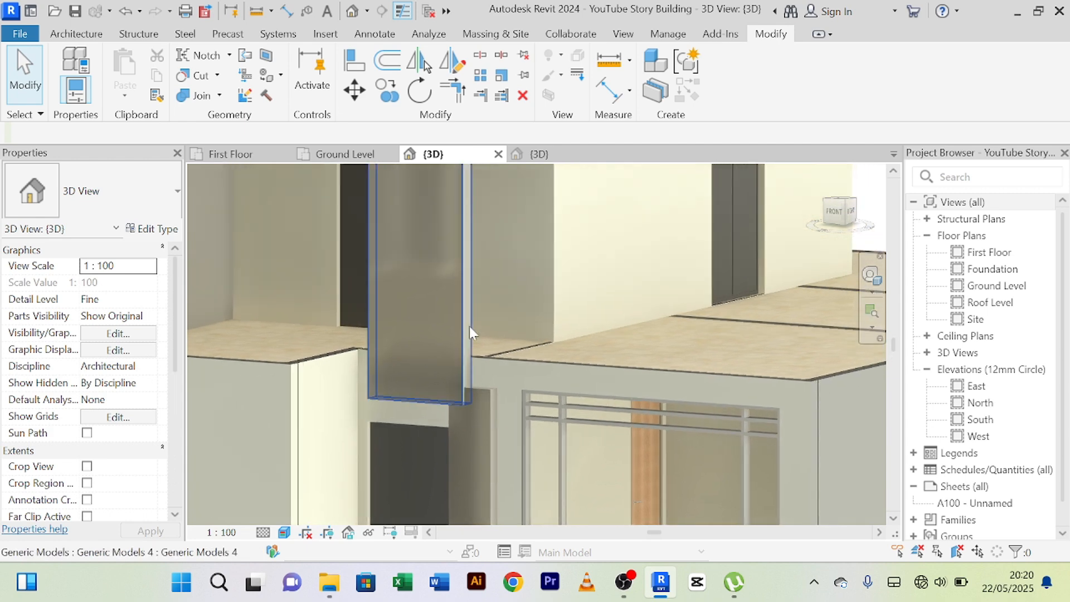
# Open the upper front panel's in-place model for editing and bring up the material choices for its extrusion.
pyautogui.click(457, 303)
pyautogui.scroll(-3, 557, 262)
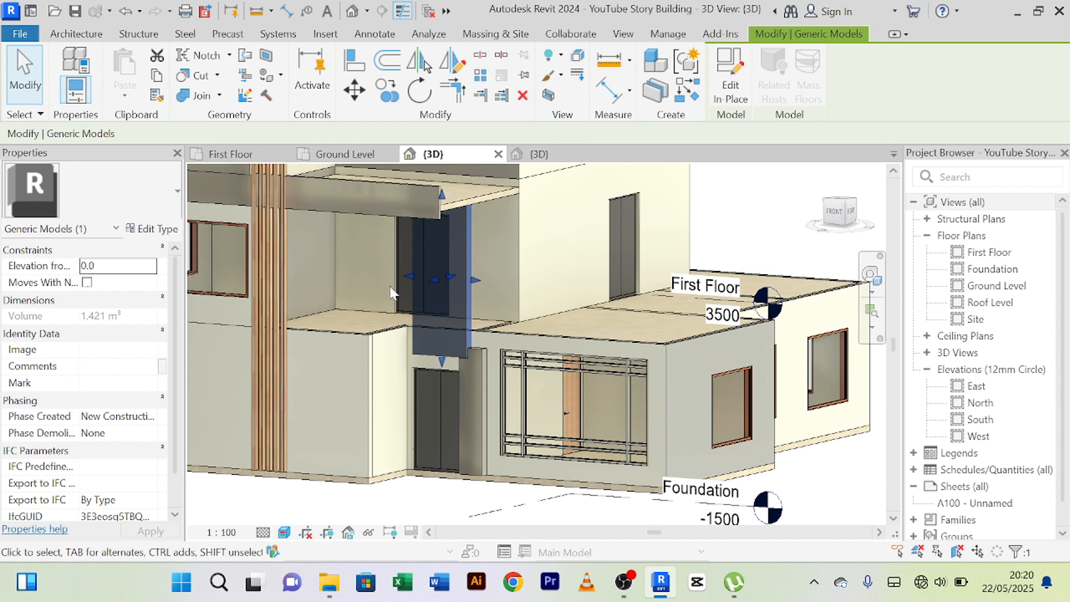
pyautogui.click(733, 83)
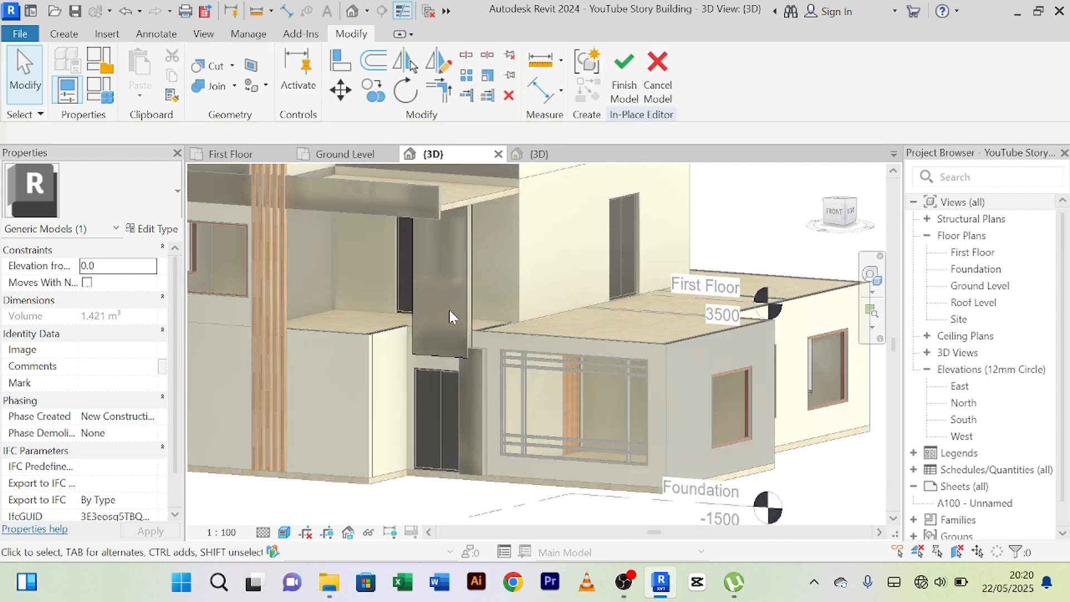
pyautogui.click(466, 287)
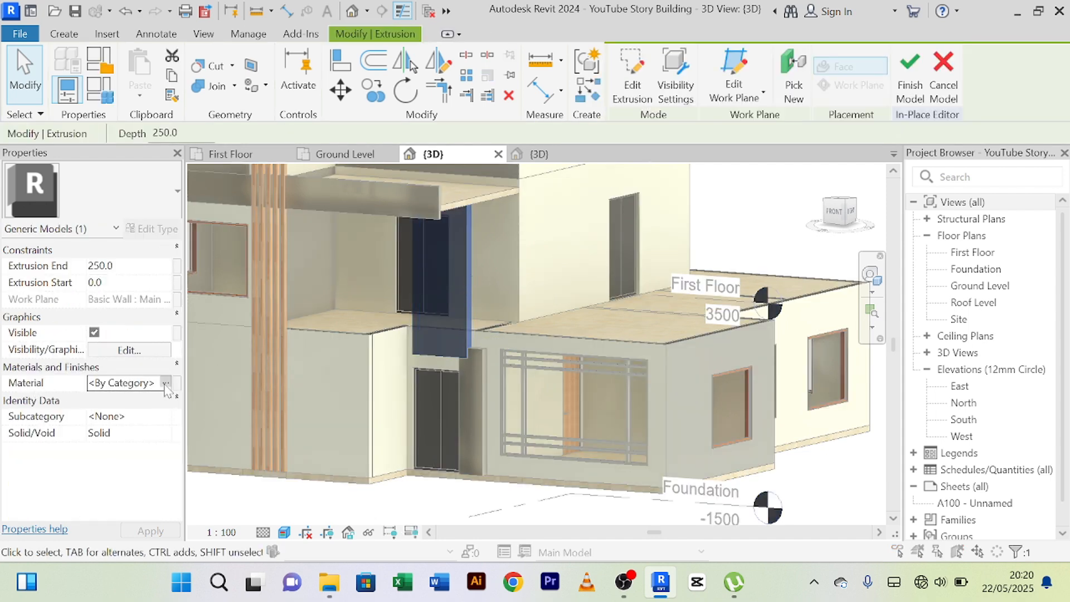
pyautogui.click(164, 384)
pyautogui.click(165, 384)
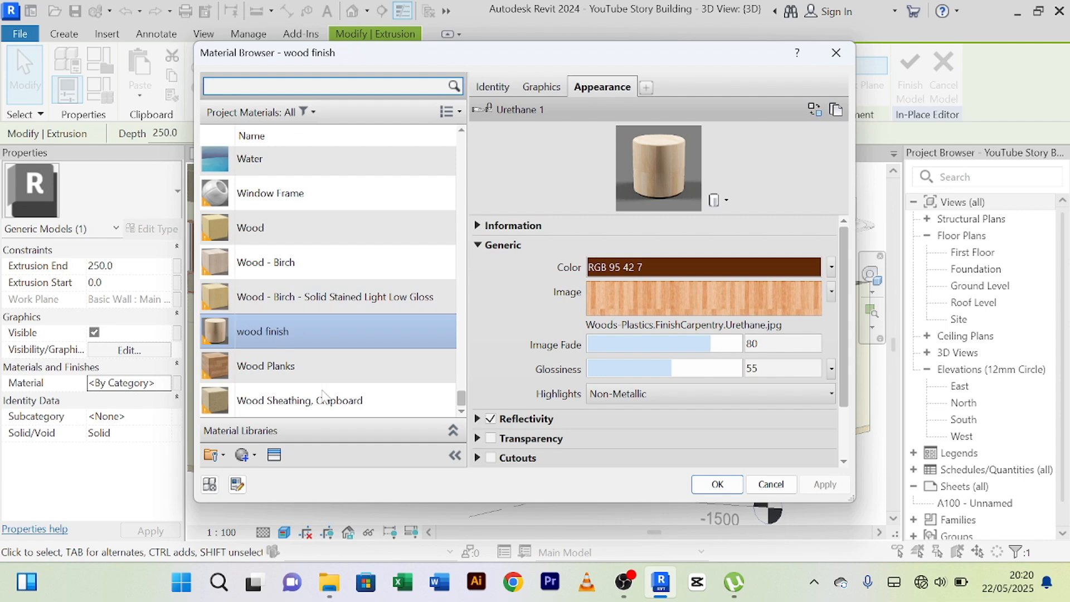
# Create a new material and rename it "Brown color".
pyautogui.click(254, 458)
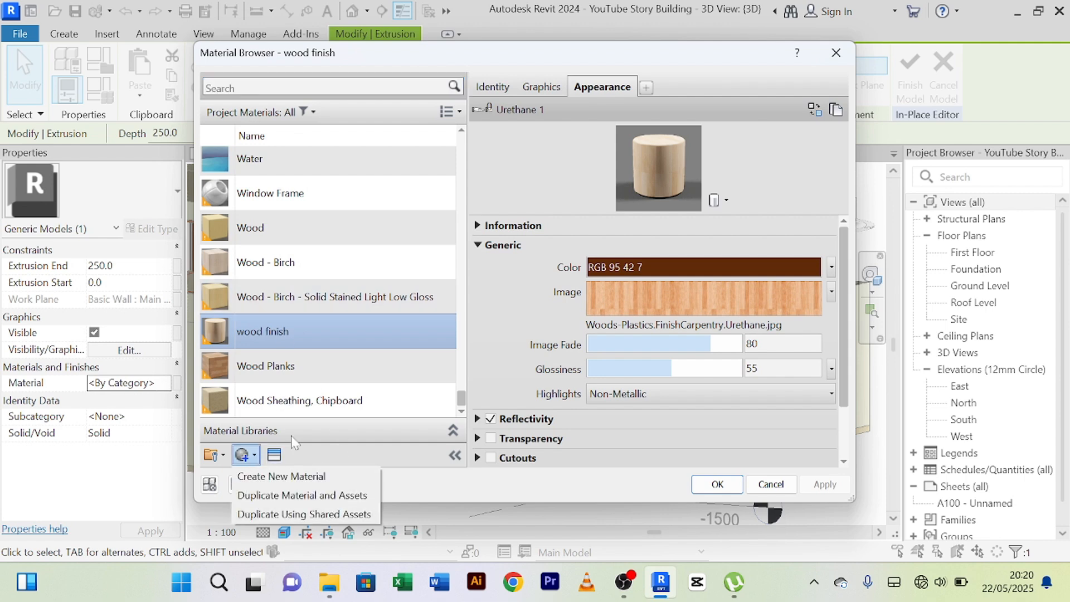
pyautogui.click(287, 477)
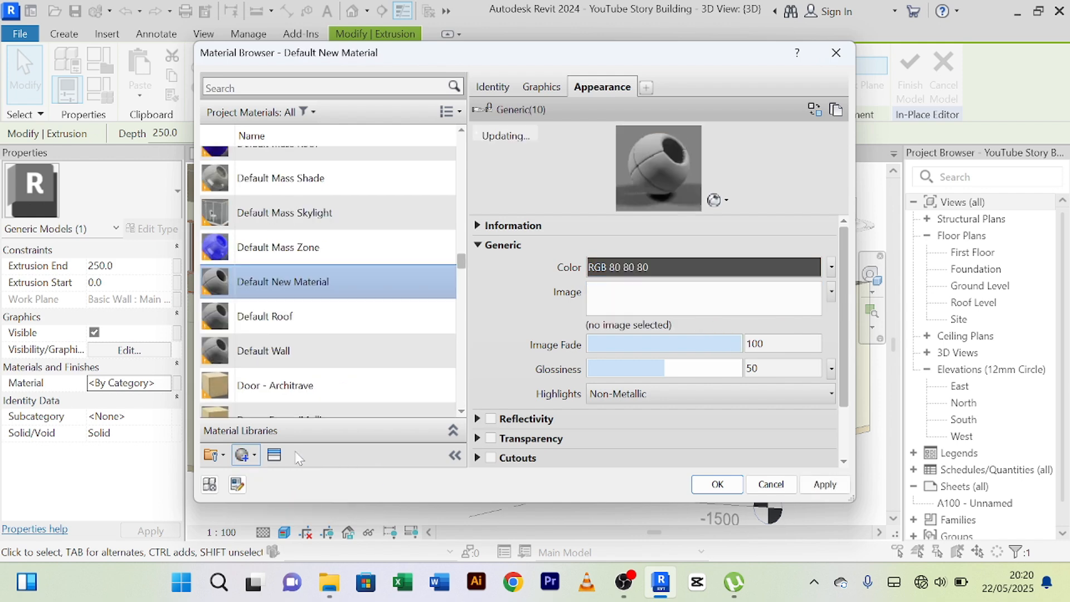
pyautogui.rightClick(315, 265)
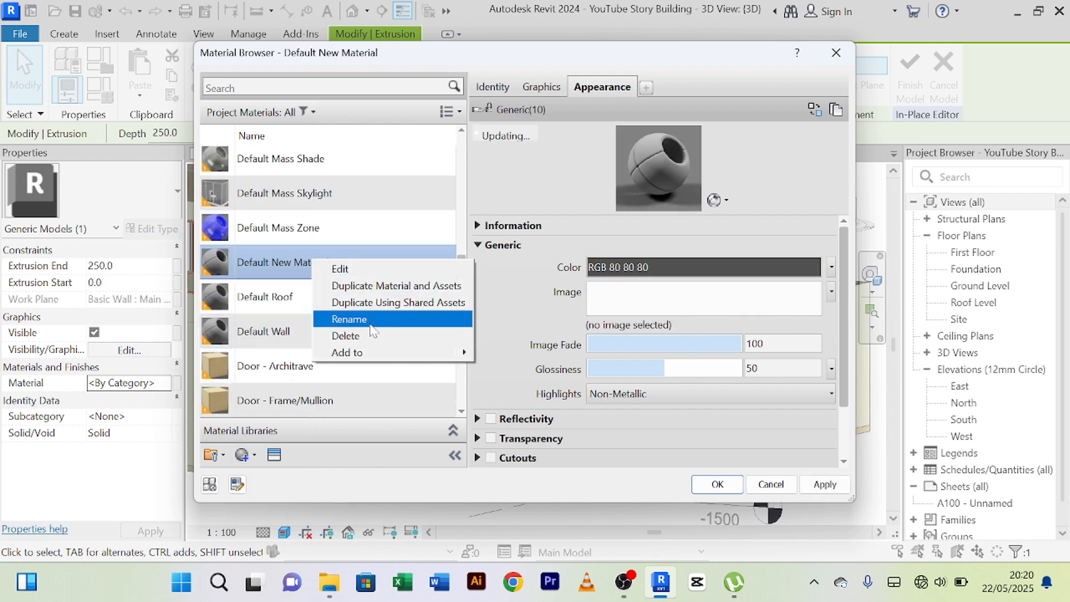
pyautogui.click(370, 320)
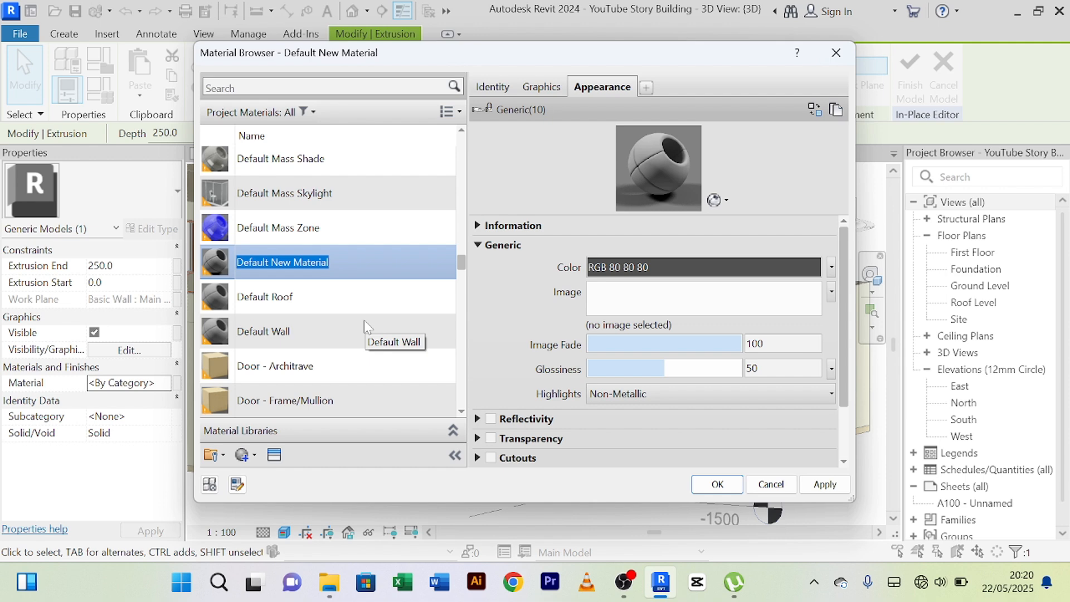
pyautogui.write('Brow')
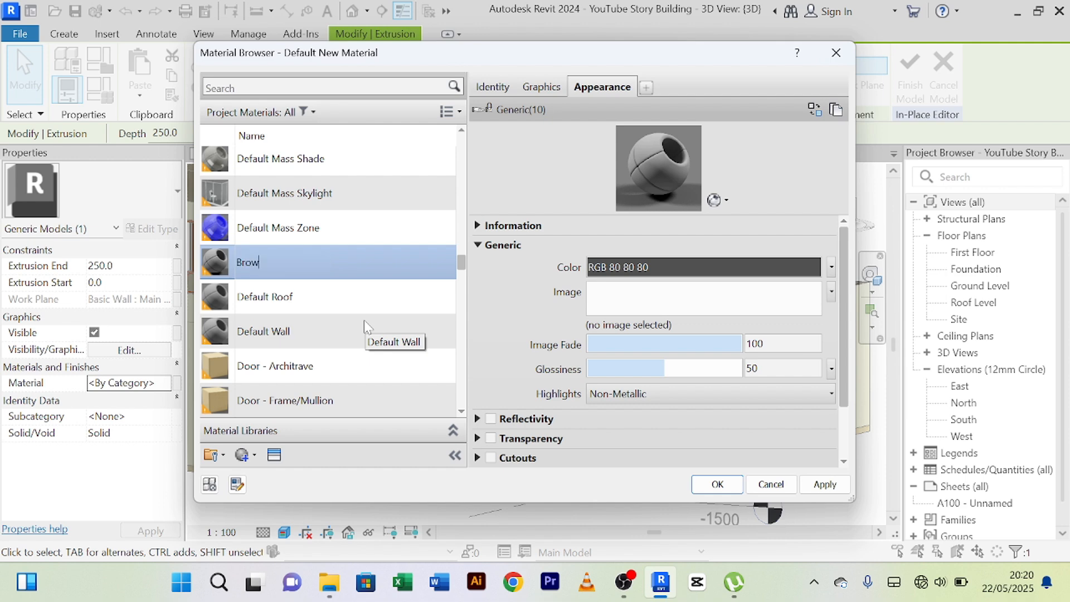
pyautogui.write('n color')
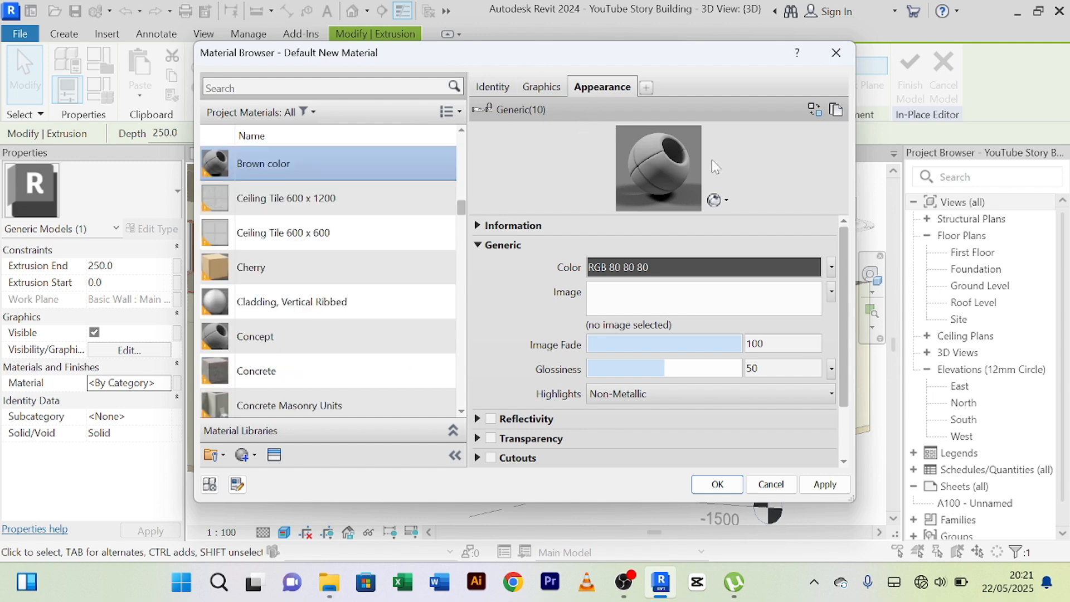
# Open the replacement assets for the Brown color material's appearance and search them for "paint".
pyautogui.click(814, 110)
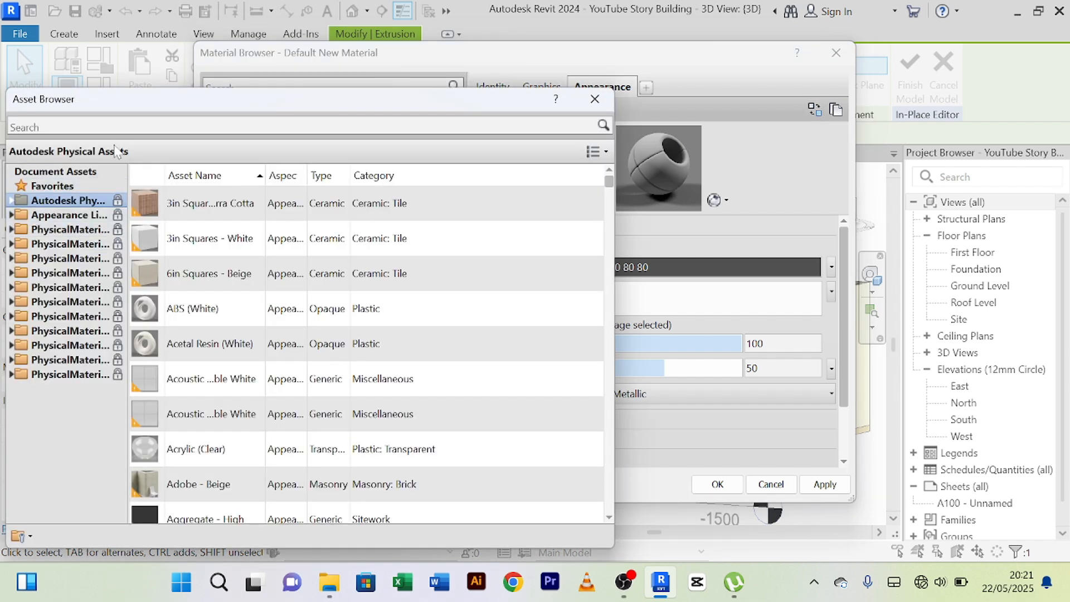
pyautogui.click(110, 127)
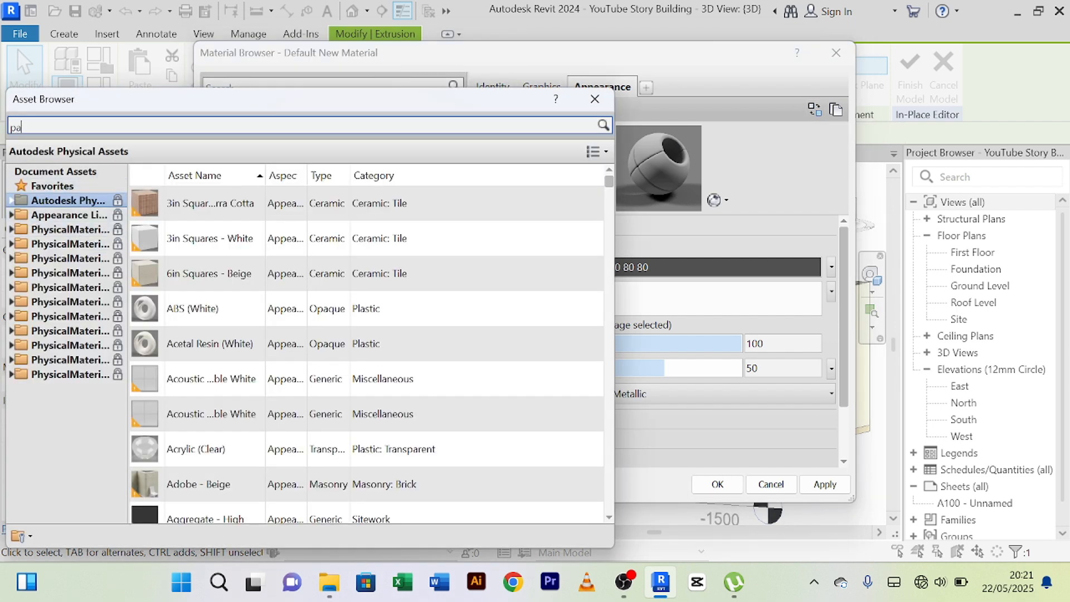
pyautogui.write('paint')
pyautogui.press('Return')
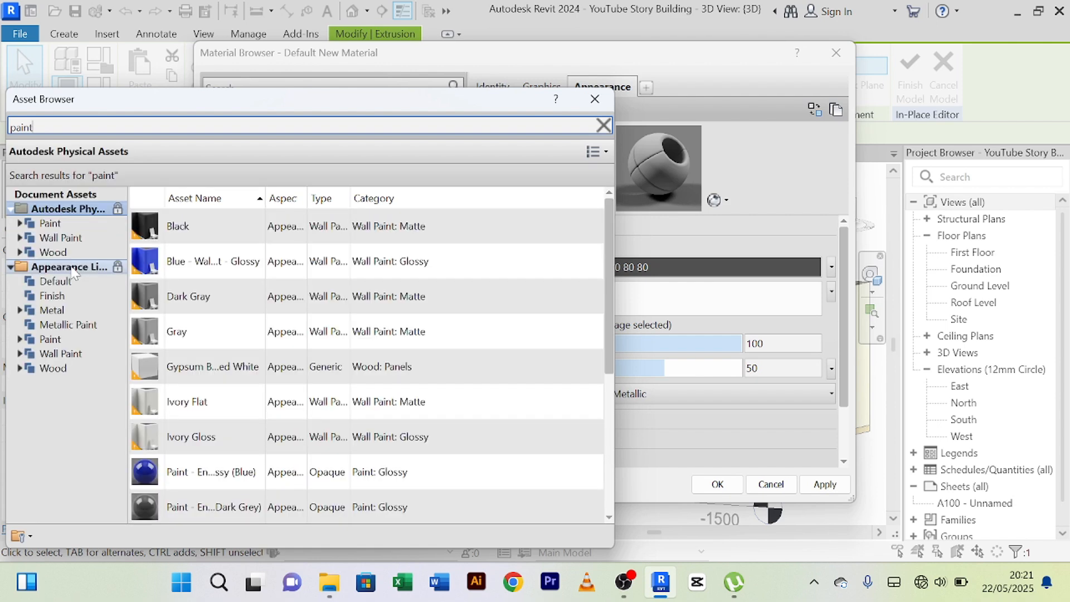
# Try the white-painted aluminum and steel door assets from the Appearance Library's Metal: Fabricated category on the Brown color material.
pyautogui.click(20, 311)
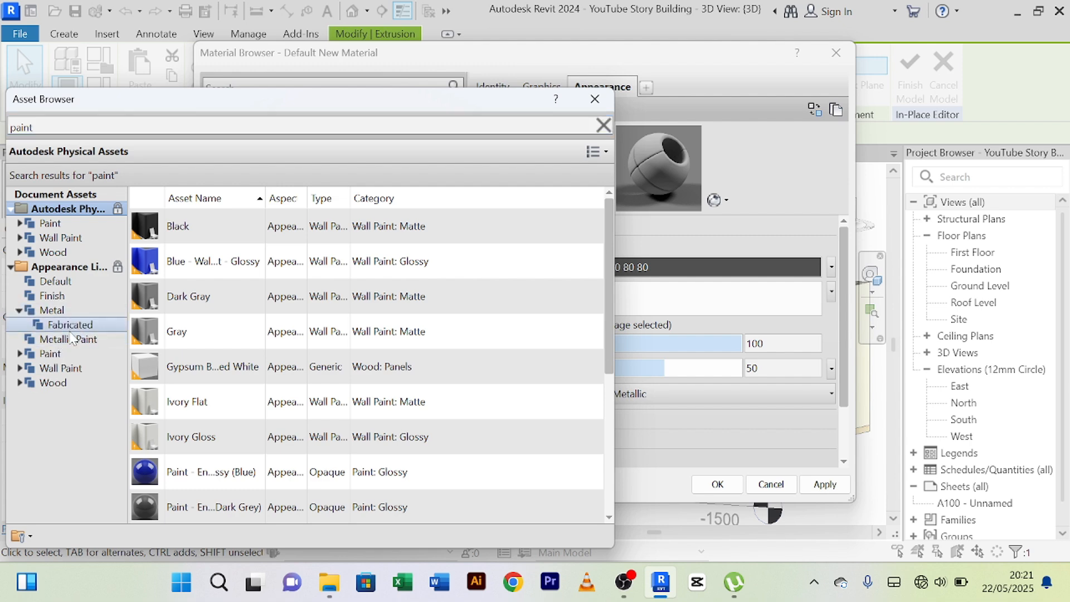
pyautogui.click(67, 325)
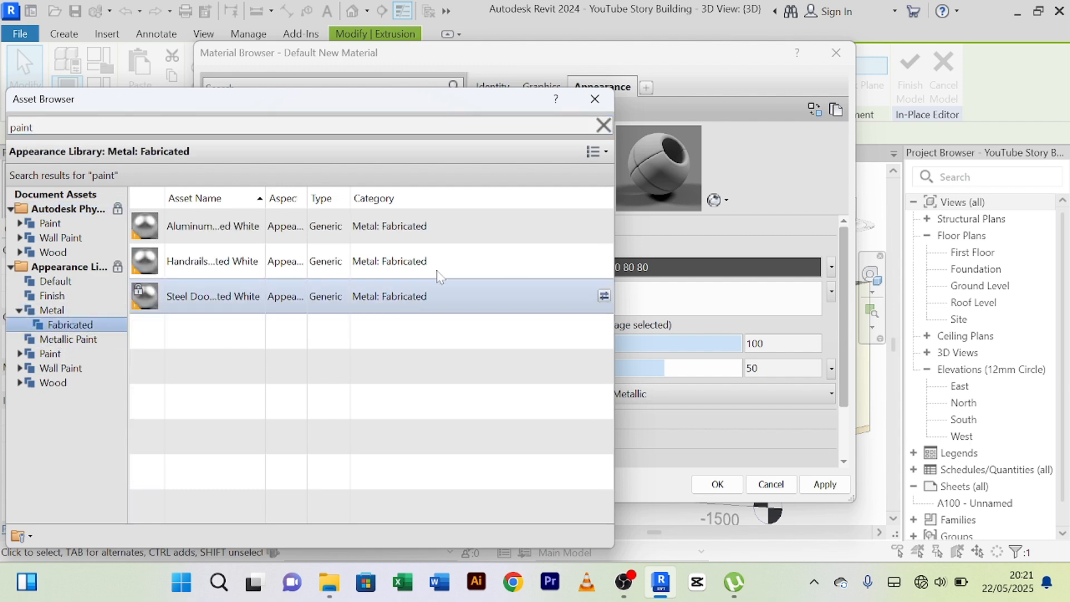
pyautogui.click(603, 226)
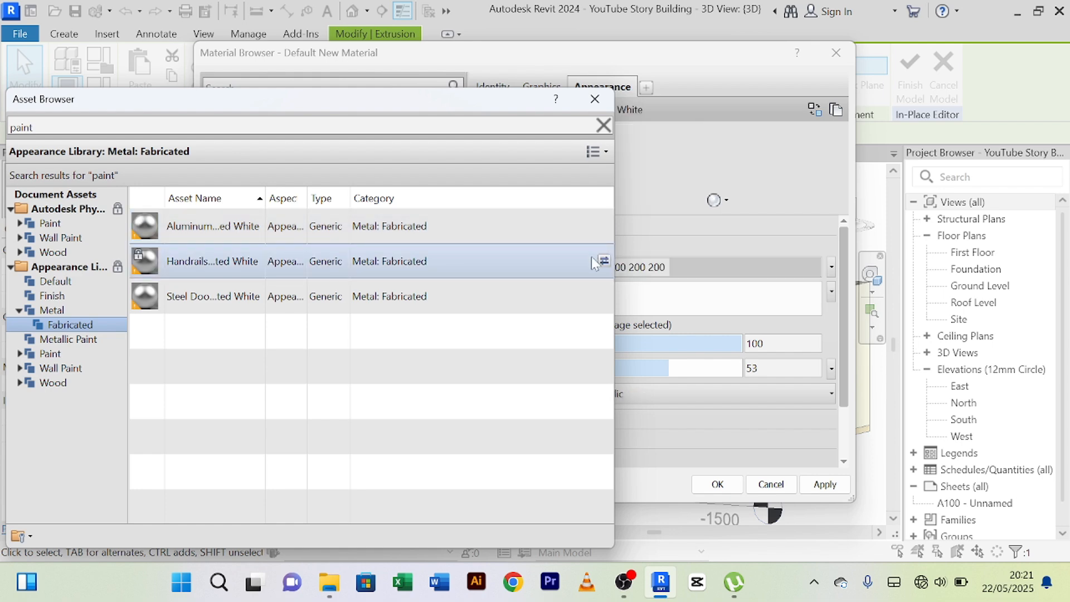
pyautogui.click(603, 296)
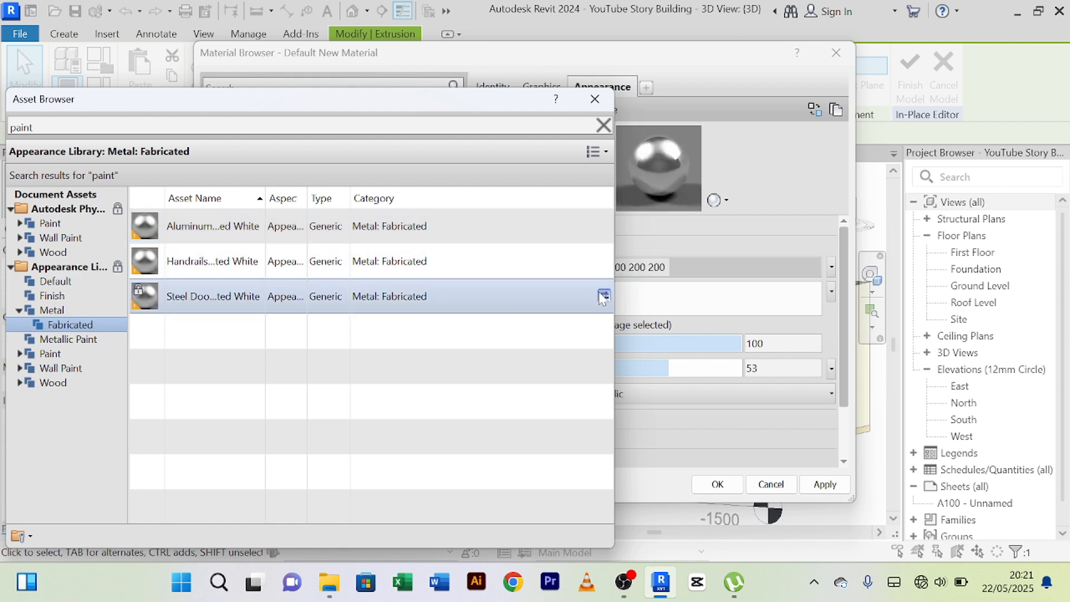
pyautogui.moveTo(478, 111); pyautogui.dragTo(471, 77)
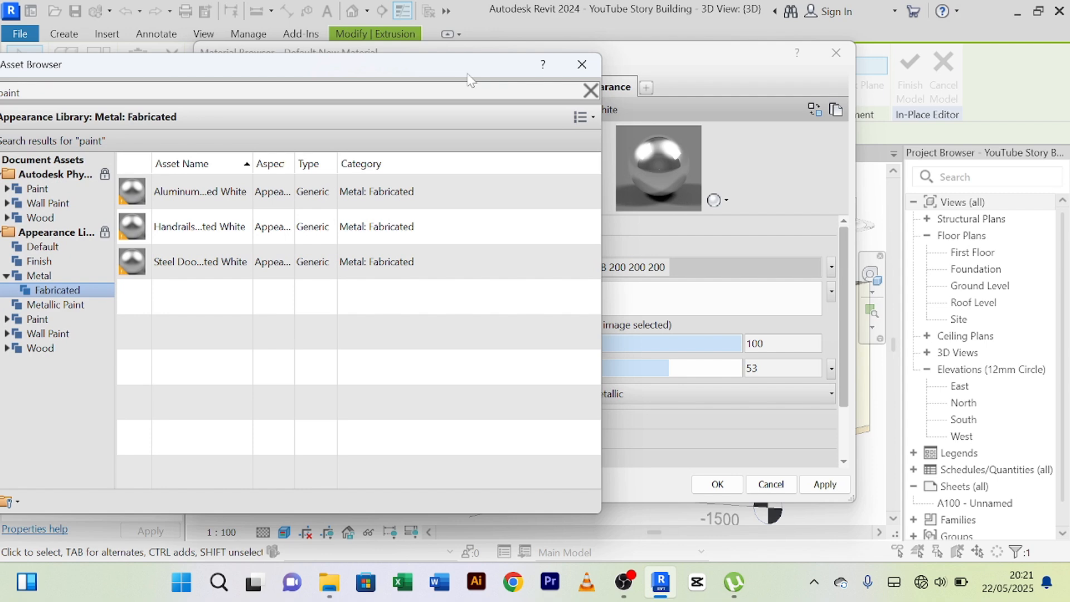
pyautogui.moveTo(468, 75); pyautogui.dragTo(529, 57)
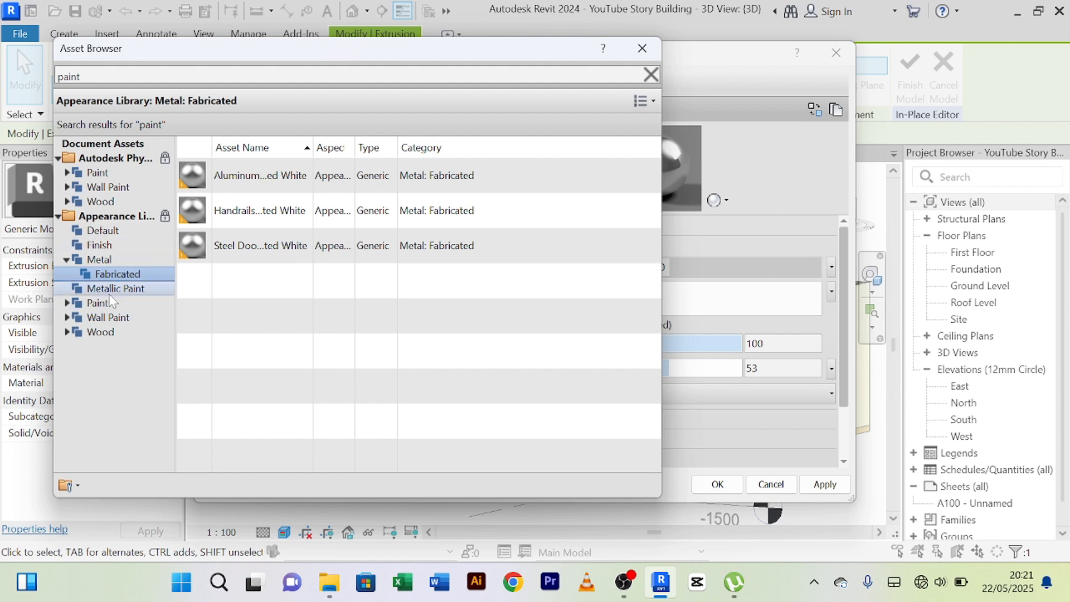
# Replace the Brown color material's appearance with the Black asset from the Appearance Library's Paint category.
pyautogui.click(72, 305)
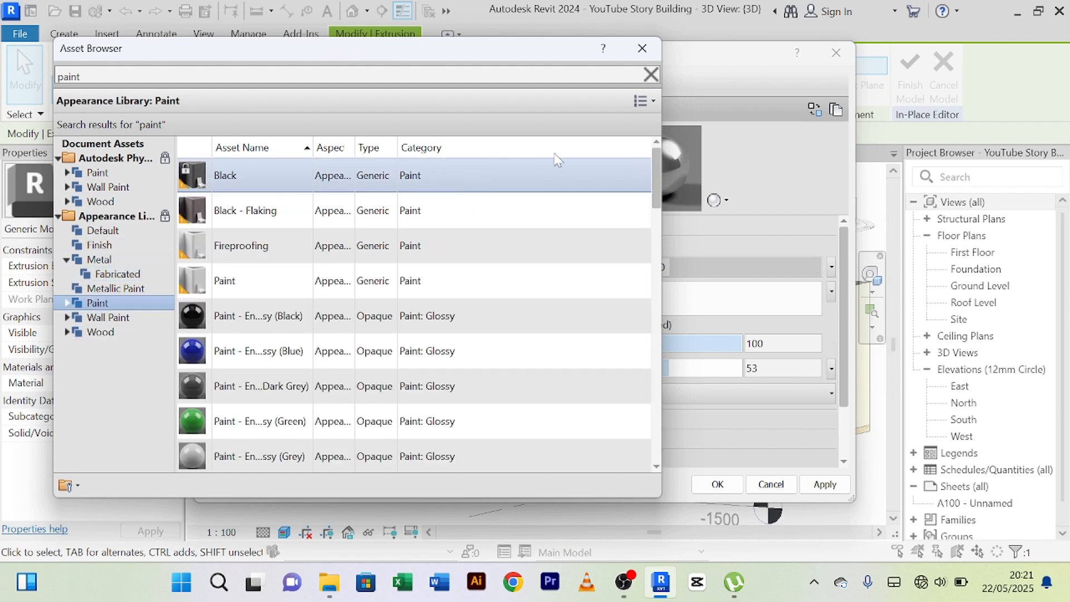
pyautogui.moveTo(539, 55); pyautogui.dragTo(509, 46)
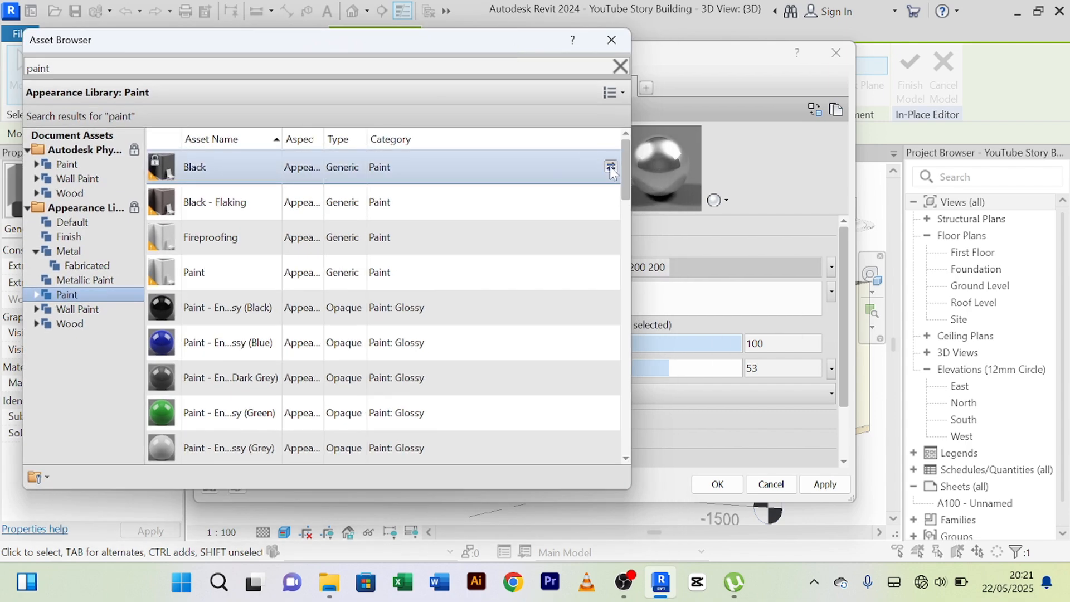
pyautogui.click(611, 166)
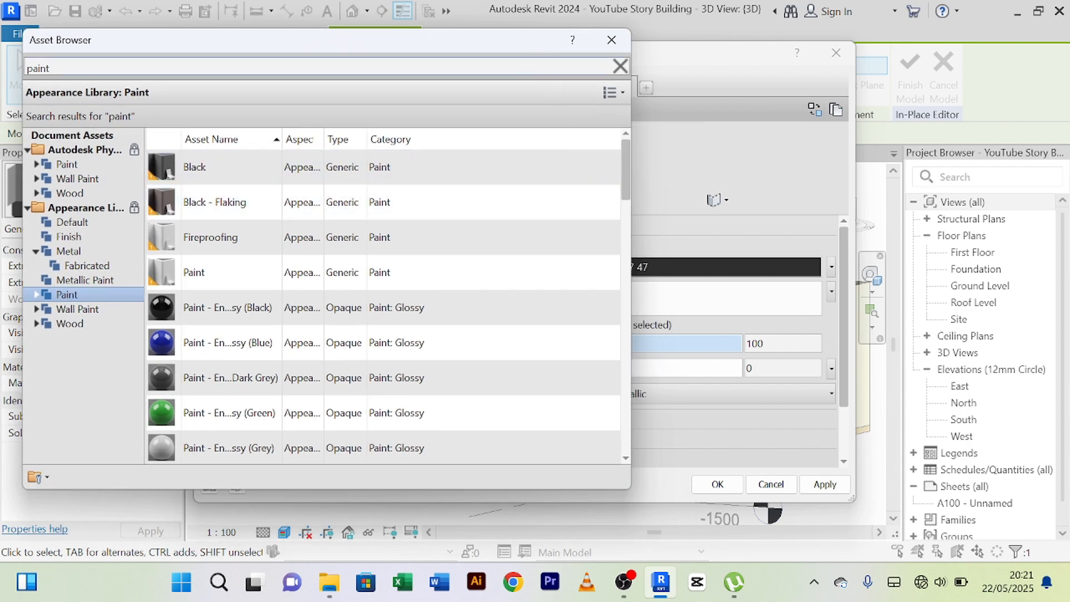
pyautogui.moveTo(520, 44); pyautogui.dragTo(490, 46)
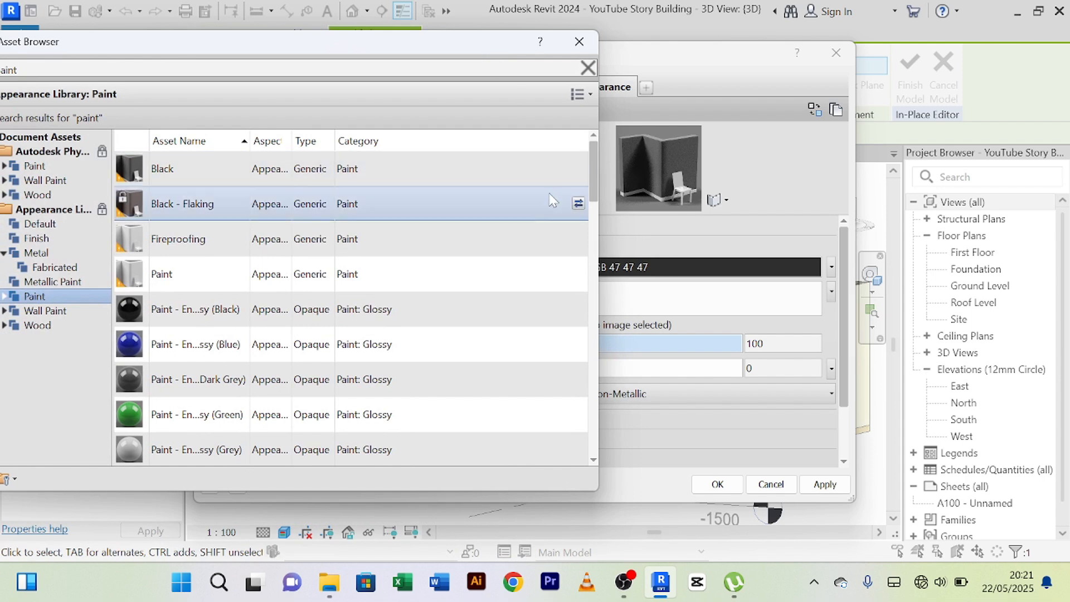
pyautogui.click(578, 239)
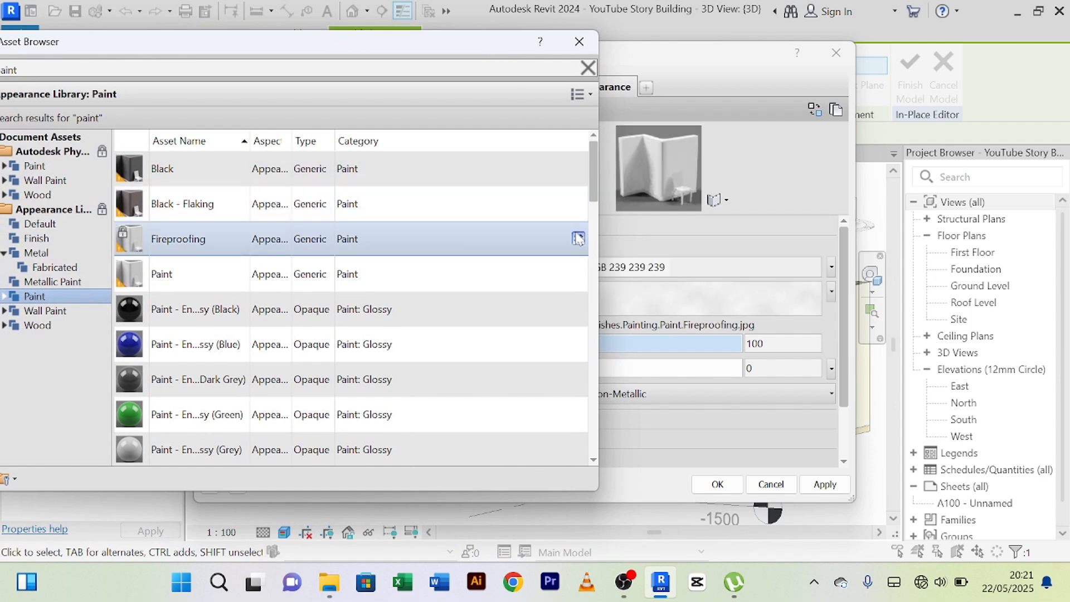
pyautogui.click(578, 169)
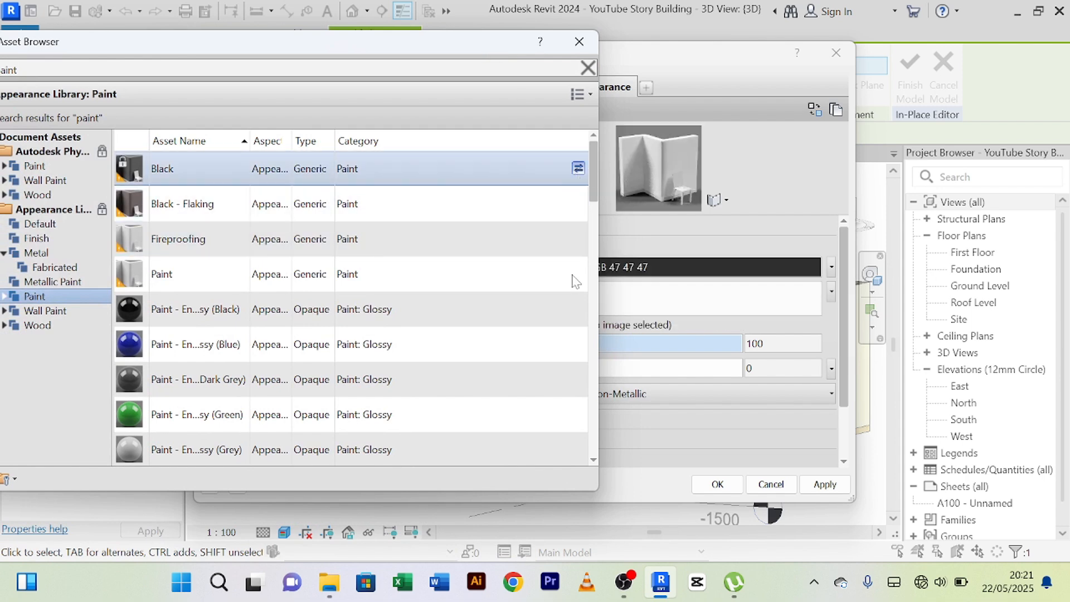
pyautogui.click(579, 47)
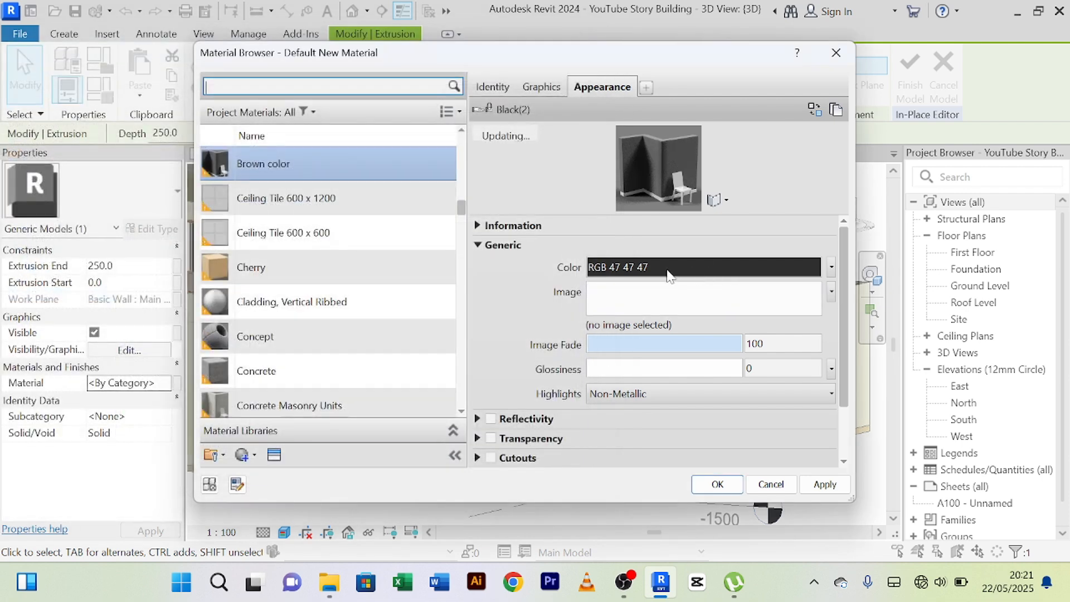
# Set the Brown color material's appearance color to a dark reddish brown, RGB 118-037-037.
pyautogui.click(704, 269)
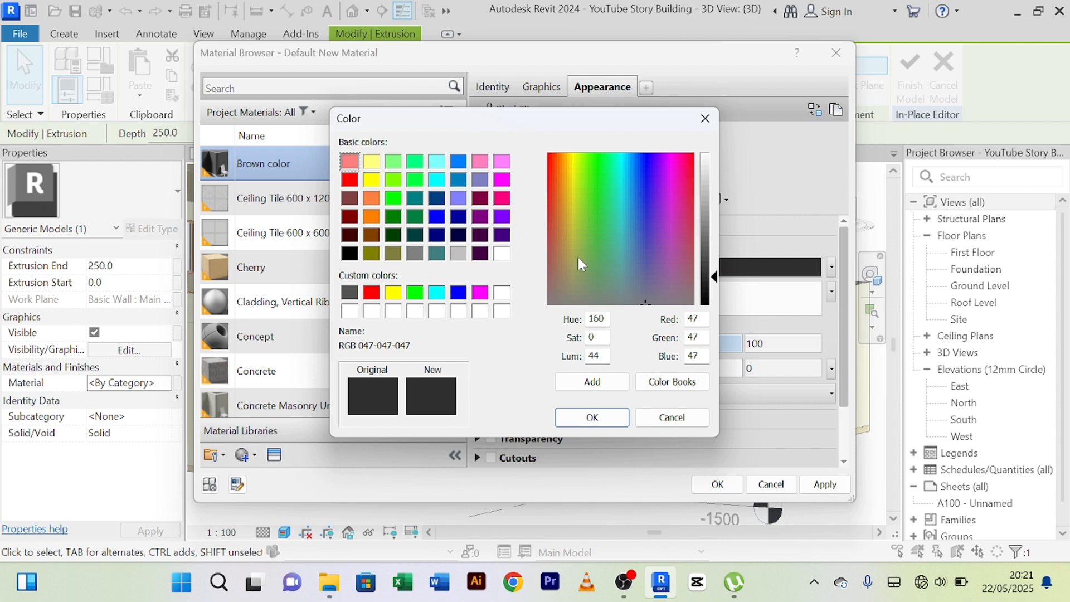
pyautogui.moveTo(578, 258); pyautogui.dragTo(548, 253)
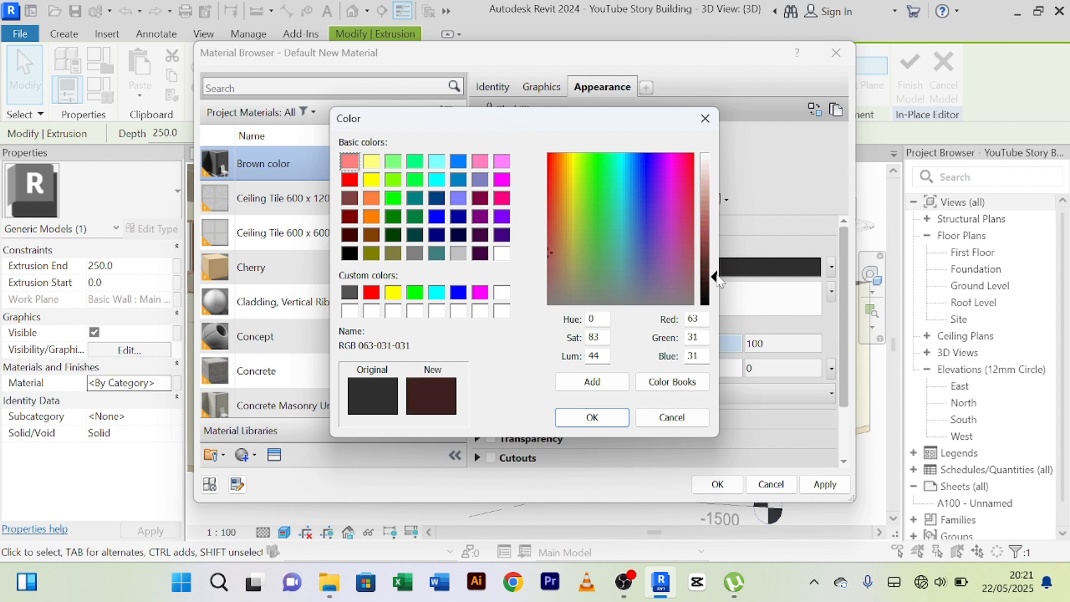
pyautogui.moveTo(718, 279); pyautogui.dragTo(627, 226)
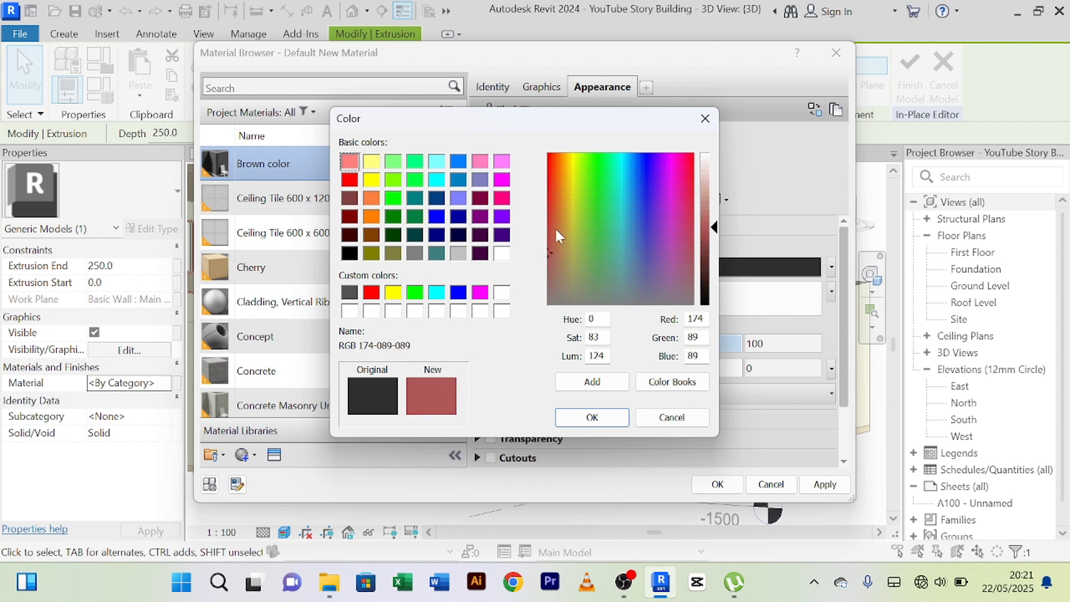
pyautogui.moveTo(554, 226)
pyautogui.mouseDown()
pyautogui.moveTo(553, 203)
pyautogui.moveTo(547, 220)
pyautogui.mouseUp()
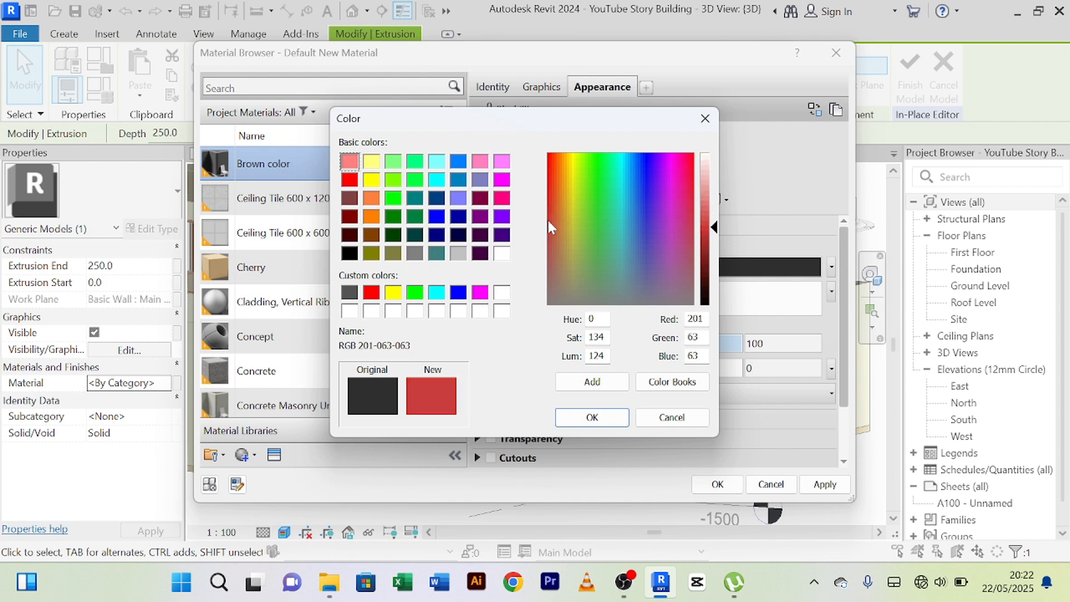
pyautogui.moveTo(715, 228); pyautogui.dragTo(714, 251)
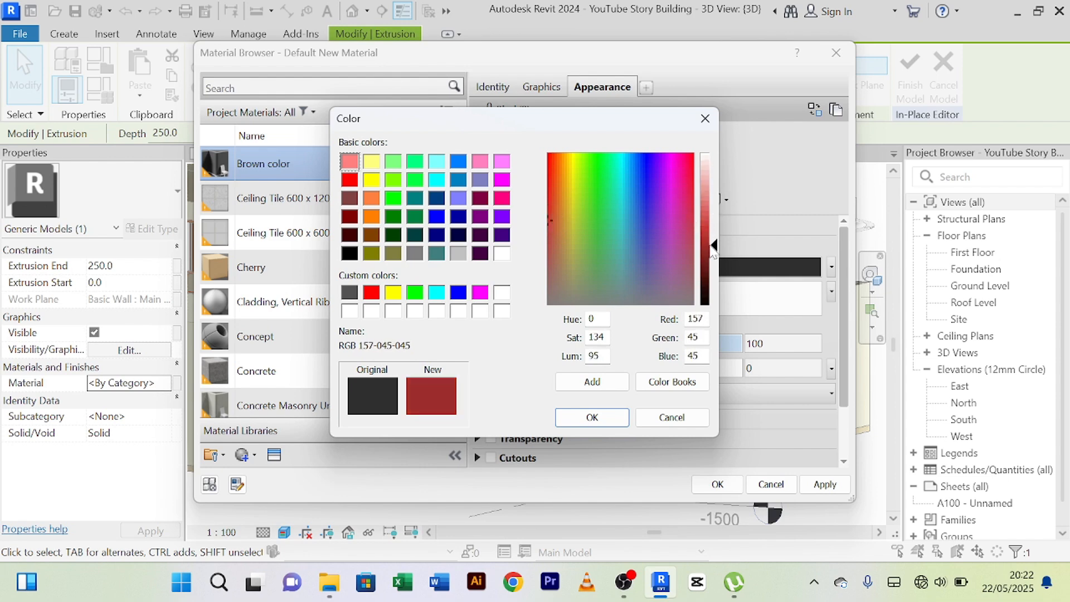
pyautogui.click(549, 225)
pyautogui.moveTo(714, 247); pyautogui.dragTo(714, 263)
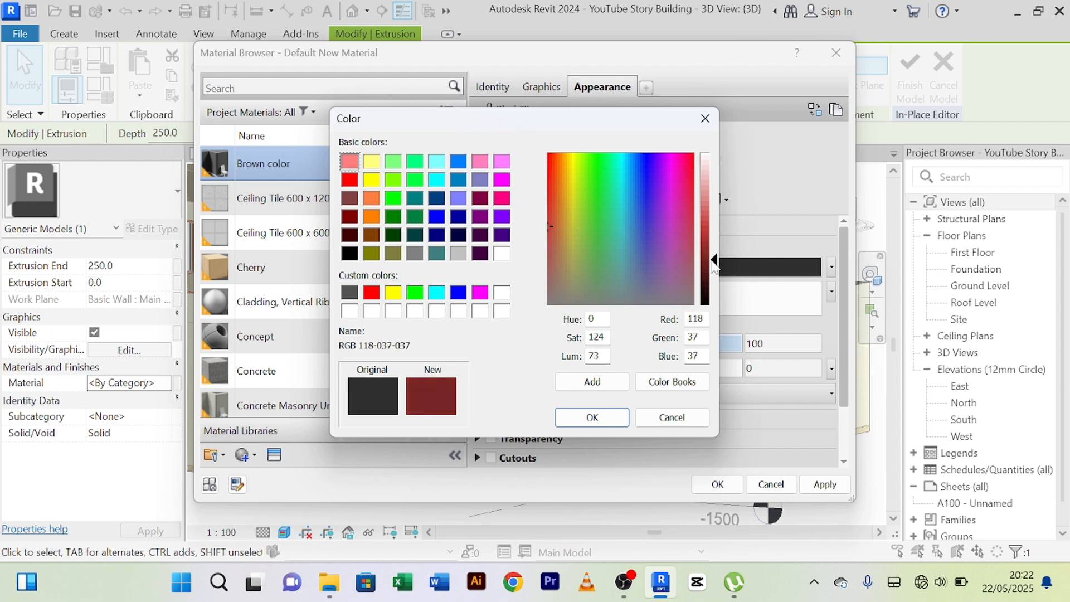
pyautogui.click(590, 418)
# Apply the Brown color material to the upper panel's extrusion and finish the in-place model.
pyautogui.click(817, 488)
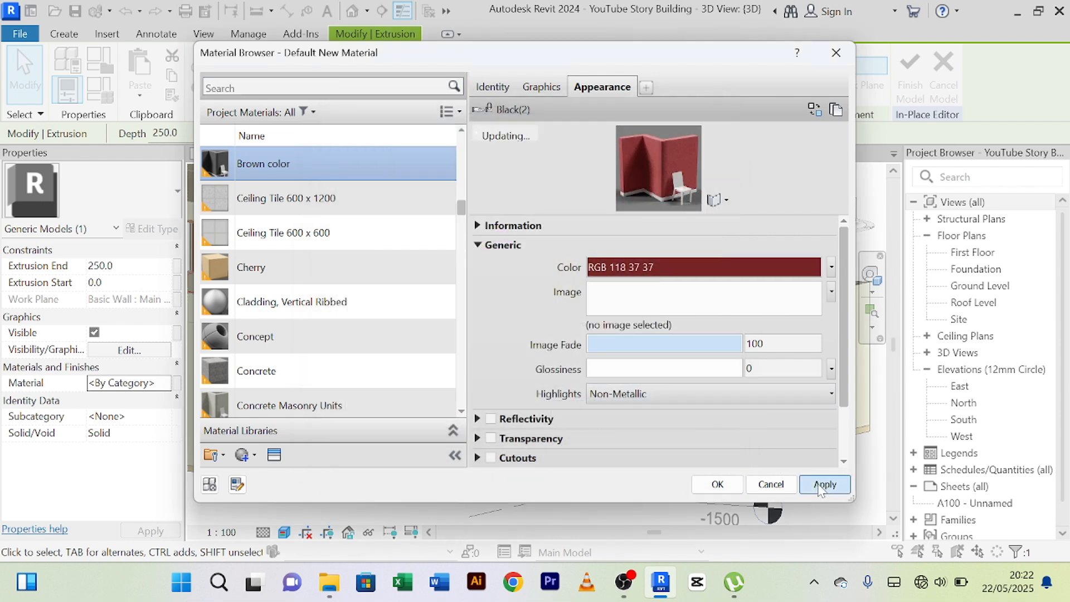
pyautogui.click(718, 484)
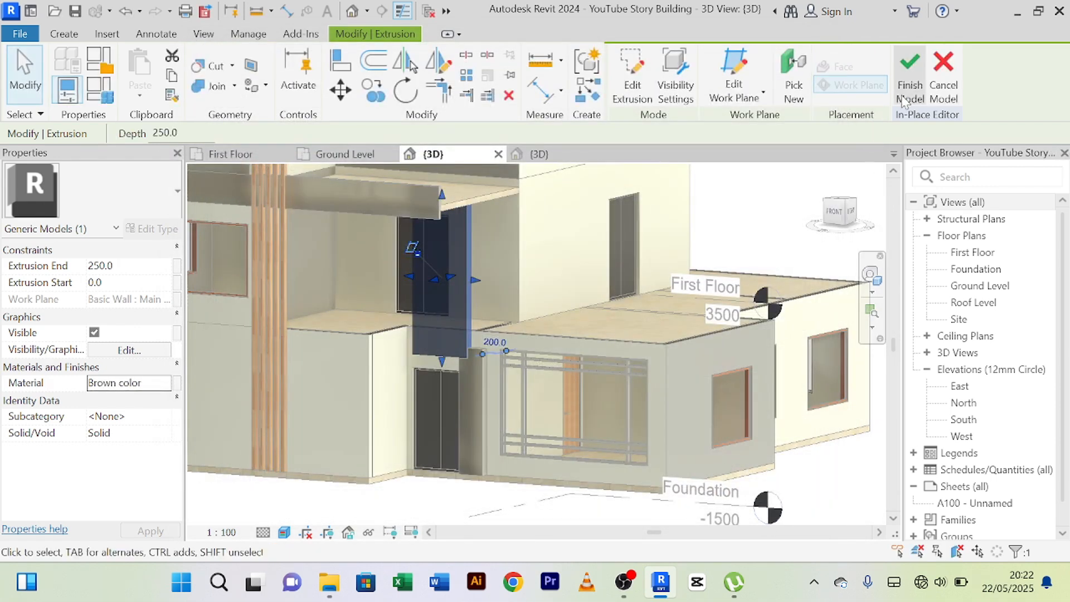
pyautogui.click(909, 87)
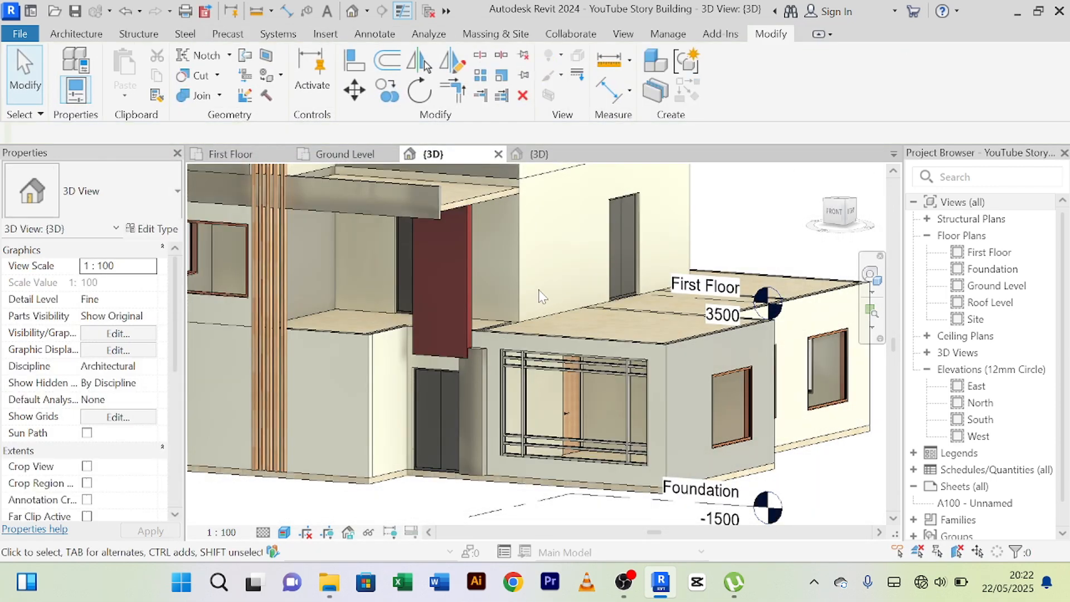
pyautogui.moveTo(541, 295)
pyautogui.keyDown('shift'); pyautogui.mouseDown(button='middle')
pyautogui.moveTo(534, 290)
pyautogui.moveTo(569, 299)
pyautogui.moveTo(552, 295)
pyautogui.mouseUp(button='middle'); pyautogui.keyUp('shift')
pyautogui.scroll(6, 526, 289)
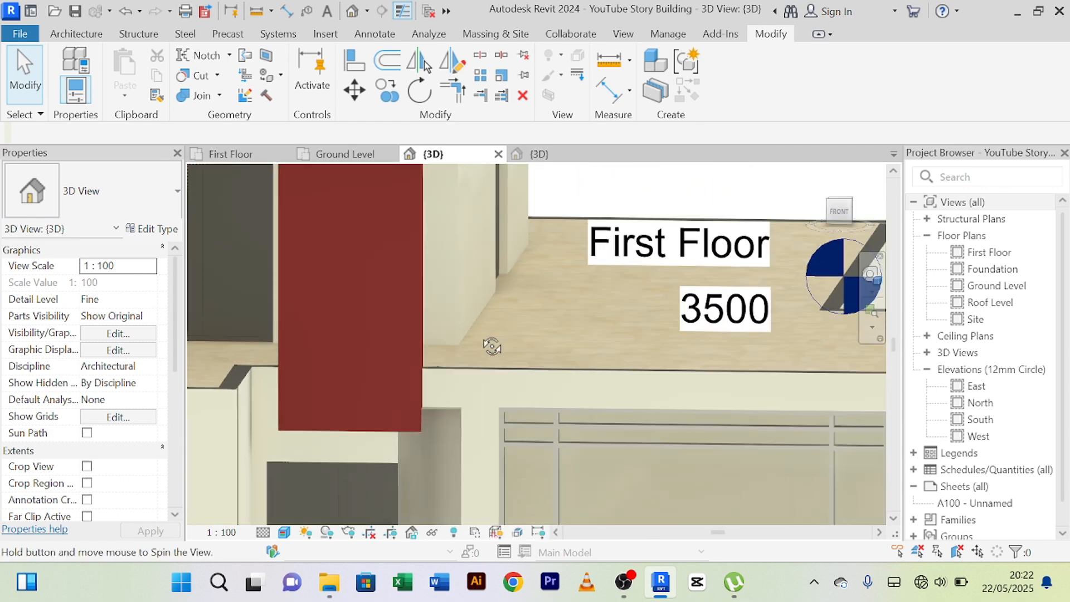
# Examine the lower panel beside the ground-floor door and where it meets the red upper panel from several angles.
pyautogui.keyDown('shift'); pyautogui.moveTo(492, 346); pyautogui.dragTo(596, 265, button='middle'); pyautogui.keyUp('shift')
pyautogui.scroll(-3, 438, 339)
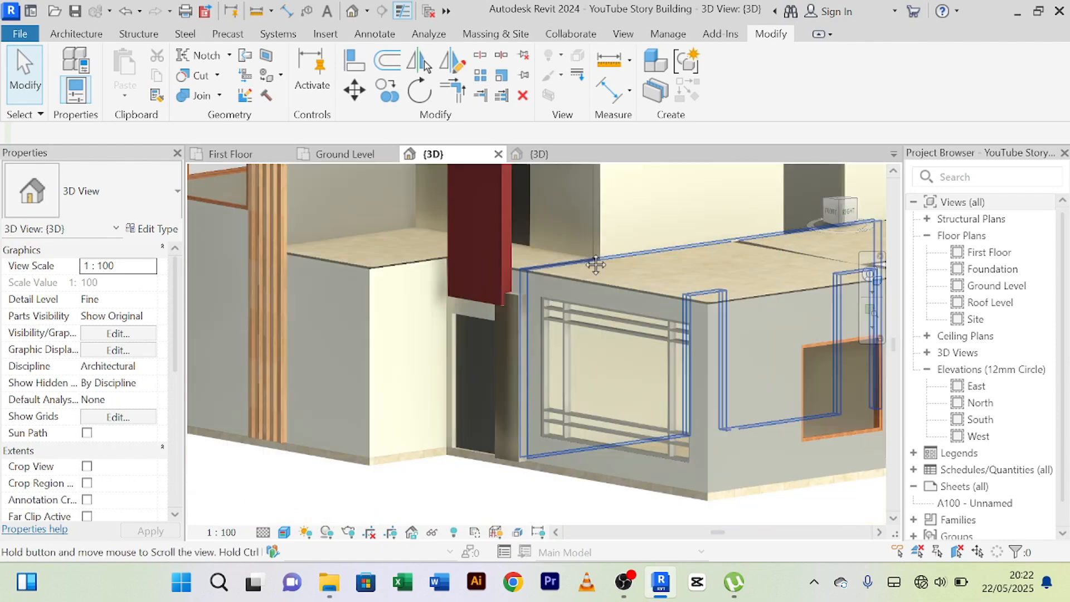
pyautogui.scroll(5, 496, 363)
pyautogui.scroll(-2, 550, 316)
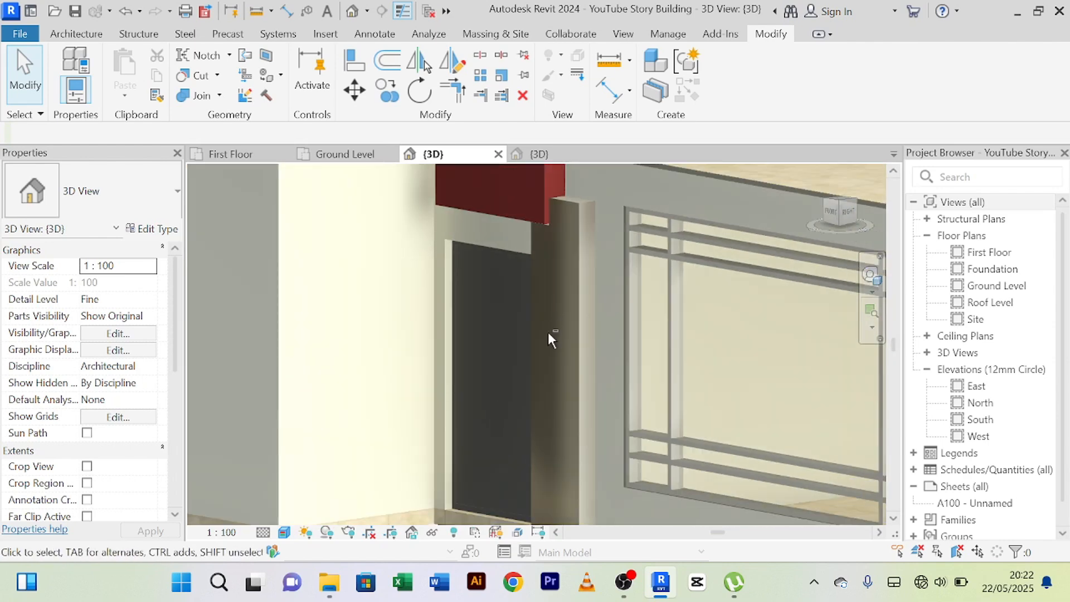
pyautogui.keyDown('shift'); pyautogui.moveTo(549, 339); pyautogui.dragTo(668, 349, button='middle'); pyautogui.keyUp('shift')
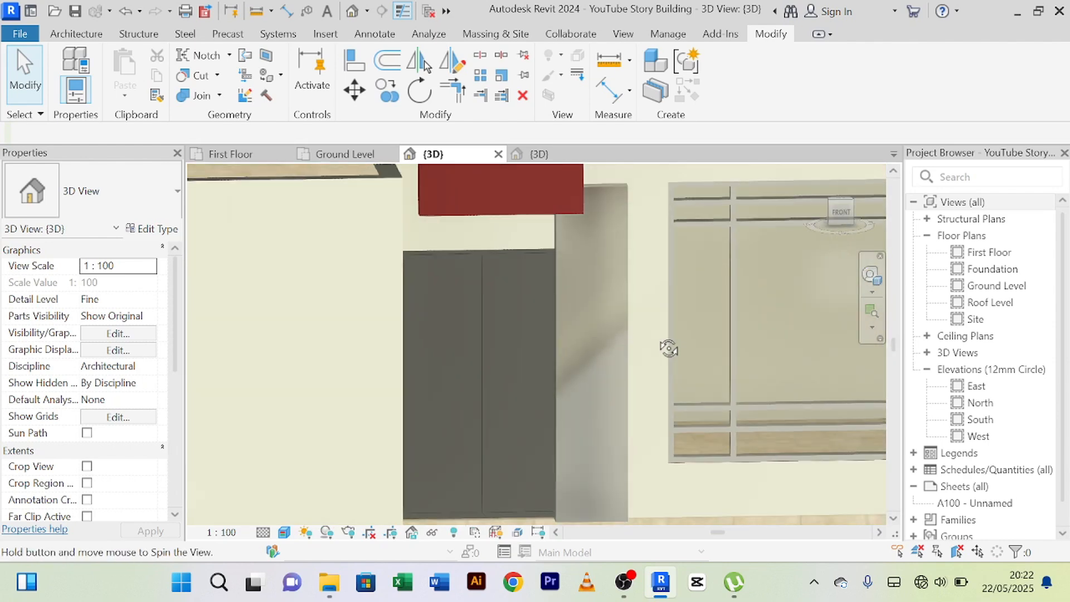
pyautogui.scroll(3, 574, 305)
pyautogui.scroll(-1, 571, 305)
pyautogui.moveTo(585, 313); pyautogui.dragTo(532, 347, button='middle')
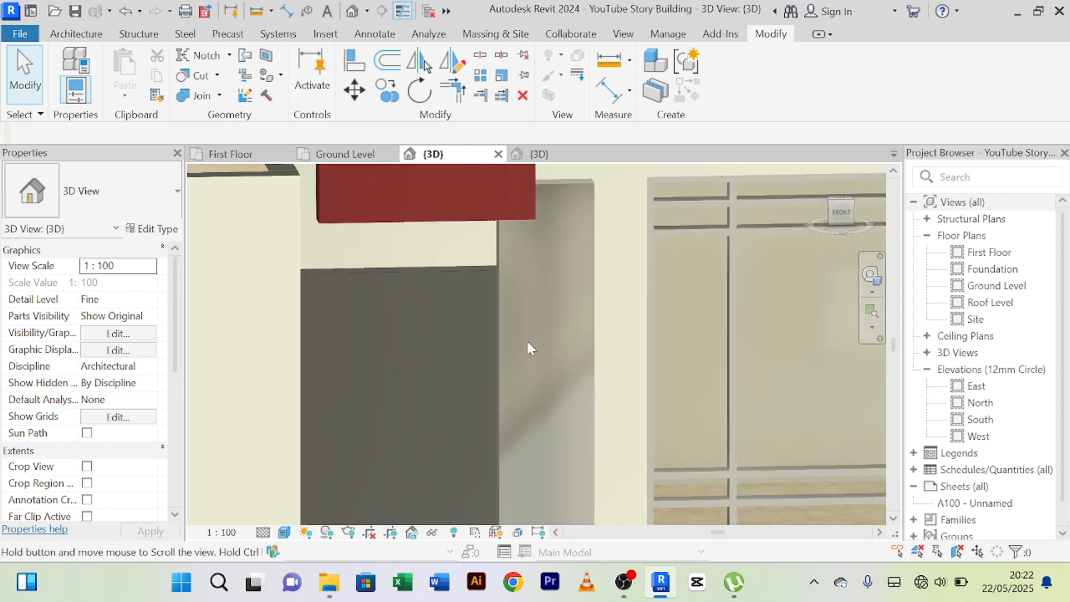
pyautogui.scroll(-1, 538, 326)
pyautogui.scroll(2, 509, 290)
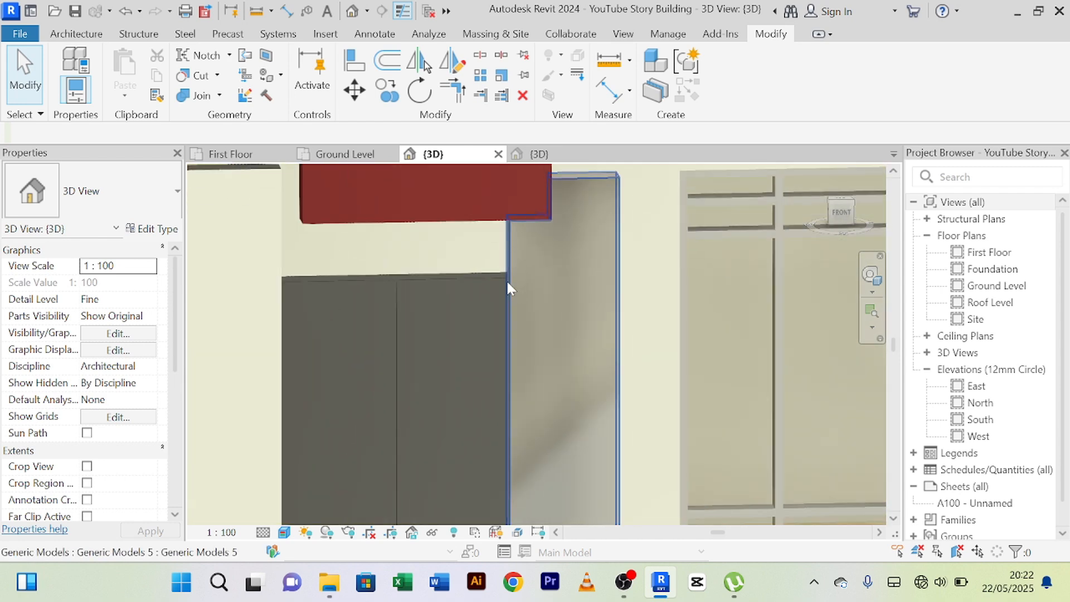
# Open the lower panel beside the ground-floor door for in-place editing and edit its extrusion sketch.
pyautogui.click(508, 288)
pyautogui.scroll(-1, 538, 313)
pyautogui.scroll(1, 521, 301)
pyautogui.scroll(-1, 545, 318)
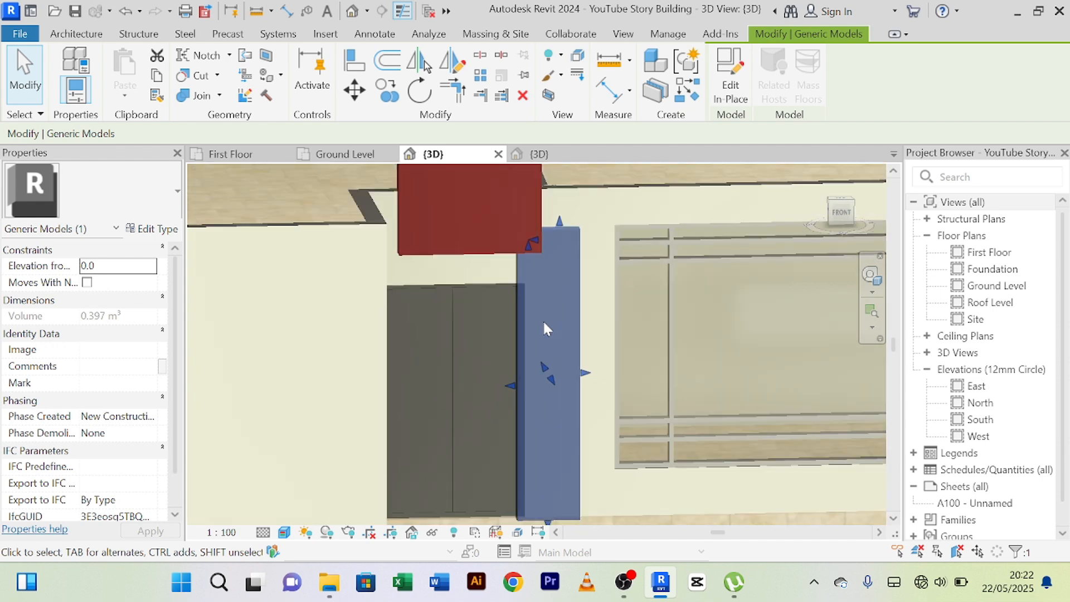
pyautogui.scroll(-1, 544, 321)
pyautogui.scroll(3, 515, 357)
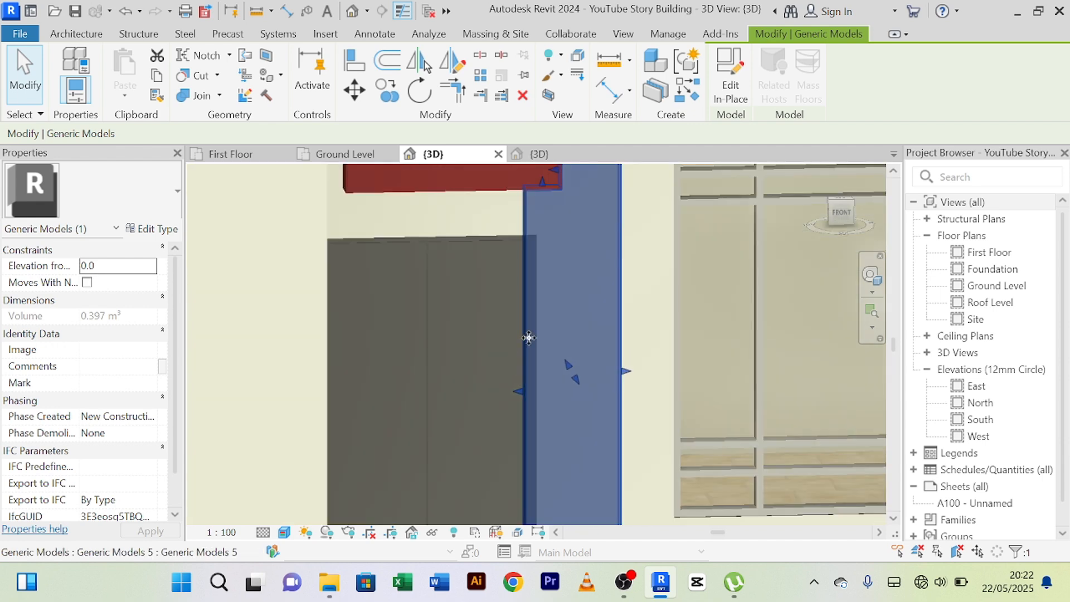
pyautogui.keyDown('shift'); pyautogui.moveTo(572, 322); pyautogui.dragTo(563, 287, button='middle'); pyautogui.keyUp('shift')
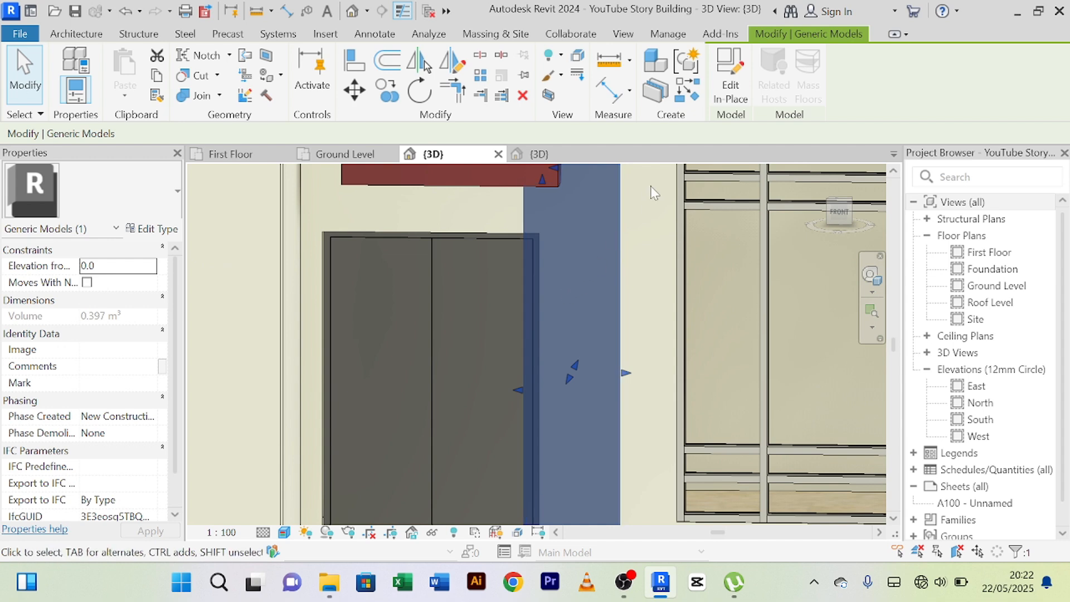
pyautogui.click(741, 96)
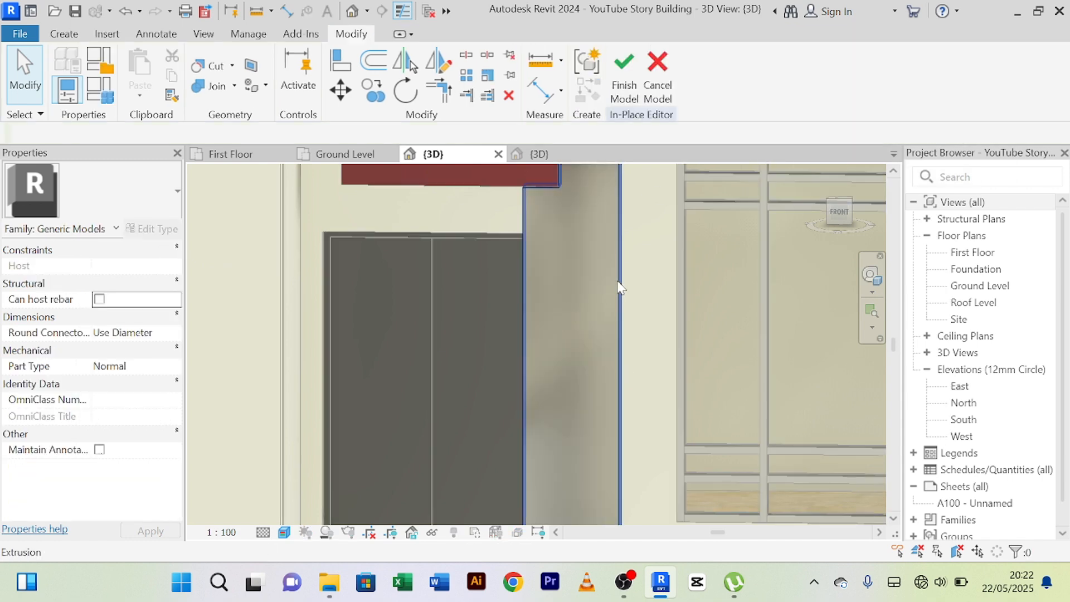
pyautogui.click(620, 287)
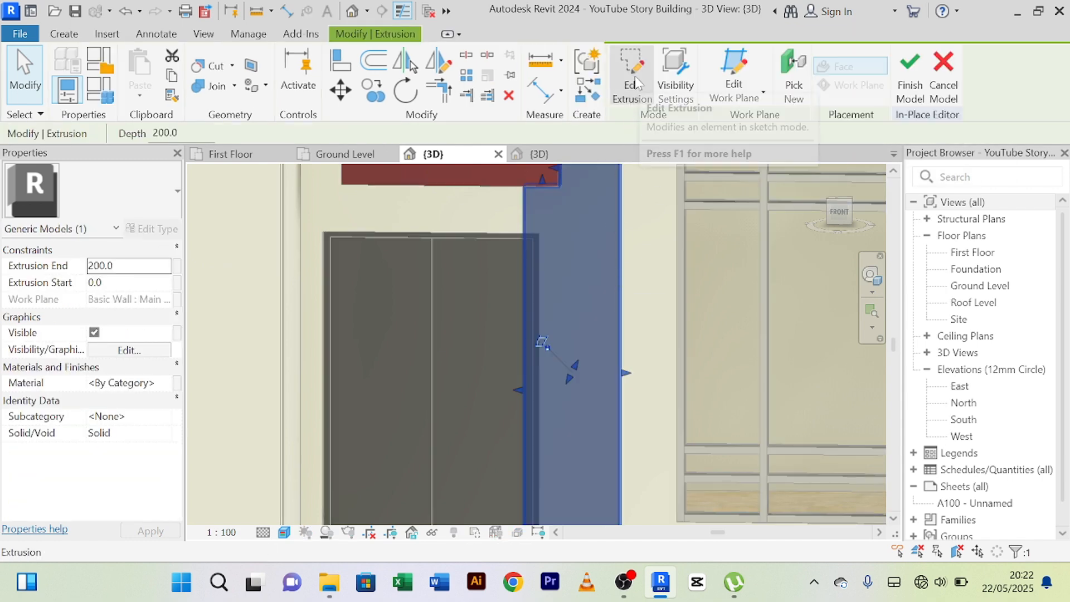
pyautogui.click(637, 83)
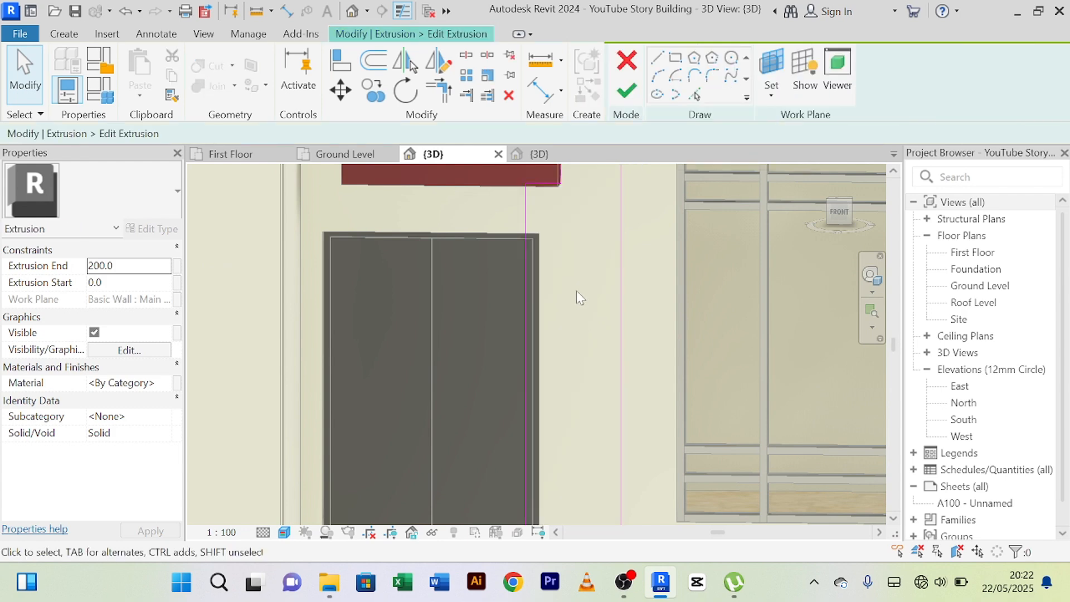
# Sketch a vertical line just clear of the door's edge, from the panel's upper notch edge down to its bottom edge.
pyautogui.scroll(-2, 576, 290)
pyautogui.moveTo(588, 297); pyautogui.dragTo(586, 259, button='middle')
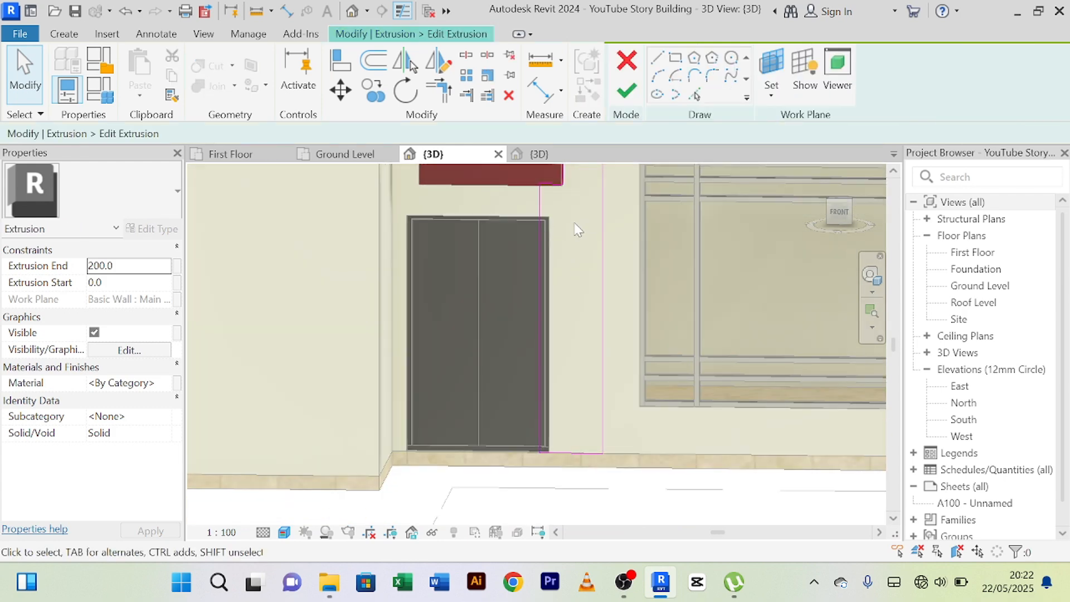
pyautogui.scroll(1, 574, 232)
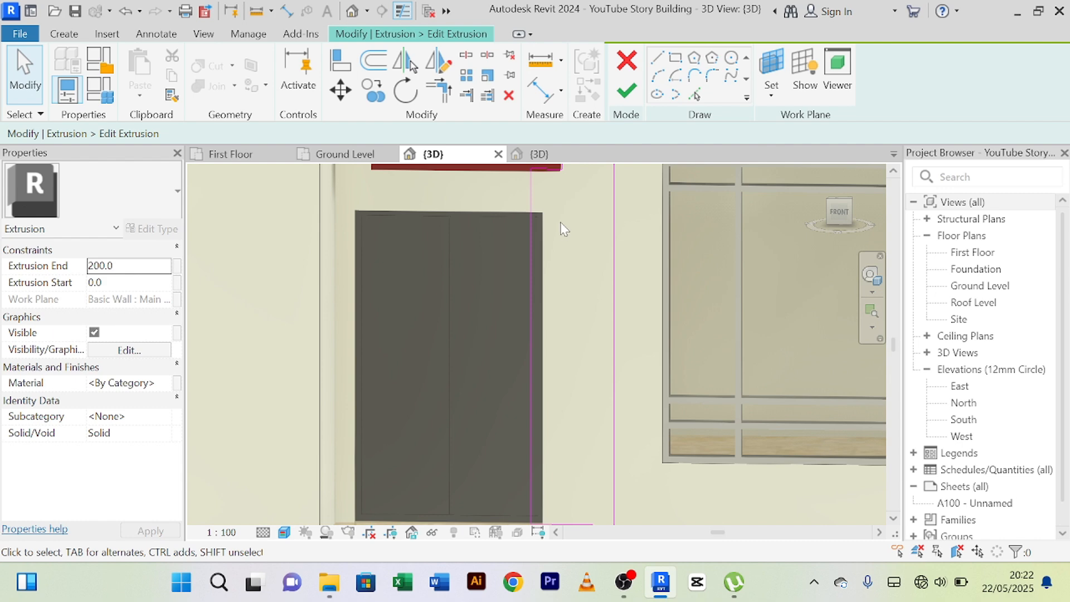
pyautogui.scroll(-1, 560, 222)
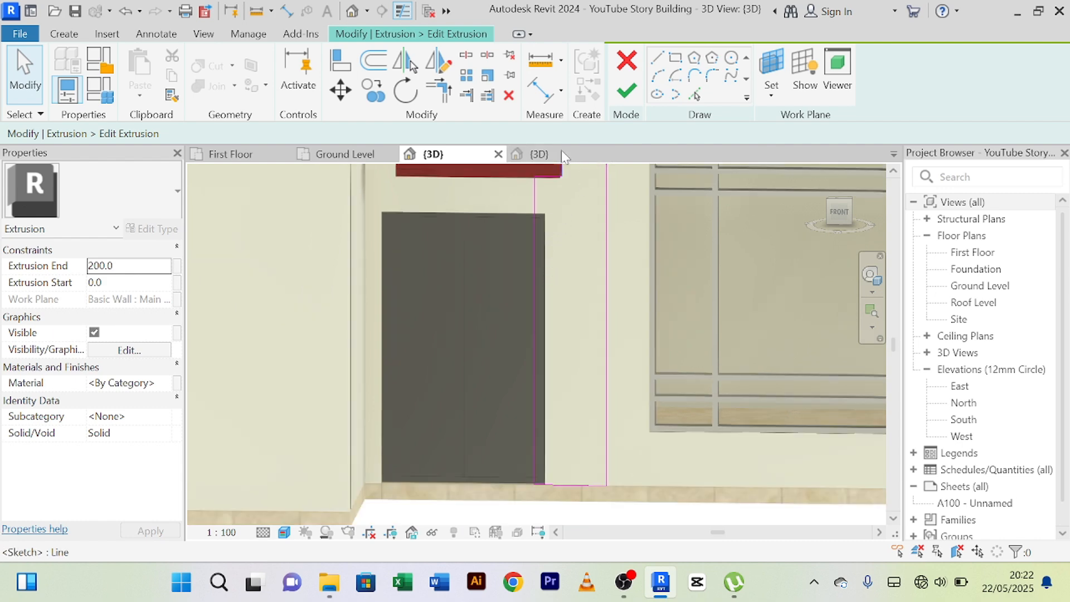
pyautogui.click(657, 59)
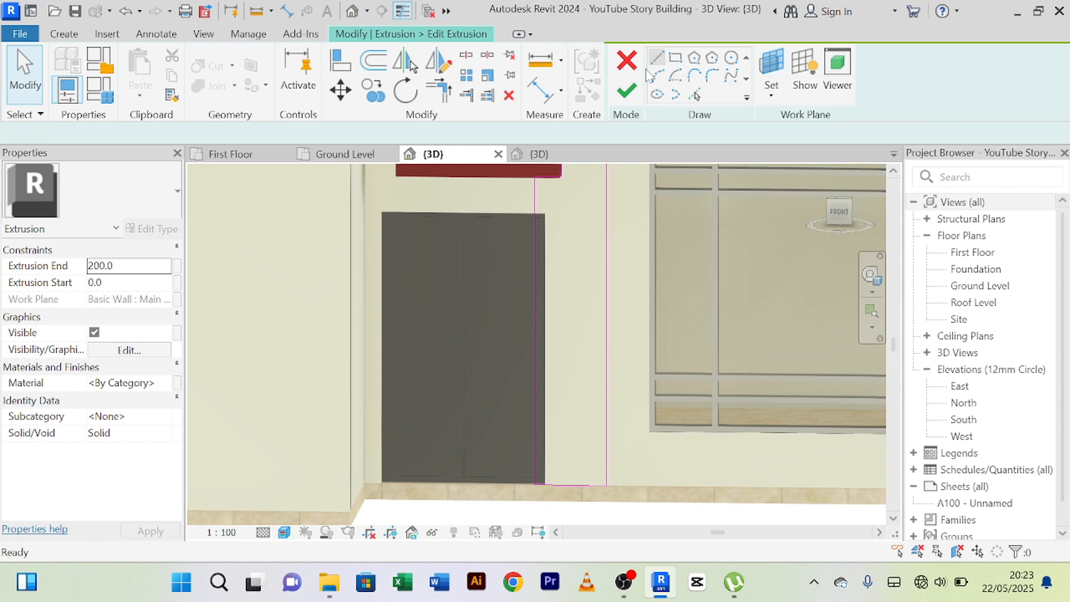
pyautogui.scroll(2, 551, 175)
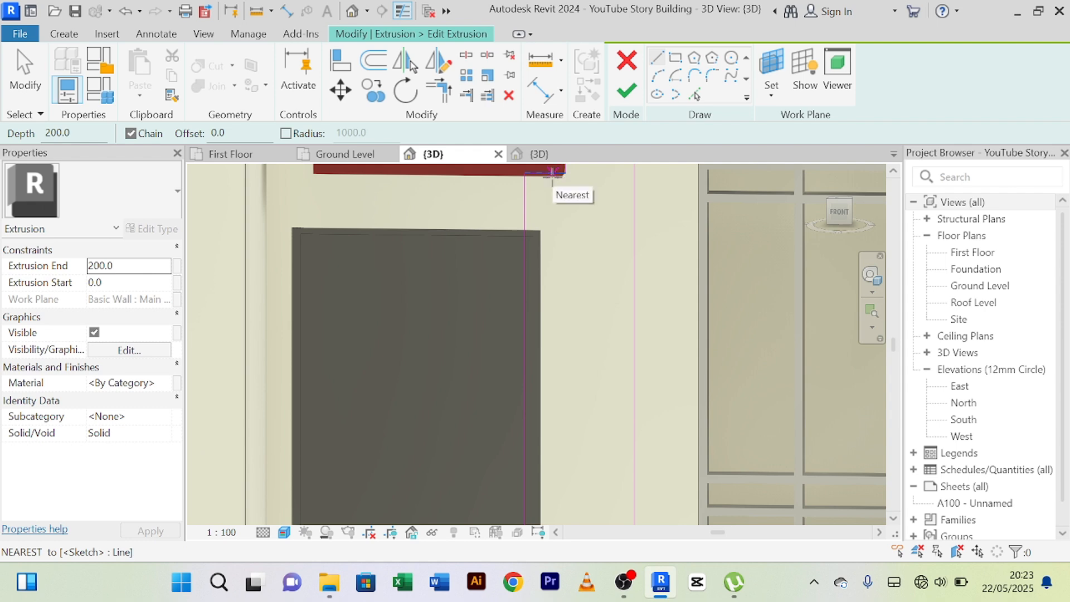
pyautogui.click(552, 172)
pyautogui.moveTo(568, 481); pyautogui.dragTo(556, 265, button='middle')
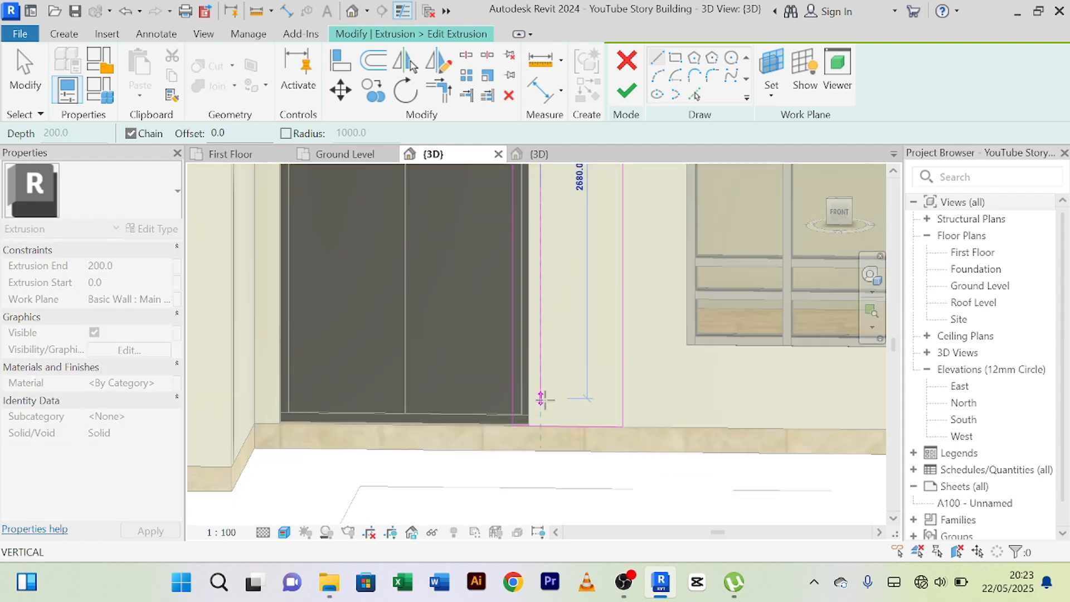
pyautogui.scroll(3, 542, 415)
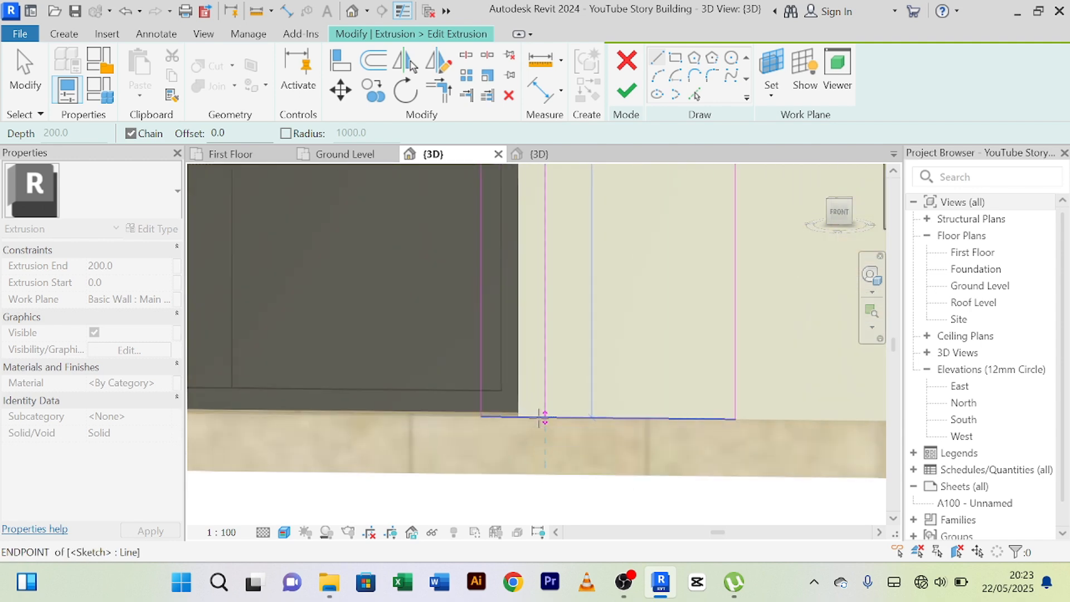
pyautogui.click(544, 417)
pyautogui.scroll(-3, 602, 325)
pyautogui.moveTo(616, 344); pyautogui.dragTo(565, 450, button='middle')
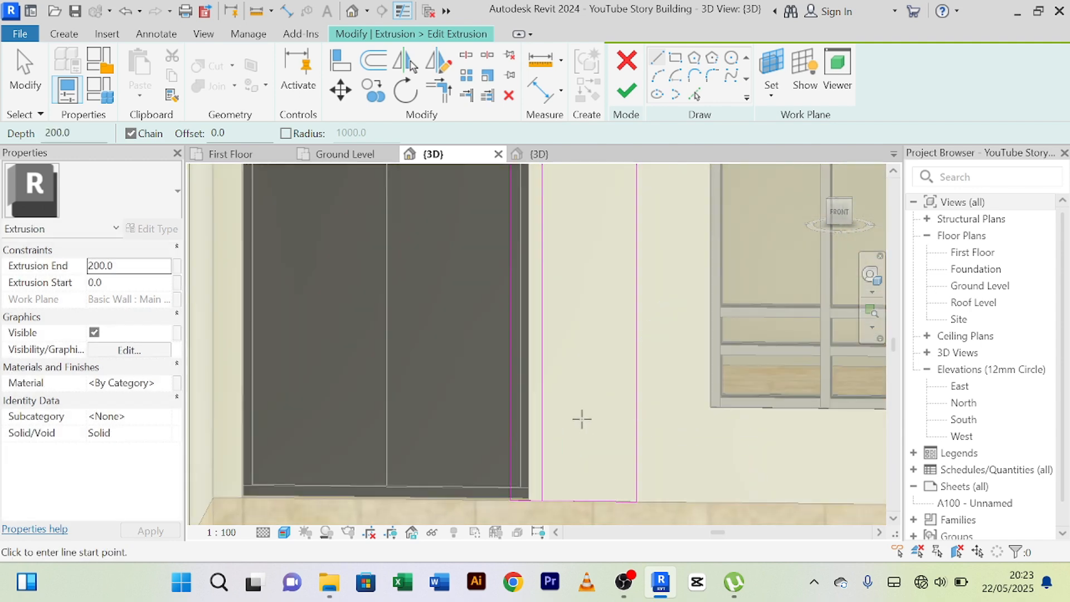
pyautogui.rightClick(590, 199)
pyautogui.click(624, 211)
# Trim the sketch's bottom edge and upper notch edge to corners with the new vertical line.
pyautogui.click(438, 90)
pyautogui.scroll(2, 568, 499)
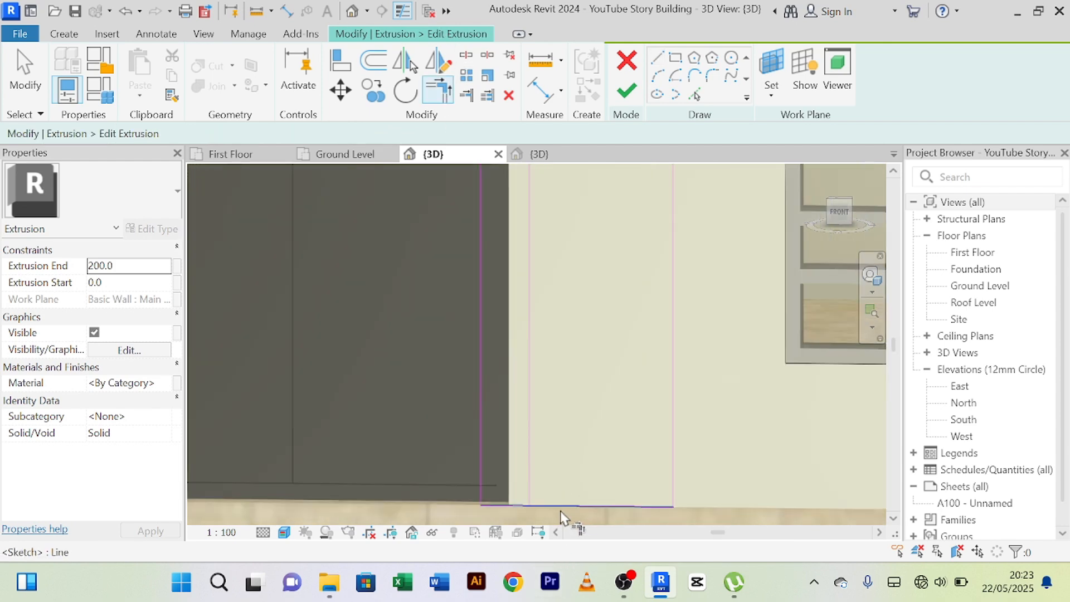
pyautogui.scroll(-3, 557, 460)
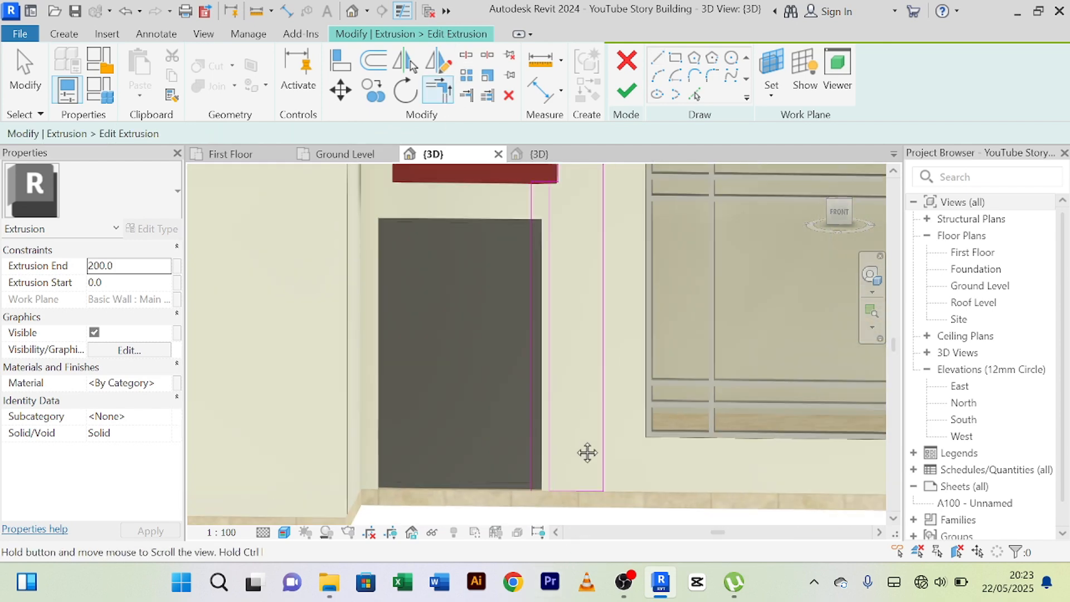
pyautogui.moveTo(587, 452); pyautogui.dragTo(591, 462, button='middle')
pyautogui.scroll(5, 554, 301)
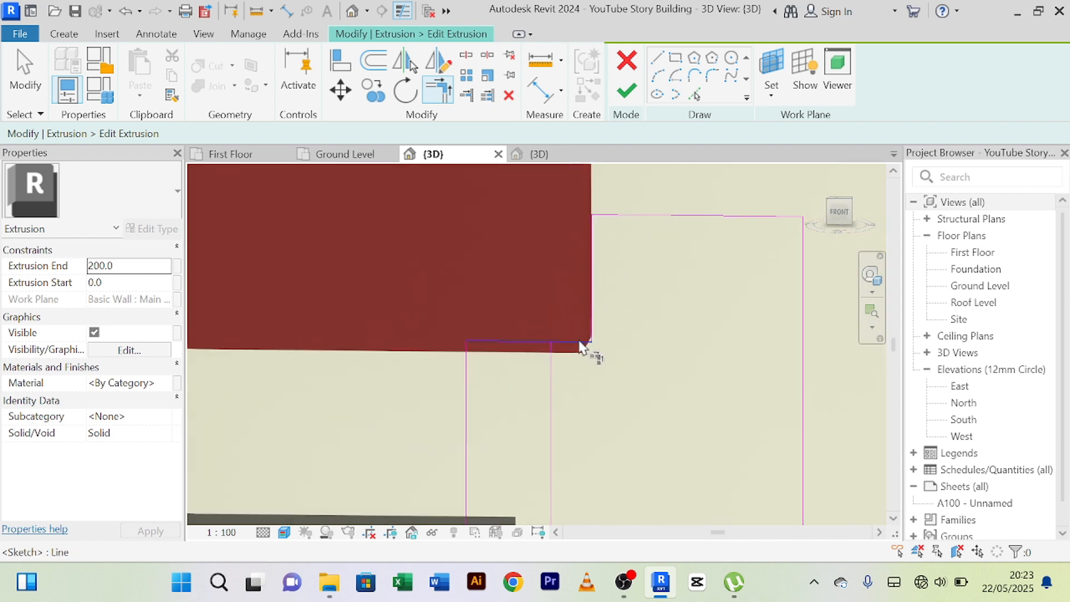
pyautogui.click(578, 350)
pyautogui.click(551, 384)
pyautogui.scroll(-3, 609, 399)
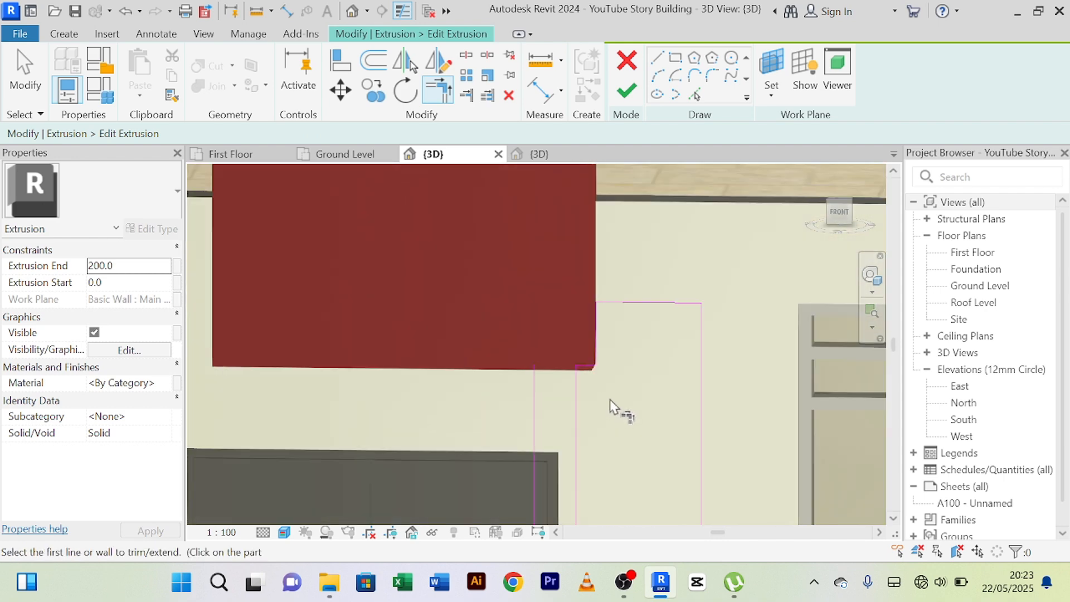
pyautogui.rightClick(612, 392)
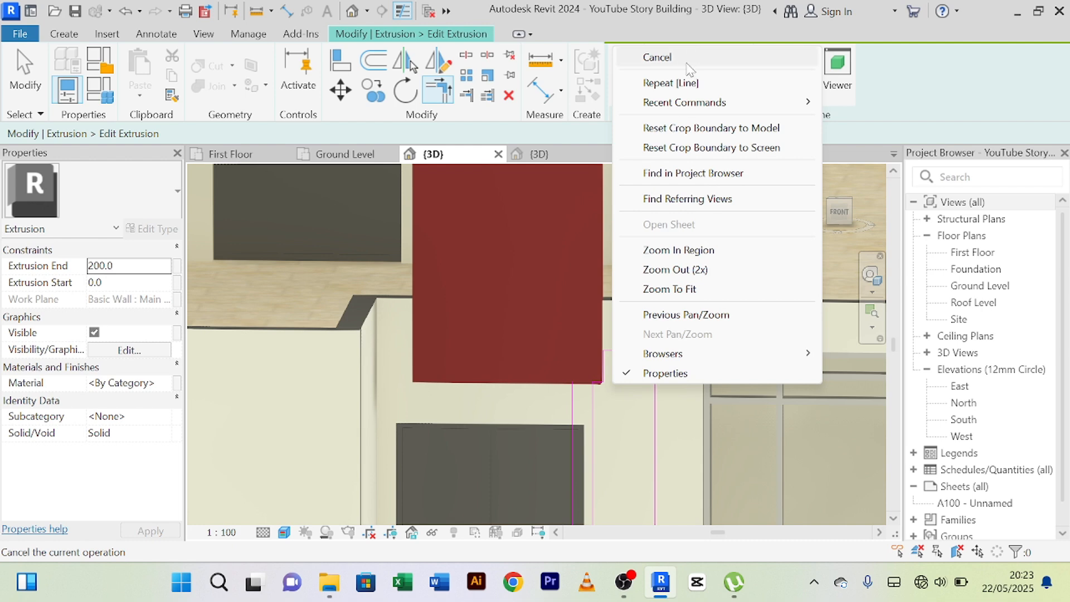
pyautogui.click(663, 57)
pyautogui.rightClick(632, 386)
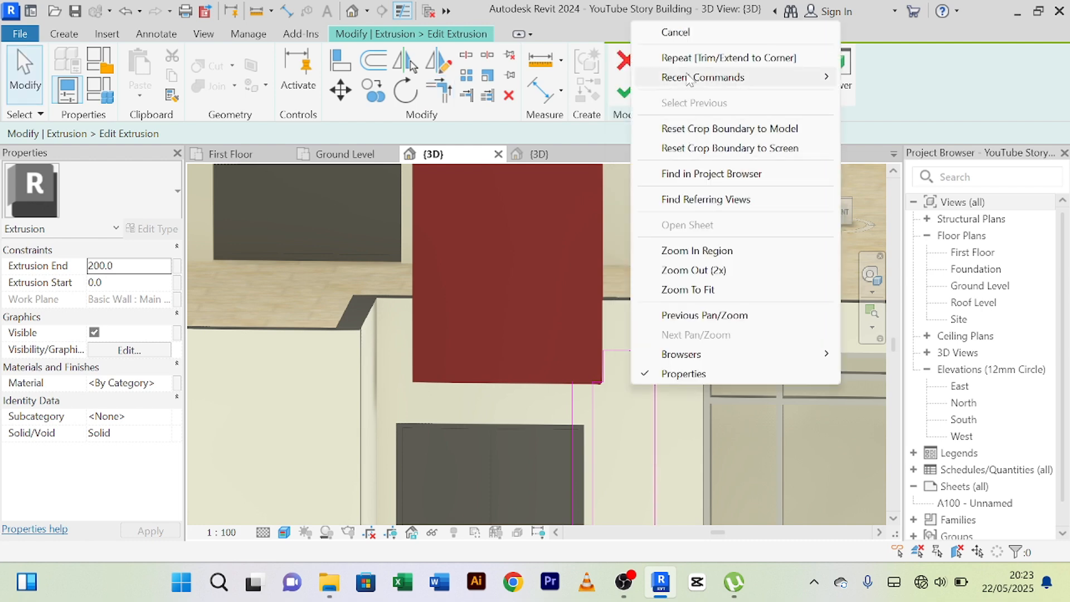
pyautogui.click(697, 36)
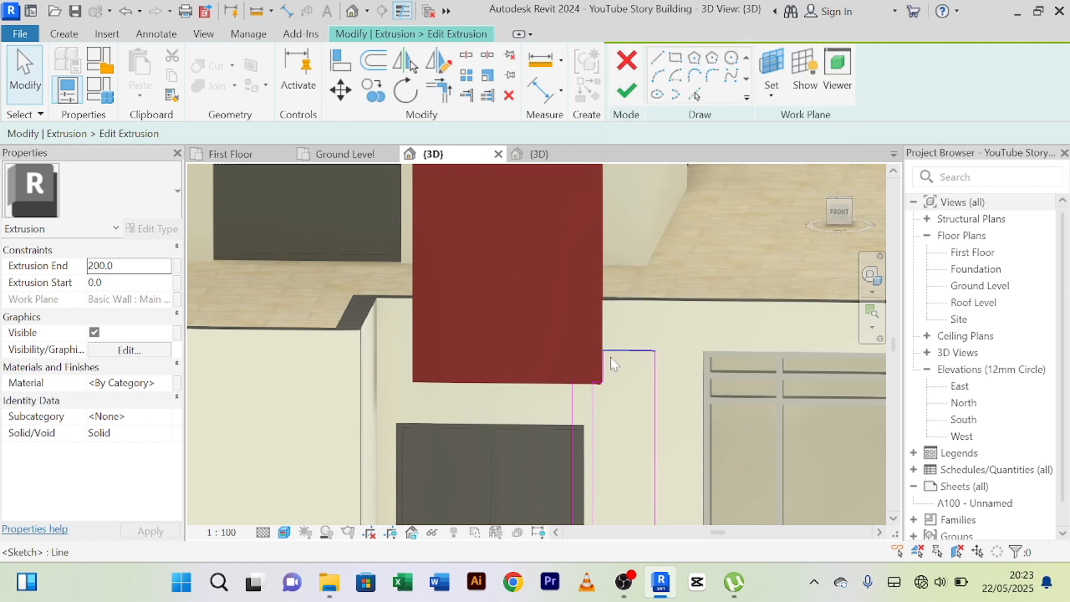
# Delete the old vertical sketch line overlapping the door, then finish the extrusion sketch and the in-place model.
pyautogui.click(571, 419)
pyautogui.press('Delete')
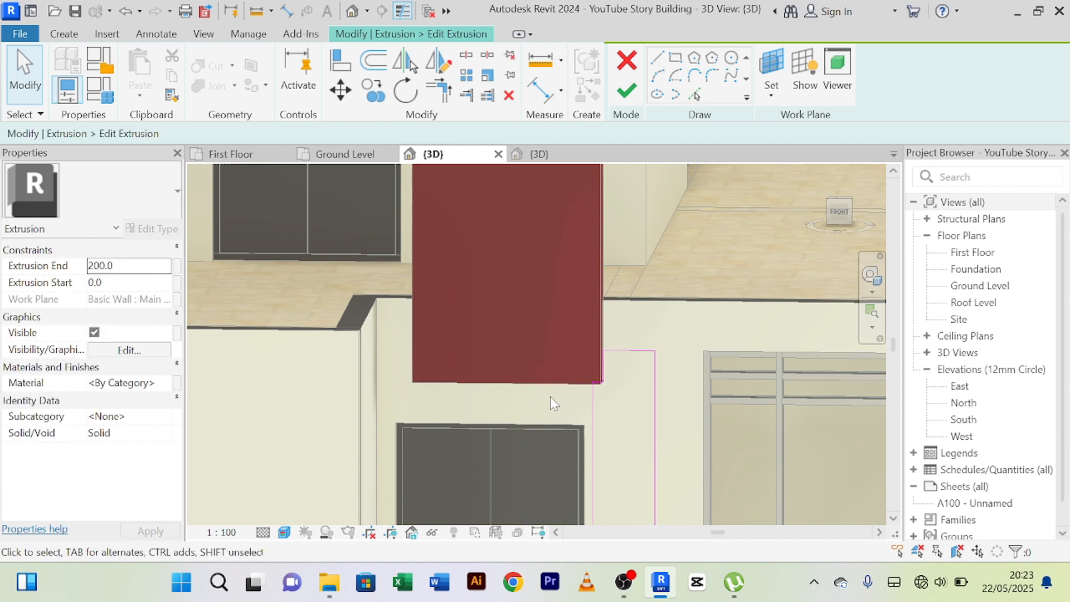
pyautogui.scroll(-2, 552, 399)
pyautogui.scroll(2, 530, 415)
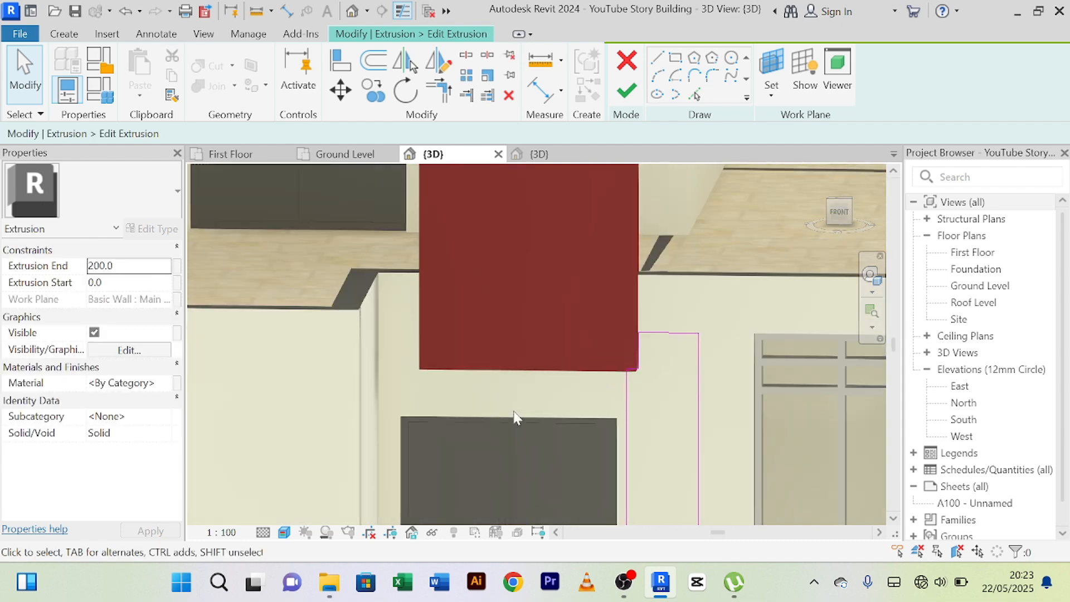
pyautogui.click(627, 90)
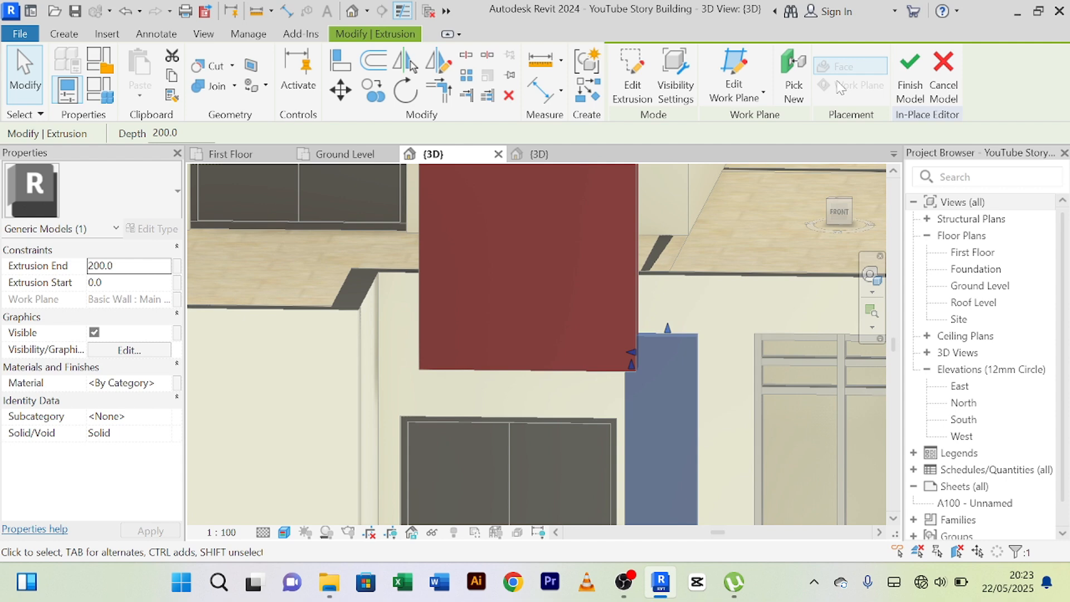
pyautogui.click(910, 78)
# Examine the narrowed lower panel's clearance from the ground-floor door and its fit against the red upper panel.
pyautogui.scroll(-2, 674, 307)
pyautogui.moveTo(713, 320); pyautogui.dragTo(671, 179, button='middle')
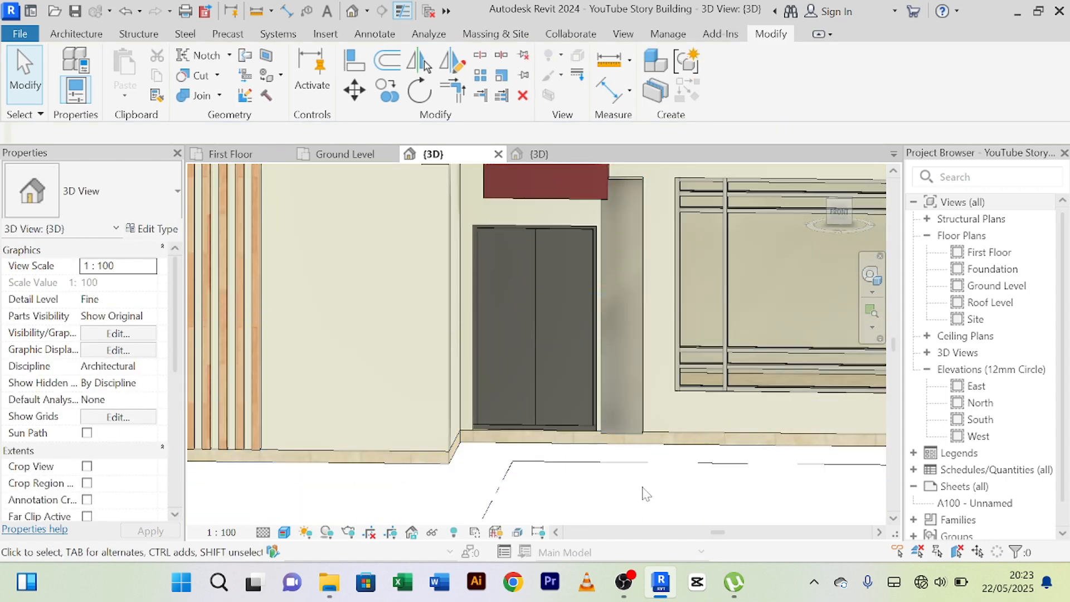
pyautogui.scroll(-1, 642, 487)
pyautogui.moveTo(637, 488)
pyautogui.keyDown('shift'); pyautogui.mouseDown(button='middle')
pyautogui.moveTo(741, 487)
pyautogui.moveTo(523, 497)
pyautogui.moveTo(652, 490)
pyautogui.mouseUp(button='middle'); pyautogui.keyUp('shift')
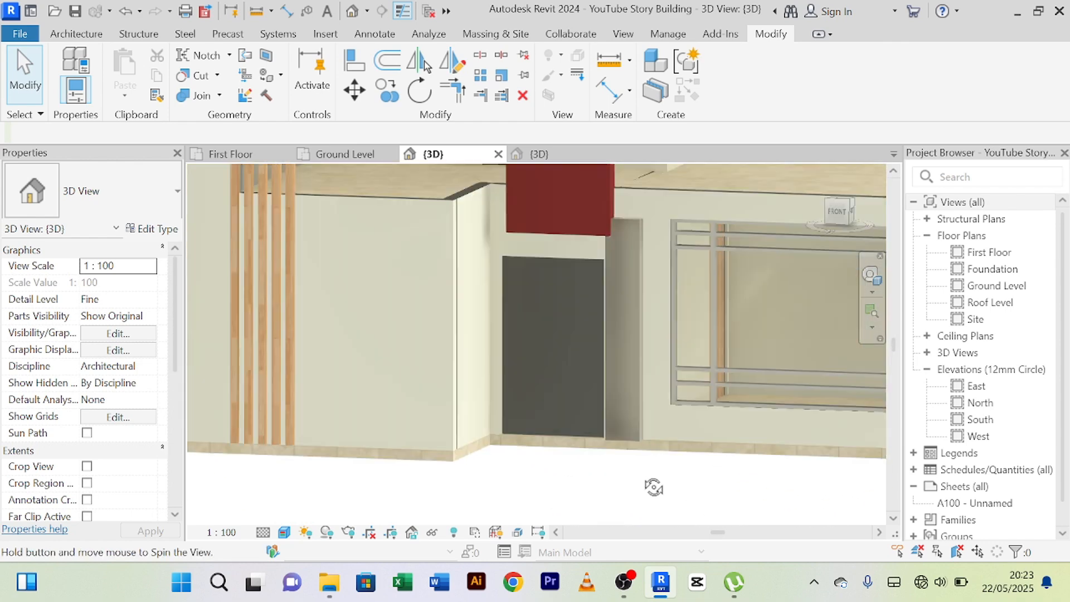
pyautogui.scroll(4, 660, 408)
pyautogui.click(635, 350)
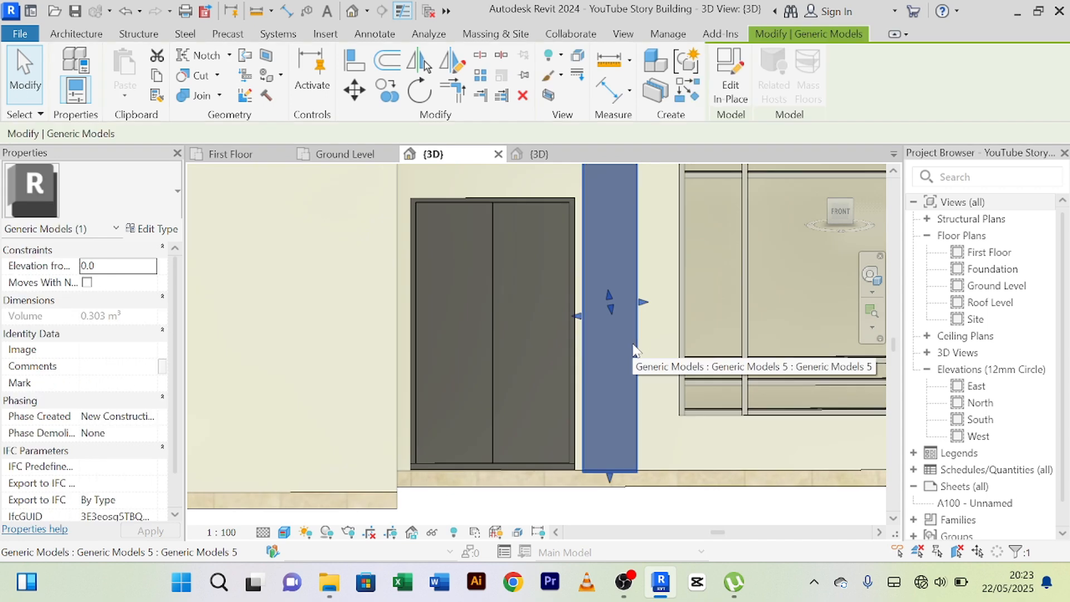
pyautogui.scroll(-6, 619, 390)
pyautogui.scroll(4, 631, 445)
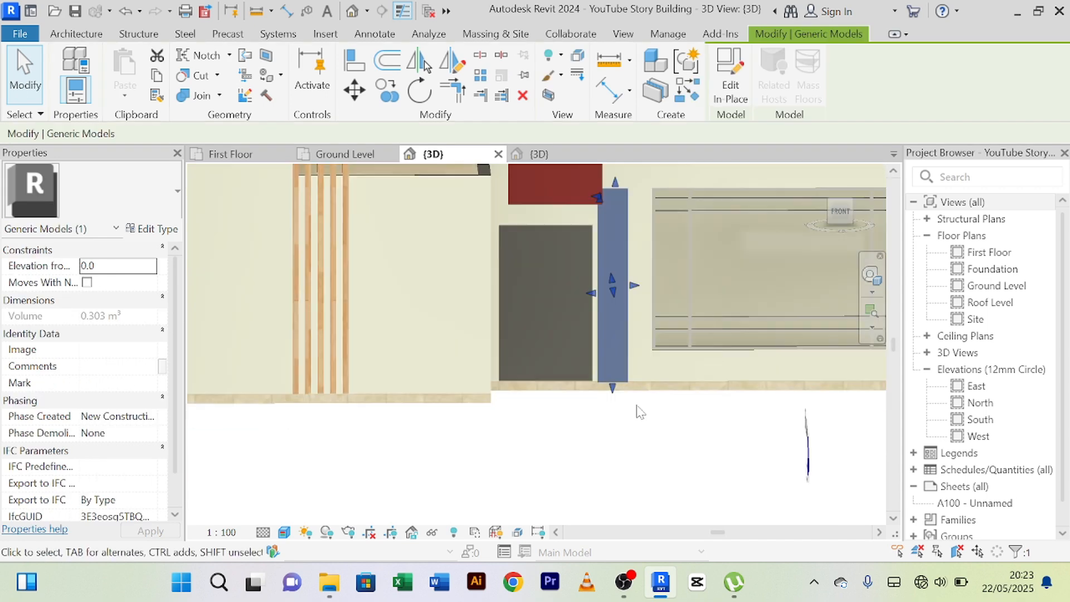
pyautogui.click(618, 438)
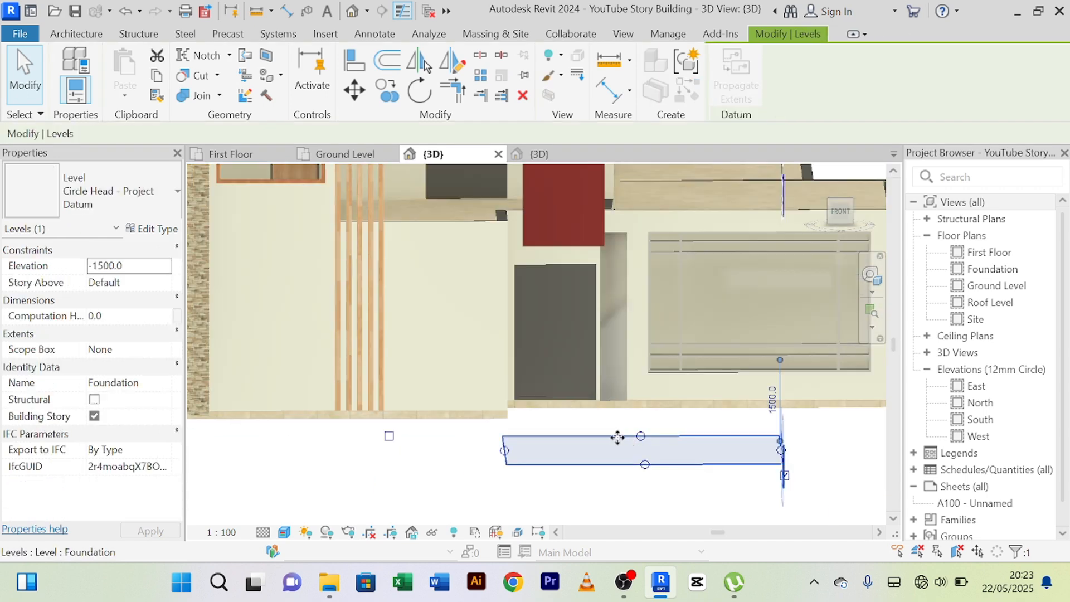
pyautogui.click(476, 480)
pyautogui.scroll(-5, 476, 479)
pyautogui.scroll(4, 574, 310)
pyautogui.scroll(2, 603, 282)
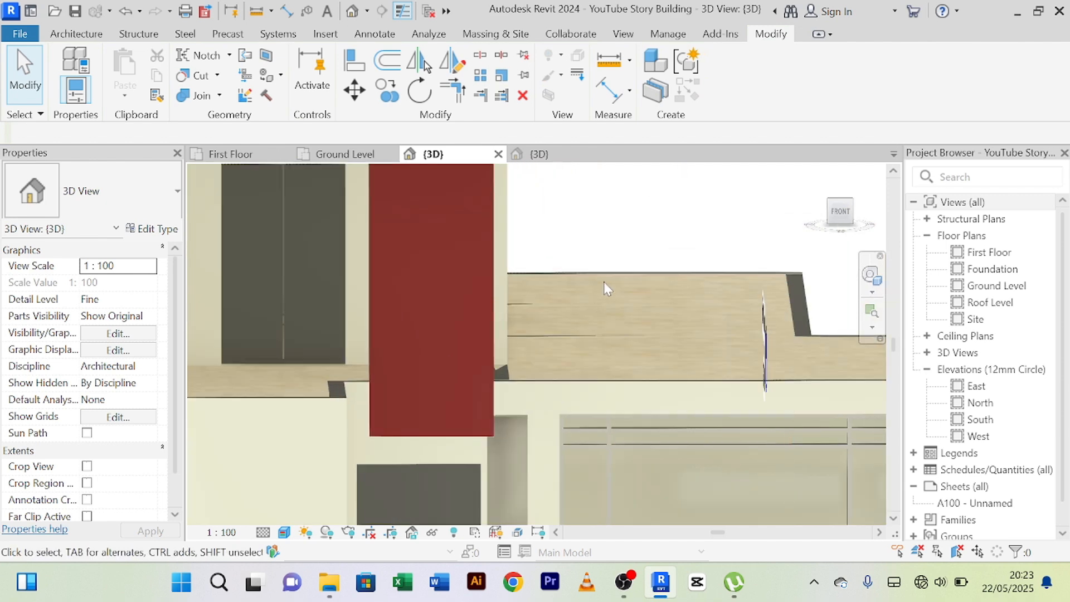
# Examine the panels around the front doors from several angles, checking the lower panel against the ground-floor door, red panel and walls.
pyautogui.keyDown('shift'); pyautogui.moveTo(603, 282); pyautogui.dragTo(554, 337, button='middle'); pyautogui.keyUp('shift')
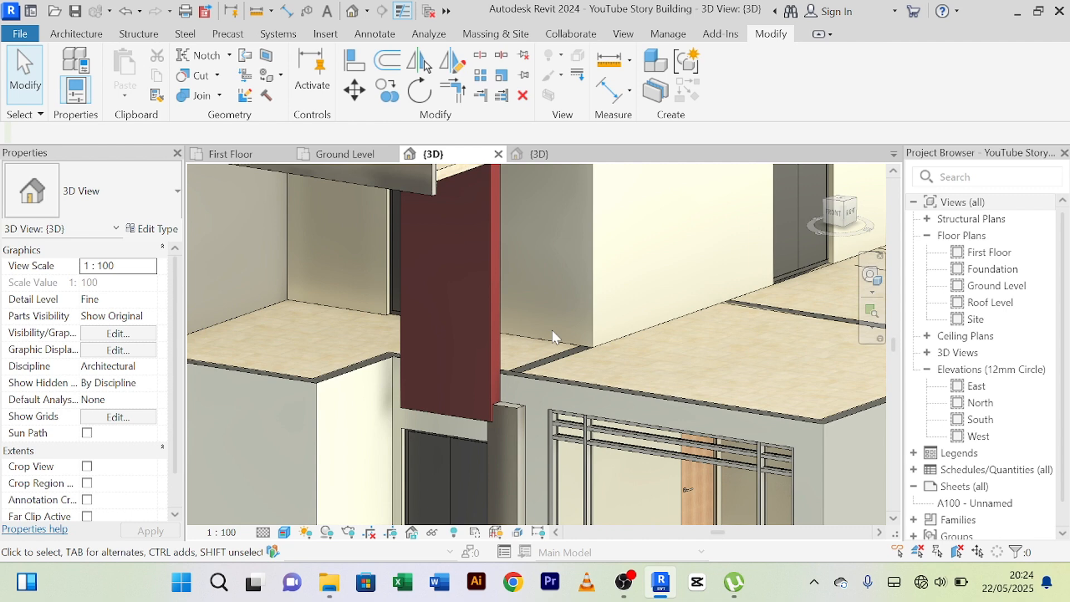
pyautogui.scroll(-5, 552, 331)
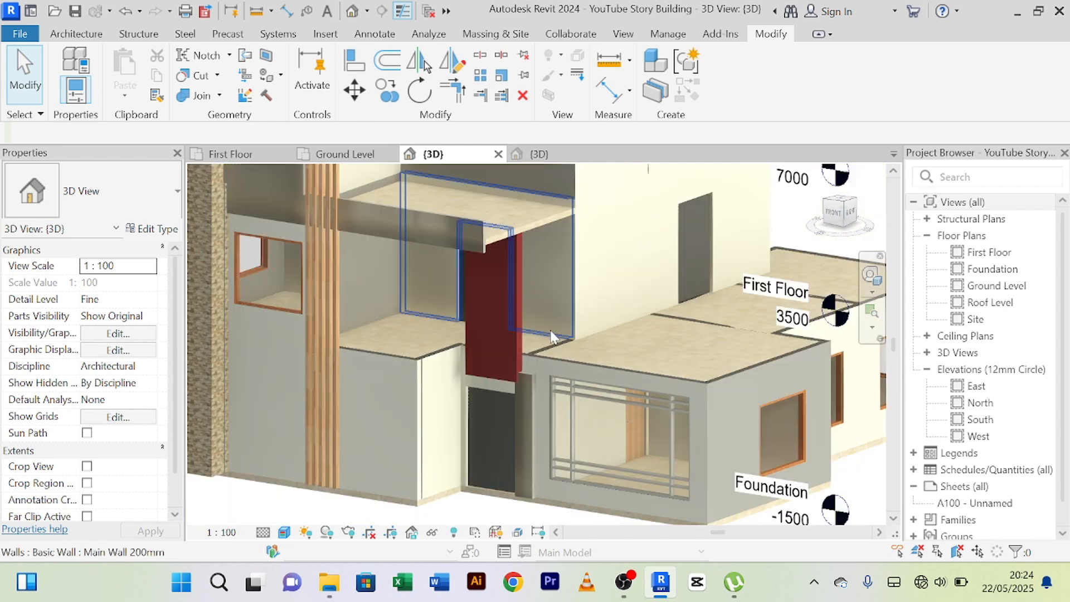
pyautogui.scroll(4, 529, 473)
pyautogui.scroll(-3, 528, 475)
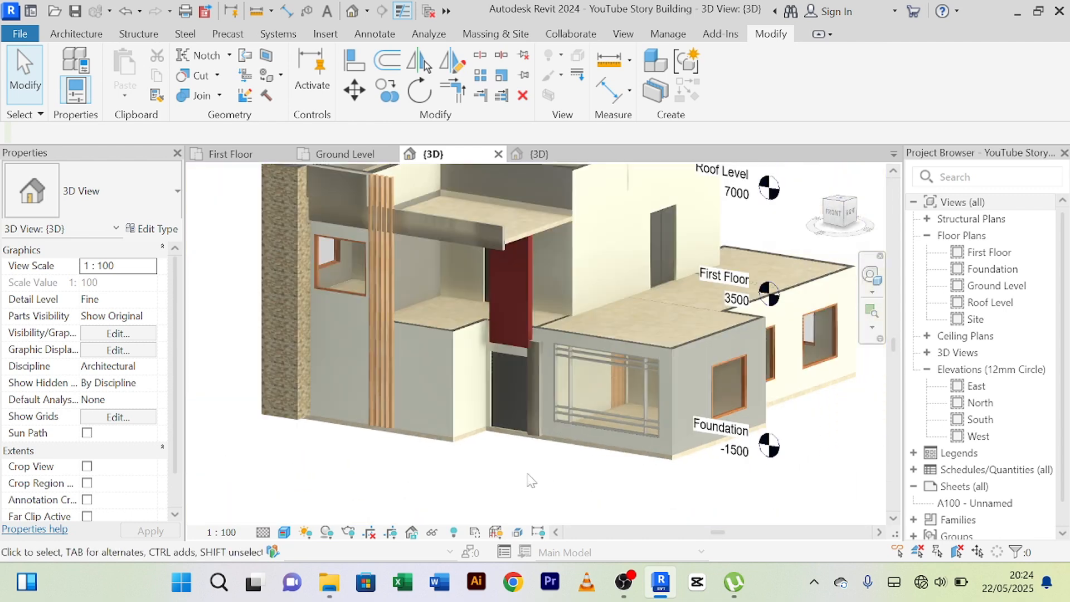
pyautogui.moveTo(529, 475); pyautogui.dragTo(524, 478, button='middle')
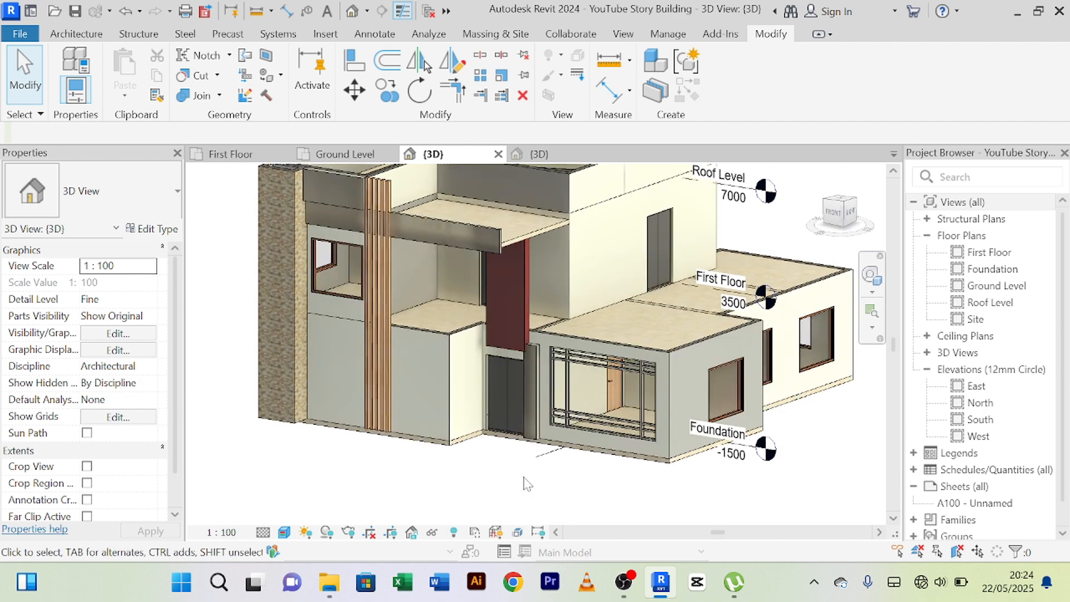
pyautogui.scroll(2, 524, 478)
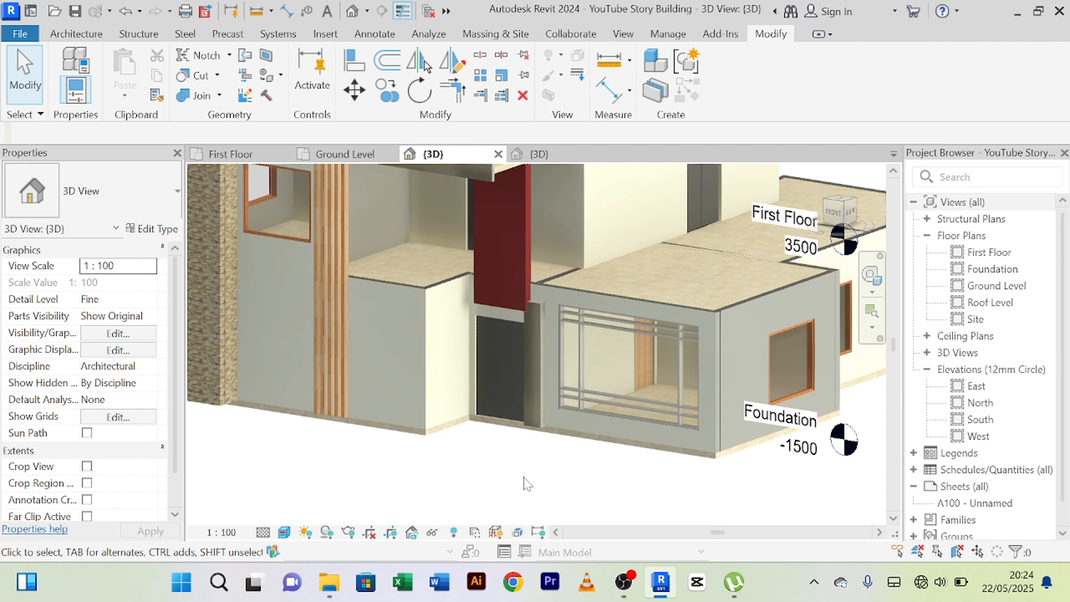
pyautogui.scroll(8, 533, 376)
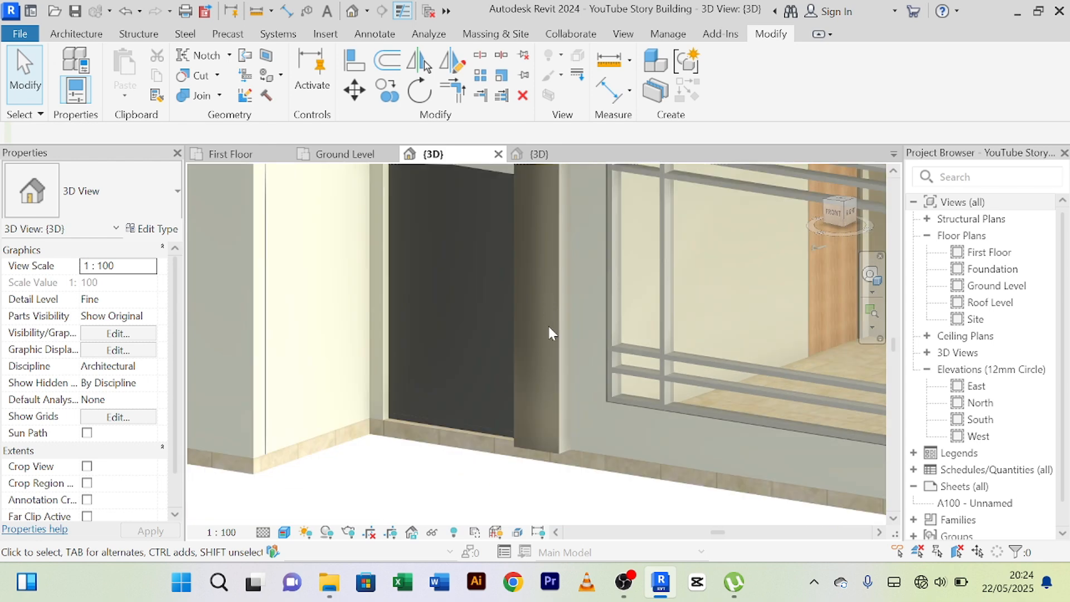
pyautogui.scroll(2, 549, 334)
pyautogui.scroll(-6, 570, 326)
pyautogui.scroll(6, 573, 316)
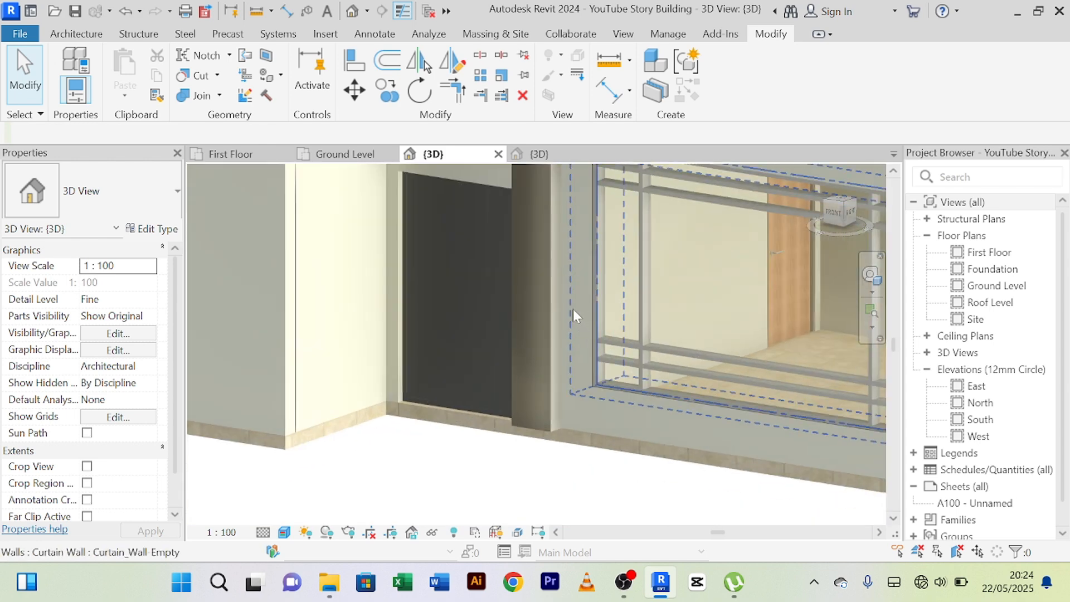
pyautogui.scroll(2, 573, 316)
pyautogui.scroll(-8, 534, 340)
pyautogui.moveTo(505, 426); pyautogui.dragTo(445, 489, button='middle')
pyautogui.scroll(2, 443, 346)
pyautogui.scroll(2, 443, 351)
pyautogui.scroll(-4, 424, 335)
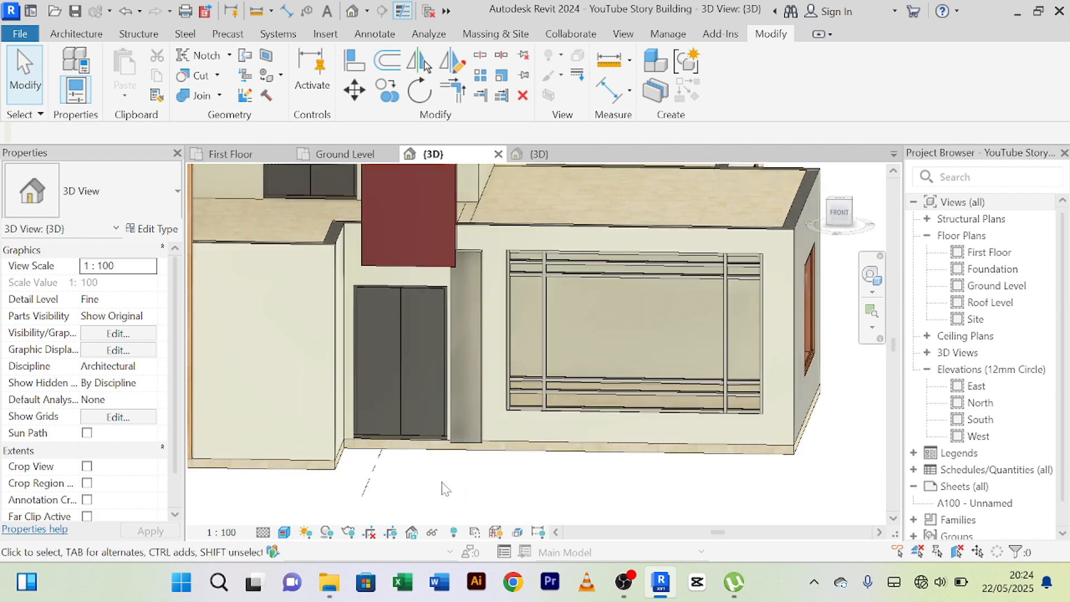
pyautogui.scroll(2, 443, 488)
pyautogui.scroll(-2, 443, 489)
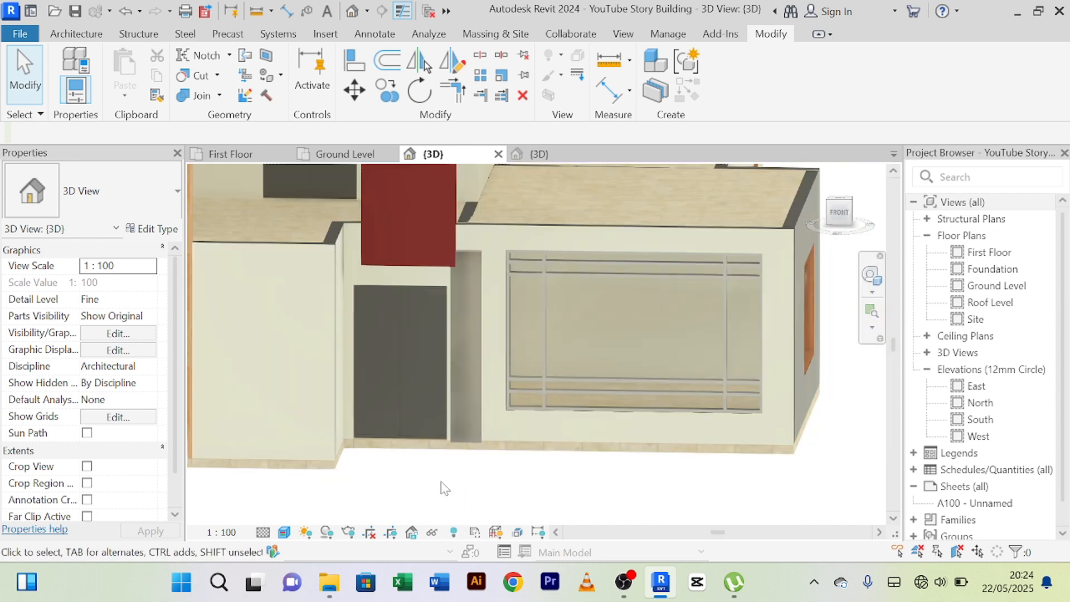
pyautogui.moveTo(445, 488); pyautogui.dragTo(455, 460, button='middle')
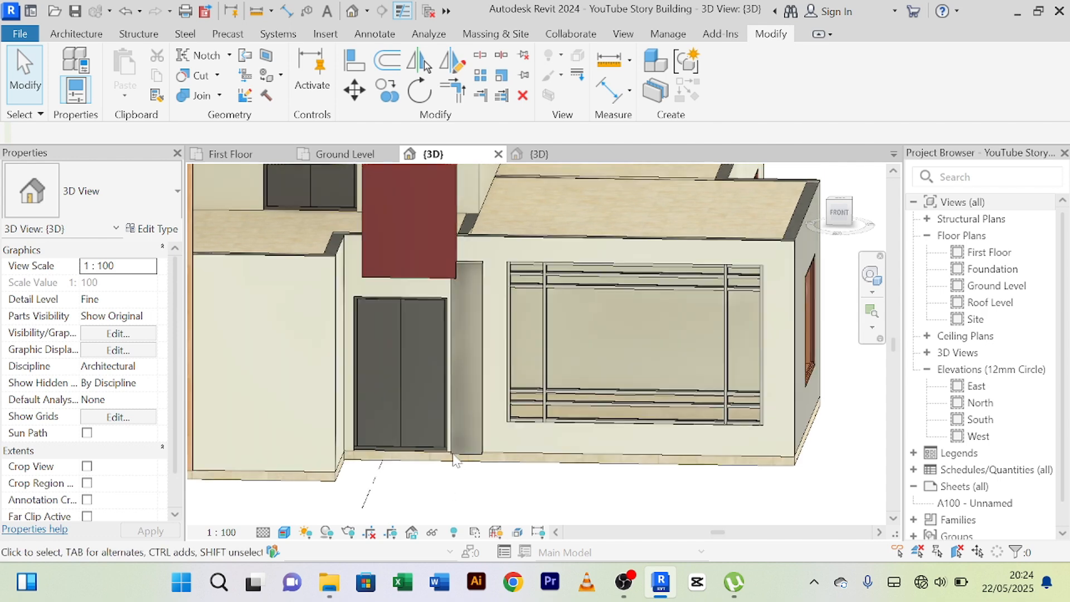
pyautogui.click(483, 271)
pyautogui.scroll(3, 473, 276)
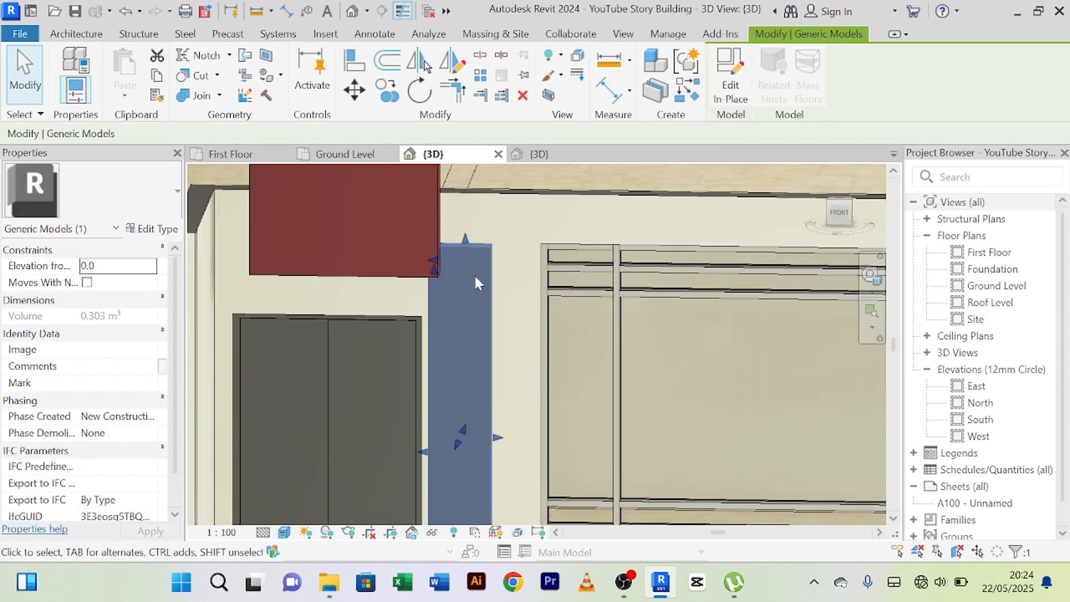
pyautogui.scroll(-5, 475, 281)
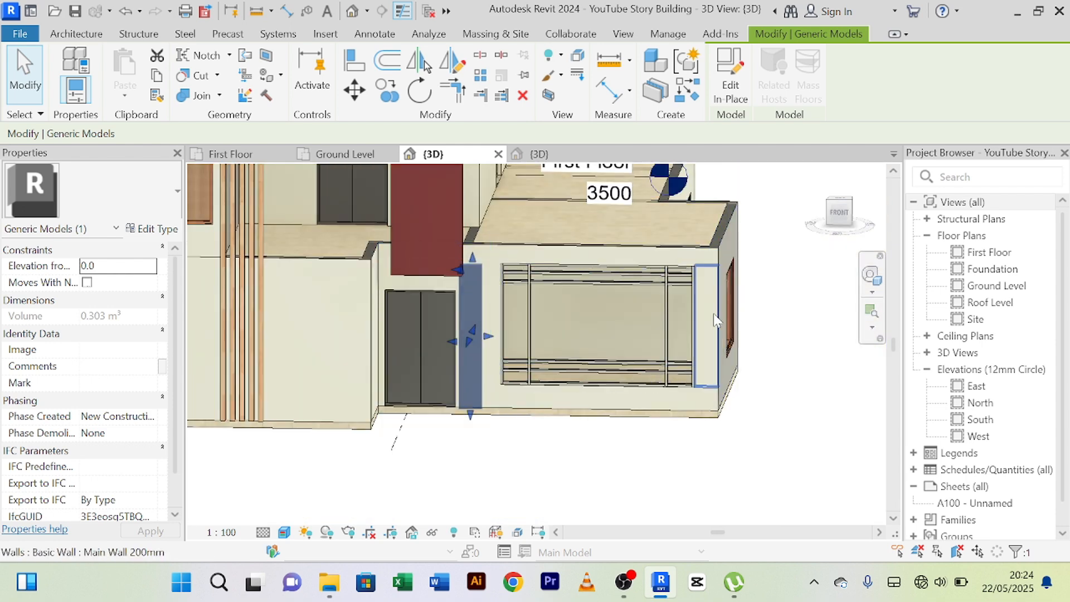
# Duplicate the type of the wall band above the ground-floor door and front window as White Wall 200mm.
pyautogui.click(714, 317)
pyautogui.scroll(3, 402, 313)
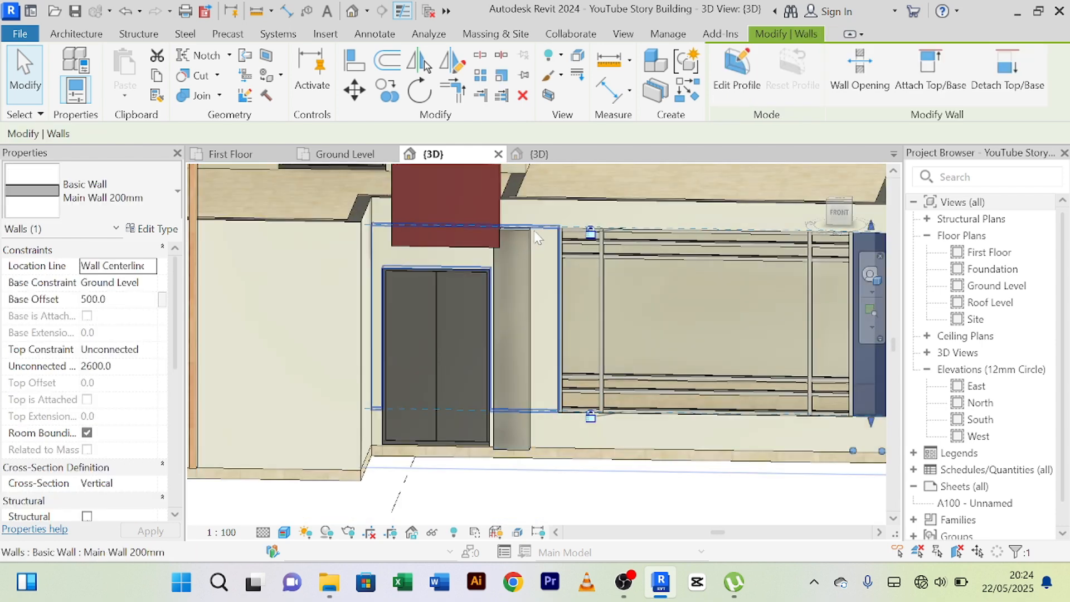
pyautogui.click(555, 211)
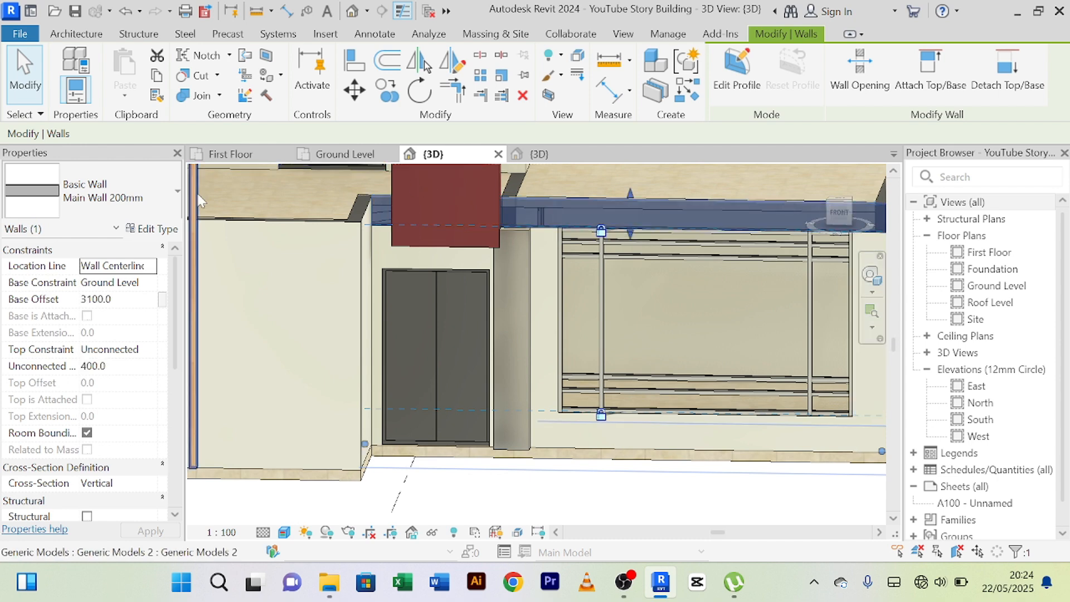
pyautogui.click(158, 229)
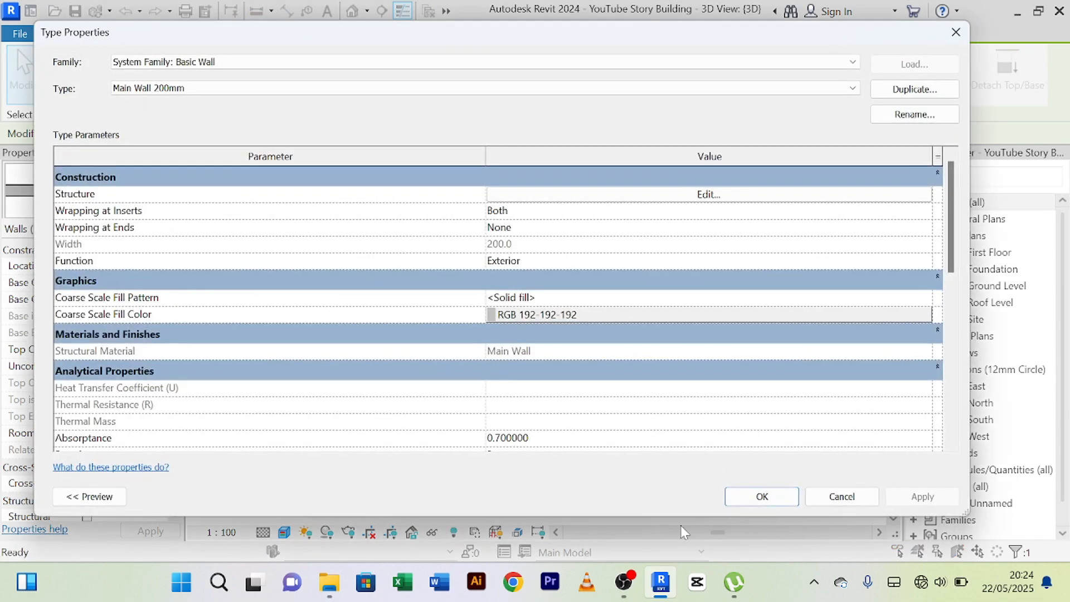
pyautogui.click(842, 496)
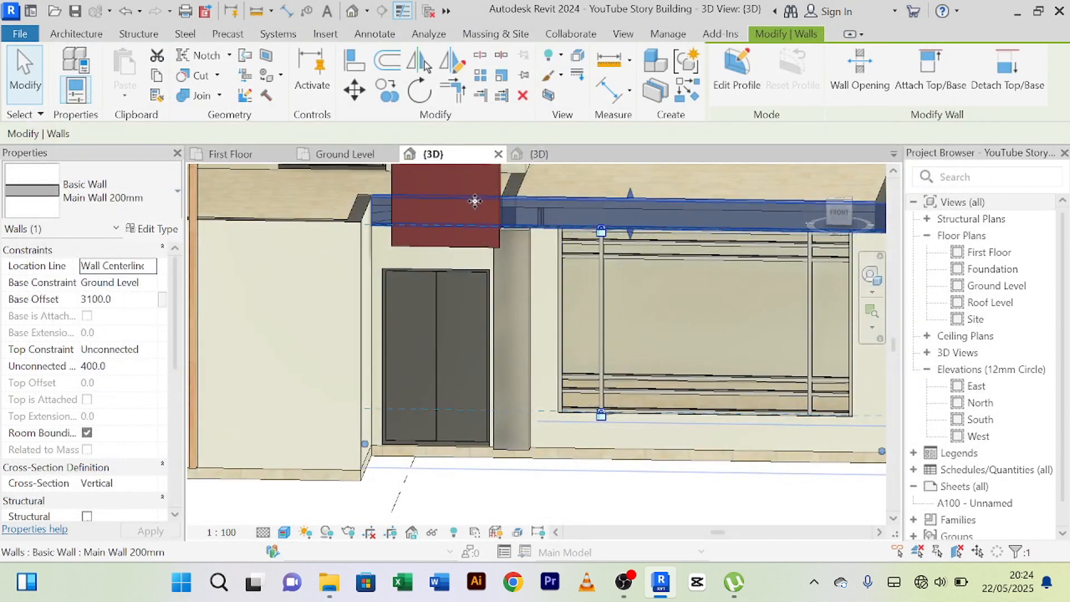
pyautogui.click(162, 230)
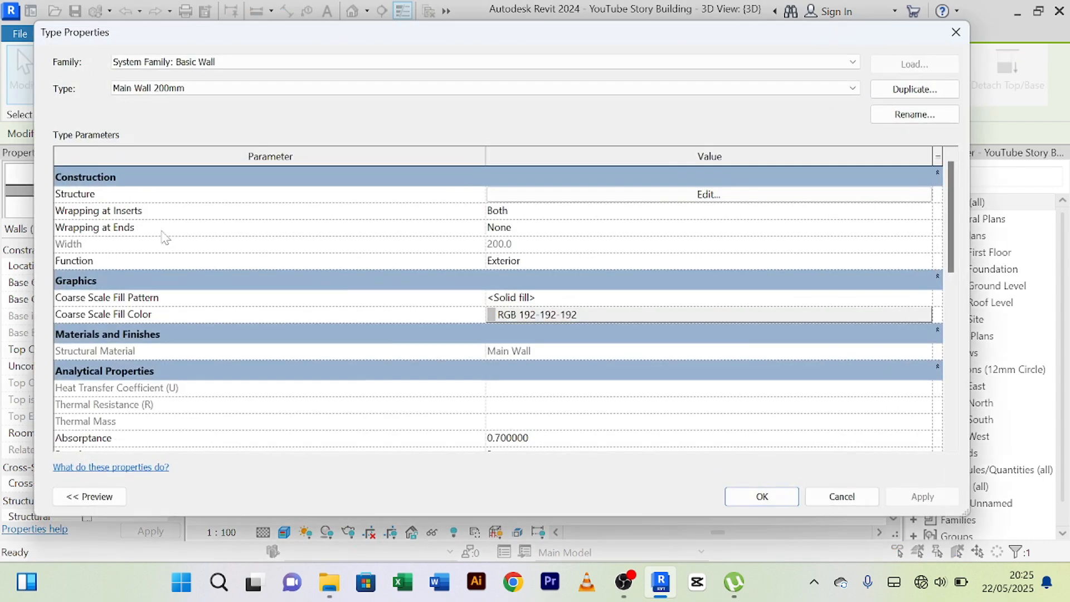
pyautogui.click(915, 89)
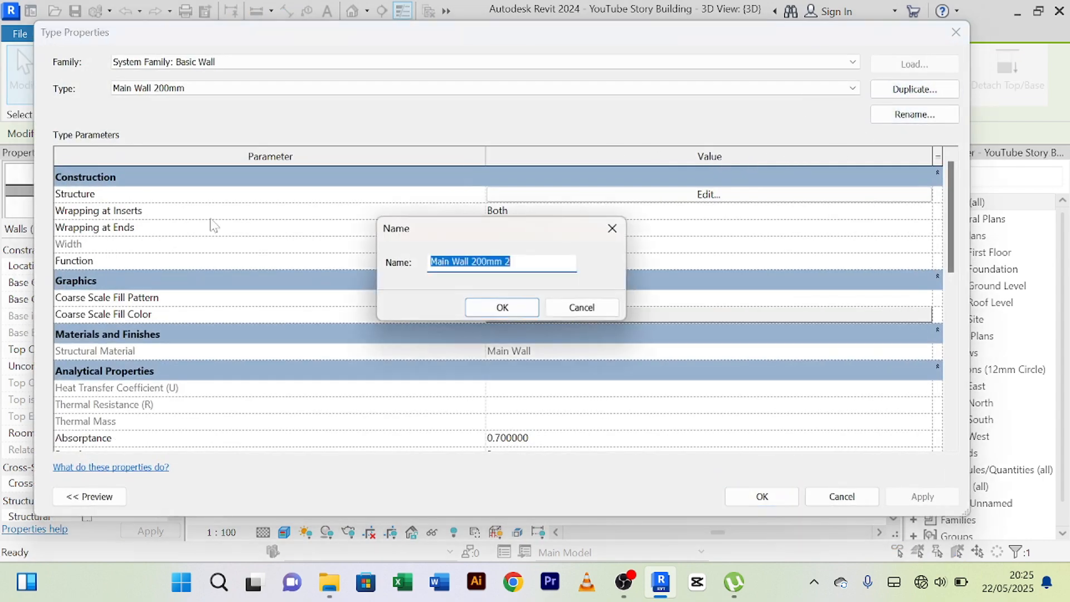
pyautogui.press('End')
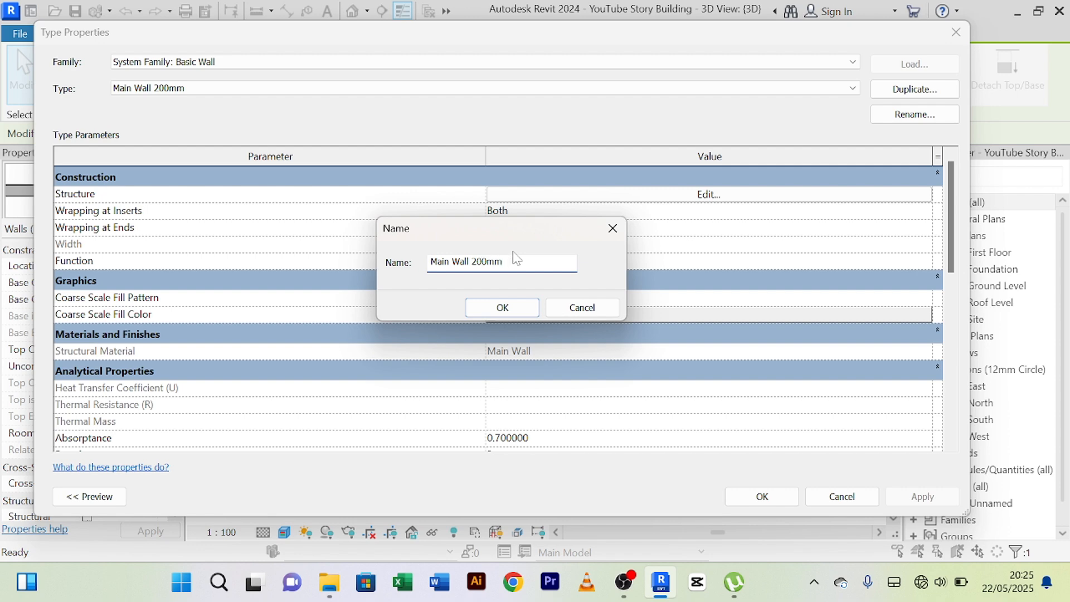
pyautogui.press('BackSpace')
pyautogui.press('BackSpace')
pyautogui.press('BackSpace')
pyautogui.press('BackSpace')
pyautogui.write('White')
pyautogui.click(479, 308)
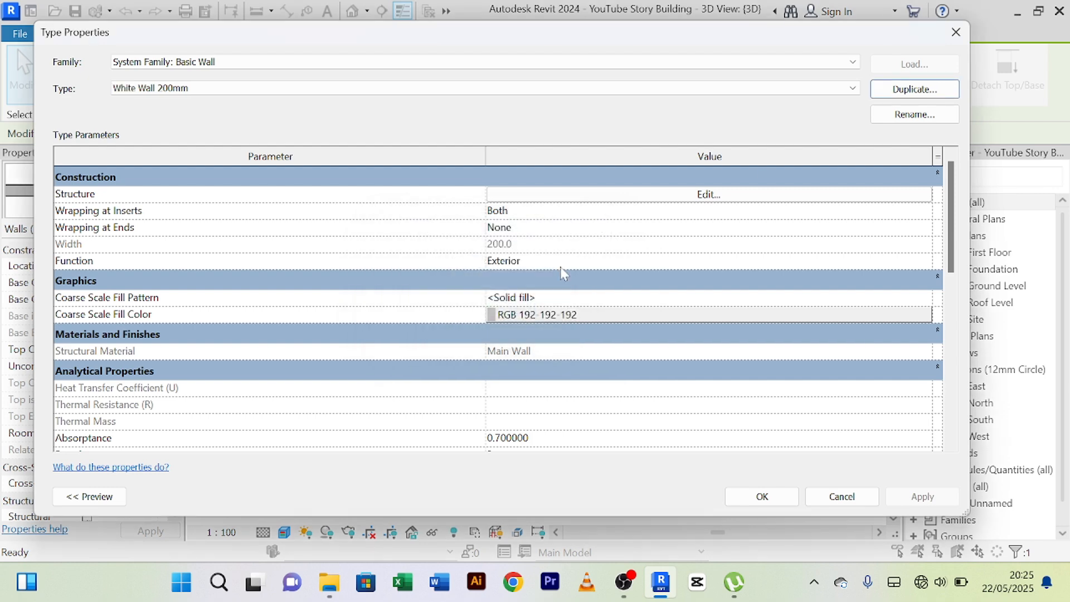
# Create a new material named White wall for the wall type's exterior Finish 1 [4] layer.
pyautogui.click(730, 199)
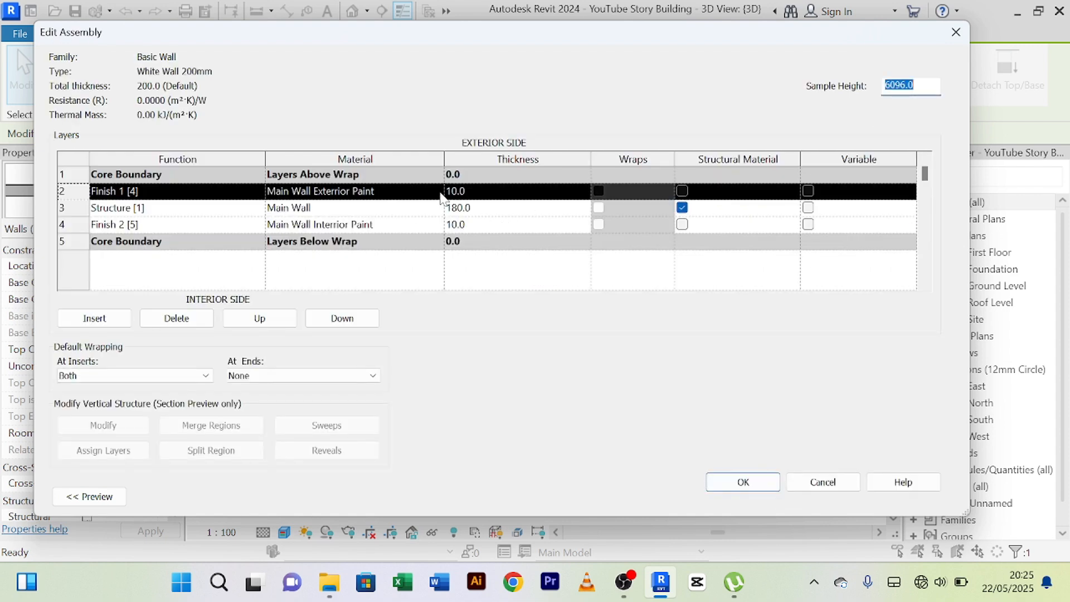
pyautogui.click(435, 192)
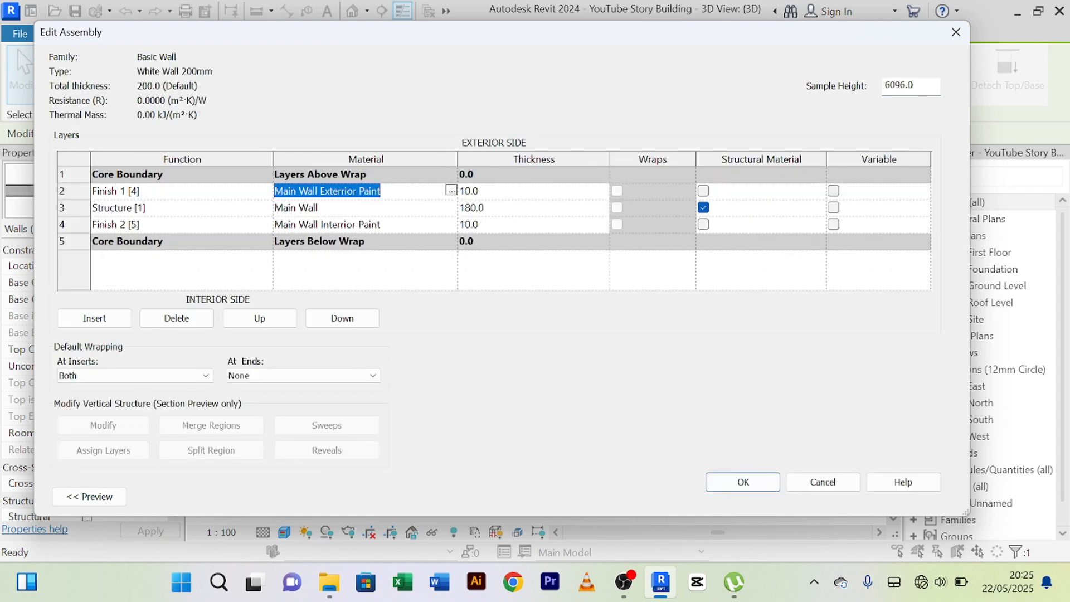
pyautogui.click(451, 192)
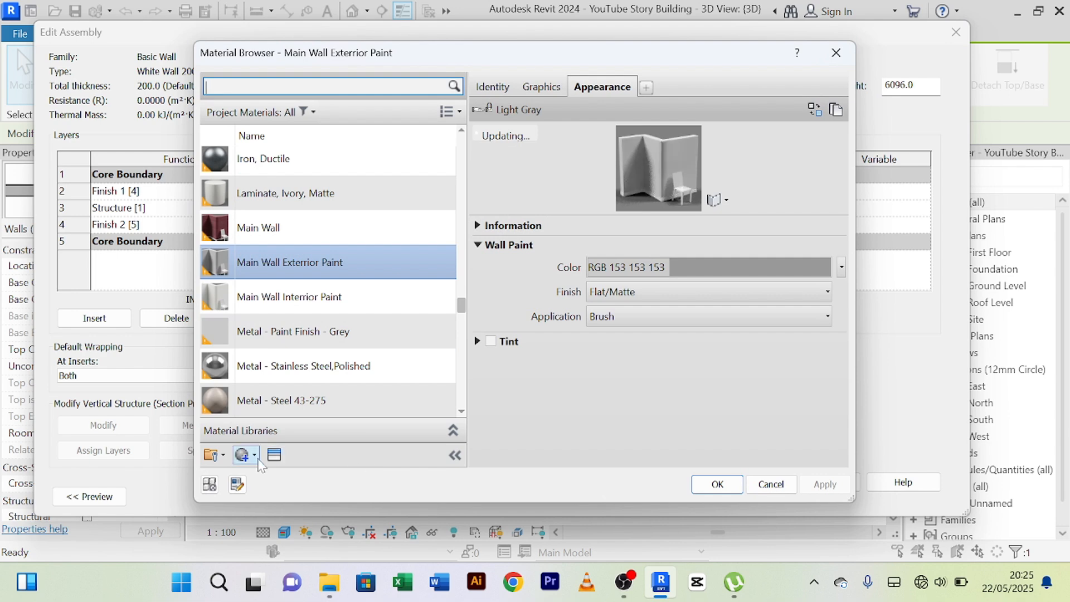
pyautogui.click(254, 456)
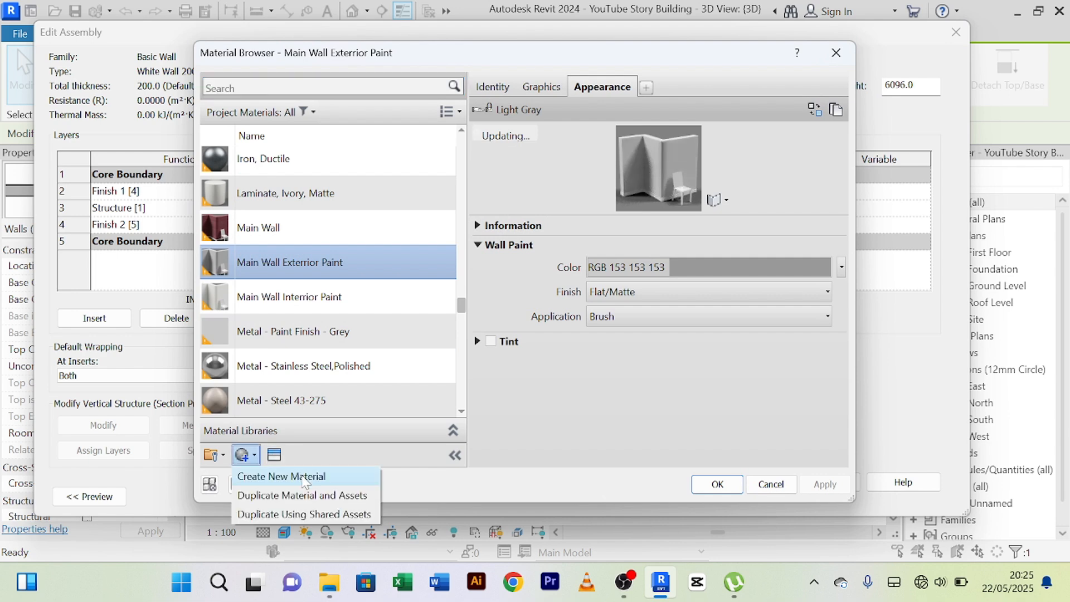
pyautogui.click(304, 477)
pyautogui.rightClick(308, 277)
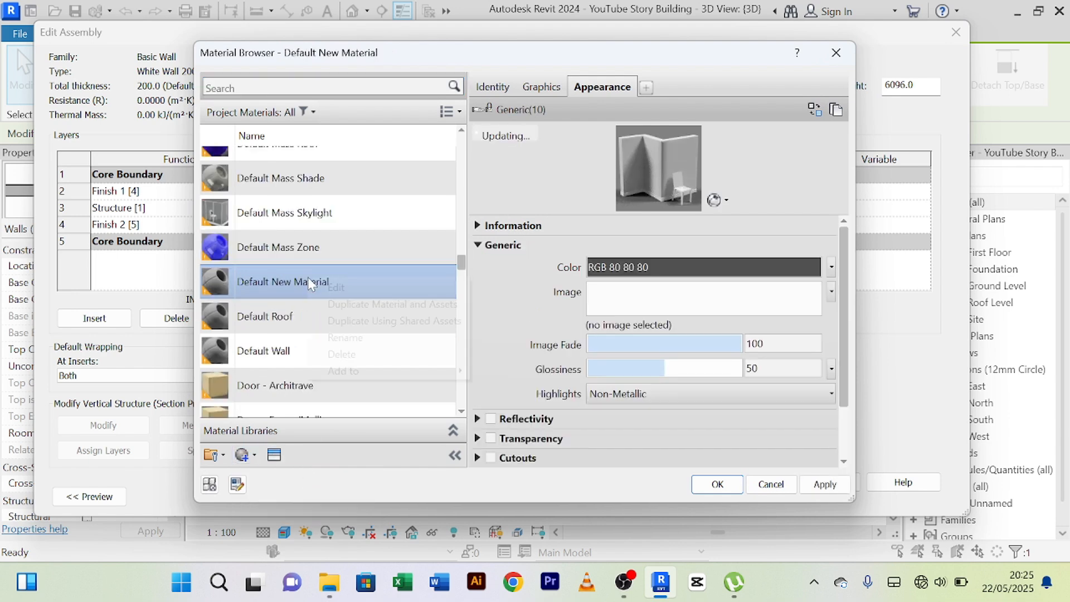
pyautogui.click(376, 339)
pyautogui.write('W')
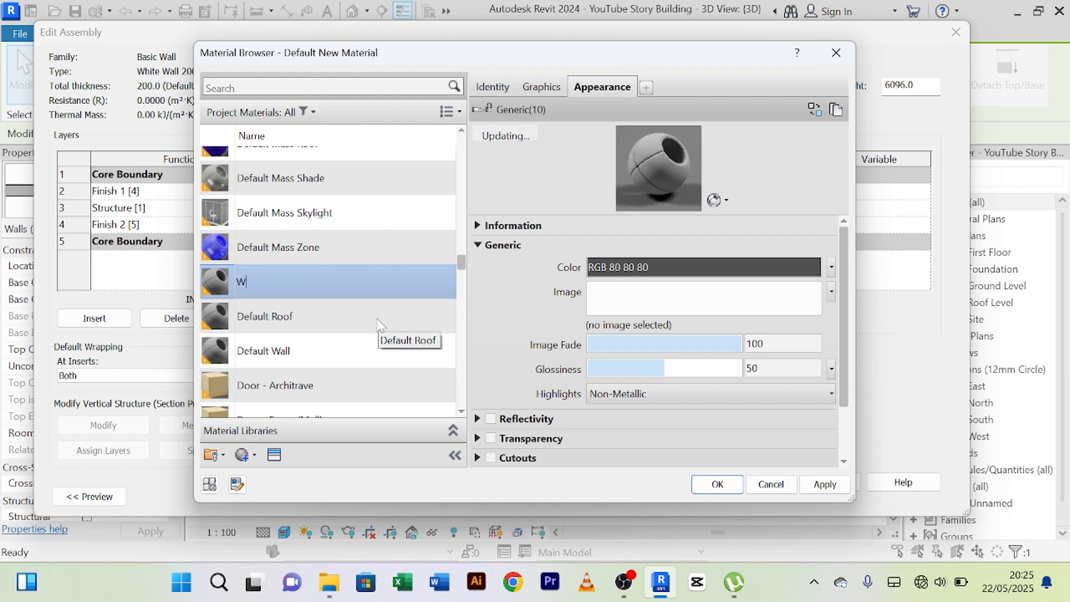
pyautogui.write('hite wall')
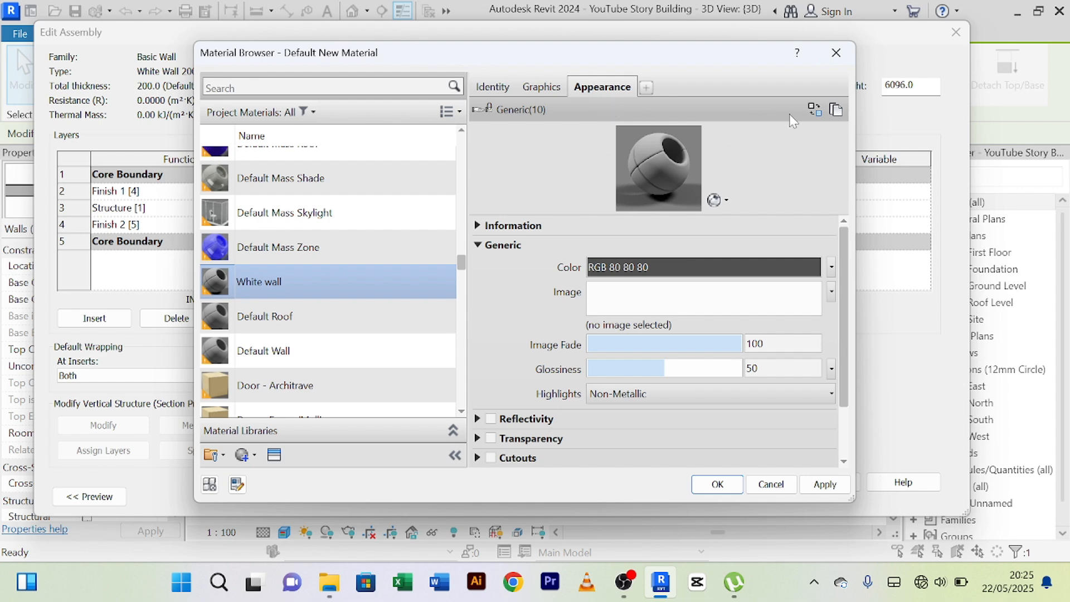
# Set the White wall material's appearance color to RGB 255 255 255 and assign it to the exterior finish layer.
pyautogui.click(681, 270)
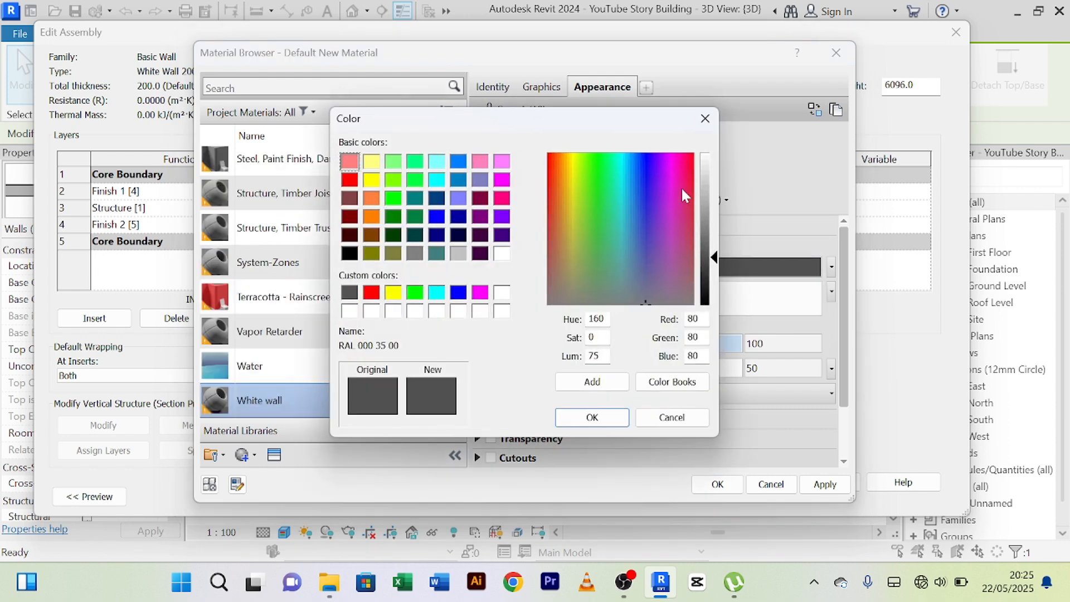
pyautogui.moveTo(717, 267); pyautogui.dragTo(717, 160)
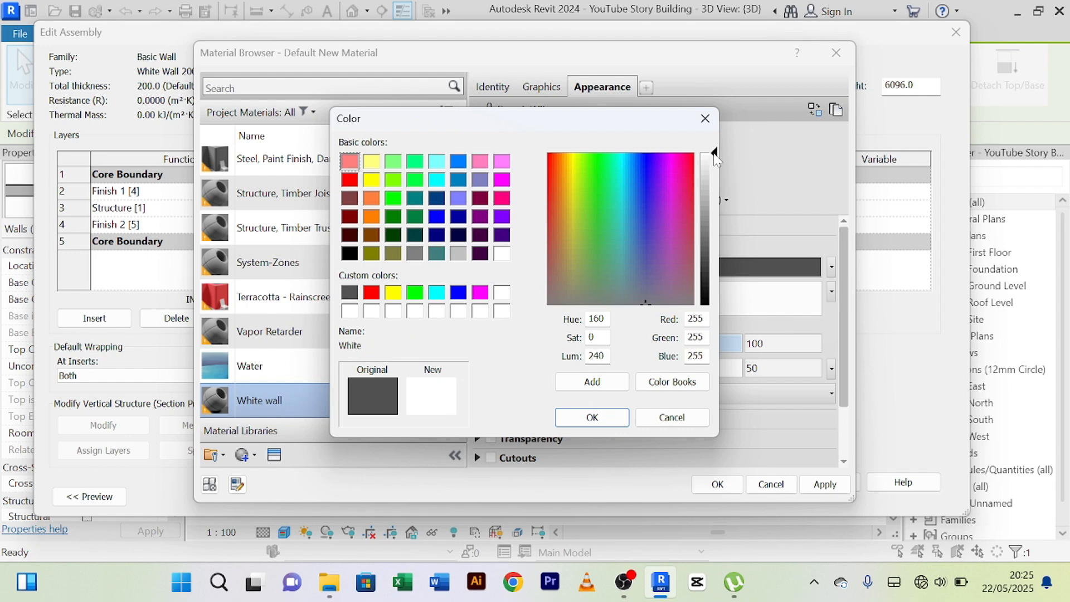
pyautogui.click(607, 418)
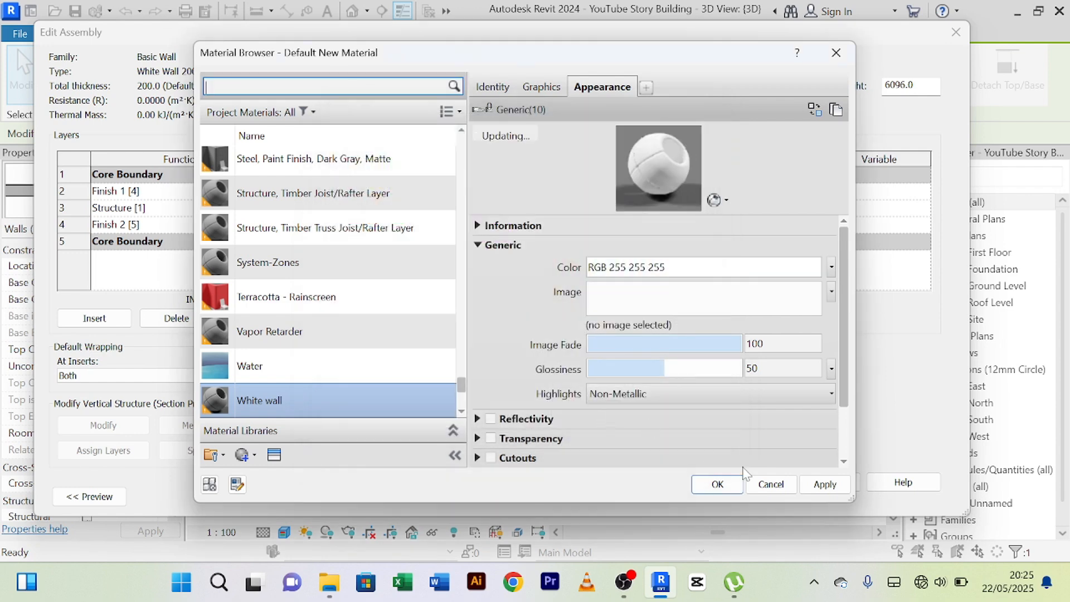
pyautogui.click(826, 485)
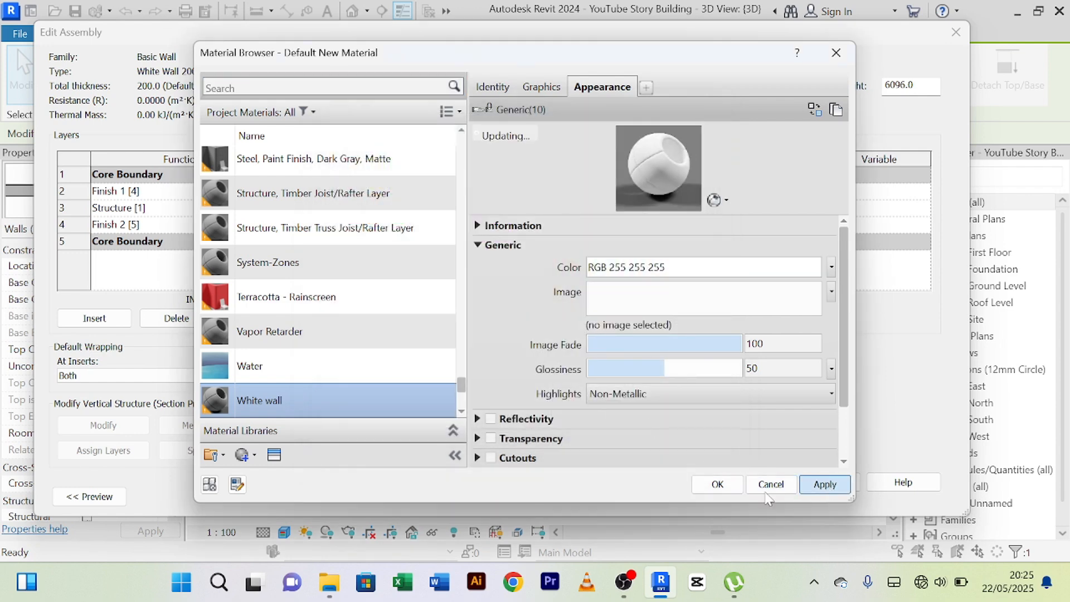
pyautogui.click(717, 484)
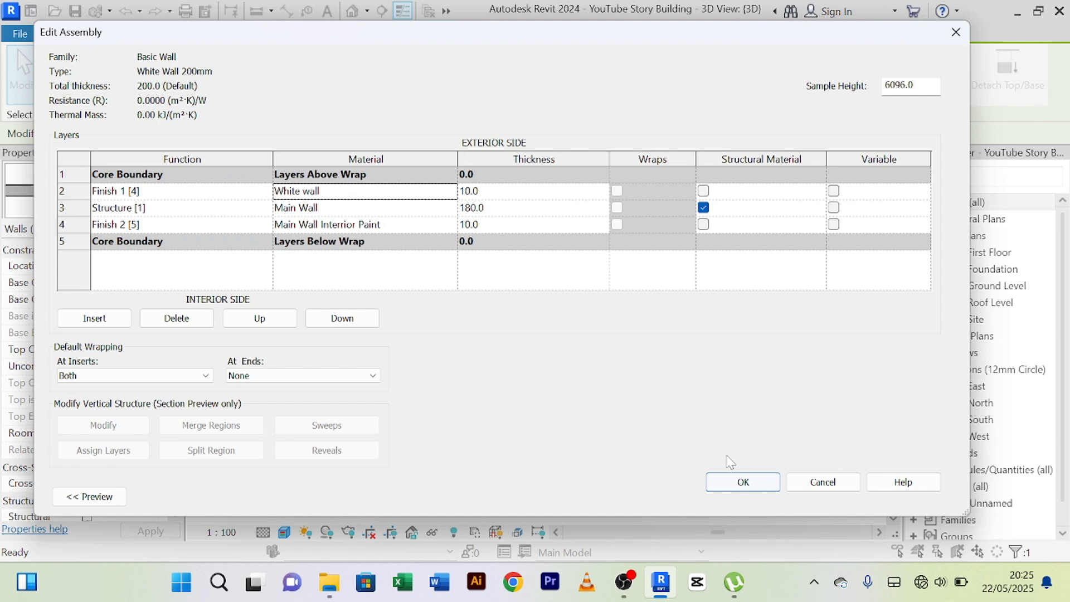
# Assign the existing White wall material to the interior Finish 2 [5] layer and apply the wall type changes.
pyautogui.click(450, 226)
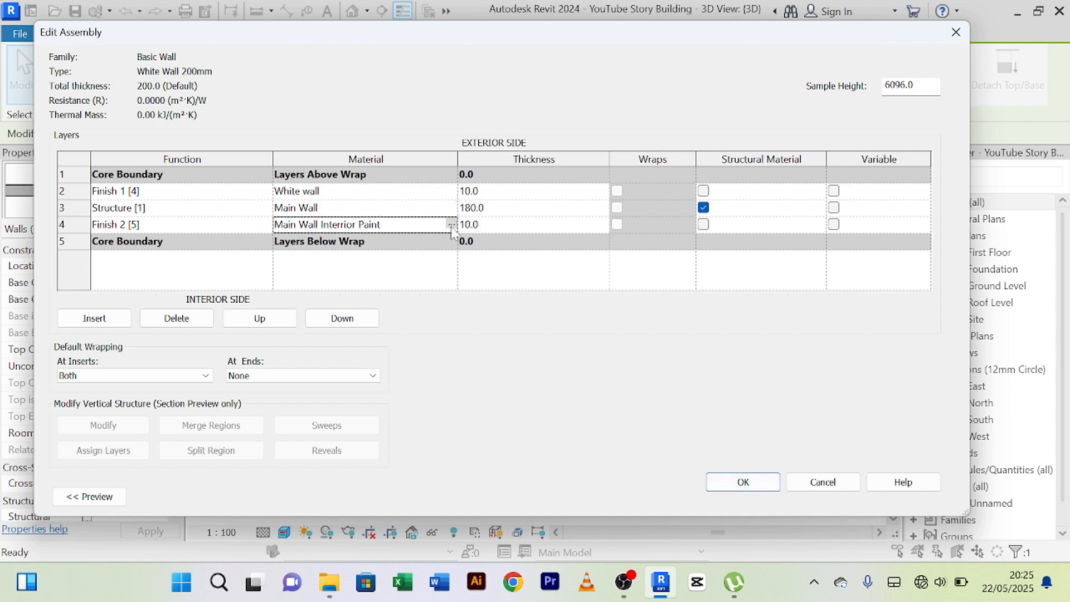
pyautogui.click(450, 226)
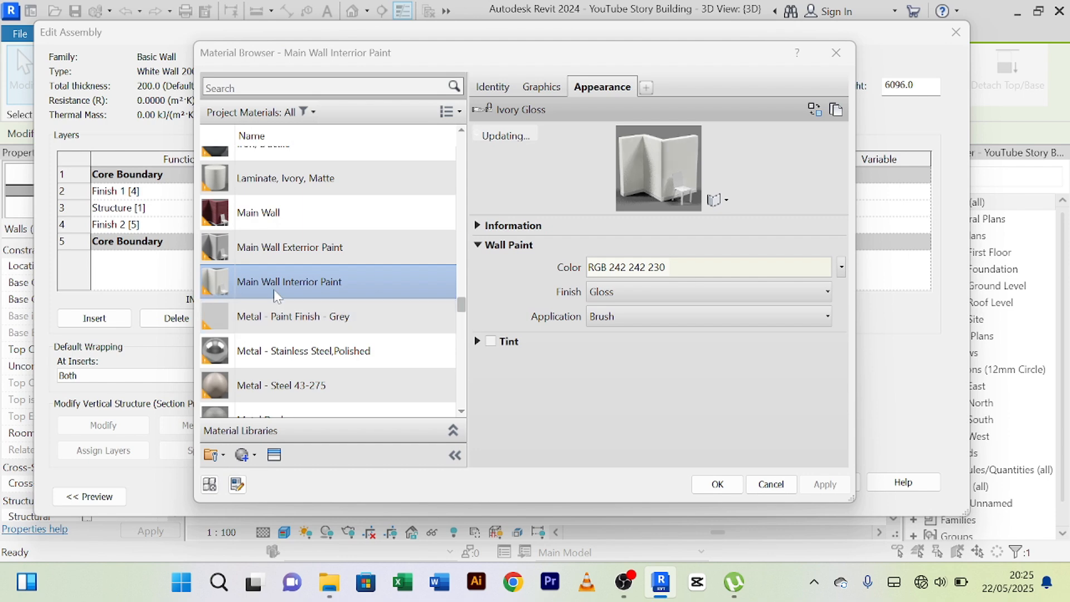
pyautogui.click(277, 247)
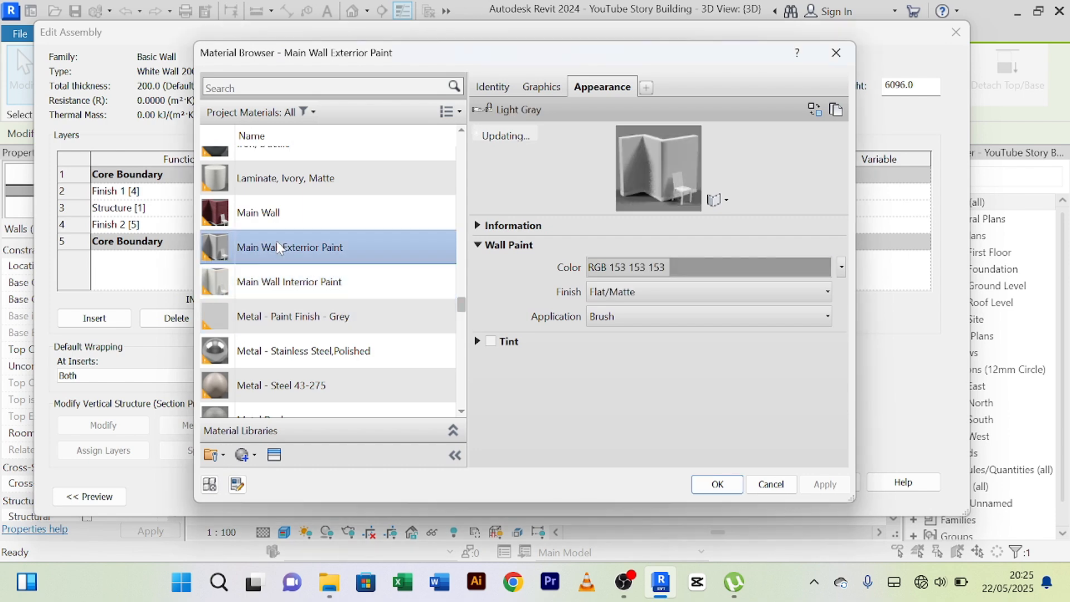
pyautogui.click(206, 87)
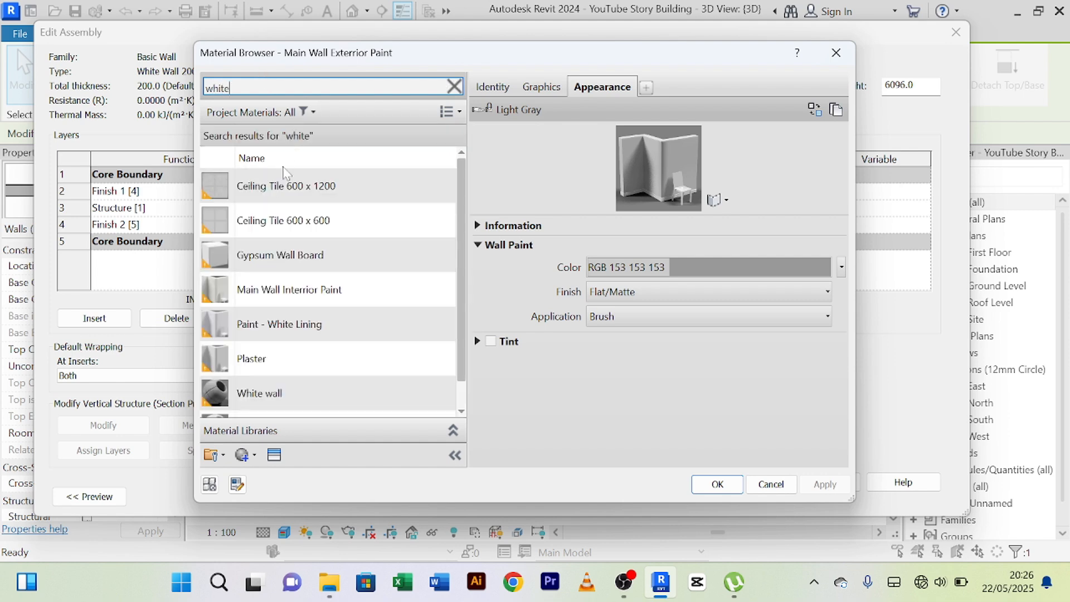
pyautogui.click(296, 397)
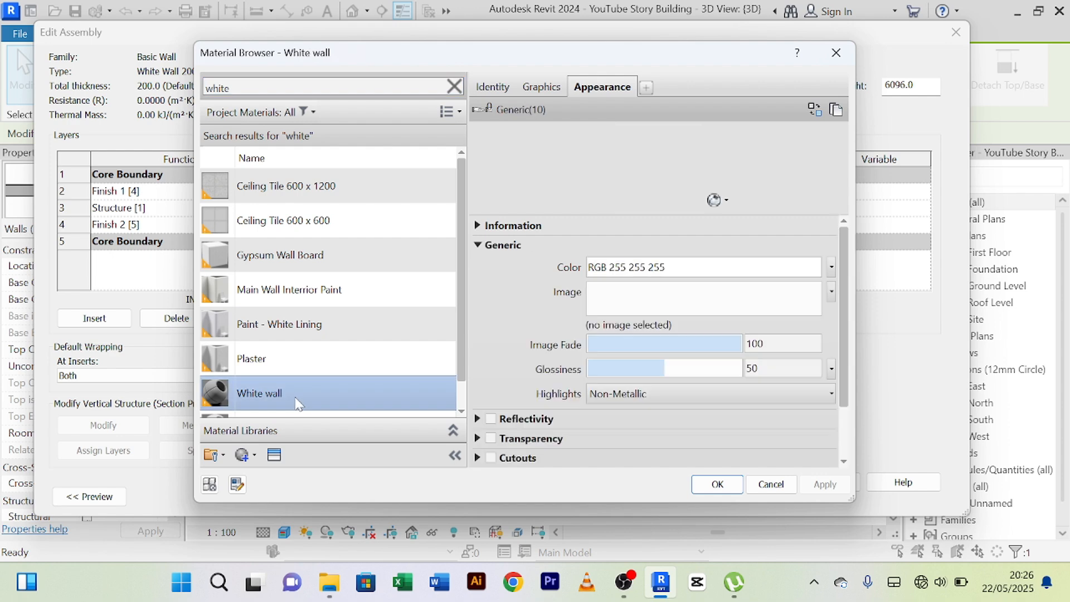
pyautogui.scroll(-1, 297, 400)
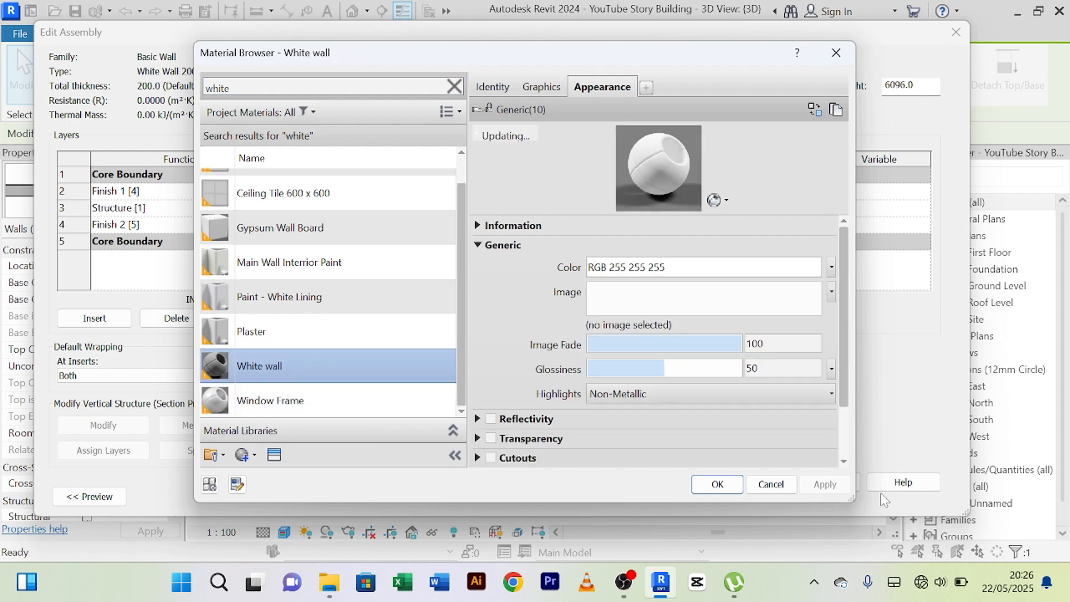
pyautogui.click(703, 485)
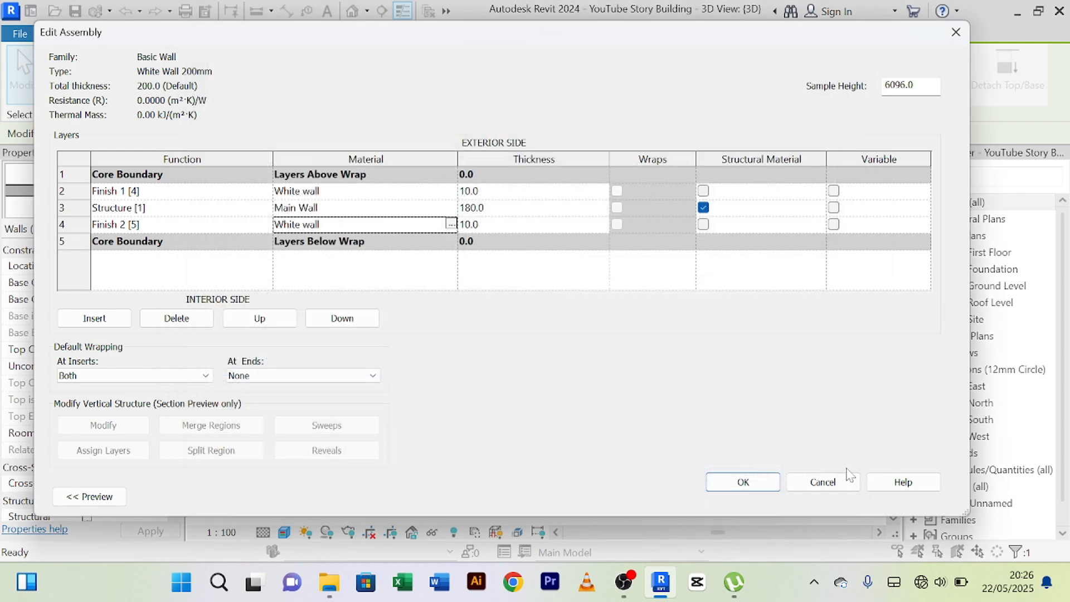
pyautogui.click(745, 483)
pyautogui.click(923, 497)
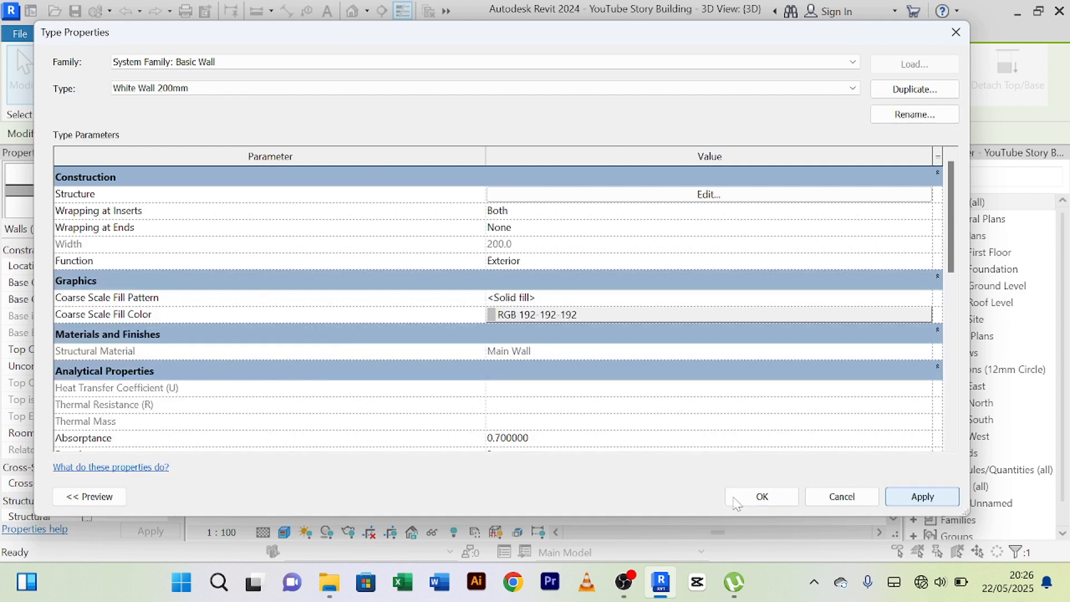
pyautogui.click(735, 500)
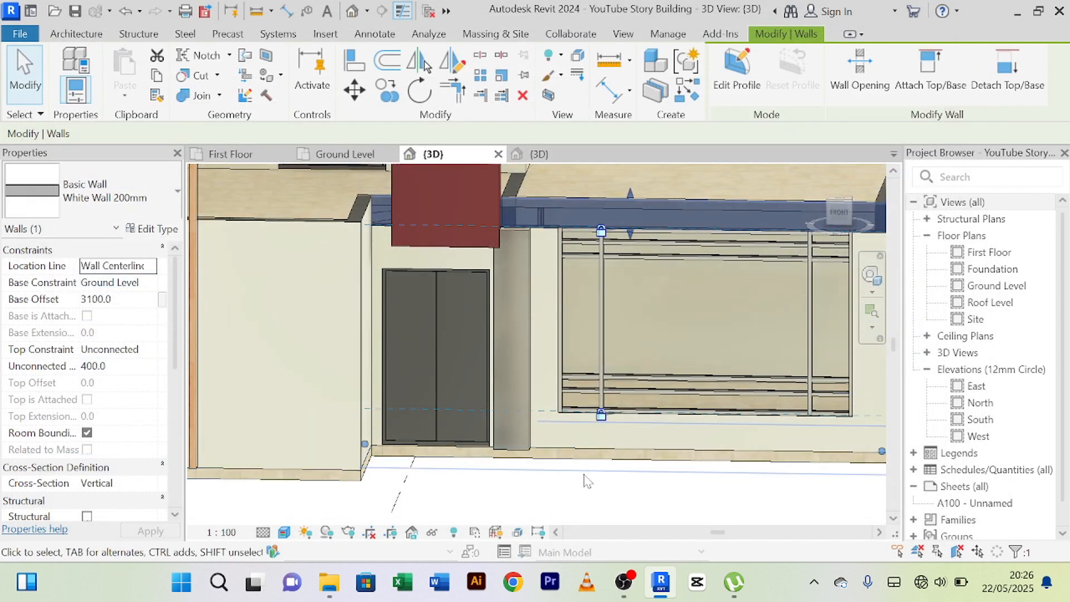
pyautogui.press('Escape')
# Change the ground-floor wall between the front door and the front window to the White Wall 200mm type.
pyautogui.scroll(5, 529, 246)
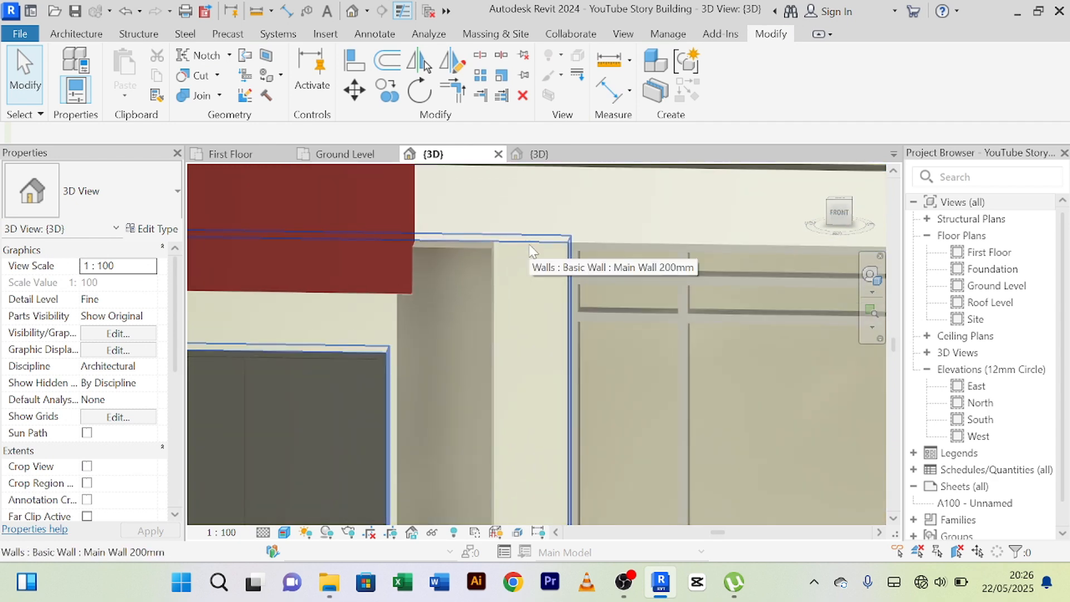
pyautogui.click(529, 250)
pyautogui.scroll(-3, 580, 226)
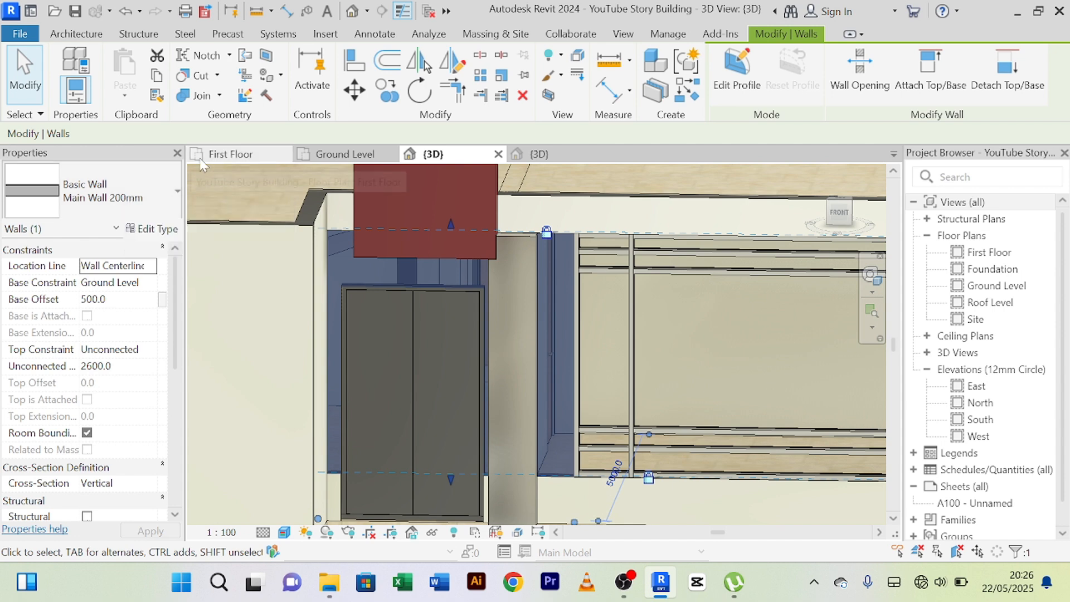
pyautogui.click(176, 192)
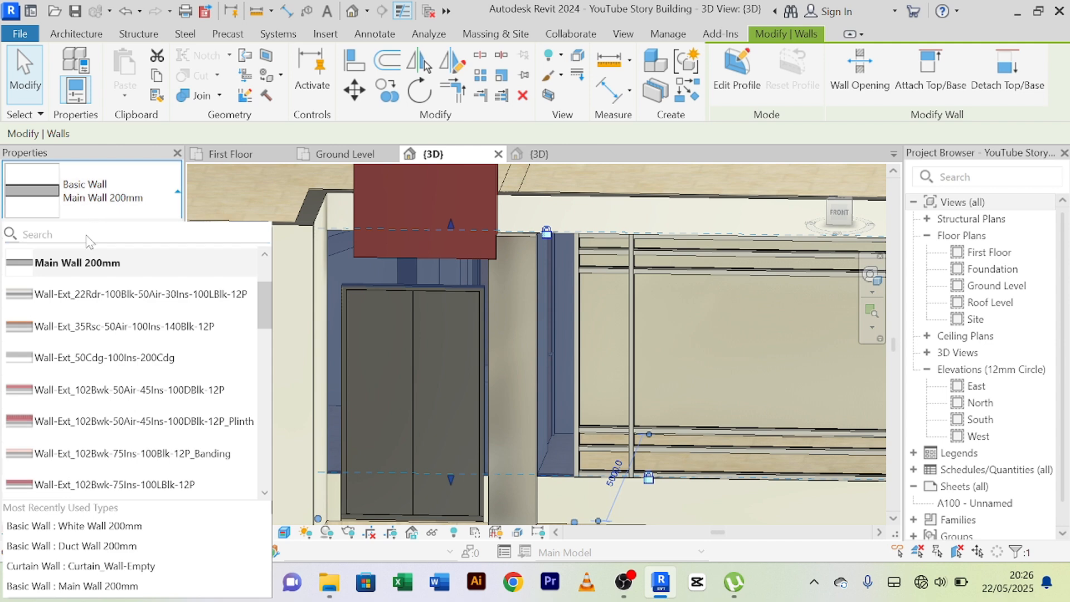
pyautogui.write('w')
pyautogui.write('hite')
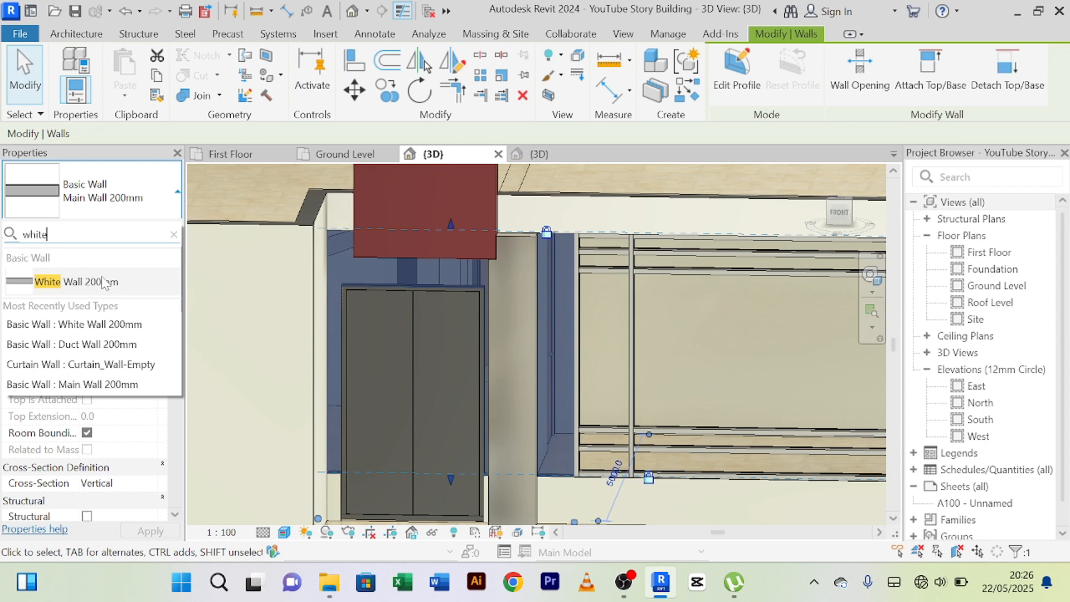
pyautogui.click(103, 283)
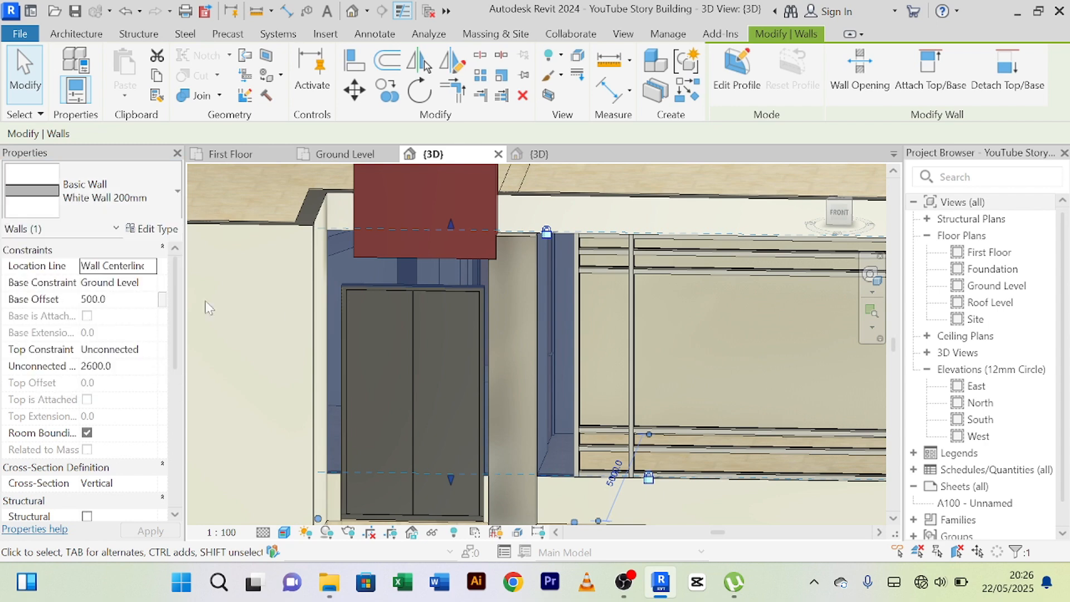
pyautogui.scroll(-3, 509, 411)
pyautogui.click(565, 458)
# Try to match the wall band's White Wall 200mm type onto the wall pier between the front window and the outer corner.
pyautogui.scroll(4, 562, 451)
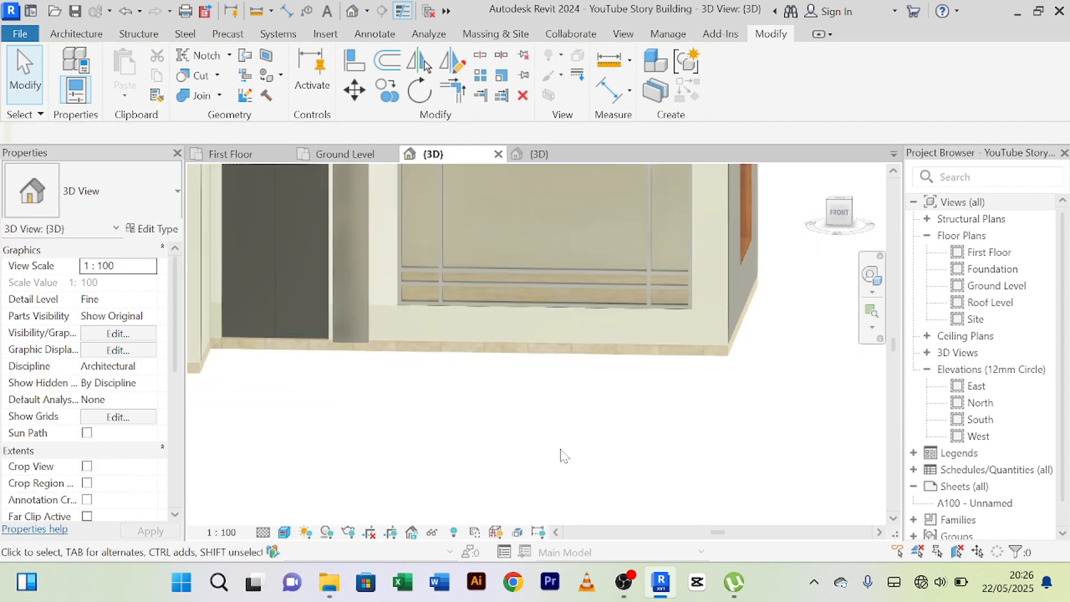
pyautogui.scroll(-4, 563, 452)
pyautogui.moveTo(568, 462); pyautogui.dragTo(561, 475, button='middle')
pyautogui.scroll(2, 617, 348)
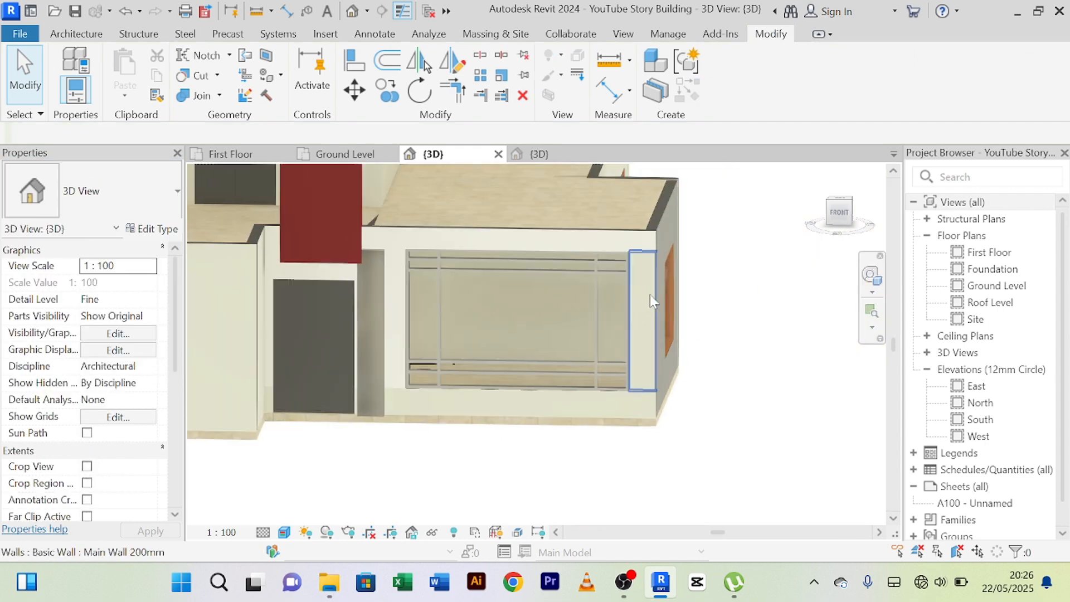
pyautogui.click(650, 294)
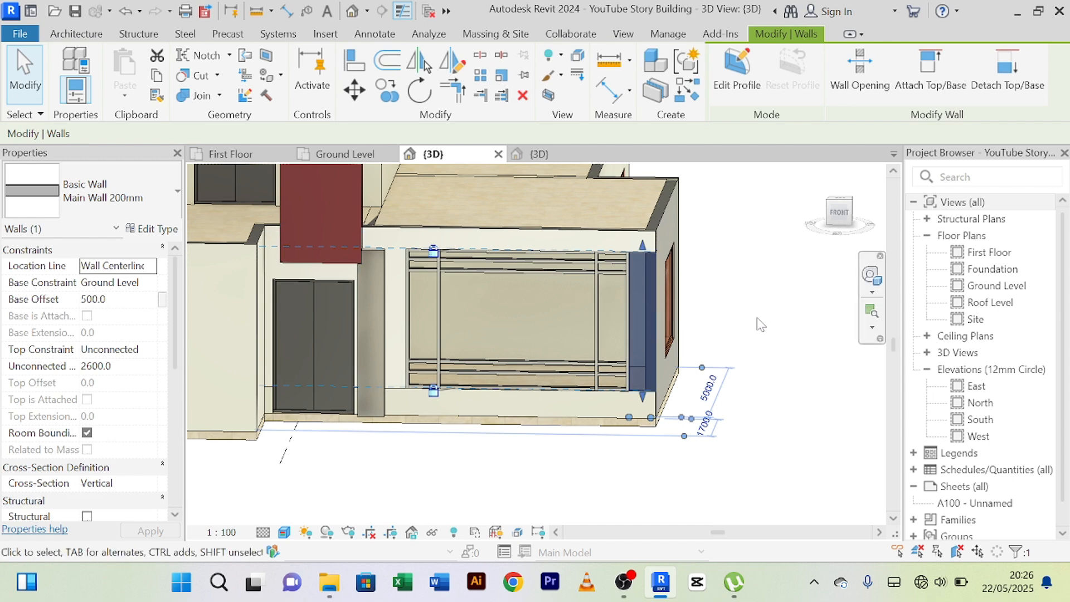
pyautogui.press('Escape')
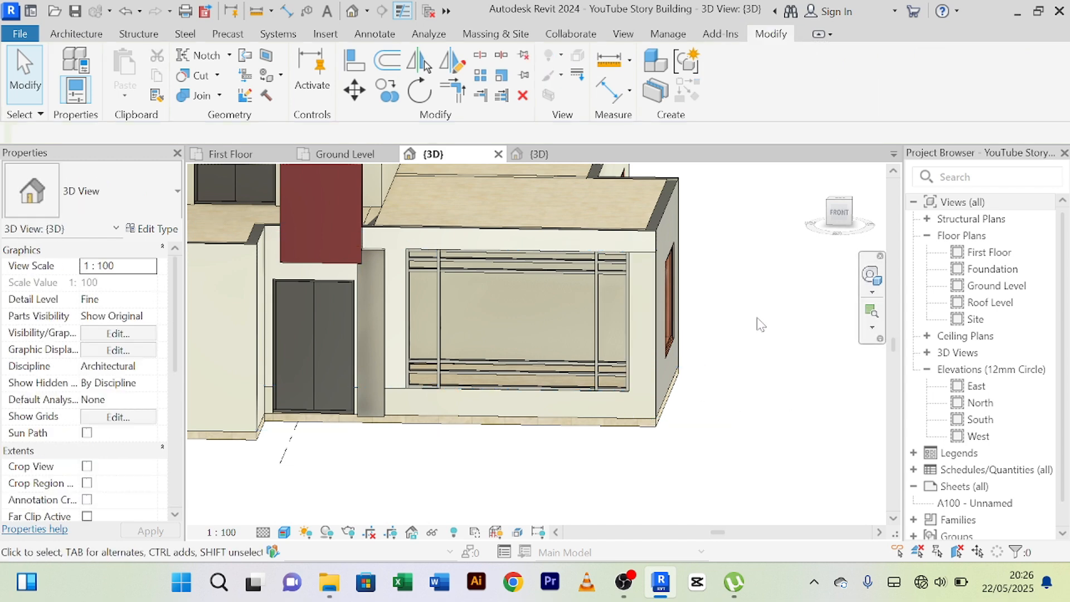
pyautogui.click(158, 97)
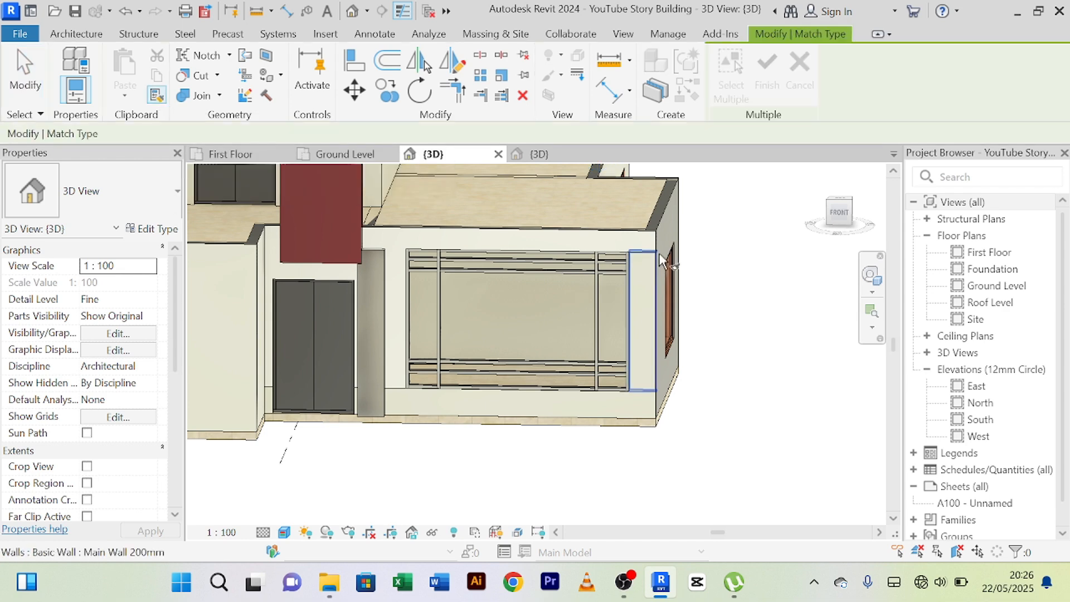
pyautogui.scroll(3, 659, 251)
pyautogui.click(626, 232)
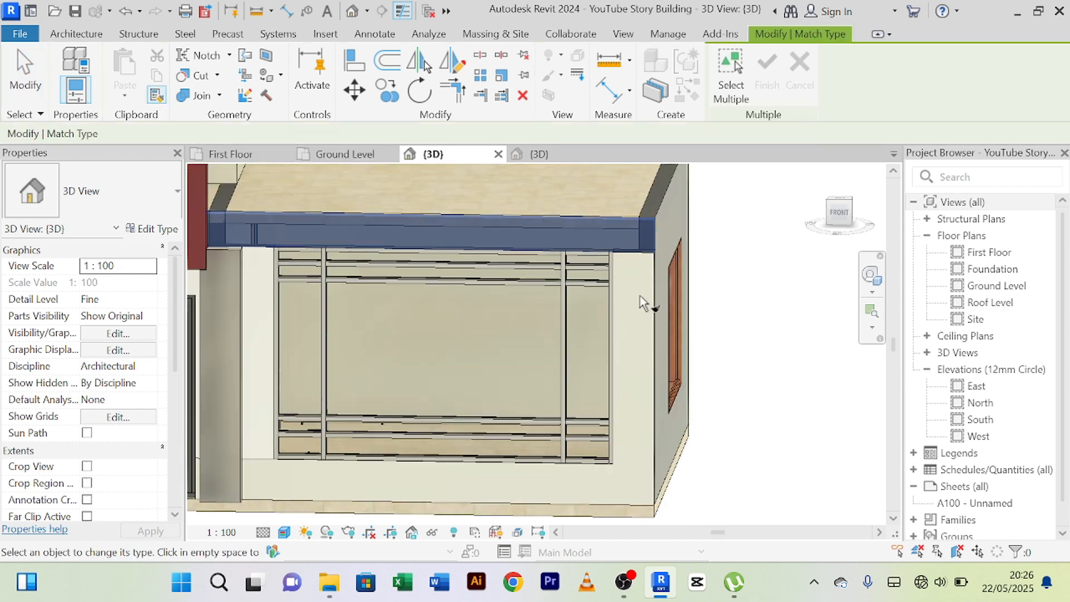
pyautogui.click(650, 301)
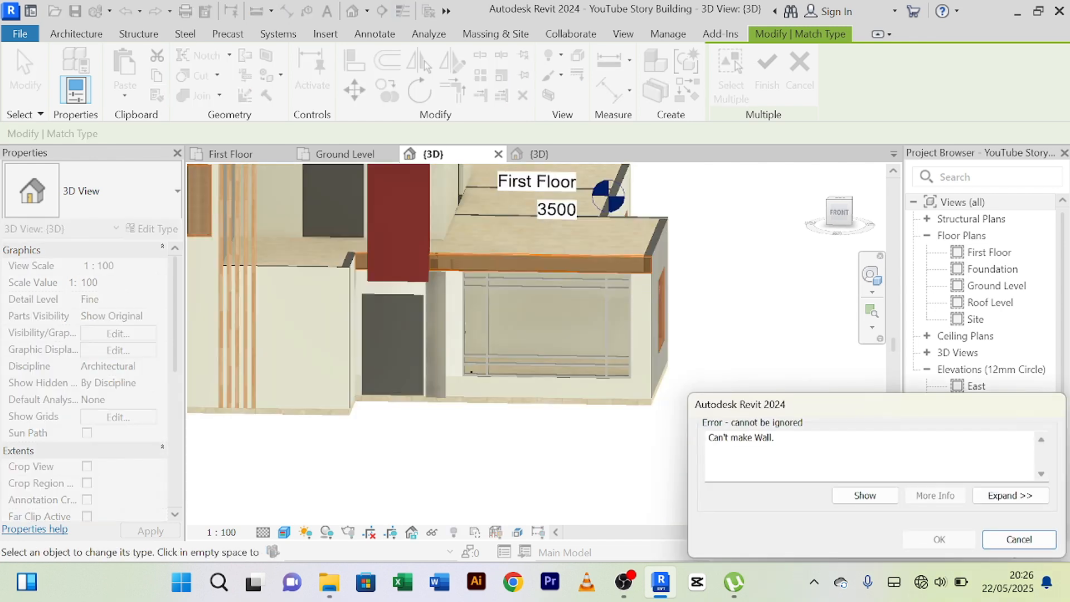
pyautogui.scroll(2, 759, 347)
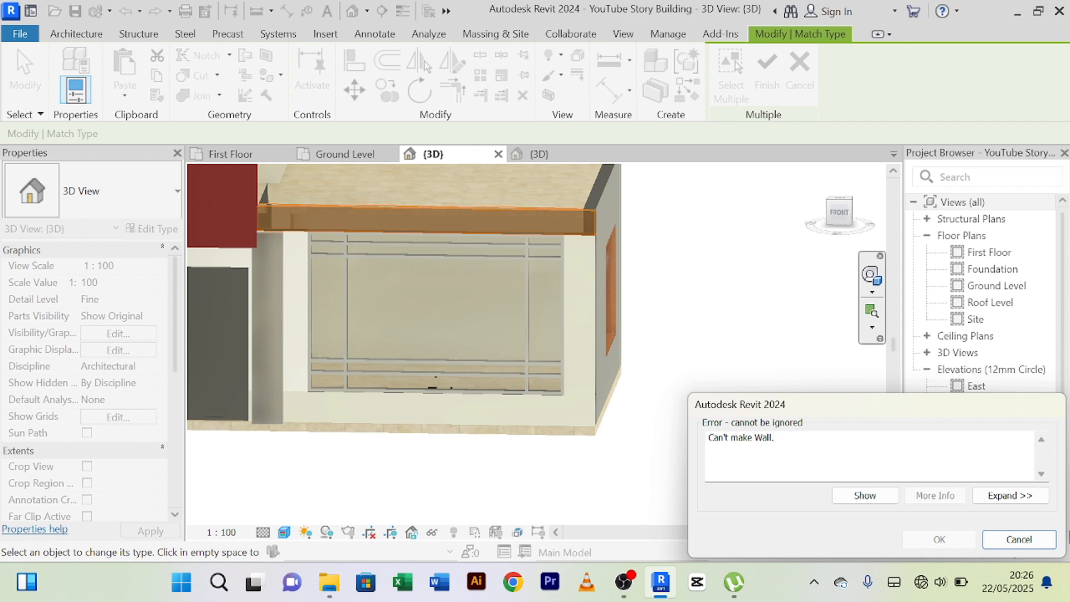
pyautogui.click(1018, 540)
pyautogui.rightClick(695, 224)
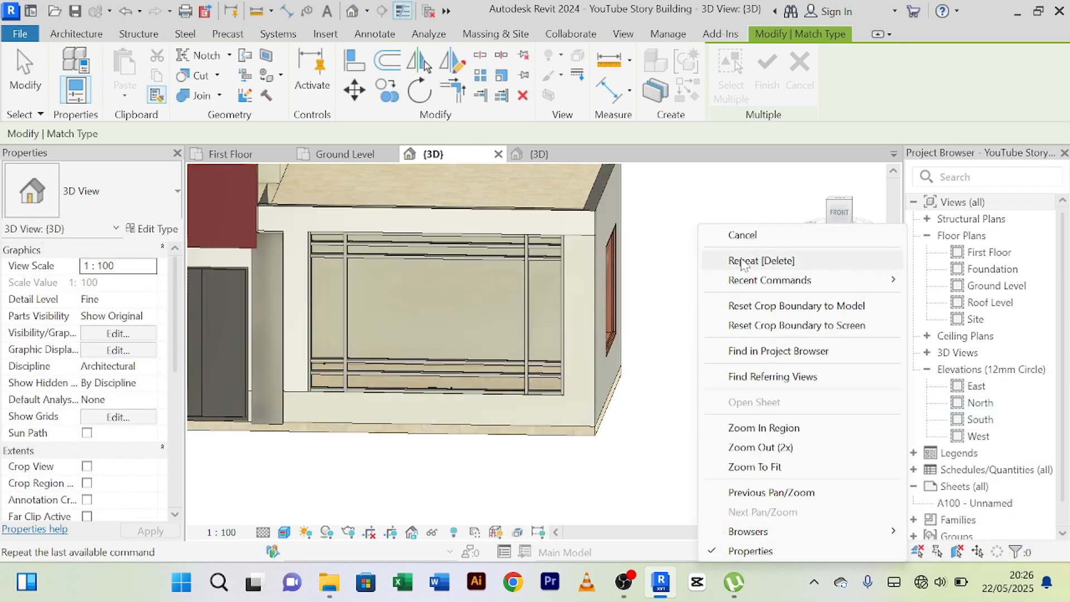
pyautogui.click(725, 232)
pyautogui.rightClick(735, 200)
pyautogui.click(745, 216)
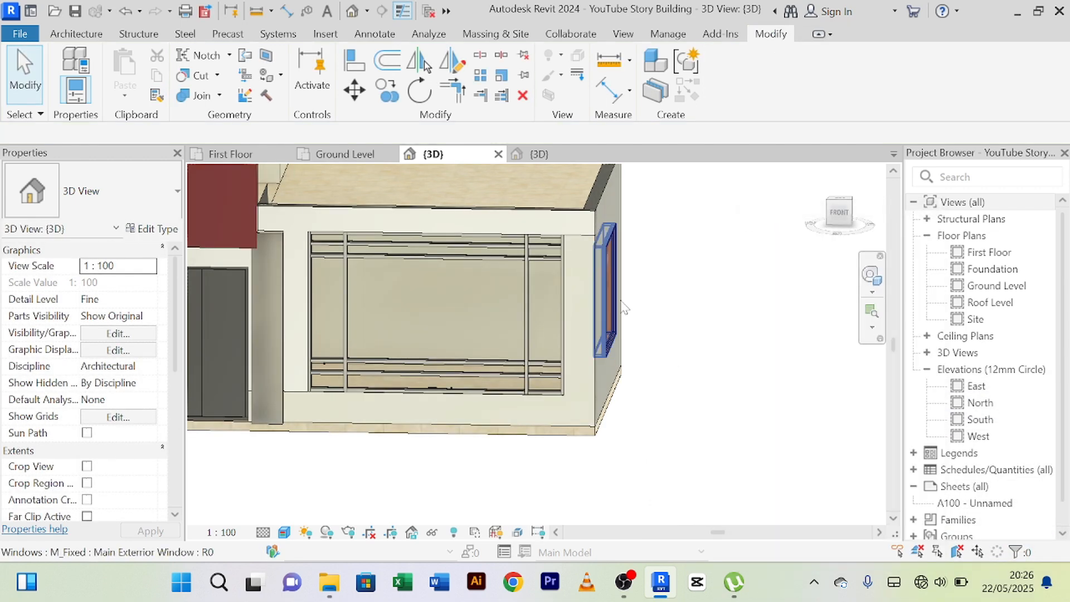
# Paint the front face of the wall pier between the front window and the outer corner with the White wall material.
pyautogui.scroll(2, 606, 297)
pyautogui.scroll(-2, 542, 260)
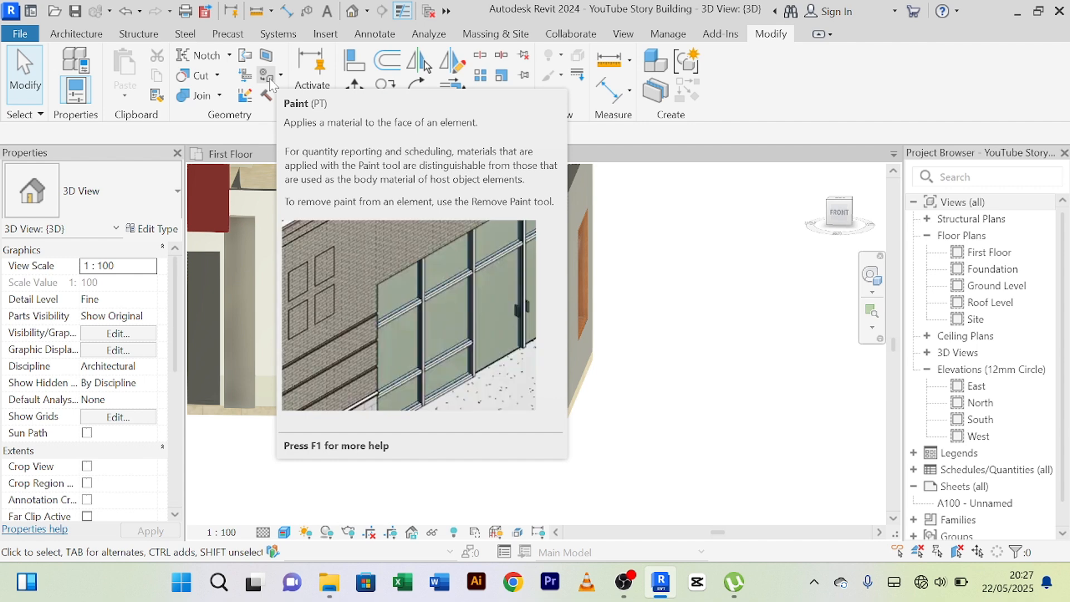
pyautogui.click(270, 84)
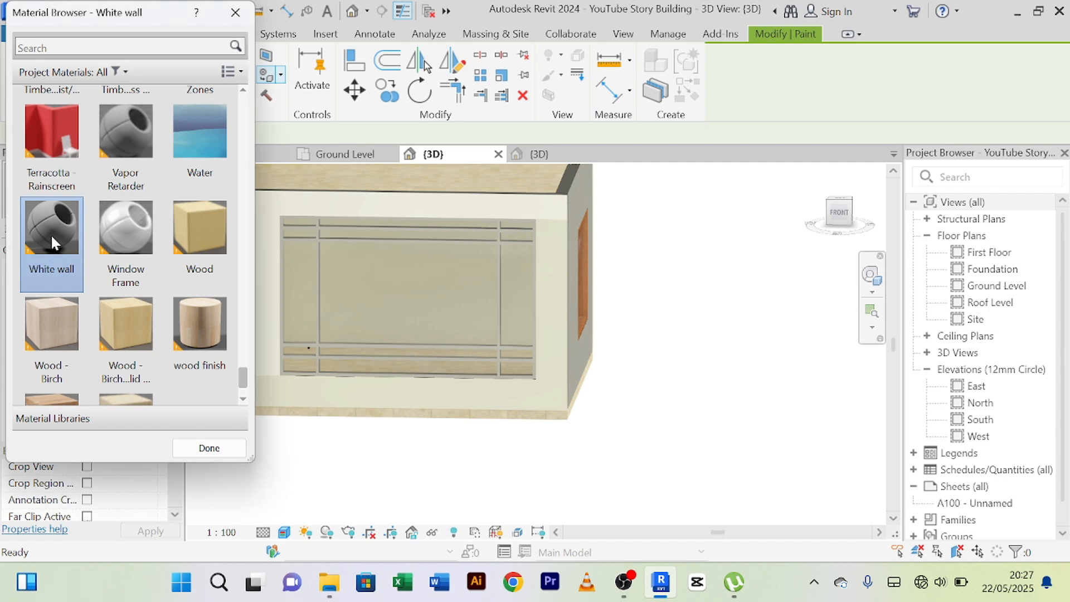
pyautogui.click(551, 297)
pyautogui.scroll(-5, 551, 296)
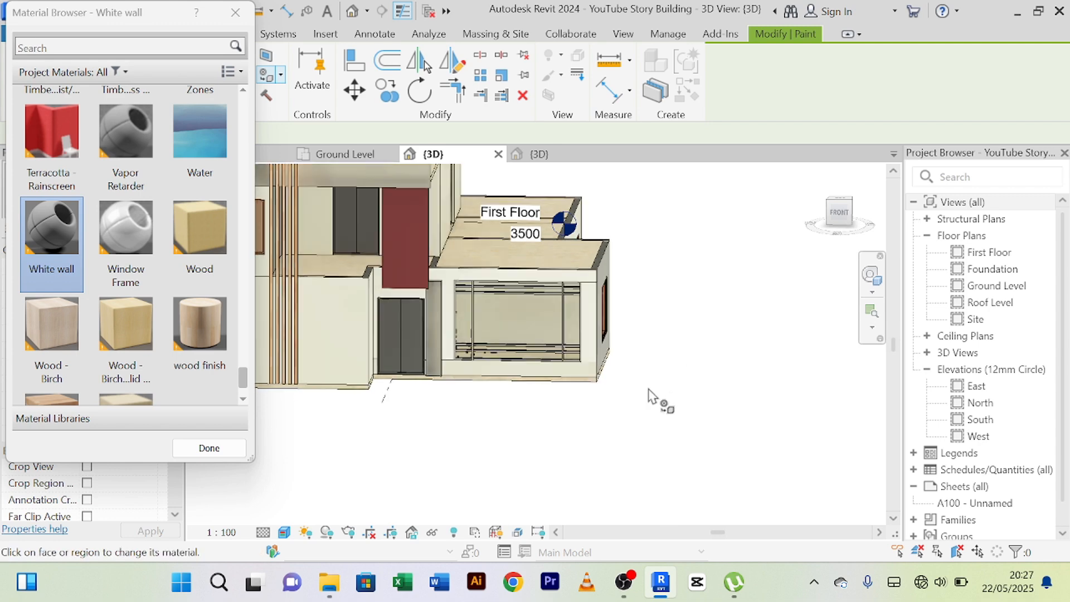
pyautogui.rightClick(702, 225)
pyautogui.click(737, 233)
pyautogui.rightClick(718, 204)
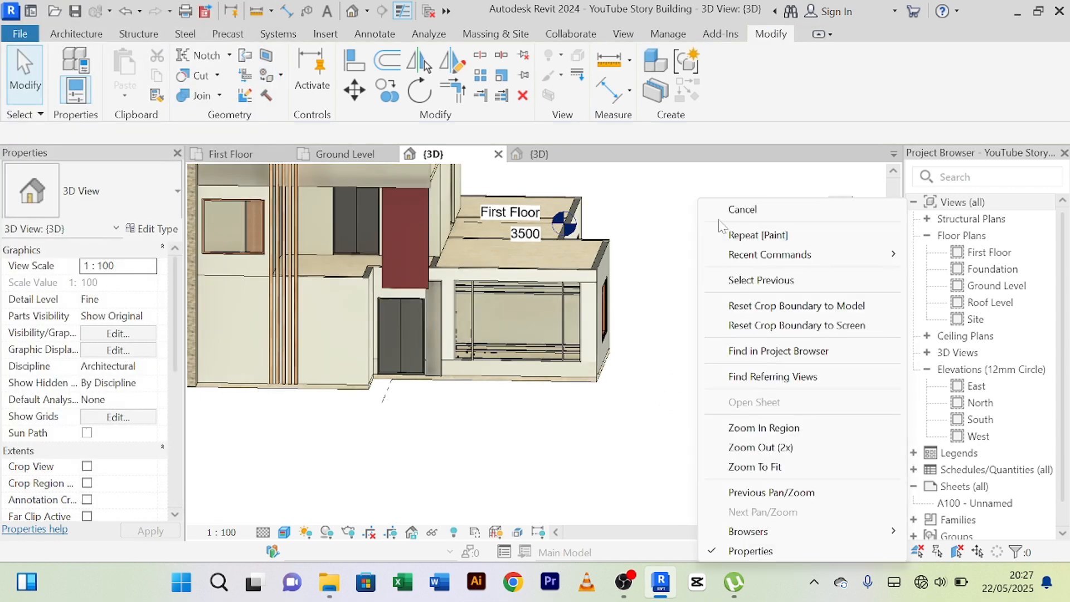
pyautogui.click(737, 208)
# Paint the front face of the low wall below the front window with the White wall material.
pyautogui.scroll(3, 640, 334)
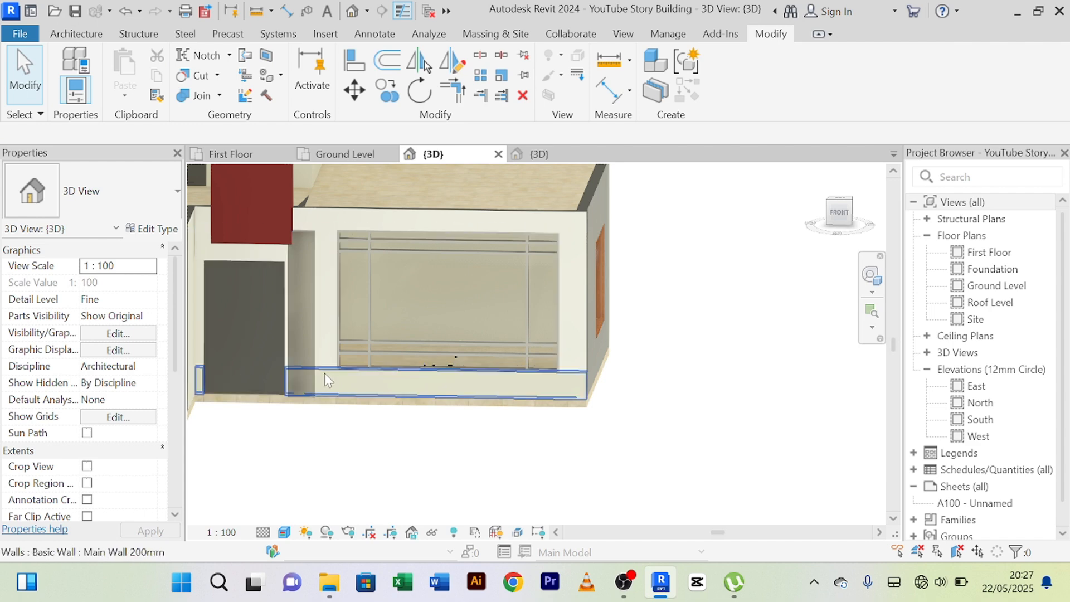
pyautogui.click(266, 76)
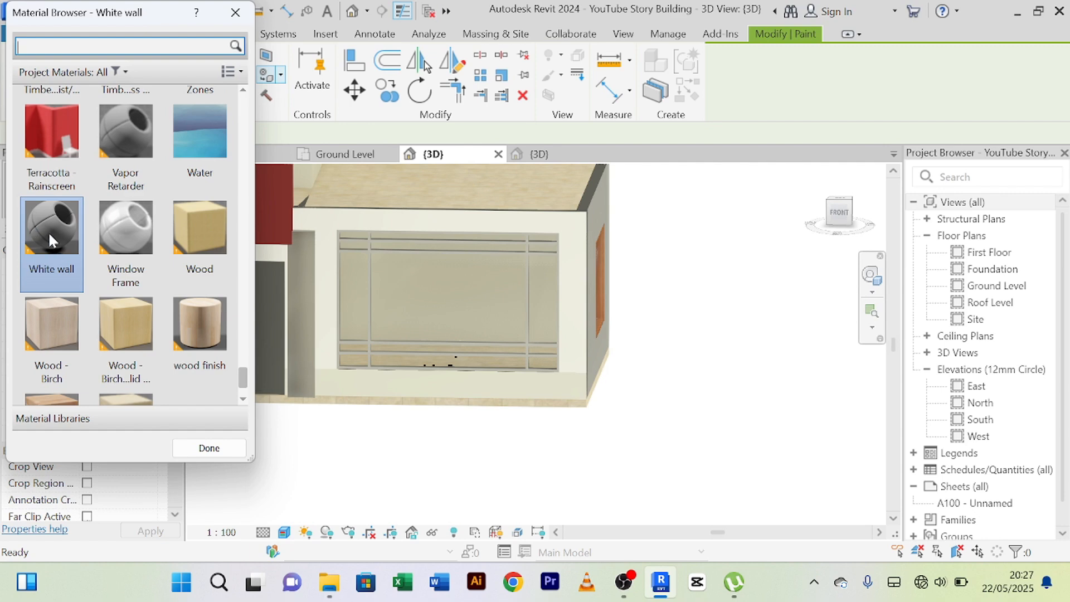
pyautogui.scroll(1, 48, 218)
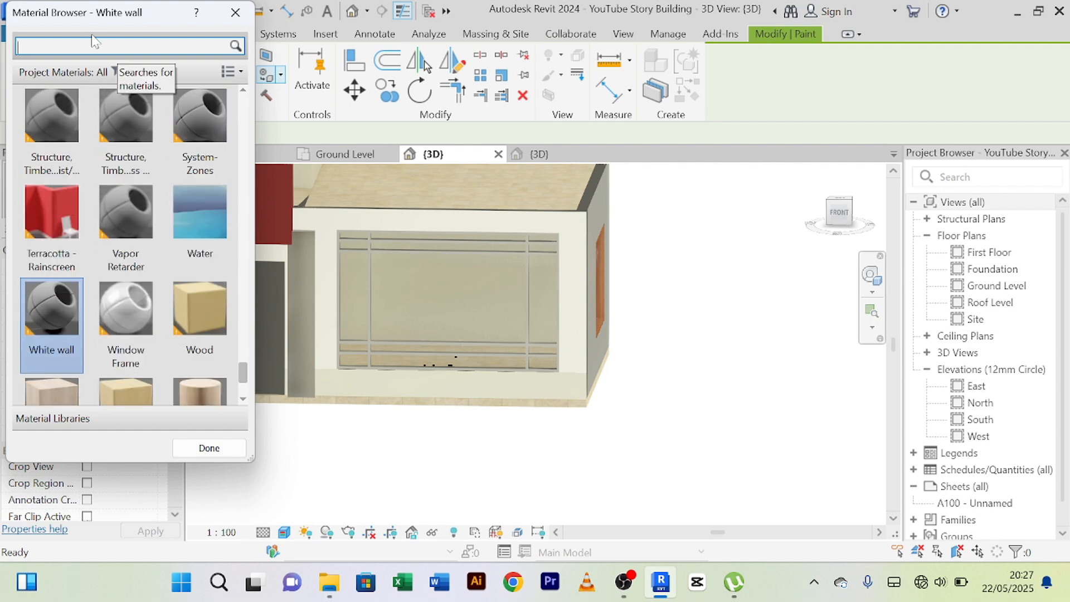
pyautogui.click(52, 322)
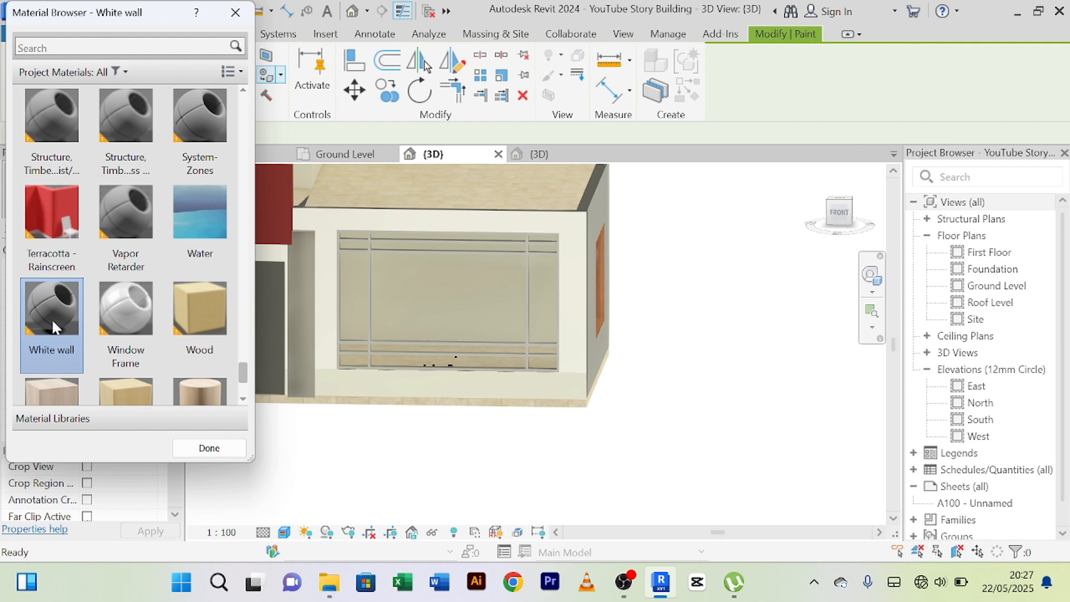
pyautogui.click(380, 384)
pyautogui.rightClick(692, 226)
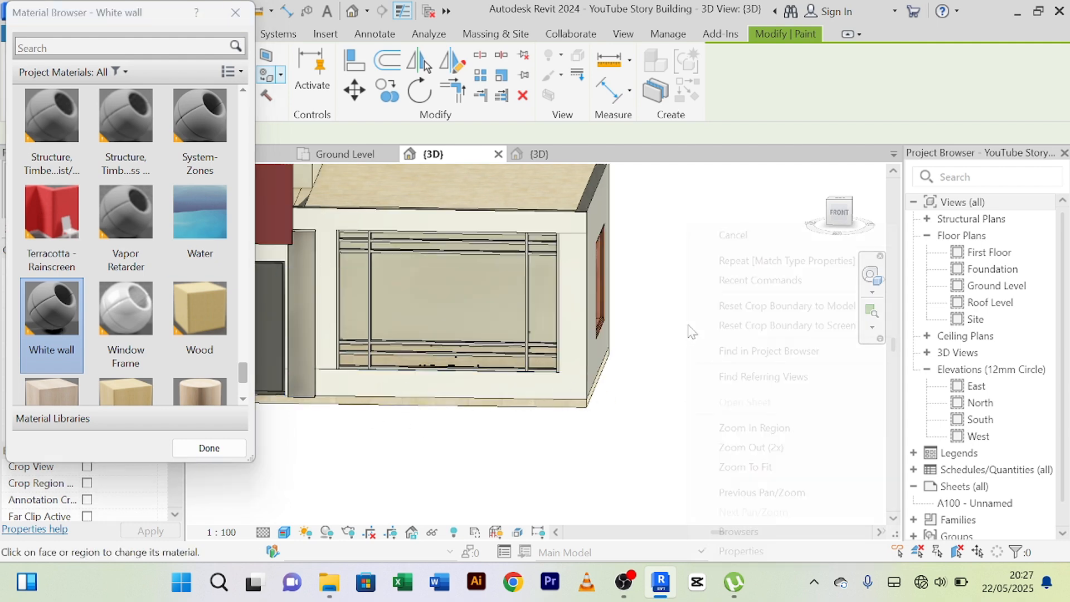
pyautogui.click(743, 238)
pyautogui.rightClick(713, 201)
pyautogui.click(724, 213)
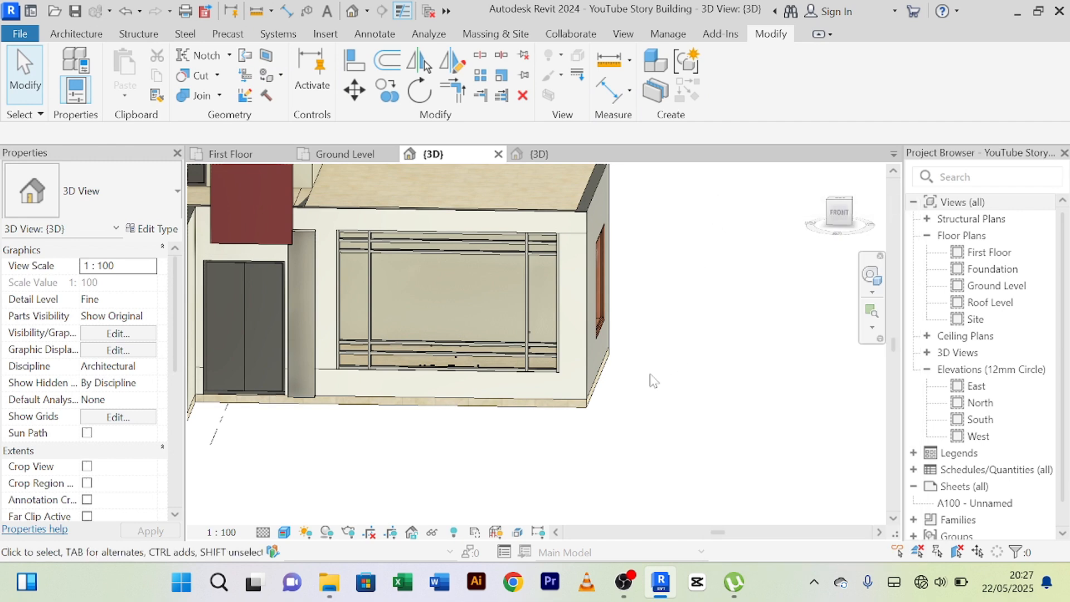
pyautogui.moveTo(653, 380); pyautogui.dragTo(681, 383, button='middle')
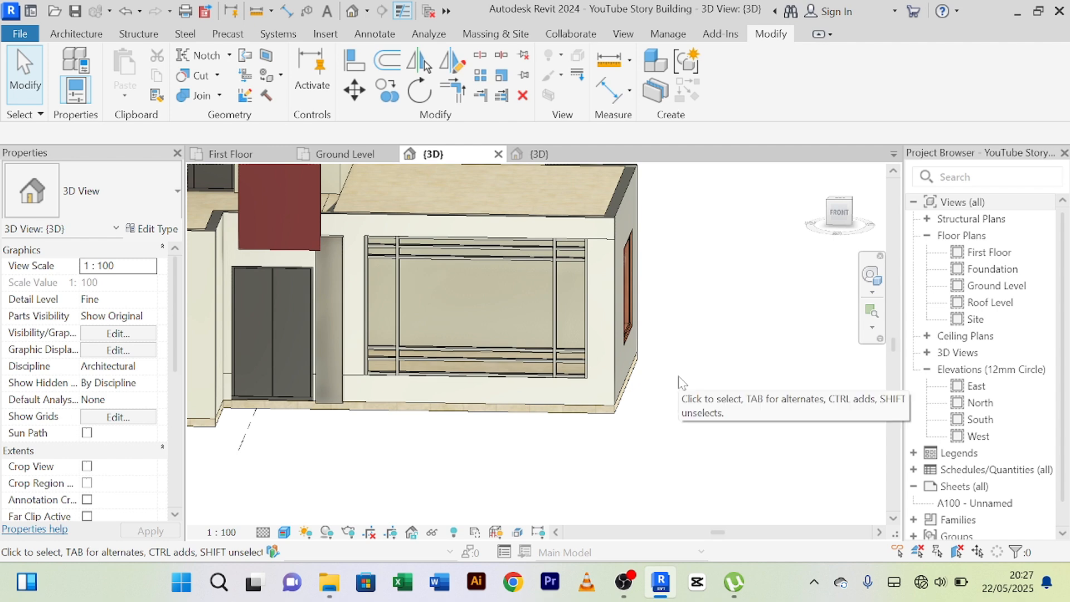
# Examine the narrow vertical panel between the front door and the front window against the rest of the front facade.
pyautogui.keyDown('shift'); pyautogui.moveTo(679, 383); pyautogui.dragTo(709, 407, button='middle'); pyautogui.keyUp('shift')
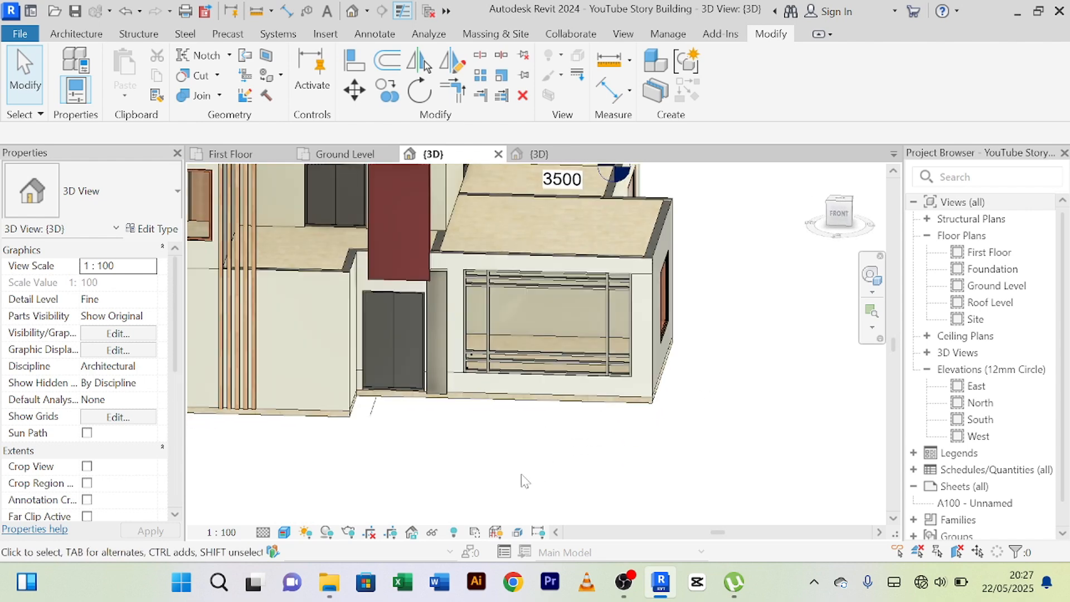
pyautogui.moveTo(536, 482); pyautogui.dragTo(574, 494, button='middle')
pyautogui.scroll(-1, 627, 455)
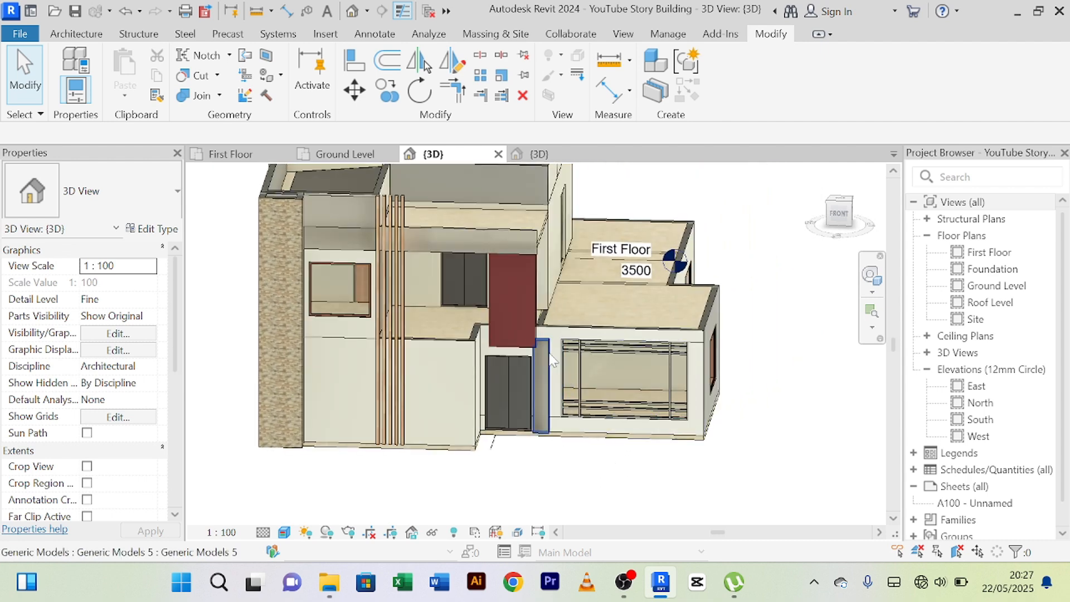
pyautogui.scroll(2, 534, 396)
pyautogui.click(534, 396)
pyautogui.scroll(5, 534, 390)
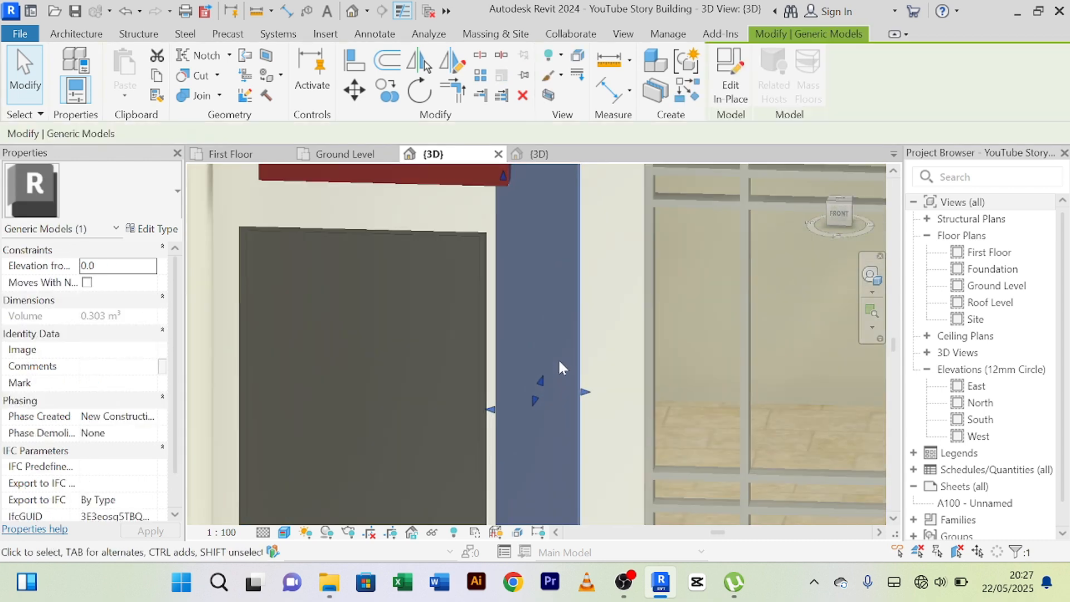
pyautogui.scroll(-3, 557, 340)
pyautogui.scroll(2, 553, 334)
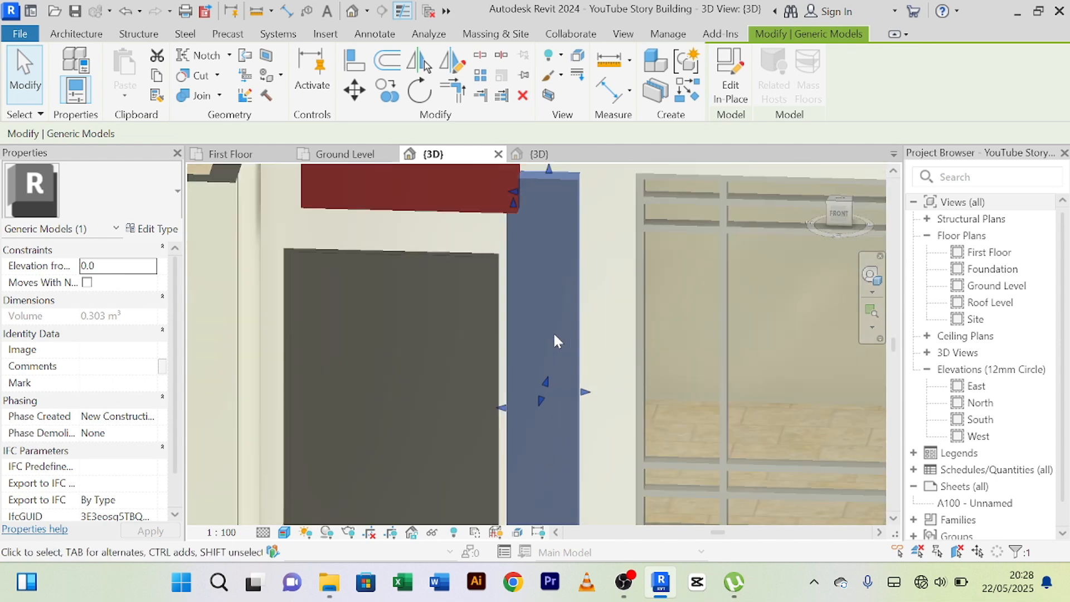
pyautogui.scroll(-4, 553, 334)
pyautogui.click(563, 463)
pyautogui.scroll(-3, 561, 467)
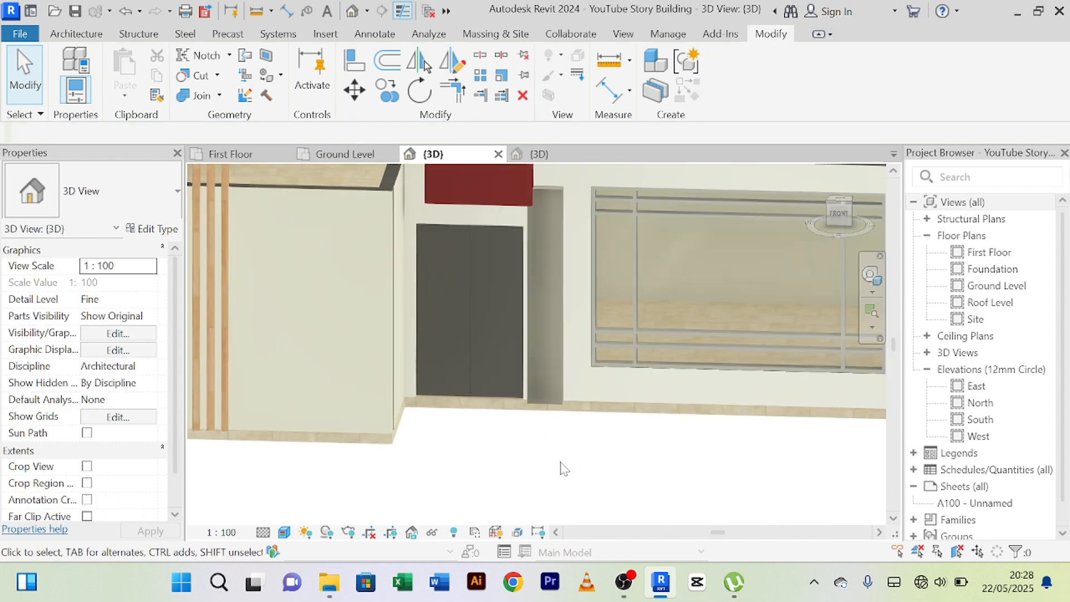
pyautogui.moveTo(560, 472); pyautogui.dragTo(565, 504, button='middle')
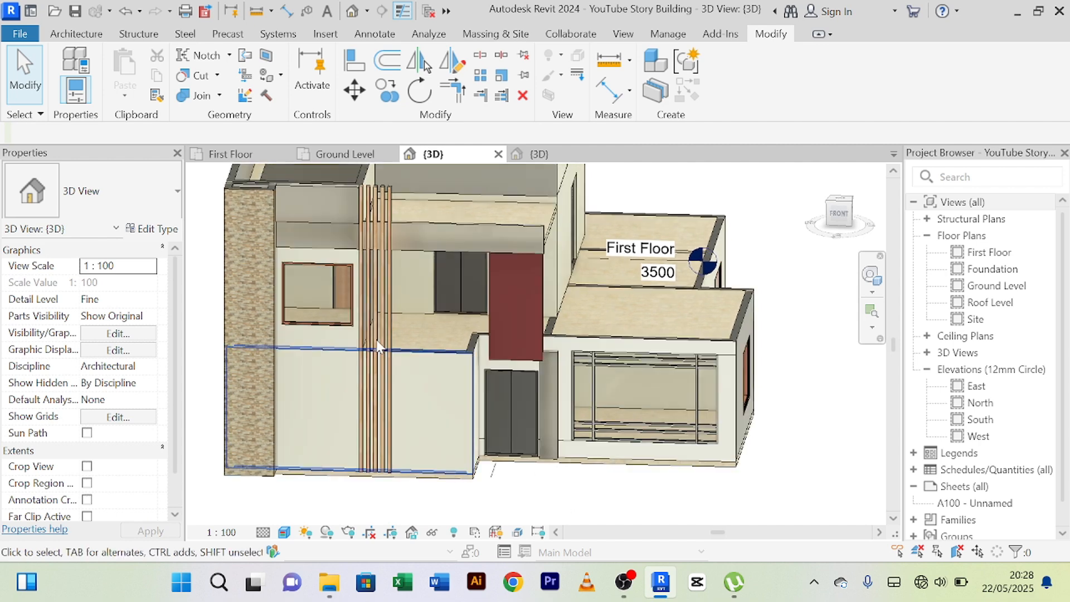
# Check the wall type of the tall stone-clad wall at the facade's outer end as a reference for the narrow panel.
pyautogui.click(246, 192)
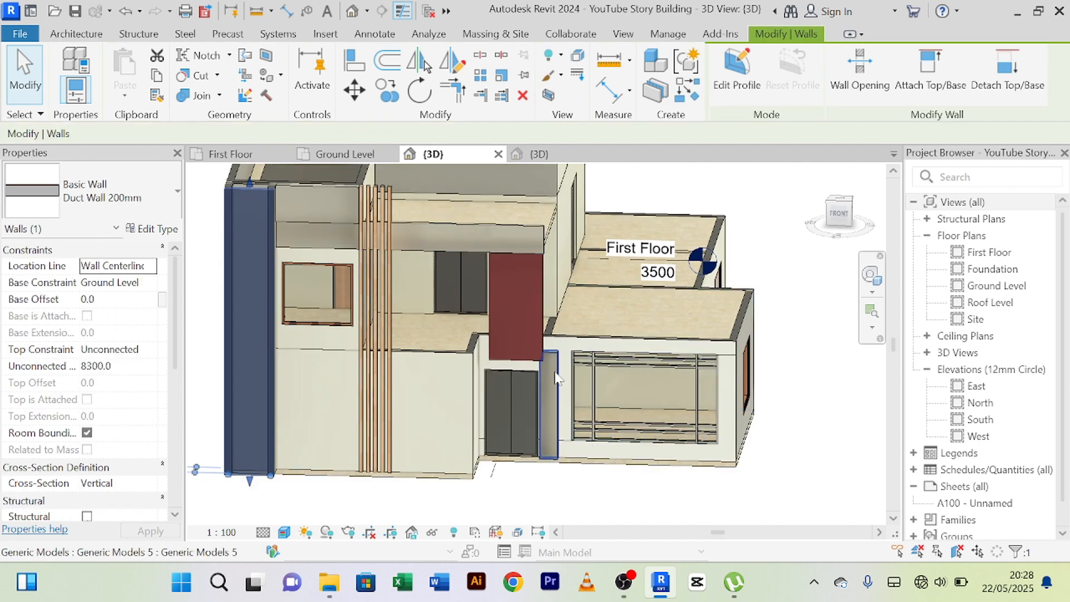
pyautogui.click(549, 435)
pyautogui.scroll(3, 563, 469)
pyautogui.press('Escape')
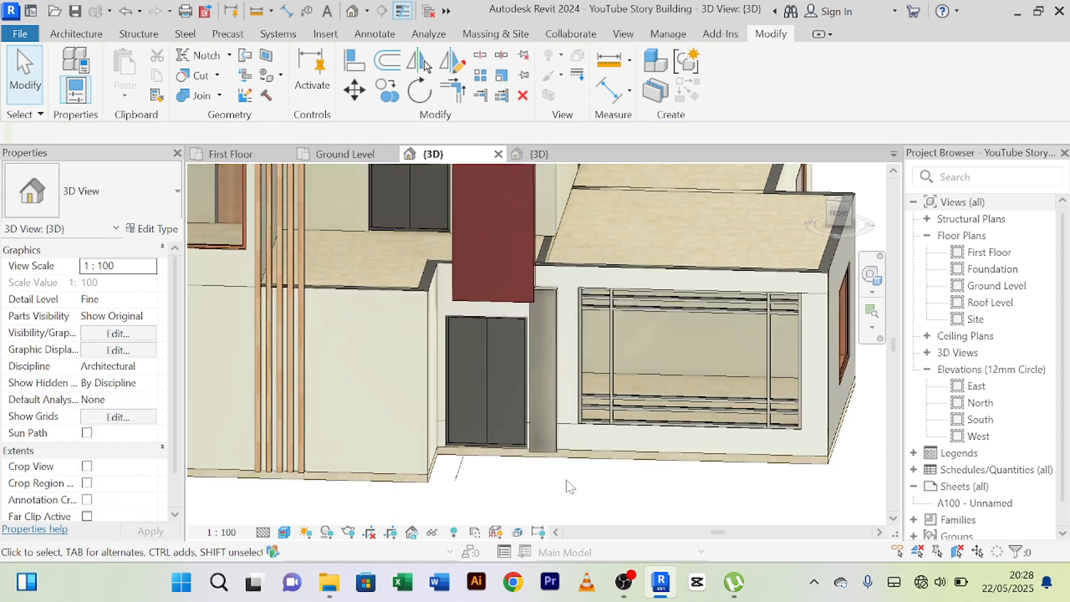
pyautogui.scroll(-5, 570, 486)
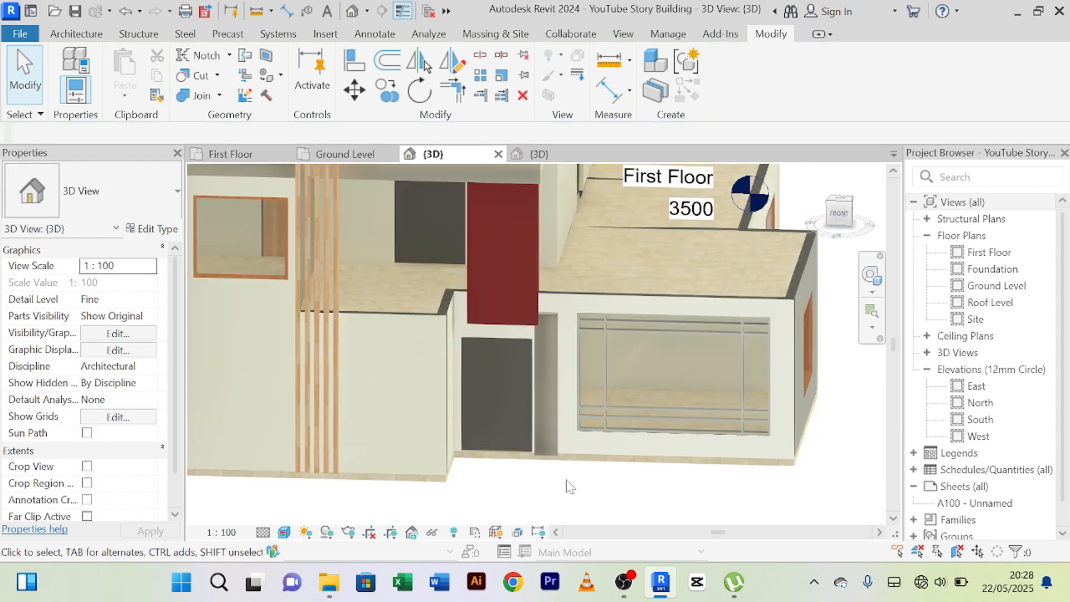
pyautogui.moveTo(580, 508); pyautogui.dragTo(586, 506, button='middle')
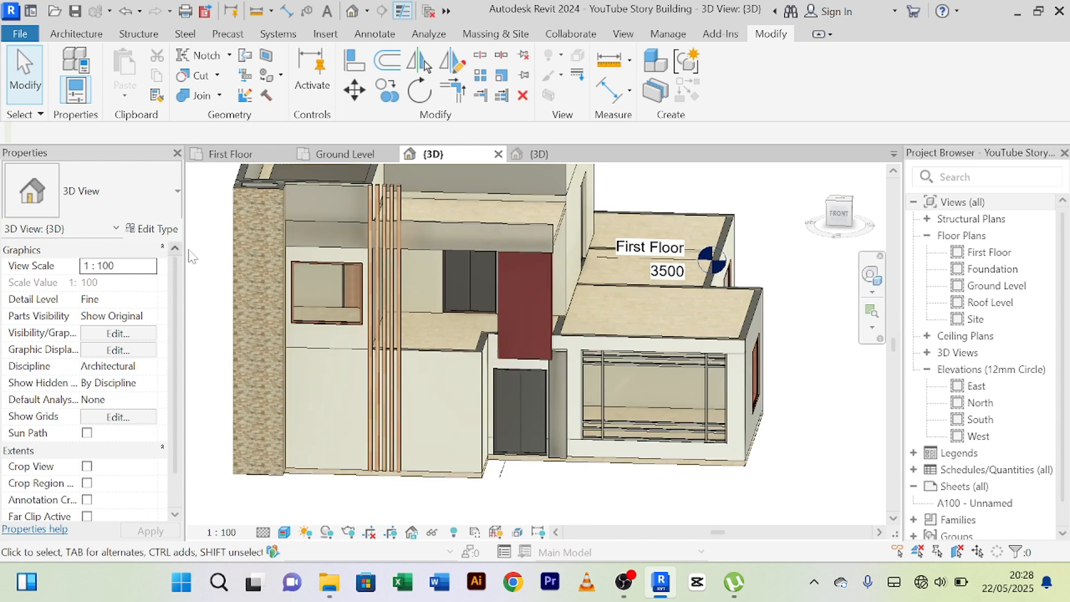
pyautogui.click(261, 191)
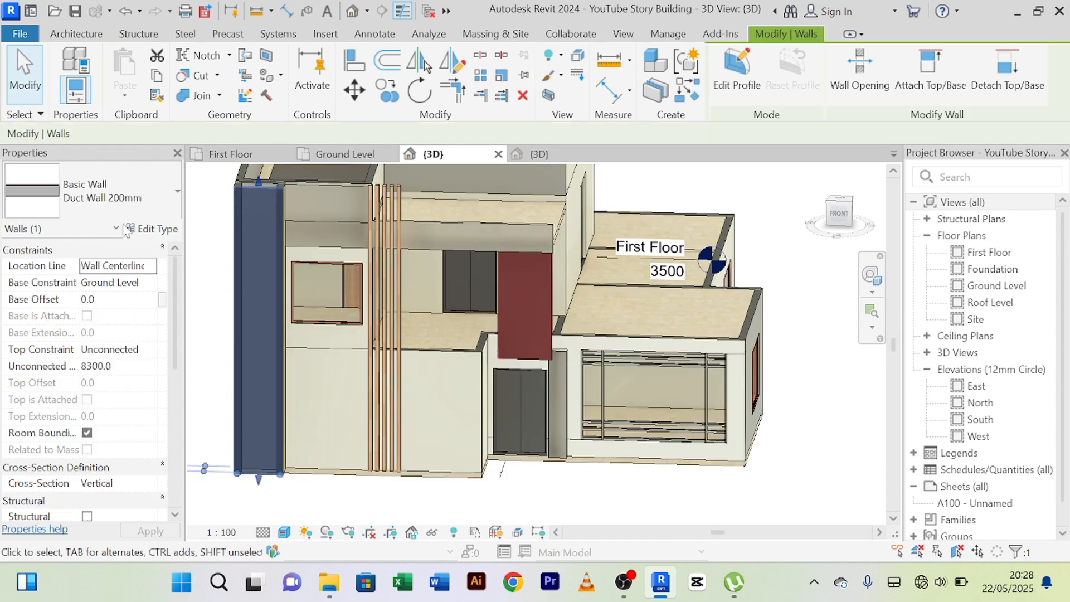
pyautogui.click(672, 501)
pyautogui.scroll(3, 548, 337)
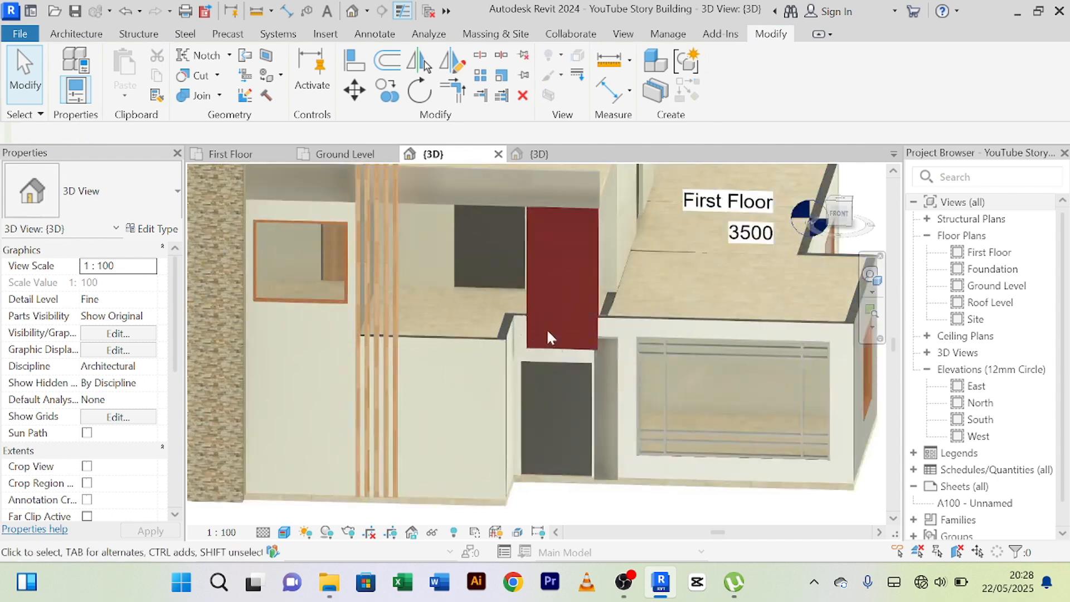
# Edit the narrow panel between the front door and front window in place and assign the Duct Stones material to its extrusion.
pyautogui.click(614, 343)
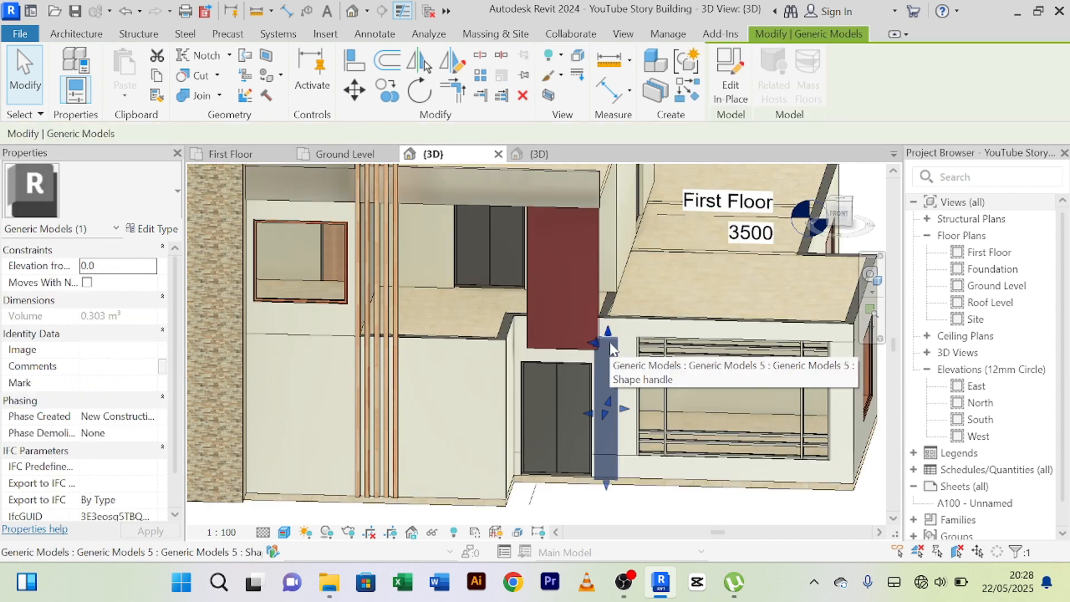
pyautogui.click(731, 89)
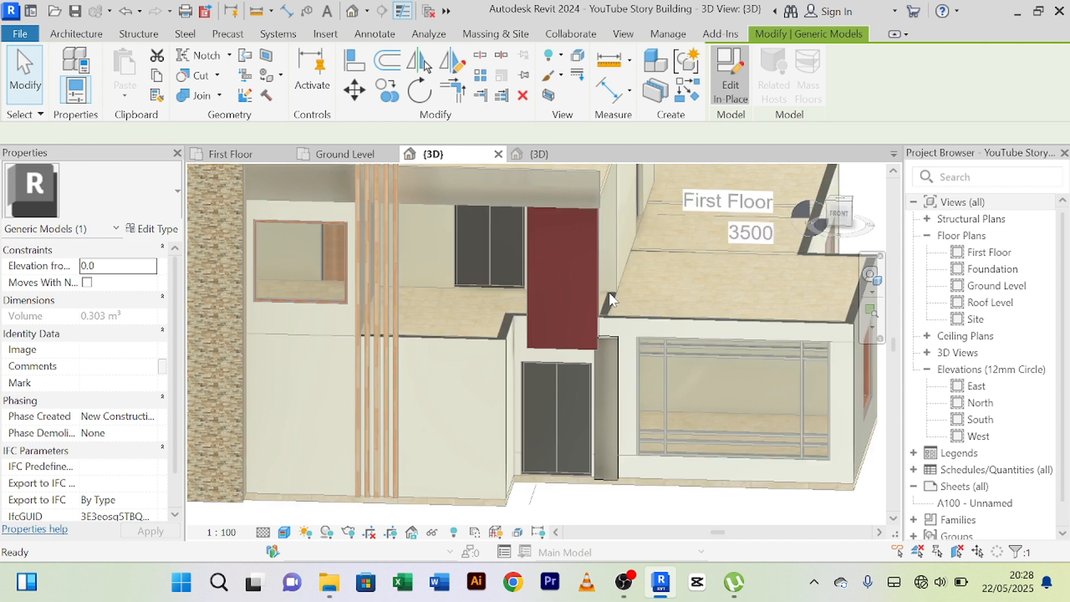
pyautogui.click(612, 346)
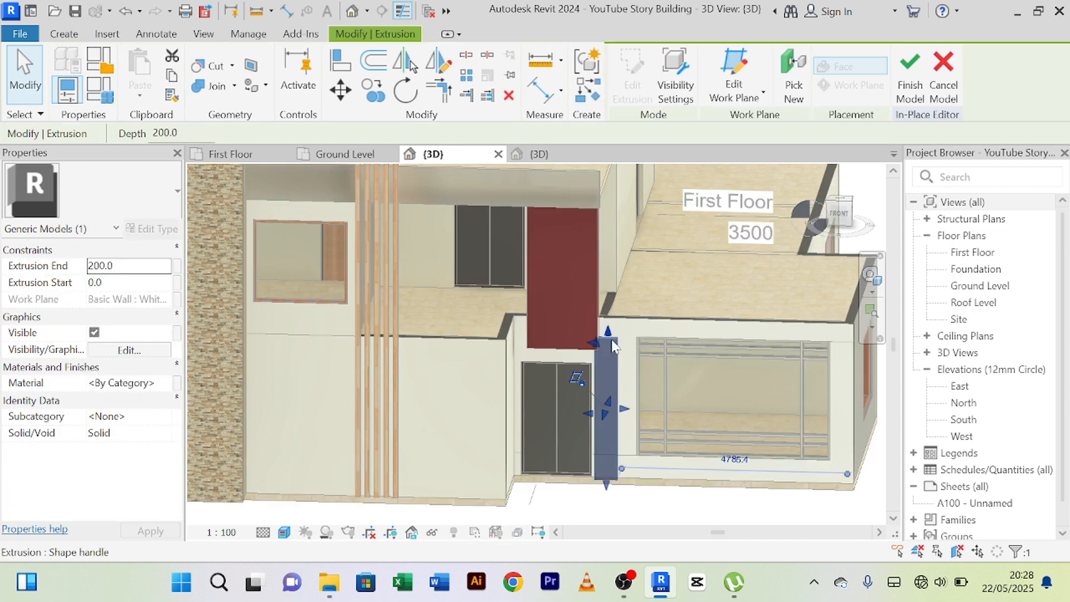
pyautogui.click(165, 388)
pyautogui.click(175, 383)
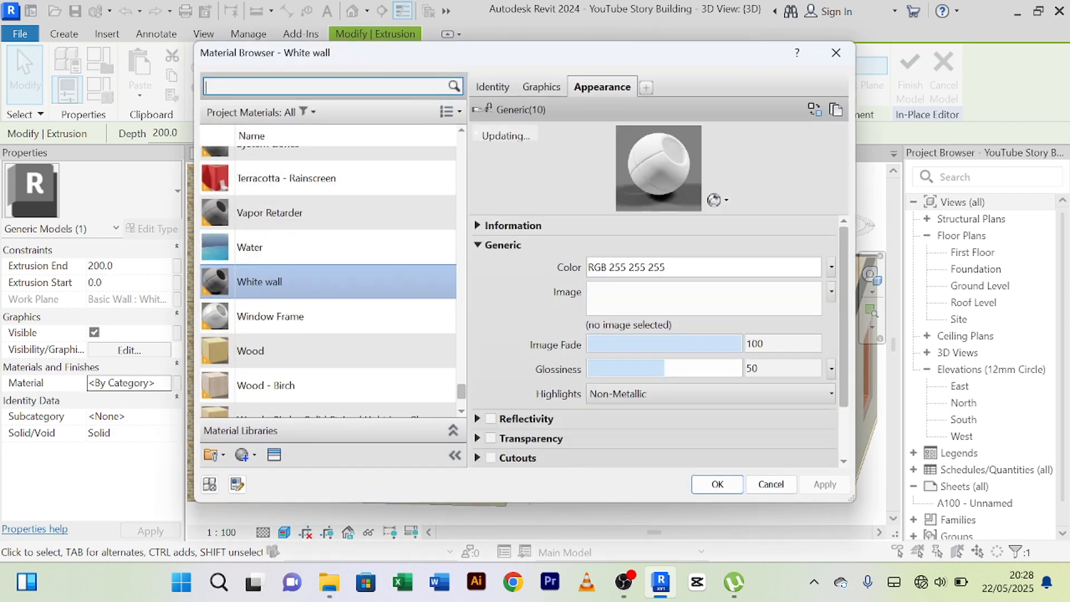
pyautogui.write('duct')
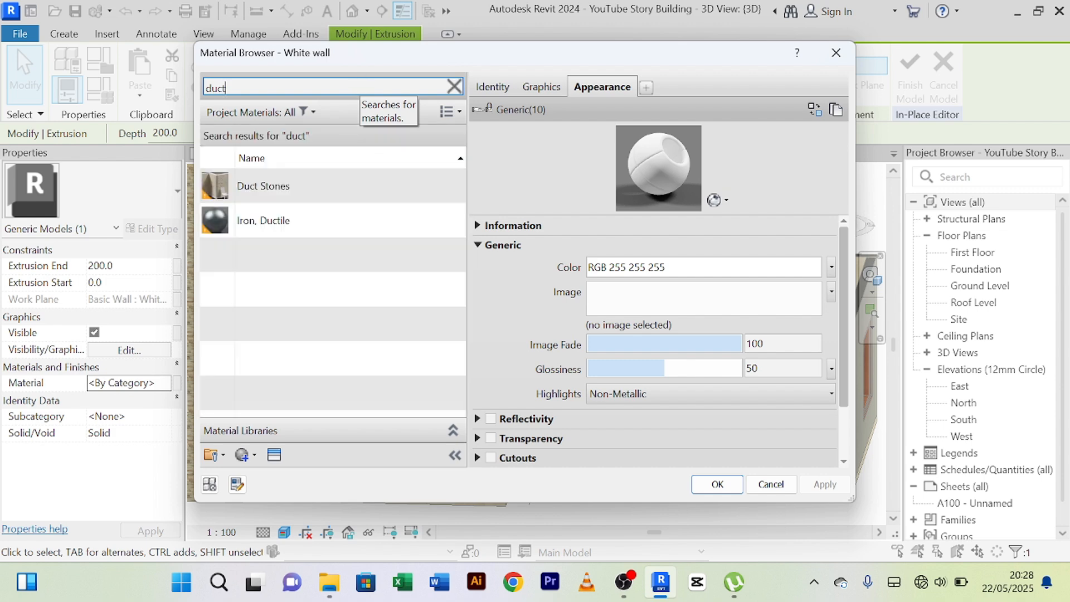
pyautogui.click(363, 175)
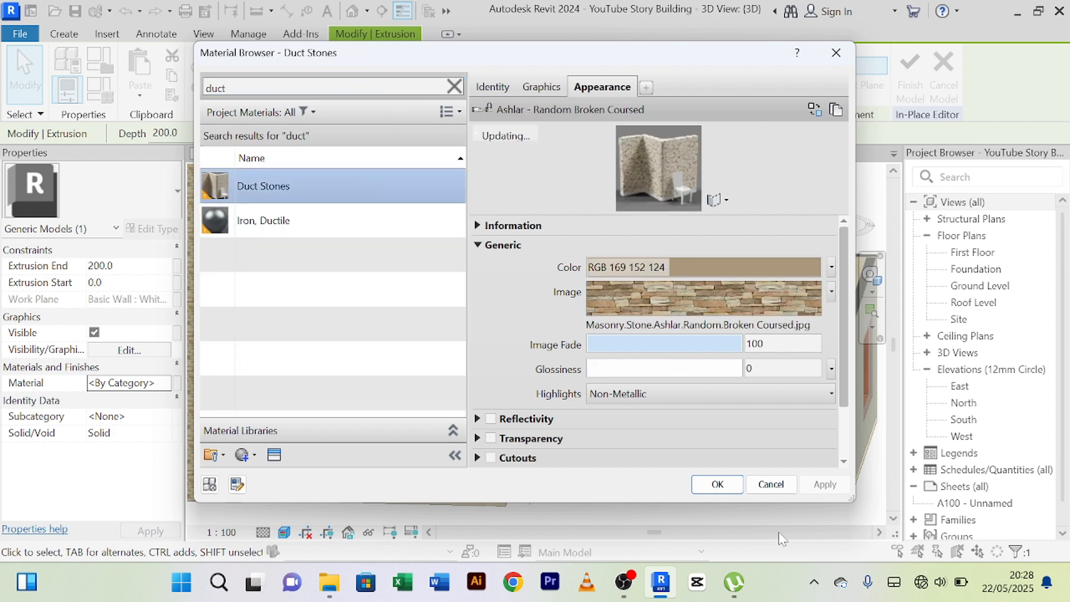
pyautogui.click(718, 484)
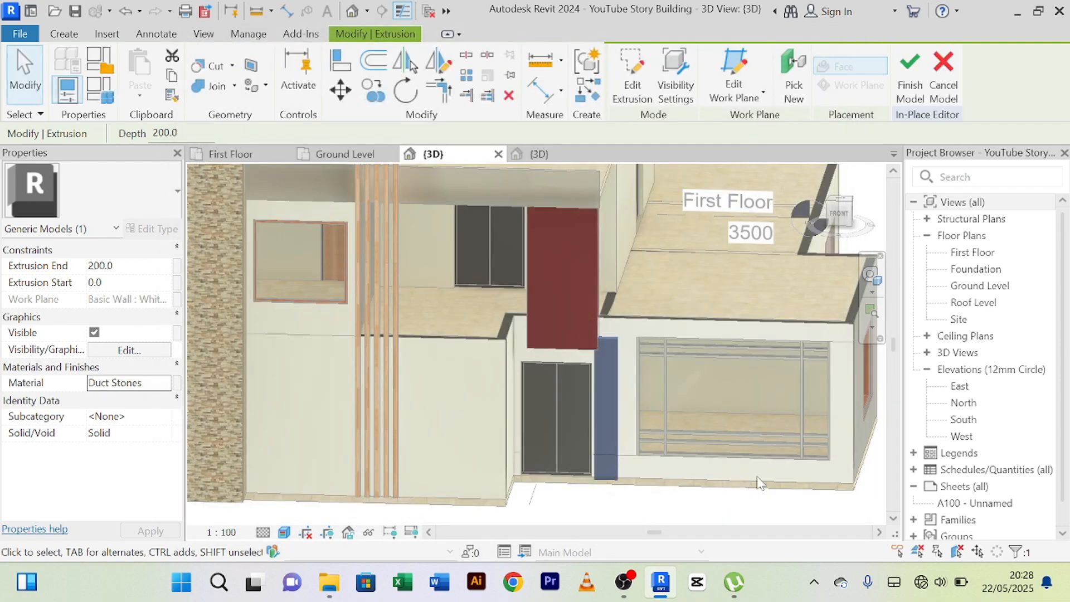
pyautogui.click(904, 85)
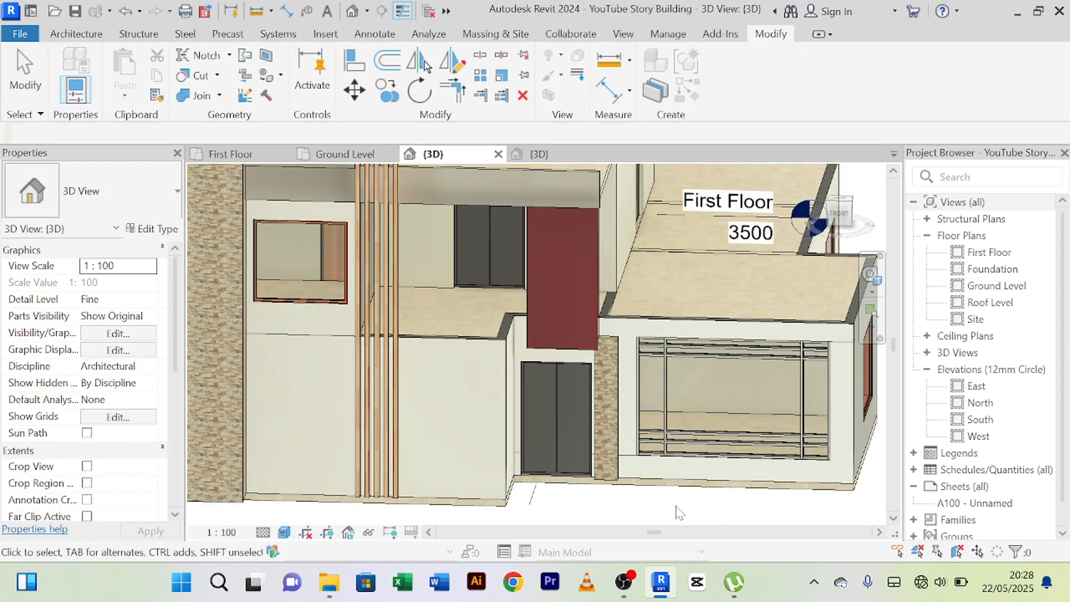
# Inspect the stone-clad panel beside the front door up close and from an angled view.
pyautogui.moveTo(674, 506); pyautogui.dragTo(640, 498, button='middle')
pyautogui.scroll(2, 644, 483)
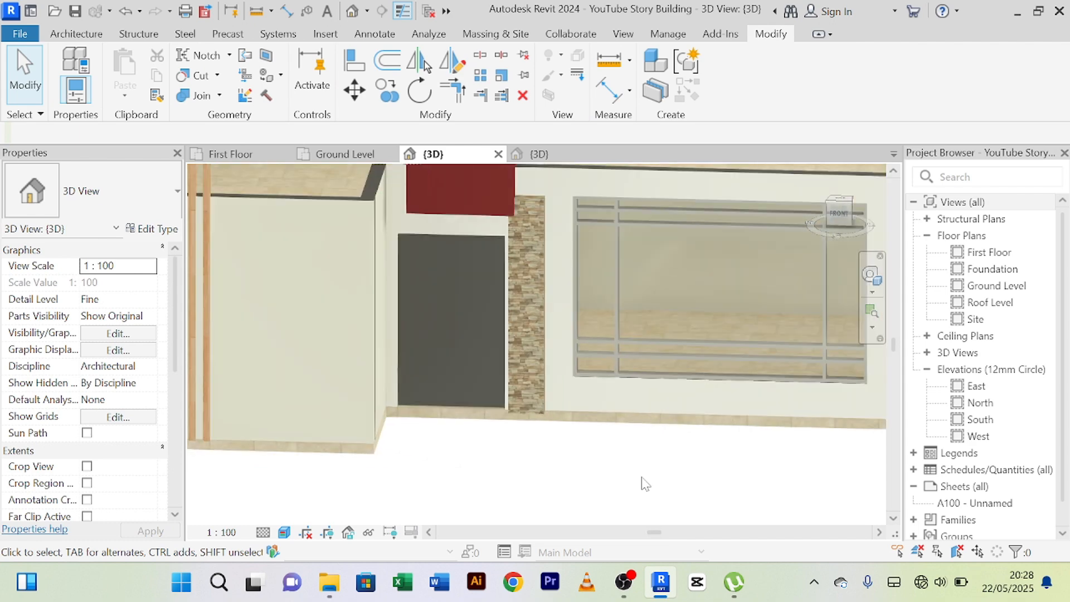
pyautogui.scroll(-2, 645, 483)
pyautogui.keyDown('shift'); pyautogui.moveTo(636, 468); pyautogui.dragTo(574, 454, button='middle'); pyautogui.keyUp('shift')
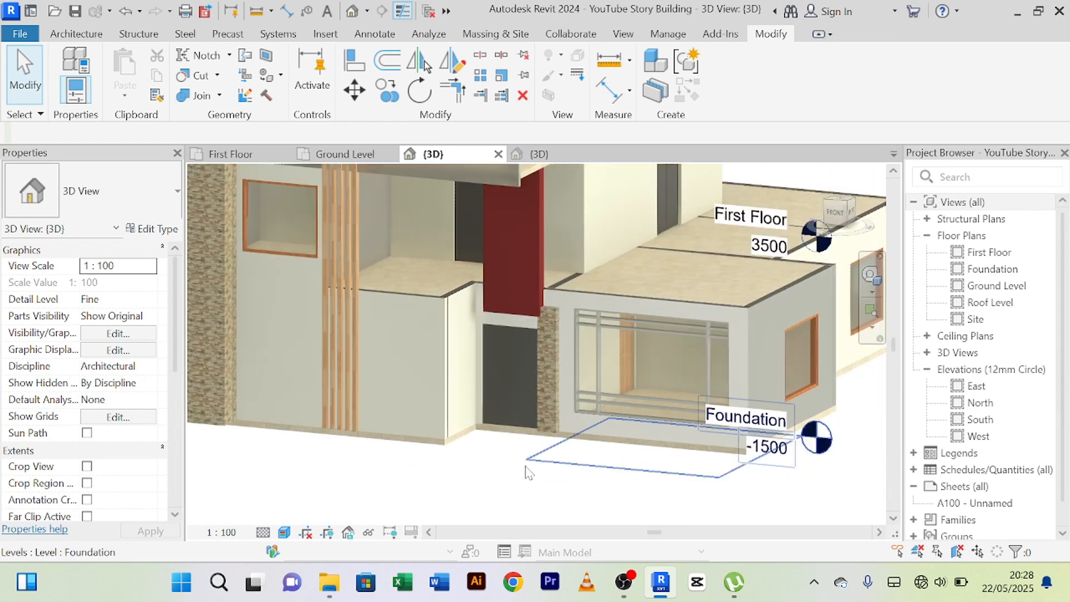
pyautogui.keyDown('shift'); pyautogui.moveTo(500, 460); pyautogui.dragTo(450, 466, button='middle'); pyautogui.keyUp('shift')
pyautogui.scroll(3, 479, 465)
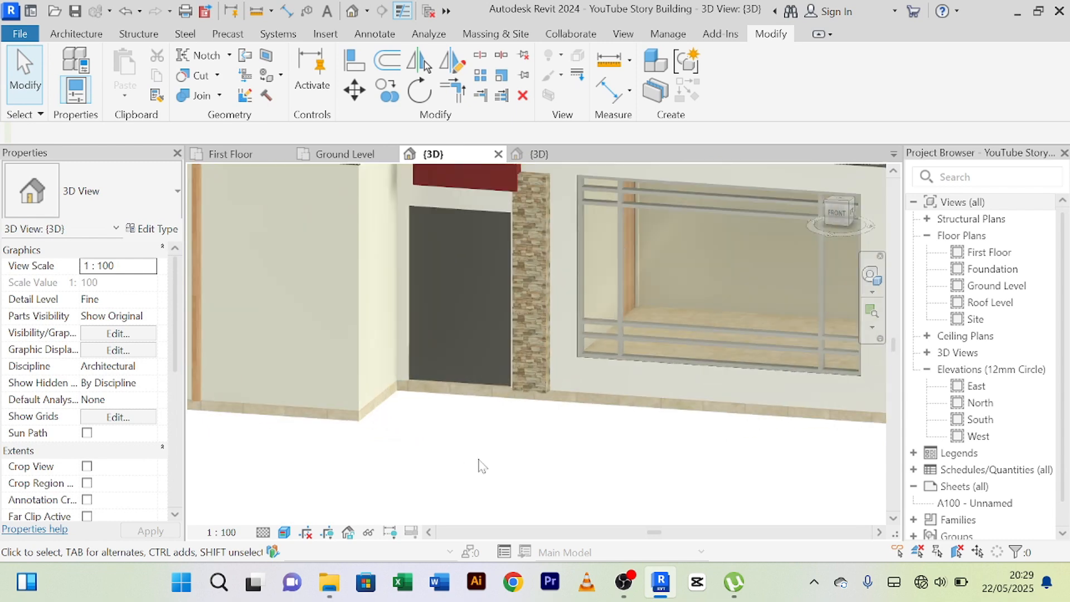
pyautogui.scroll(-3, 480, 466)
pyautogui.moveTo(479, 466)
pyautogui.keyDown('shift'); pyautogui.mouseDown(button='middle')
pyautogui.moveTo(349, 452)
pyautogui.moveTo(701, 445)
pyautogui.moveTo(484, 463)
pyautogui.moveTo(466, 510)
pyautogui.moveTo(485, 444)
pyautogui.moveTo(471, 454)
pyautogui.moveTo(506, 475)
pyautogui.moveTo(498, 470)
pyautogui.mouseUp(button='middle'); pyautogui.keyUp('shift')
pyautogui.scroll(3, 433, 462)
pyautogui.scroll(-3, 434, 461)
pyautogui.scroll(-3, 483, 465)
pyautogui.scroll(3, 468, 463)
# Review the whole front facade, including the upper-floor walls, the red panel and the ground-floor window area.
pyautogui.scroll(-3, 499, 473)
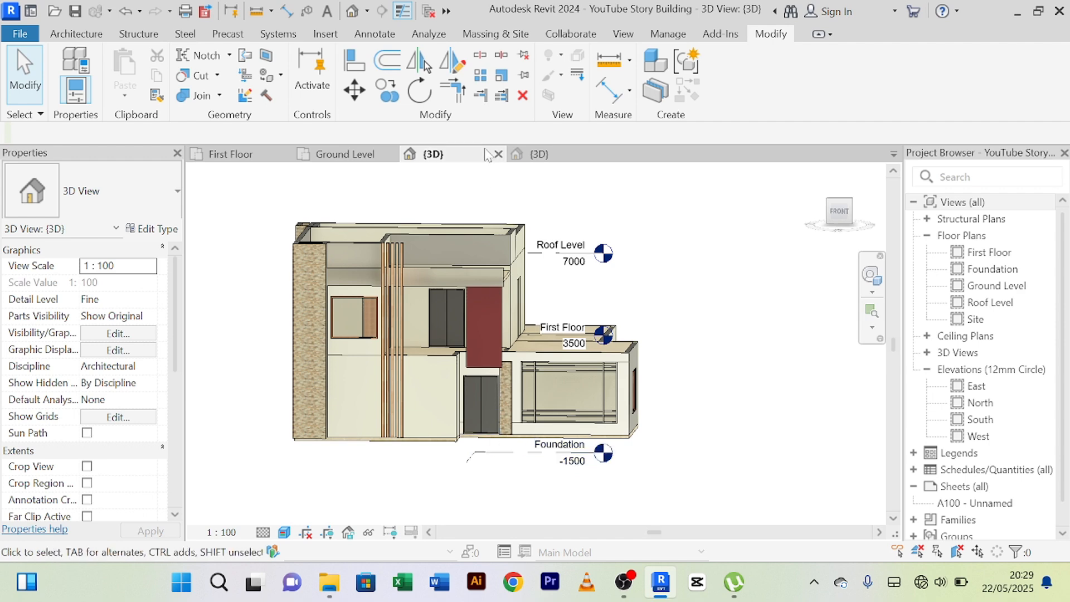
pyautogui.scroll(3, 487, 235)
pyautogui.scroll(-2, 682, 210)
pyautogui.scroll(4, 526, 262)
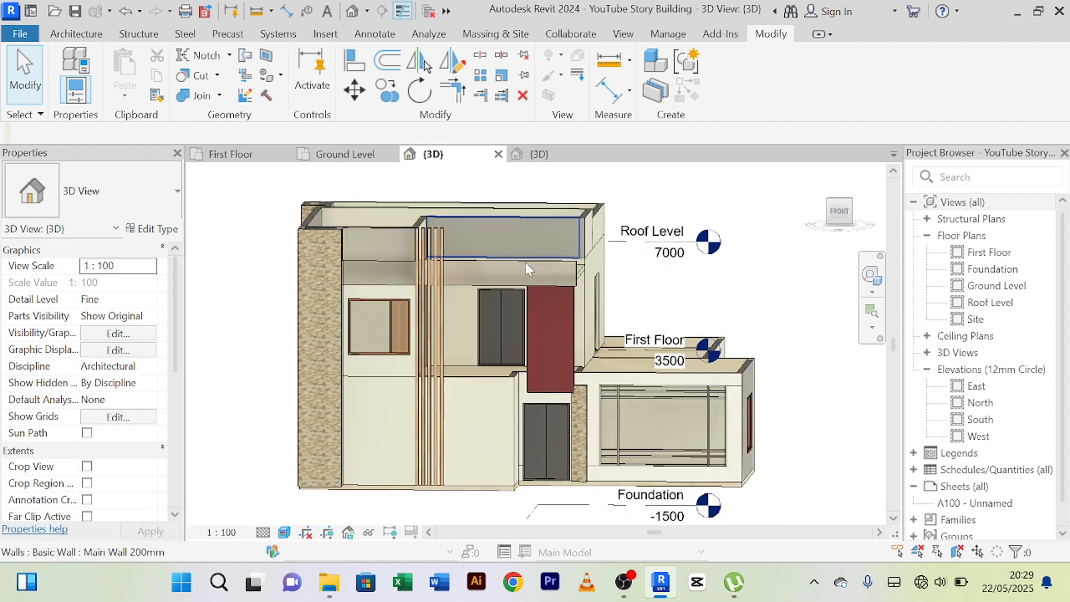
pyautogui.scroll(-3, 640, 207)
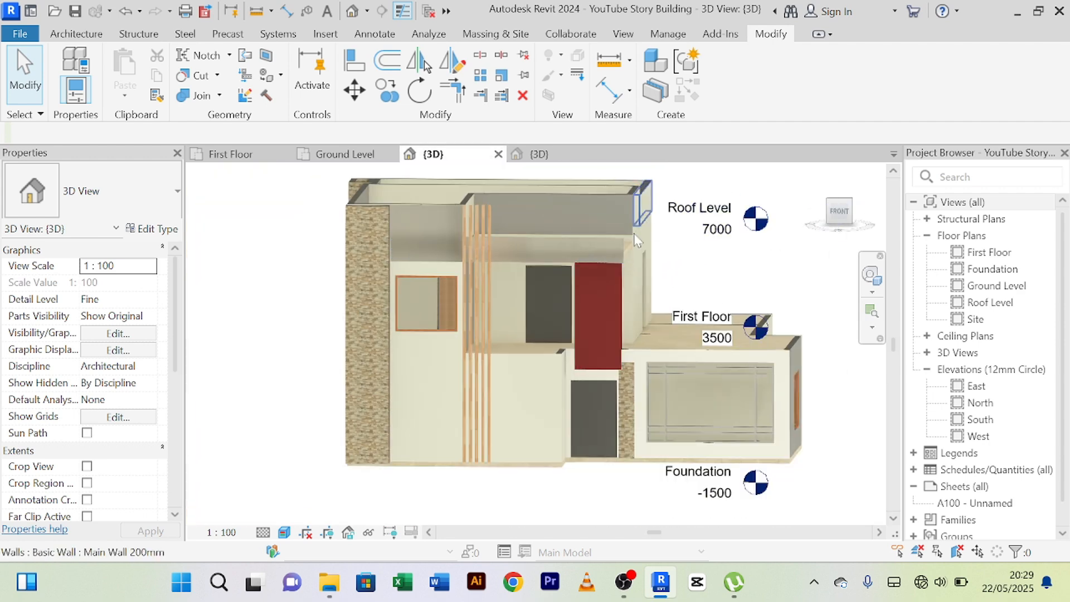
pyautogui.moveTo(702, 277); pyautogui.dragTo(548, 279, button='middle')
pyautogui.scroll(3, 548, 279)
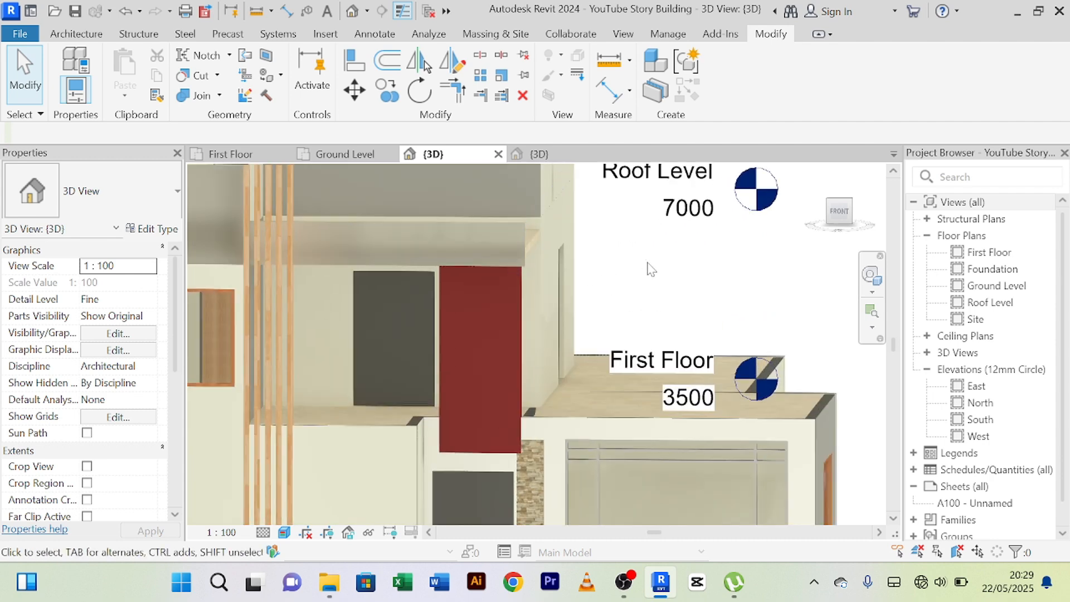
pyautogui.scroll(-2, 647, 268)
pyautogui.moveTo(649, 270); pyautogui.dragTo(652, 261, button='middle')
pyautogui.scroll(1, 652, 261)
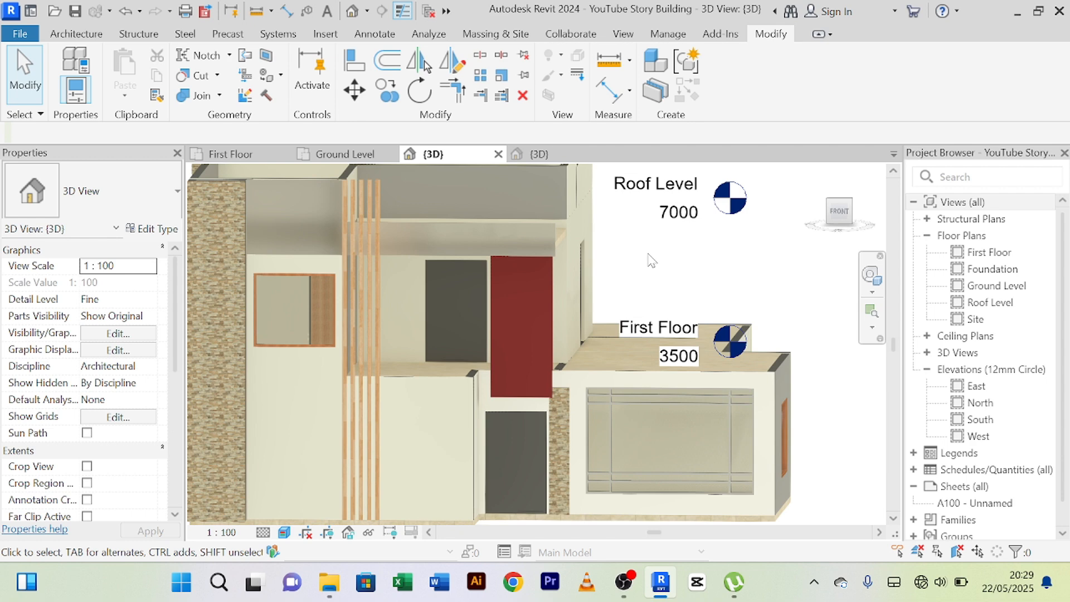
pyautogui.scroll(-2, 651, 234)
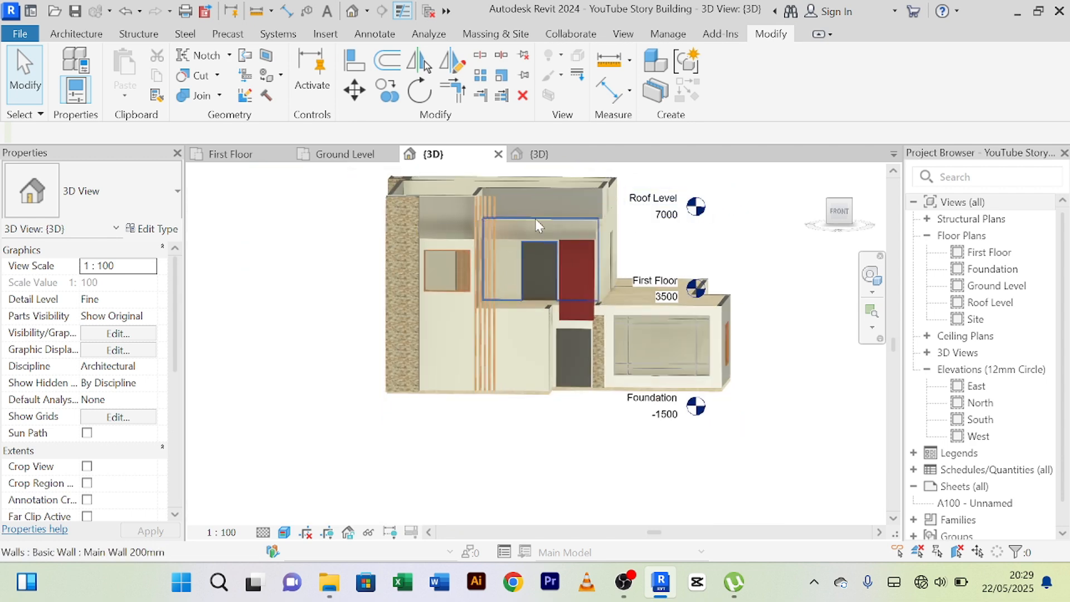